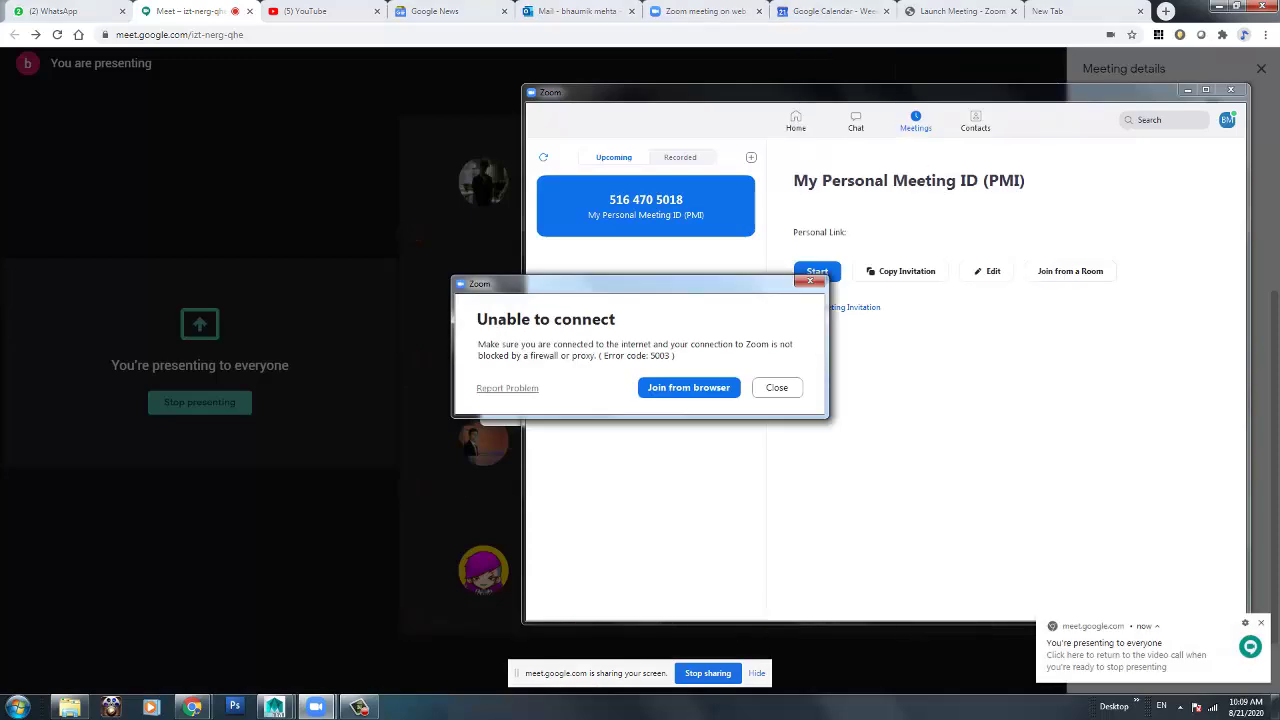
Close the Zoom connection error, minimize Zoom, and admit the waiting participant in Meet.
left_click(776, 387)
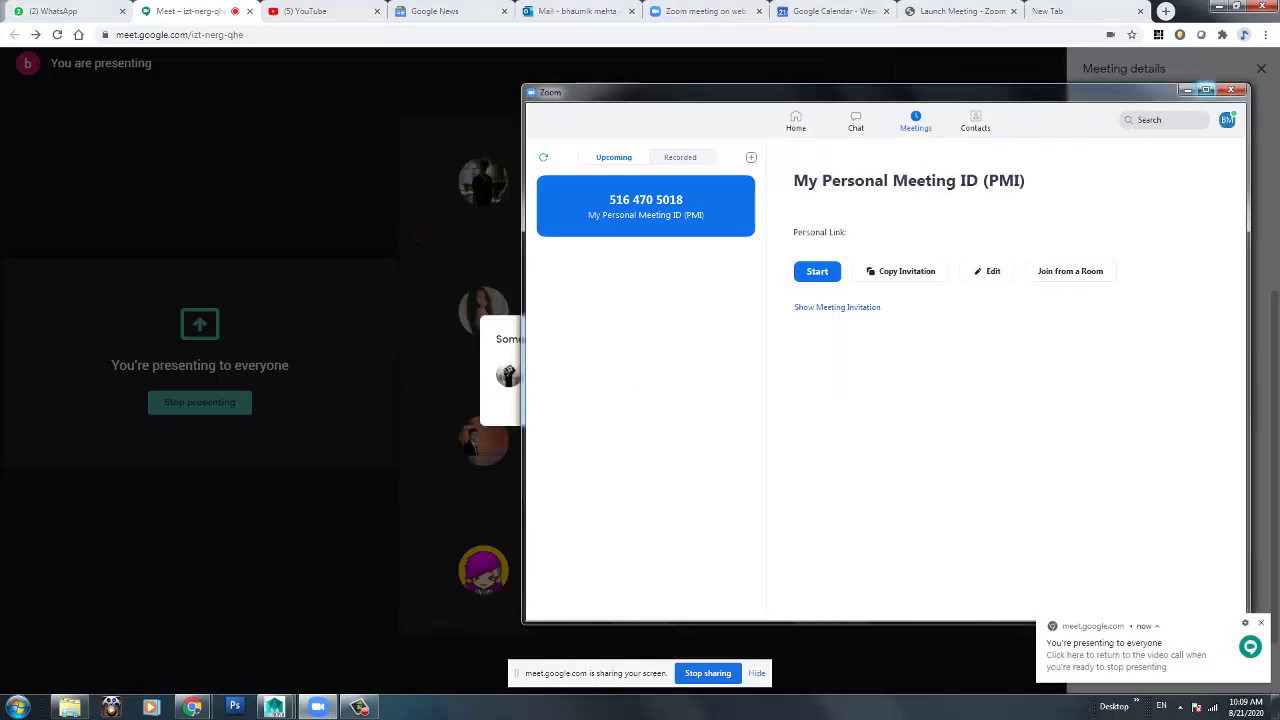
left_click(1187, 90)
left_click(768, 408)
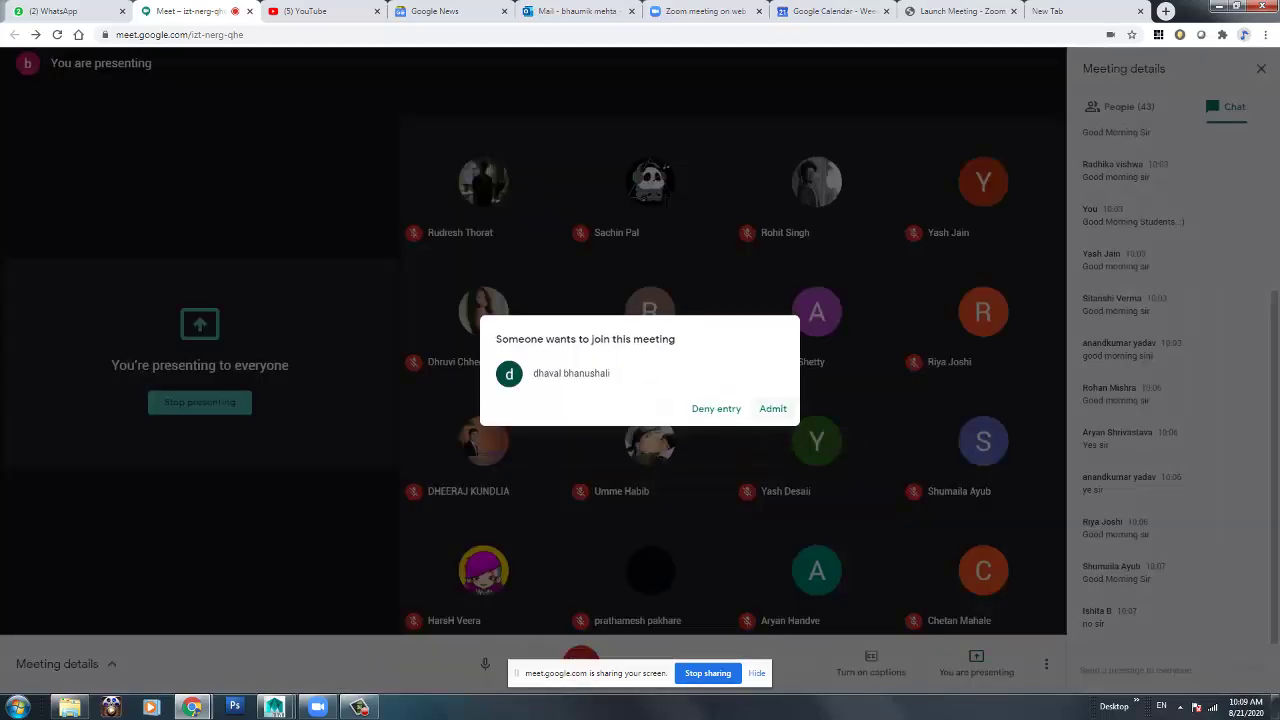
left_click(773, 408)
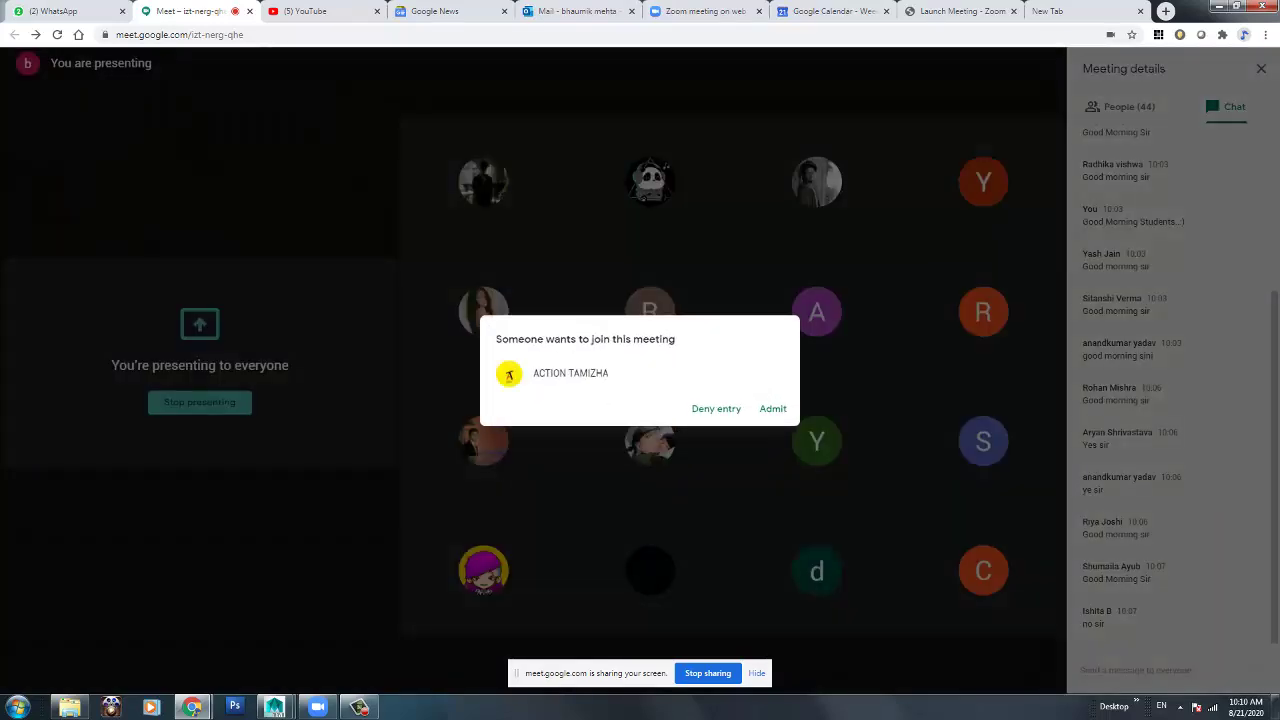
Admit the next two people waiting to join the Meet call.
left_click(773, 408)
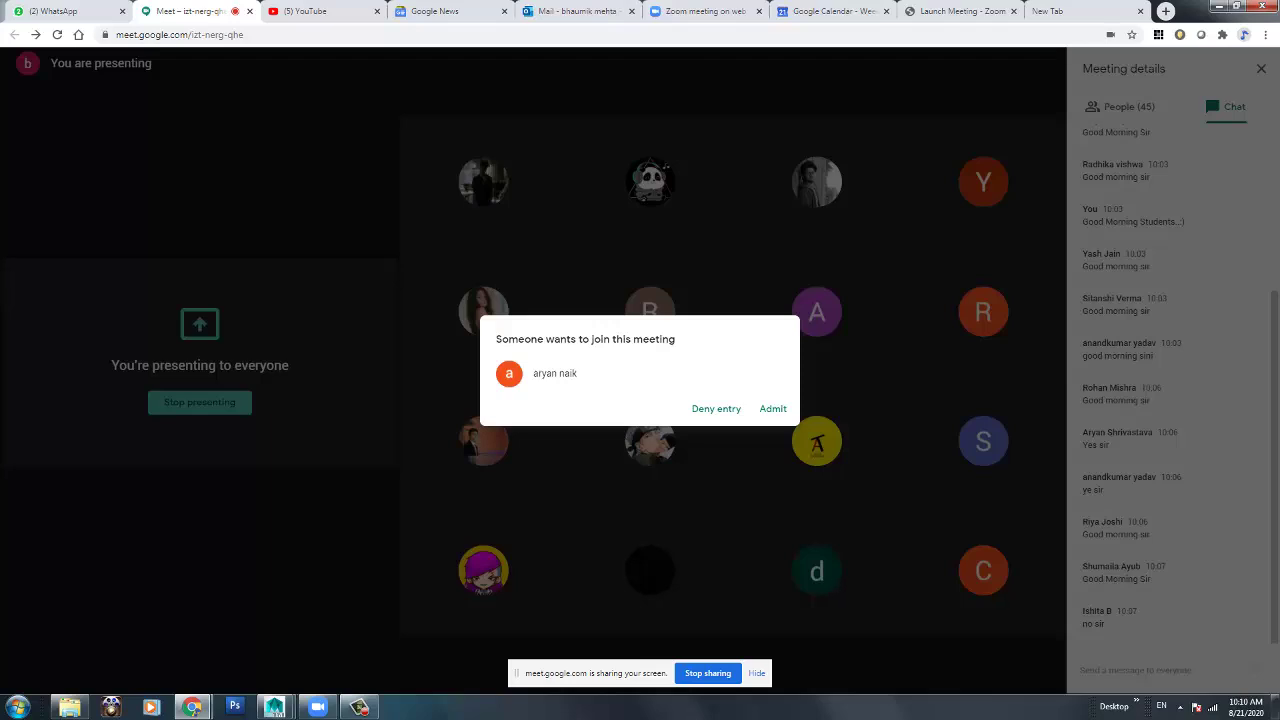
left_click(760, 407)
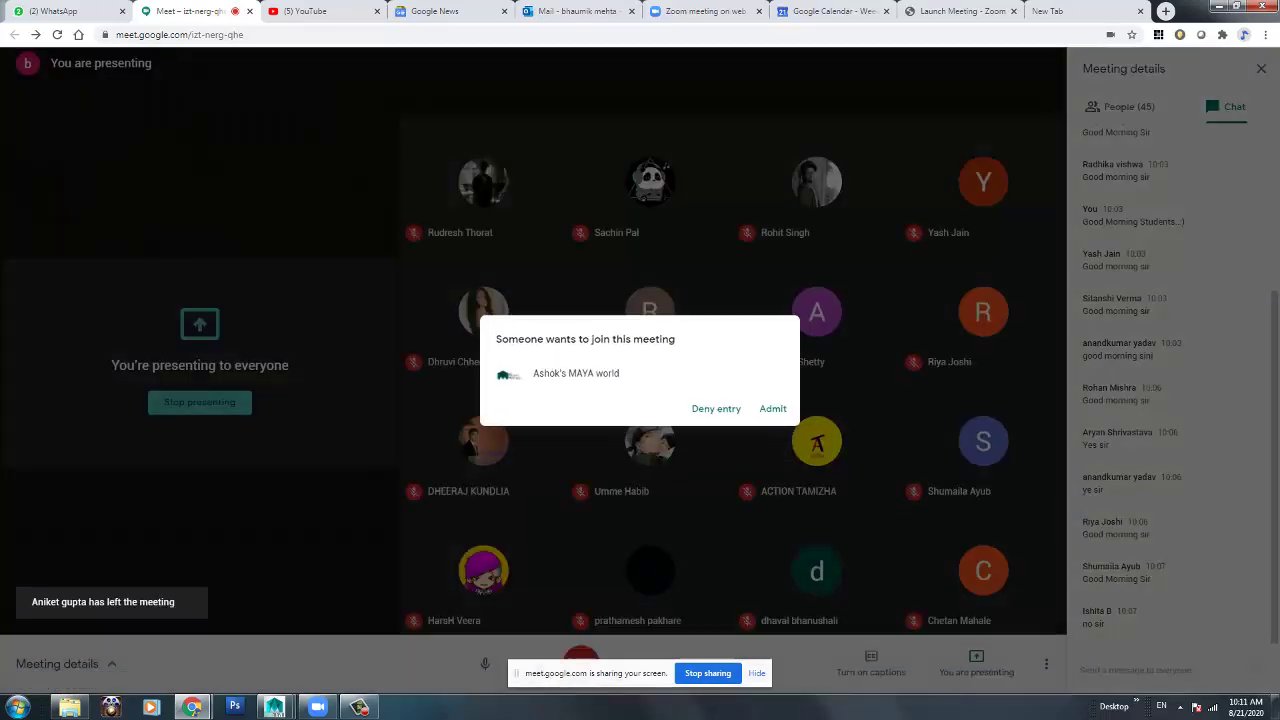
Admit the three incoming join requests so no one is left waiting.
left_click(773, 409)
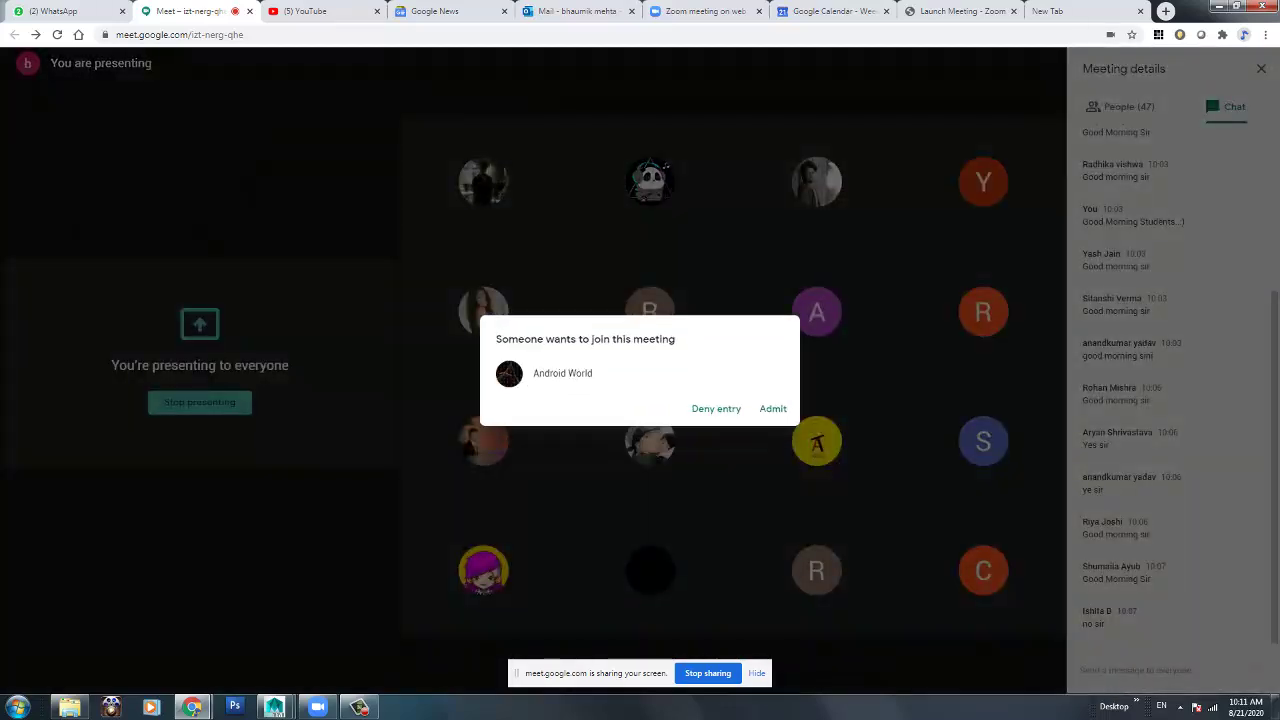
left_click(773, 408)
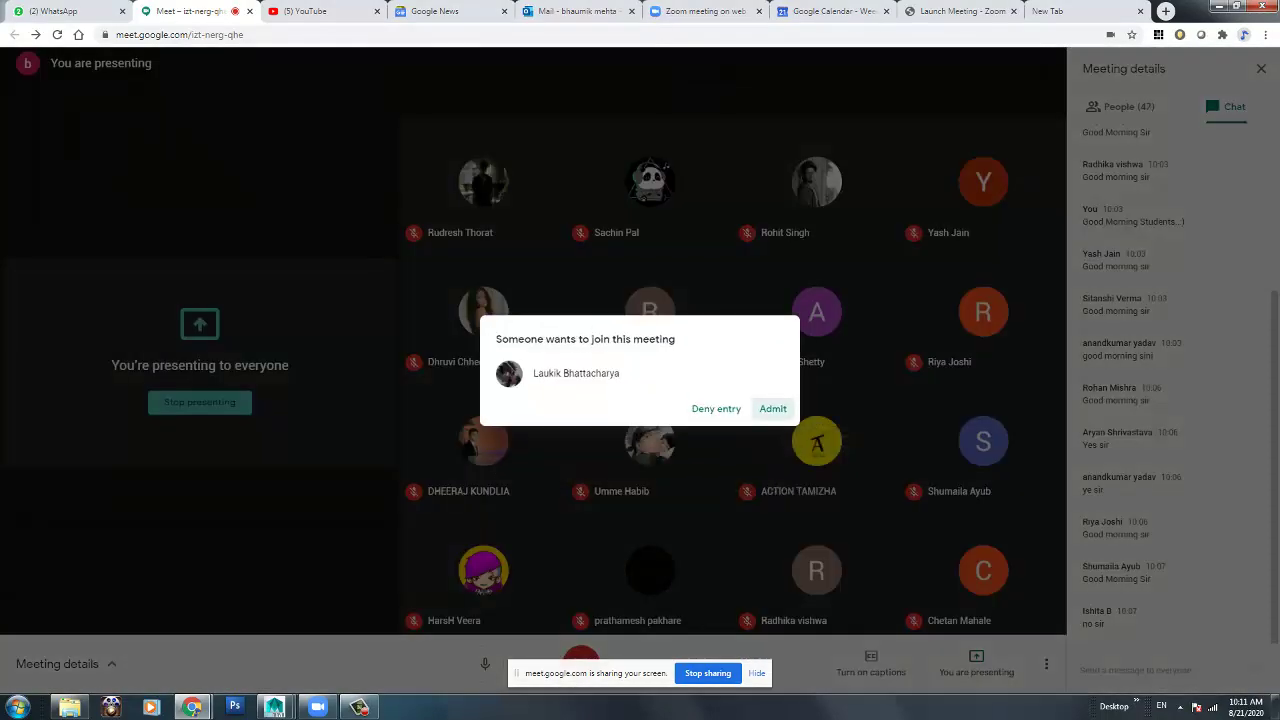
left_click(773, 408)
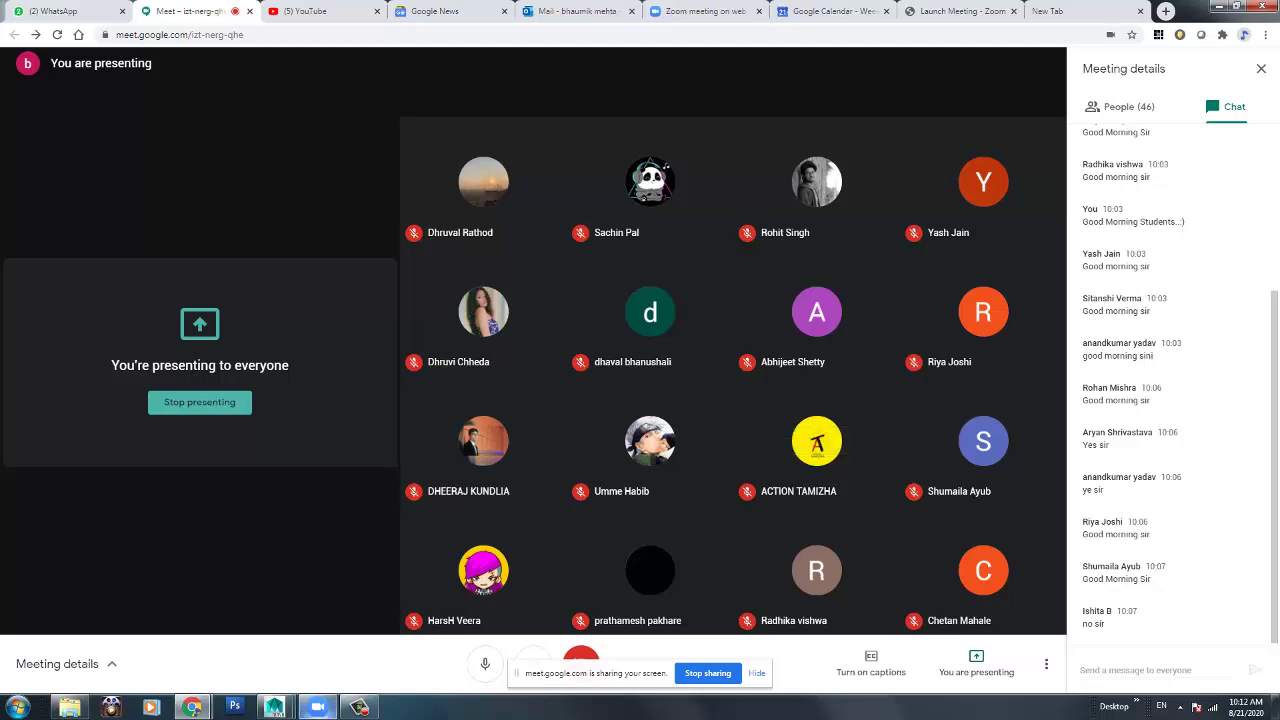
Bring Maya forward briefly, then return to Meet and admit a waiting participant.
left_click(275, 707)
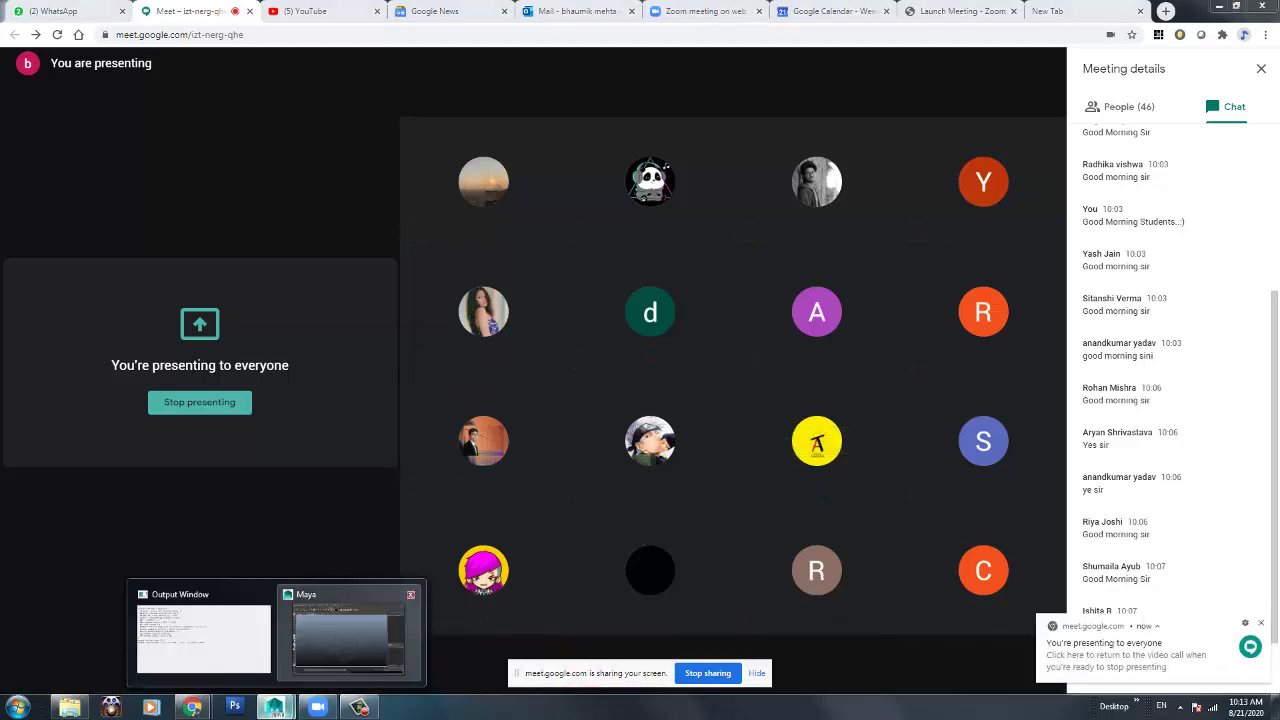
left_click(348, 632)
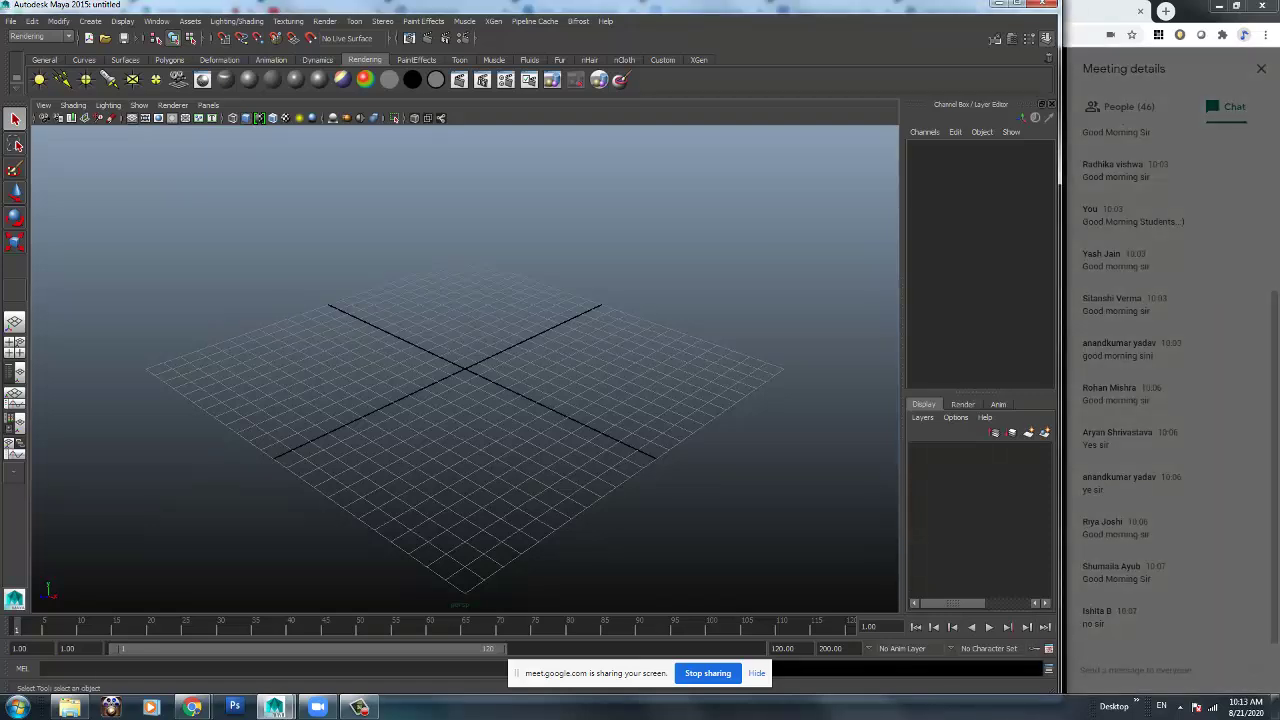
left_click(998, 4)
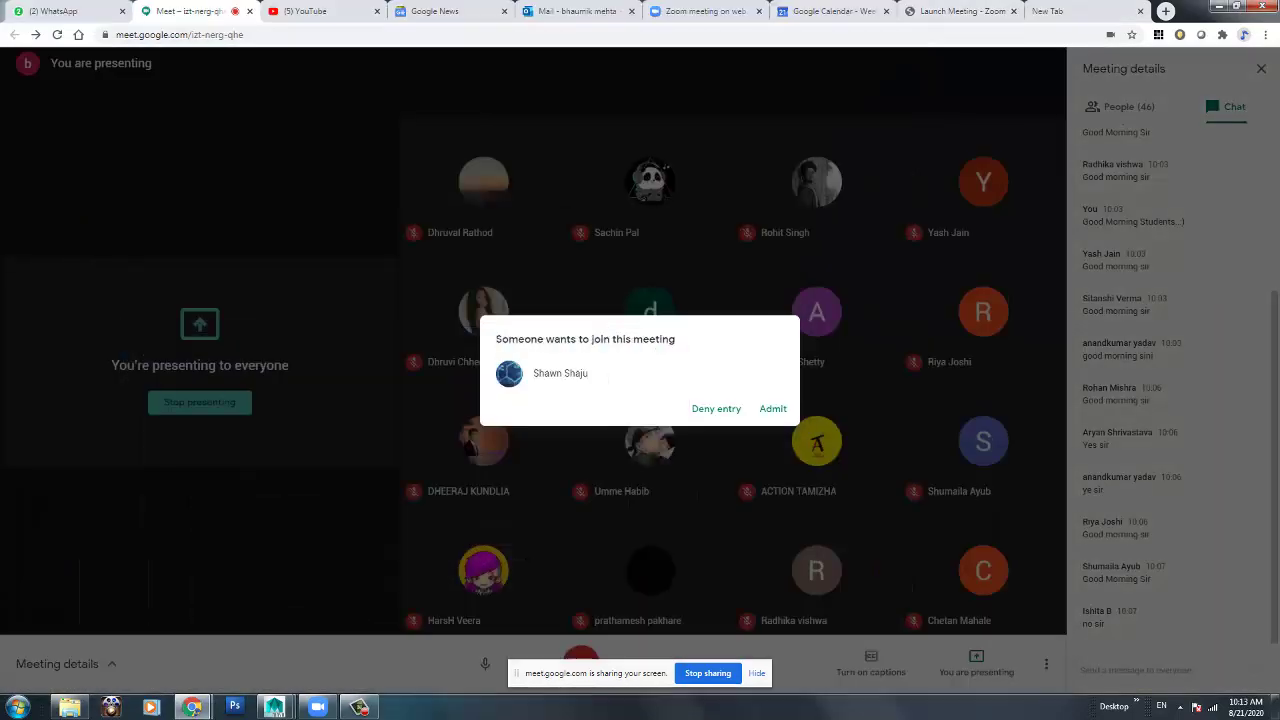
left_click(773, 408)
Back in Maya, create a polygon plane from the Shift+right-click marking menu.
mouse_move(275, 707)
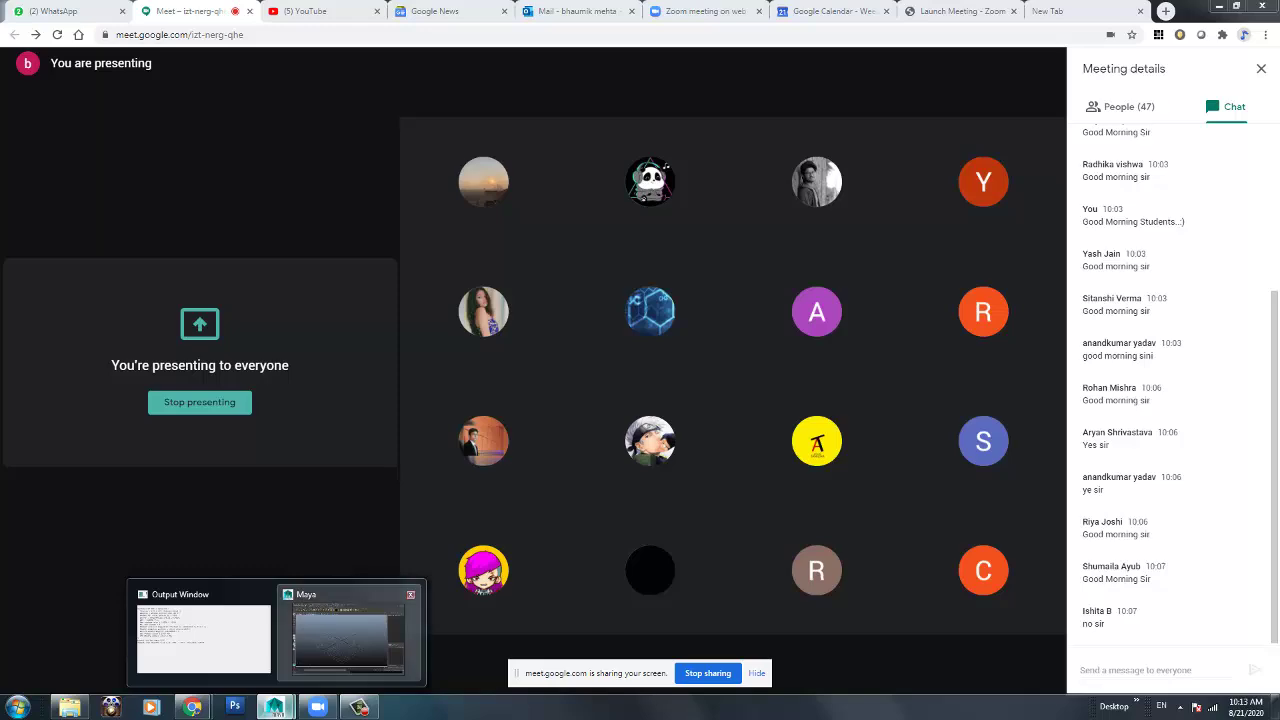
left_click(348, 630)
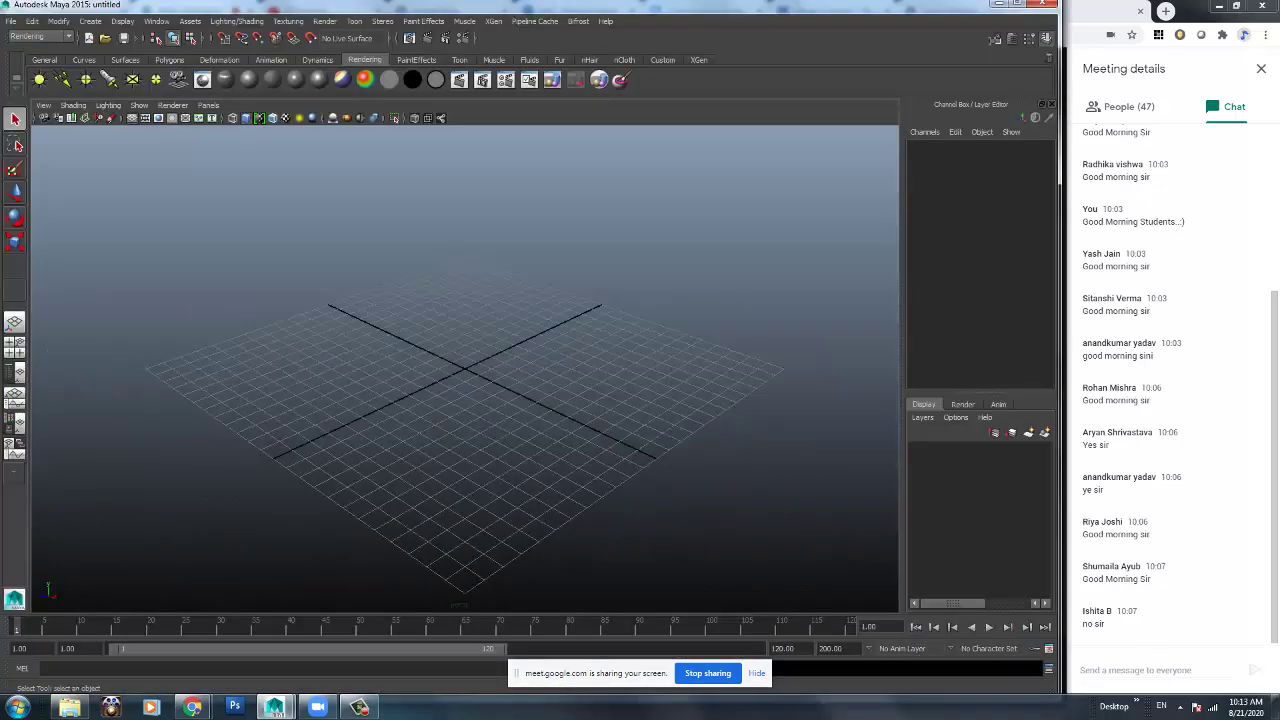
left_click_drag(520, 400, 450, 400, "alt")
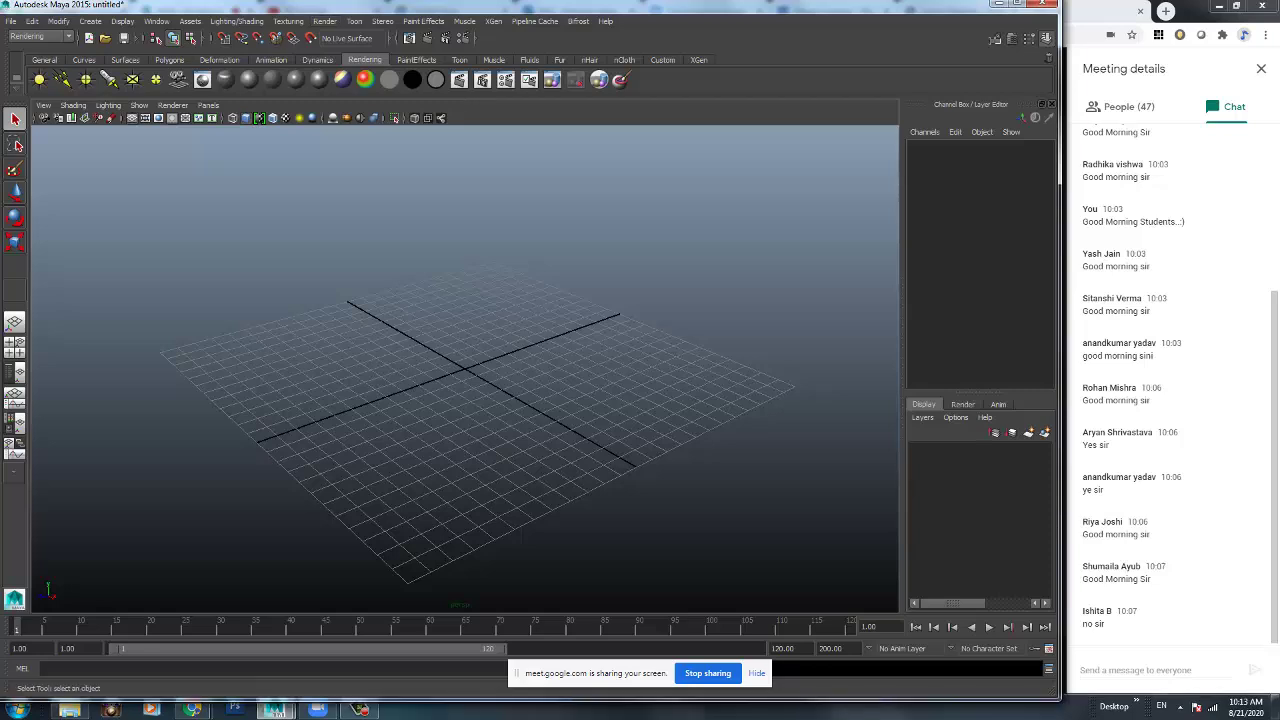
right_click_drag(457, 348, 402, 332, "shift")
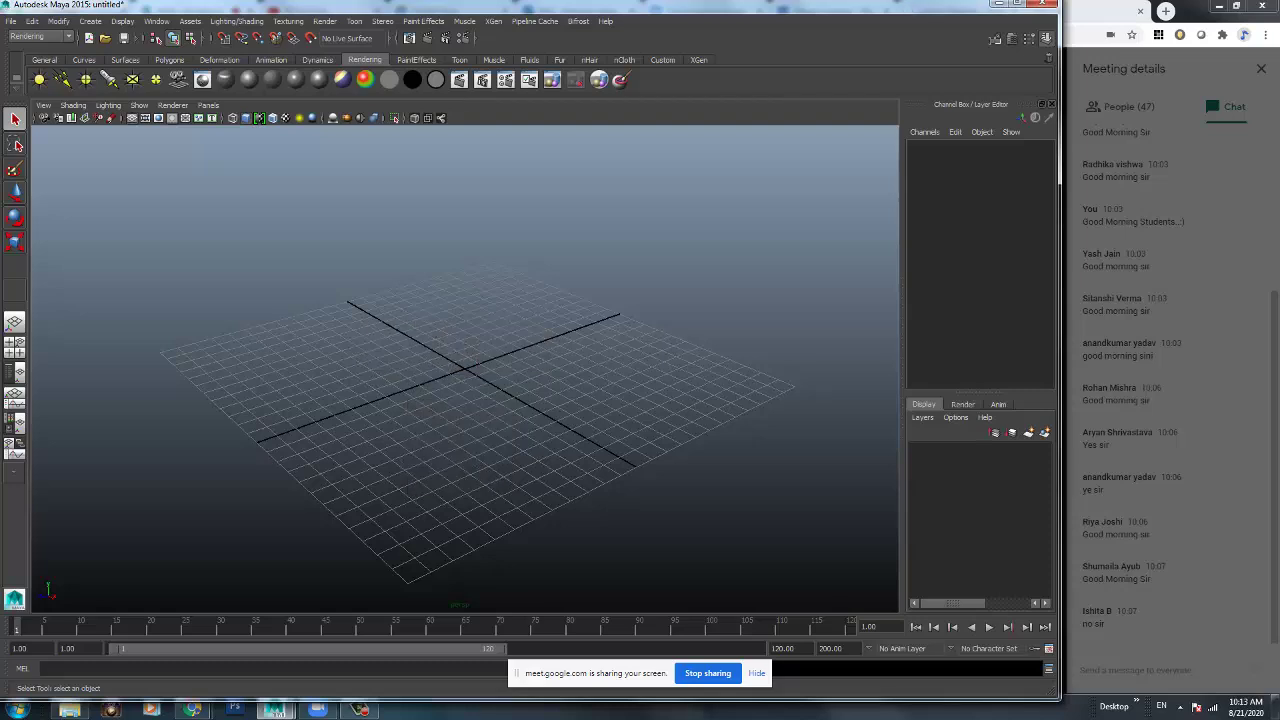
Scale the plane uniformly to about 24.9 so it covers the grid.
key("r")
left_click_drag(464, 369, 760, 369)
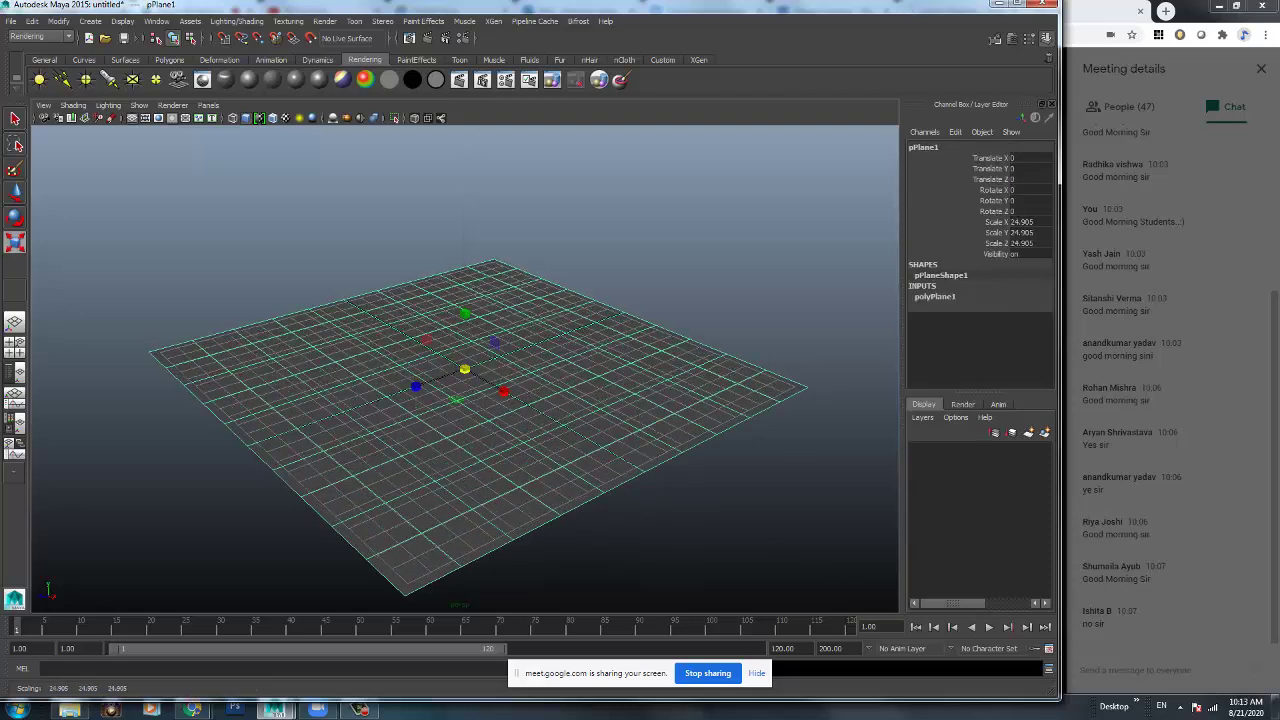
left_click(740, 220)
Minimize Maya, admit two more participants in Meet, then restore the Maya scene.
left_click(998, 4)
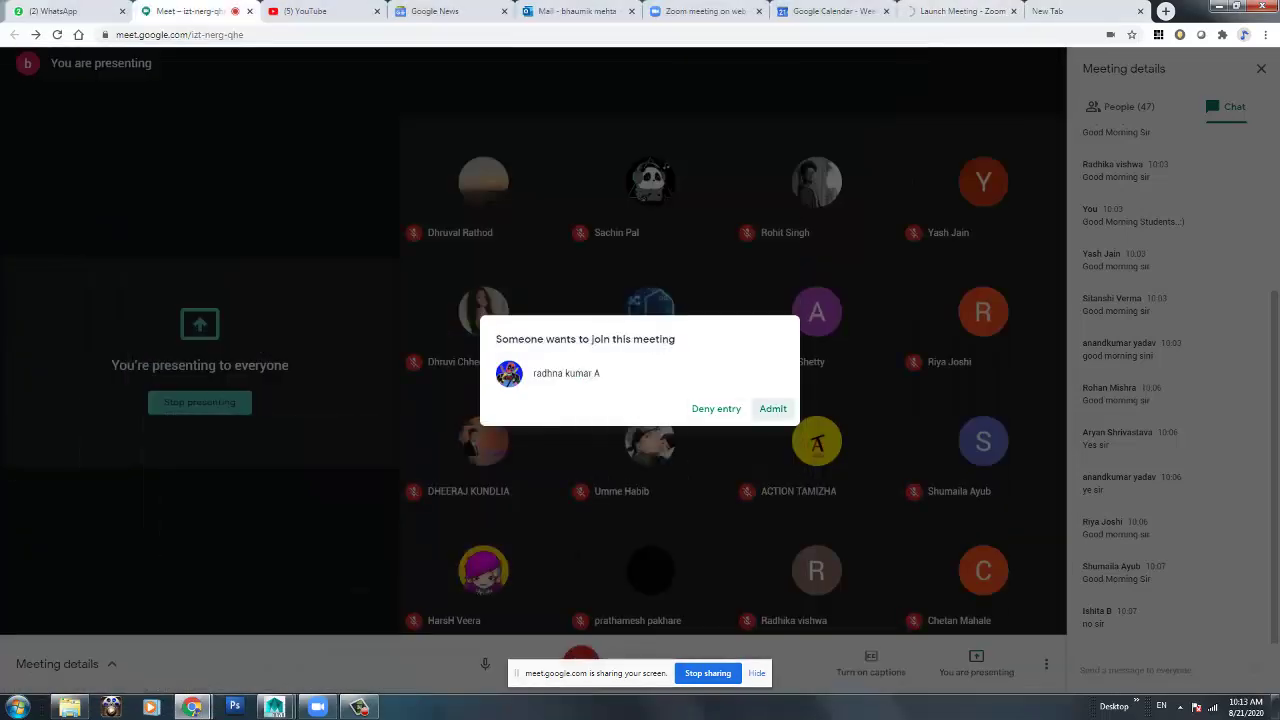
left_click(773, 408)
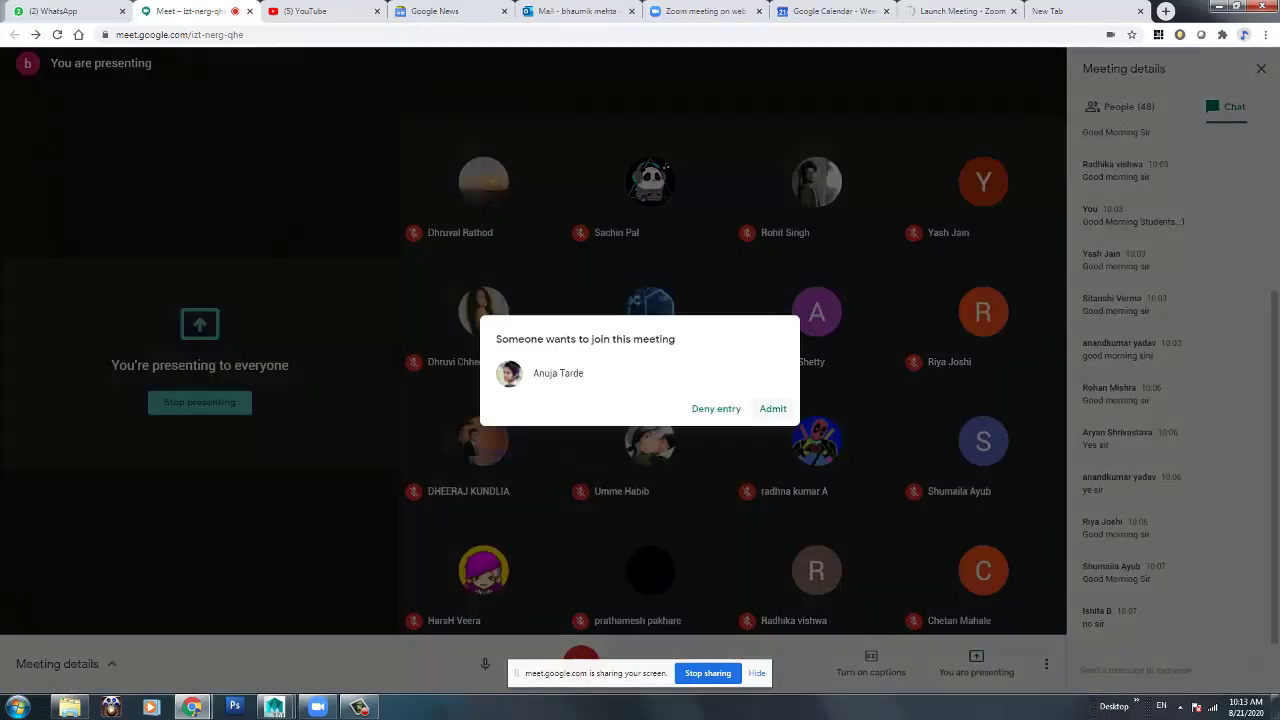
left_click(773, 408)
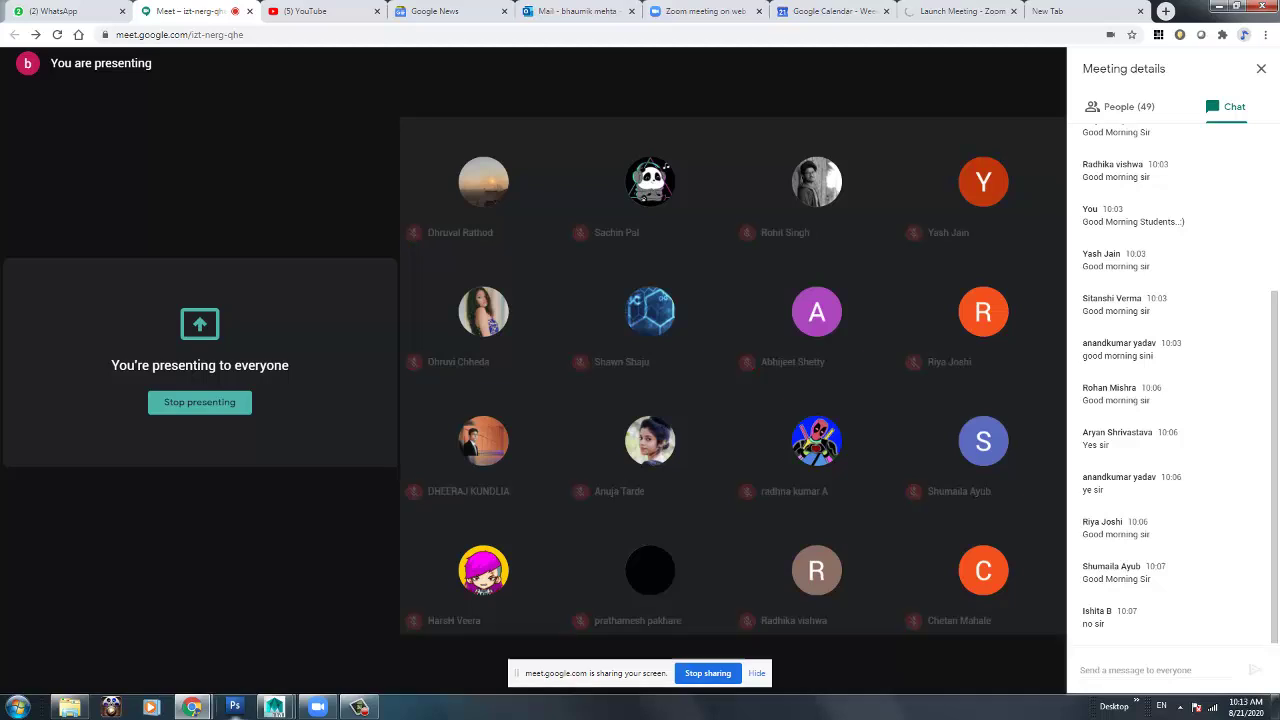
mouse_move(275, 707)
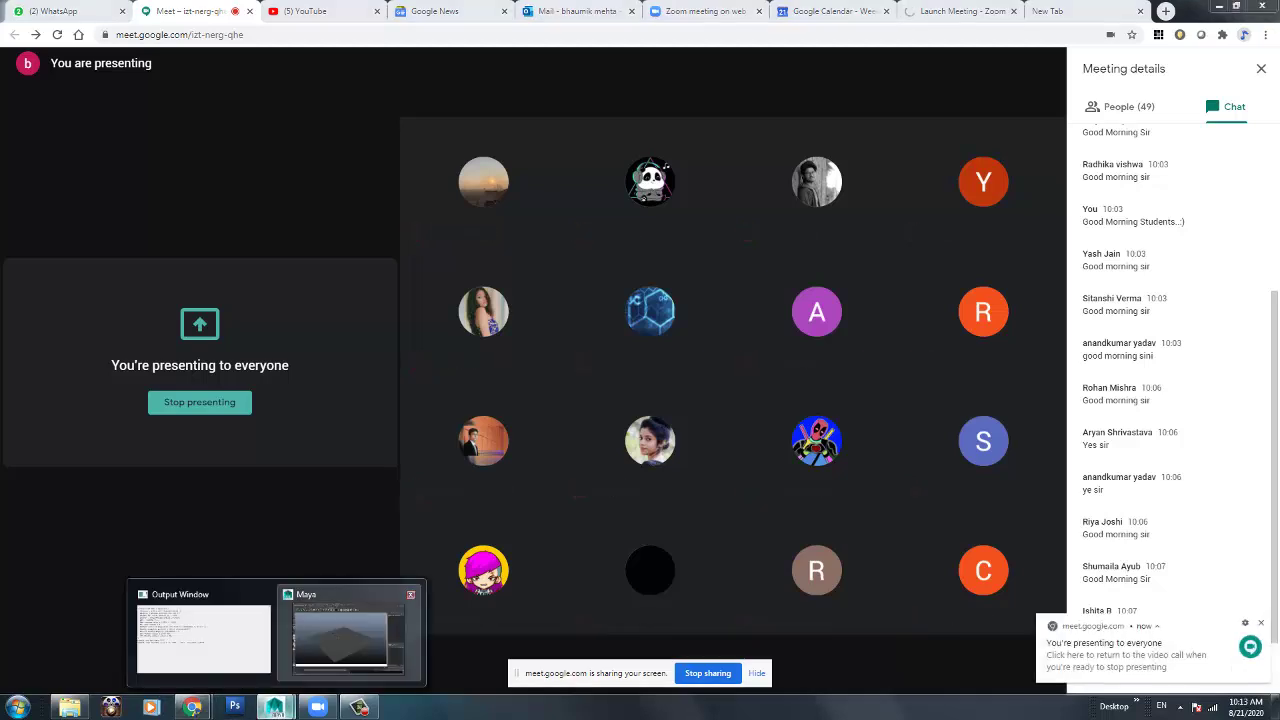
left_click(345, 630)
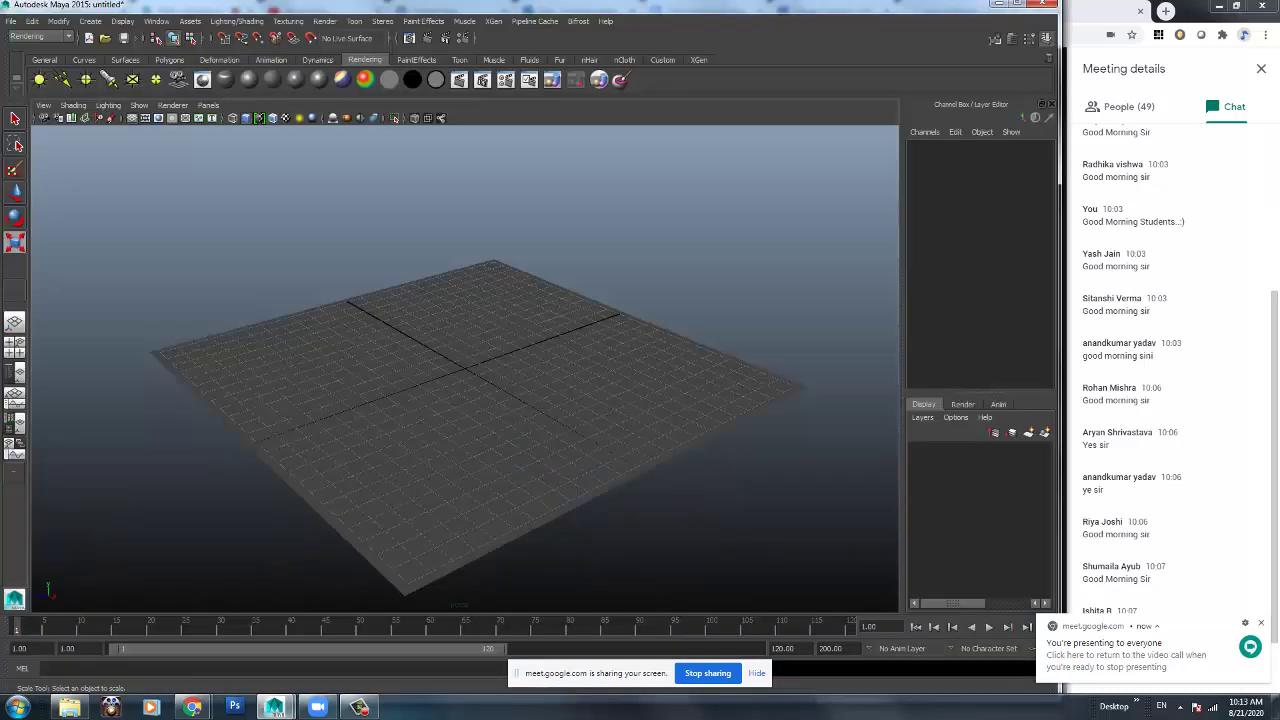
Create a polygon sphere, pSphere1, at the centre of the plane from the polygon marking menu.
left_click_drag(460, 400, 420, 405, "alt")
scroll(500, 400, "down", 3)
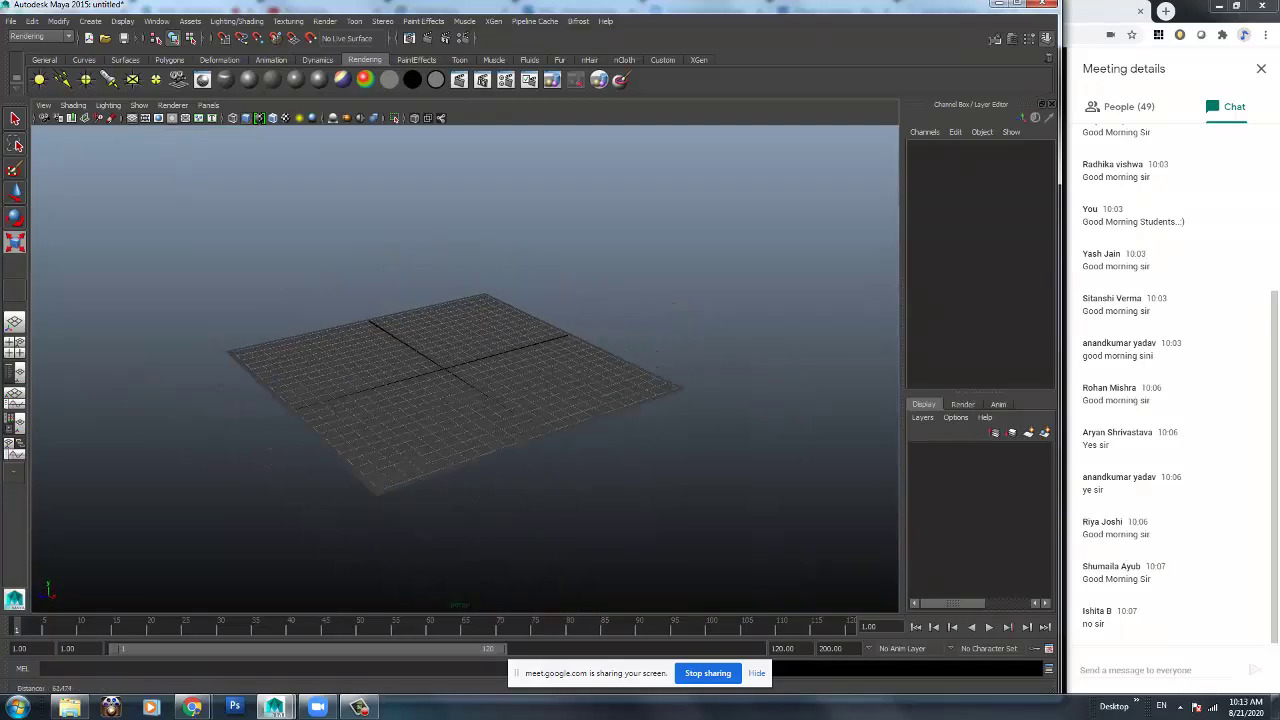
right_click_drag(420, 405, 470, 410, "alt")
left_click_drag(470, 410, 495, 400, "alt")
scroll(465, 370, "up", 3)
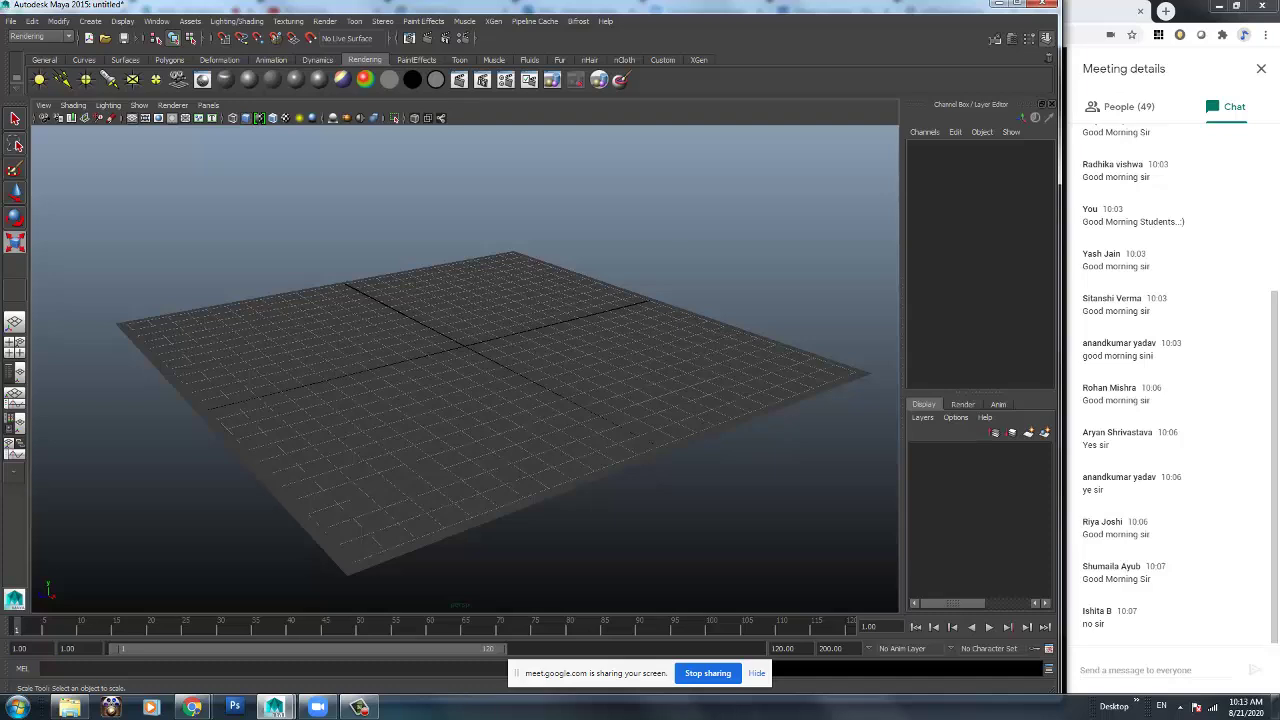
left_click_drag(465, 370, 448, 368, "alt")
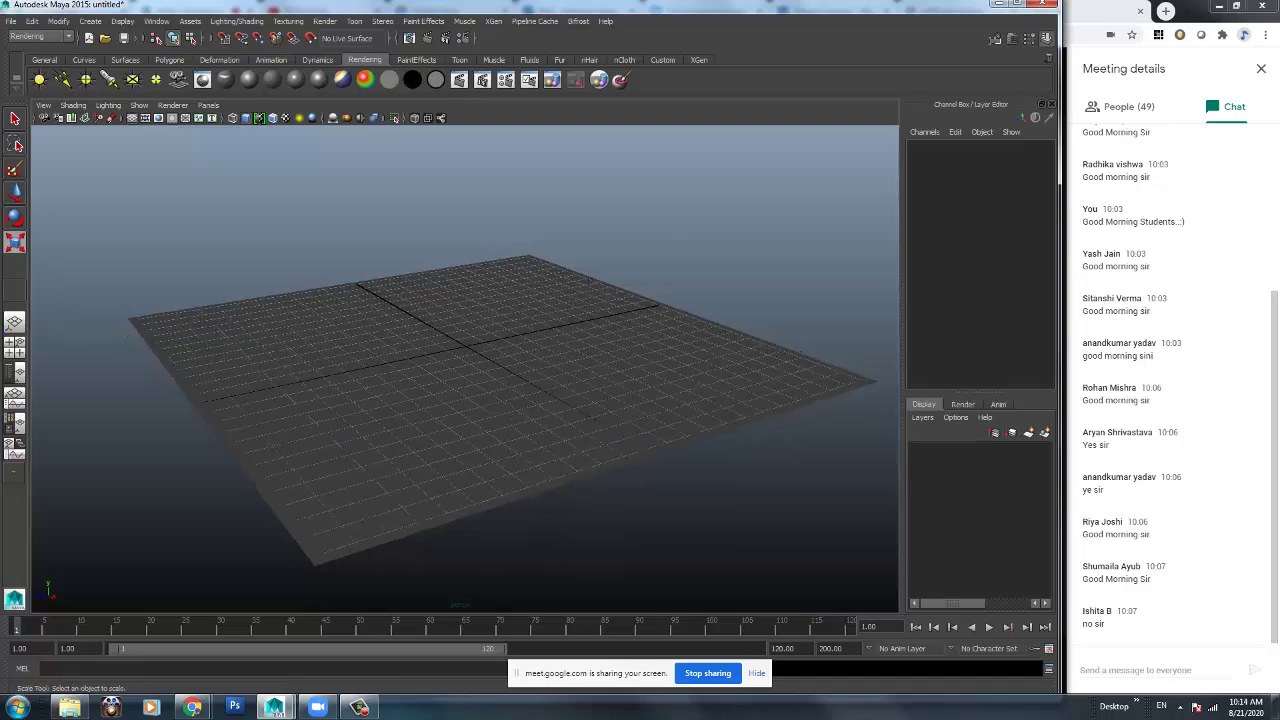
mouse_move(718, 298)
right_mouse_down("shift")
mouse_move(735, 290)
mouse_move(718, 282)
mouse_move(702, 310)
mouse_move(690, 300)
mouse_move(772, 312)
mouse_move(720, 298)
right_mouse_up("shift")
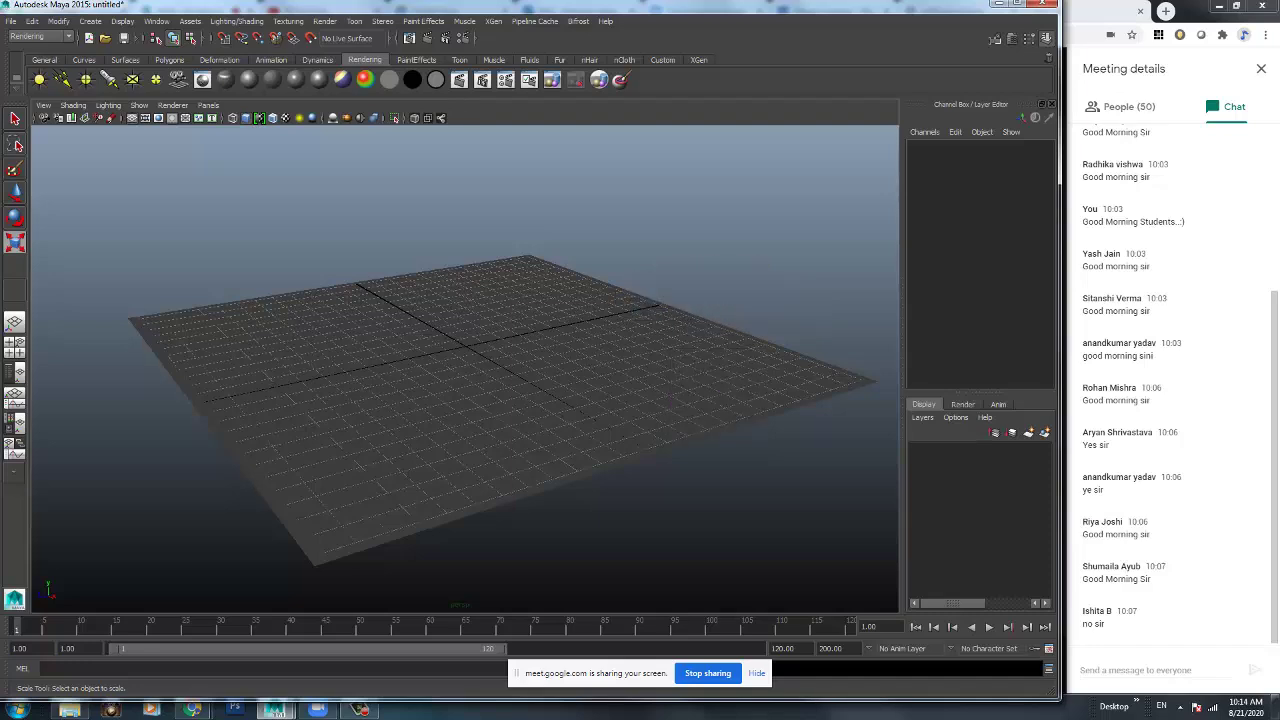
left_click(122, 21)
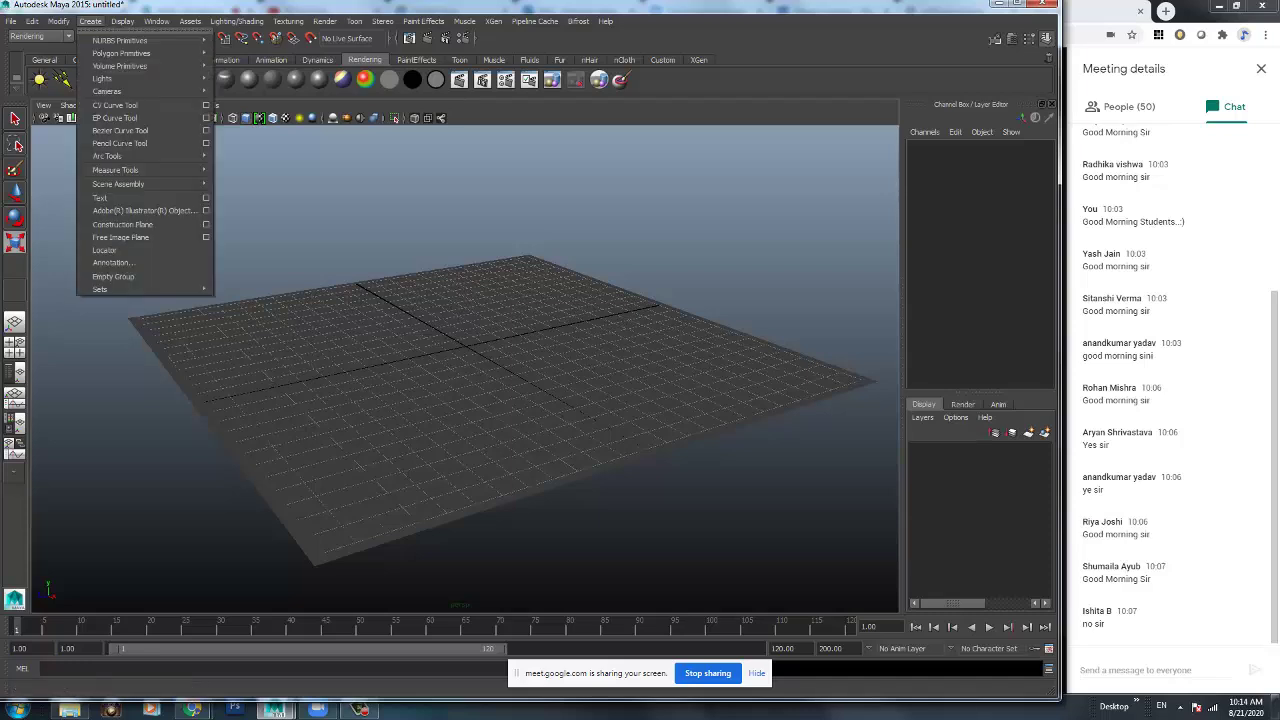
mouse_move(90, 21)
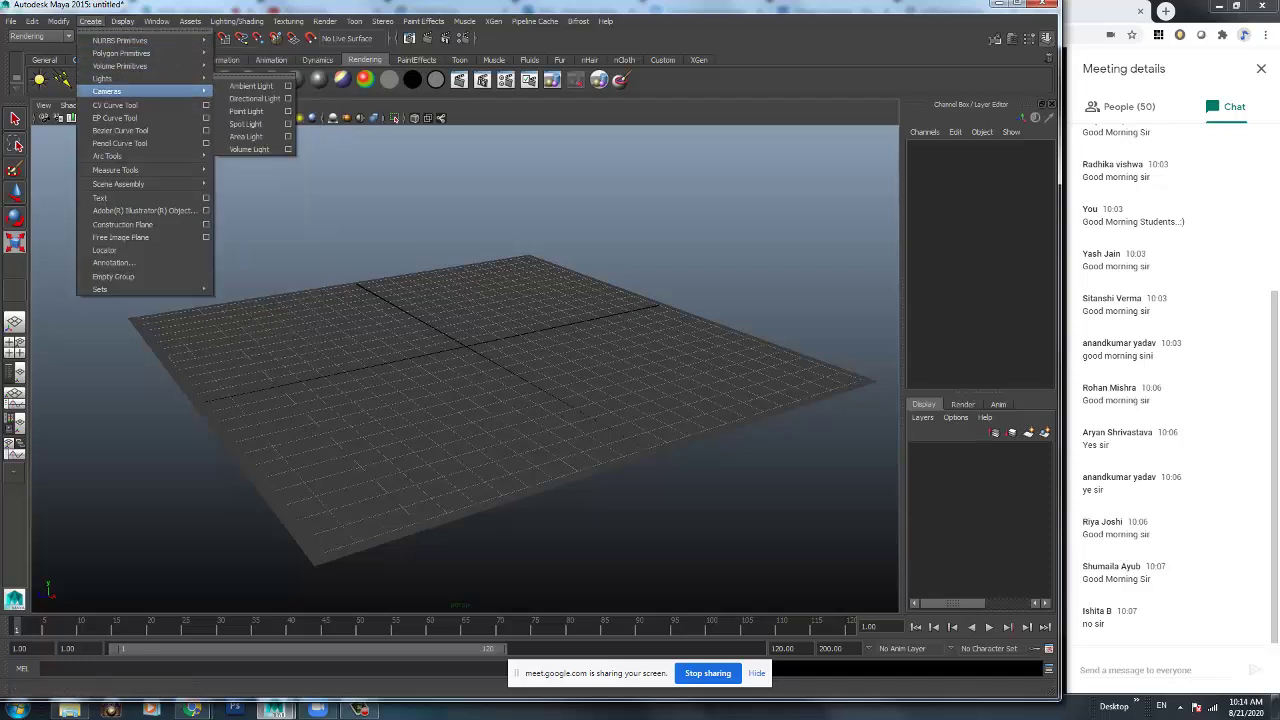
mouse_move(102, 78)
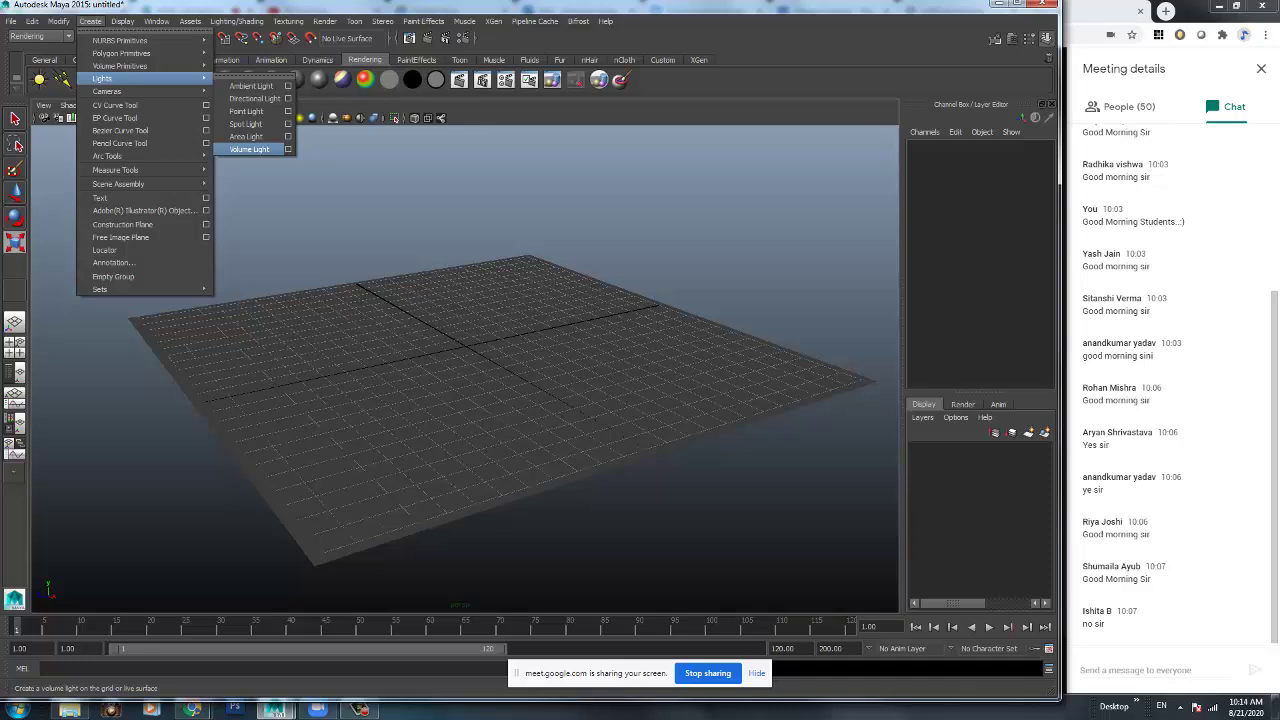
key("Escape")
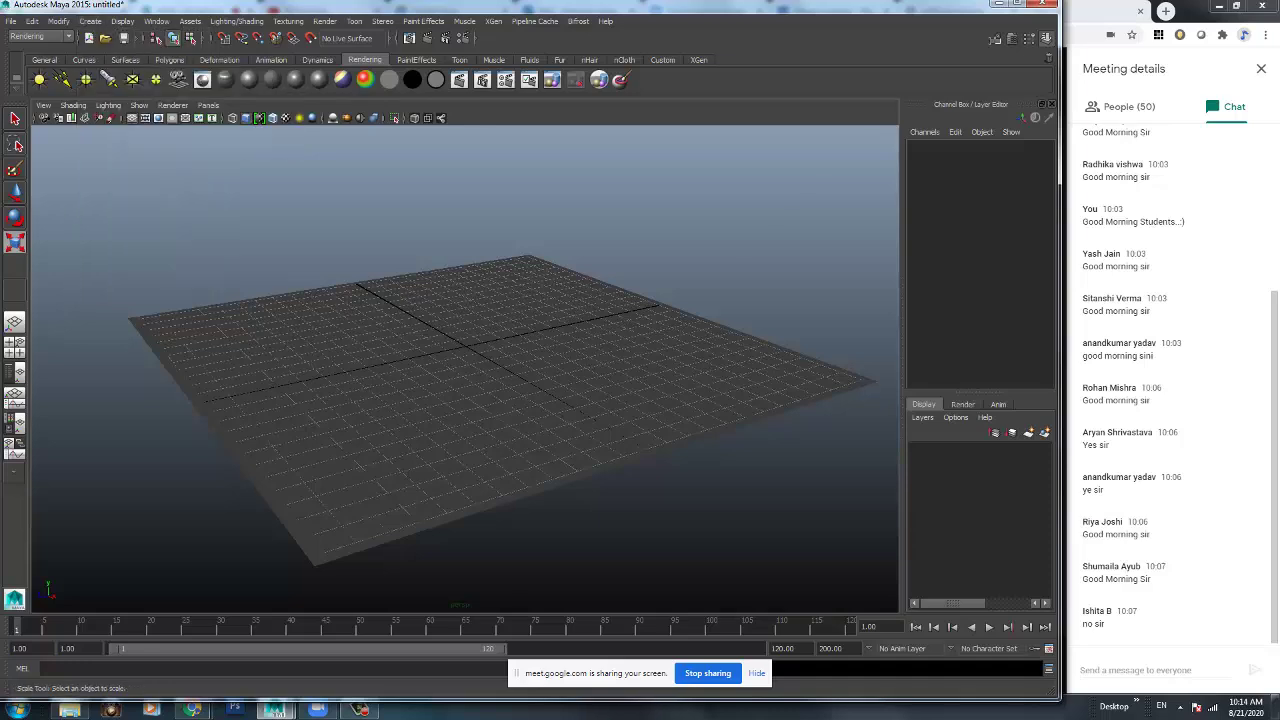
right_click_drag(754, 287, 786, 288, "shift")
Move the sphere to the left corner of the ground plane.
key("w")
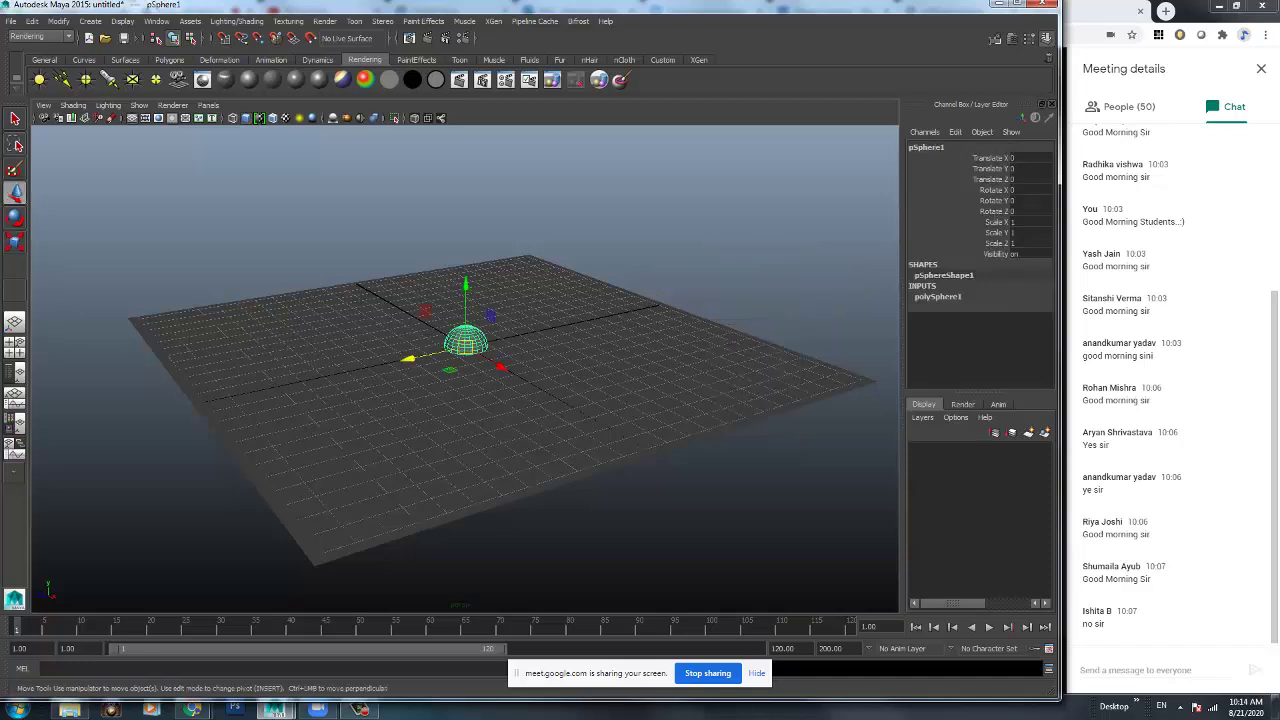
left_click_drag(402, 362, 286, 380)
left_click_drag(500, 400, 520, 450, "alt")
left_click_drag(405, 445, 345, 390)
Duplicate the sphere with Ctrl+D and Shift+D into an evenly spaced row.
key("ctrl+d")
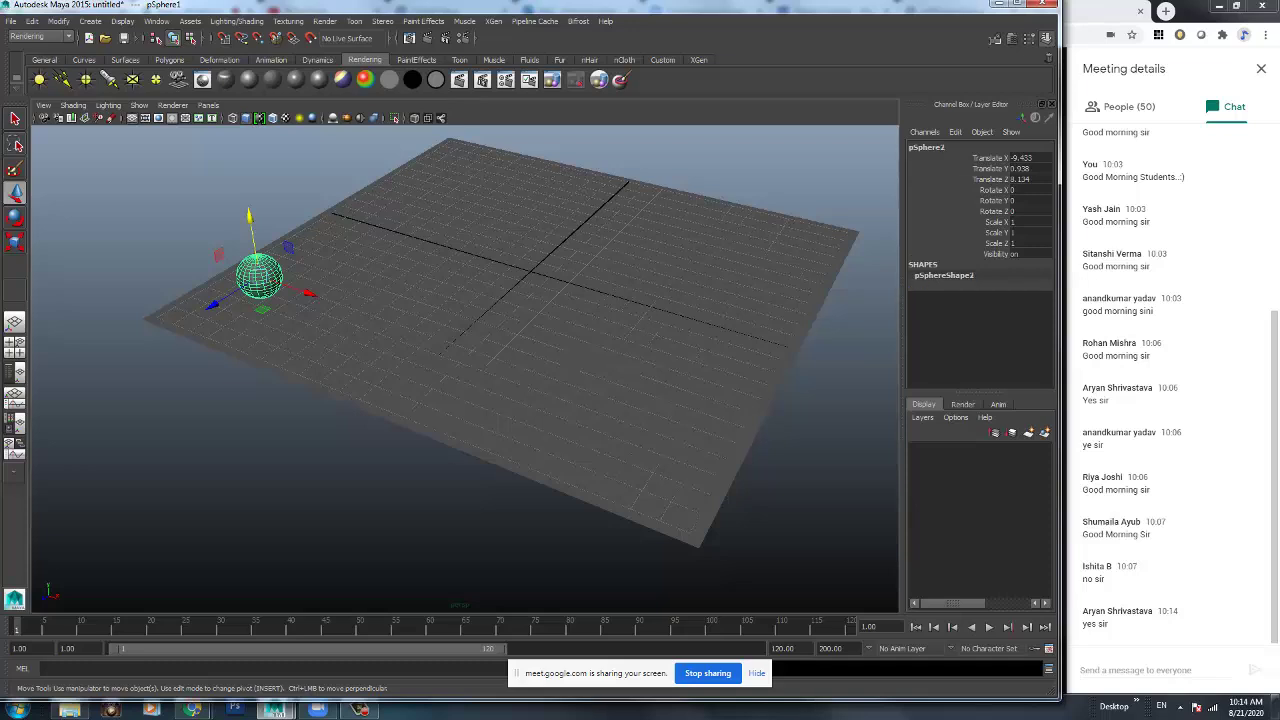
left_click_drag(308, 293, 371, 313)
key("shift+d")
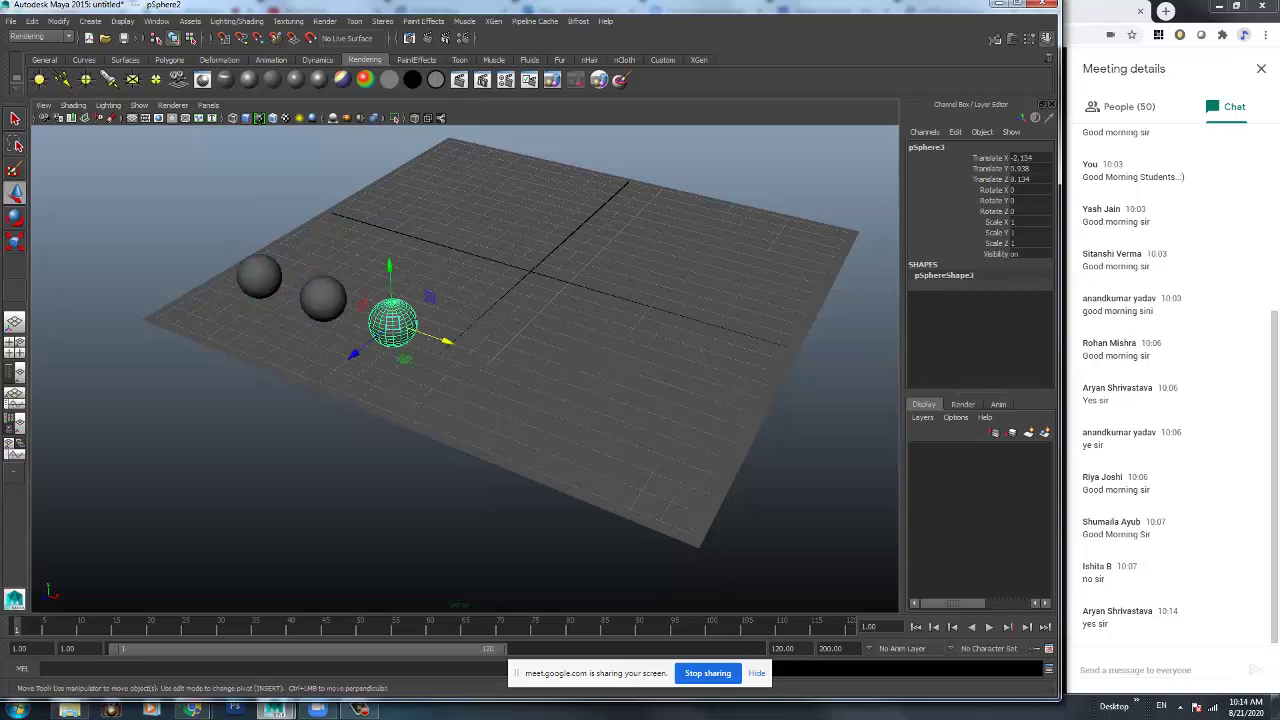
key("shift+d")
key("shift+d")
key("shift+d")
Select the whole row and duplicate it repeatedly to fill the plane with six rows.
left_click_drag(450, 450, 485, 438, "alt")
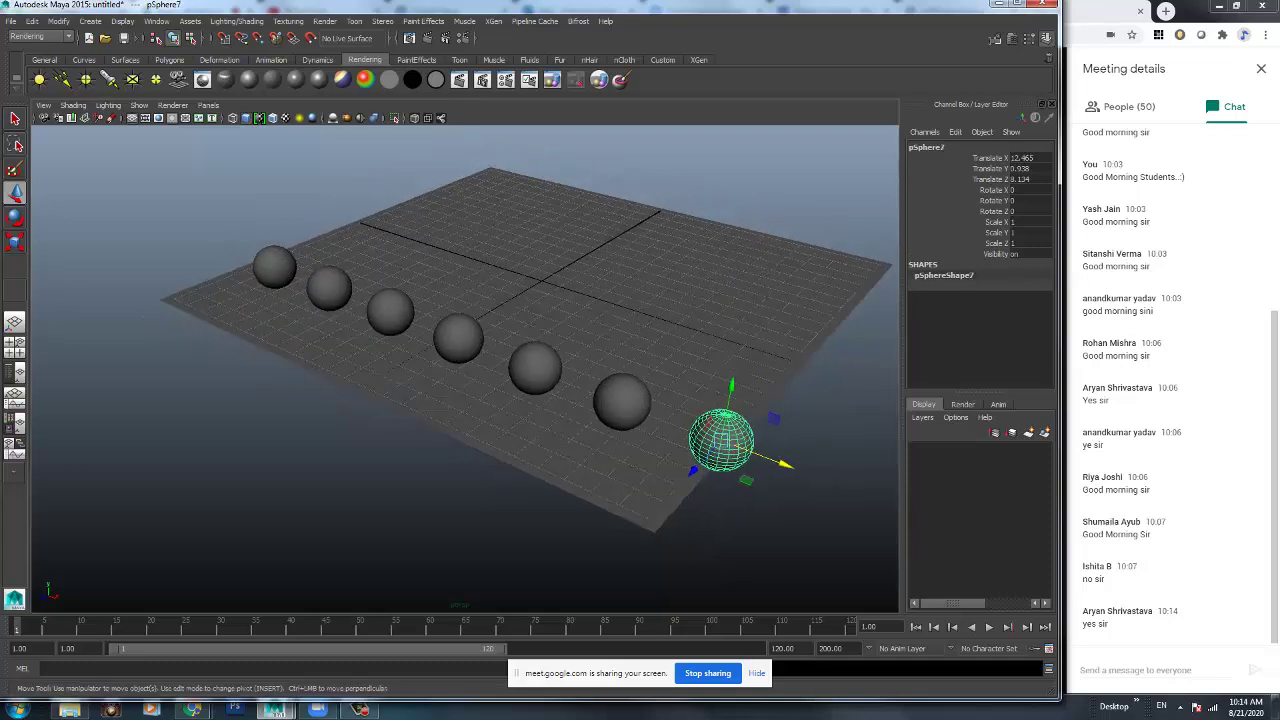
left_click(450, 560)
left_click_drag(450, 540, 460, 468, "alt")
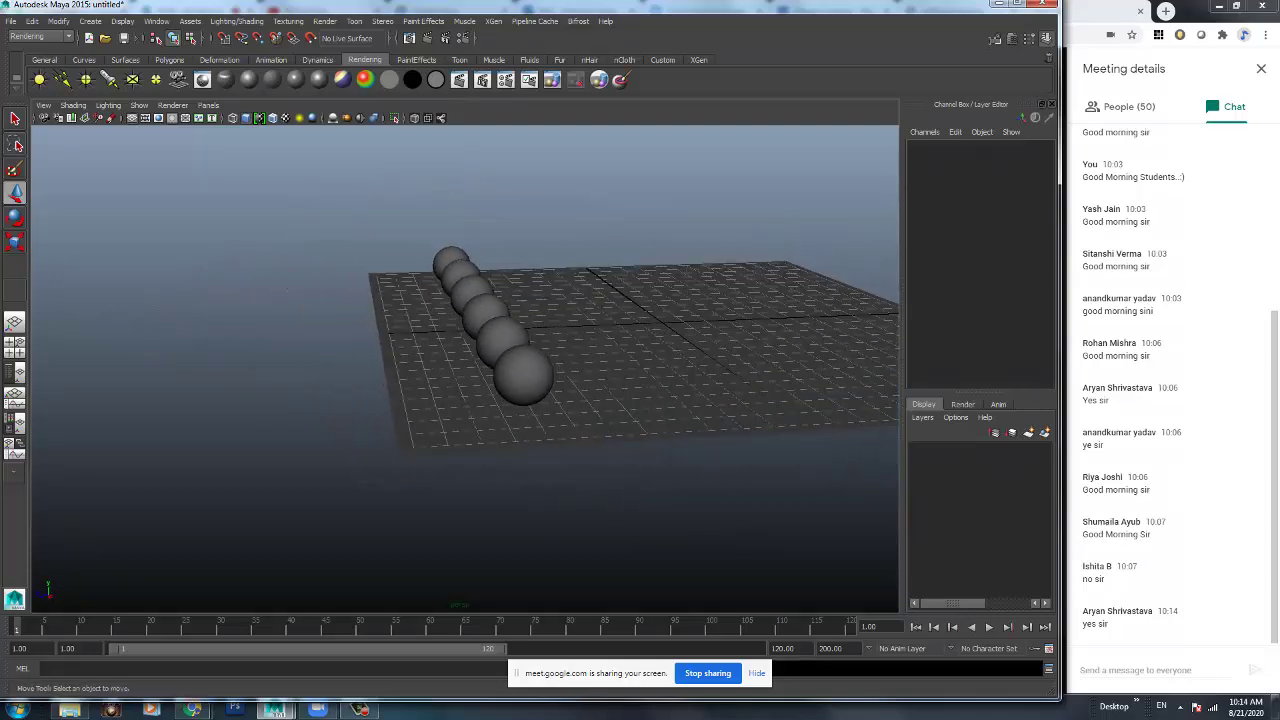
key("4")
left_click_drag(330, 200, 400, 420)
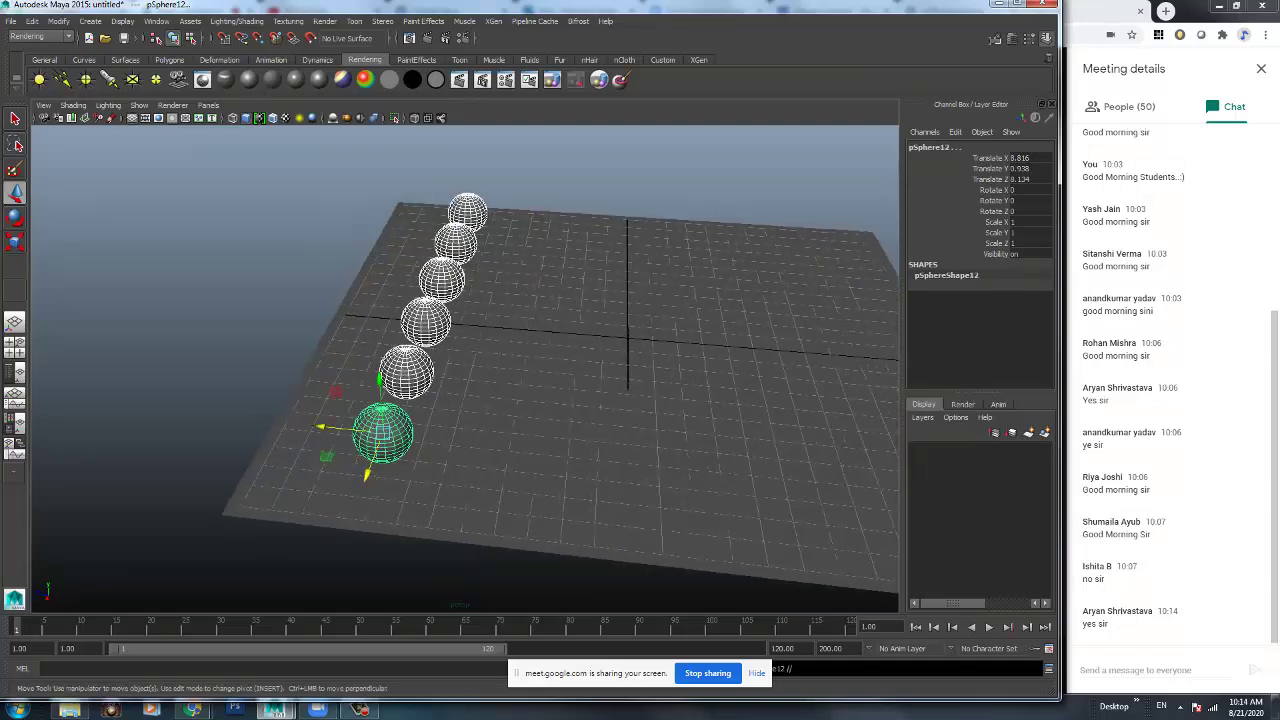
key("ctrl+d")
left_click_drag(325, 428, 417, 438)
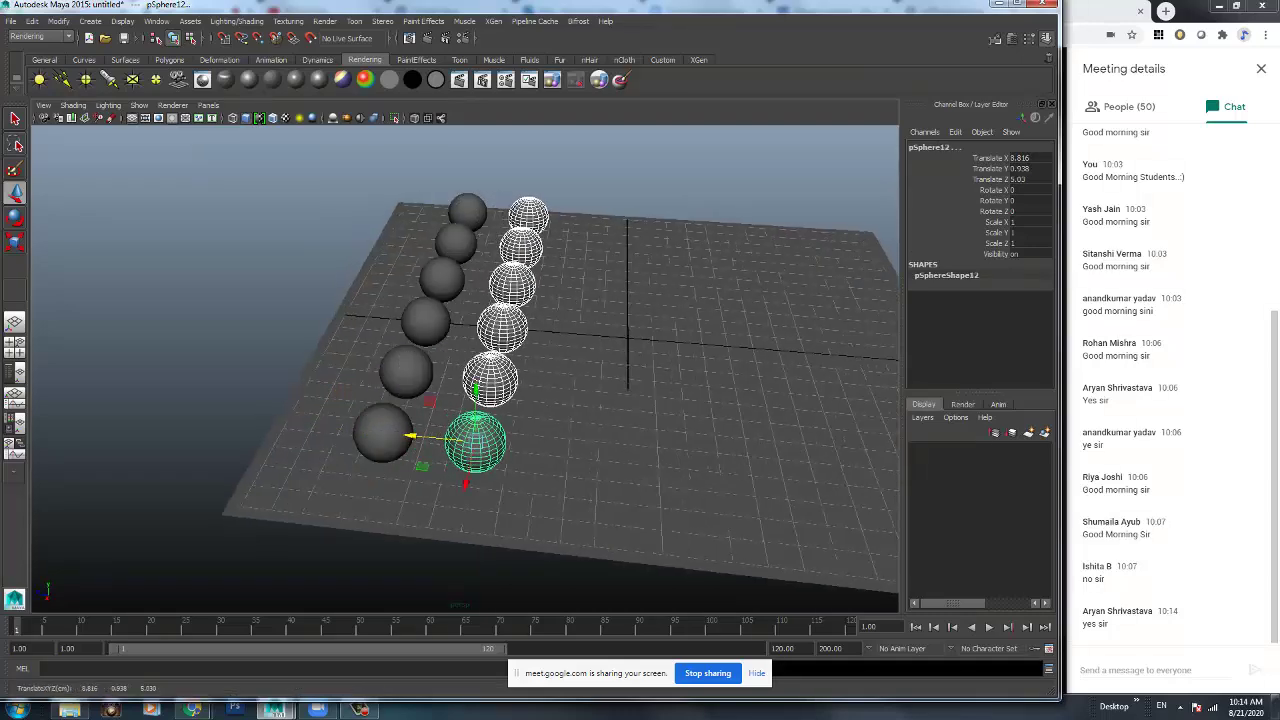
key("shift+d")
key("shift+d")
key("shift+d")
key("shift+d")
key("shift+d")
middle_click_drag(600, 350, 380, 350, "alt")
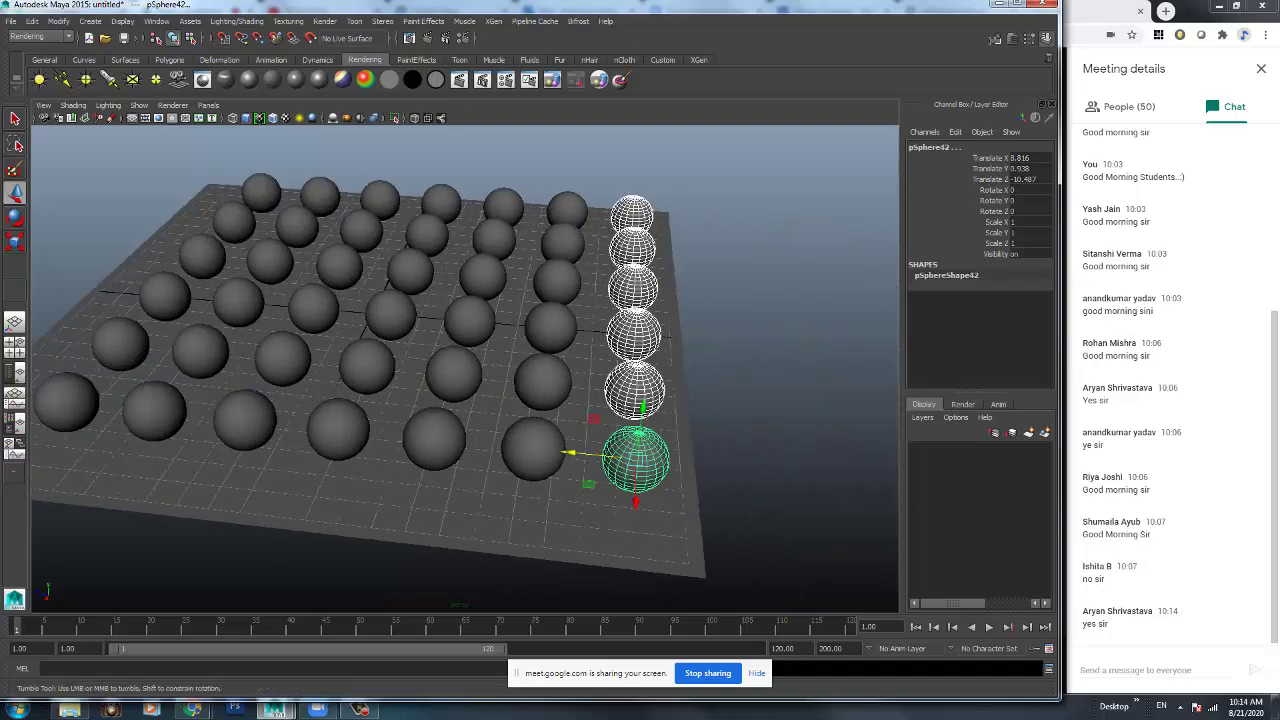
left_click_drag(480, 400, 555, 410, "alt")
left_click(600, 525)
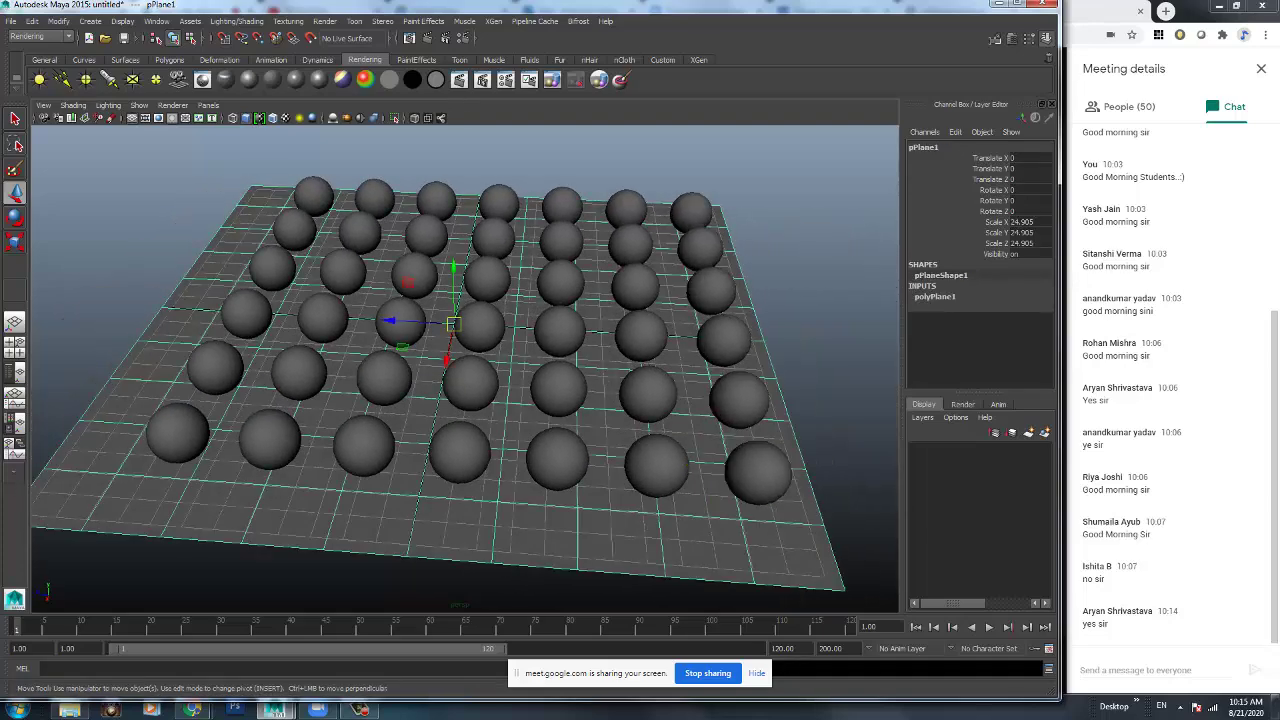
Shift the ground plane to Translate X -0.906, Z -0.803, and admit a Meet participant.
left_click_drag(453, 322, 530, 318)
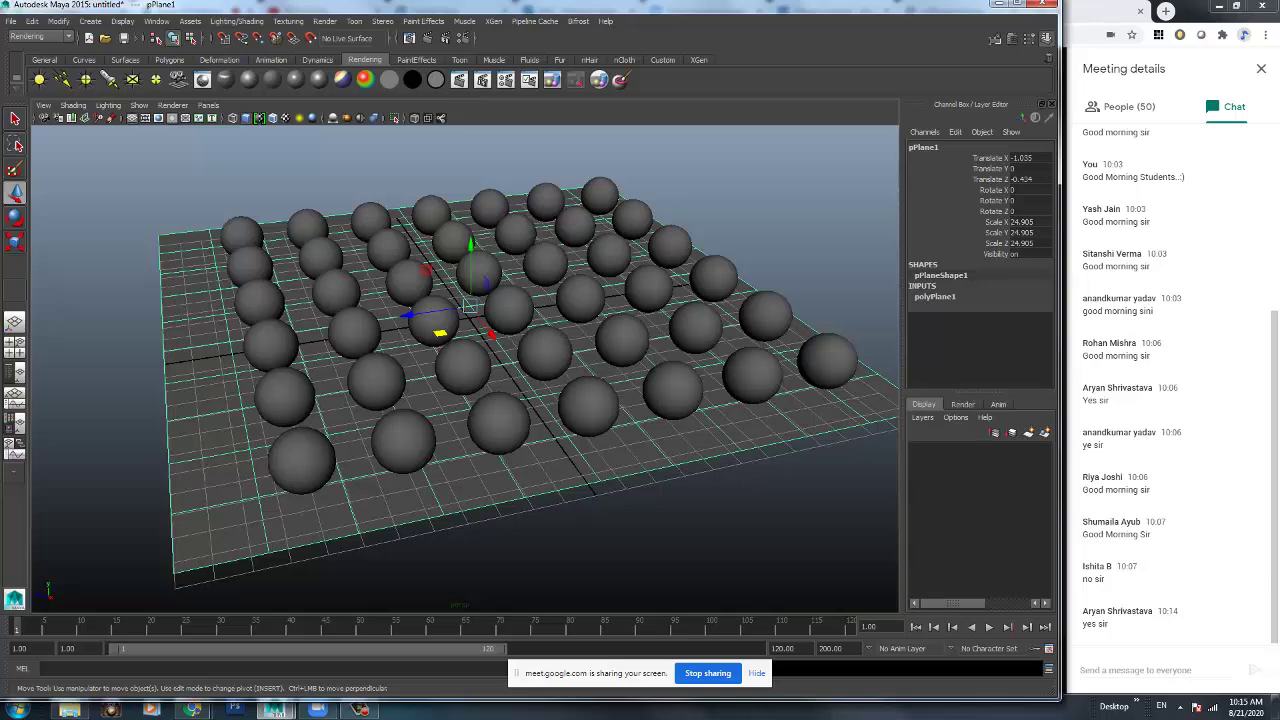
left_click_drag(530, 318, 470, 318, "alt")
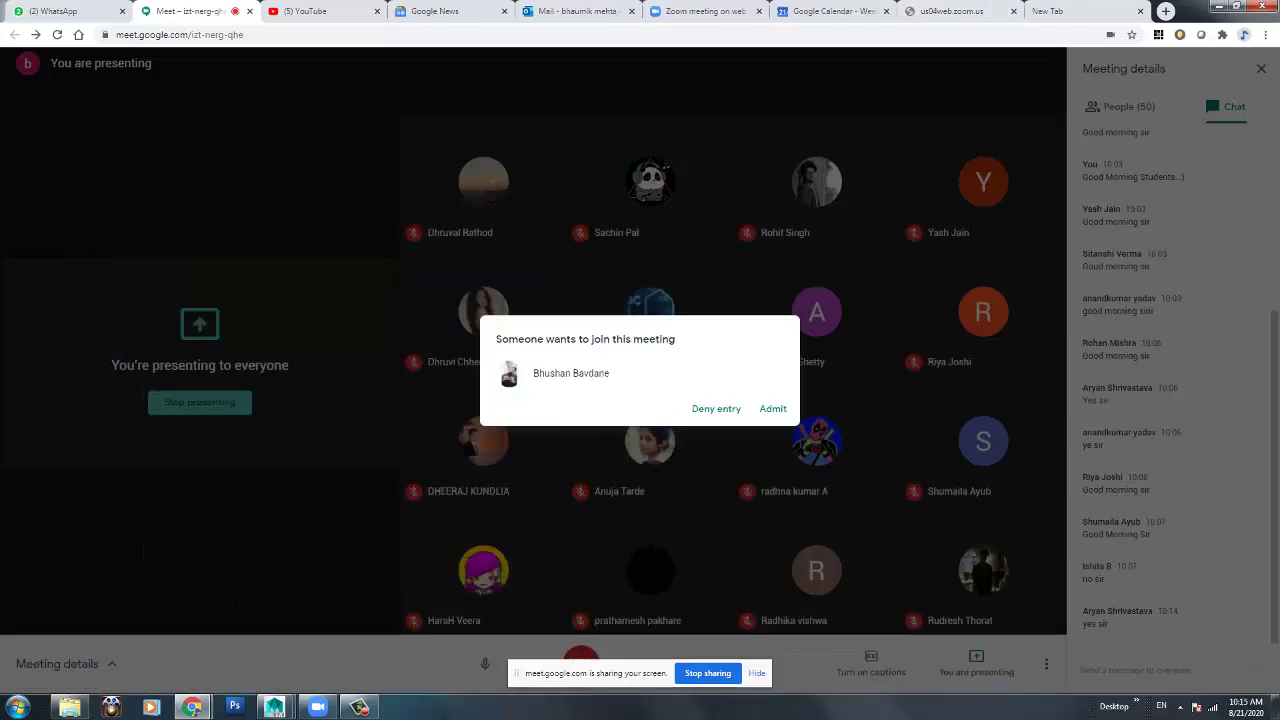
left_click(773, 408)
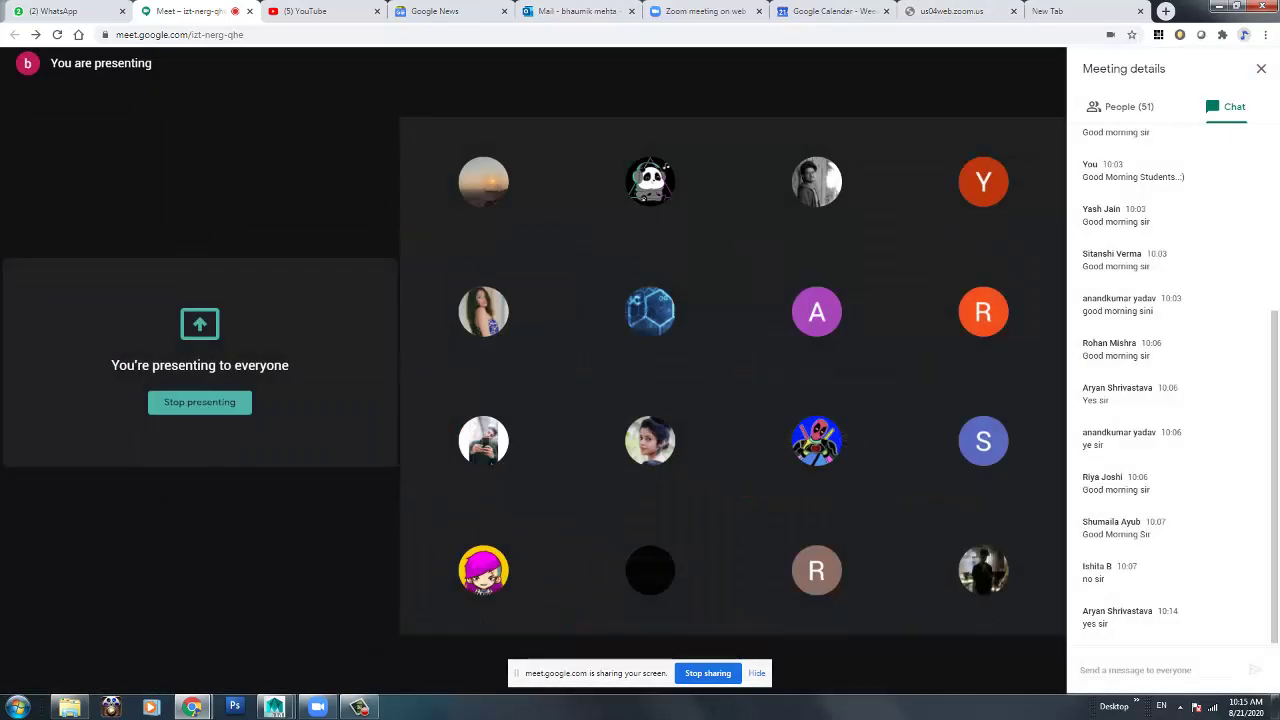
left_click(349, 632)
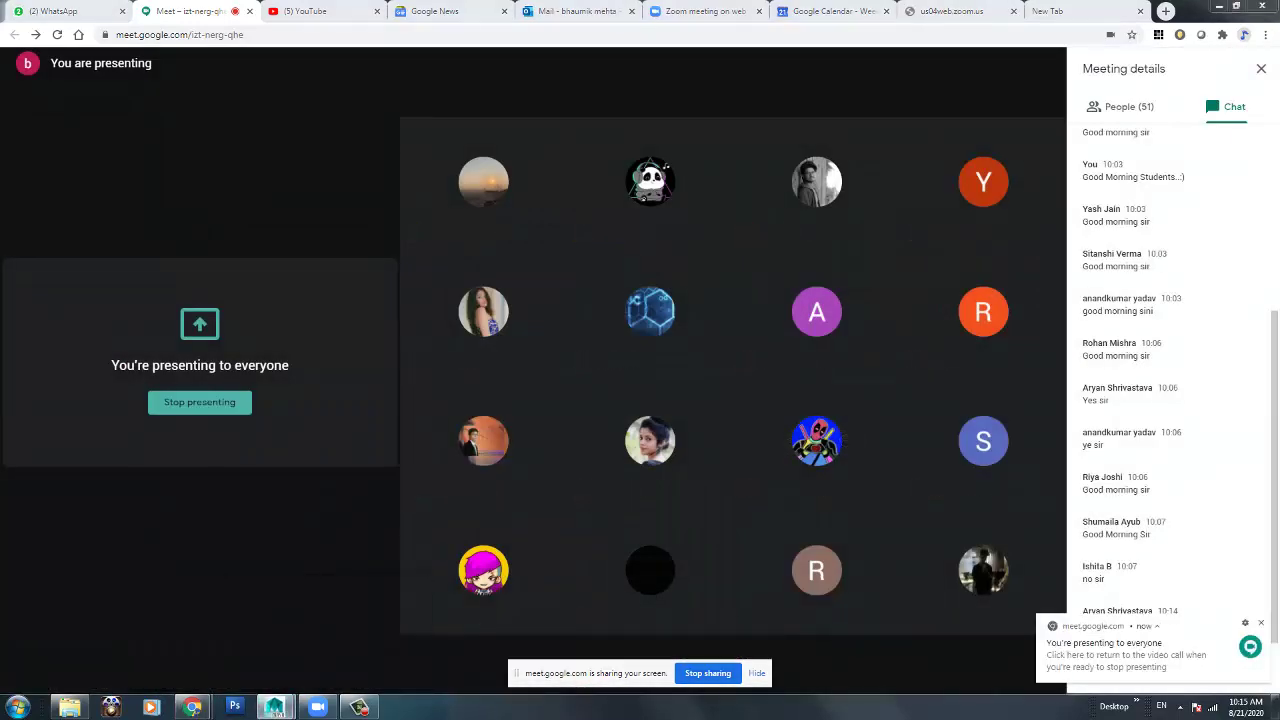
Marquee-select all 42 spheres from a flatter front view.
left_click_drag(560, 400, 470, 400, "alt")
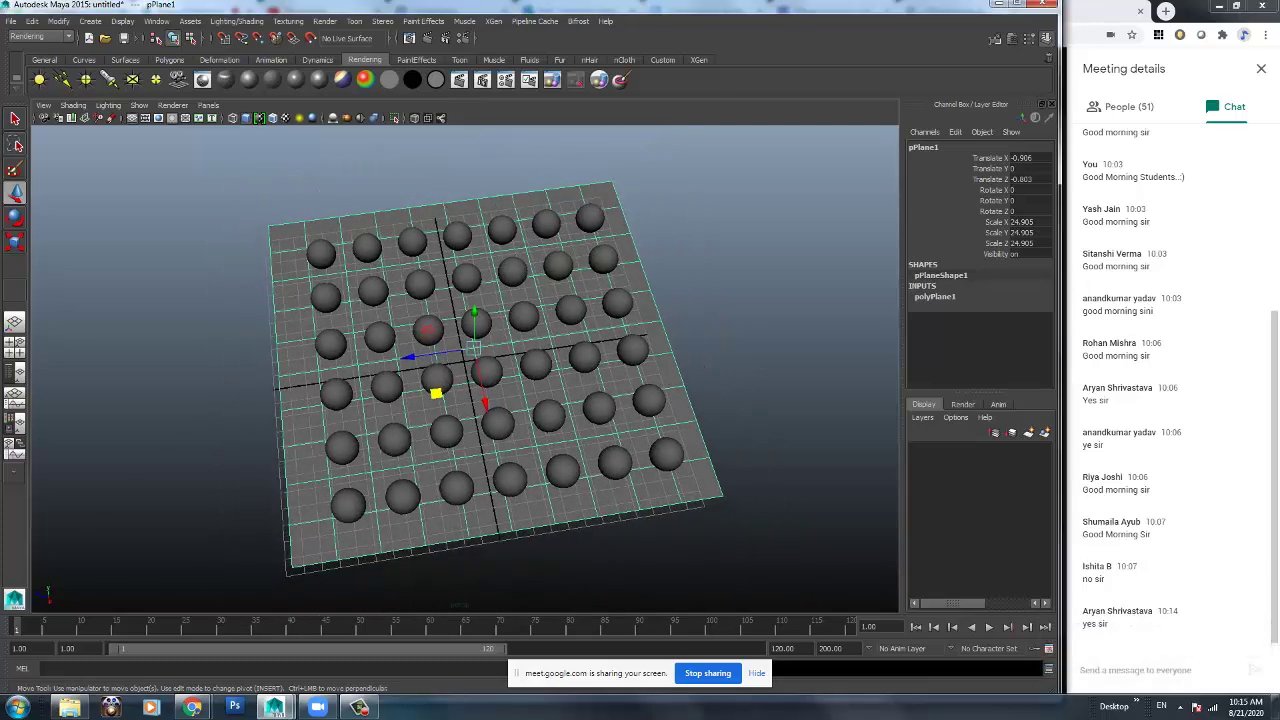
left_click_drag(470, 400, 470, 375, "alt")
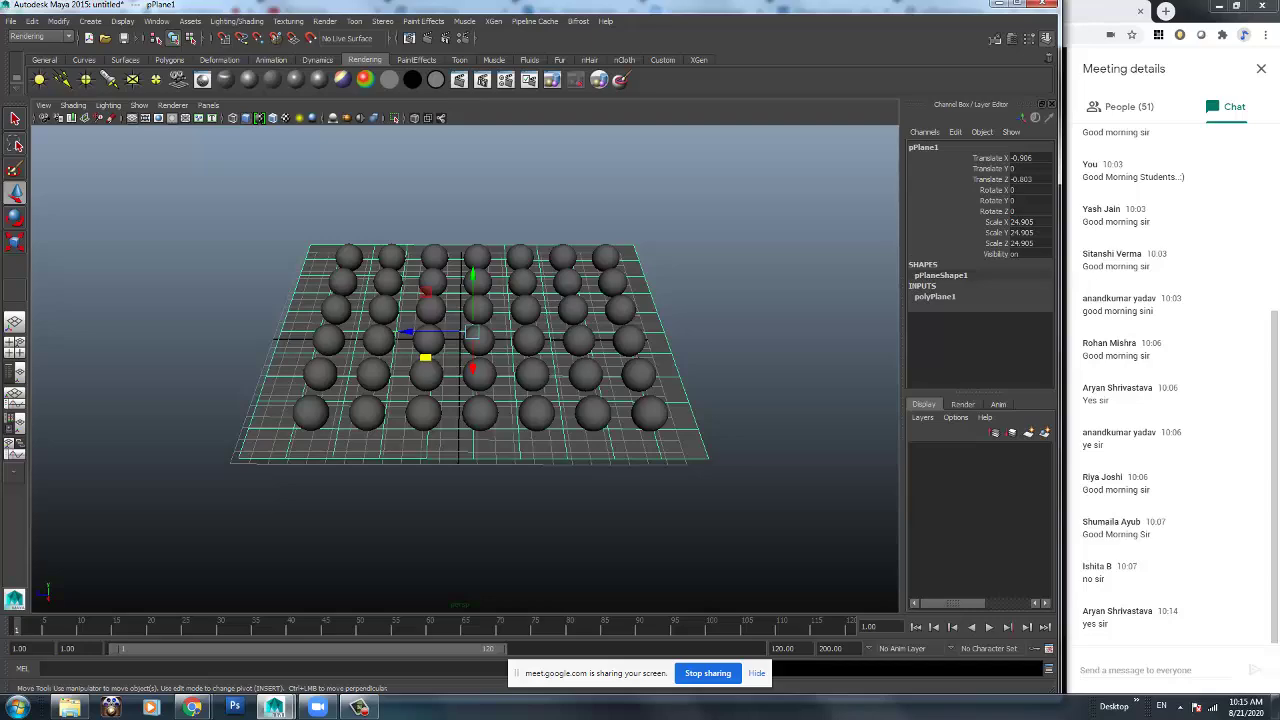
left_click_drag(284, 210, 714, 534)
Duplicate the 42-sphere layer upward with Ctrl+D and Shift+D into stacked layers.
key("4")
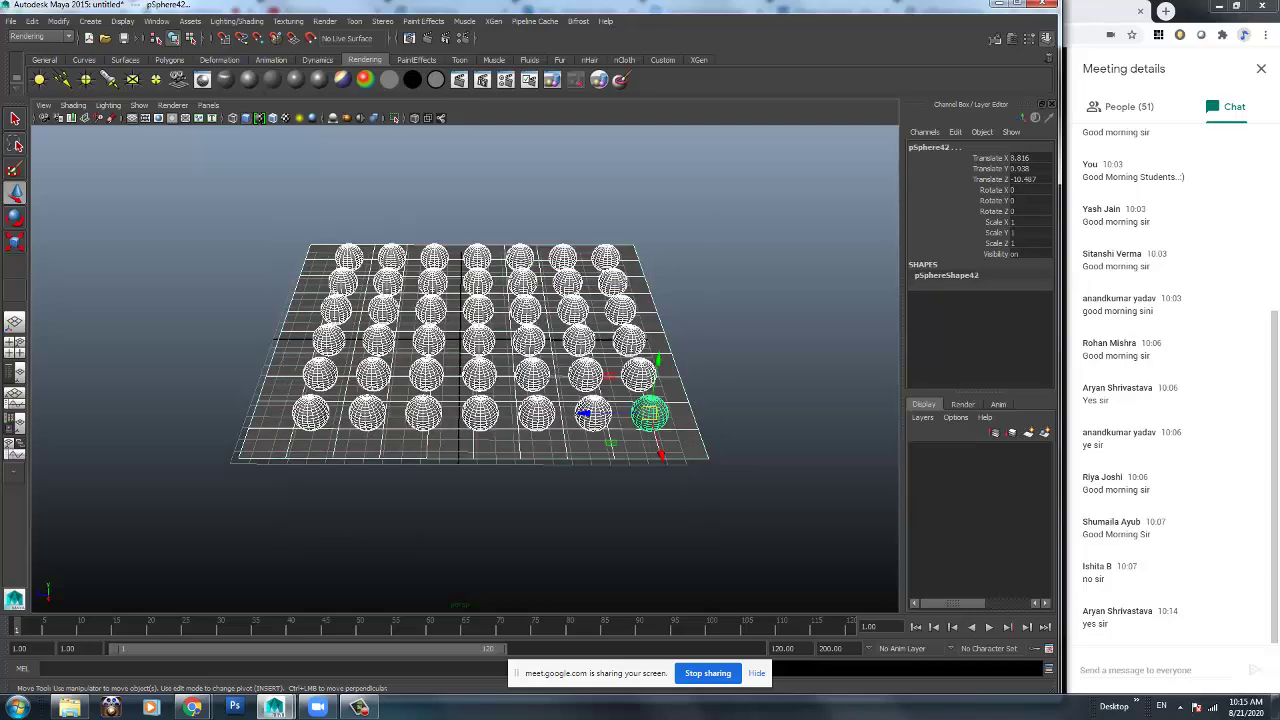
left_click_drag(700, 455, 690, 445, "alt")
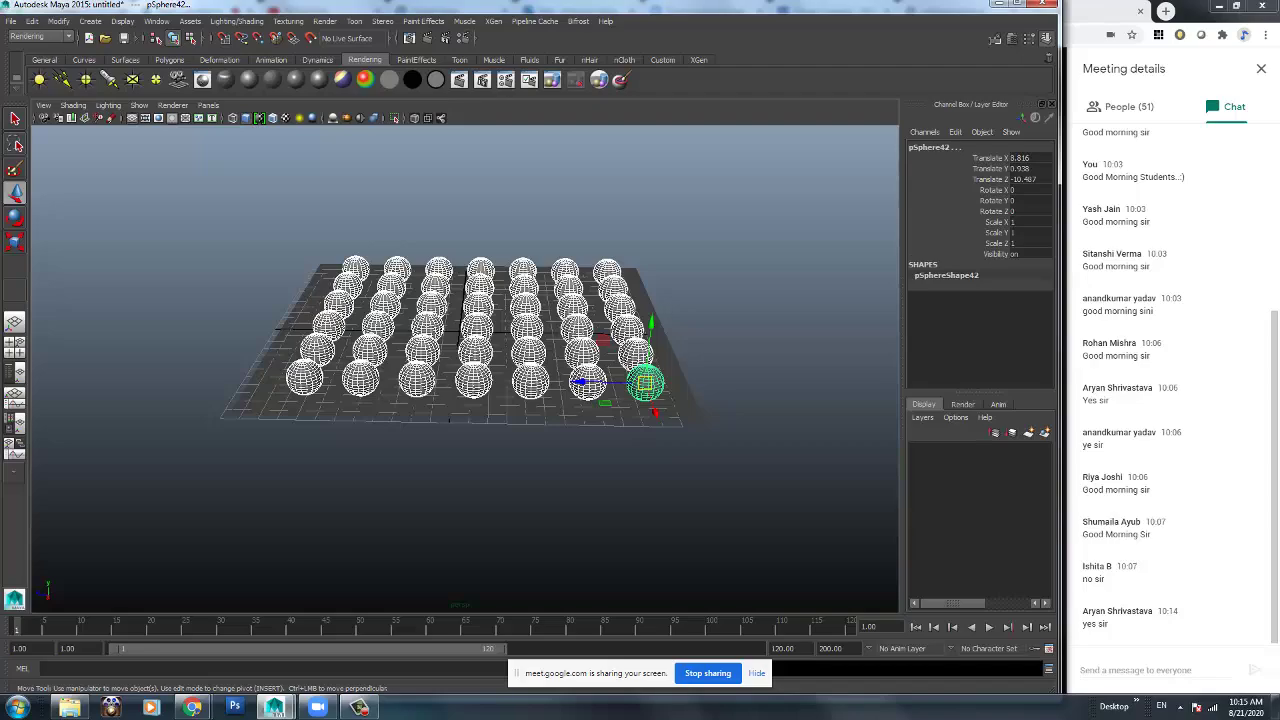
key("ctrl+d")
left_click_drag(650, 330, 700, 290)
key("shift+d")
key("shift+d")
key("shift+d")
key("shift+d")
key("shift+d")
scroll(655, 284, "down", 3)
left_click_drag(600, 300, 606, 331, "alt")
left_click(800, 330)
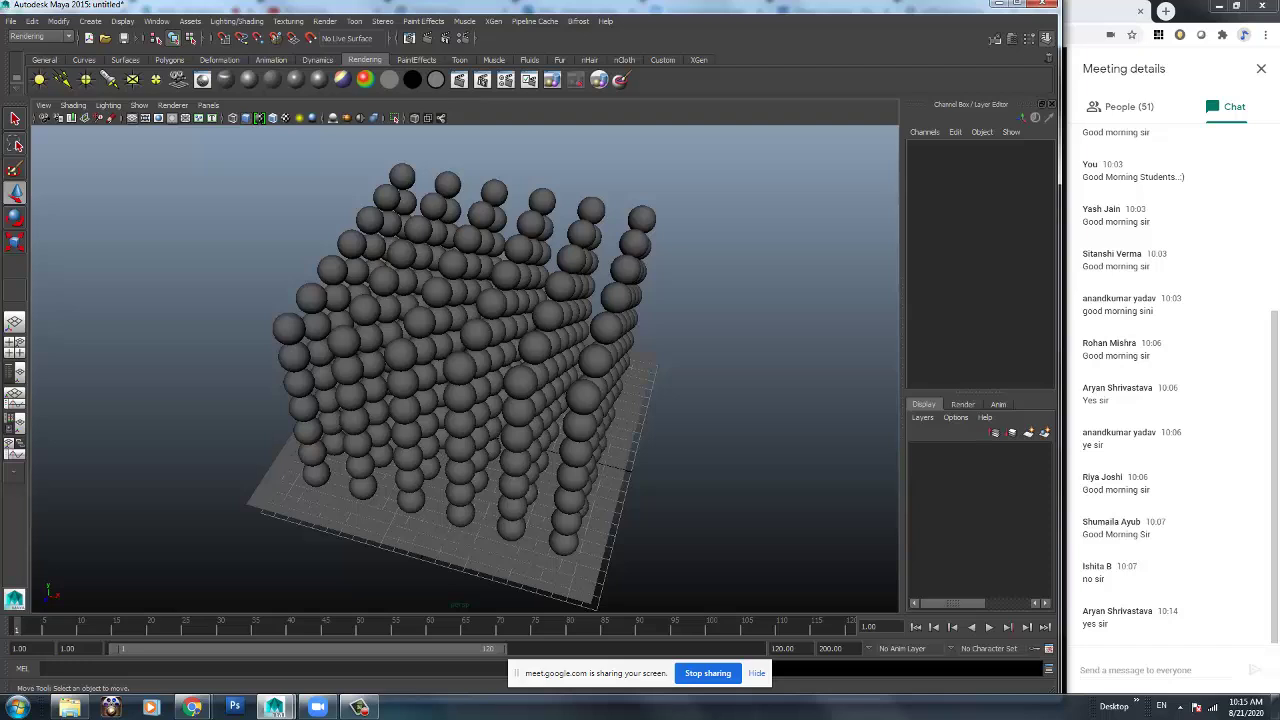
left_click_drag(606, 331, 552, 334, "alt")
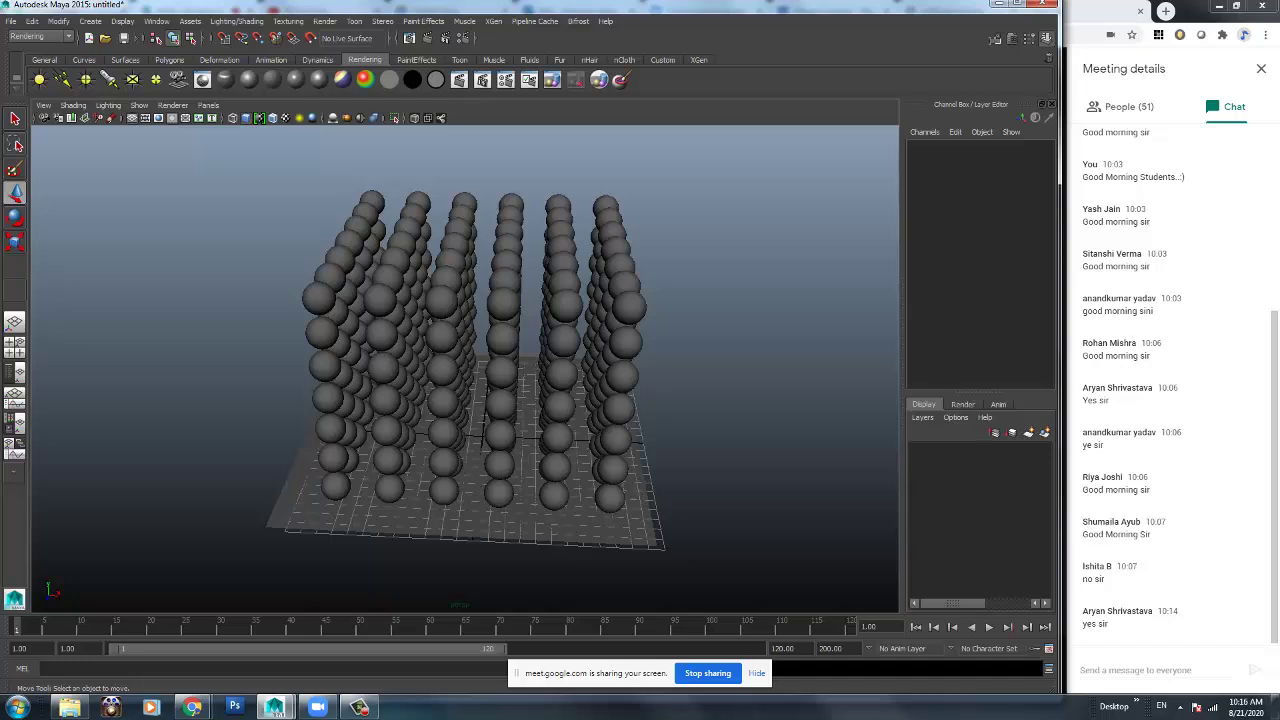
left_click_drag(470, 400, 490, 405, "alt")
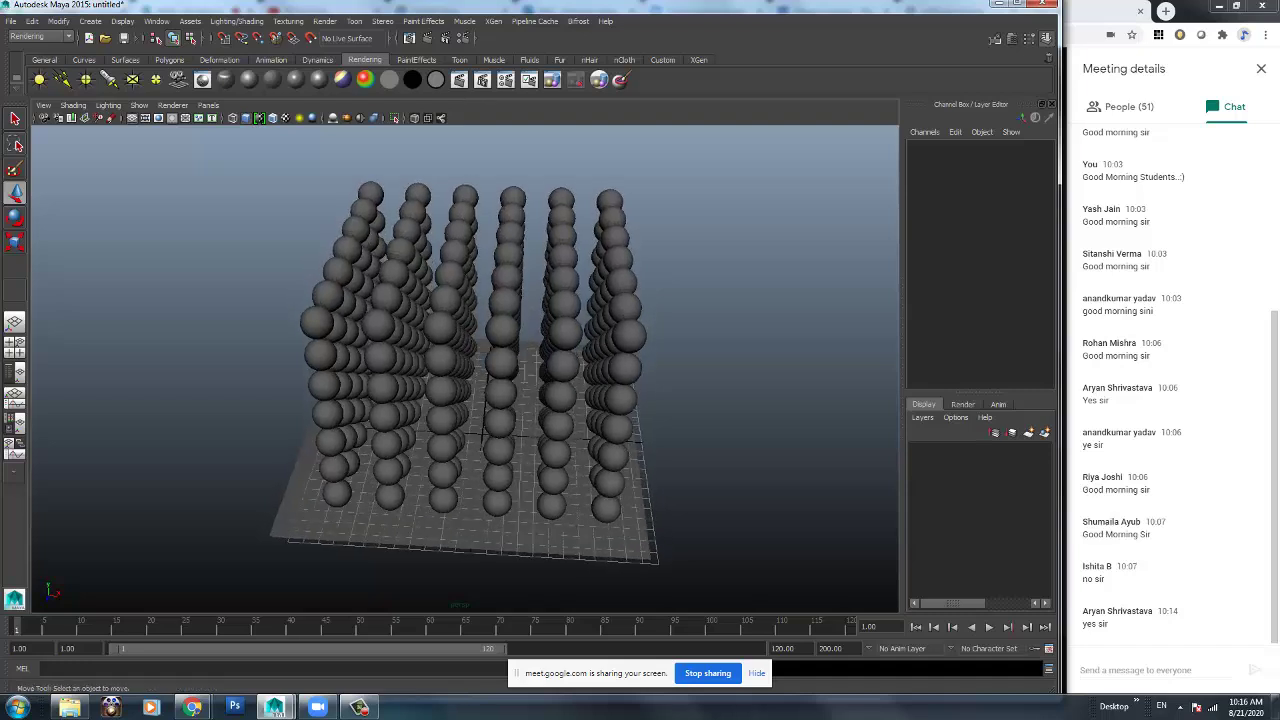
left_click_drag(485, 440, 440, 410, "alt")
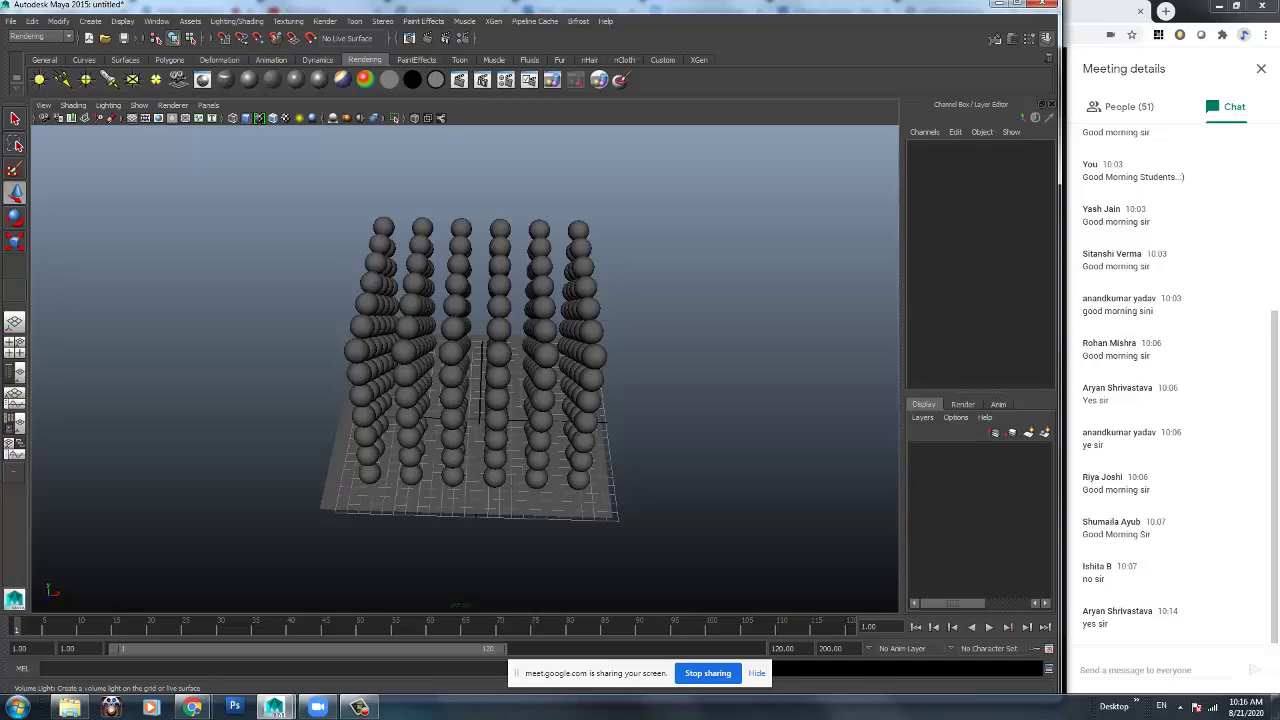
In wireframe view, add a volume light and raise it to Translate Y 8.563.
key("4")
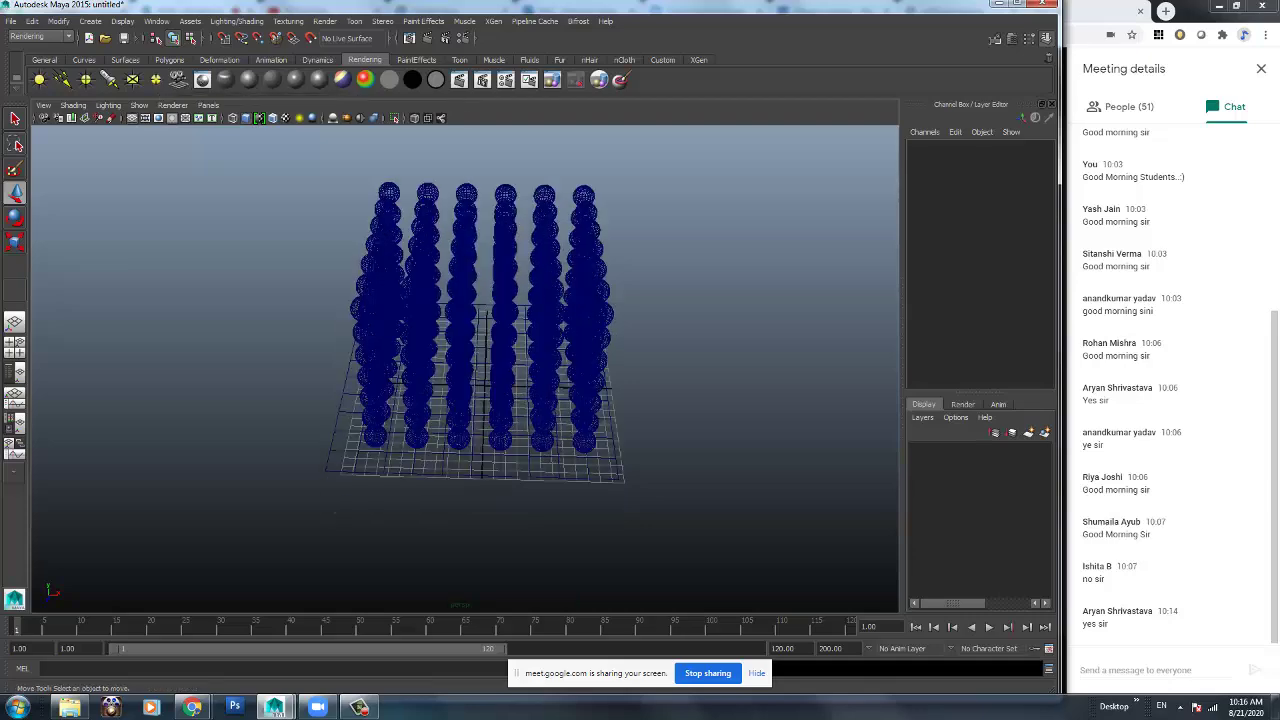
scroll(465, 365, "up", 6)
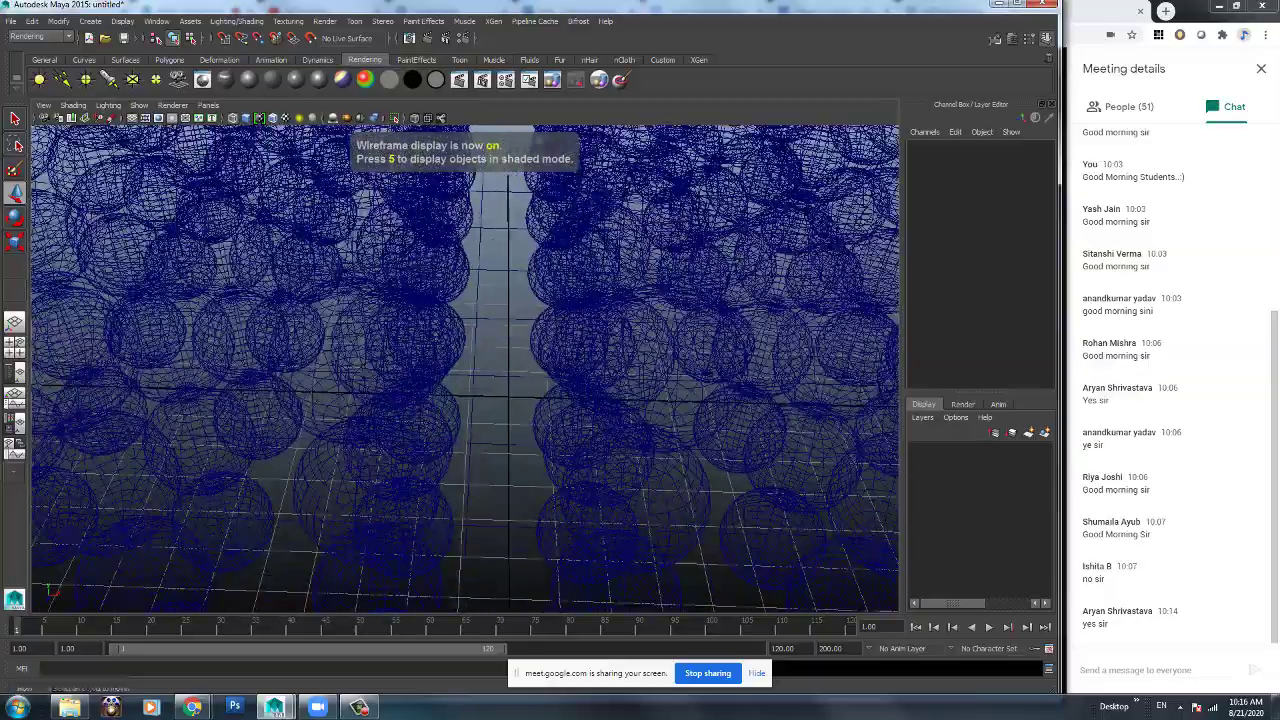
left_click(155, 79)
left_click_drag(470, 300, 470, 250, "alt")
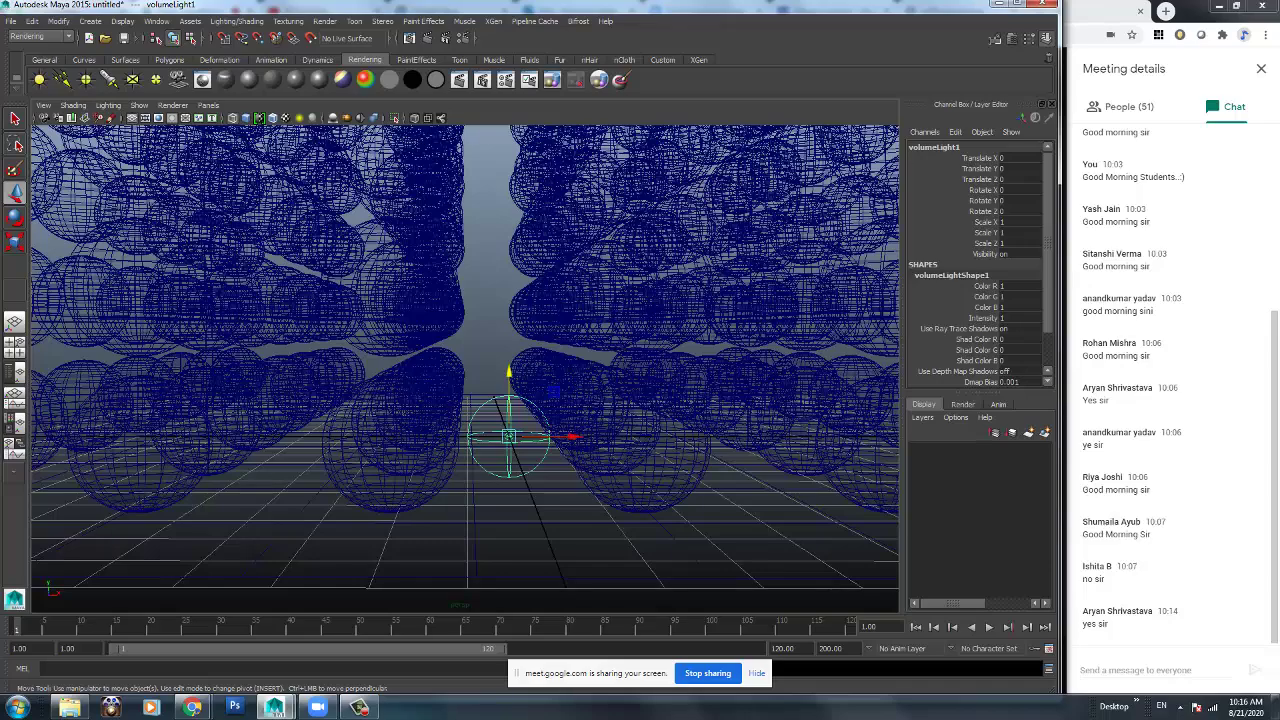
scroll(465, 368, "down", 7)
middle_click_drag(480, 322, 470, 376, "alt")
left_click_drag(470, 376, 470, 250)
left_click_drag(470, 300, 510, 255, "alt")
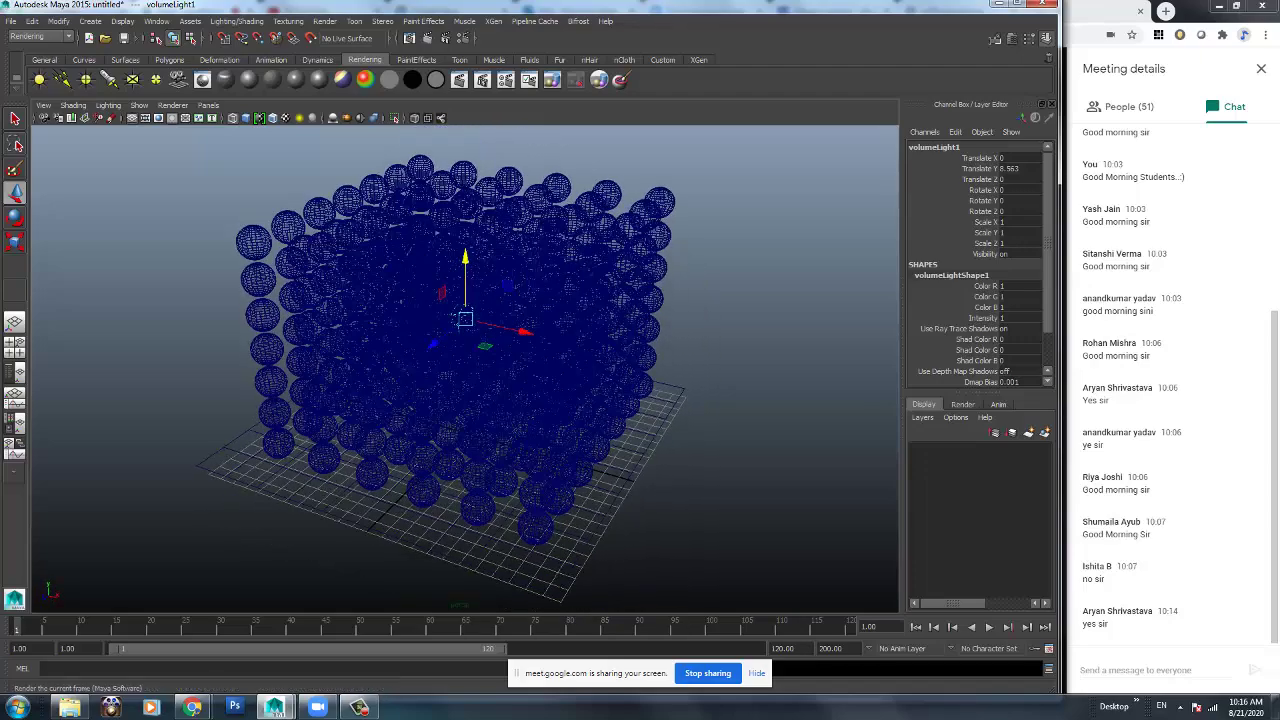
Render the current frame to check the lighting, then close the Render View.
left_click(425, 38)
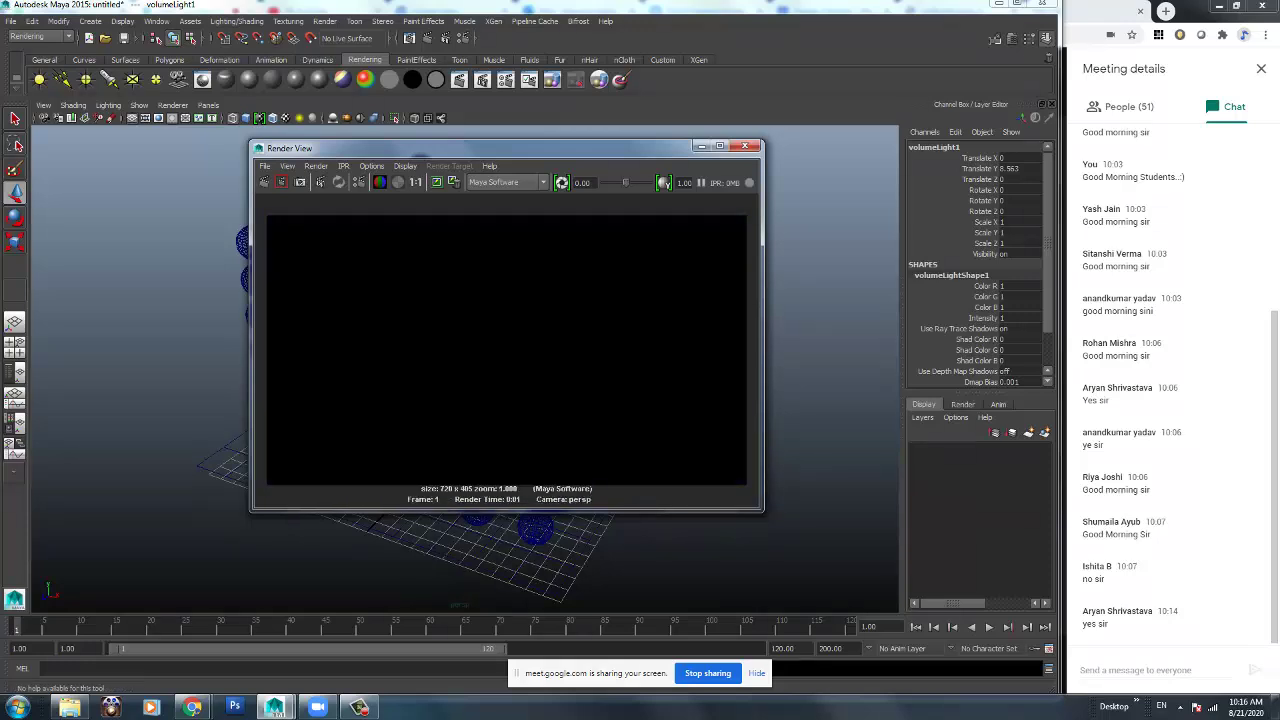
scroll(507, 350, "up", 3)
scroll(507, 350, "down", 4)
scroll(507, 350, "up", 4)
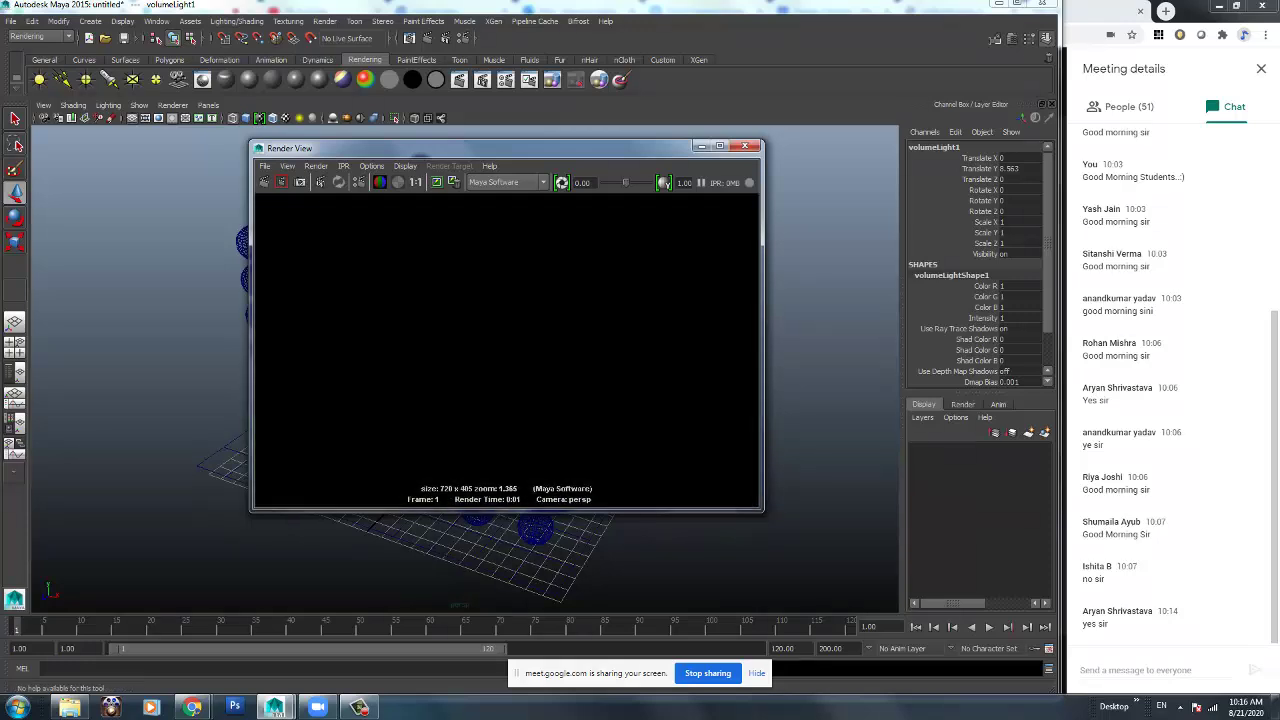
scroll(507, 350, "down", 1)
scroll(507, 350, "down", 1)
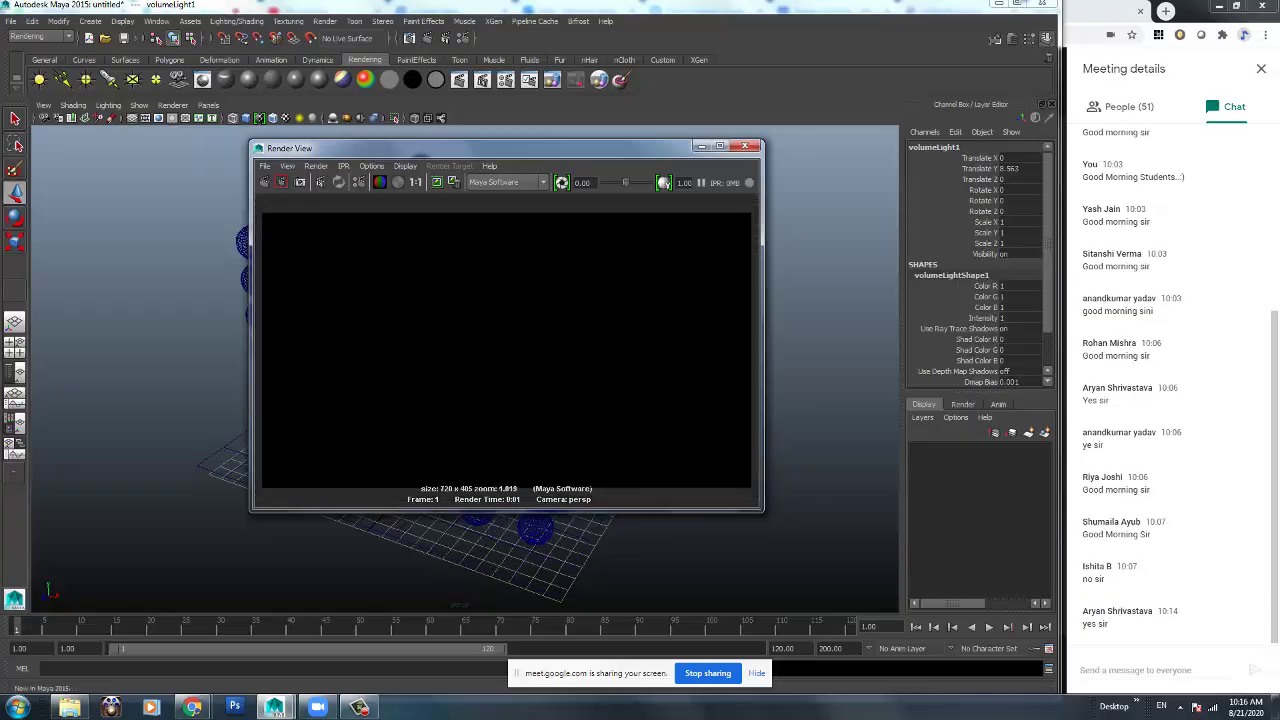
left_click(701, 147)
Move the volume light to Translate X -0.23 and switch the viewport to smooth shading.
scroll(460, 300, "up", 8)
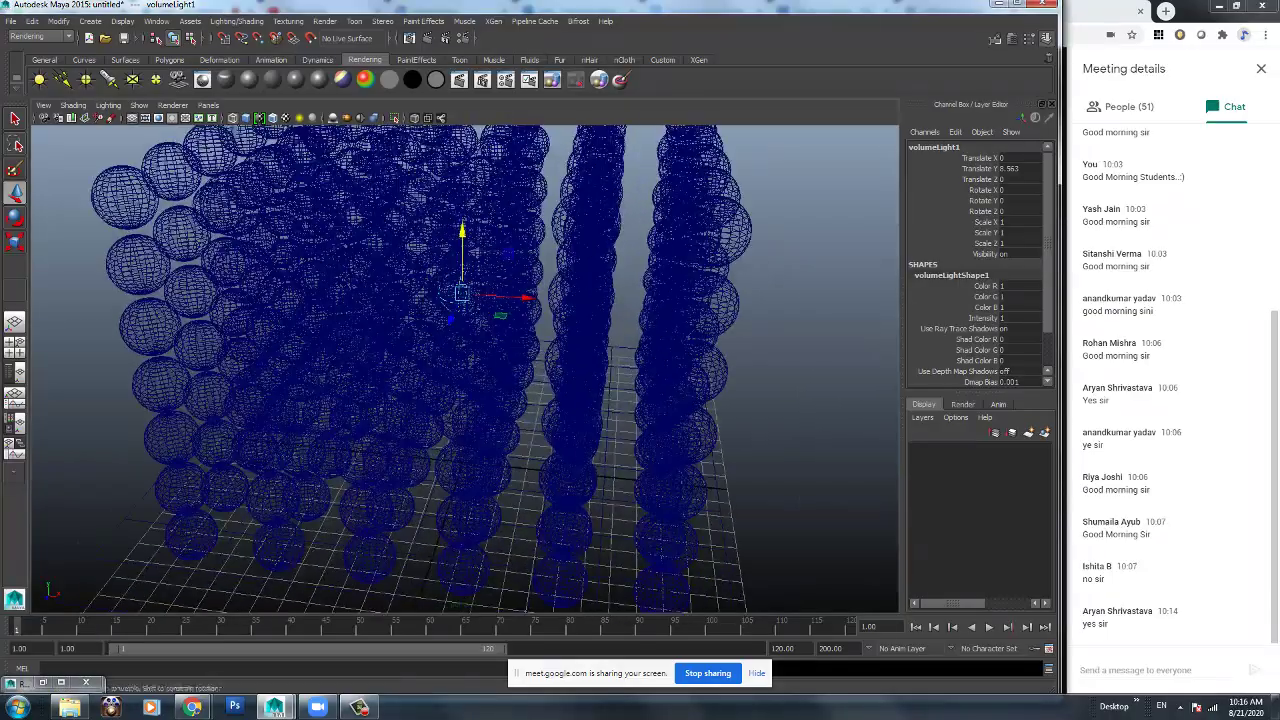
scroll(500, 300, "up", 6)
mouse_move(524, 293)
left_mouse_down()
mouse_move(488, 276)
mouse_move(545, 271)
mouse_move(524, 269)
mouse_move(521, 322)
mouse_move(500, 320)
mouse_move(880, 320)
mouse_move(892, 278)
mouse_move(870, 278)
left_mouse_up()
key("5")
Scale the volume light up uniformly to about 27.23 so it encloses the sphere block.
scroll(522, 292, "down", 3)
key("r")
scroll(521, 322, "down", 2)
scroll(880, 320, "down", 4)
mouse_move(461, 332)
left_mouse_down()
mouse_move(420, 332)
mouse_move(520, 332)
mouse_move(440, 328)
left_mouse_up()
Reselect the volume light and shrink it uniformly to a scale of 10.354.
left_click(740, 240)
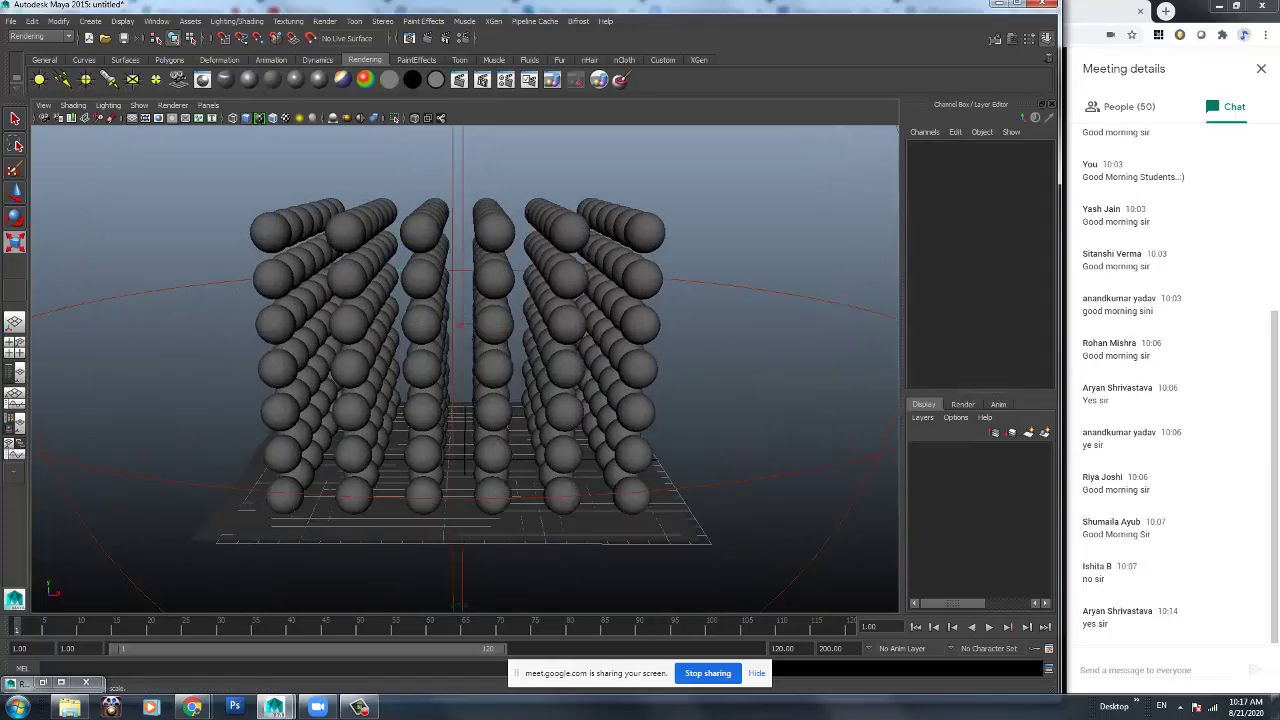
scroll(465, 368, "down", 3)
key("ctrl+z")
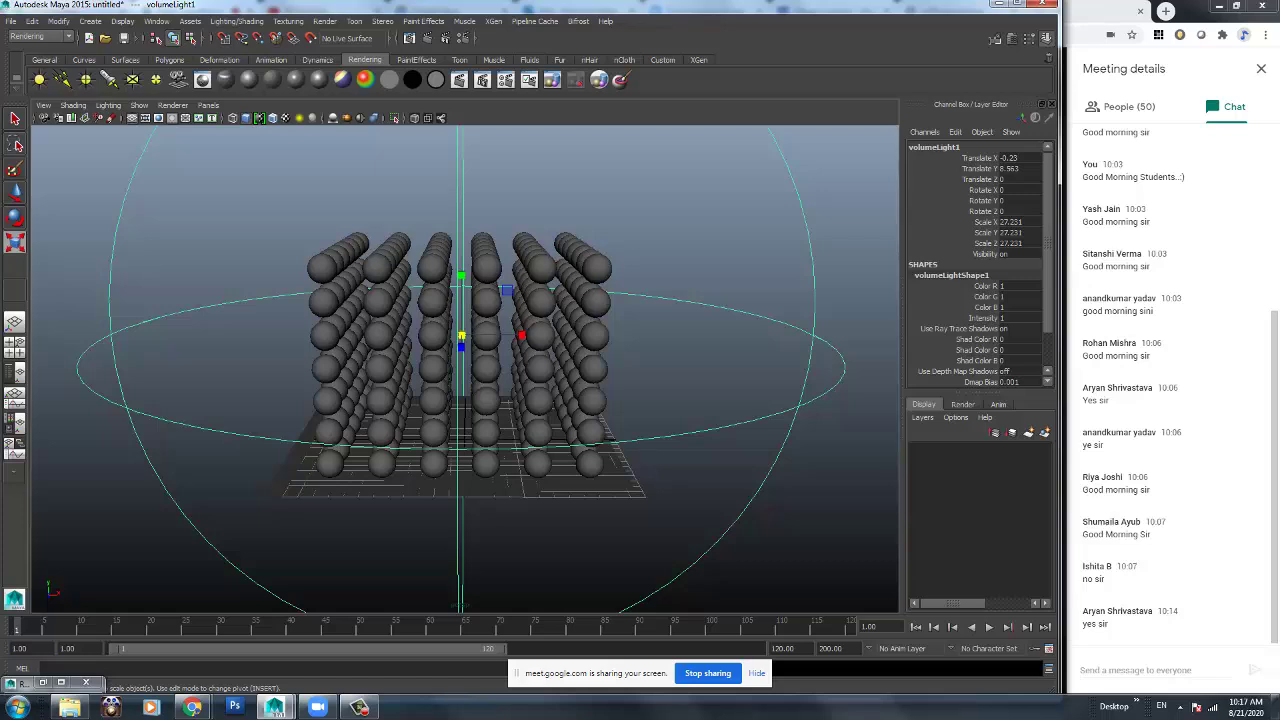
left_click_drag(461, 335, 430, 335)
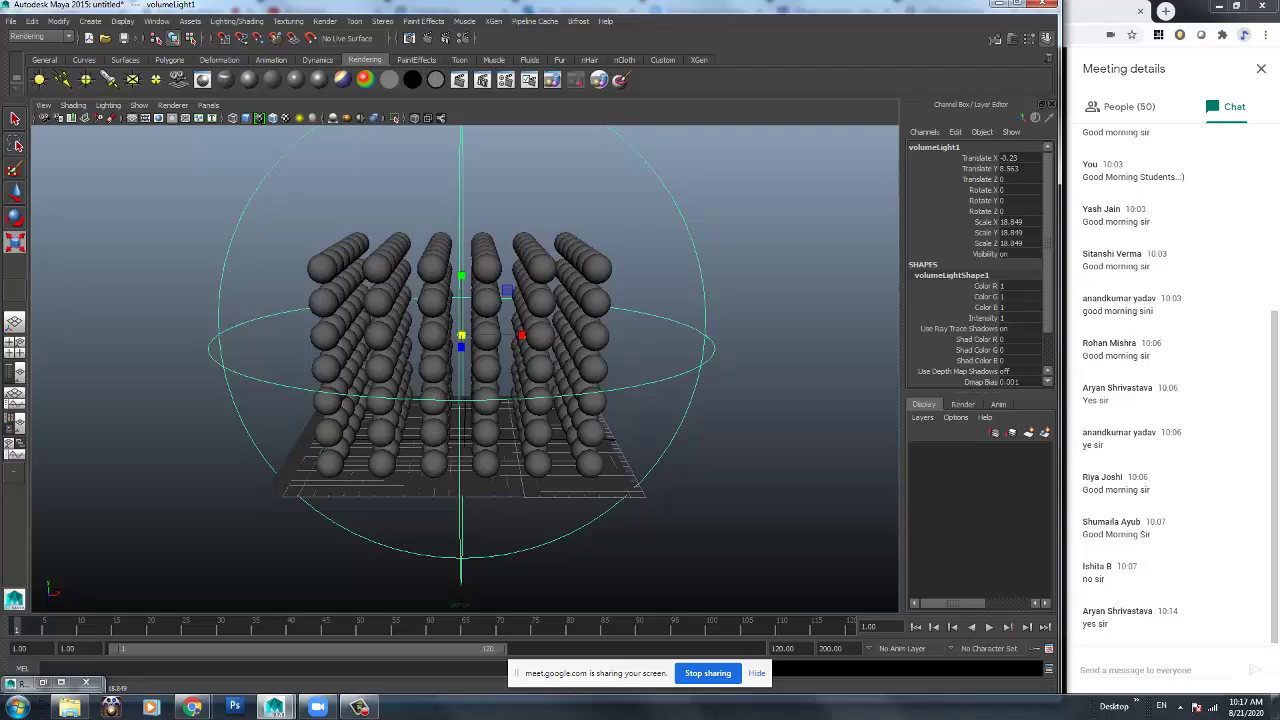
Orbit down onto the spheres and run test renders of the current frame.
left_click_drag(500, 300, 625, 342, "alt")
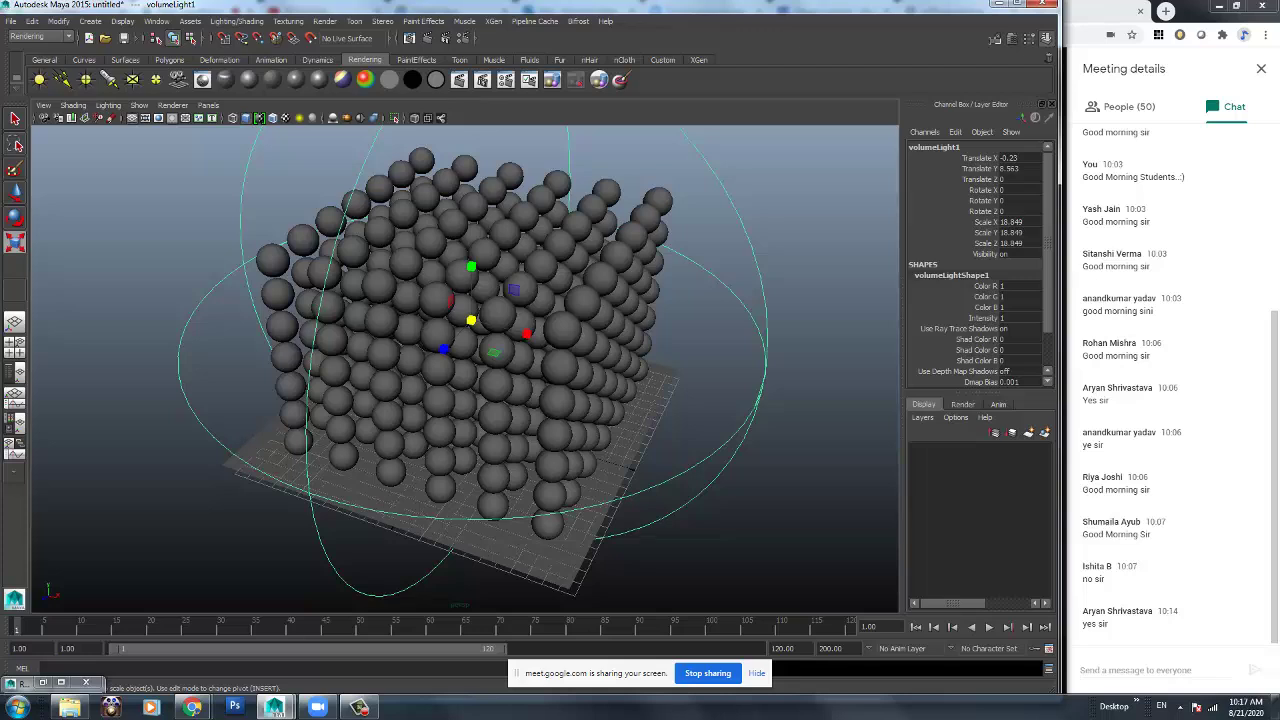
left_click(409, 38)
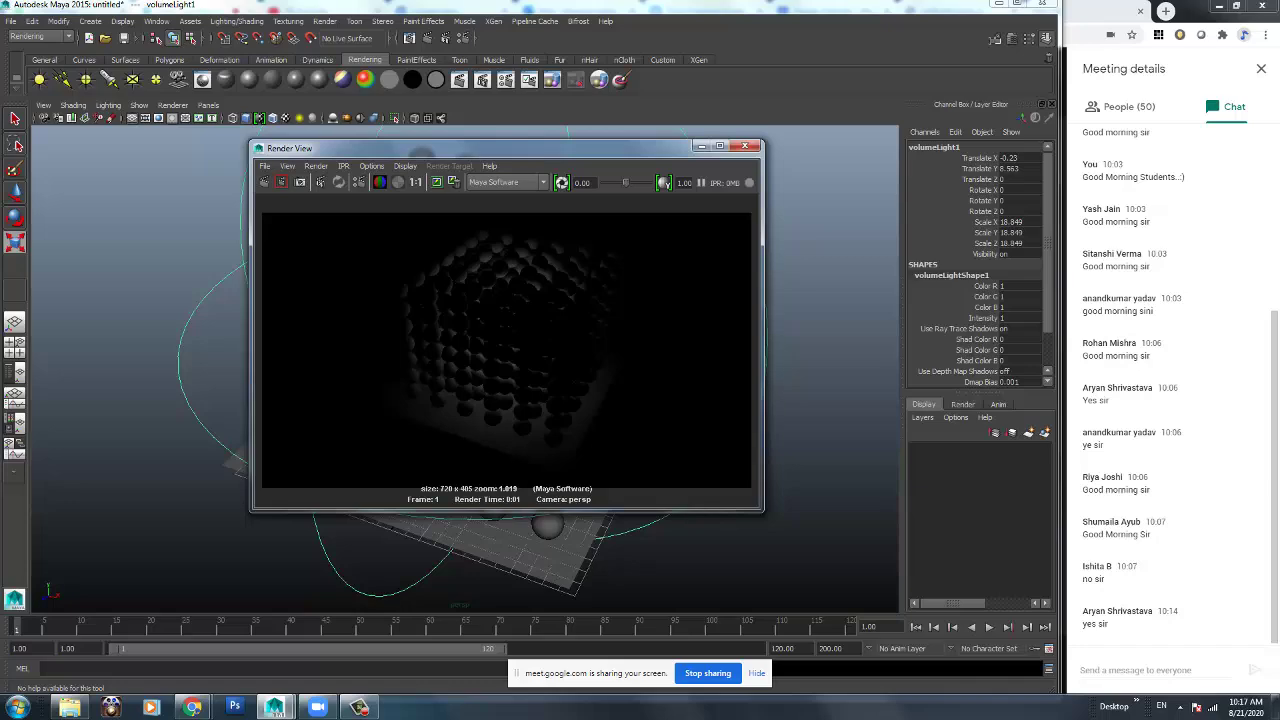
left_click(744, 146)
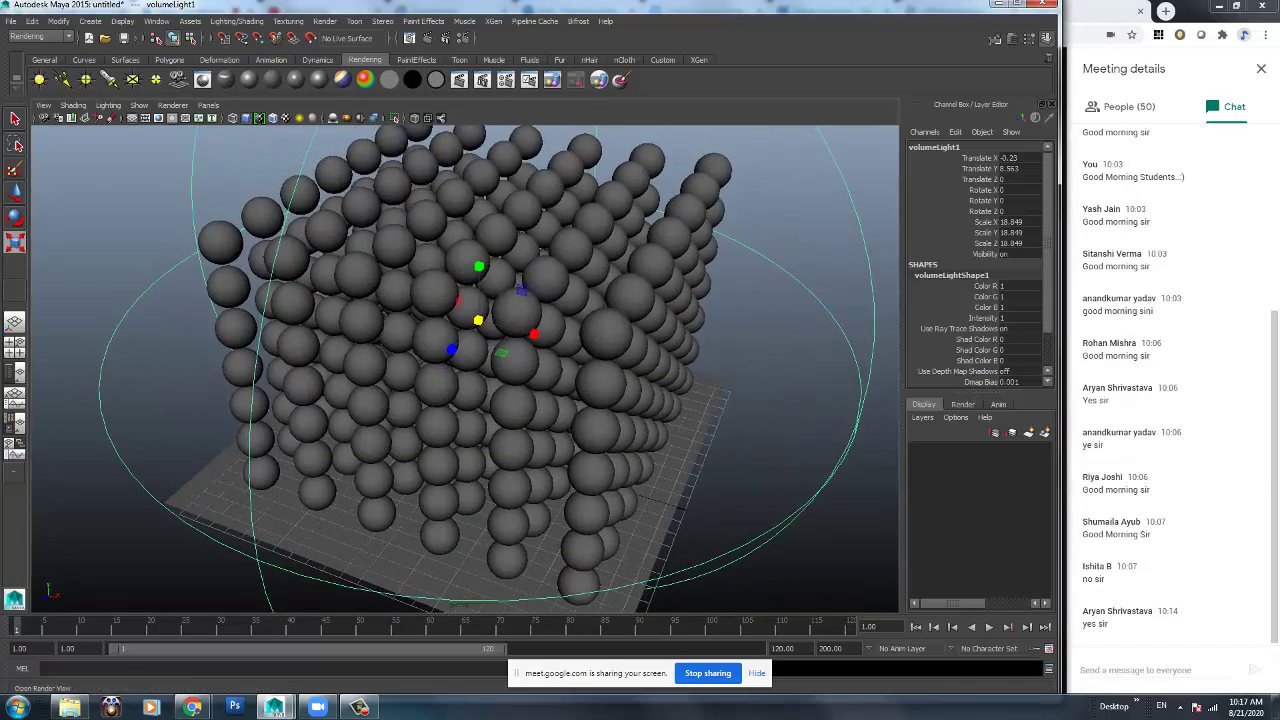
left_click(409, 38)
scroll(506, 350, "up", 2)
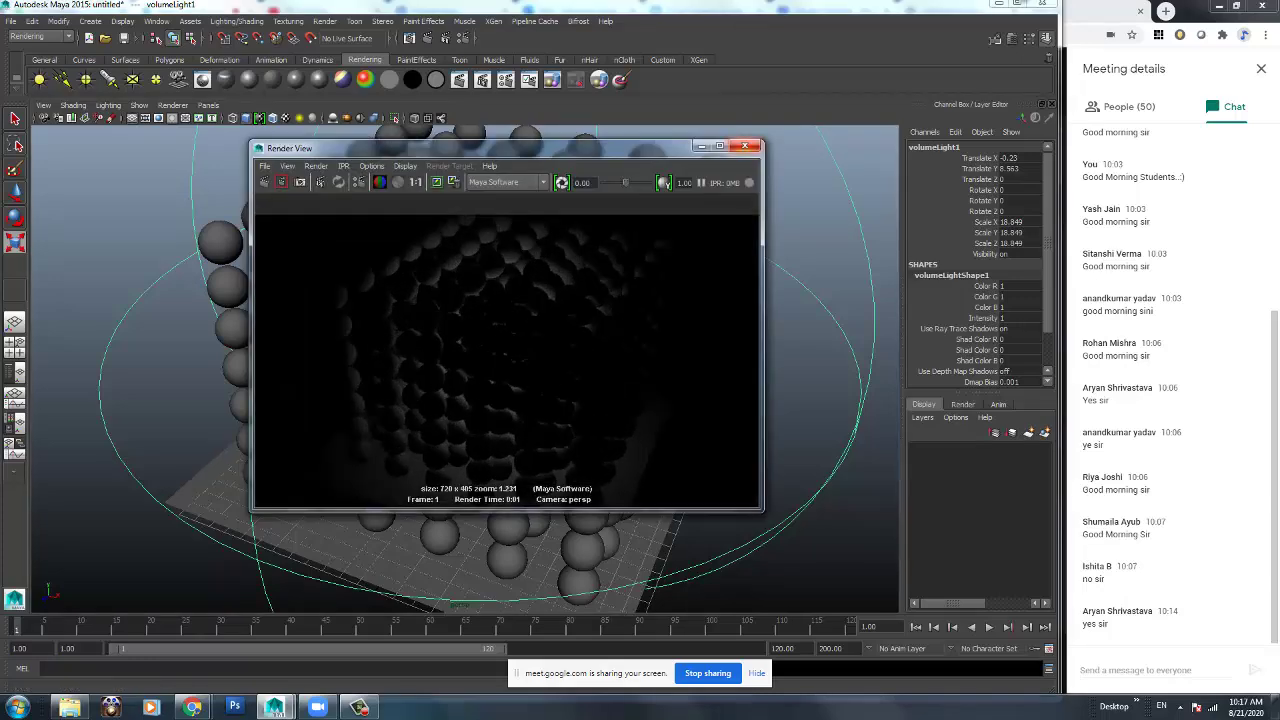
left_click(744, 146)
left_click_drag(560, 330, 472, 320, "alt")
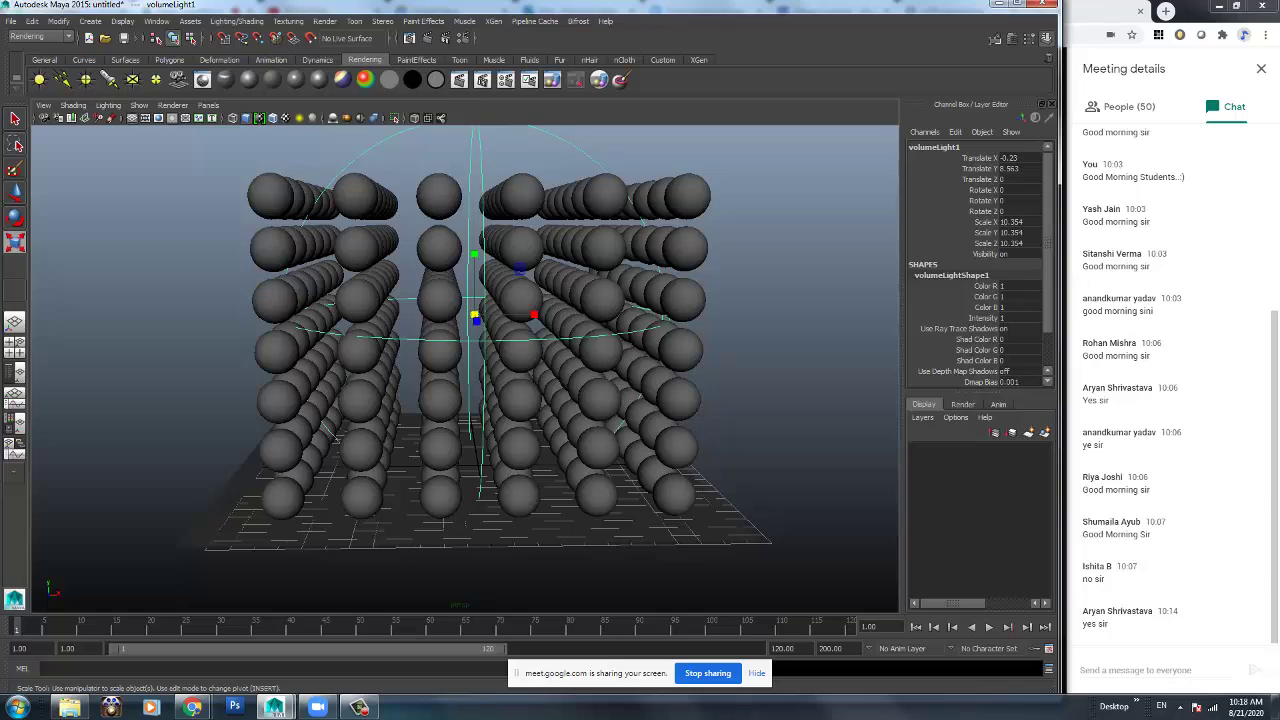
Render a top-down test view and scale the volume light uniformly up to about 27.
left_click_drag(472, 320, 446, 402, "alt")
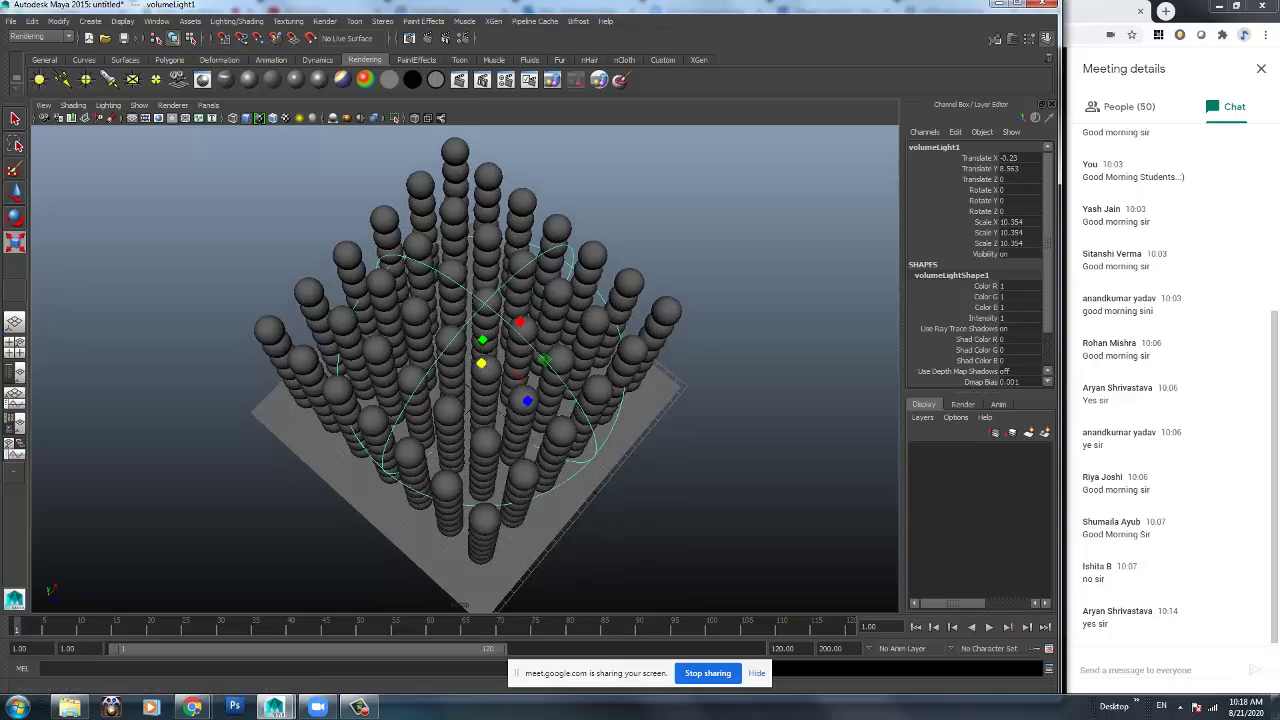
left_click(426, 38)
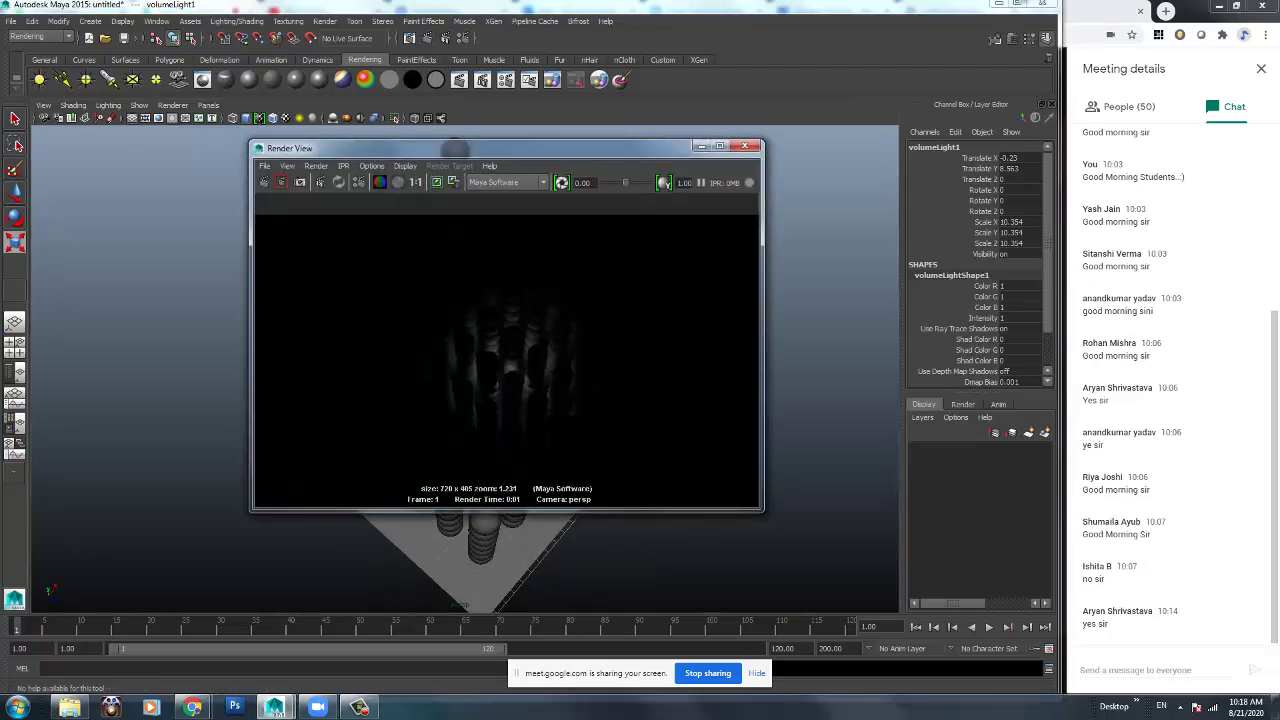
left_click_drag(480, 148, 84, 148)
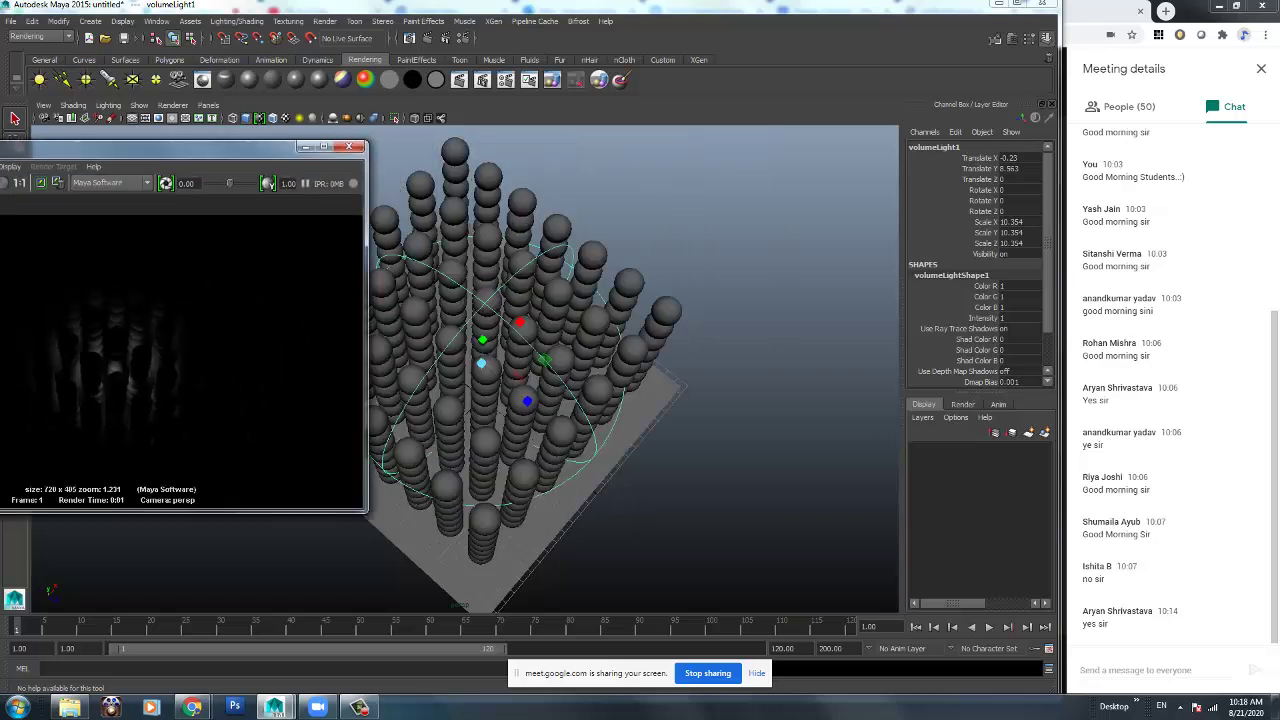
left_click_drag(481, 363, 565, 363)
left_click_drag(120, 148, 306, 81)
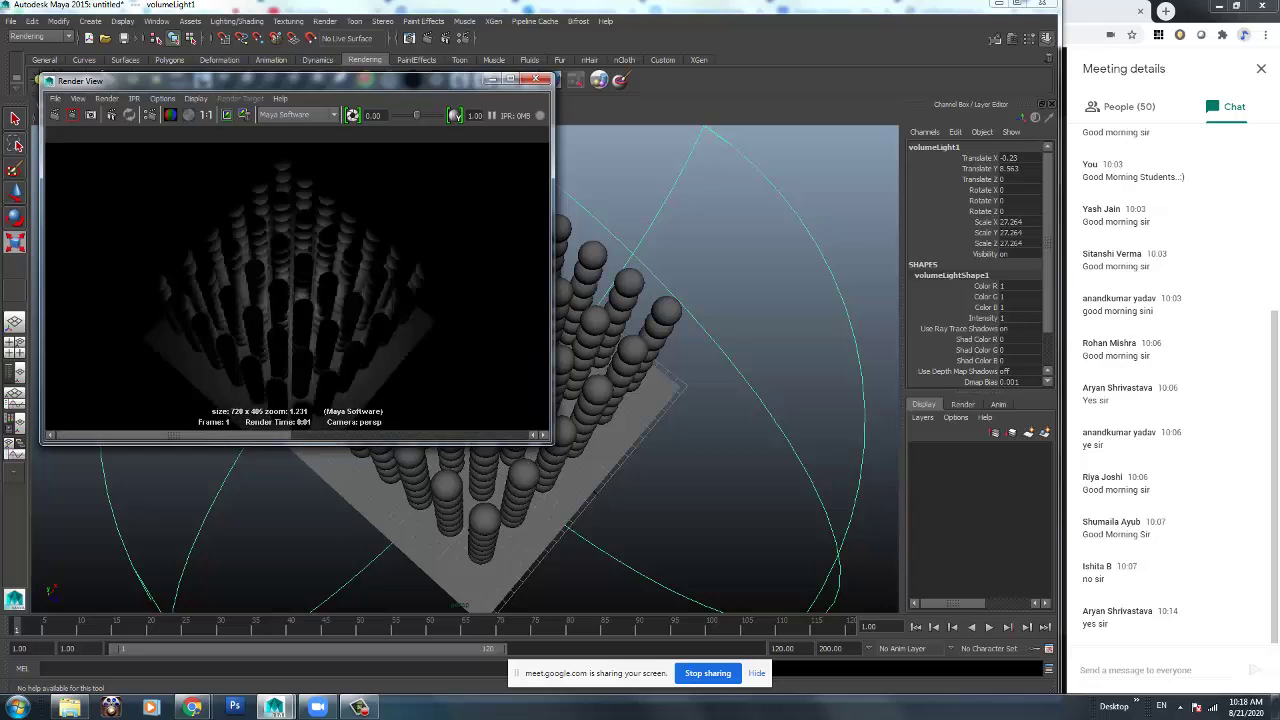
left_click_drag(300, 80, 95, 118)
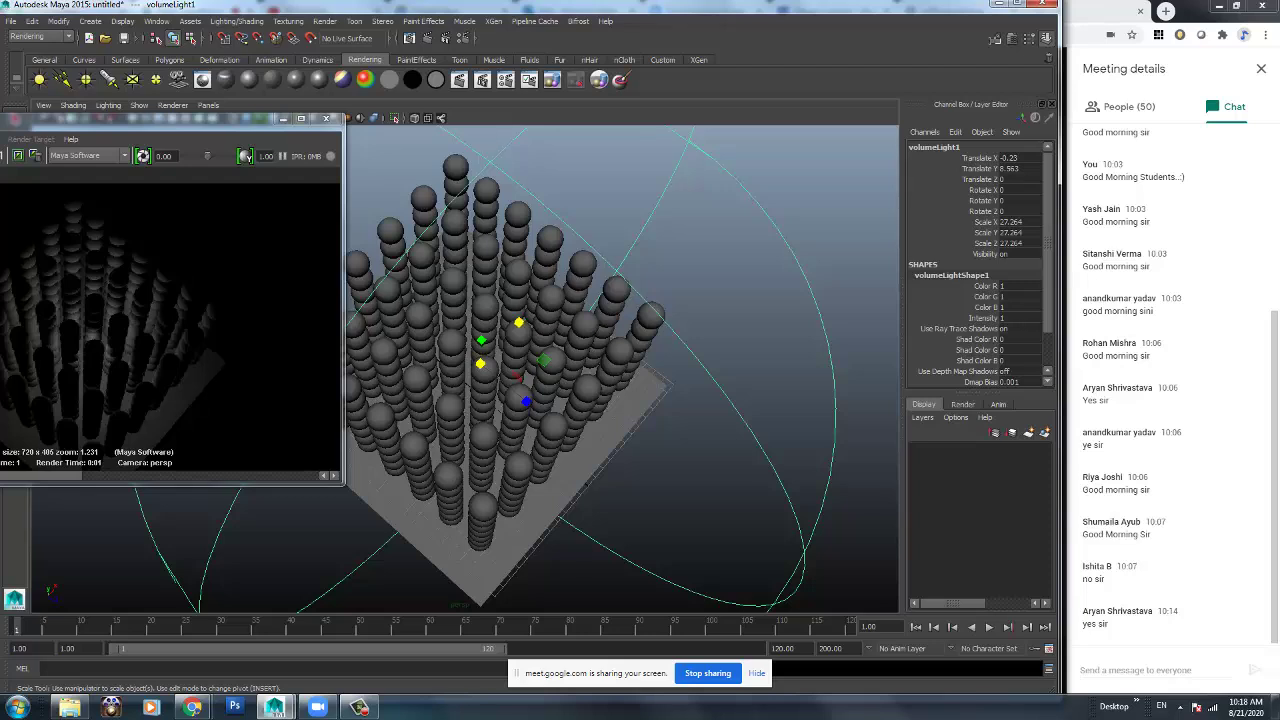
Squash the light to Scale X 4.87 and Y 12.978, leaving Z at 27.264.
left_click_drag(620, 380, 606, 380, "alt")
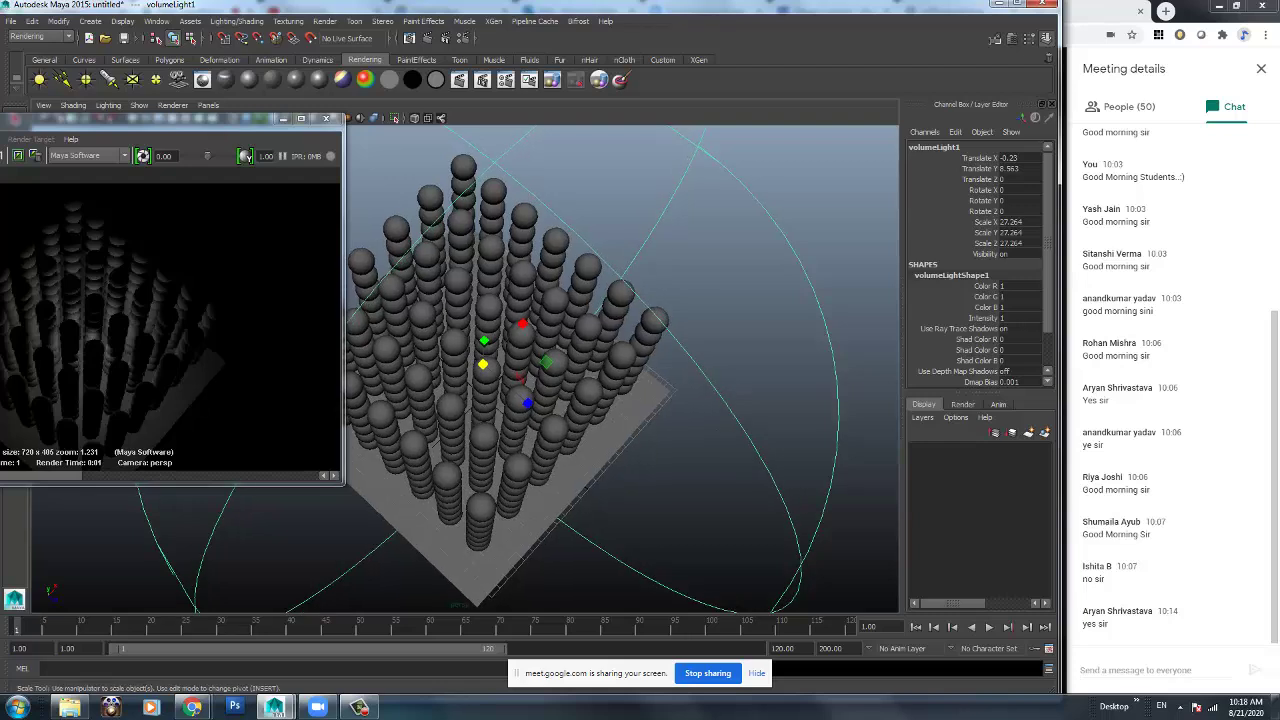
left_click_drag(518, 377, 685, 268)
left_click_drag(458, 284, 600, 350)
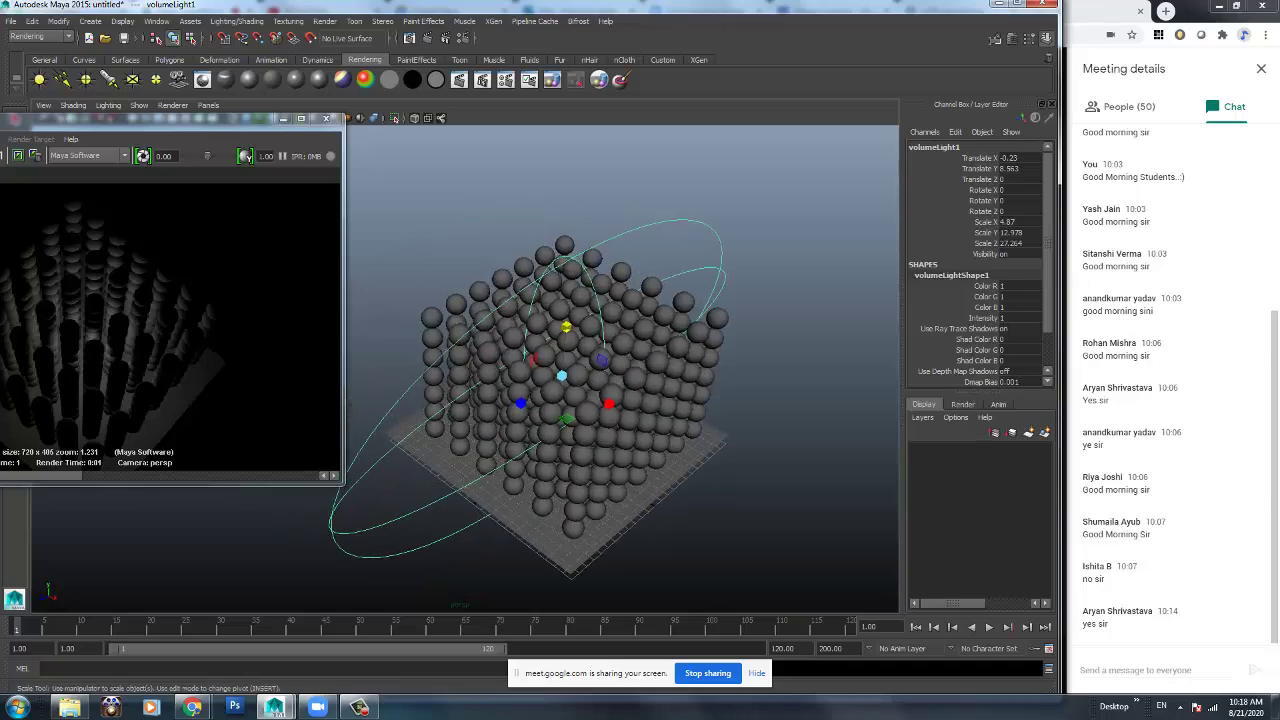
Shrink the volume light along Z to 15.441 and re-render the preview.
left_click_drag(520, 403, 538, 391)
left_click_drag(538, 391, 605, 402, "alt")
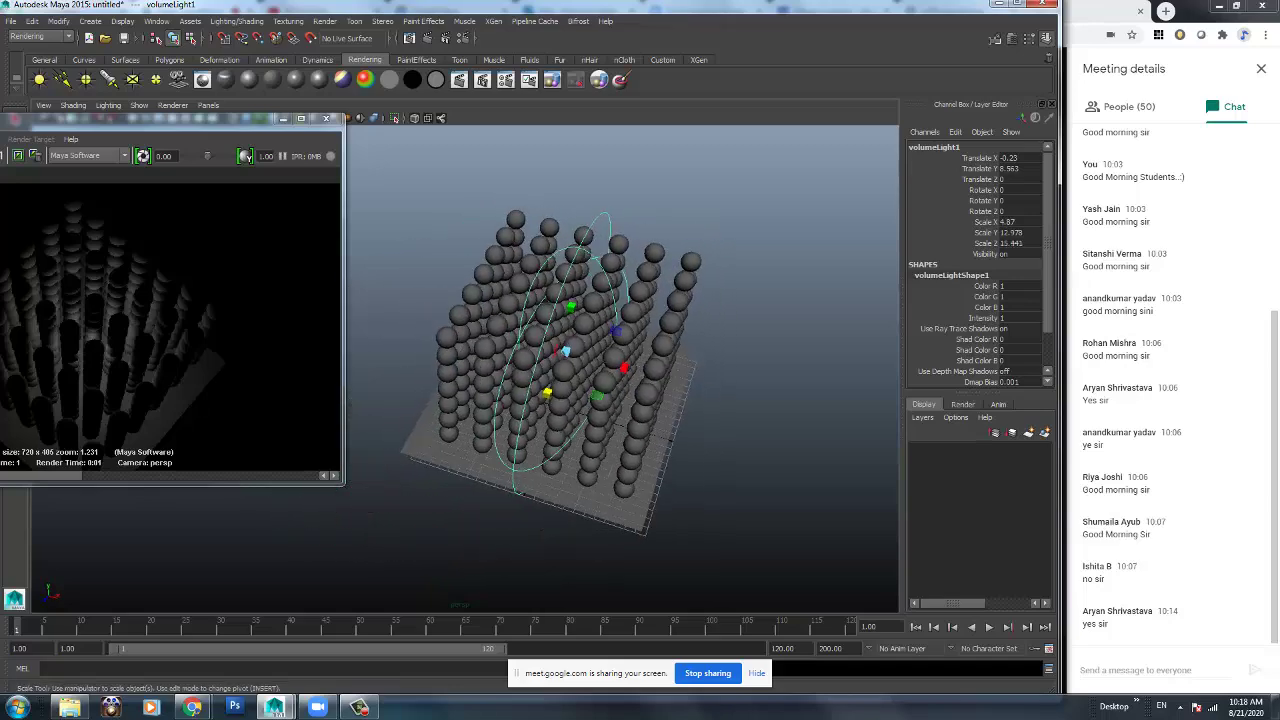
left_click_drag(200, 118, 427, 124)
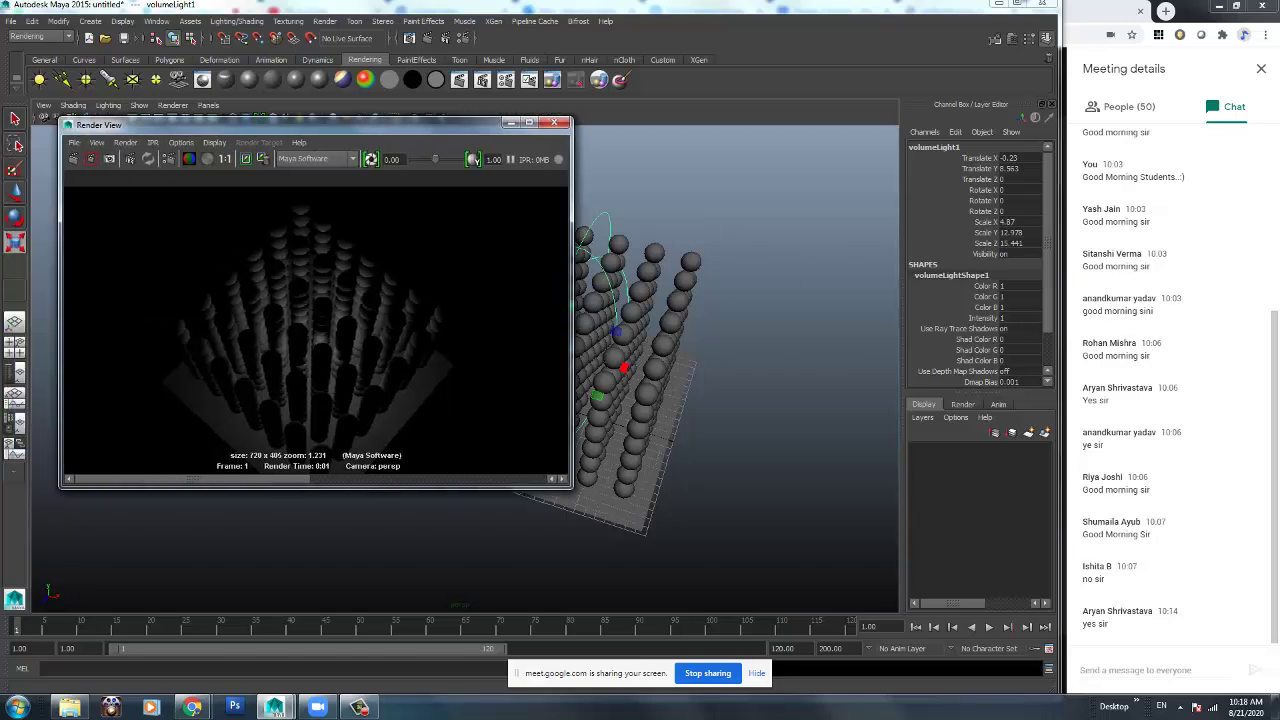
left_click(72, 159)
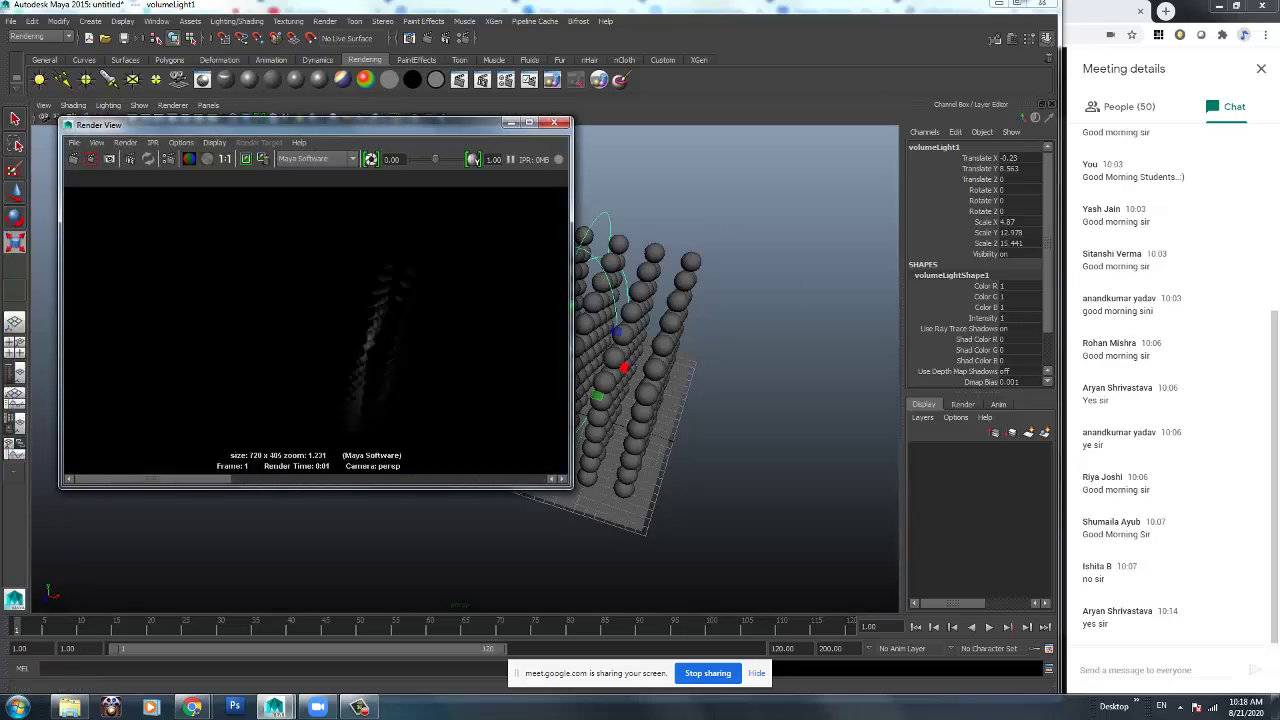
left_click_drag(200, 124, 88, 131)
Widen the light along X and rescale it to about X 14.949, Y 15.253, Z 16.146.
key("r")
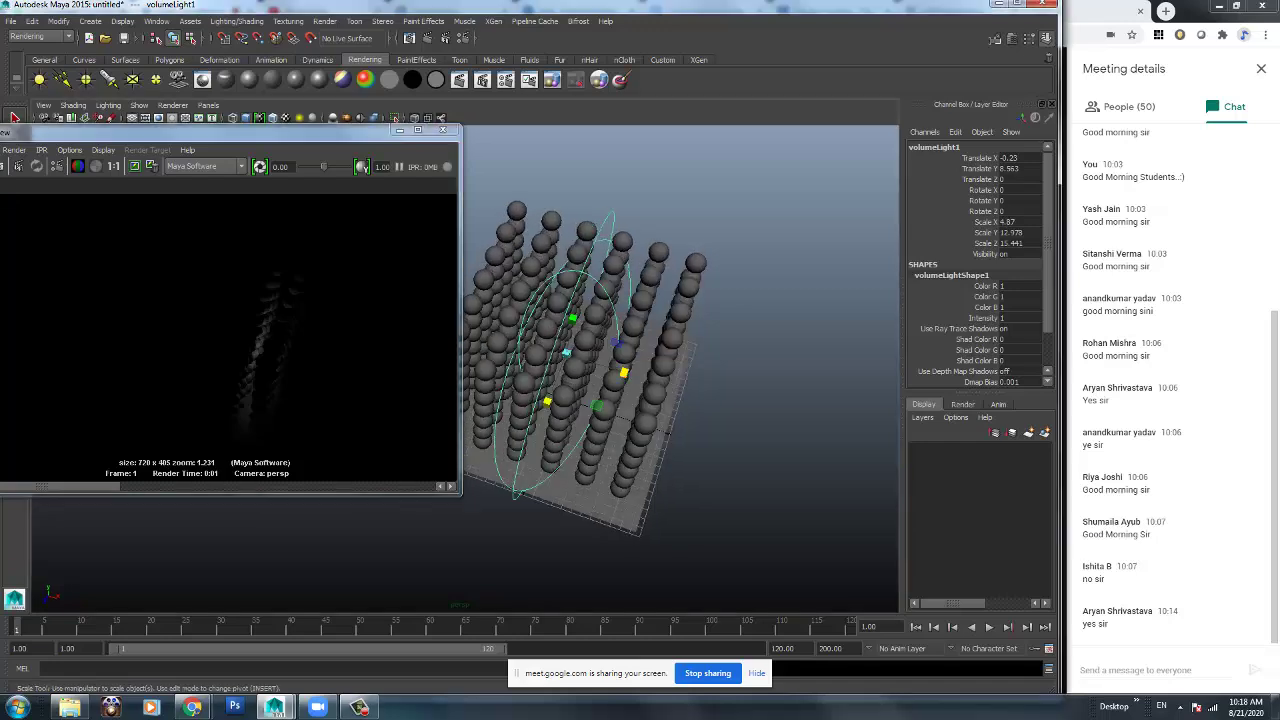
left_click_drag(624, 372, 660, 380)
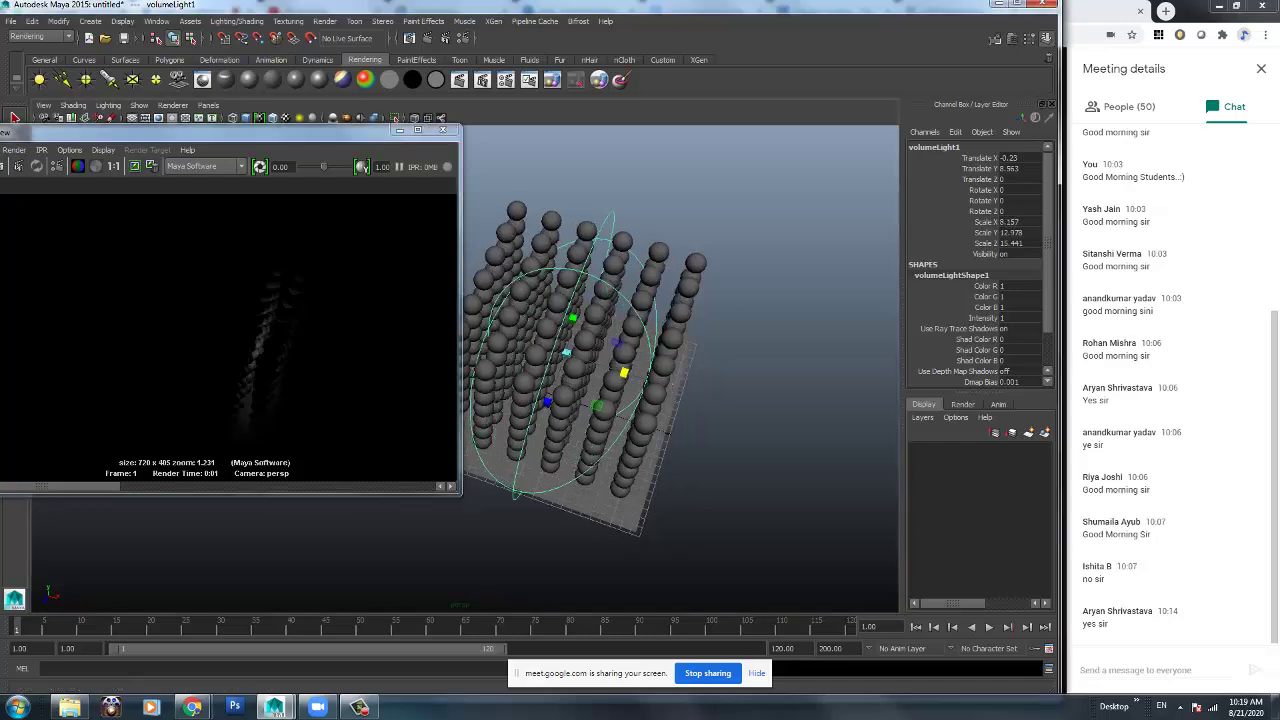
left_click_drag(200, 131, 278, 132)
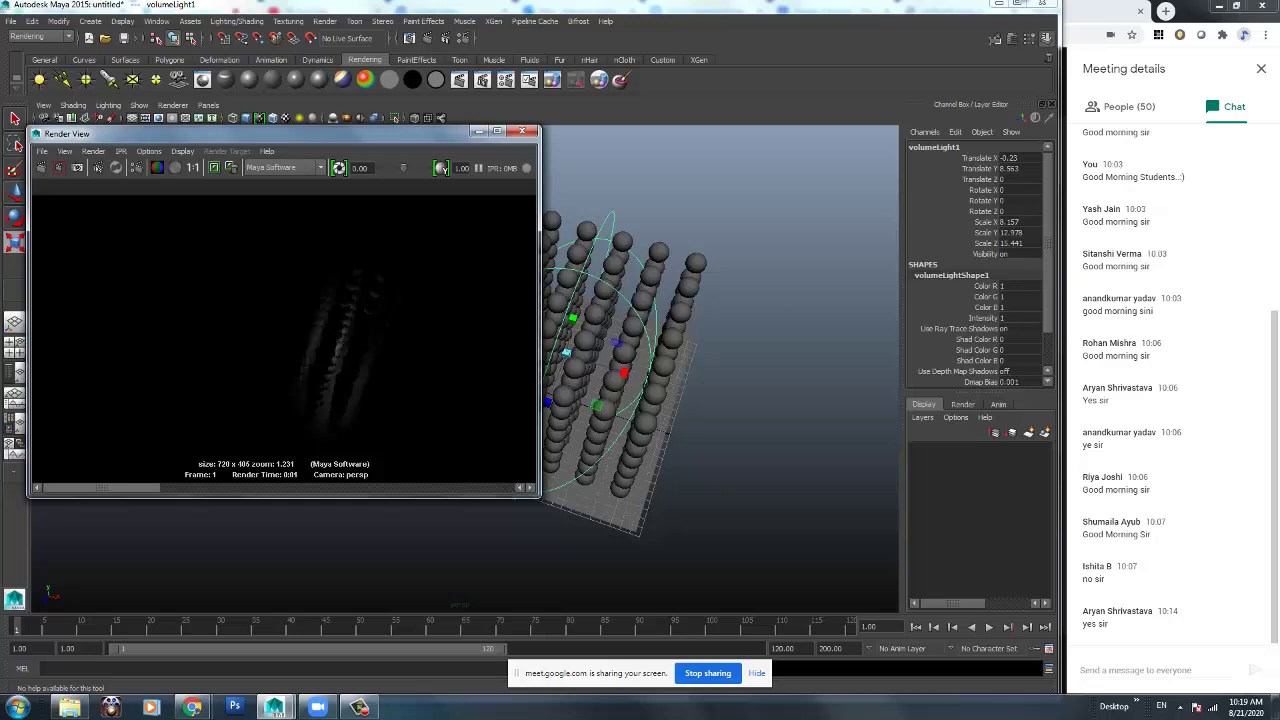
left_click_drag(700, 400, 625, 405, "alt")
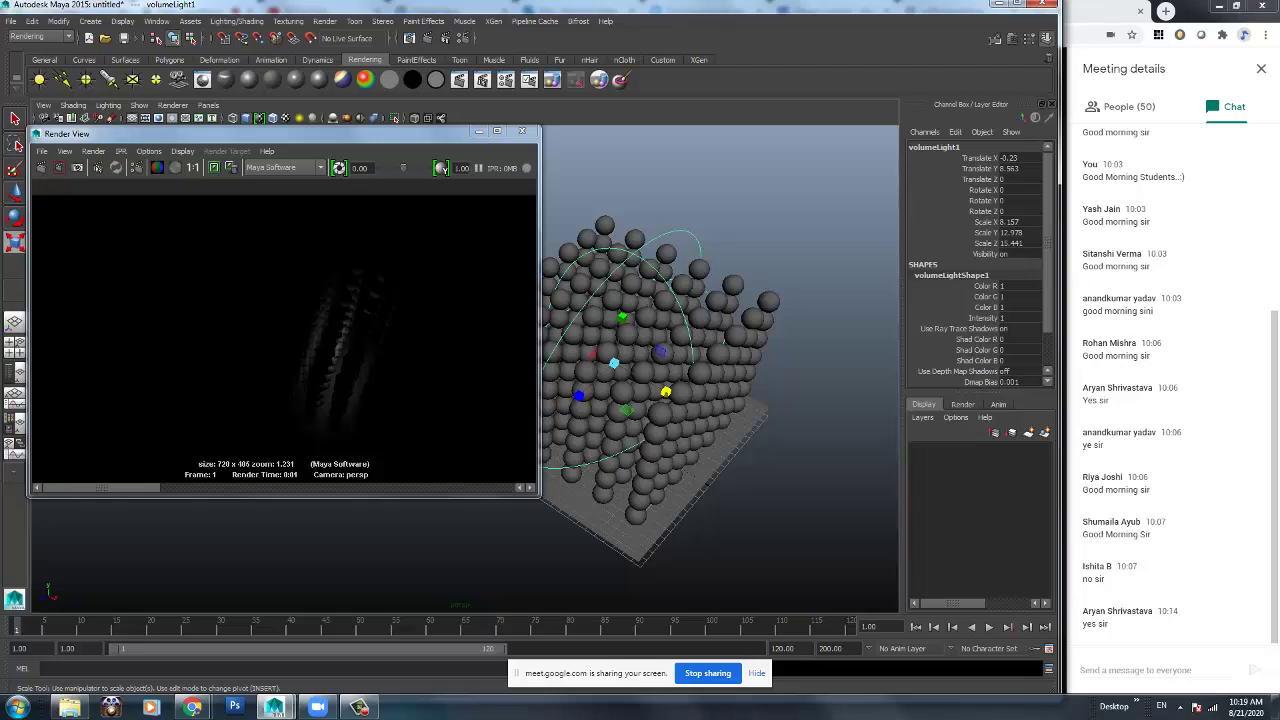
left_click_drag(665, 391, 694, 406)
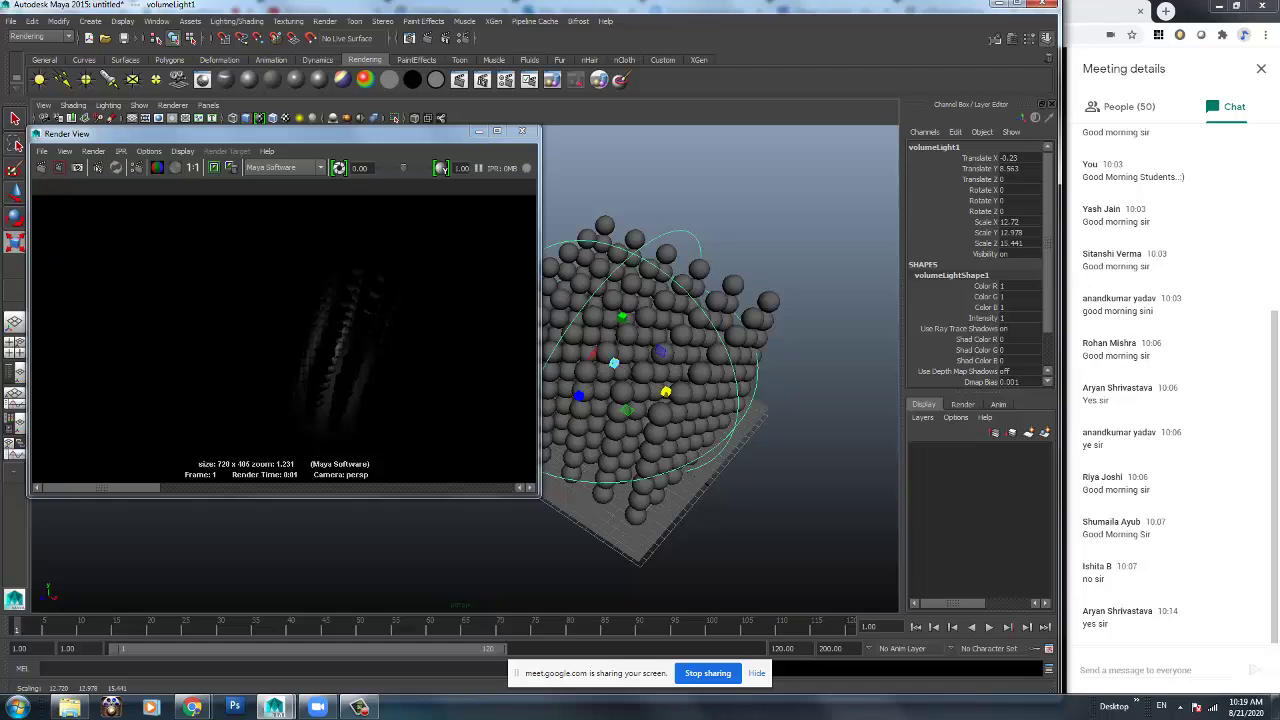
left_click(45, 168)
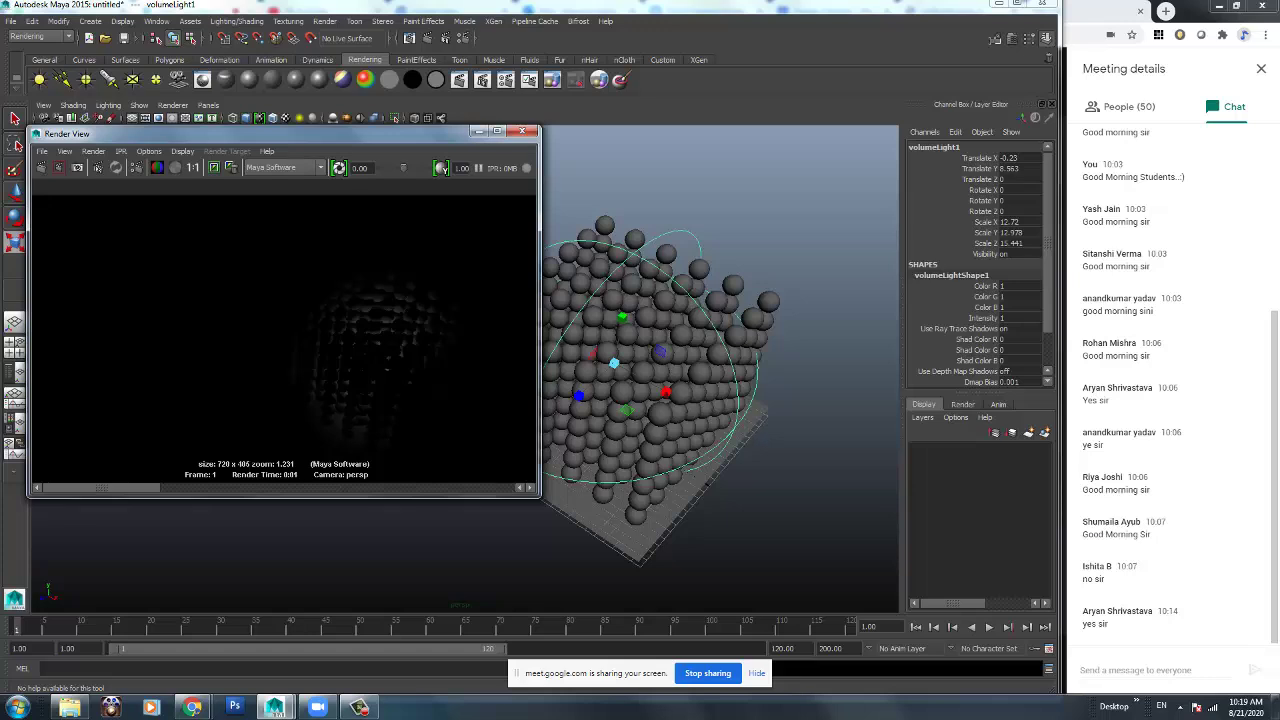
left_click_drag(655, 355, 745, 364, "alt")
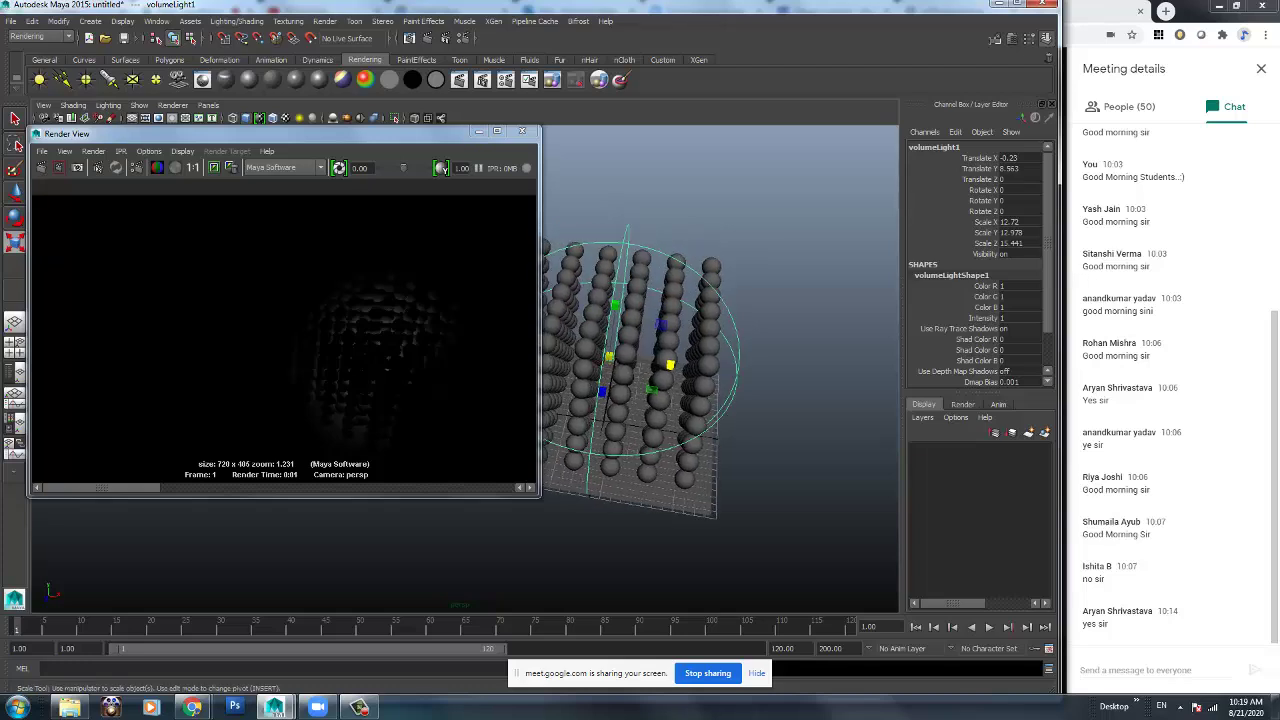
left_click_drag(609, 356, 600, 402)
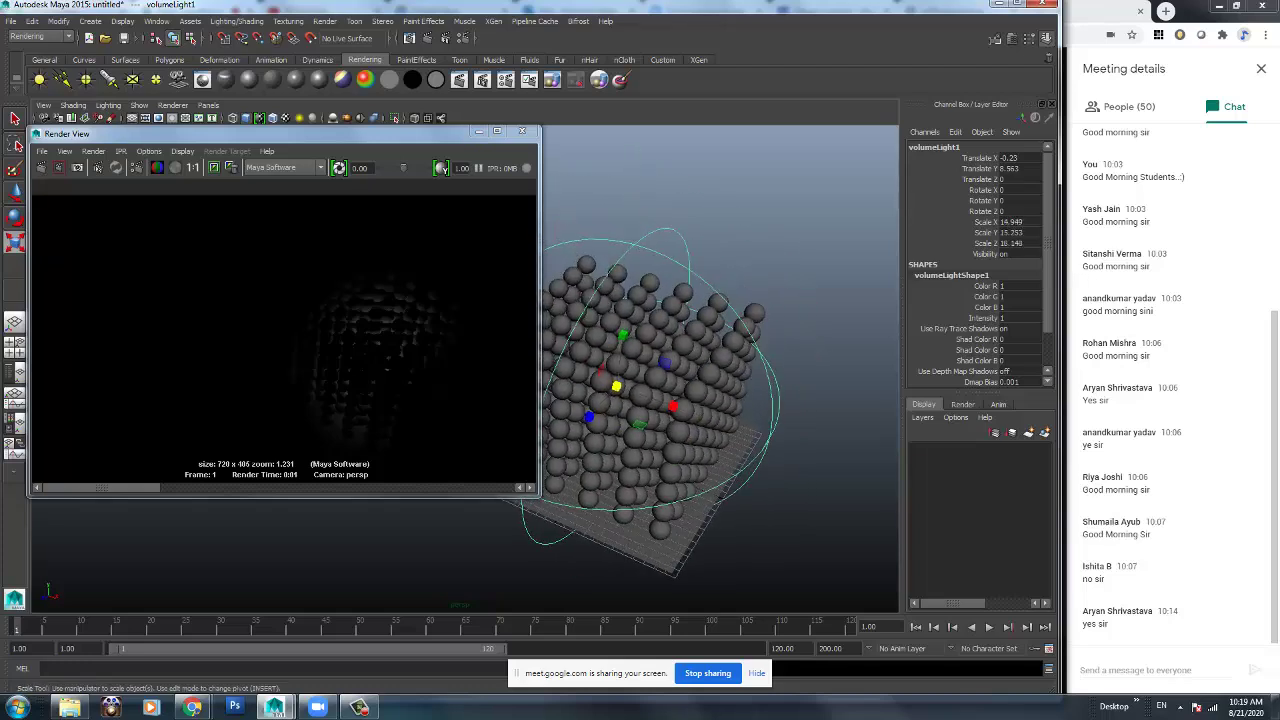
Open the volume light's Attribute Editor beside the scene and add a Color Range stop.
left_click(1012, 39)
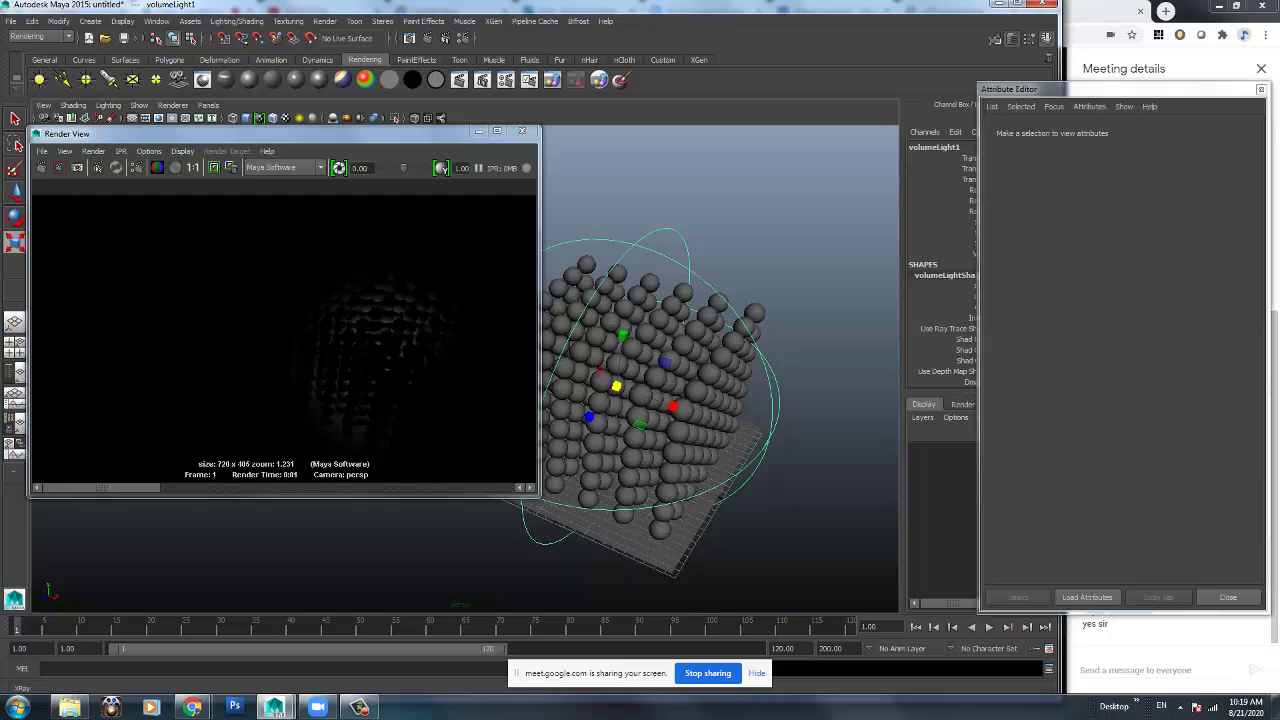
left_click_drag(300, 133, 197, 132)
left_click_drag(1110, 89, 849, 66)
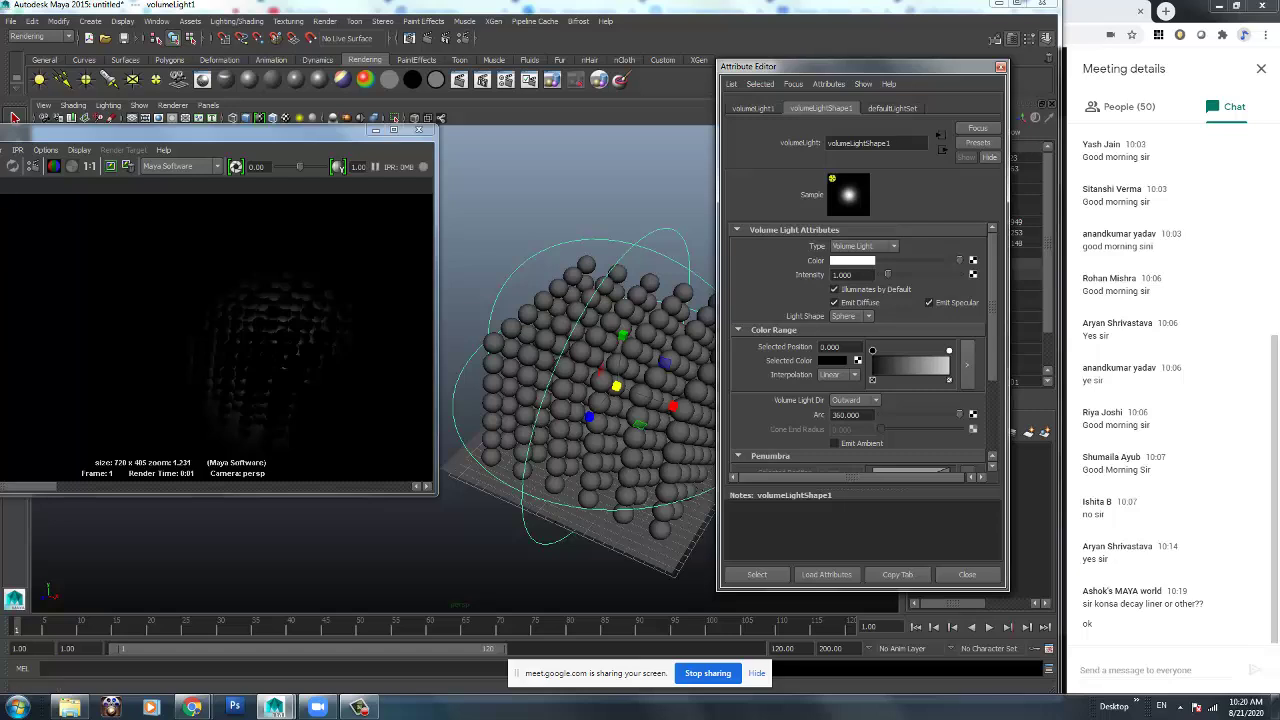
left_click_drag(942, 365, 885, 365)
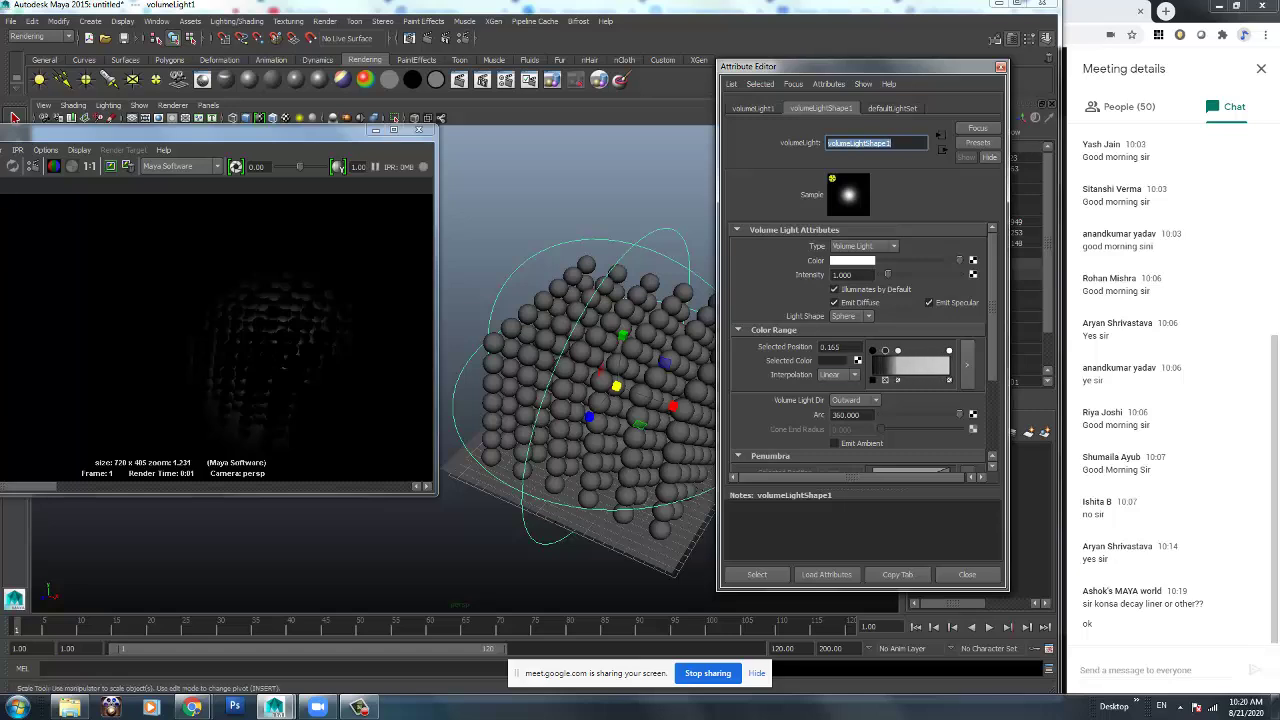
left_click_drag(240, 131, 366, 142)
left_click(64, 177)
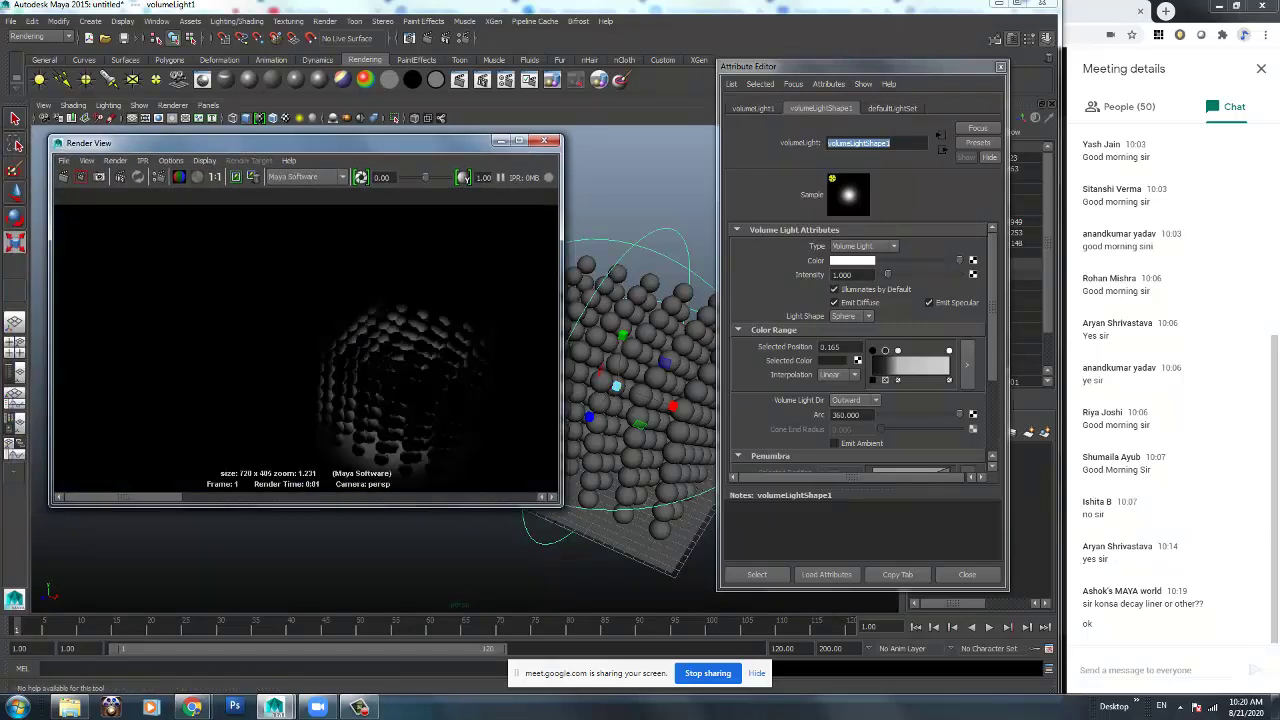
Try new Color Range points with a re-render, then delete the extra middle points.
left_click(885, 380)
left_click(898, 380)
left_click_drag(880, 365, 933, 365)
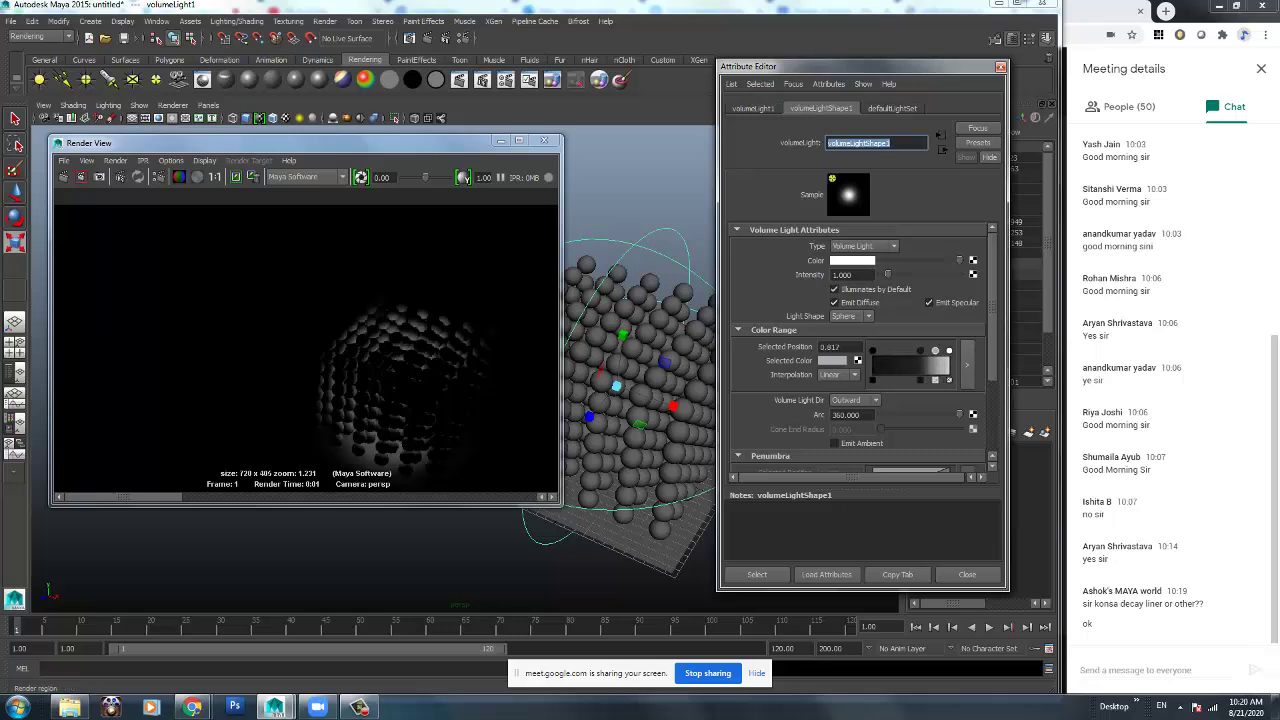
left_click(66, 177)
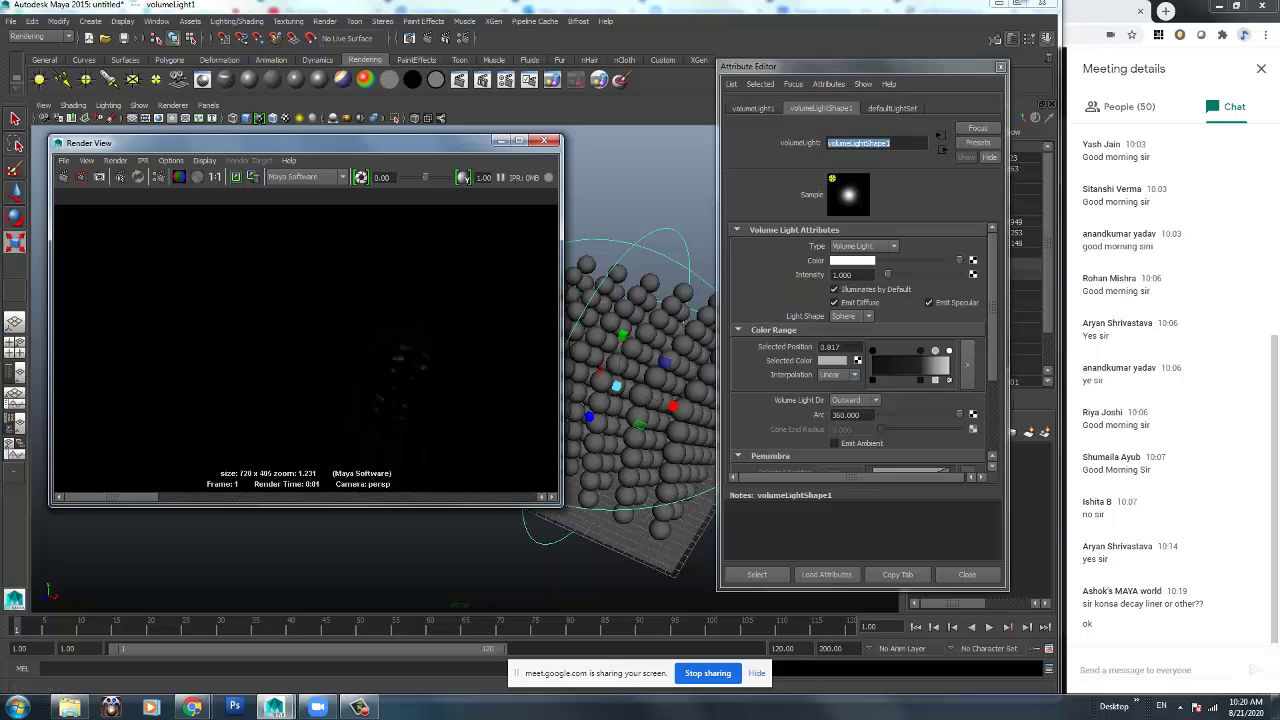
mouse_move(920, 351)
left_mouse_down()
mouse_move(900, 351)
mouse_move(925, 351)
left_mouse_up()
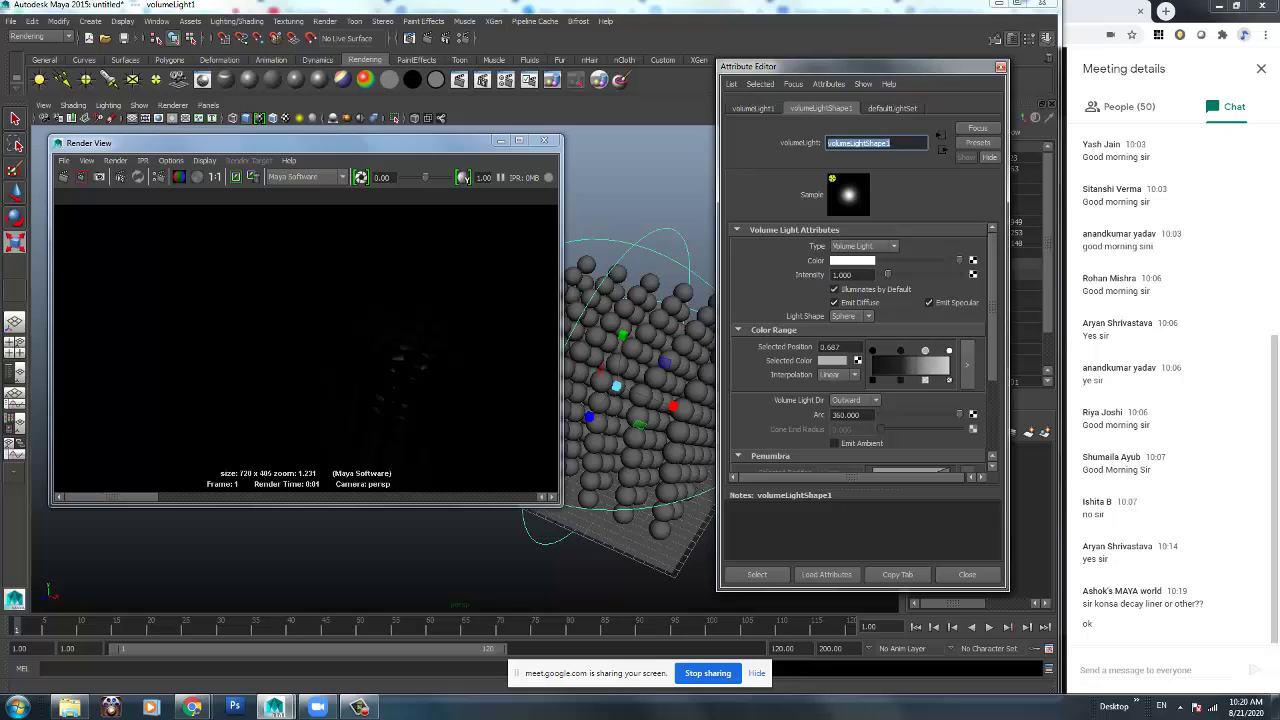
left_click(900, 380)
left_click(925, 380)
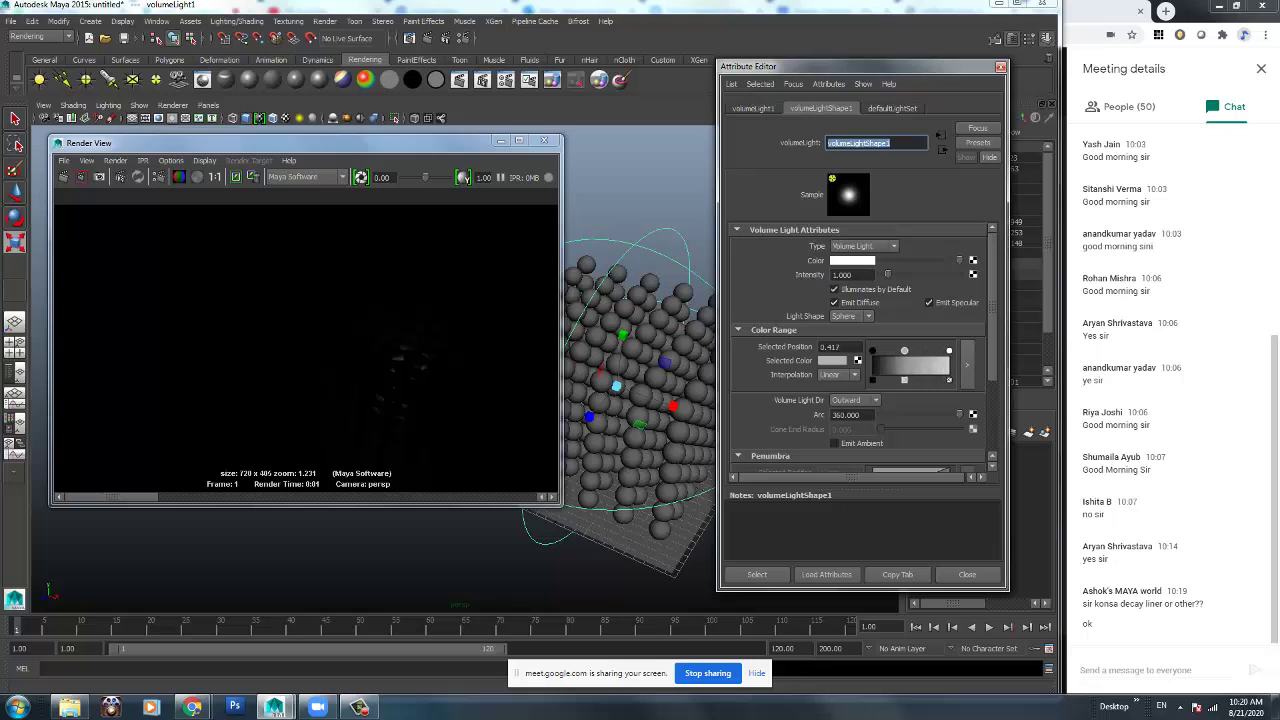
Change the white end of the Color Range to a light peach-orange.
left_click(949, 351)
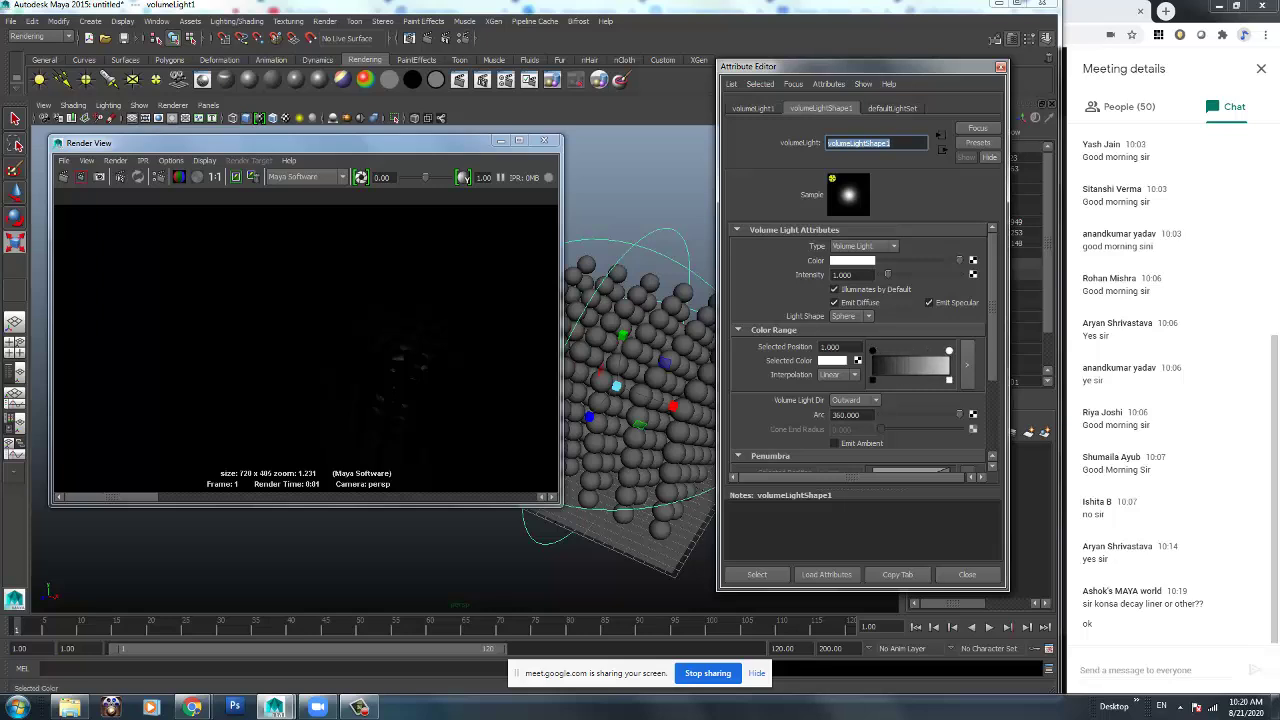
left_click(831, 360)
left_click(766, 384)
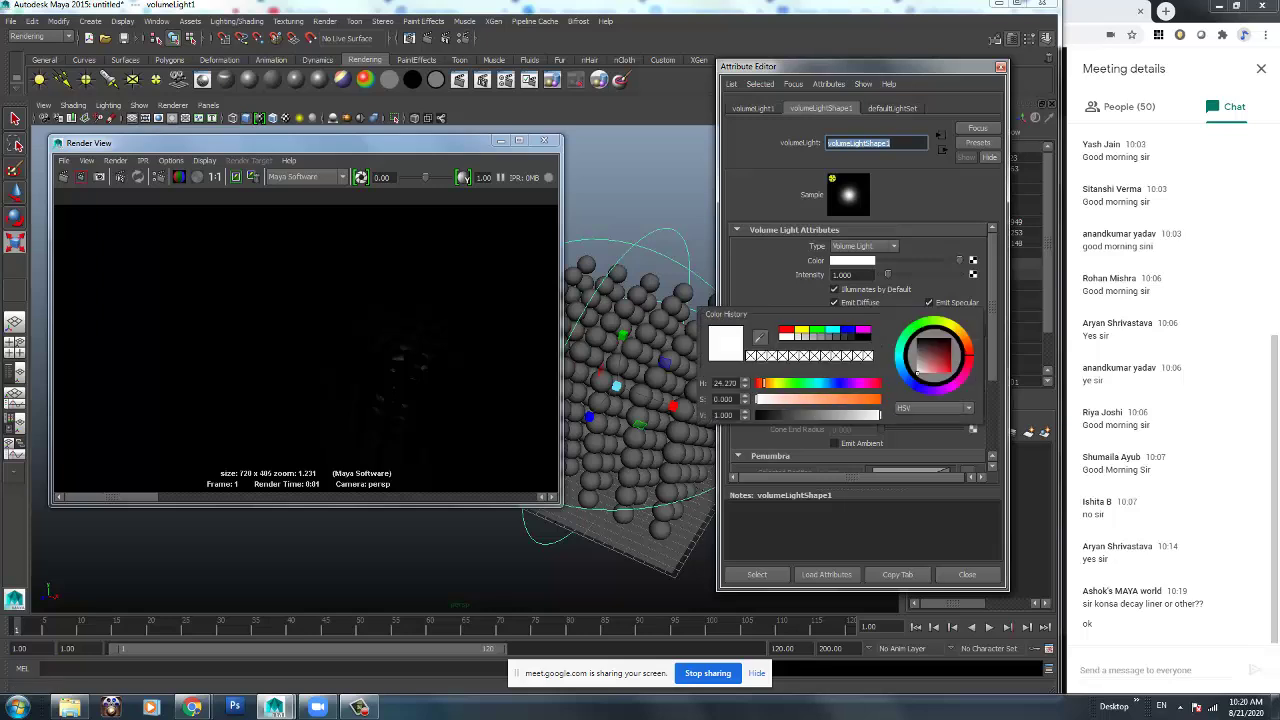
left_click(788, 400)
left_click_drag(788, 399, 790, 399)
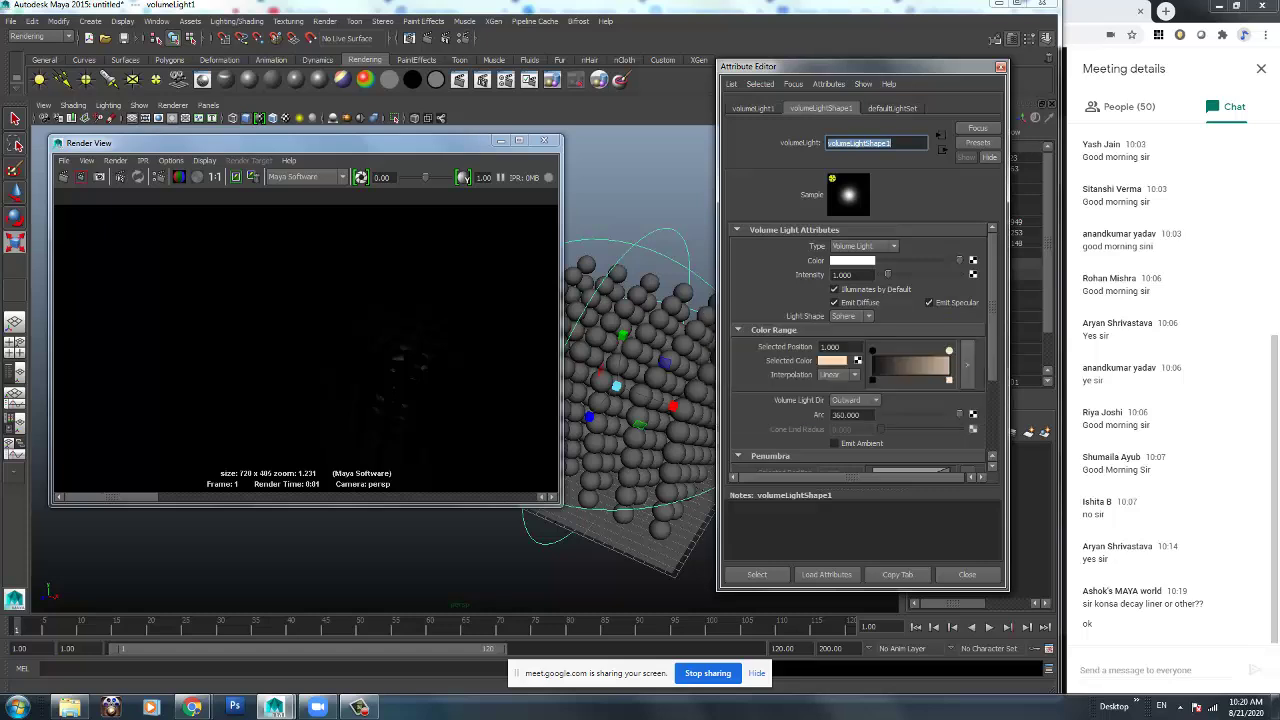
Add a Color Range midpoint at 0.504 coloured bright orange.
left_click_drag(921, 365, 911, 365)
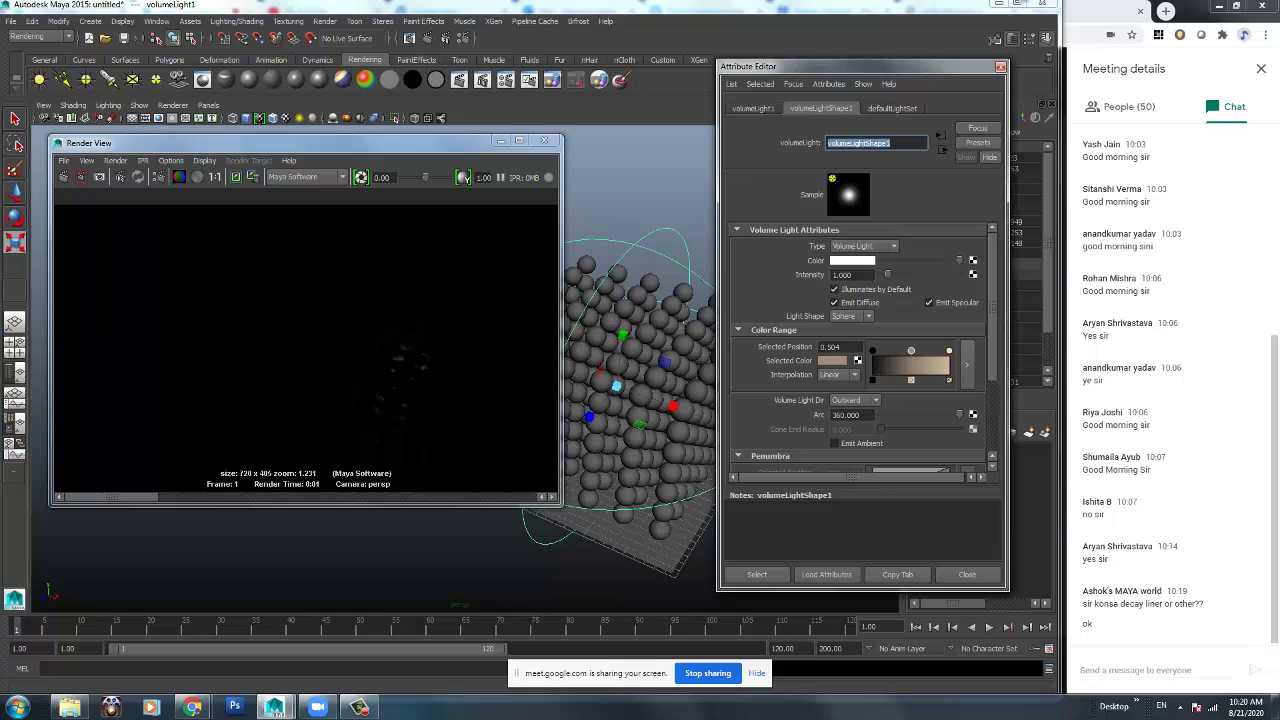
left_click(831, 360)
left_click(842, 393)
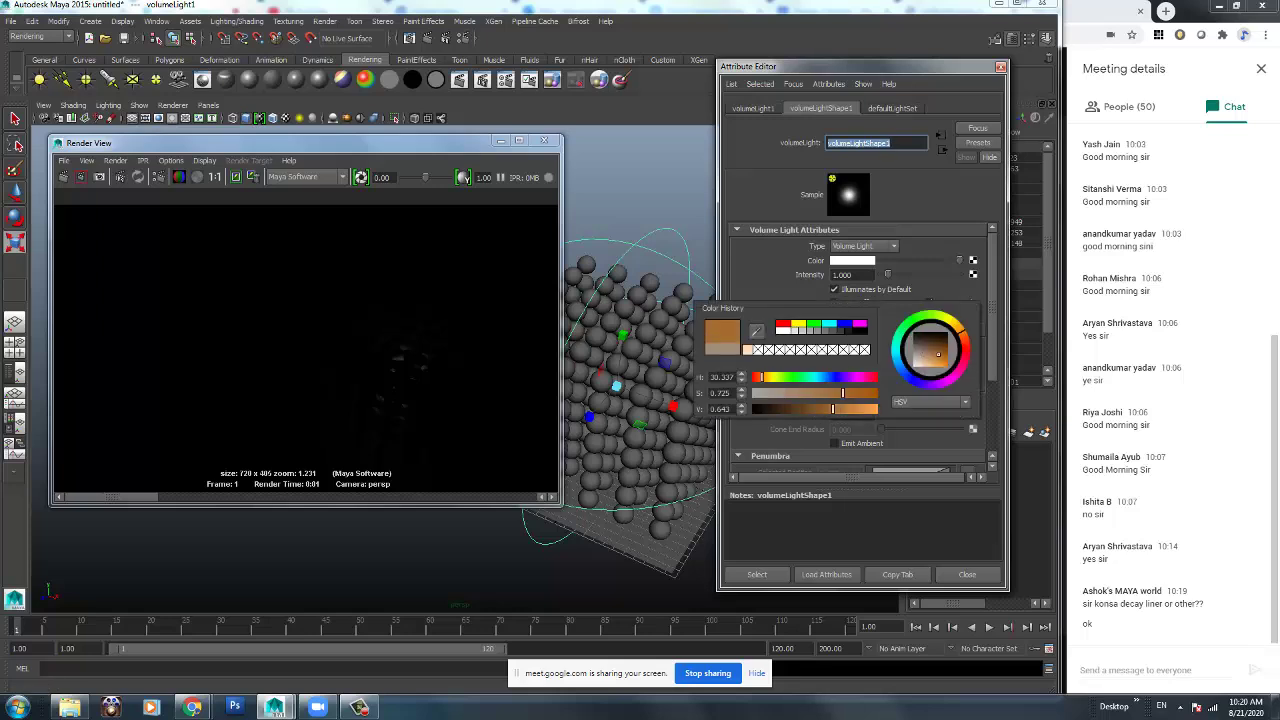
left_click_drag(833, 408, 878, 408)
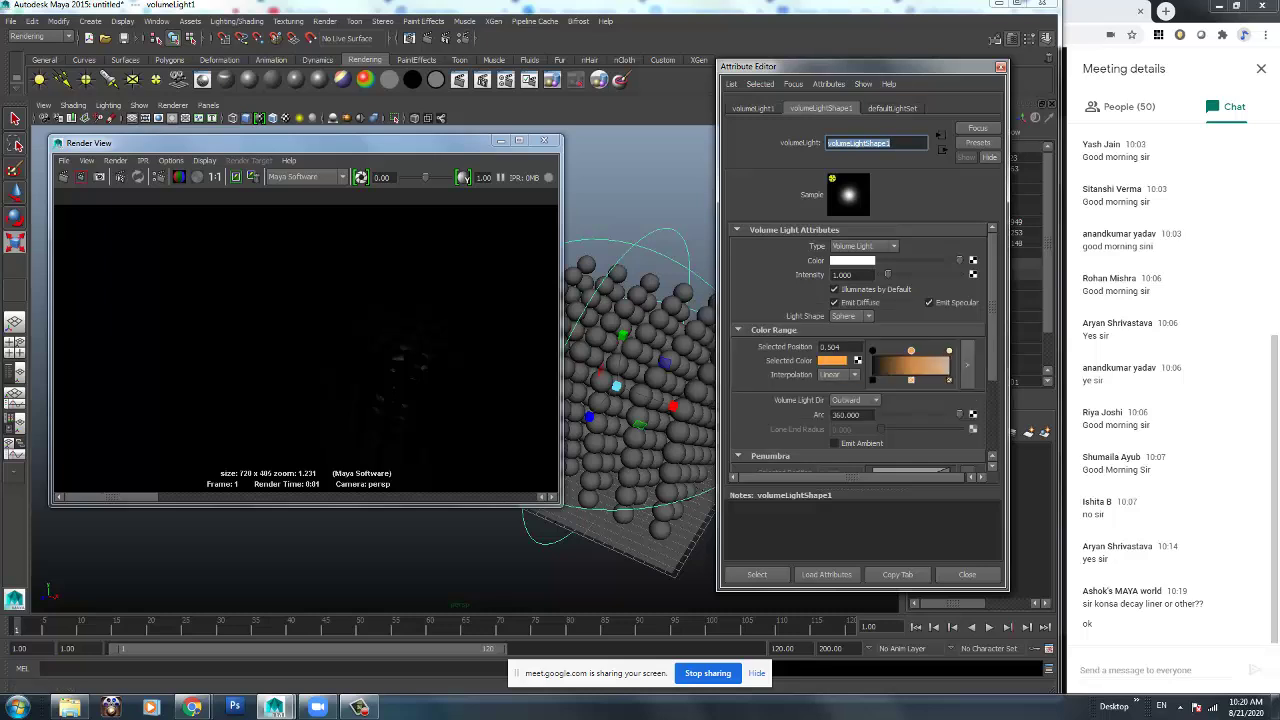
Make the black start of the Color Range a bright orange-red.
left_click(872, 350)
left_click(832, 360)
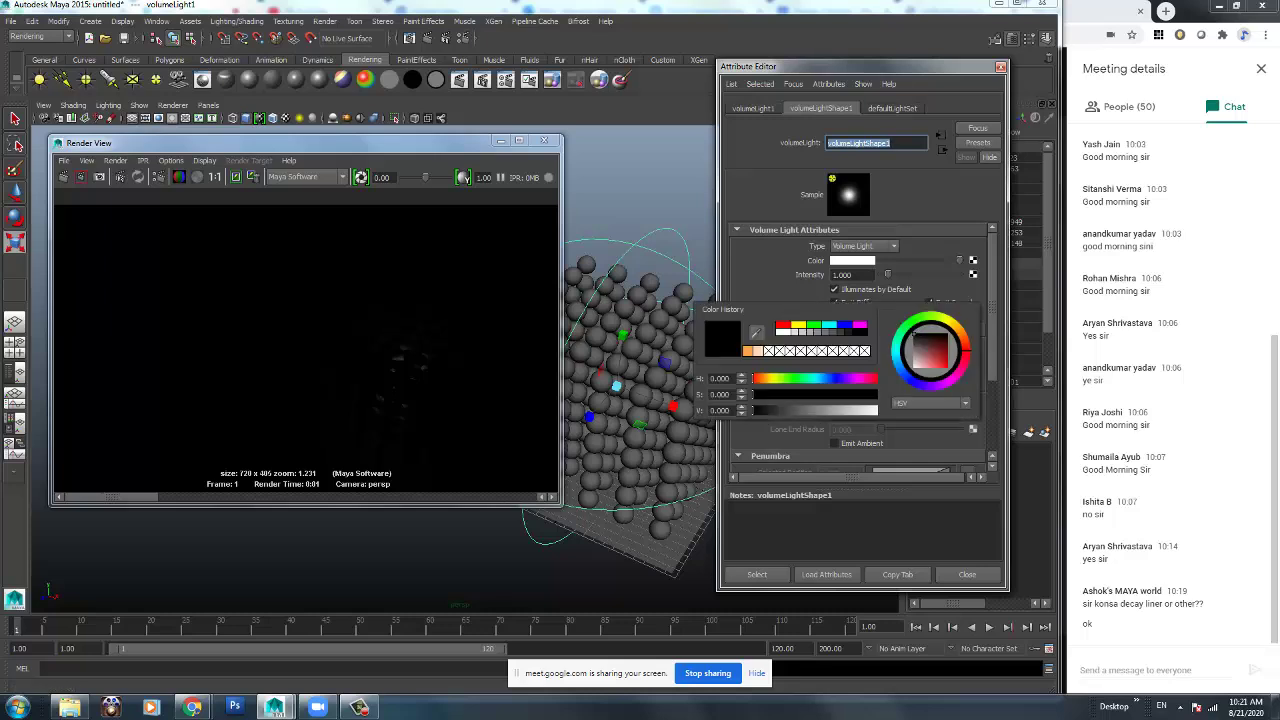
left_click_drag(946, 357, 966, 343)
left_click_drag(850, 410, 877, 410)
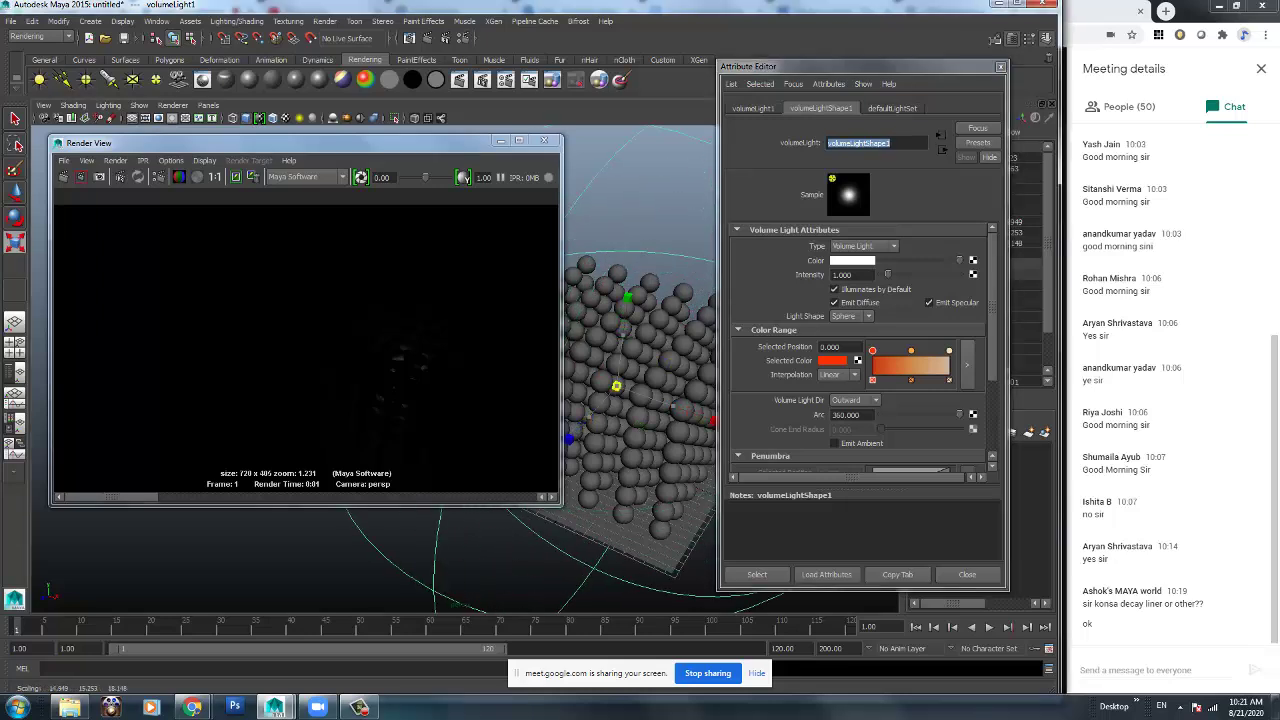
Shrink the volume light to enclose the sphere grid, re-rendering before and after.
left_click(63, 177)
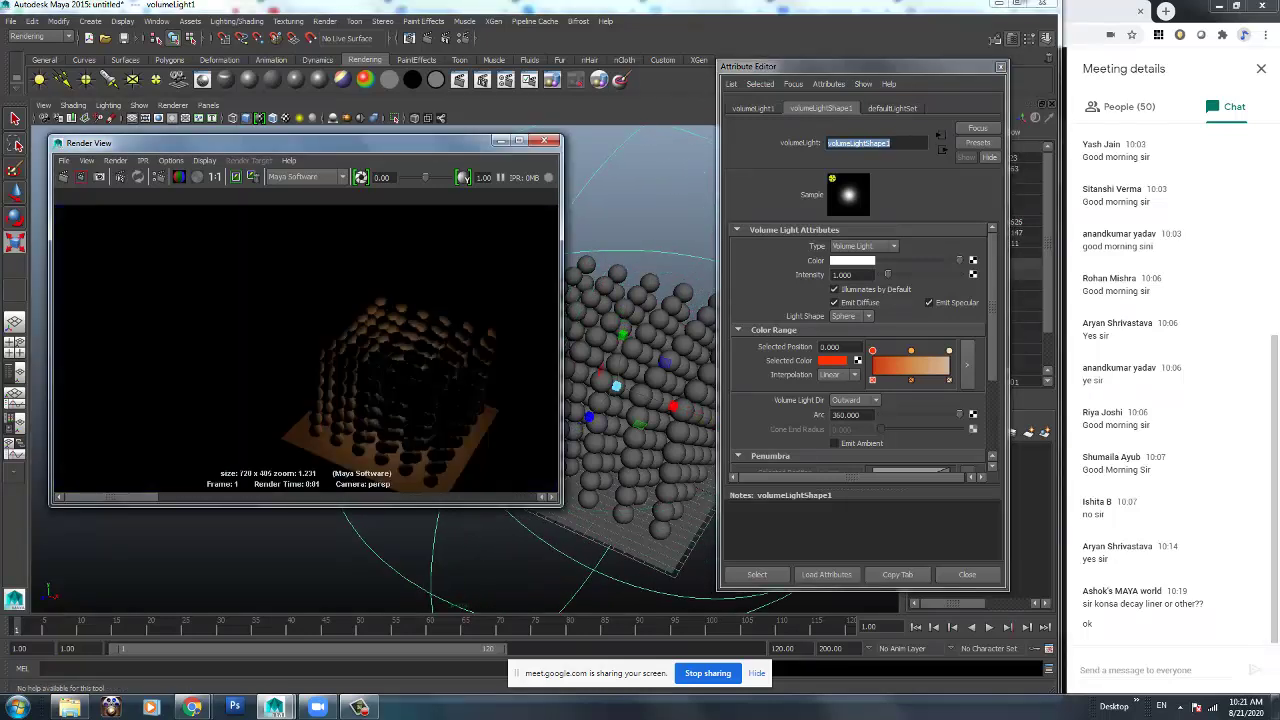
left_click_drag(616, 386, 570, 390)
left_click(63, 177)
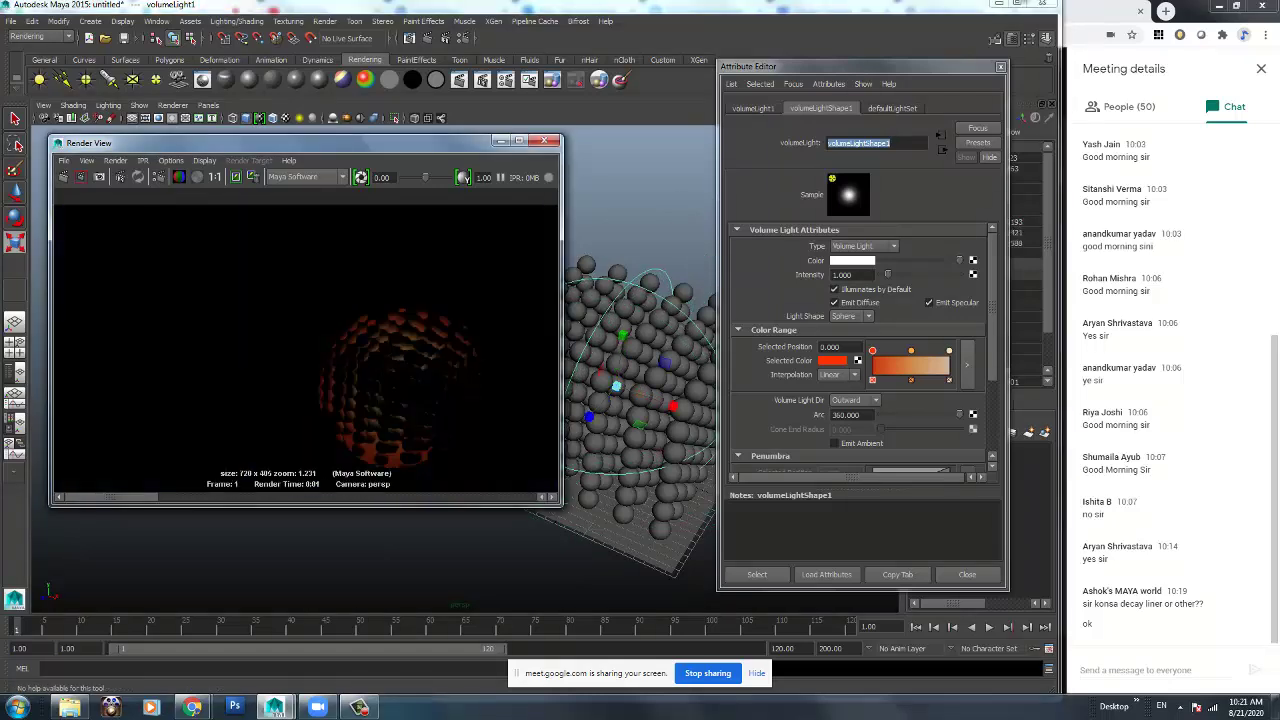
left_click_drag(640, 400, 585, 396, "alt")
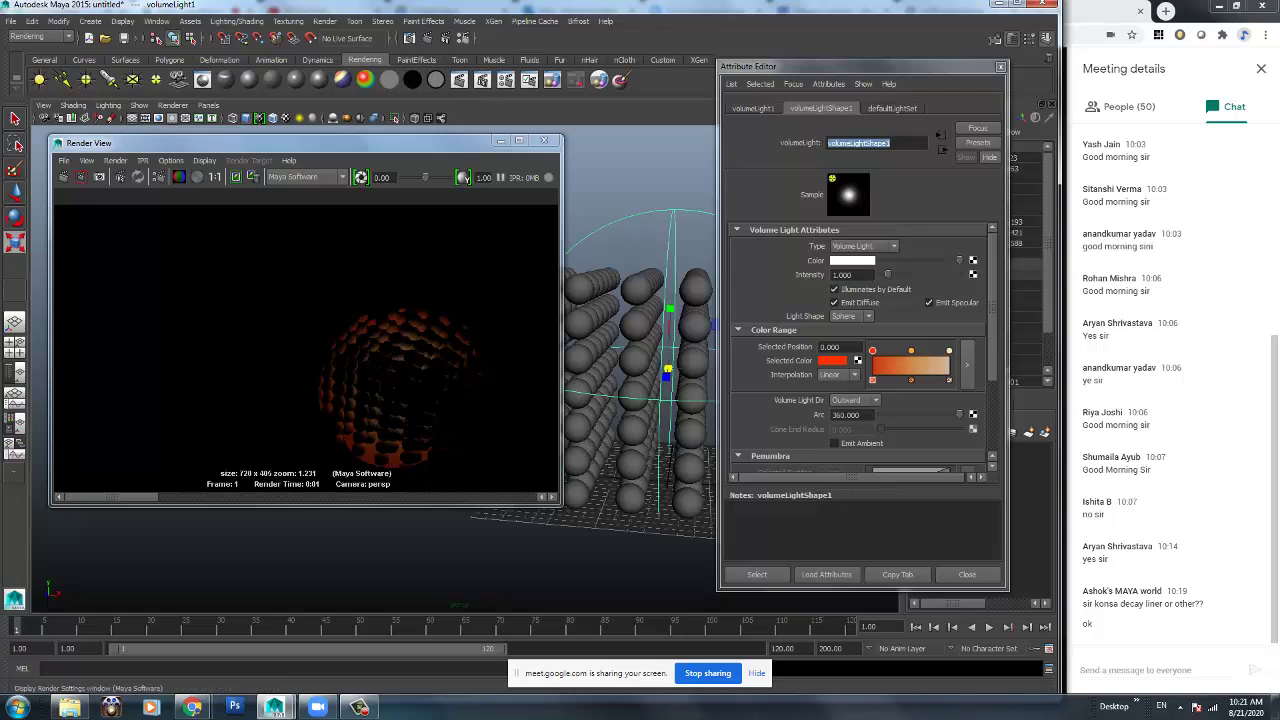
Set the Maya Software anti-aliasing quality to Production quality in Render Settings.
left_click(158, 177)
left_click(736, 236)
left_click(824, 270)
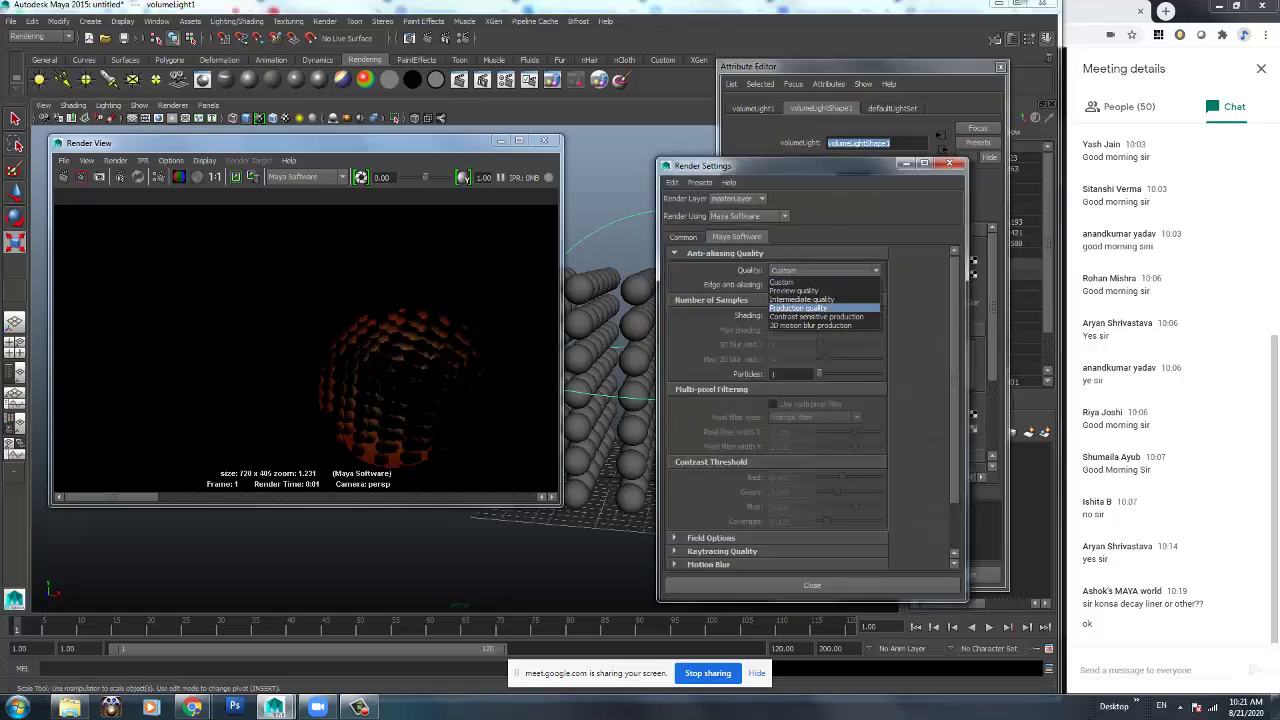
left_click(798, 307)
left_click(948, 163)
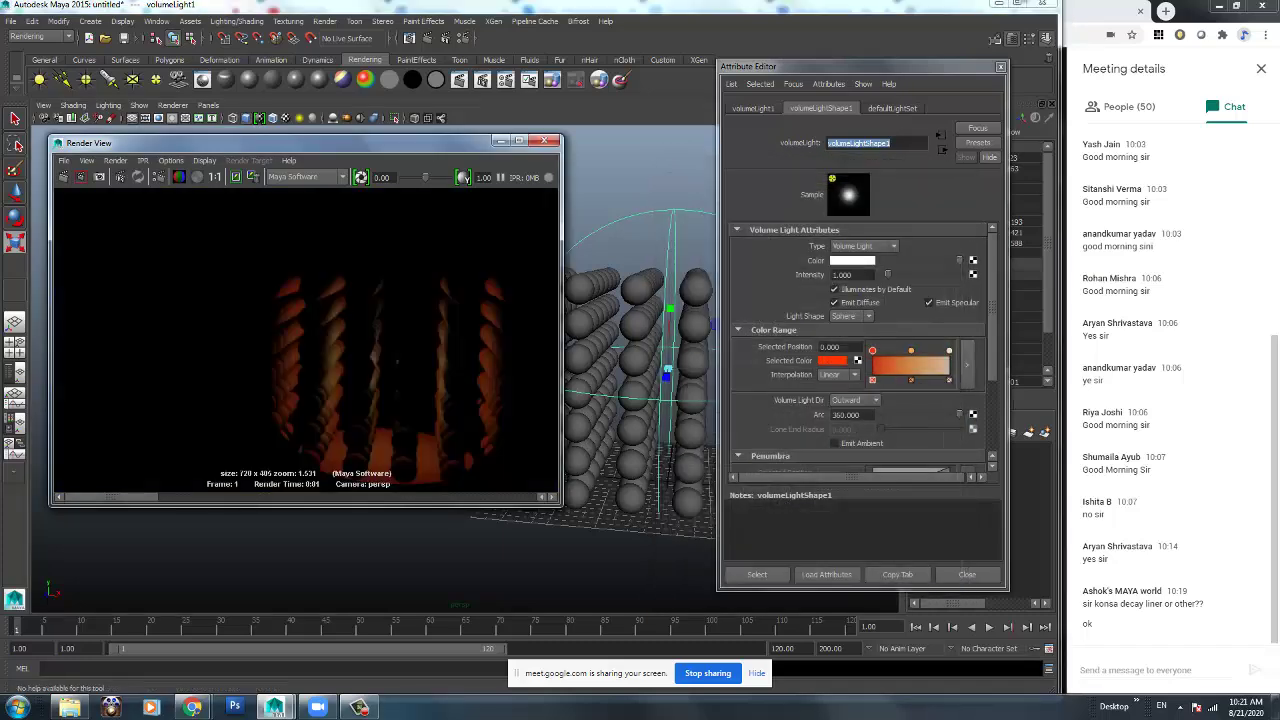
Orbit to a new angle and render the orange-red lit spheres.
left_click(543, 140)
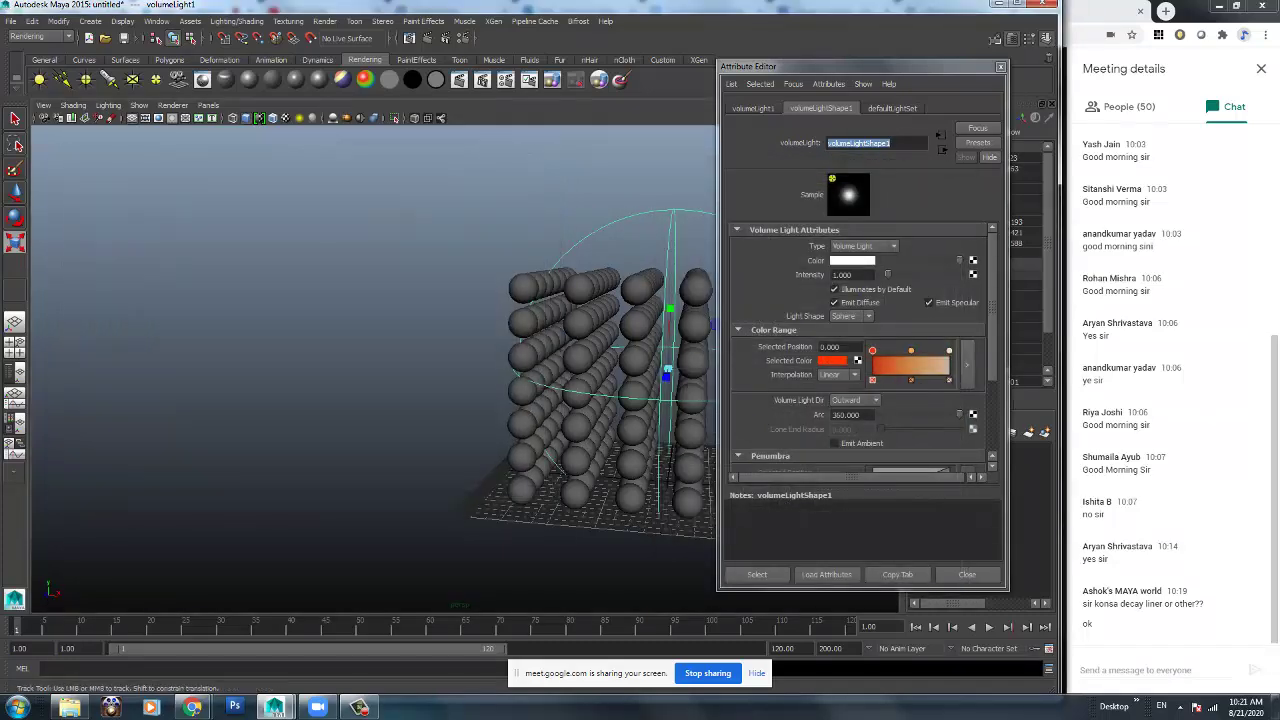
left_click_drag(415, 480, 560, 435, "alt")
left_click(427, 38)
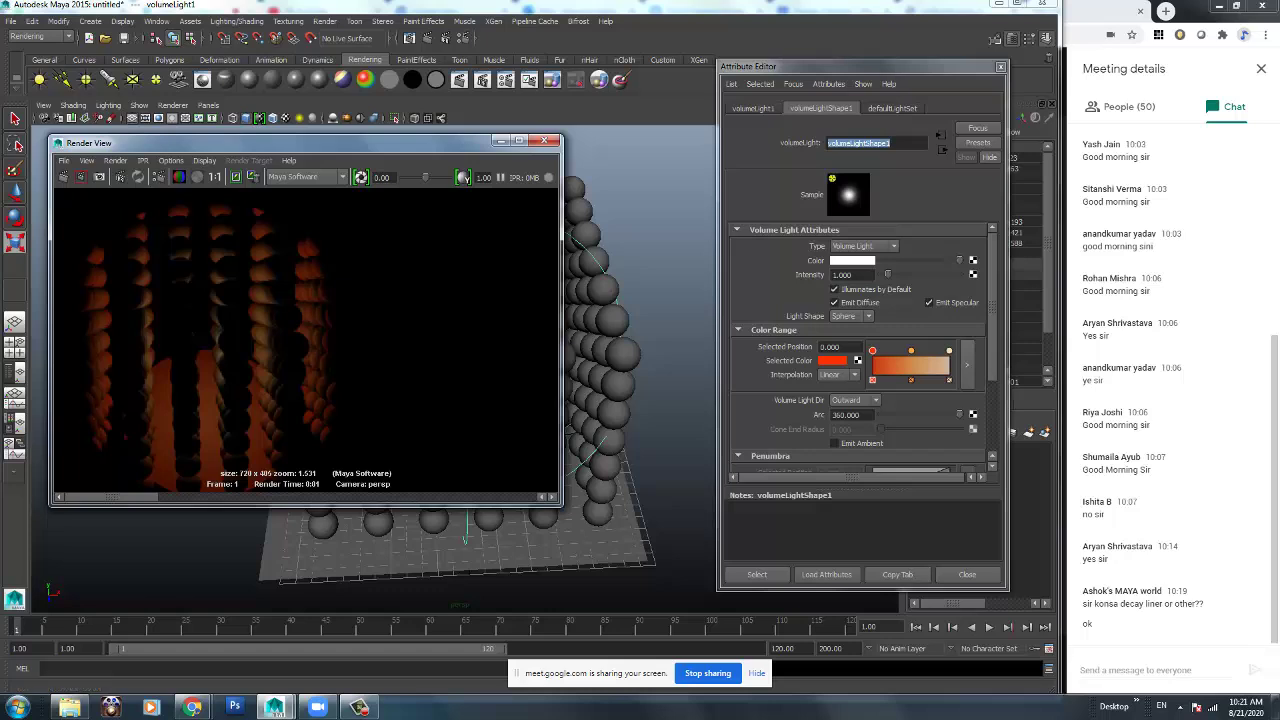
Change the Color Range end colour to saturated blue and the midpoint to green.
left_click(831, 360)
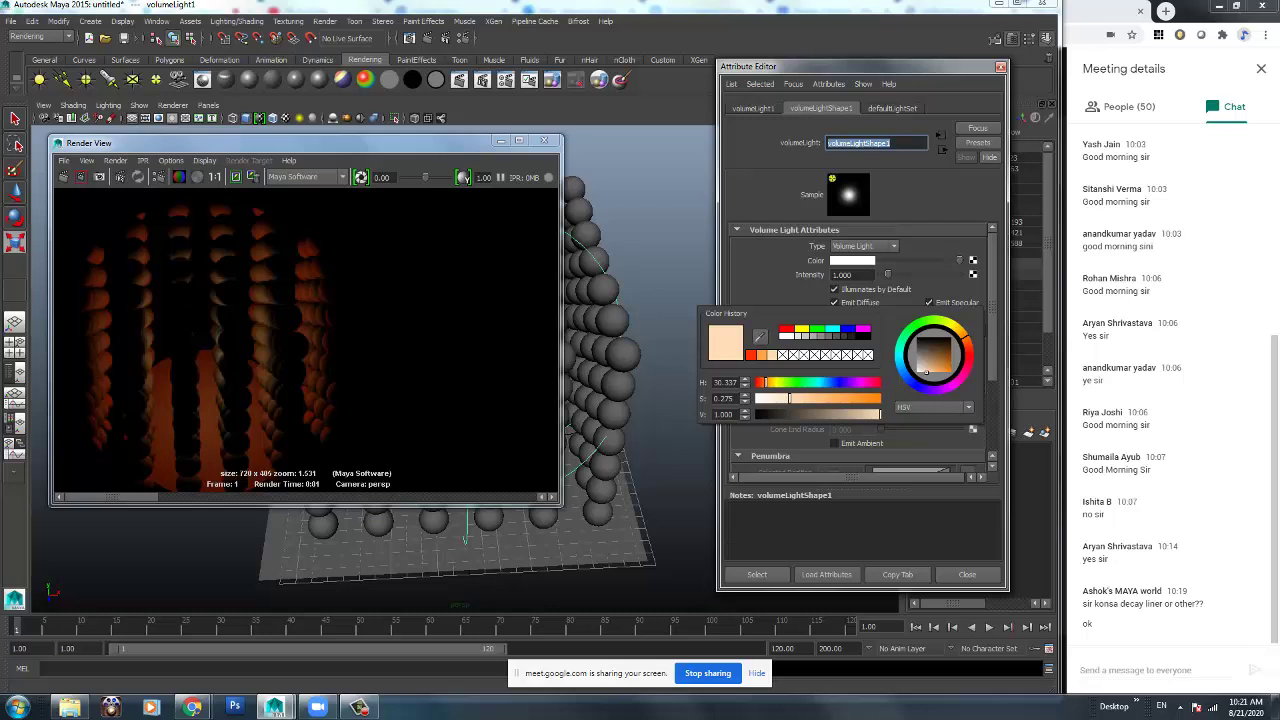
left_click_drag(766, 382, 880, 398)
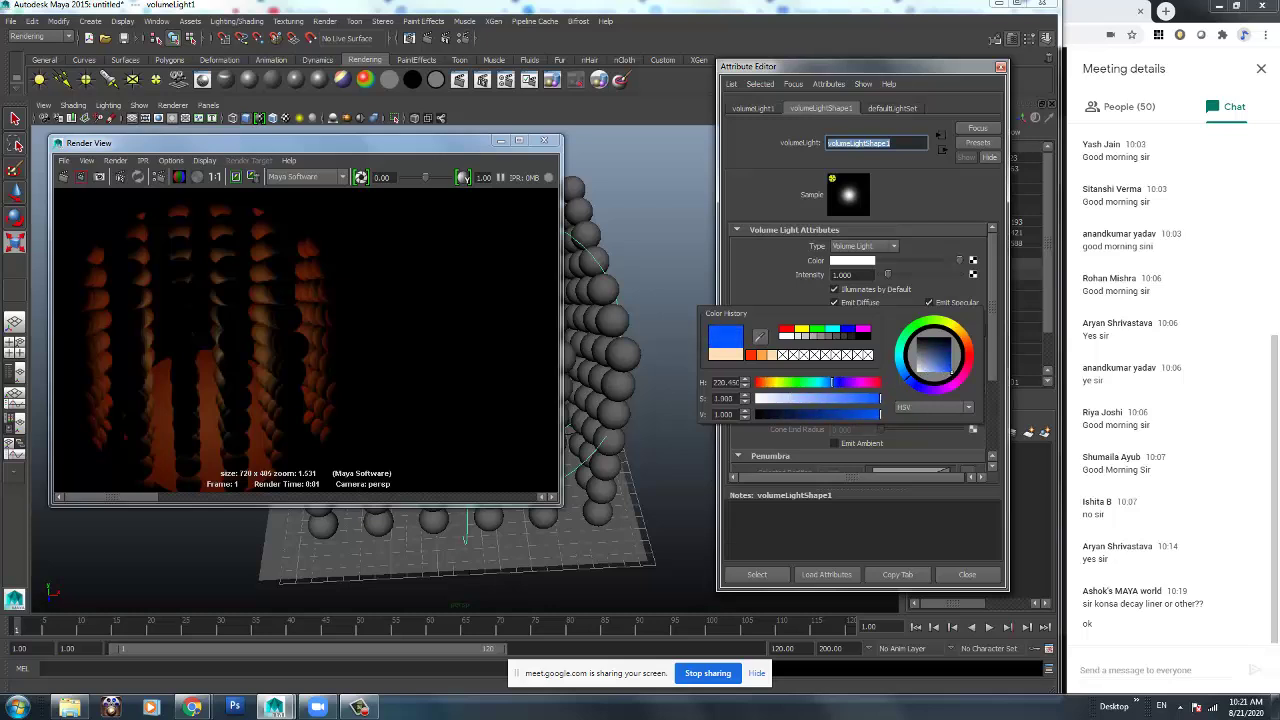
left_click(949, 380)
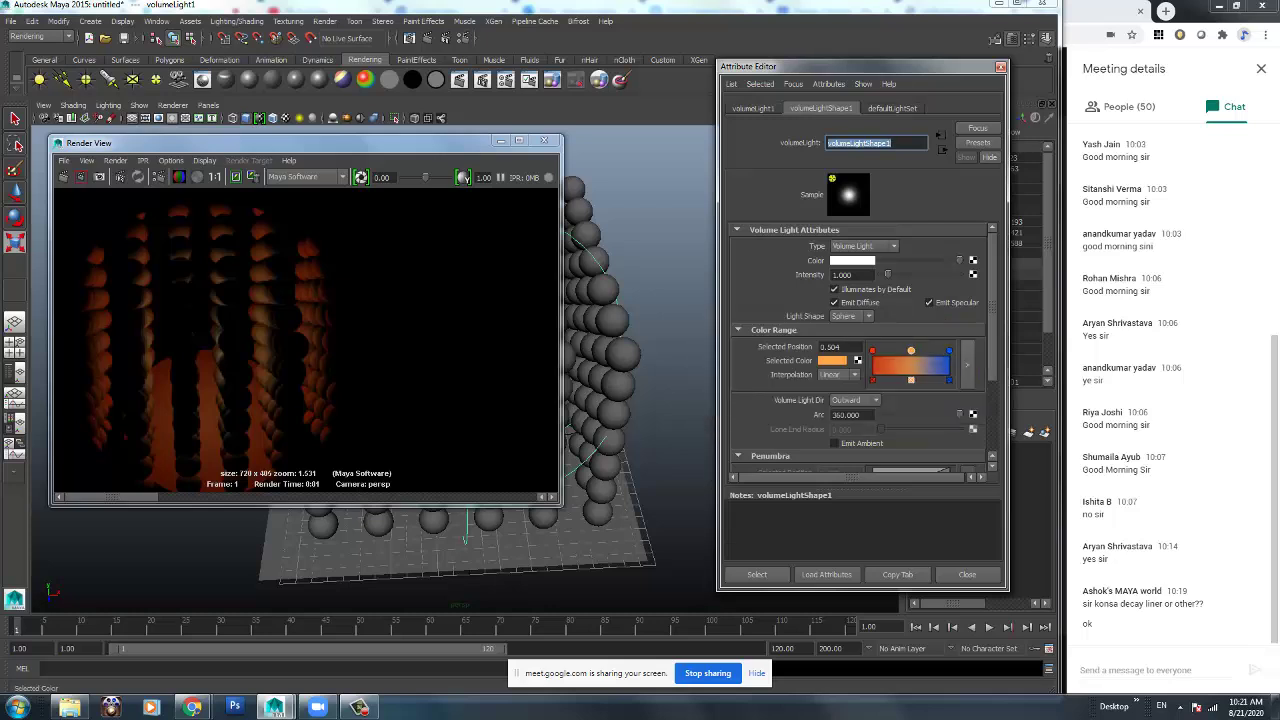
left_click(830, 361)
left_click_drag(752, 380, 795, 380)
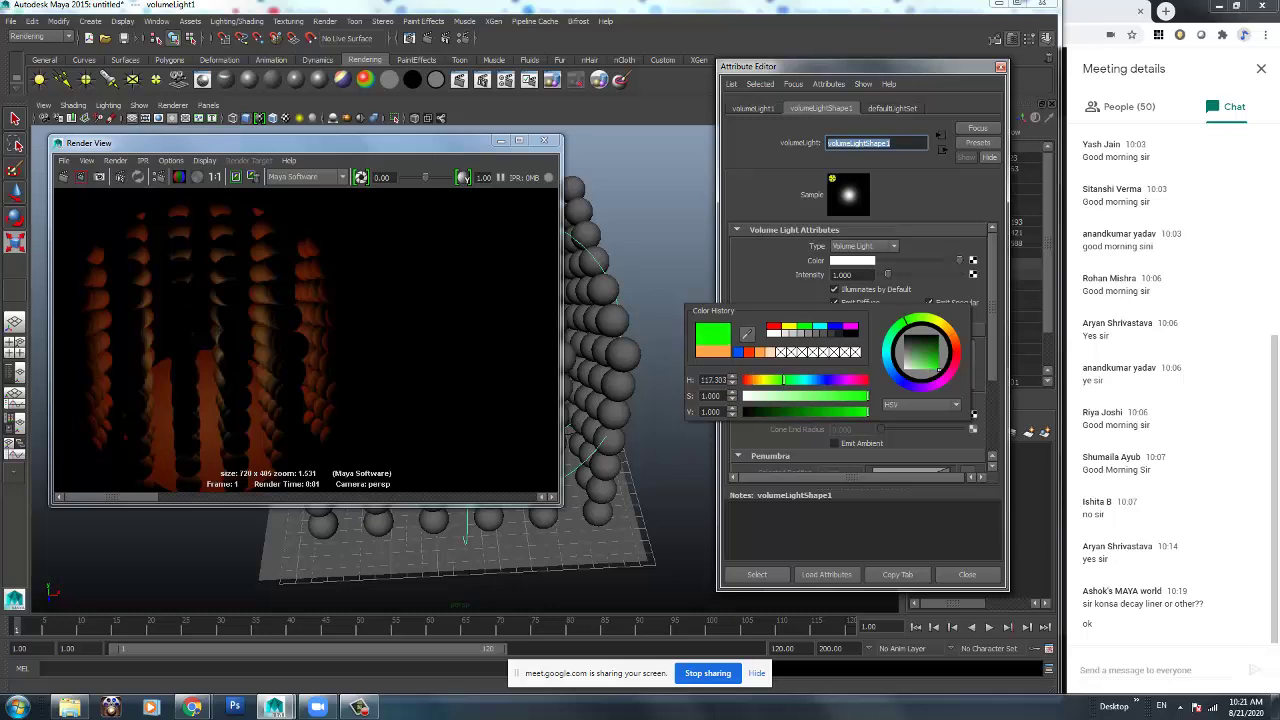
Re-render, then orbit and render the red-green-blue spheres from a new angle.
left_click(63, 177)
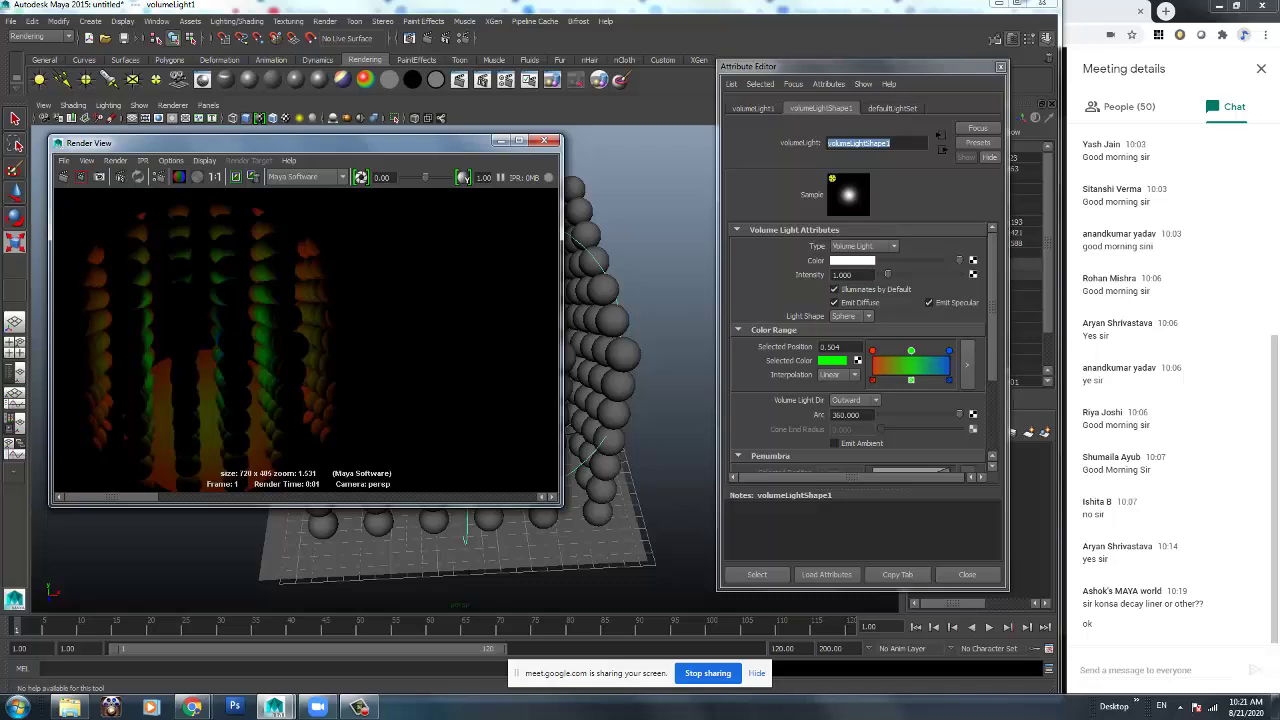
left_click(543, 140)
left_click_drag(400, 350, 500, 340, "alt")
left_click(409, 38)
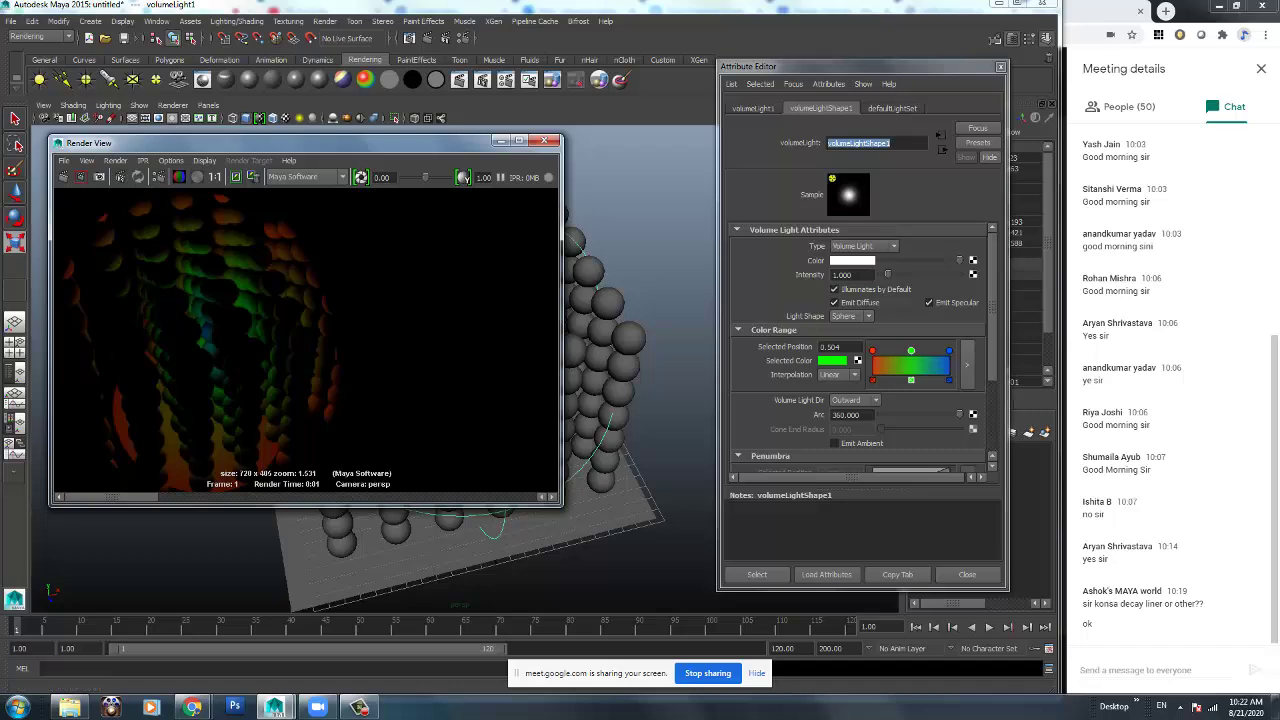
Enlarge the volume light's sphere and redo the render from a fresh angle.
left_click(501, 140)
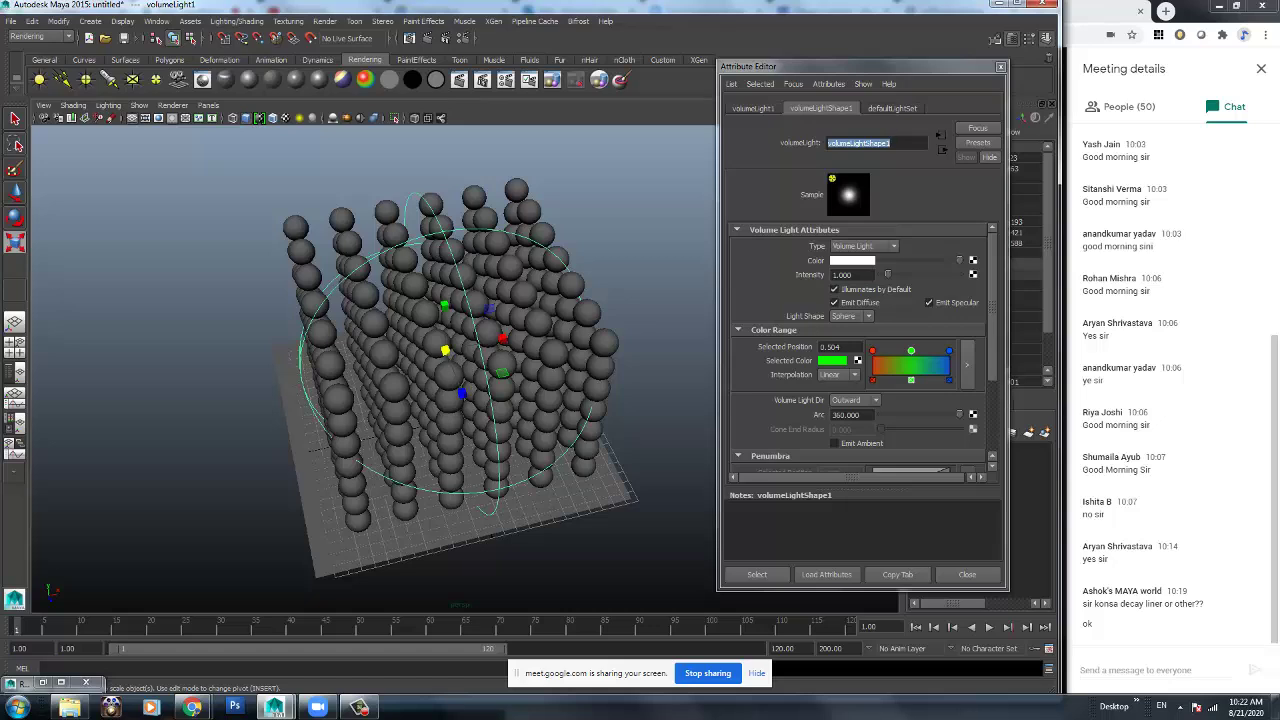
left_click_drag(445, 350, 600, 350)
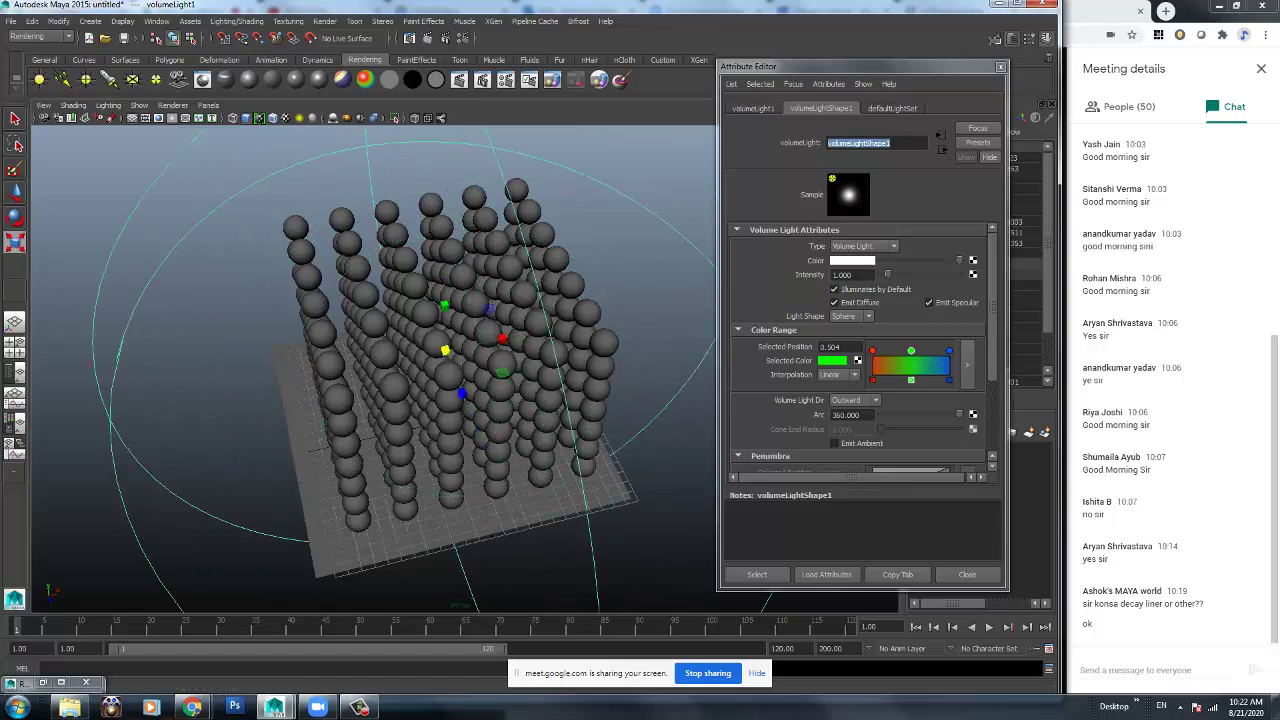
left_click(409, 38)
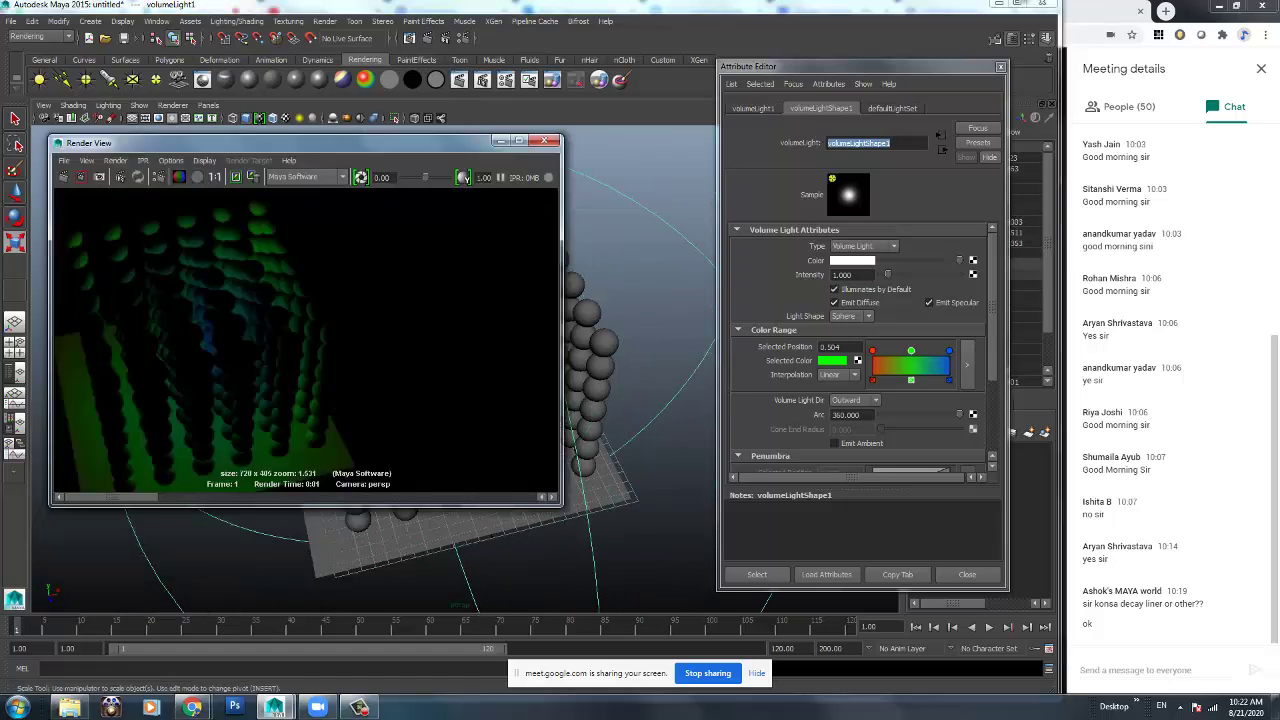
scroll(290, 325, "up", 2)
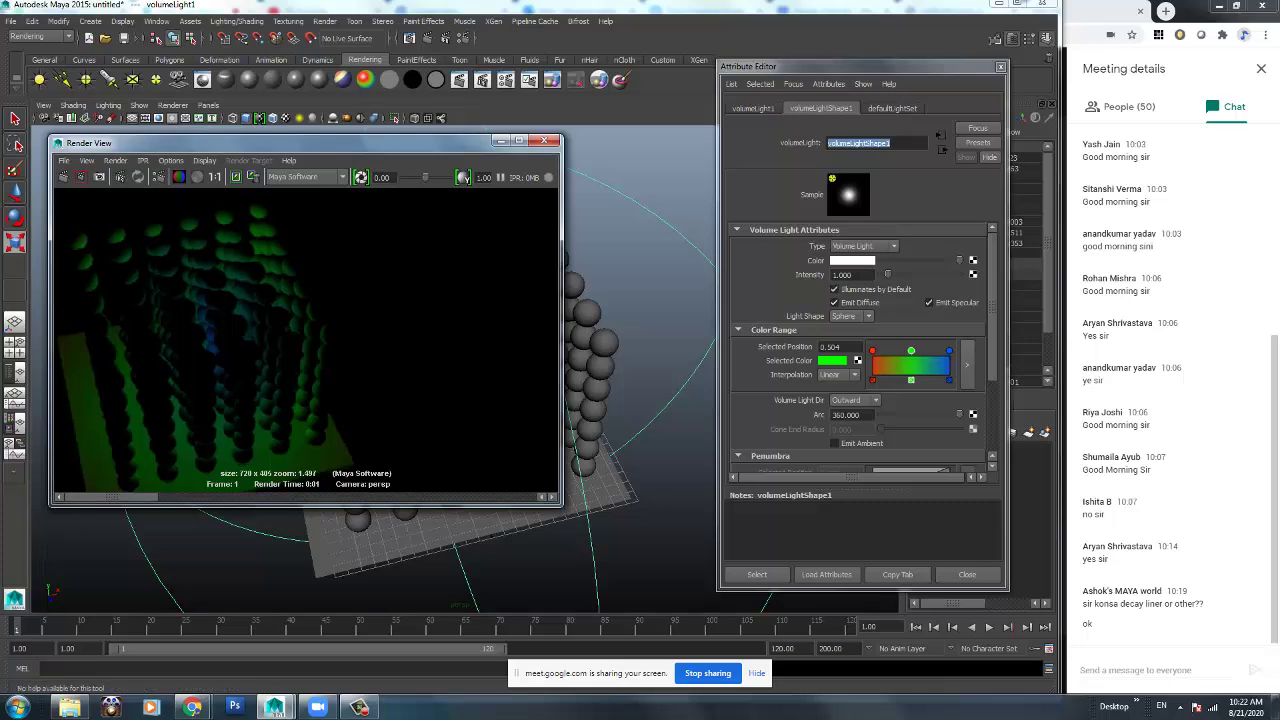
scroll(290, 325, "down", 5)
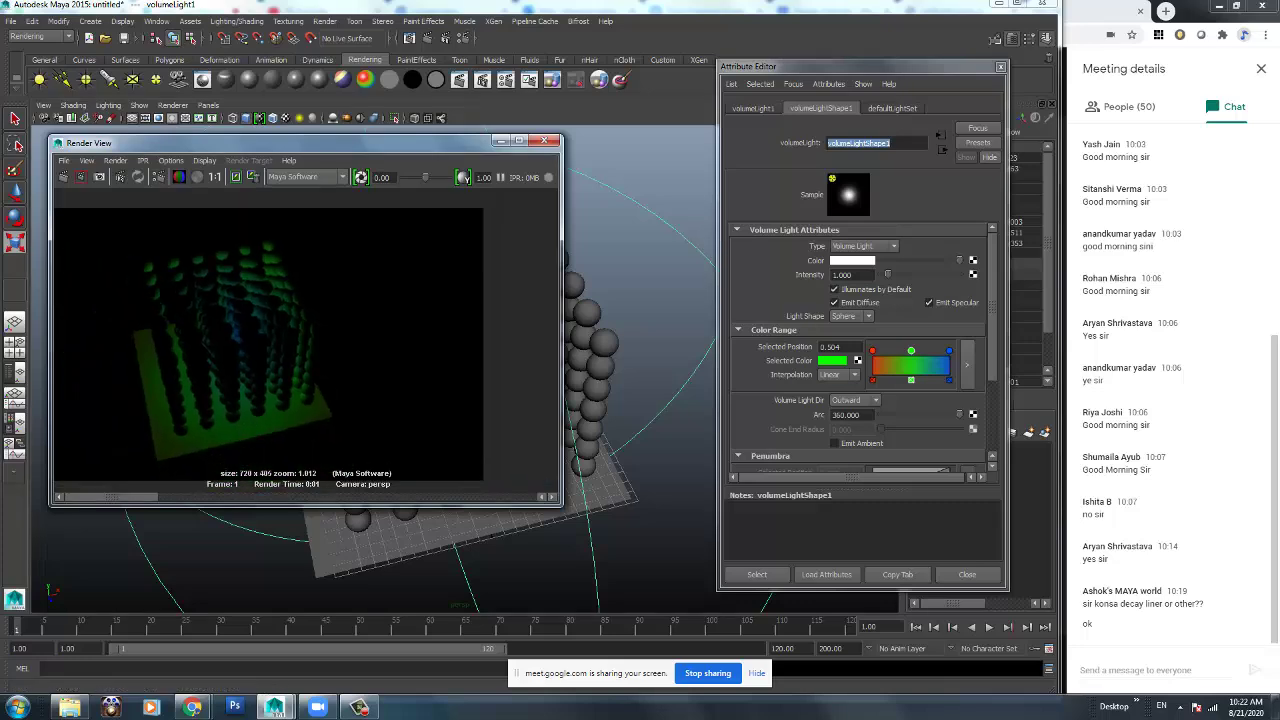
left_click_drag(250, 143, 806, 137)
left_click_drag(400, 400, 466, 426, "alt")
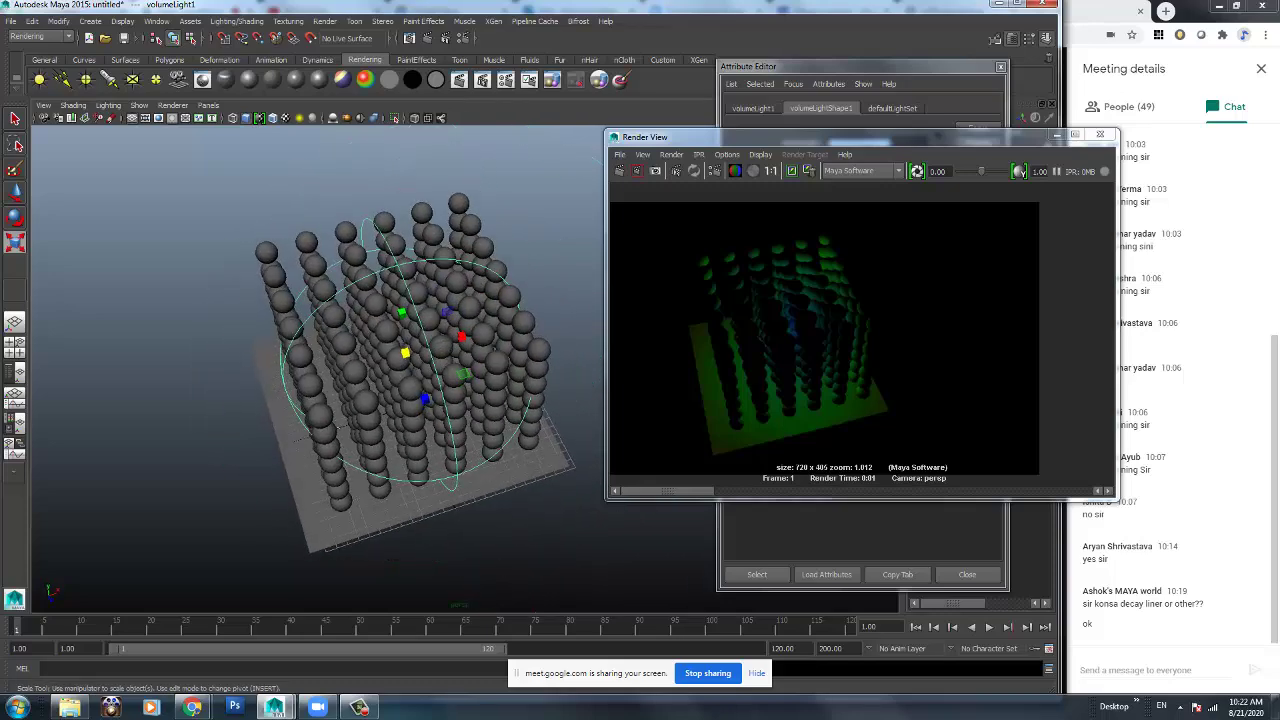
scroll(400, 375, "up", 3)
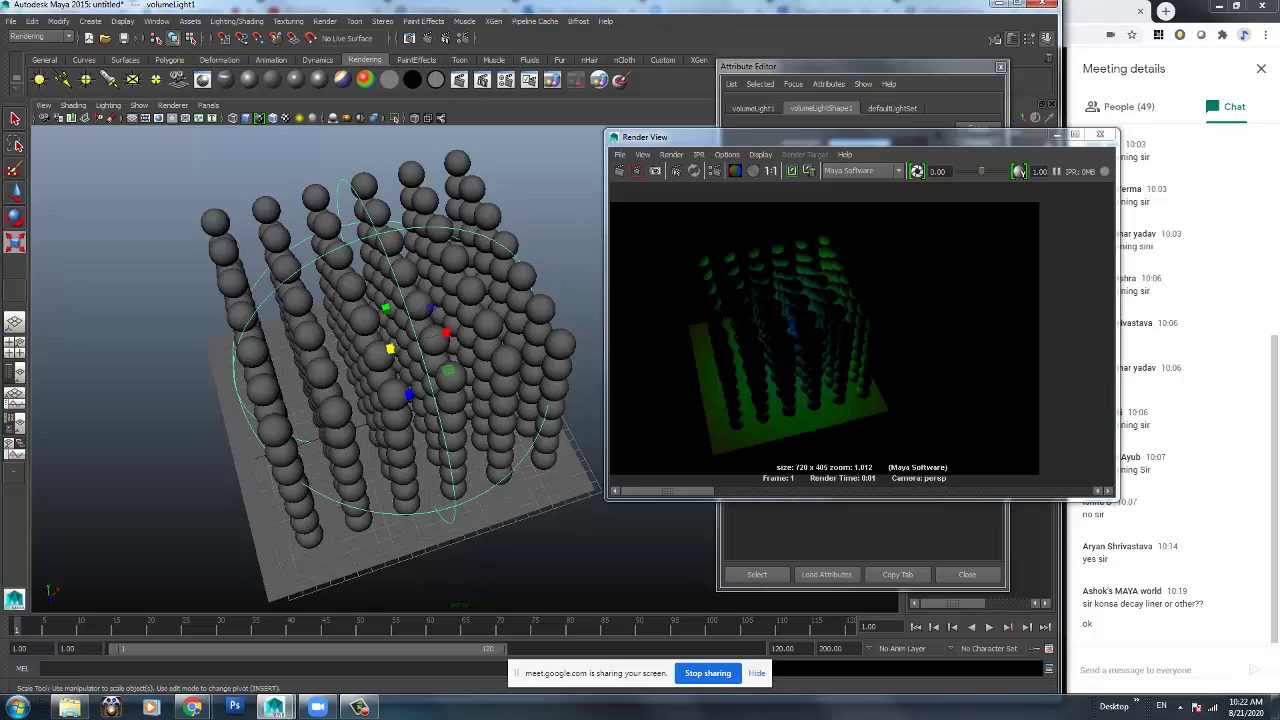
left_click(619, 171)
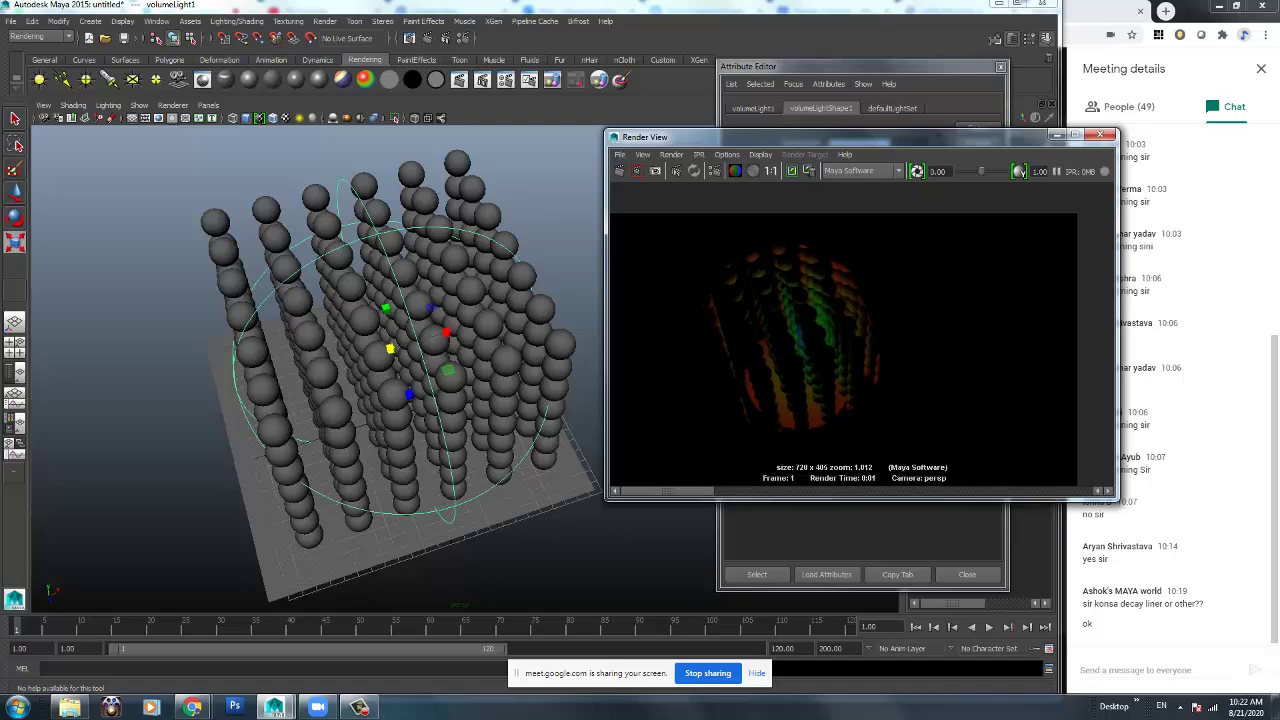
Orbit to look down on the sphere grid and minimize the Render View.
left_click_drag(800, 137, 716, 143)
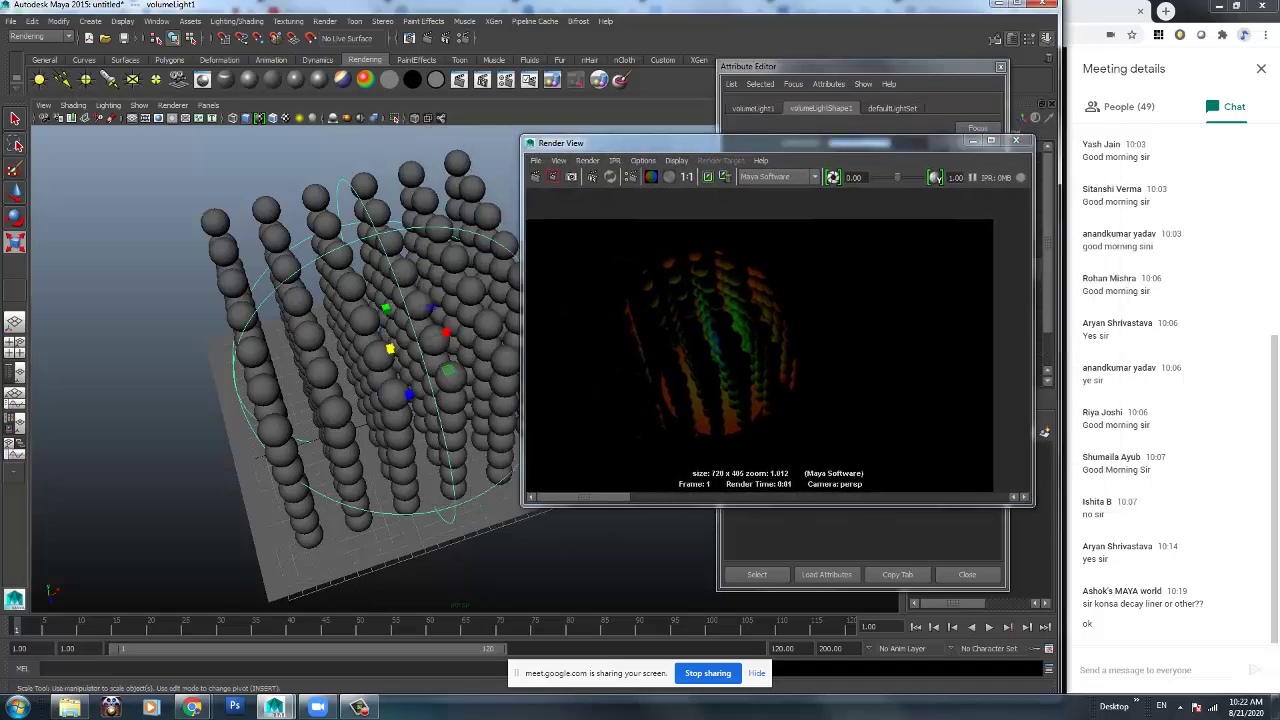
left_click_drag(410, 325, 315, 292, "alt")
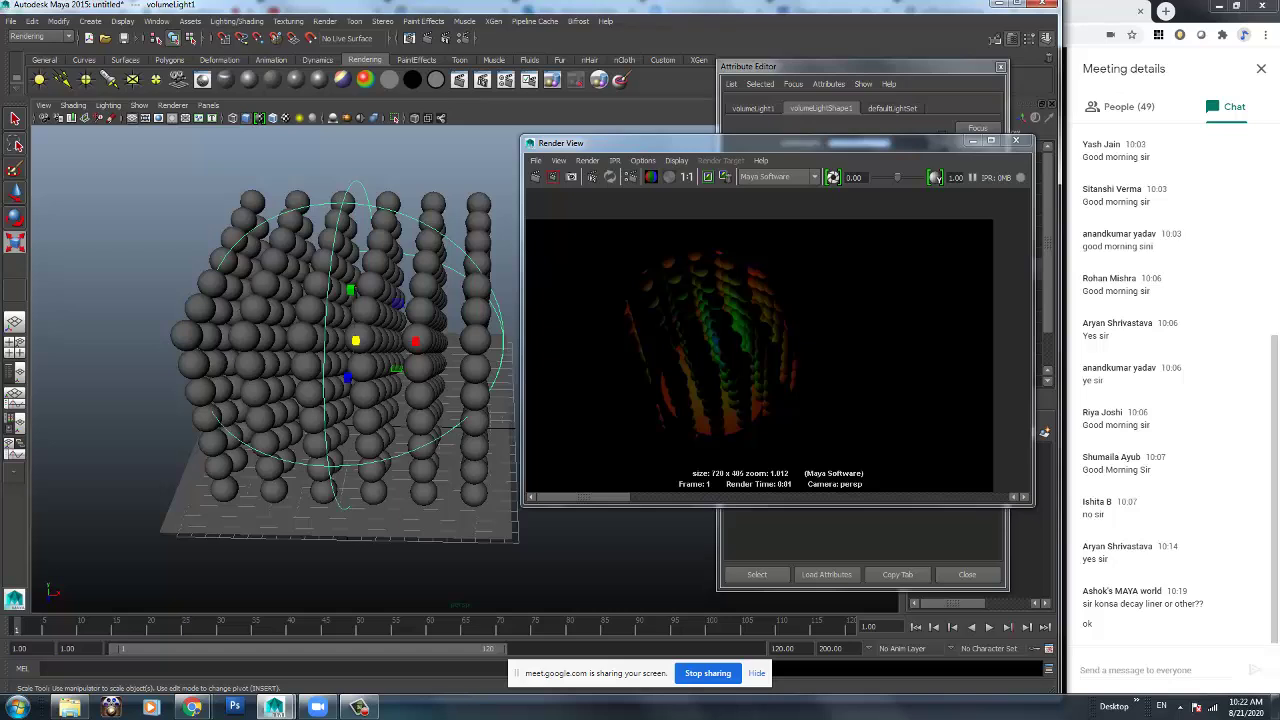
left_click_drag(315, 292, 280, 352, "alt")
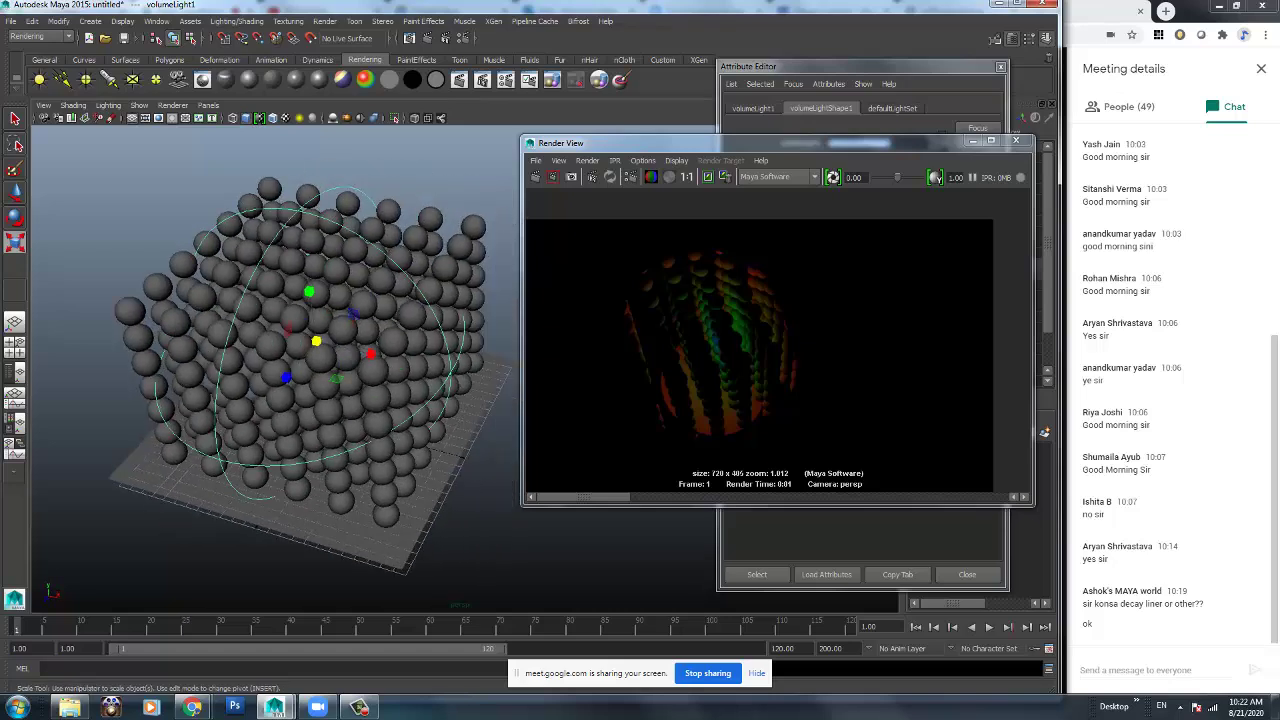
left_click_drag(600, 143, 296, 126)
left_click(660, 128)
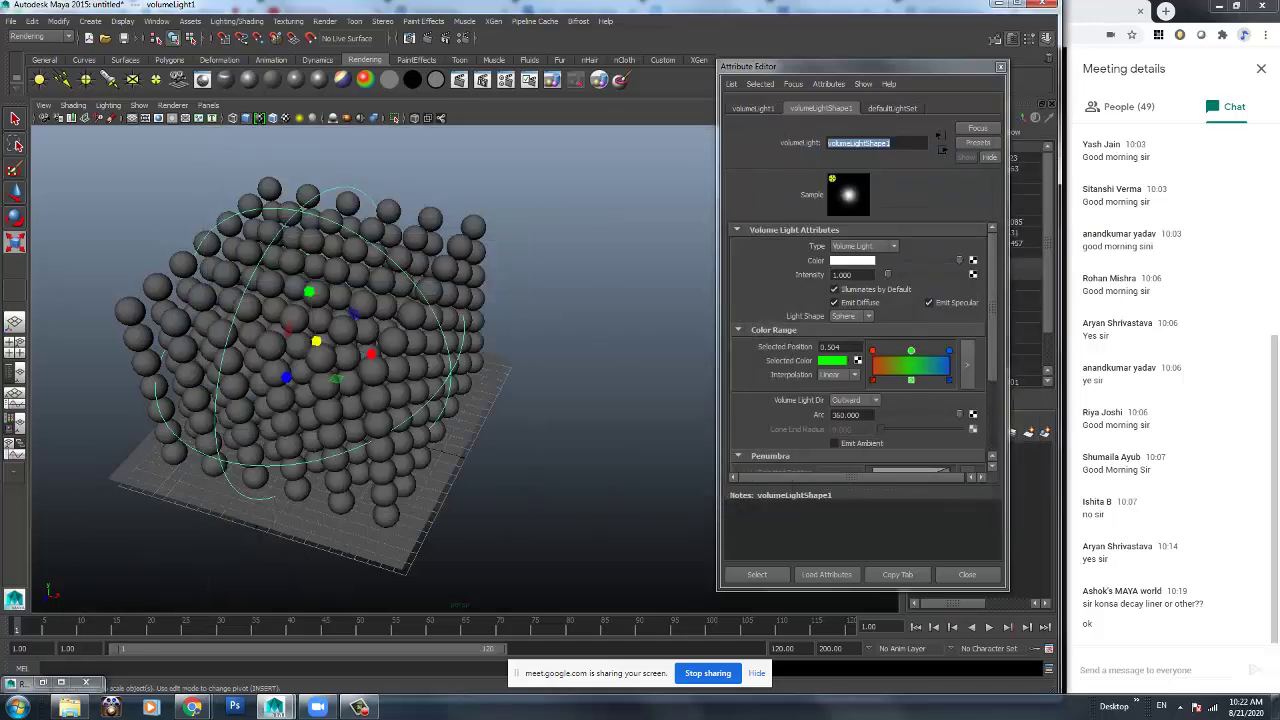
Change the volume light's Light Shape to Box.
mouse_move(400, 330)
left_mouse_down("alt")
mouse_move(390, 300)
mouse_move(380, 335)
left_mouse_up("alt")
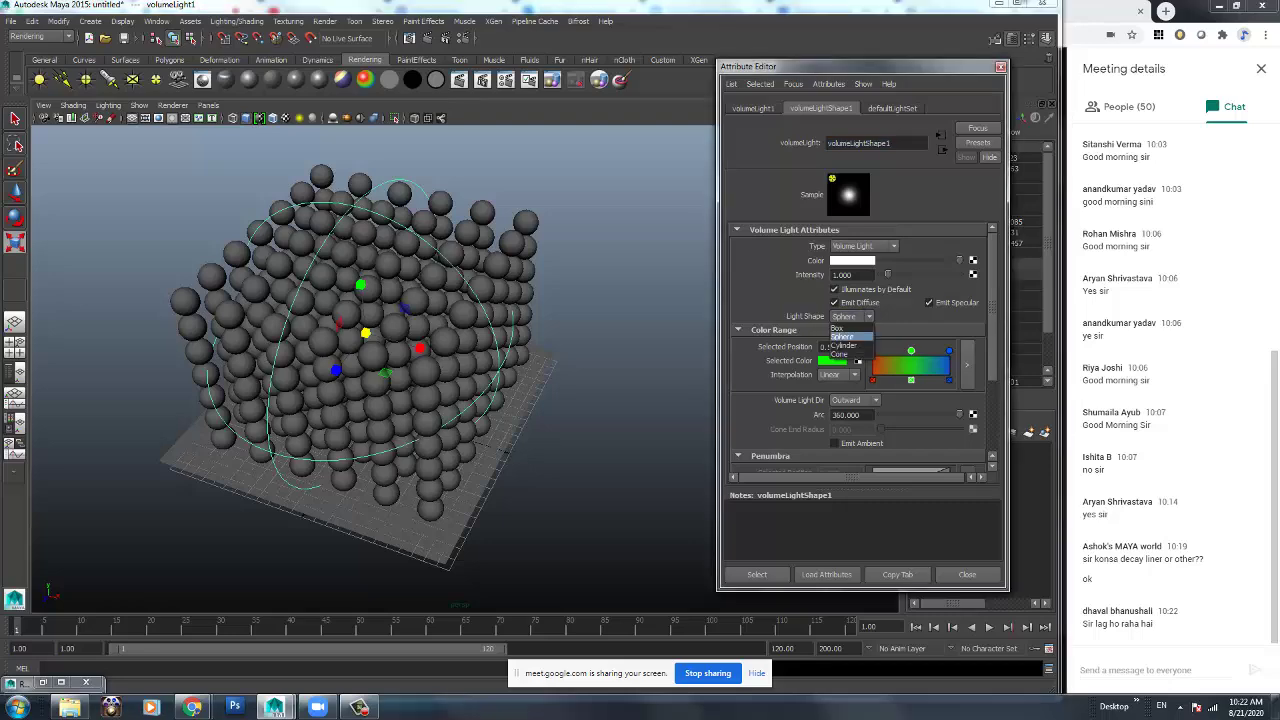
left_click(851, 316)
left_click(838, 328)
Move the box light slightly down along Y and over along X, then view the render.
mouse_move(340, 375)
left_mouse_down("alt")
mouse_move(405, 355)
mouse_move(412, 376)
mouse_move(305, 440)
mouse_move(325, 375)
left_mouse_up("alt")
key("w")
left_click_drag(381, 253, 312, 212)
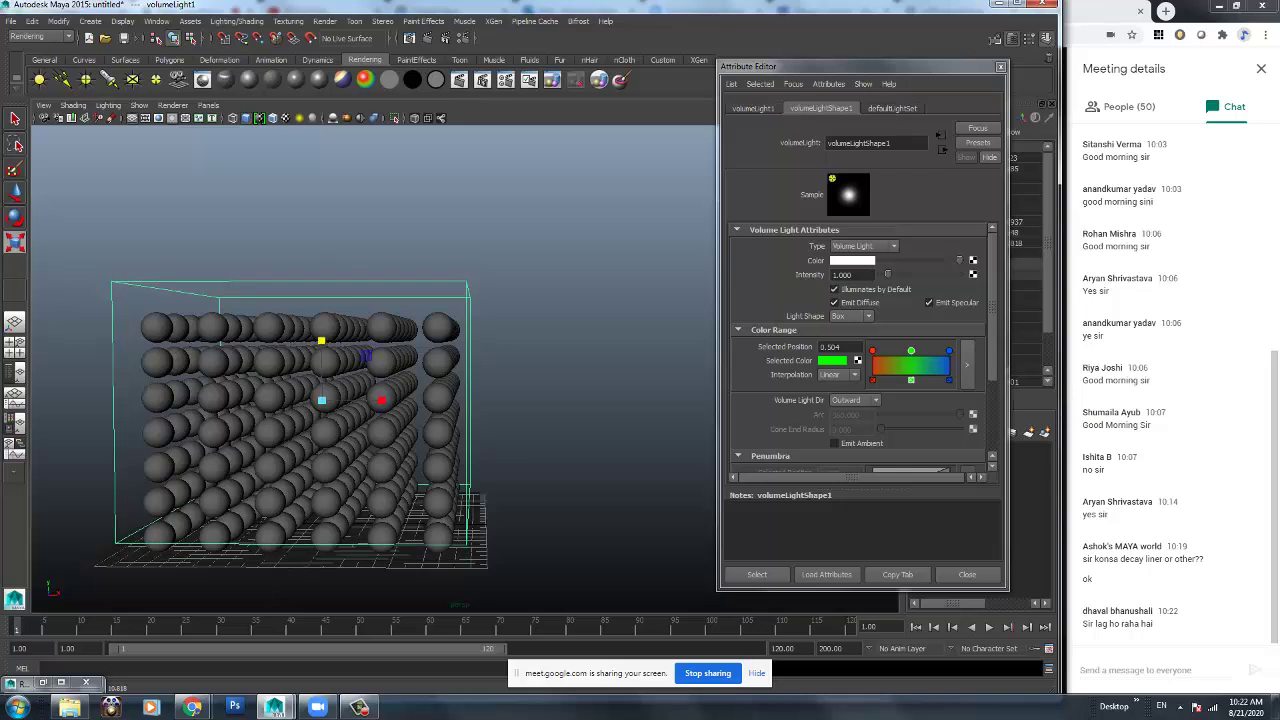
left_click_drag(321, 370, 321, 386)
left_click_drag(384, 412, 355, 450)
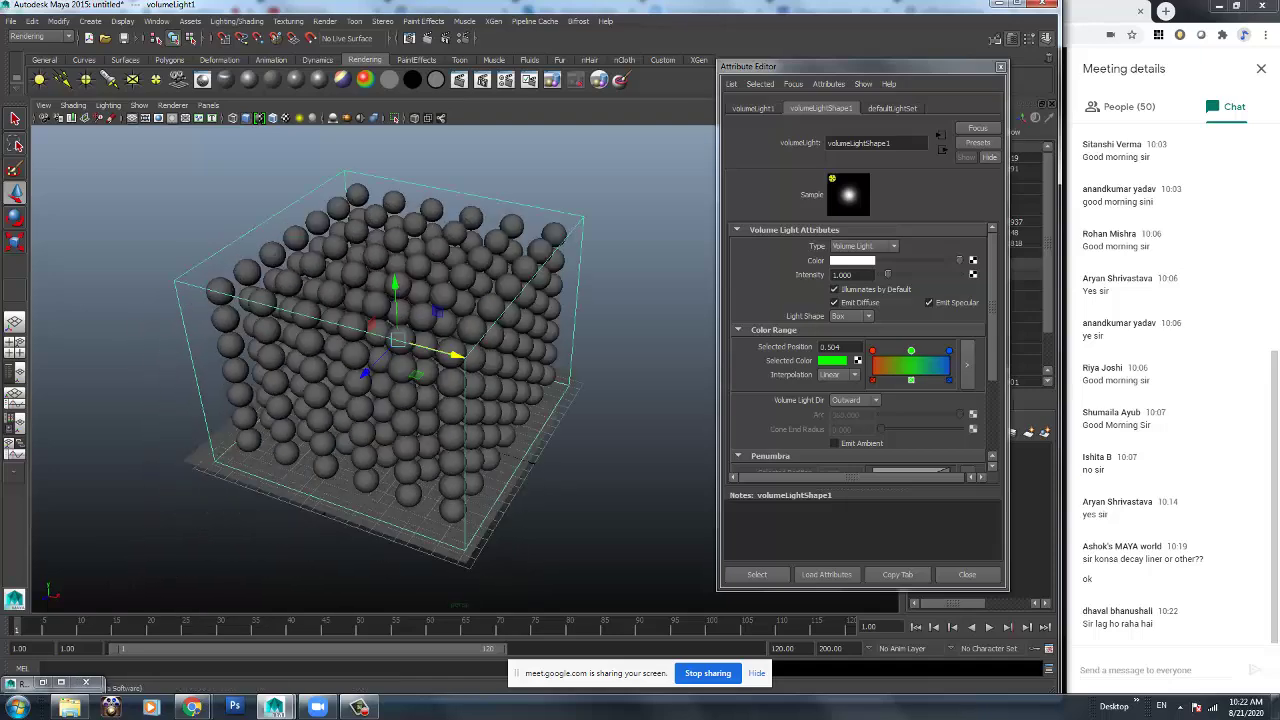
left_click(427, 38)
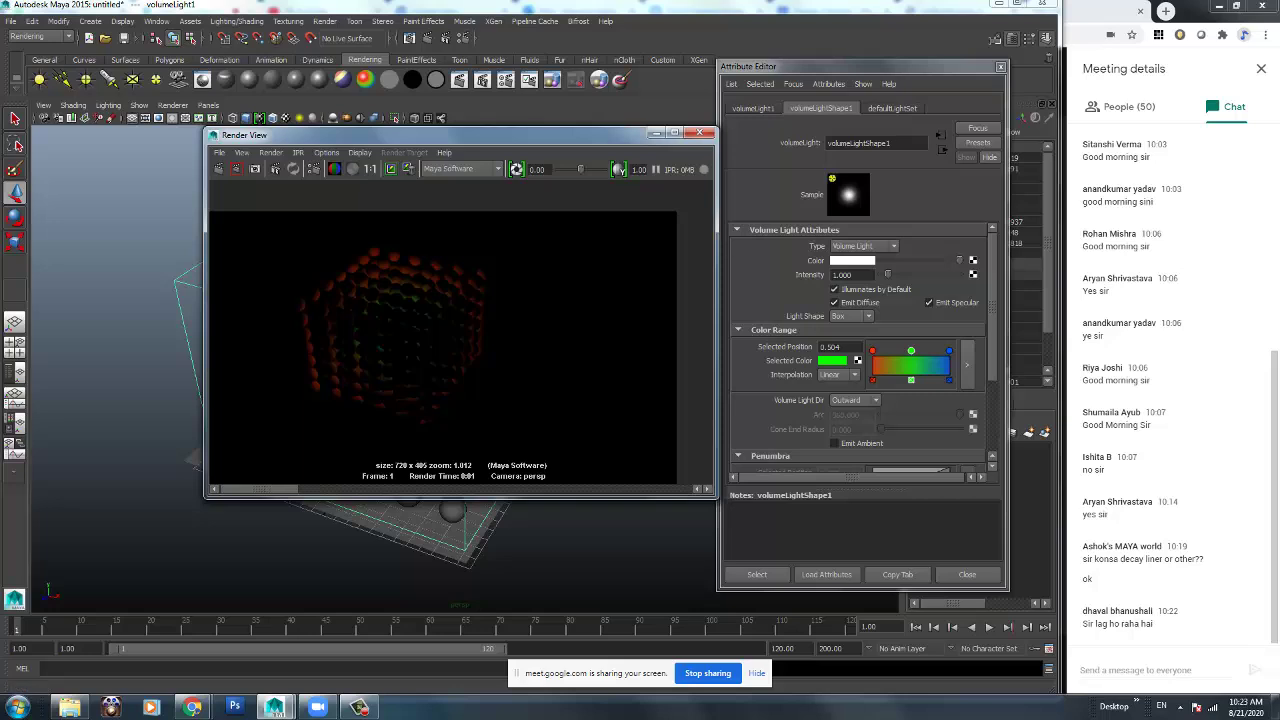
Set Light Shape back to Sphere and re-render the scene.
left_click(851, 316)
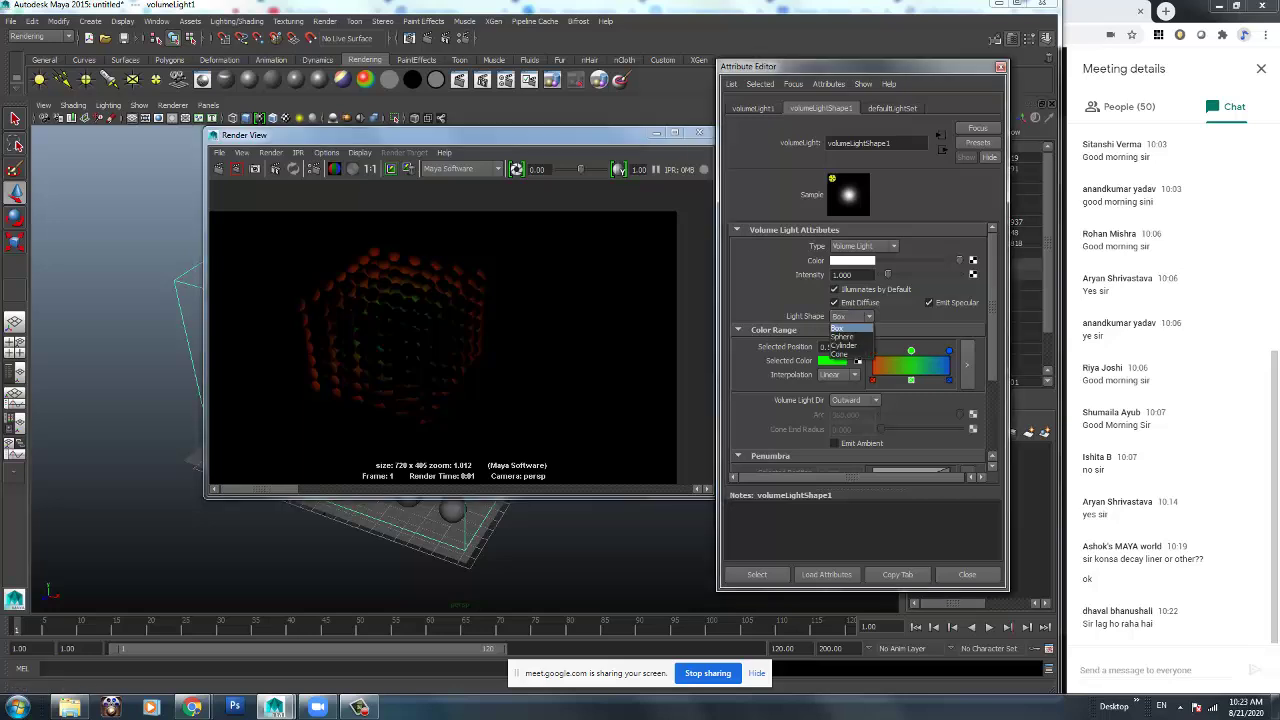
left_click(845, 331)
left_click(218, 169)
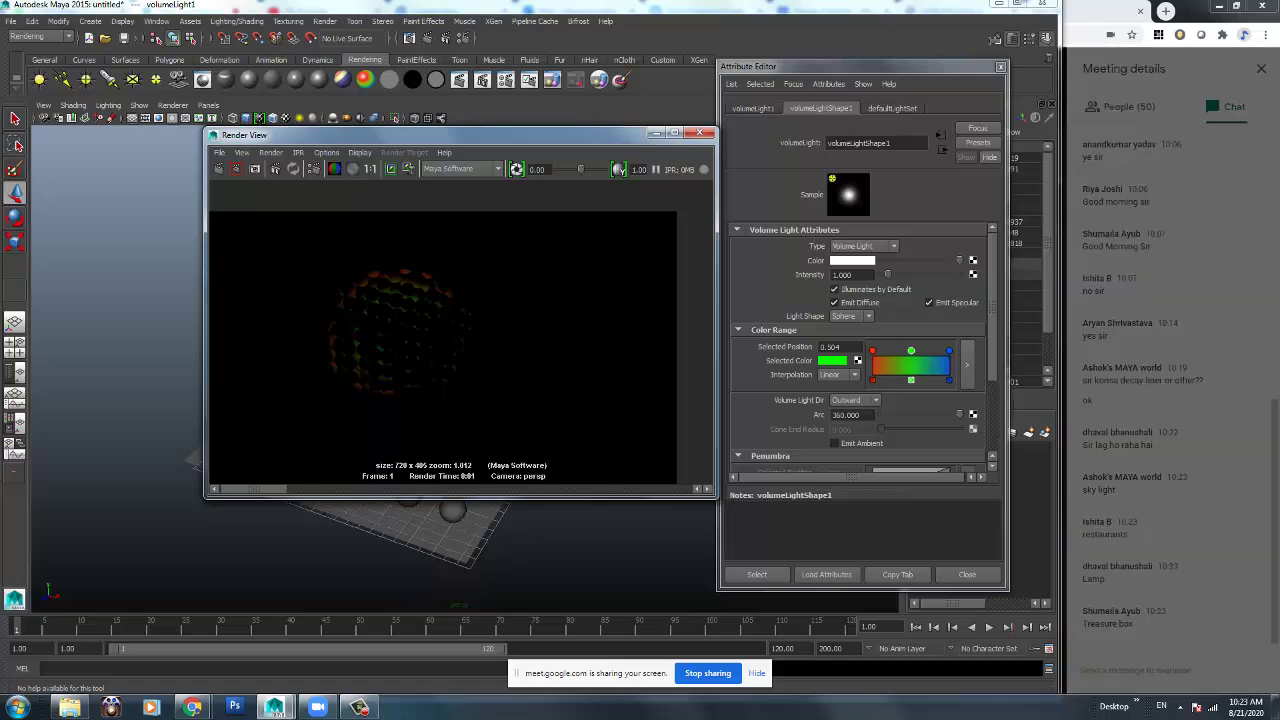
Close Maya's render and attribute windows, admit the waiting Meet participant, then return to Maya.
left_click(656, 133)
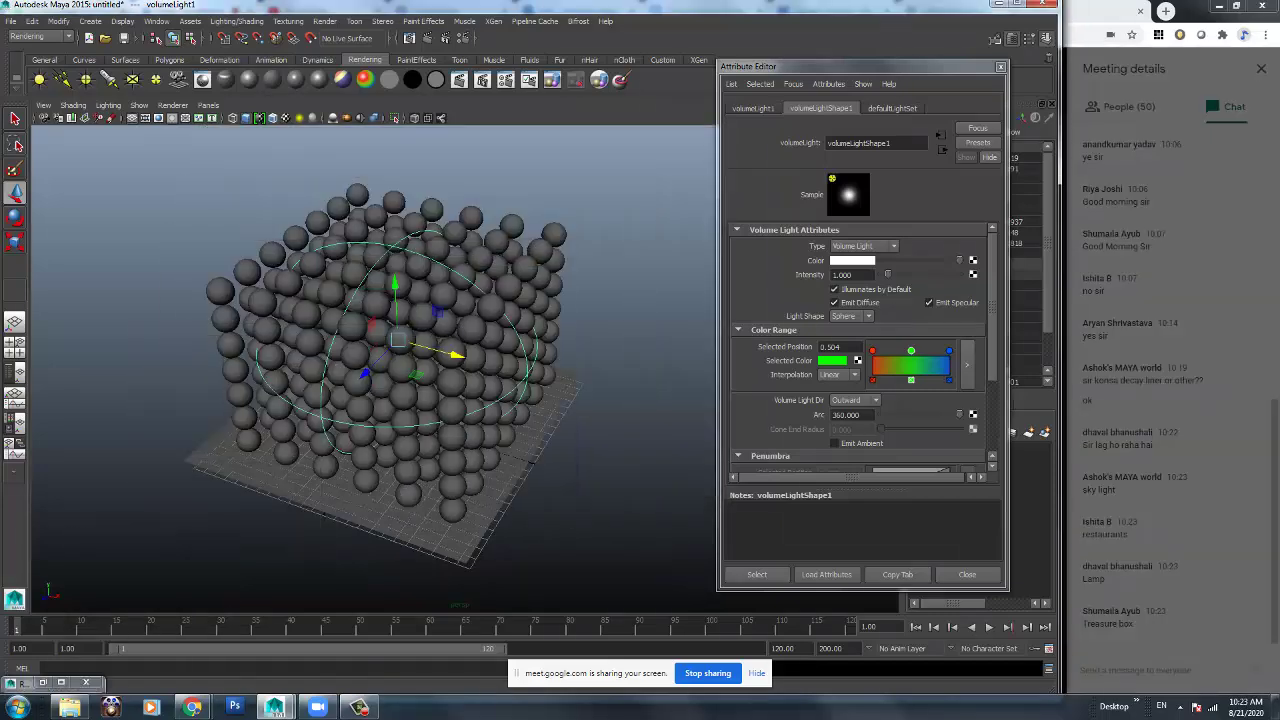
left_click(1000, 67)
key("alt+Tab")
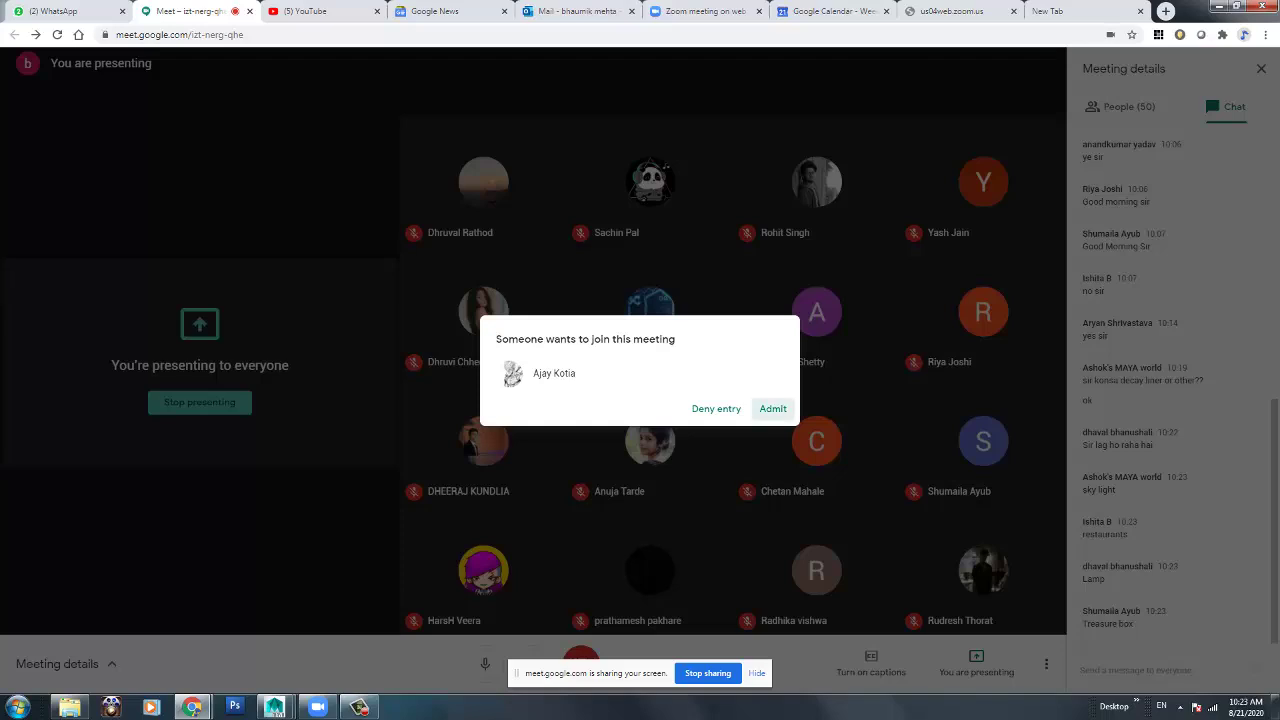
left_click(772, 408)
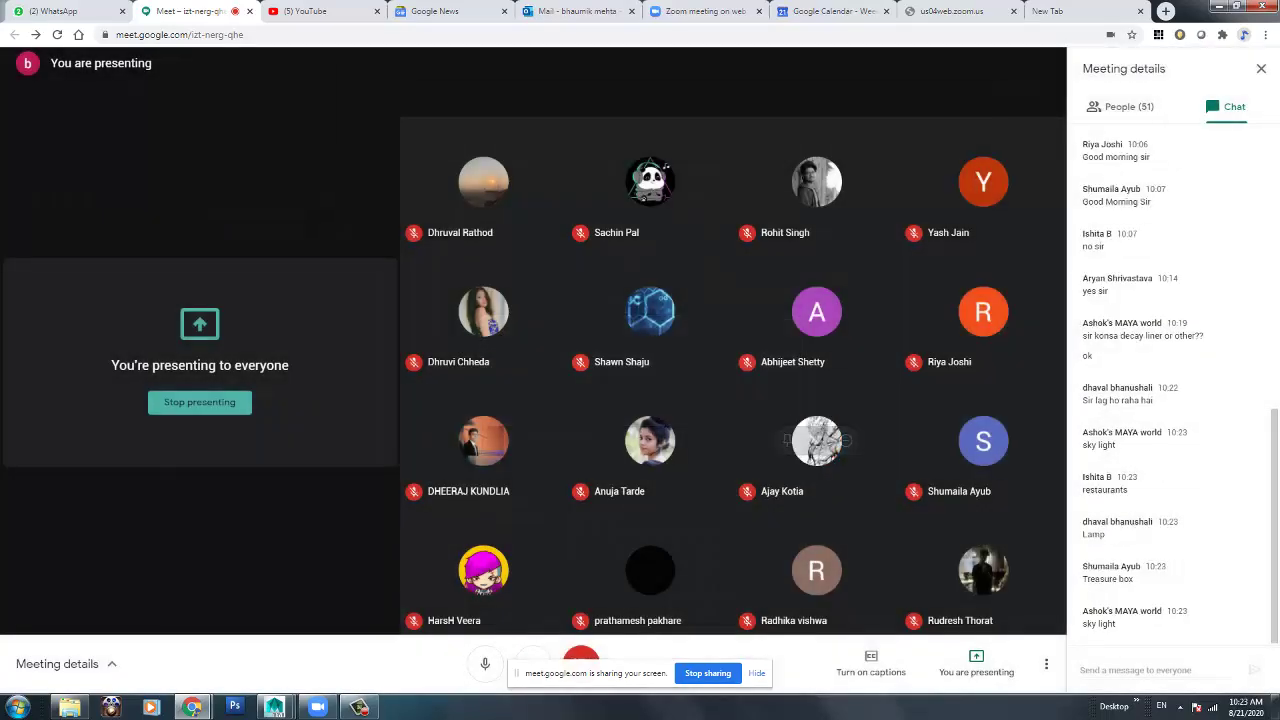
mouse_move(274, 707)
left_click(348, 635)
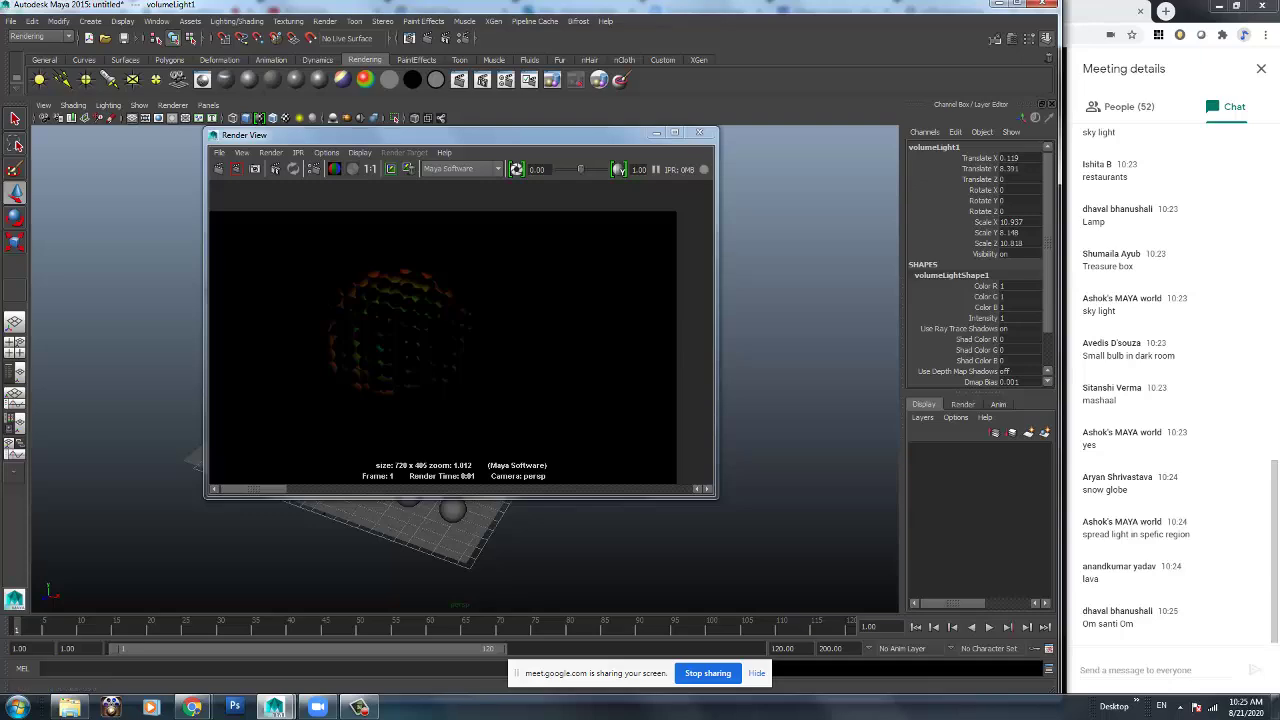
Scale the sphere volume light up to about 18.33 on each axis.
left_click_drag(260, 135, 550, 239)
left_click_drag(388, 245, 360, 326, "alt")
key("r")
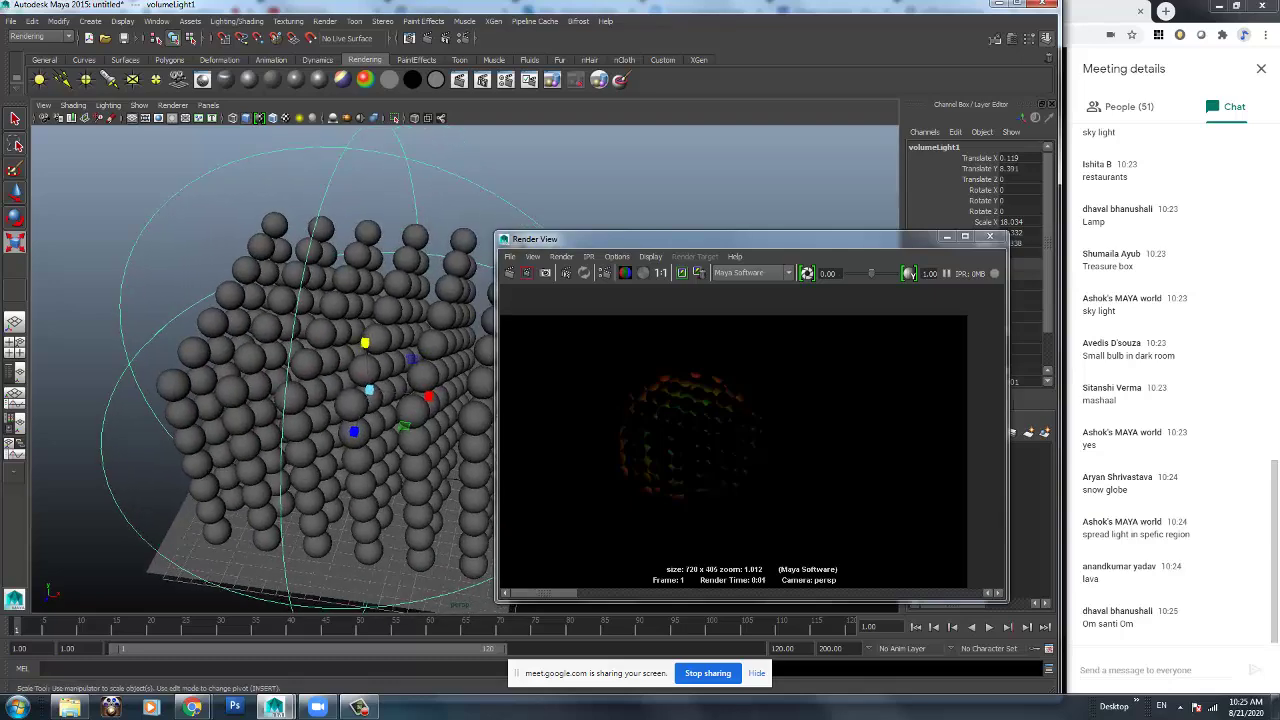
scroll(360, 326, "up", 5)
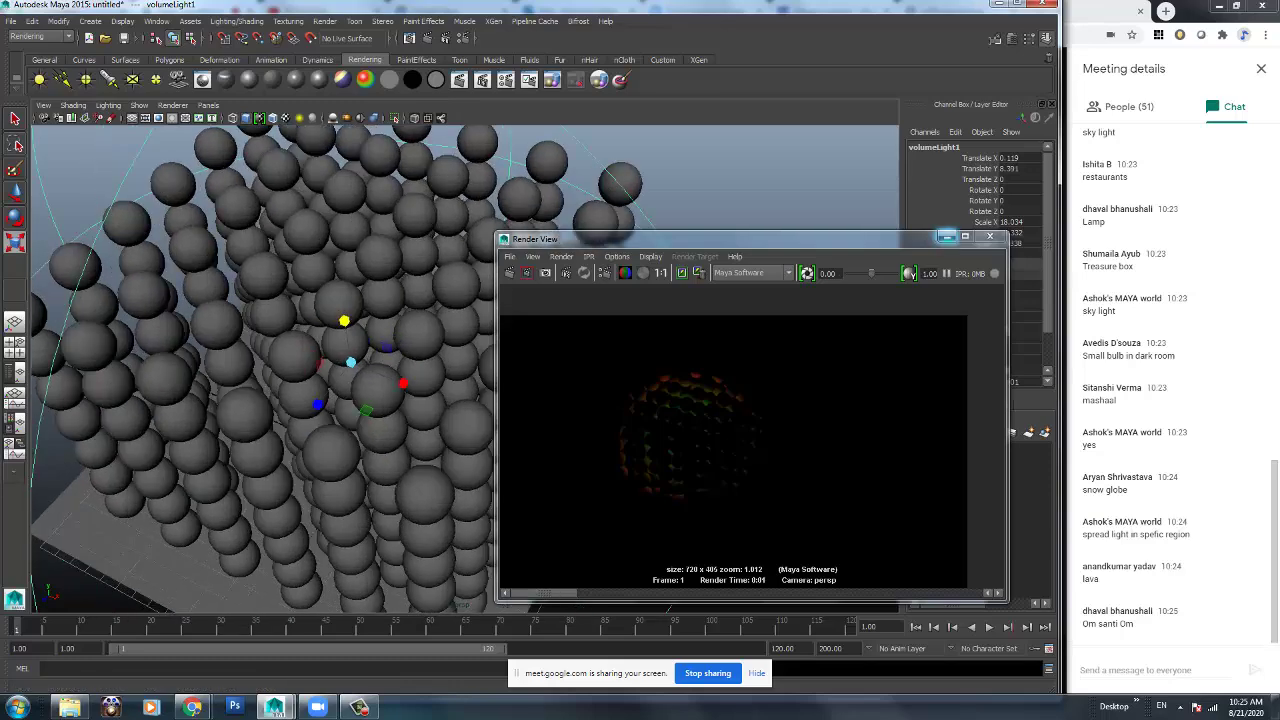
left_click(945, 236)
Scroll the volume light's attributes toward Raytrace Shadow Attributes and review the render settings.
left_click(1012, 39)
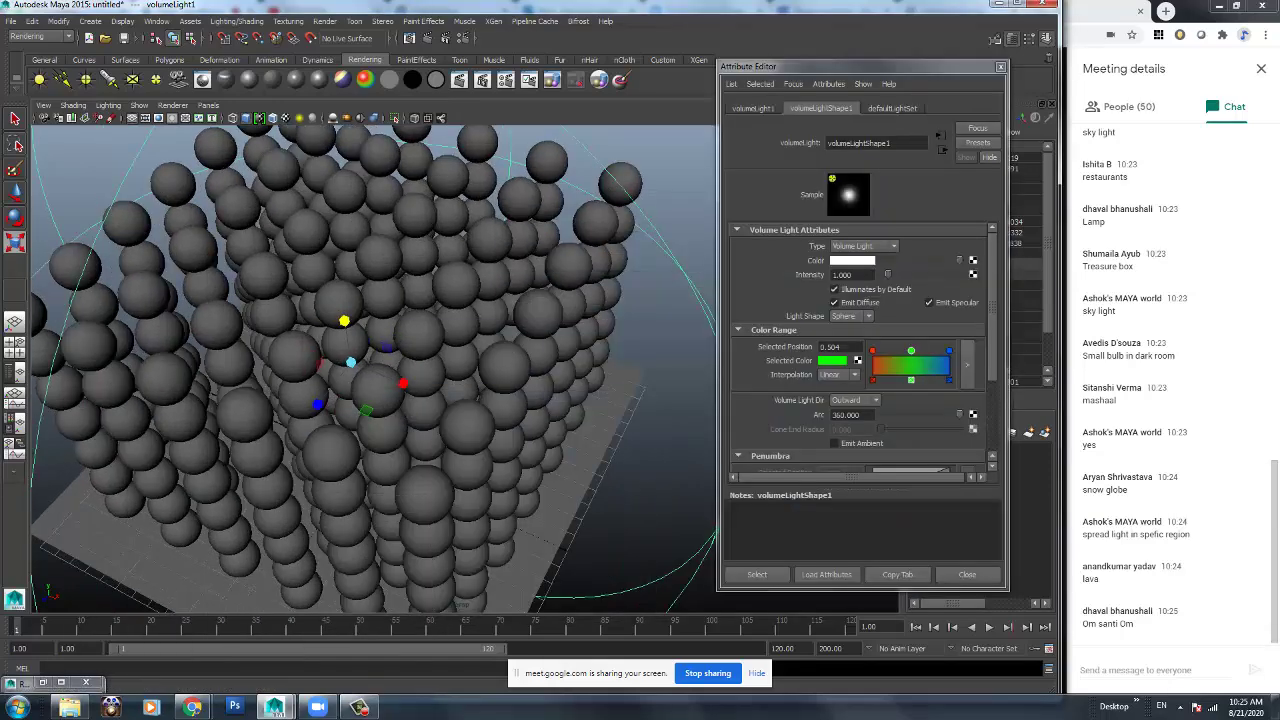
scroll(860, 350, "down", 3)
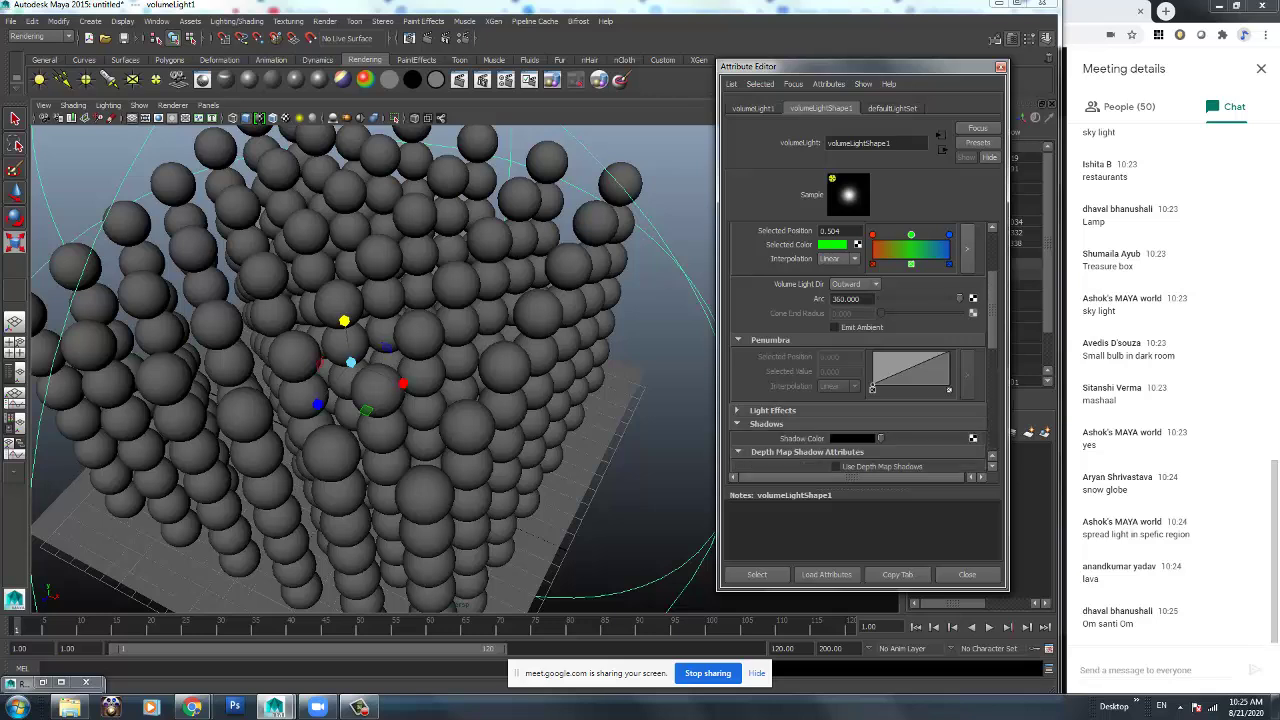
scroll(860, 350, "down", 3)
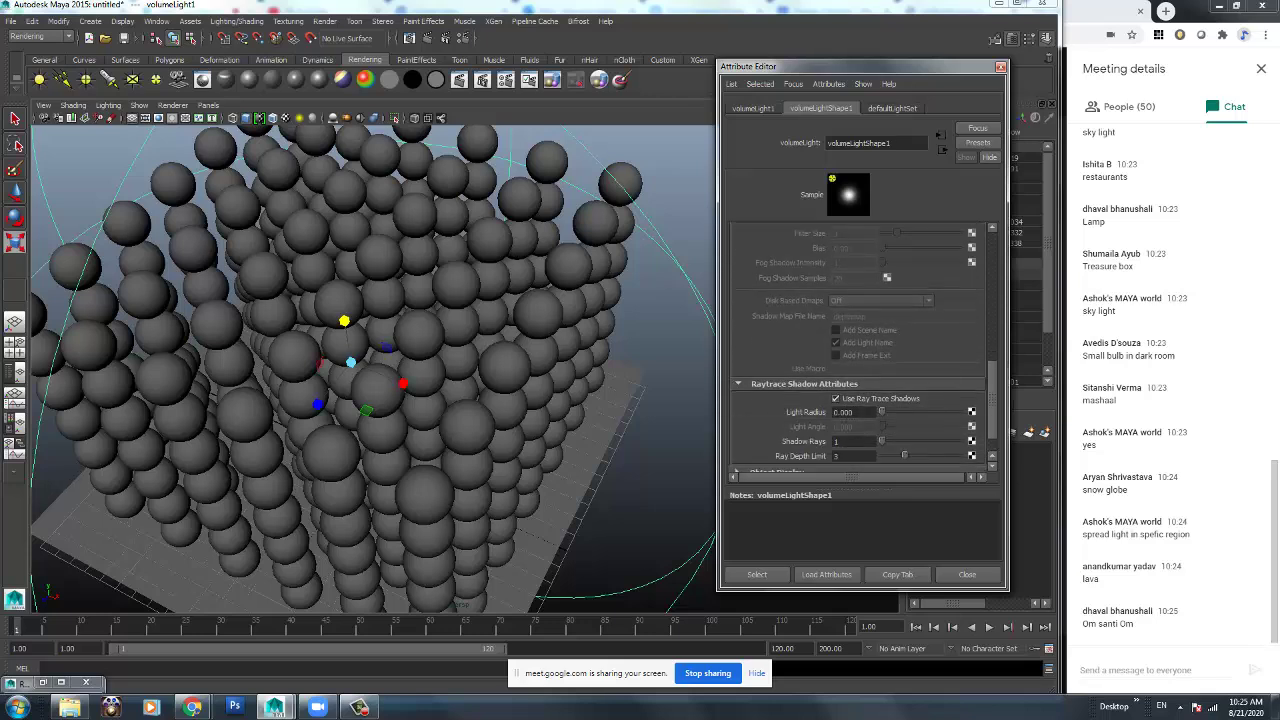
left_click(463, 38)
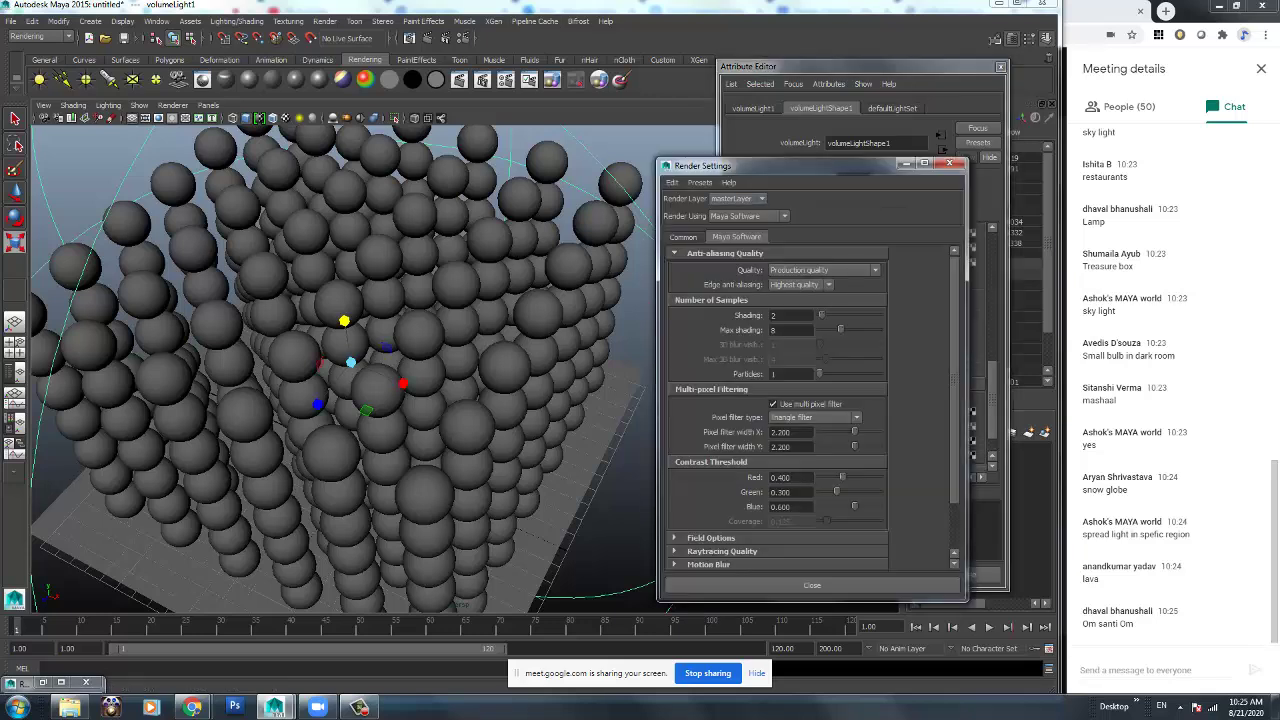
scroll(810, 410, "down", 2)
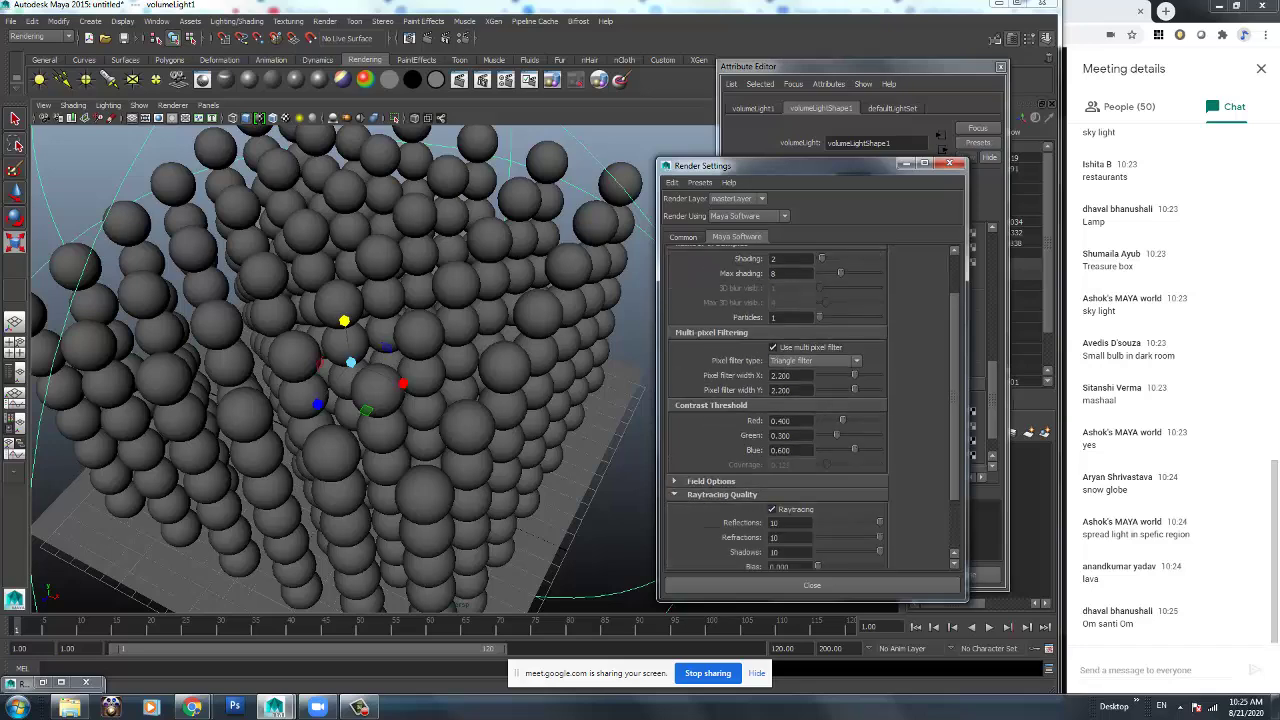
left_click(906, 163)
Render a test frame of the spheres and set the dark green result aside.
left_click_drag(400, 300, 500, 280, "alt")
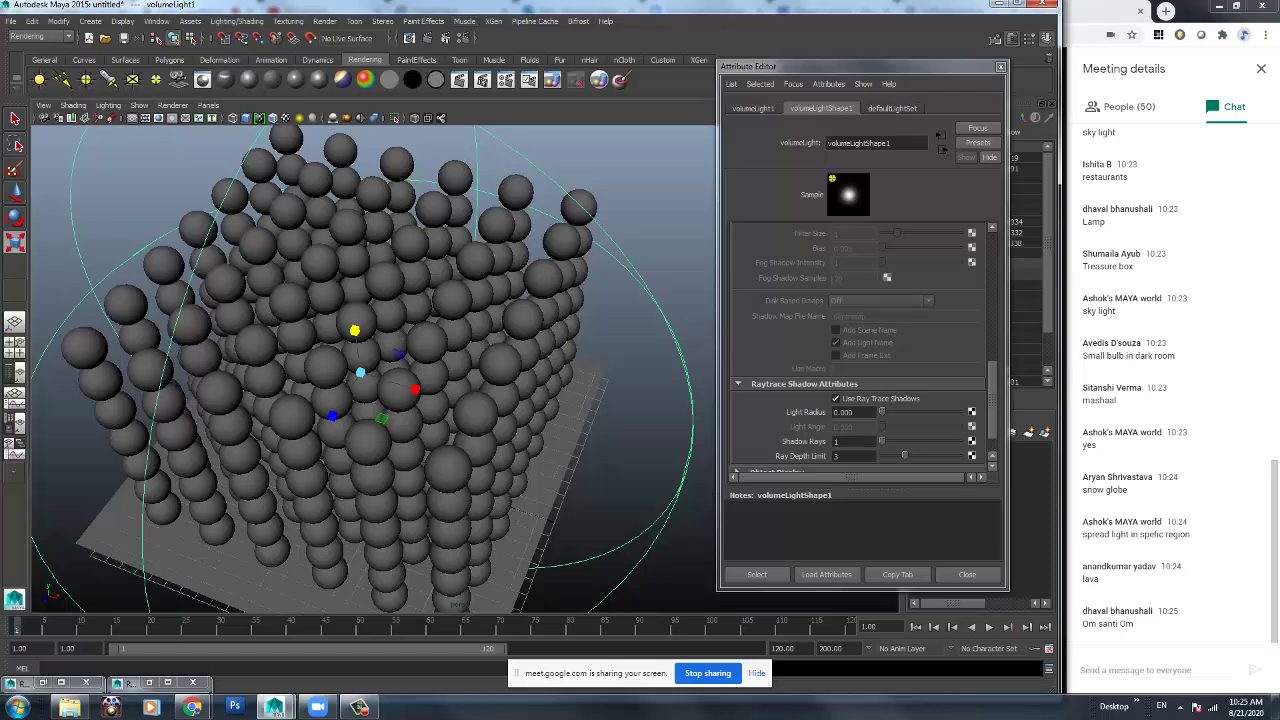
left_click(427, 38)
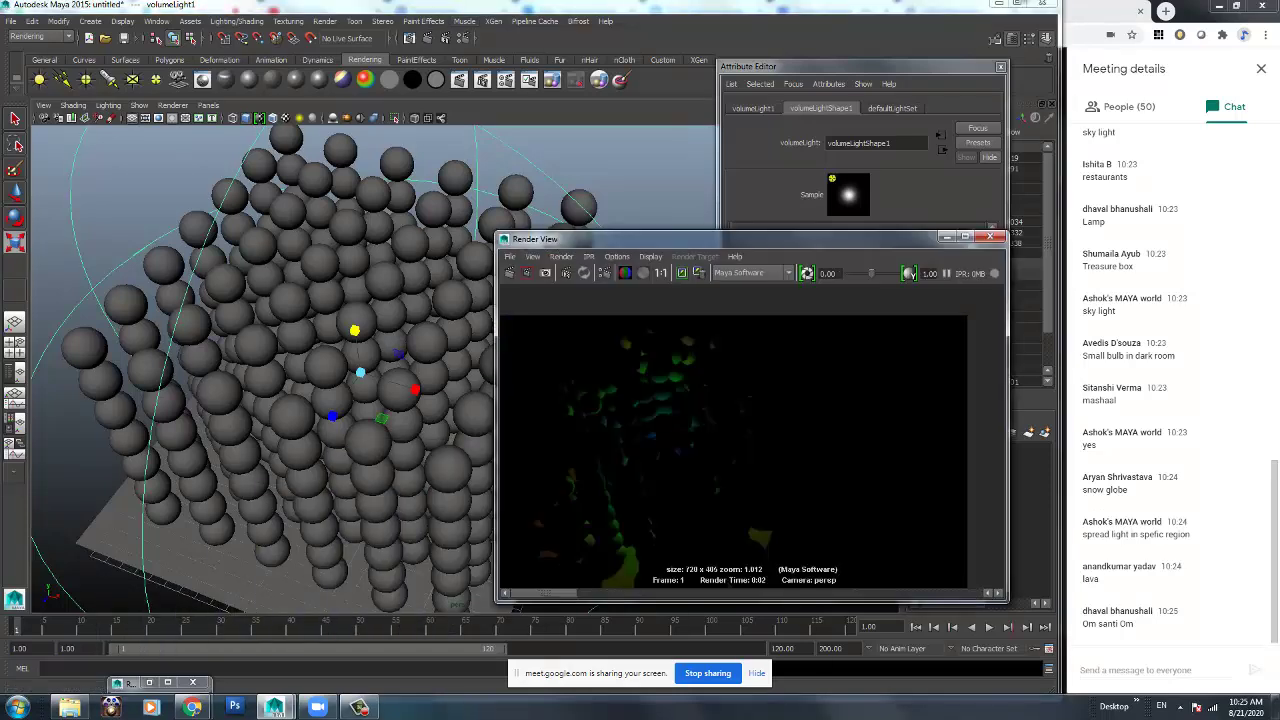
scroll(742, 455, "down", 2)
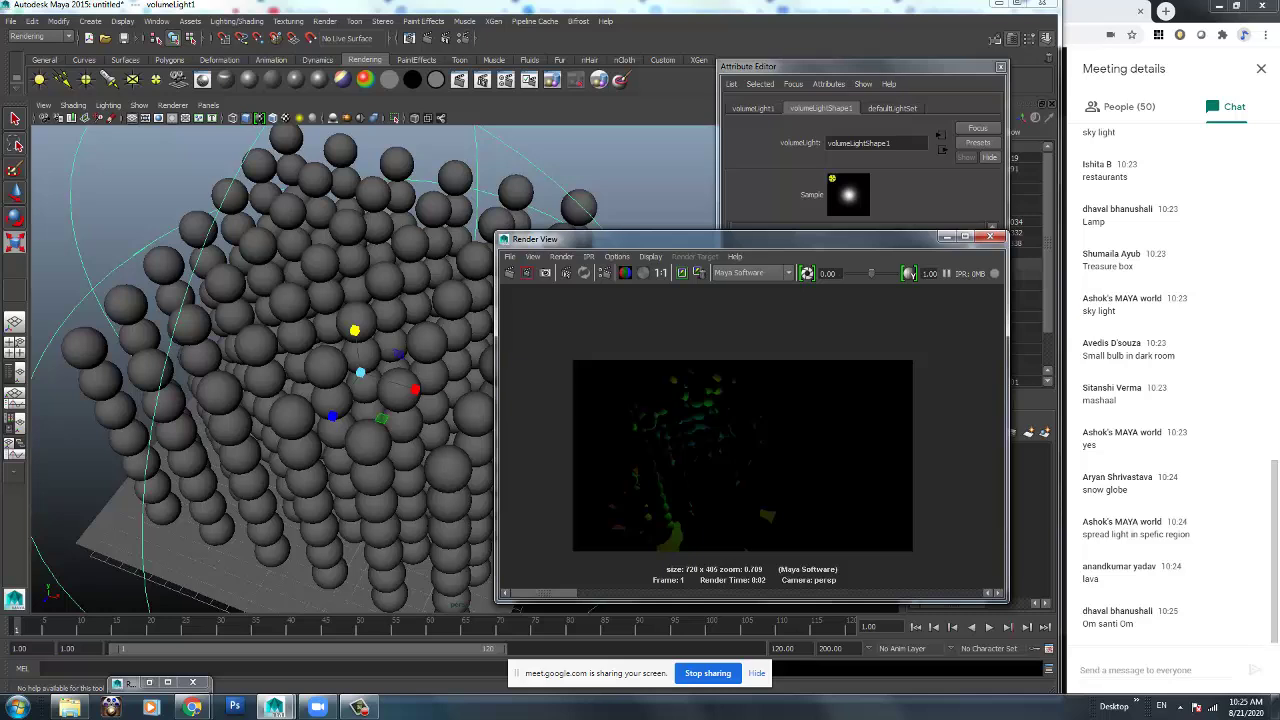
left_click(946, 237)
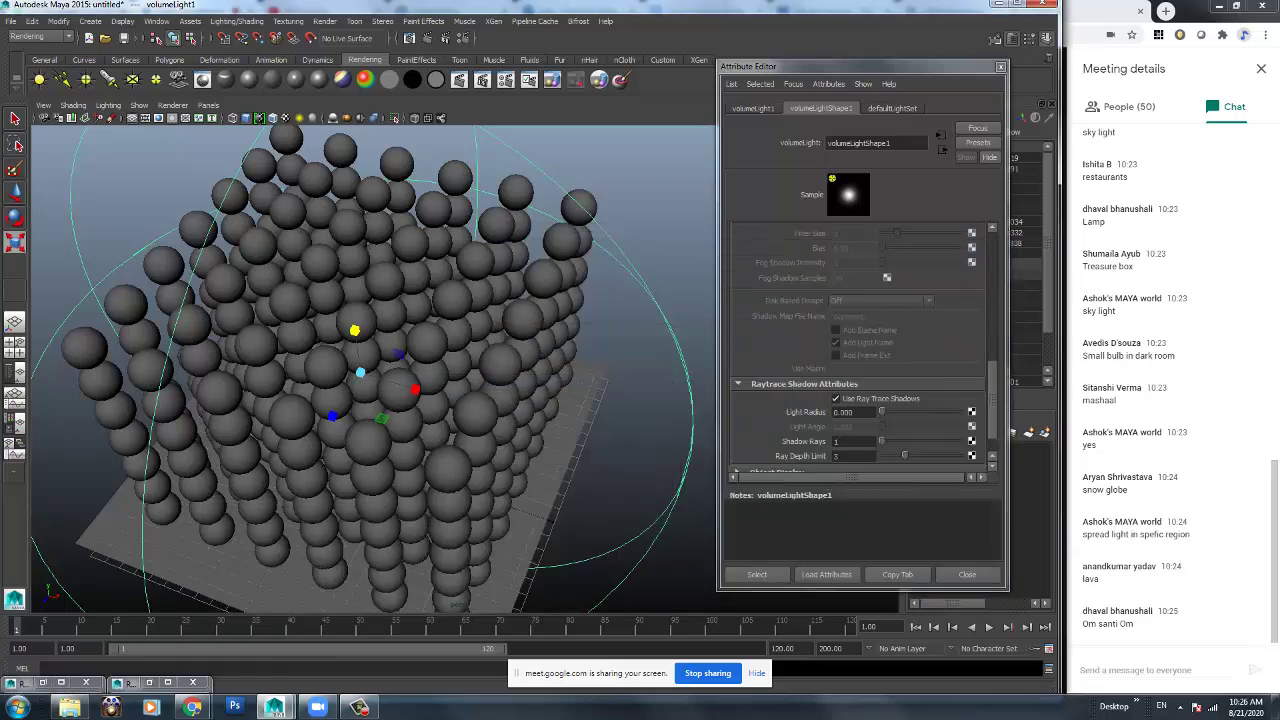
Give the volume light 10 shadow rays and Light Radius 5, then re-render.
left_click(843, 412)
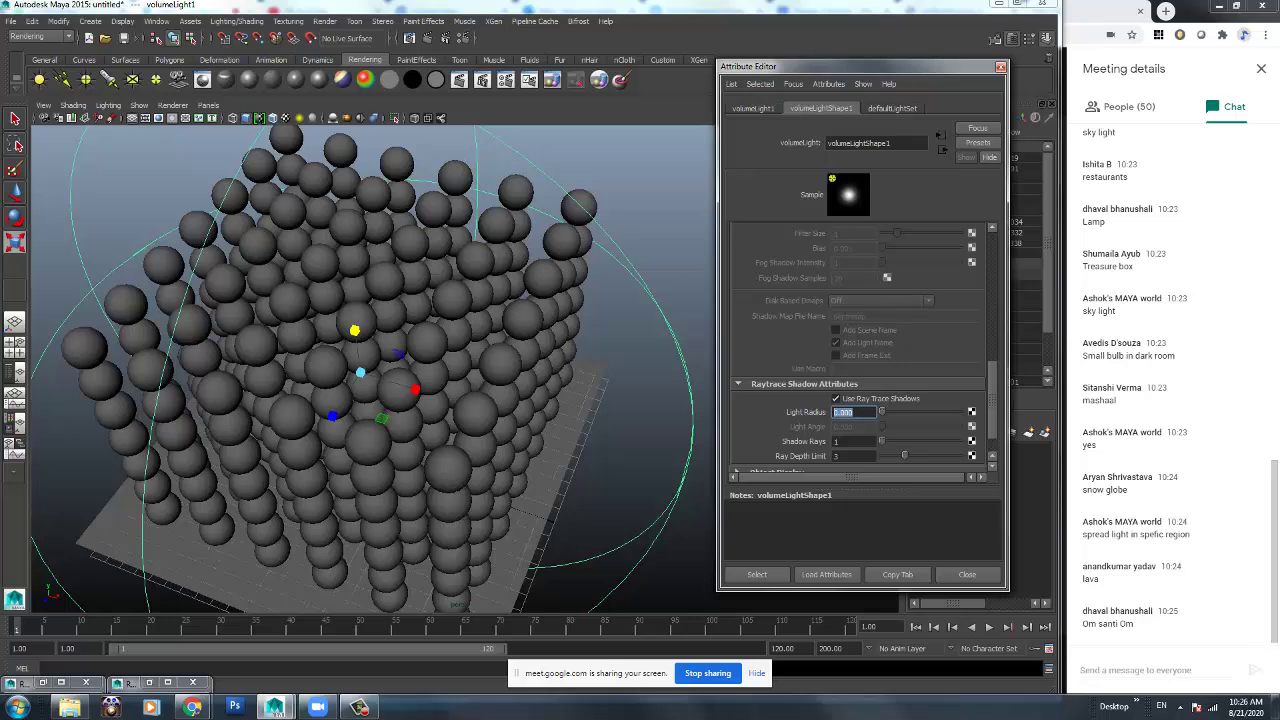
type("10")
key("Tab")
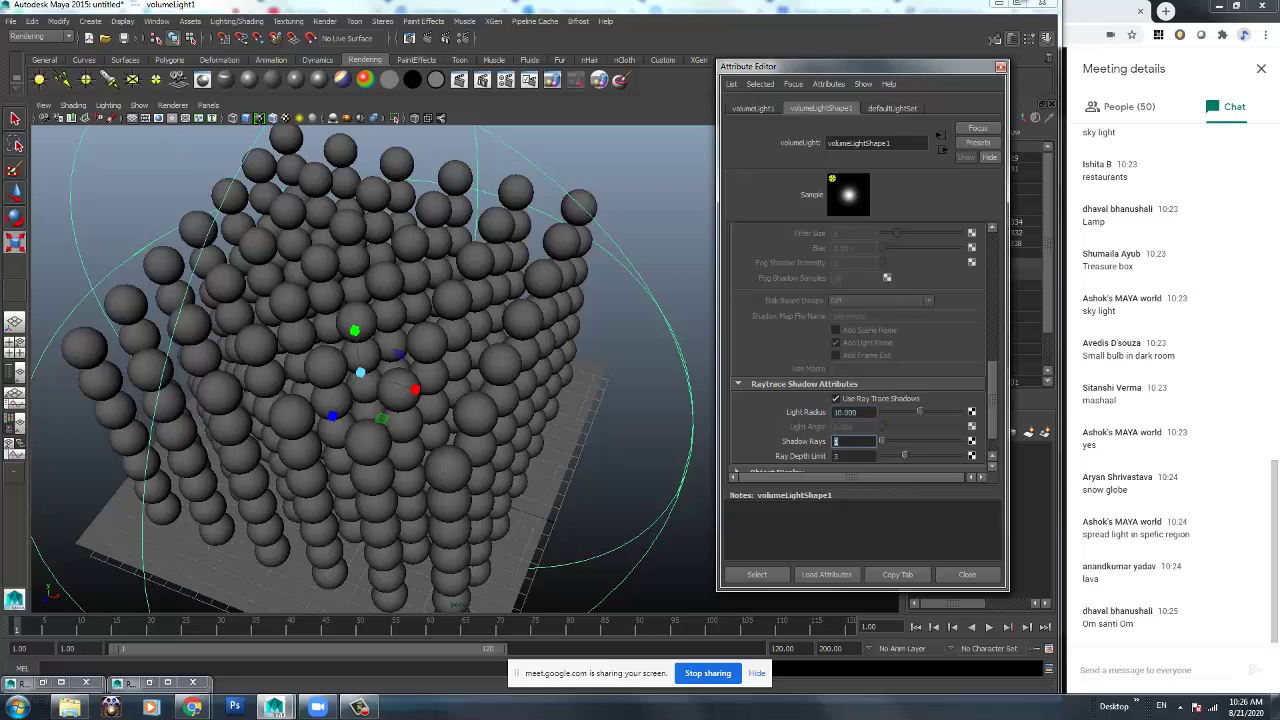
type("10")
key("Tab")
key("shift+Tab")
key("shift+Tab")
type("5")
key("Return")
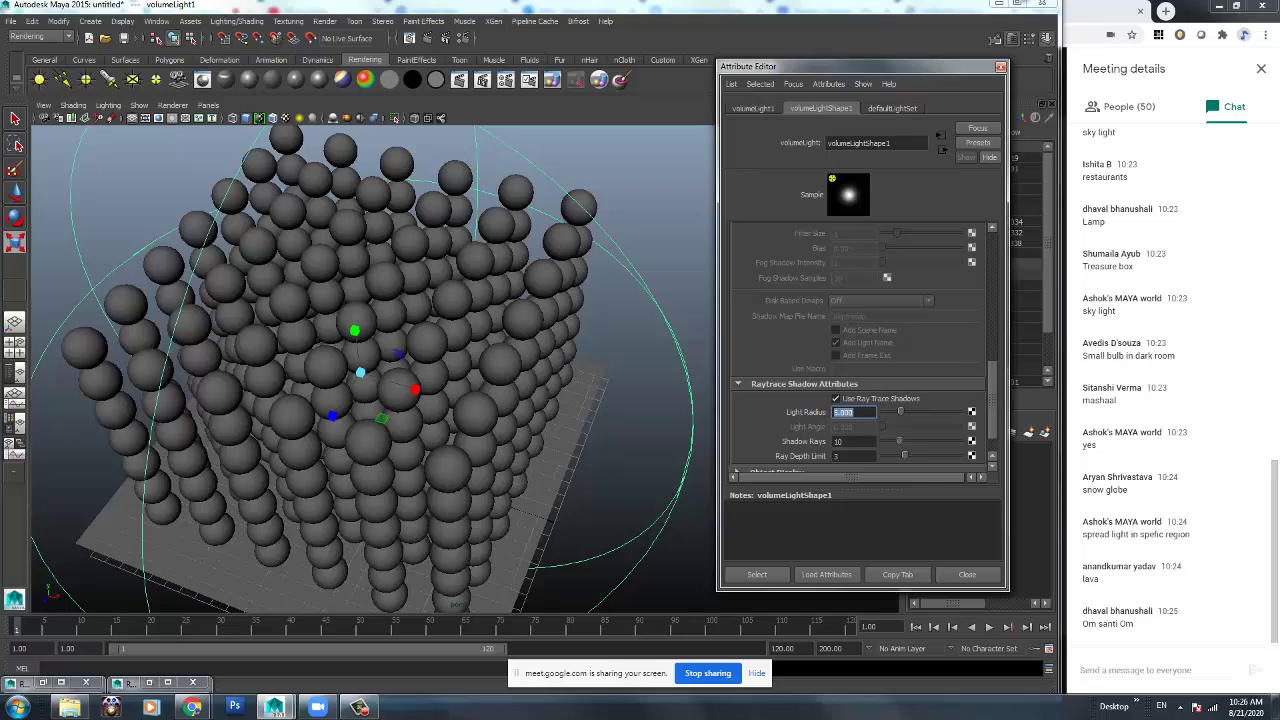
left_click(409, 38)
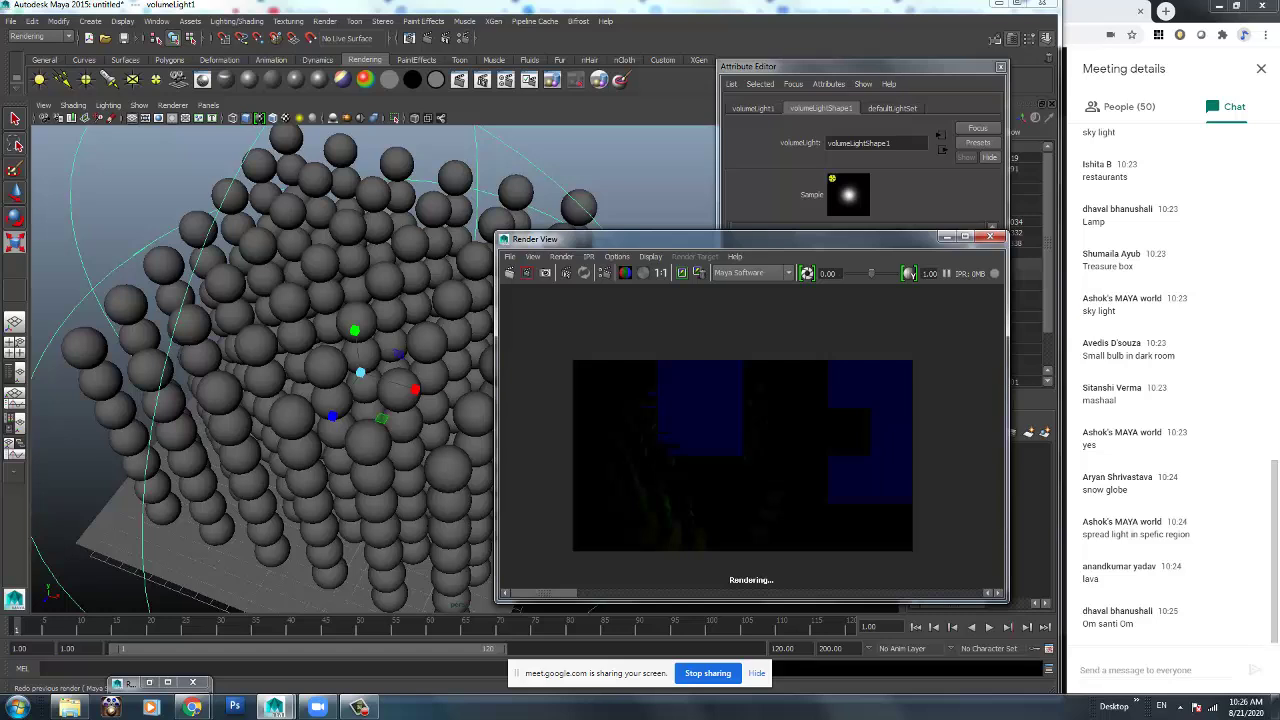
Set the volume light's Intensity to 5.
left_click_drag(680, 239, 349, 222)
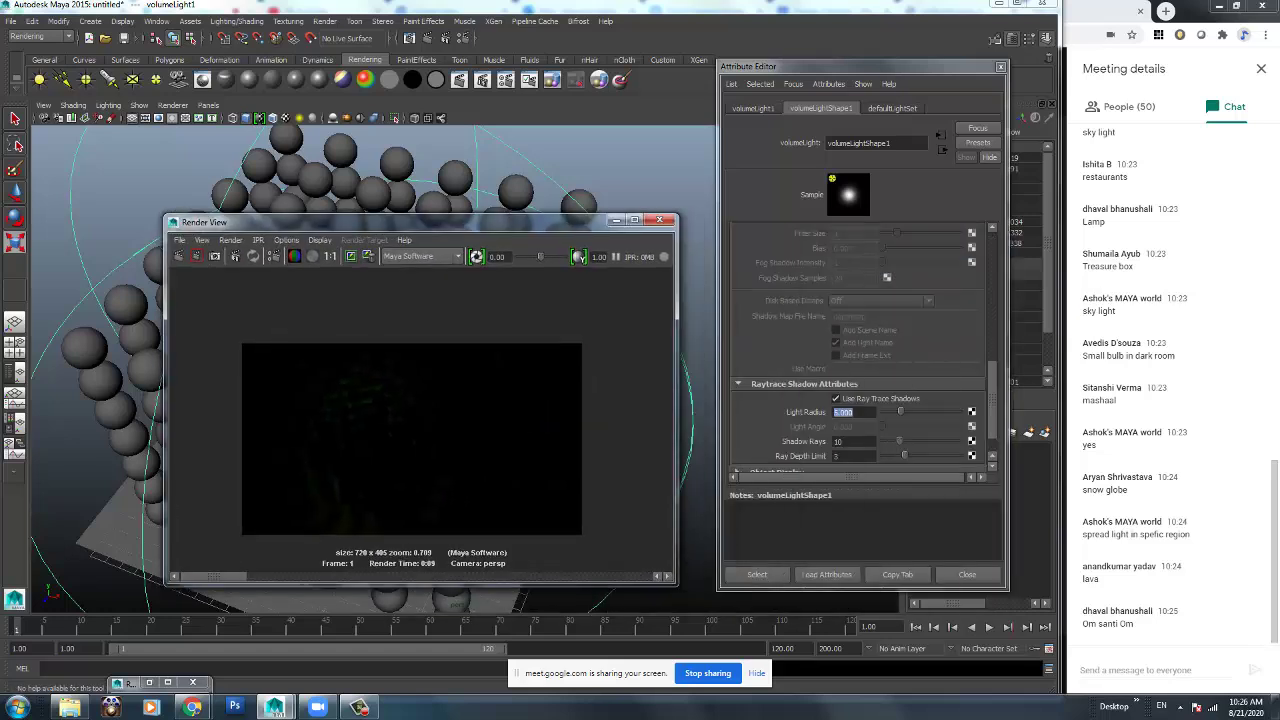
left_click_drag(992, 400, 992, 264)
double_click(843, 275)
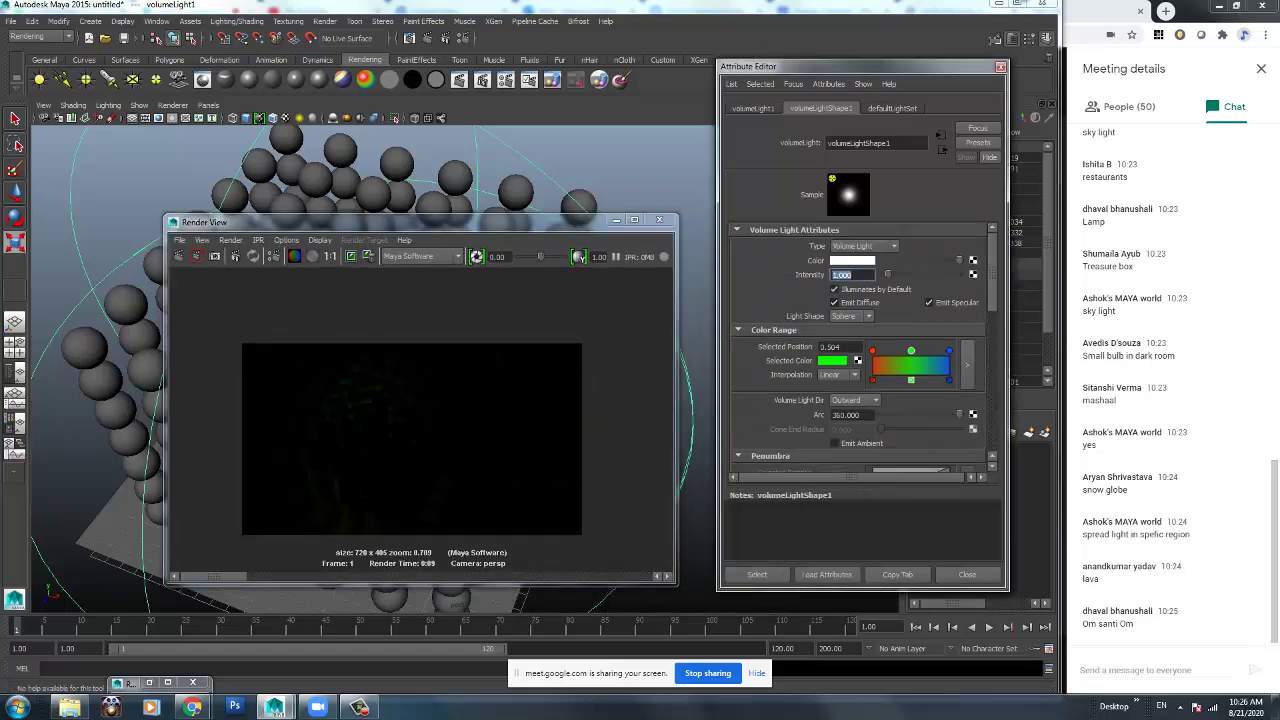
type("5")
key("Return")
Render the frame again with the brighter light, showing green-lit shadowed spheres.
left_click(194, 257)
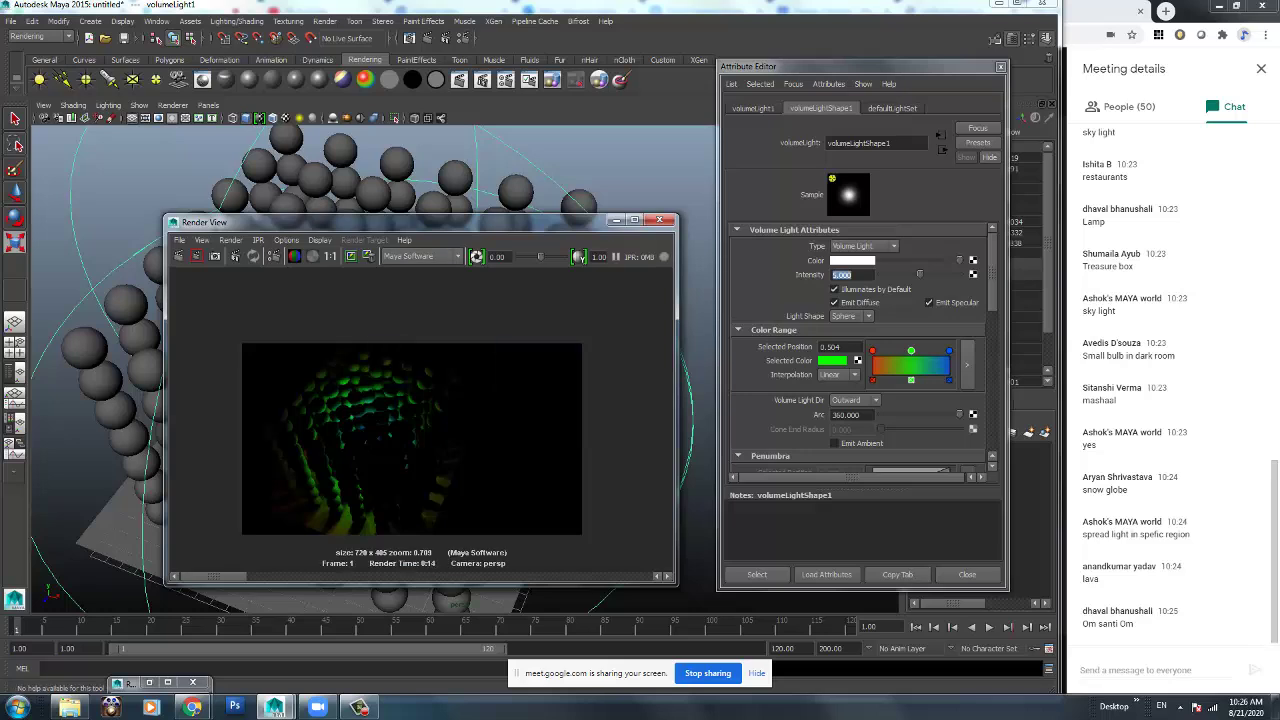
left_click_drag(420, 222, 439, 221)
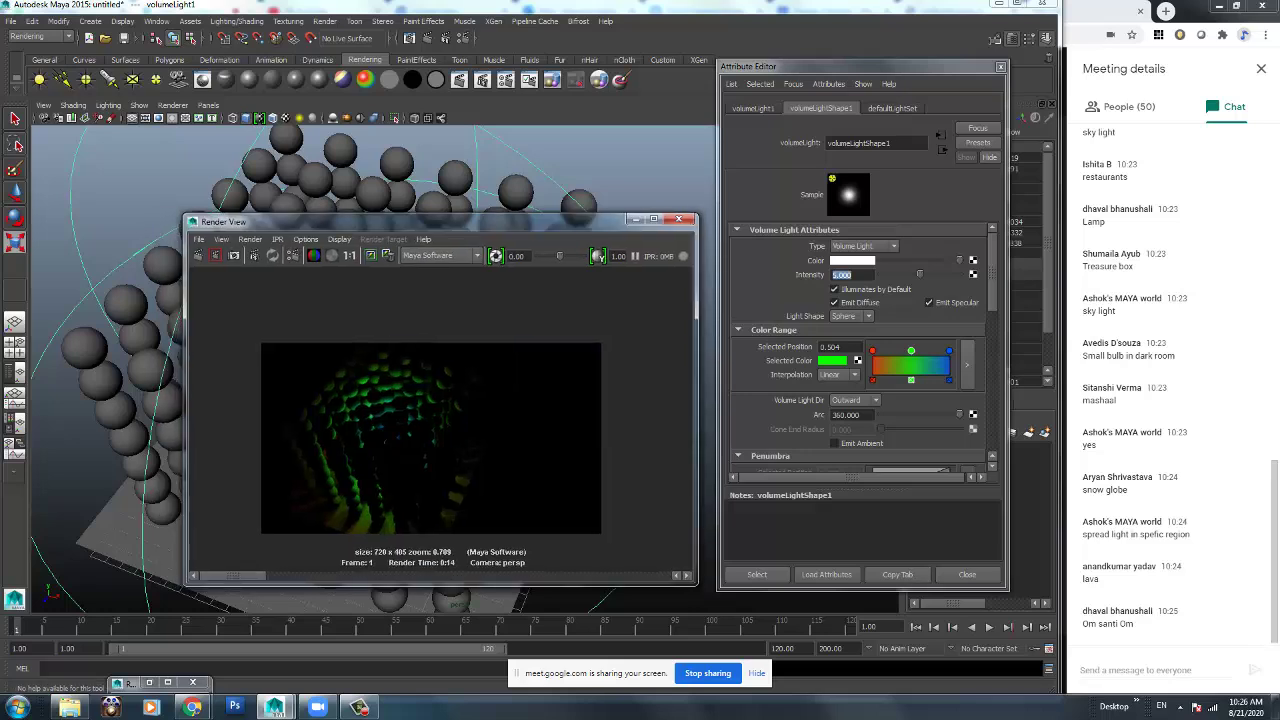
scroll(865, 346, "down", 3)
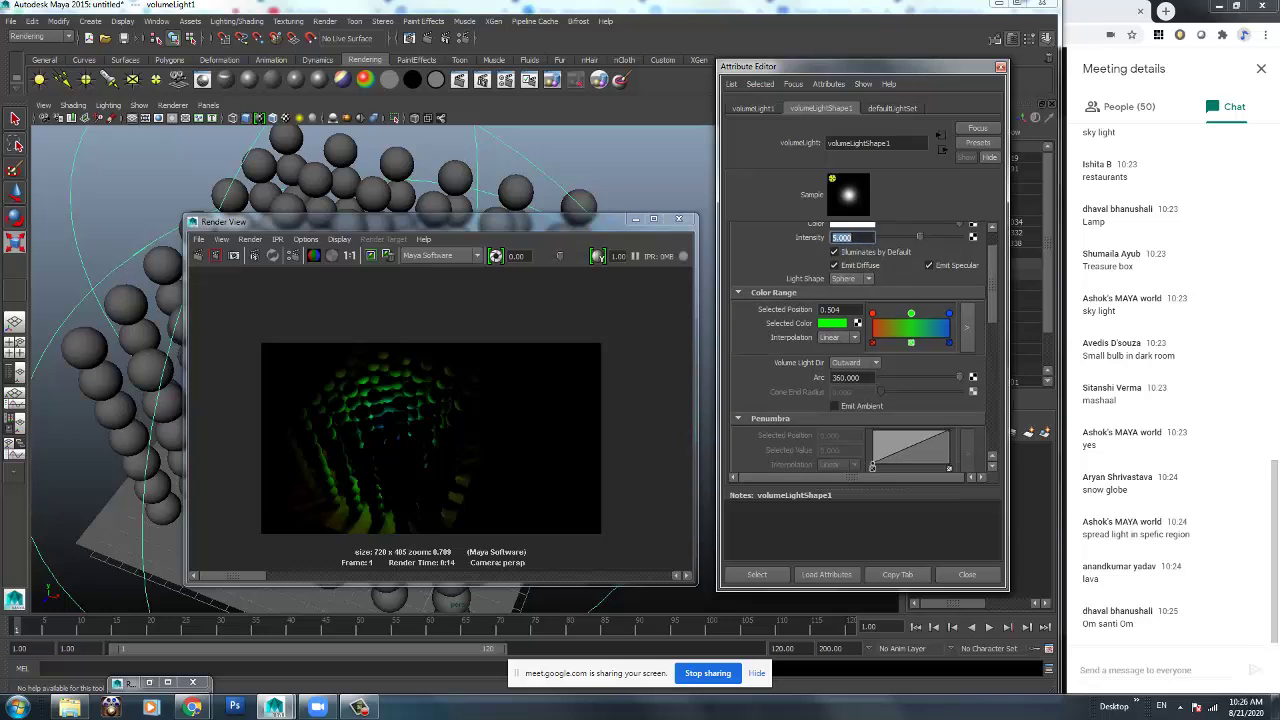
Orbit, pan and zoom around the sphere grid to inspect the volume light.
left_click(853, 362)
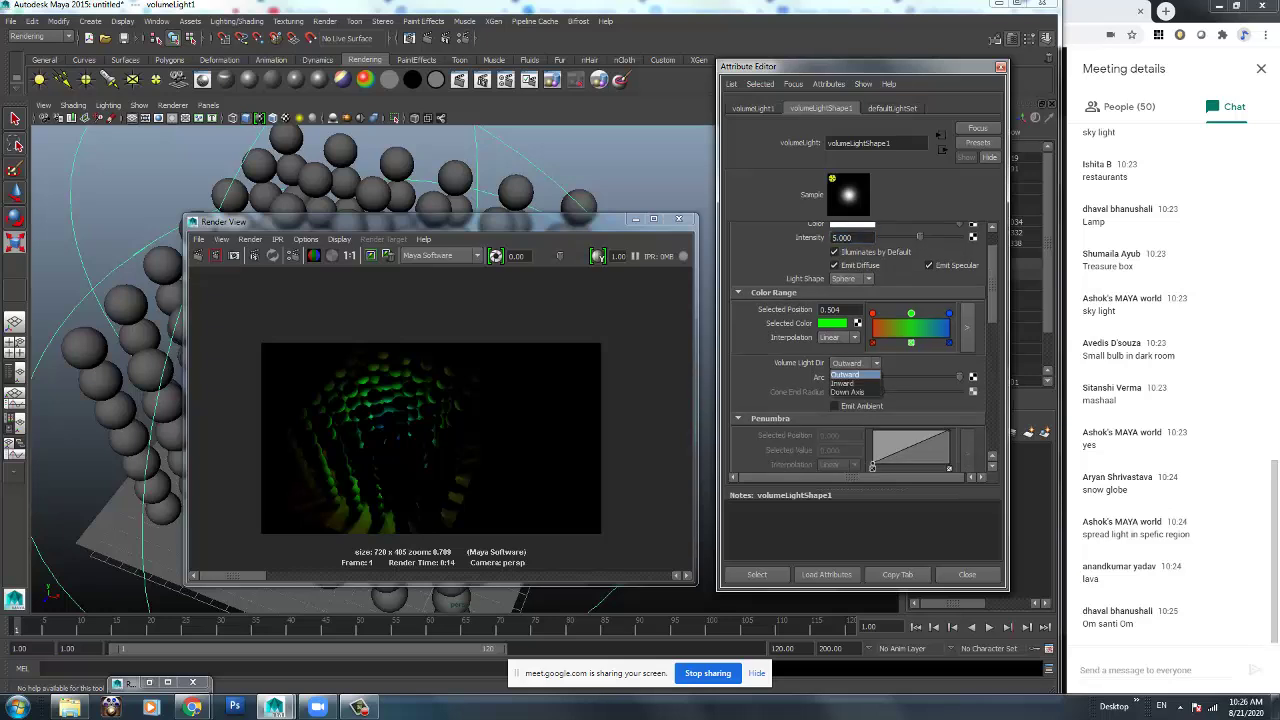
left_click(848, 374)
left_click_drag(400, 222, 628, 237)
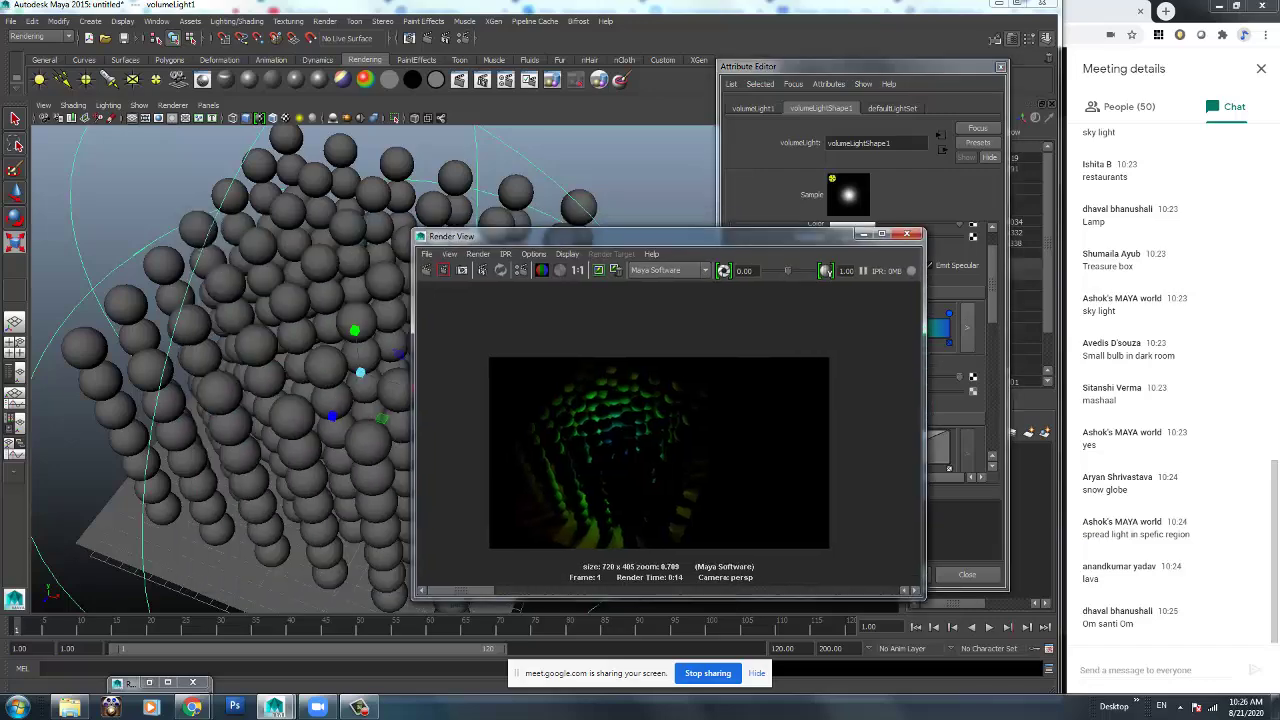
left_click_drag(270, 340, 335, 365, "alt")
middle_click_drag(370, 385, 235, 300, "alt")
right_click_drag(235, 300, 280, 315, "alt")
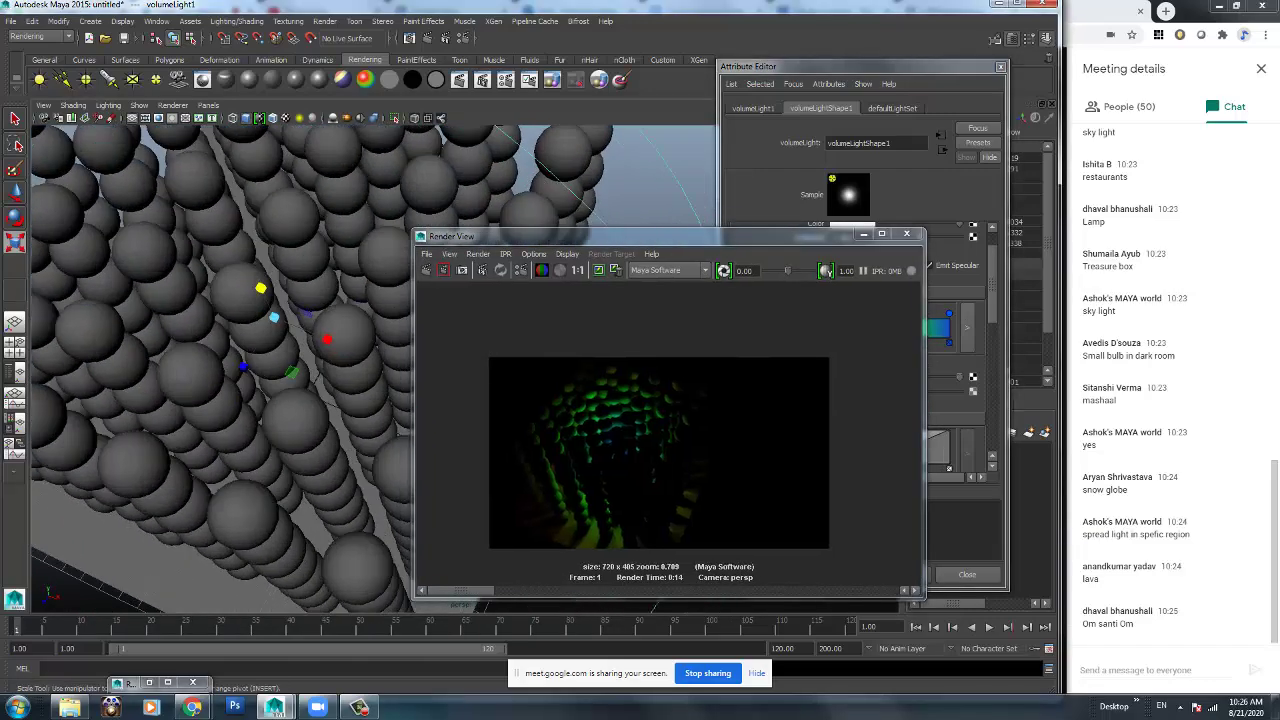
left_click_drag(280, 315, 392, 318, "alt")
left_click_drag(300, 350, 350, 324, "alt")
middle_click_drag(280, 380, 348, 341, "alt")
left_click_drag(580, 606, 601, 606, "alt")
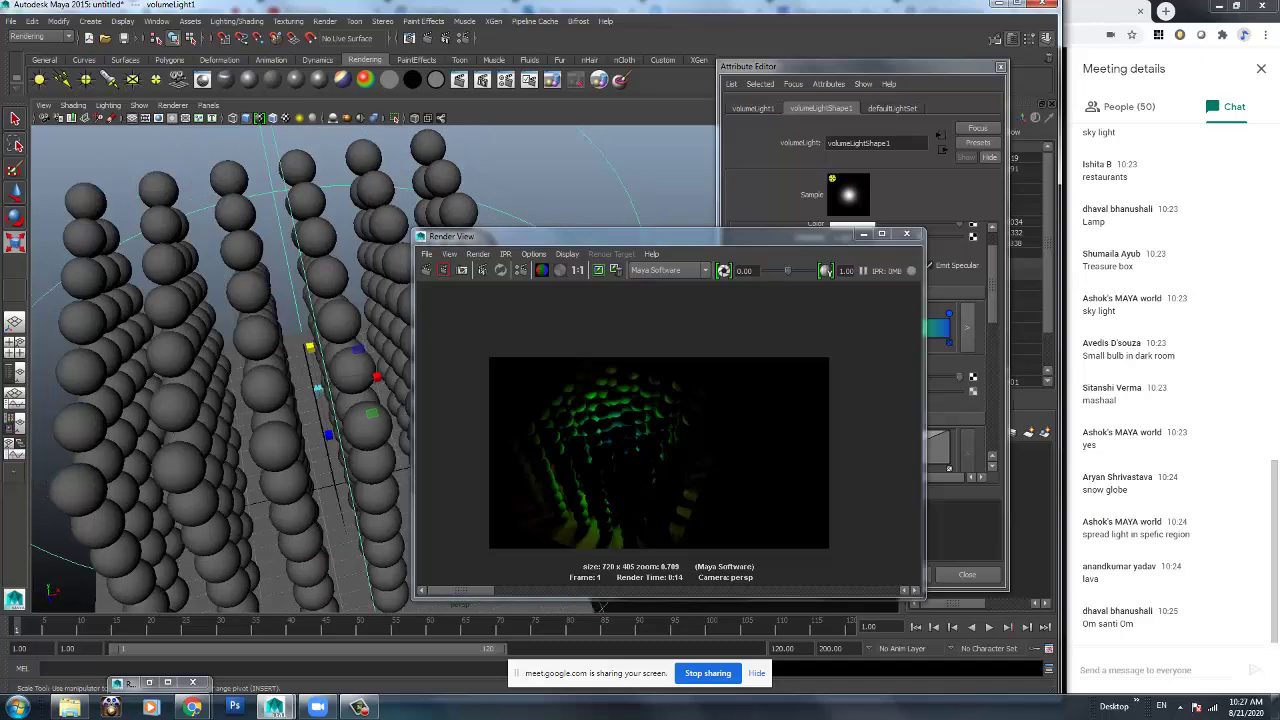
left_click_drag(600, 236, 525, 68)
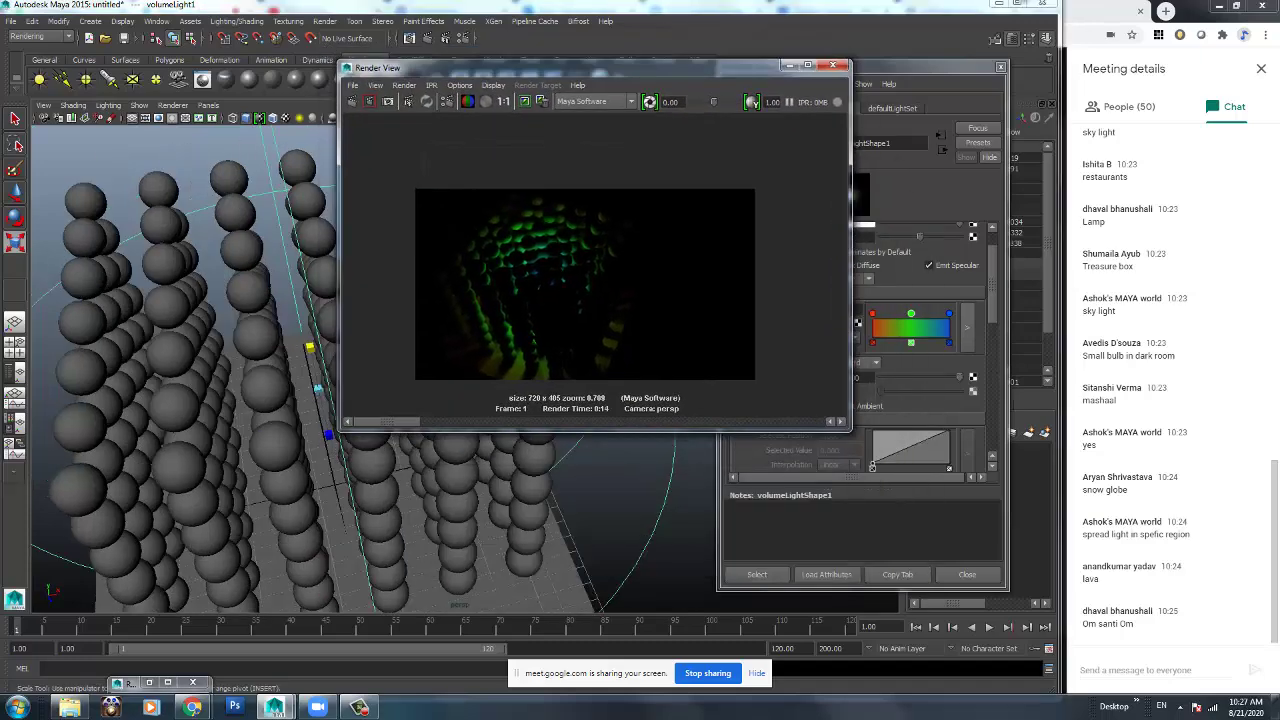
right_click_drag(300, 450, 200, 450, "alt")
middle_click_drag(340, 450, 240, 475, "alt")
left_click_drag(240, 475, 256, 444, "alt")
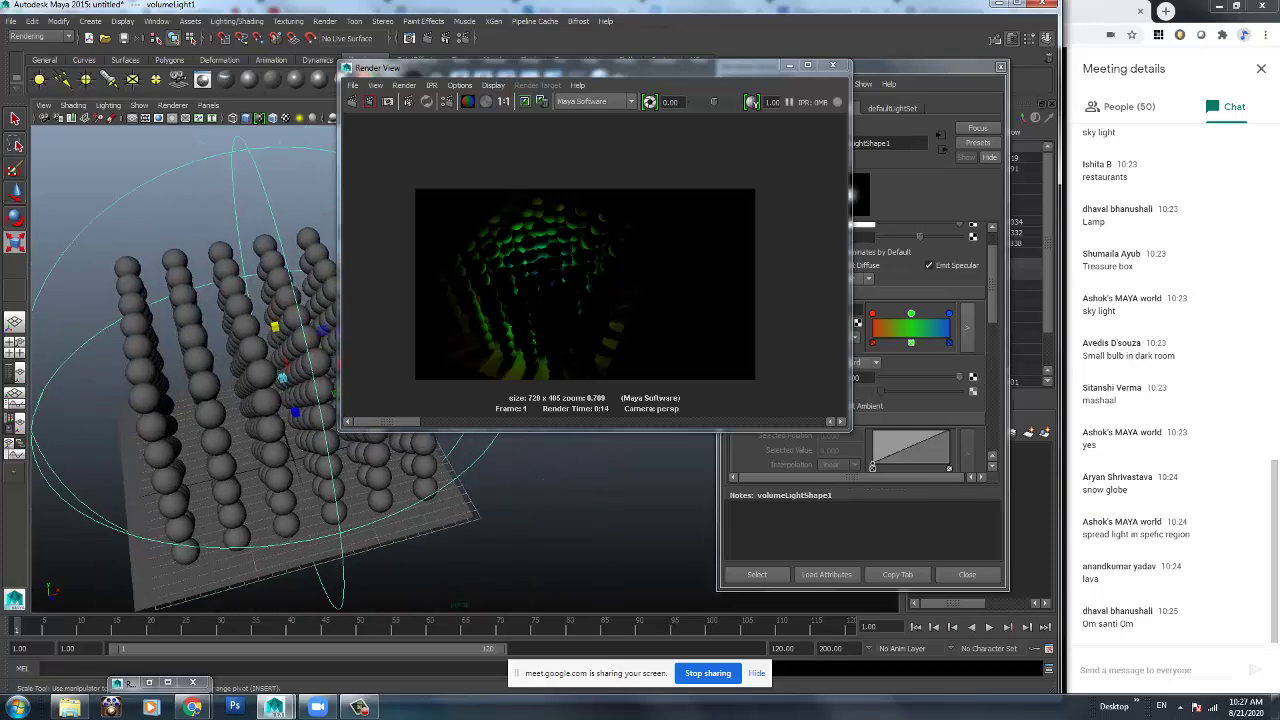
scroll(256, 444, "up", 2)
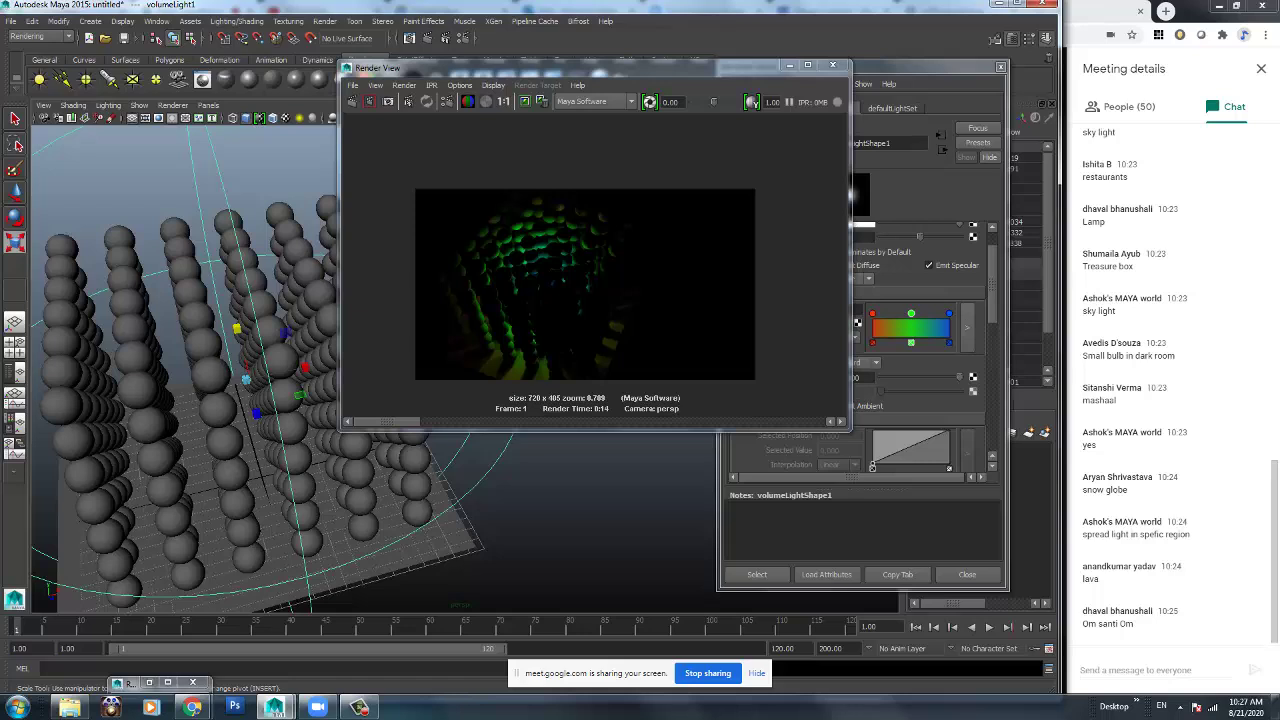
Set Volume Light Dir to Inward and keep the previous render for comparison.
left_click_drag(600, 68, 562, 72)
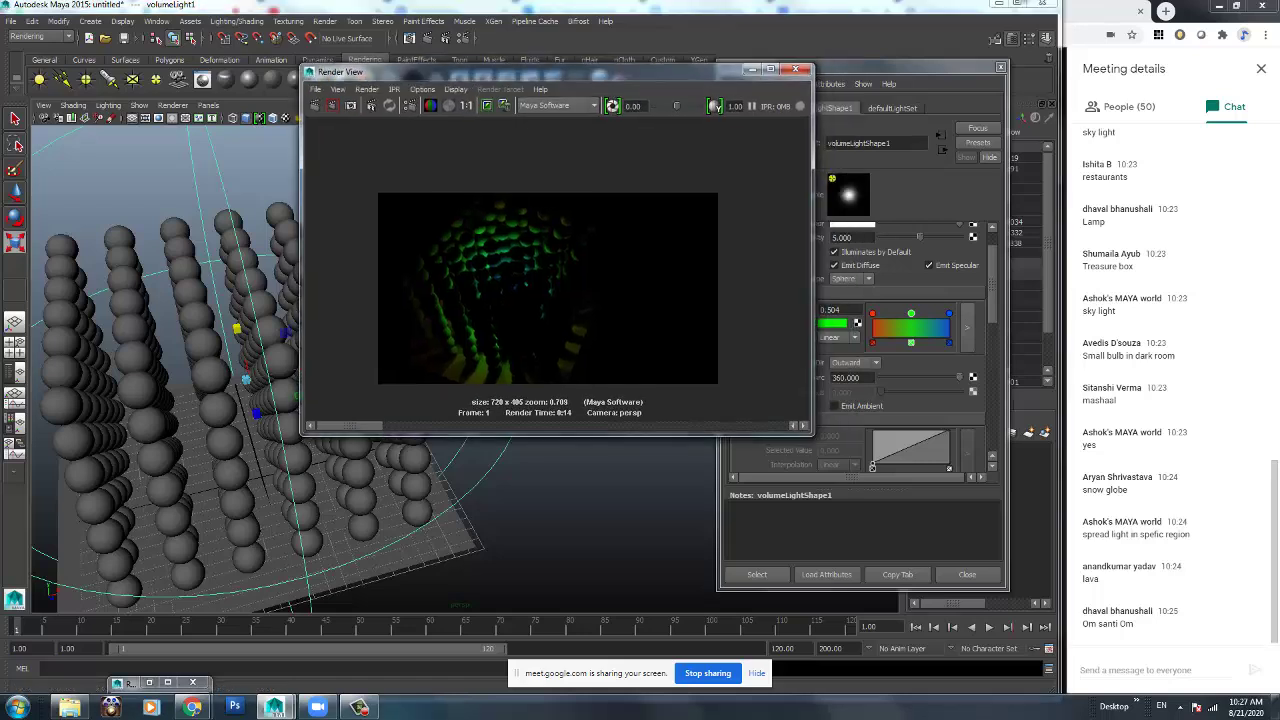
left_click(855, 363)
left_click(848, 383)
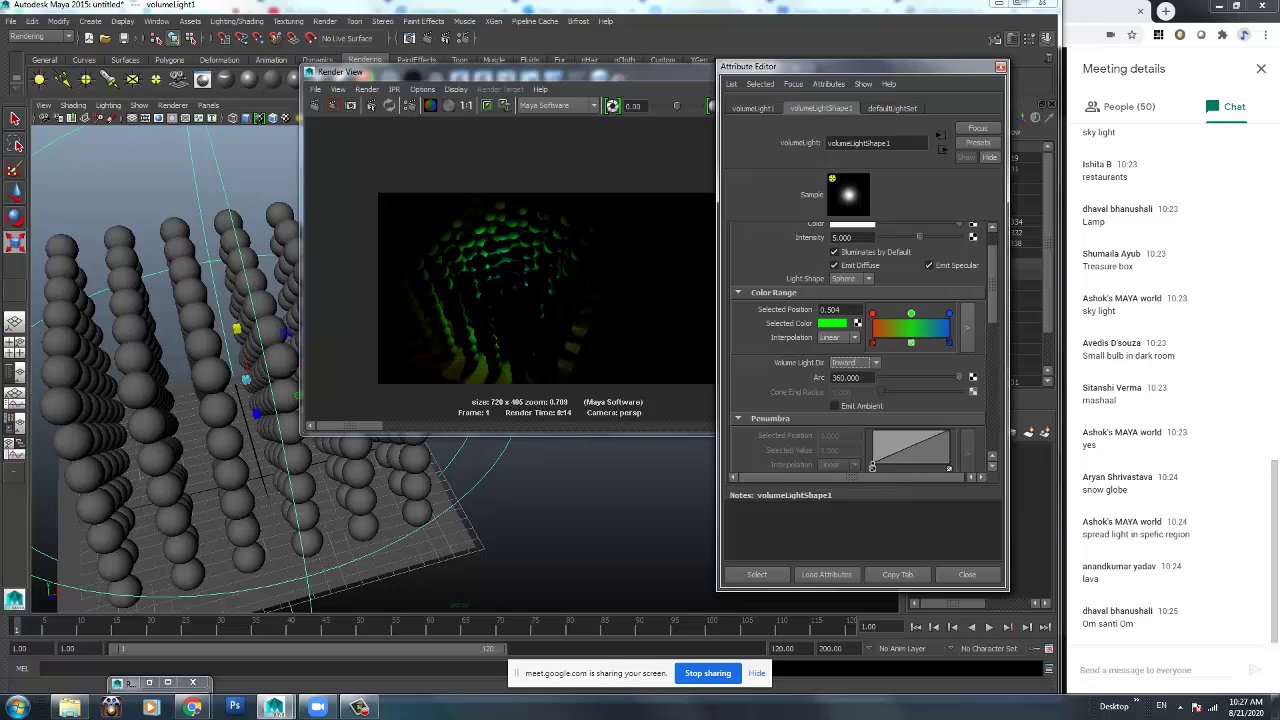
left_click(487, 105)
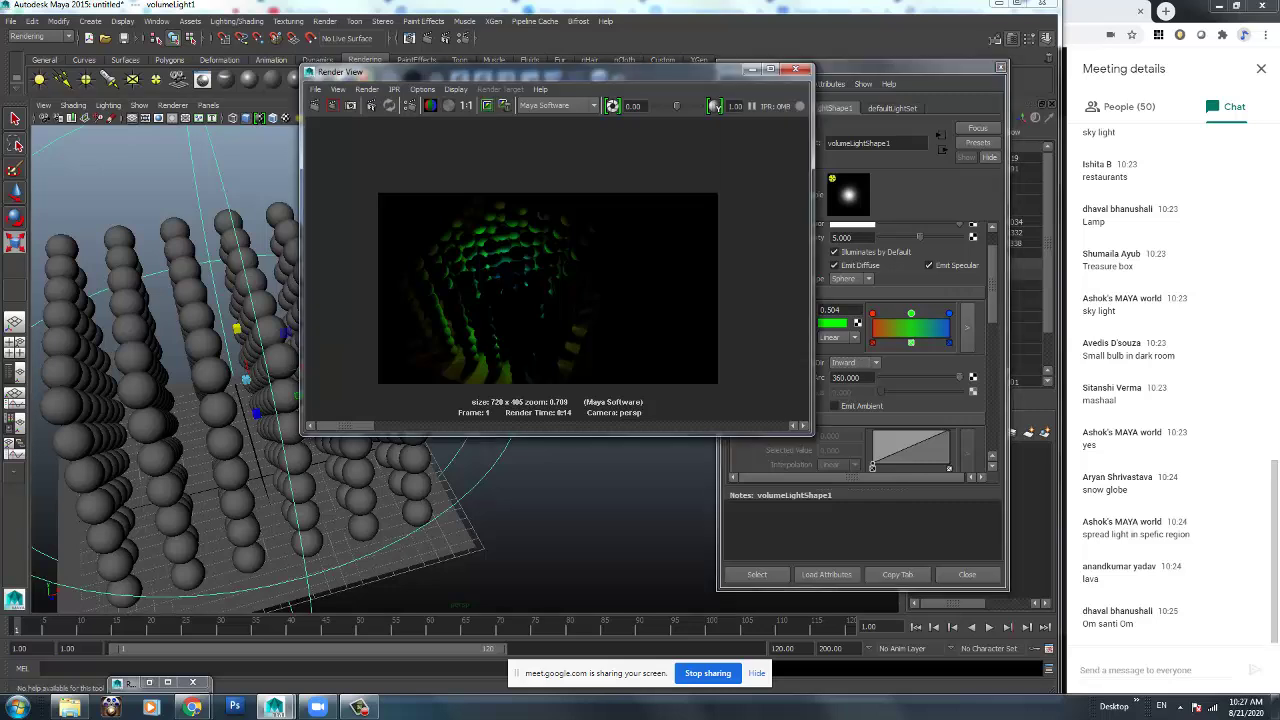
Zoom and pan the render image, then re-render with the Inward light direction.
scroll(547, 290, "up", 5)
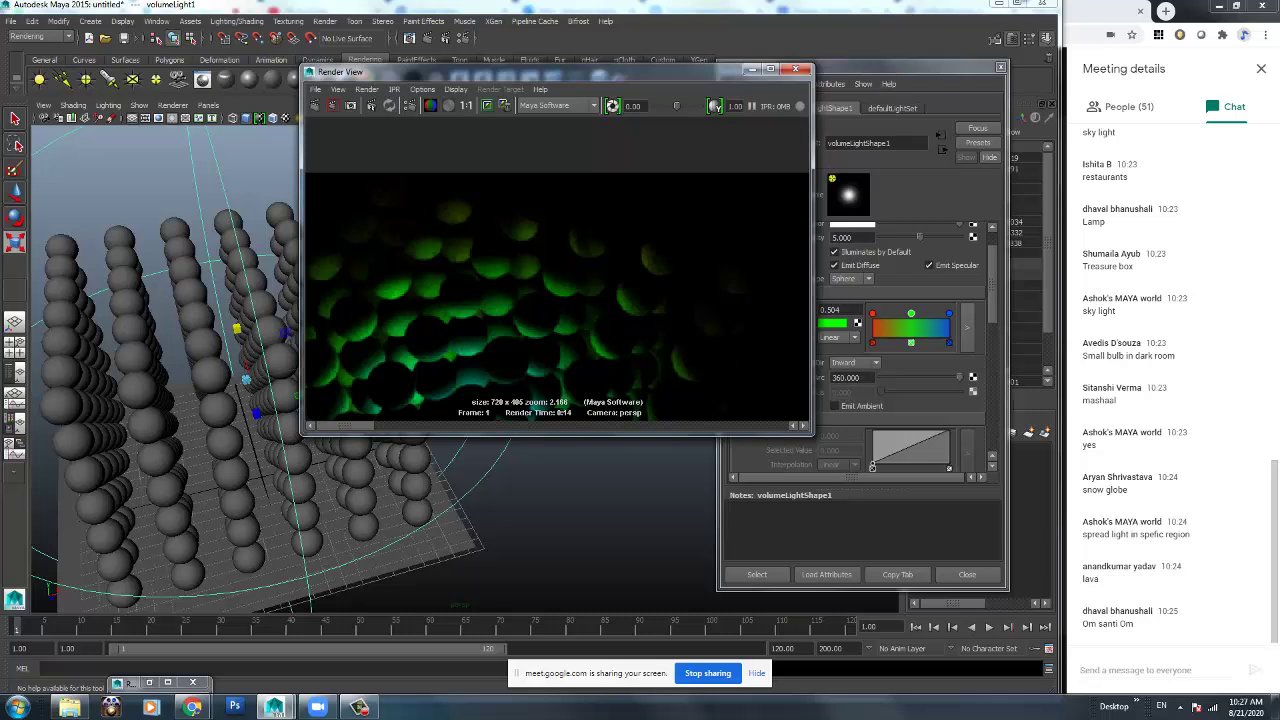
scroll(250, 400, "down", 5)
scroll(547, 290, "down", 5)
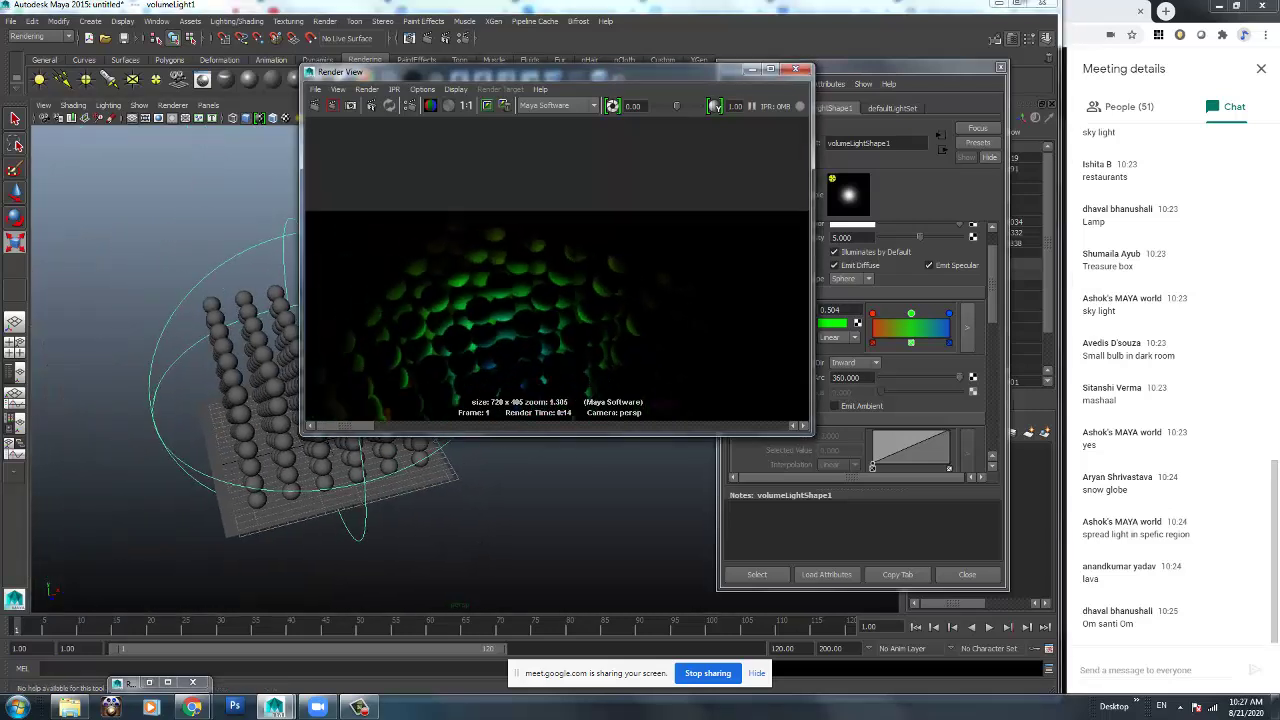
scroll(558, 290, "down", 1)
middle_click_drag(558, 330, 555, 270, "alt")
scroll(555, 270, "down", 2)
left_click_drag(560, 71, 586, 102)
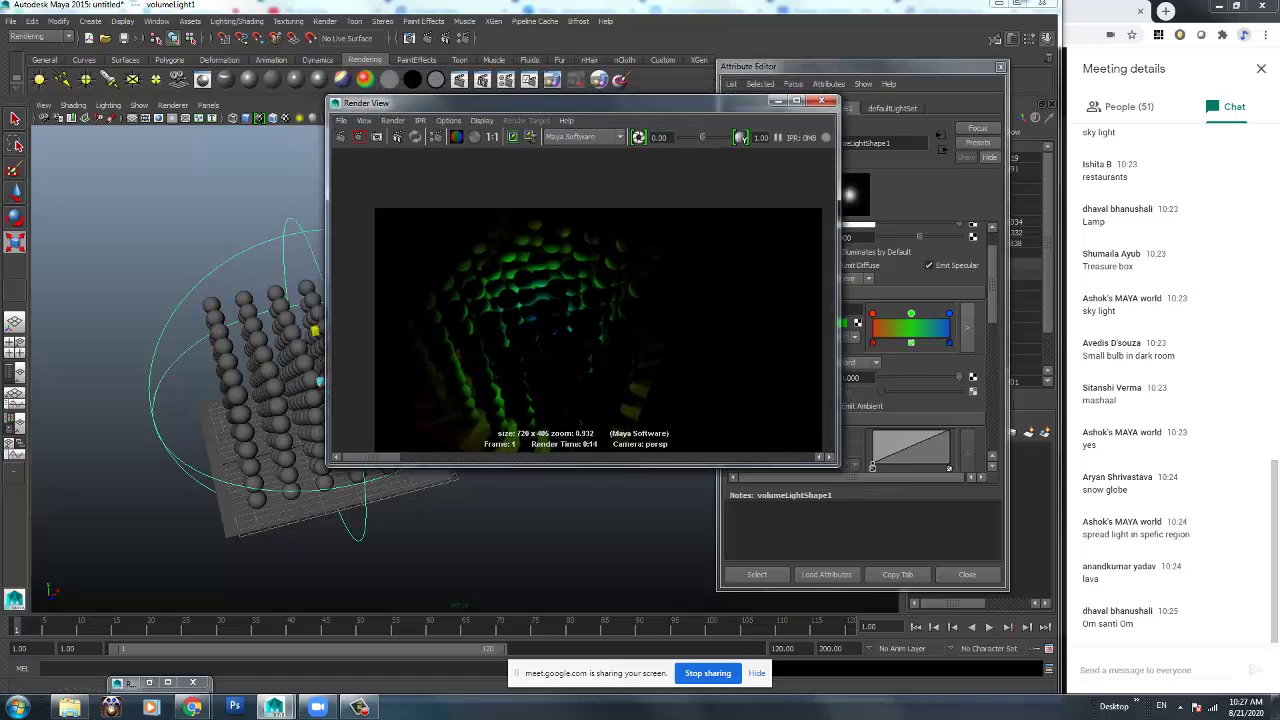
left_click(358, 136)
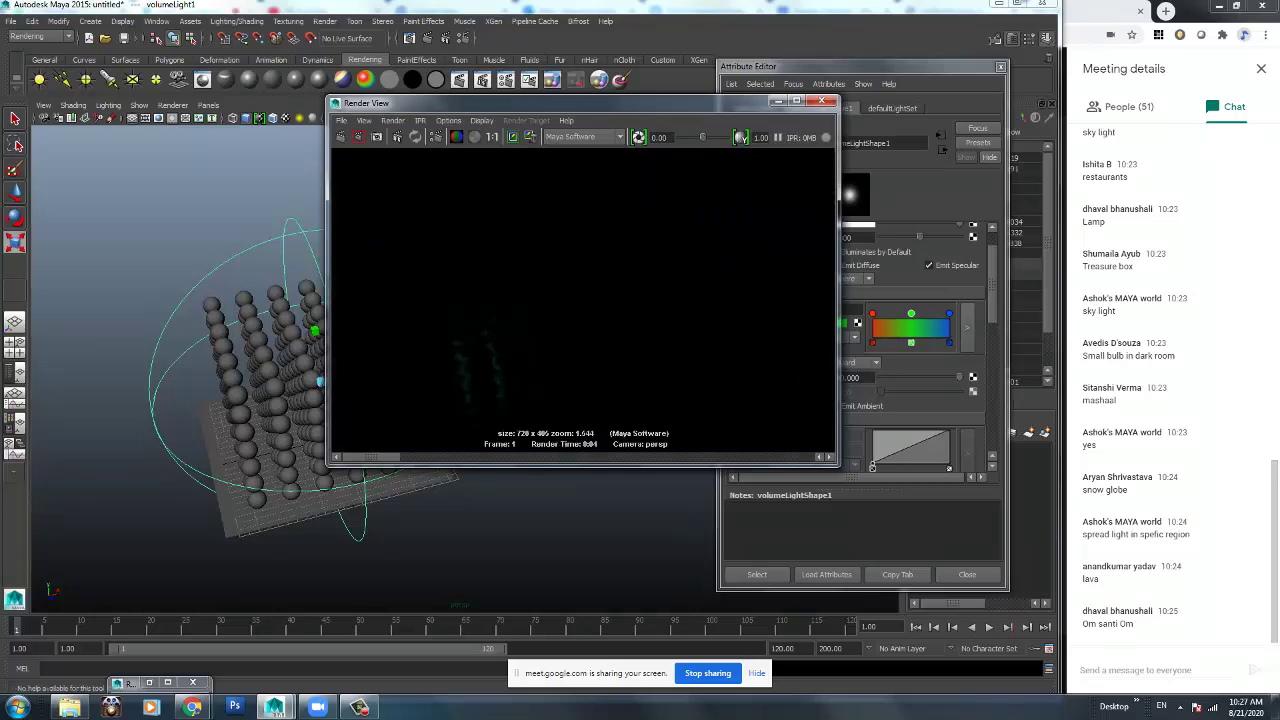
scroll(585, 300, "up", 2)
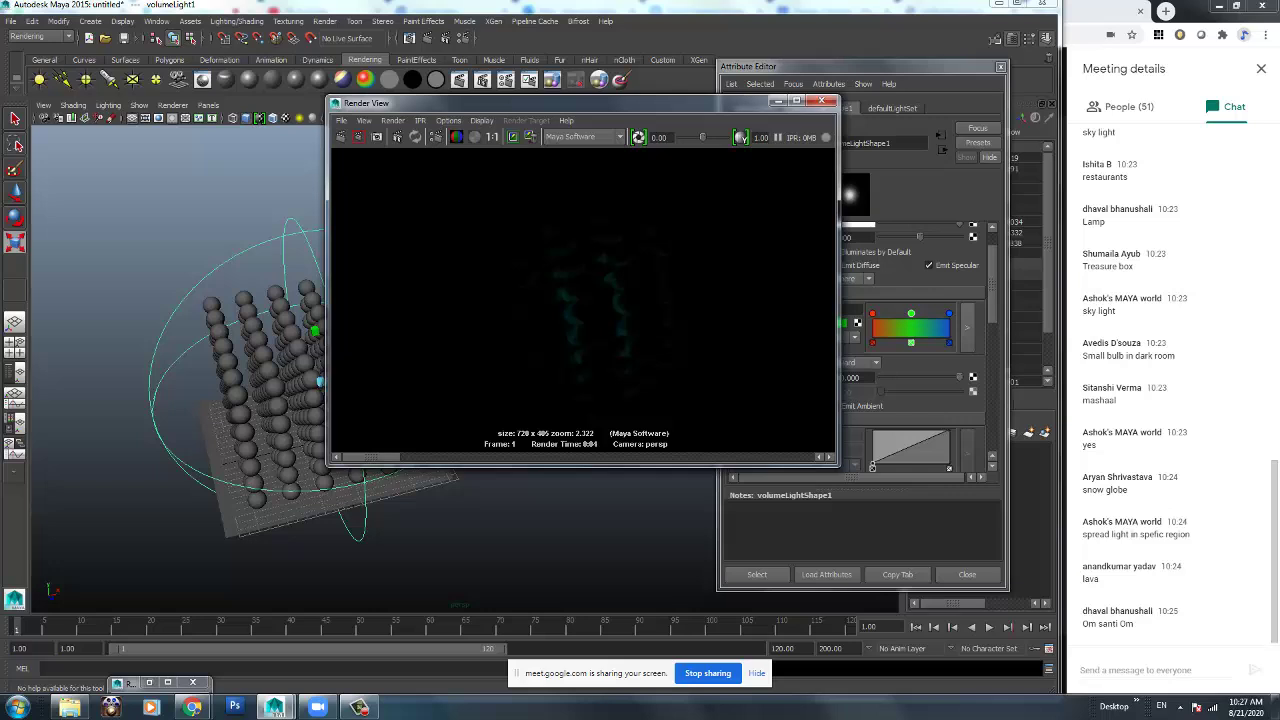
scroll(585, 300, "down", 2)
left_click(900, 400)
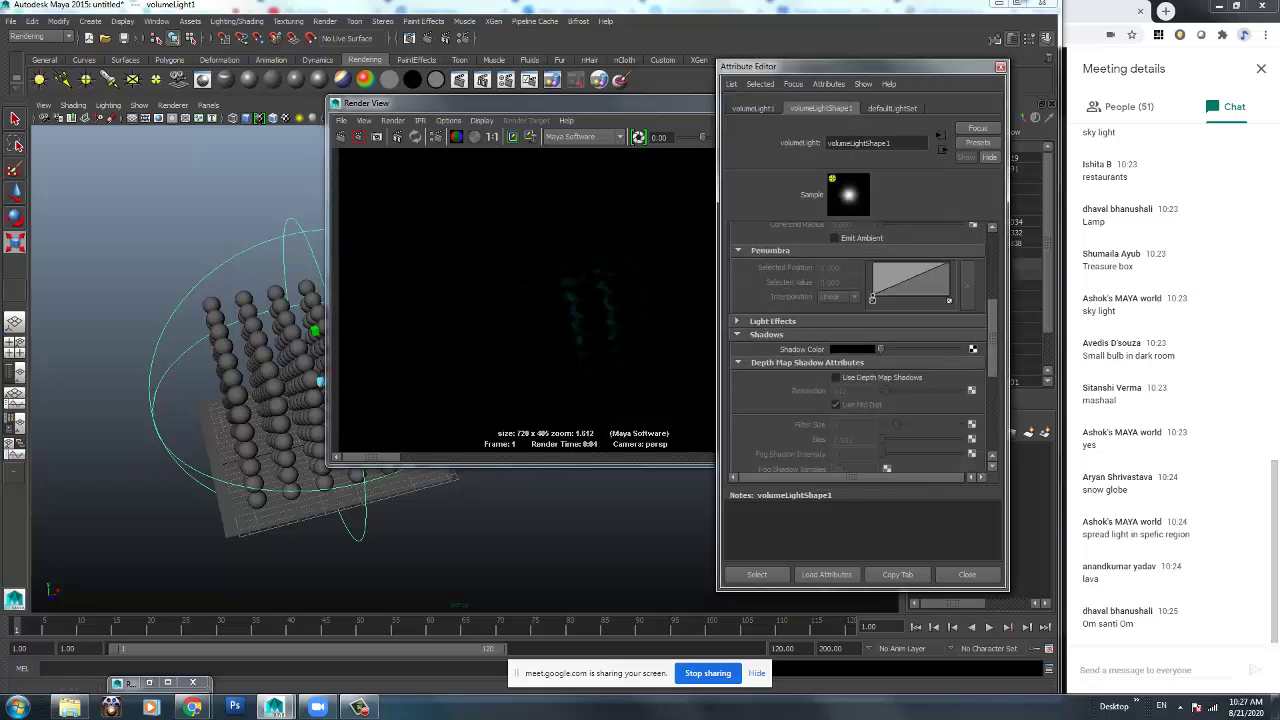
scroll(860, 350, "down", 5)
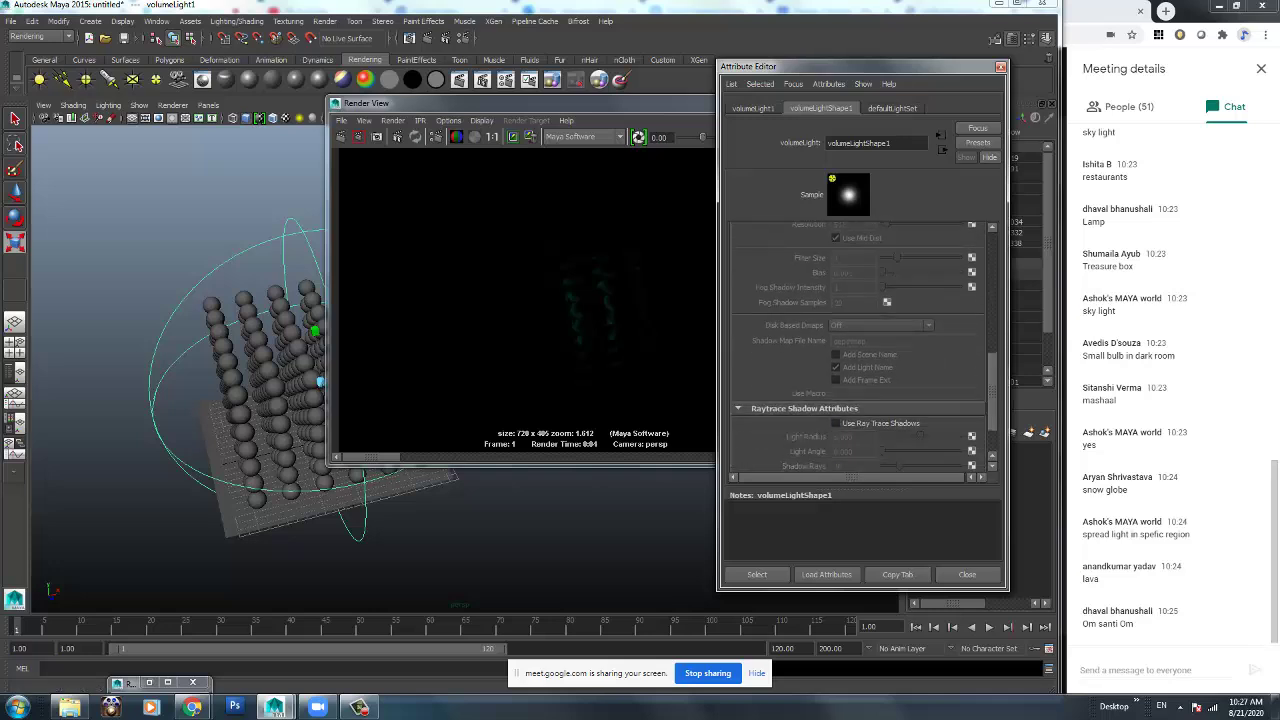
left_click(358, 136)
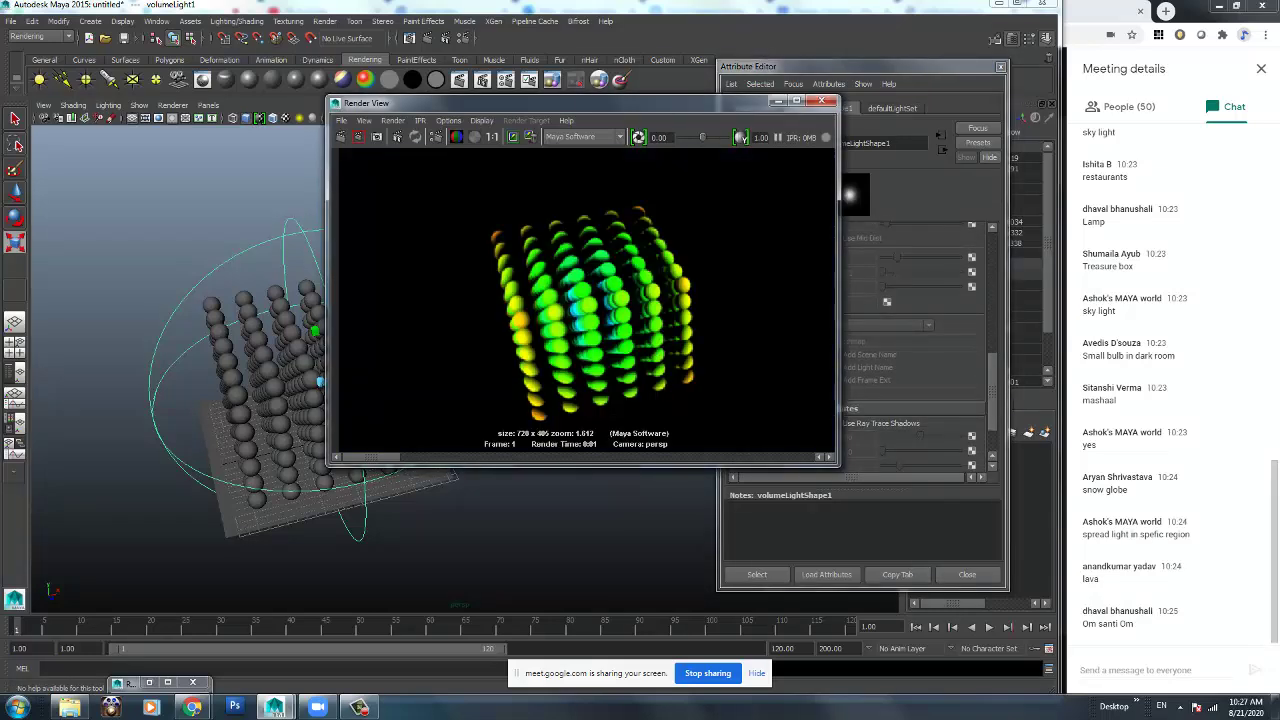
left_click_drag(180, 400, 255, 404, "alt")
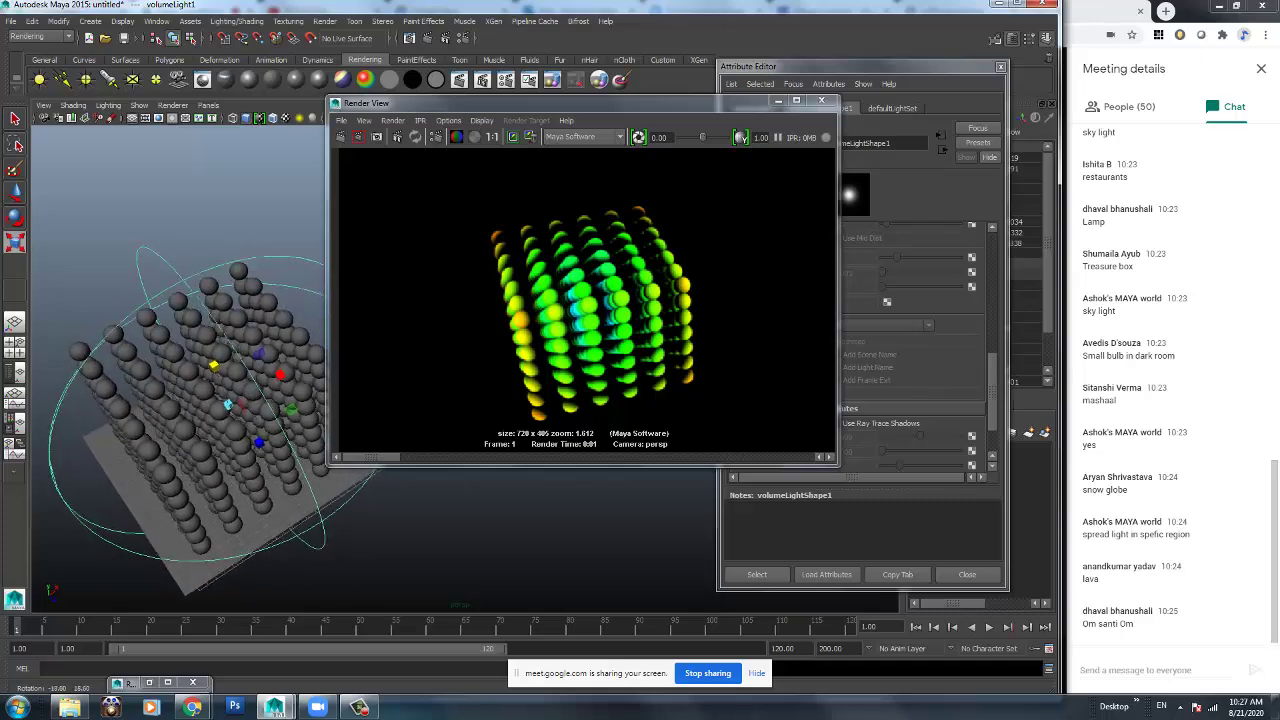
left_click_drag(450, 103, 335, 99)
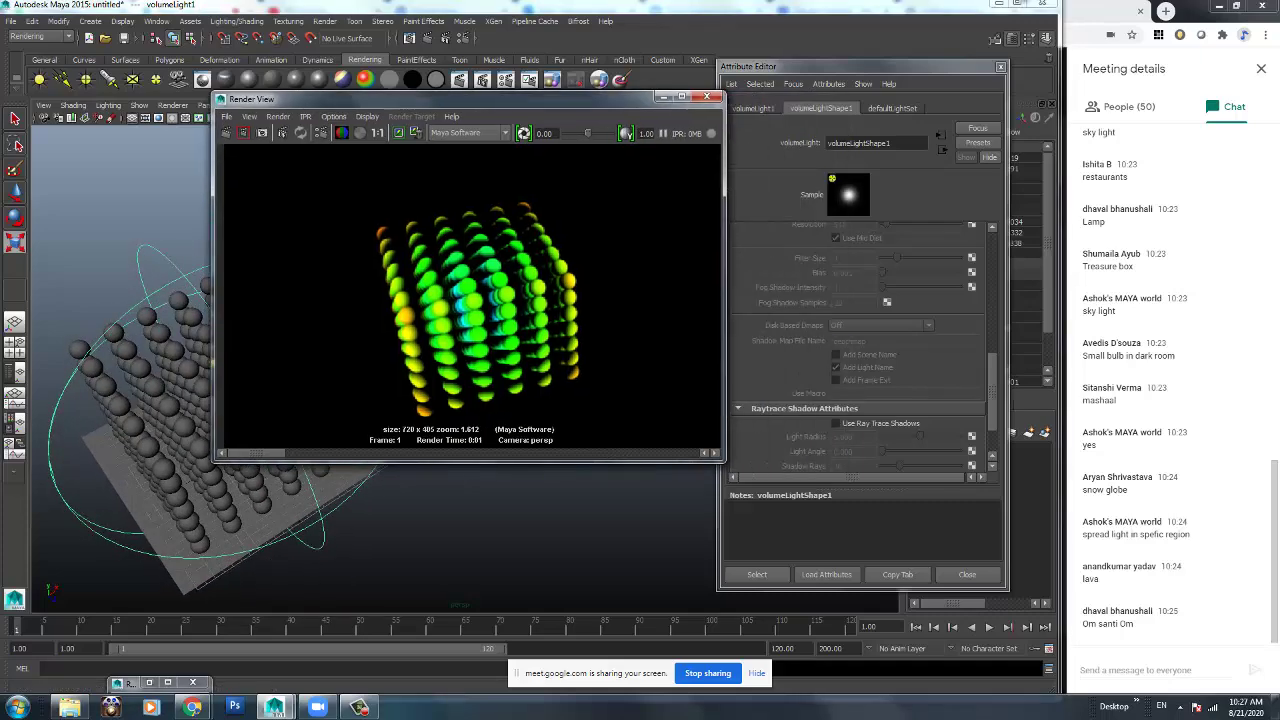
scroll(858, 350, "up", 10)
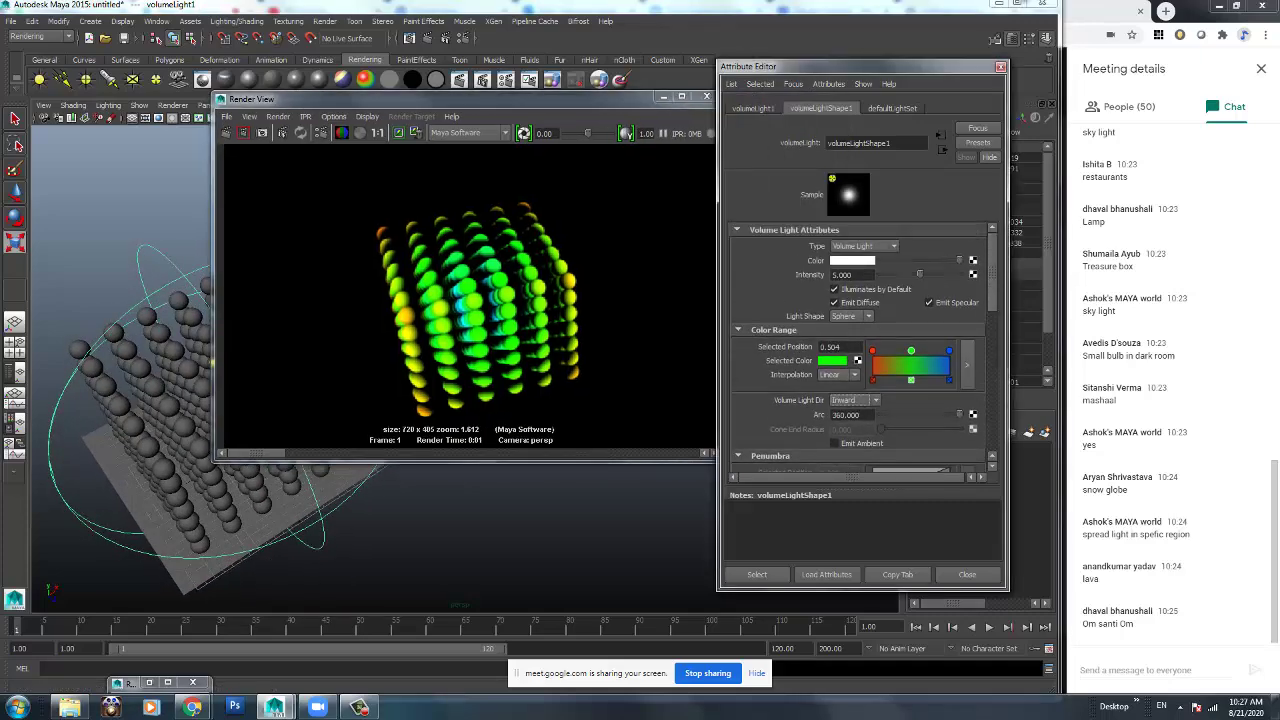
Set the volume light's Intensity to 1.
left_click(841, 274)
type("1")
key("Return")
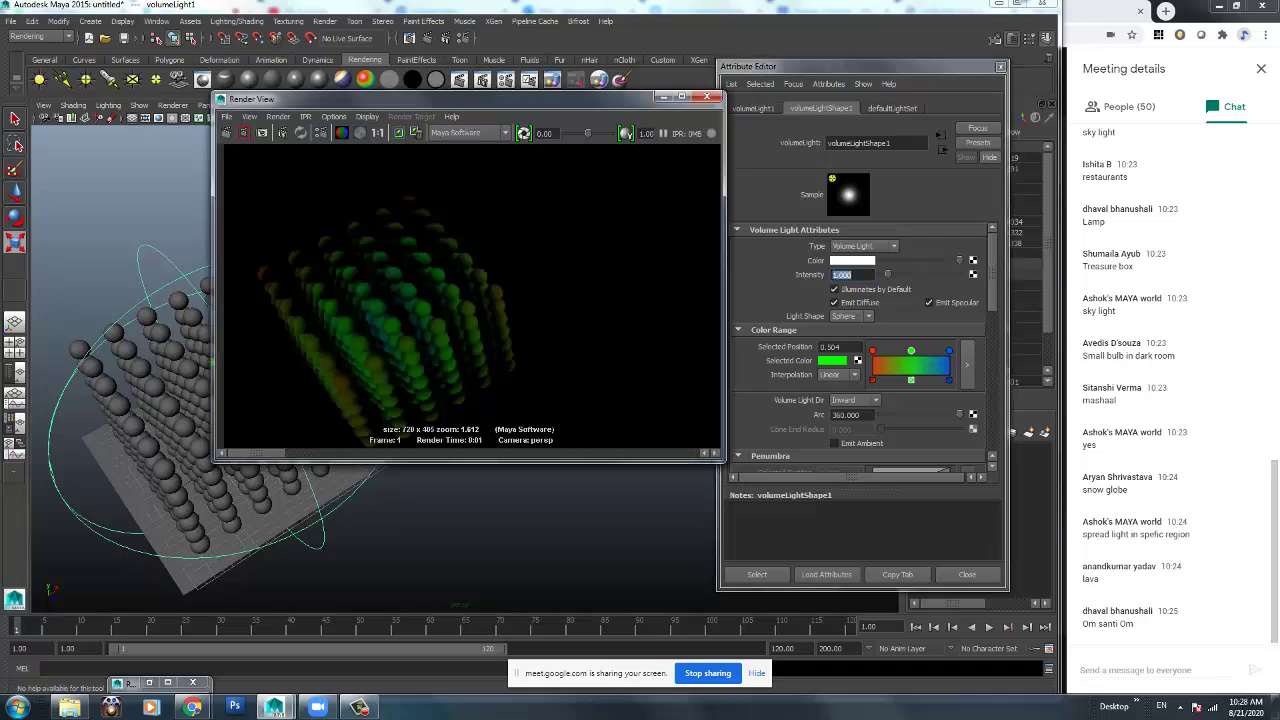
left_click_drag(300, 98, 510, 101)
left_click_drag(250, 400, 375, 386, "alt")
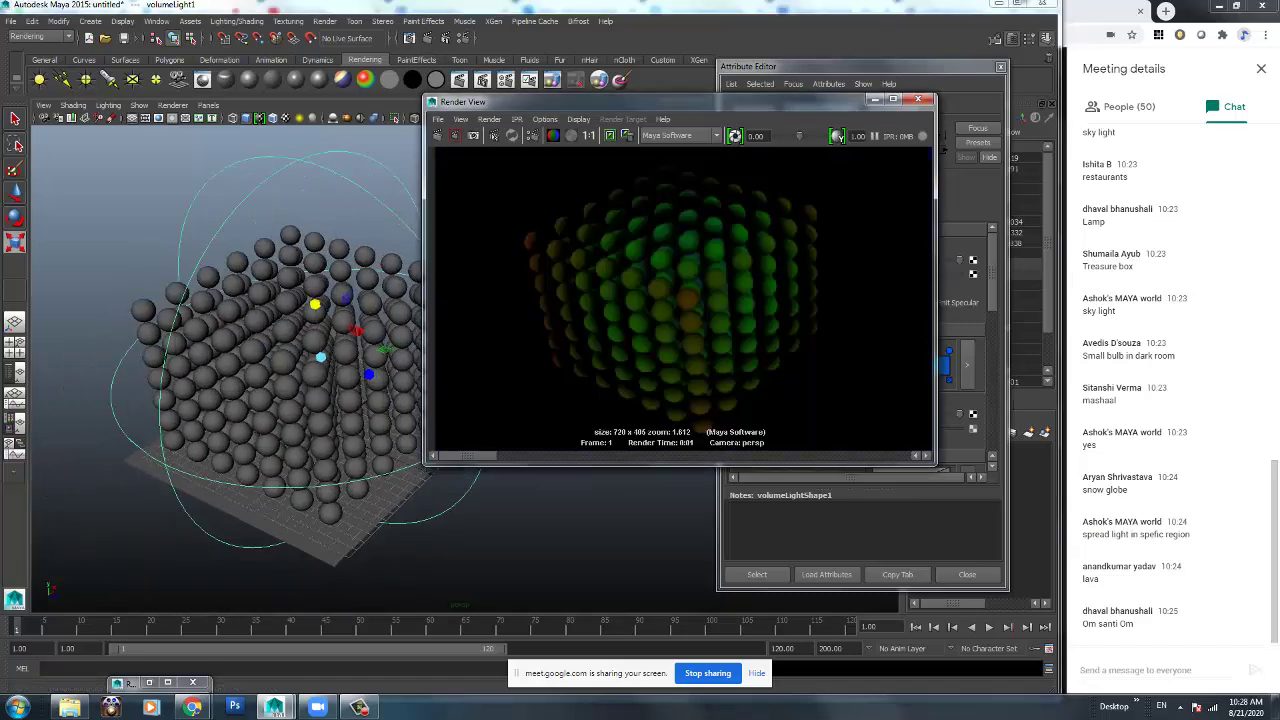
scroll(680, 300, "up", 10)
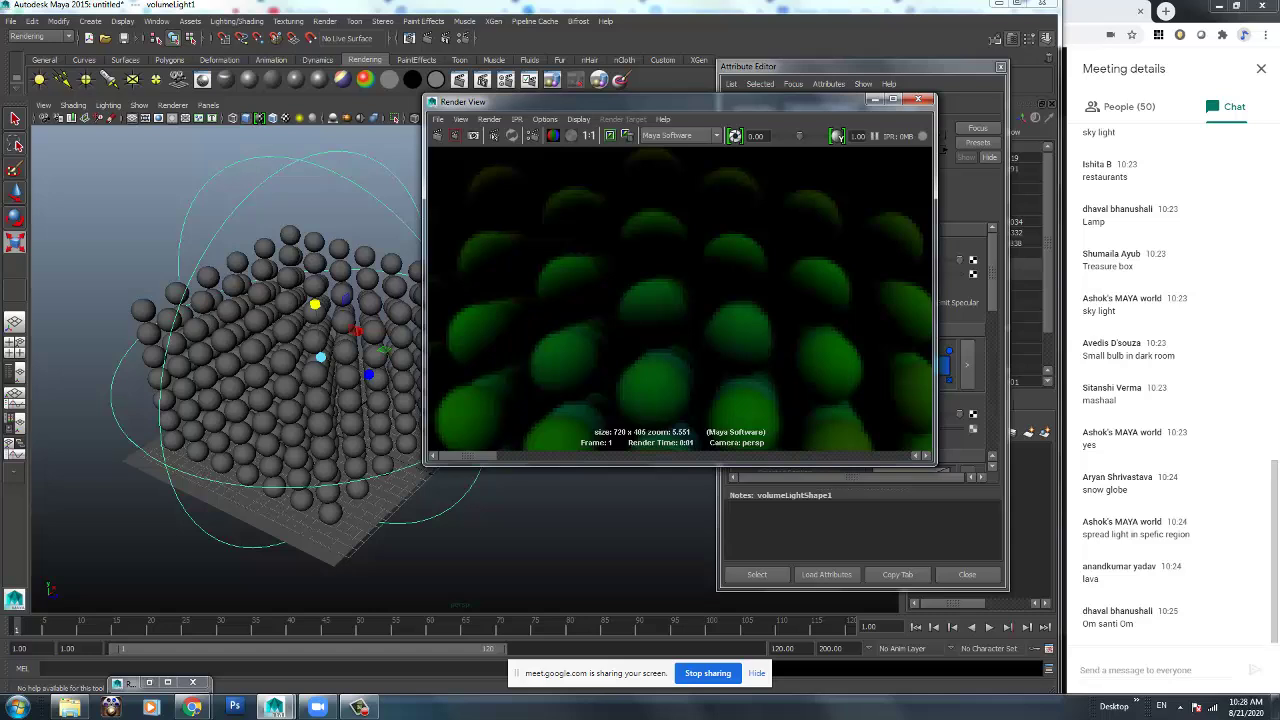
scroll(680, 300, "down", 12)
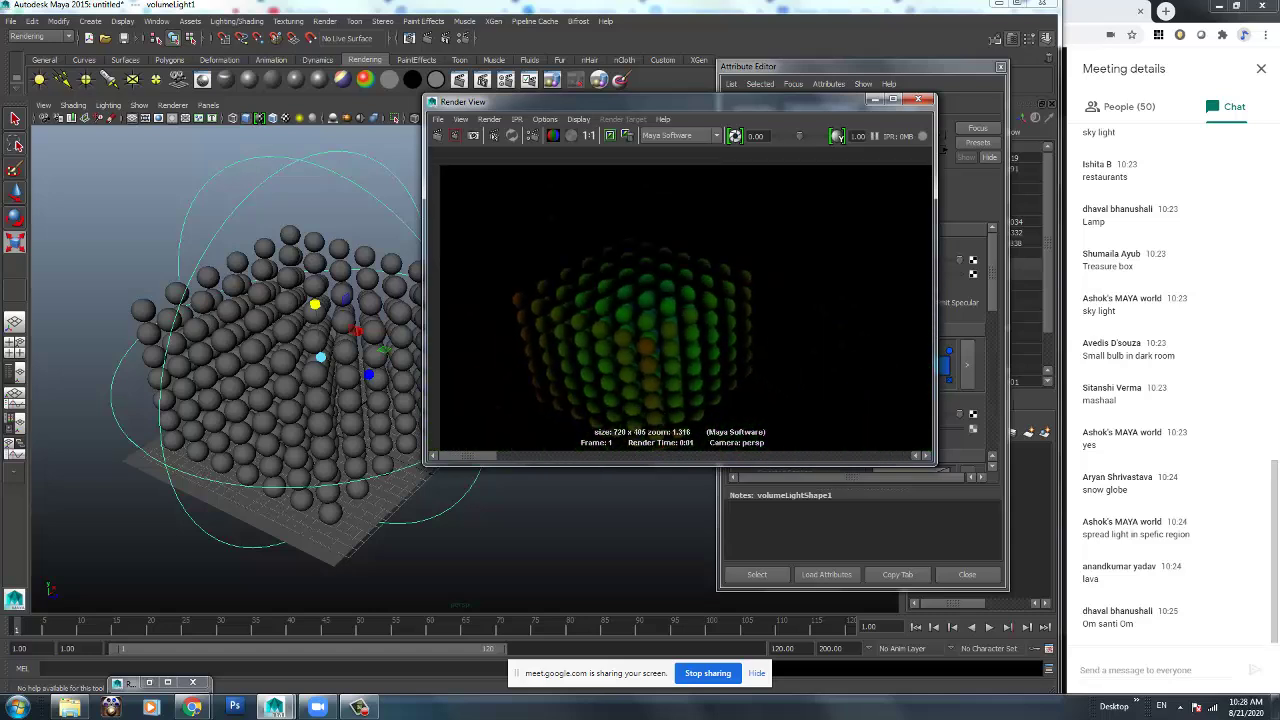
Set Volume Light Dir back to Outward and re-render the dimmer scene.
left_click_drag(835, 101, 870, 128)
left_click_drag(260, 300, 210, 300, "alt")
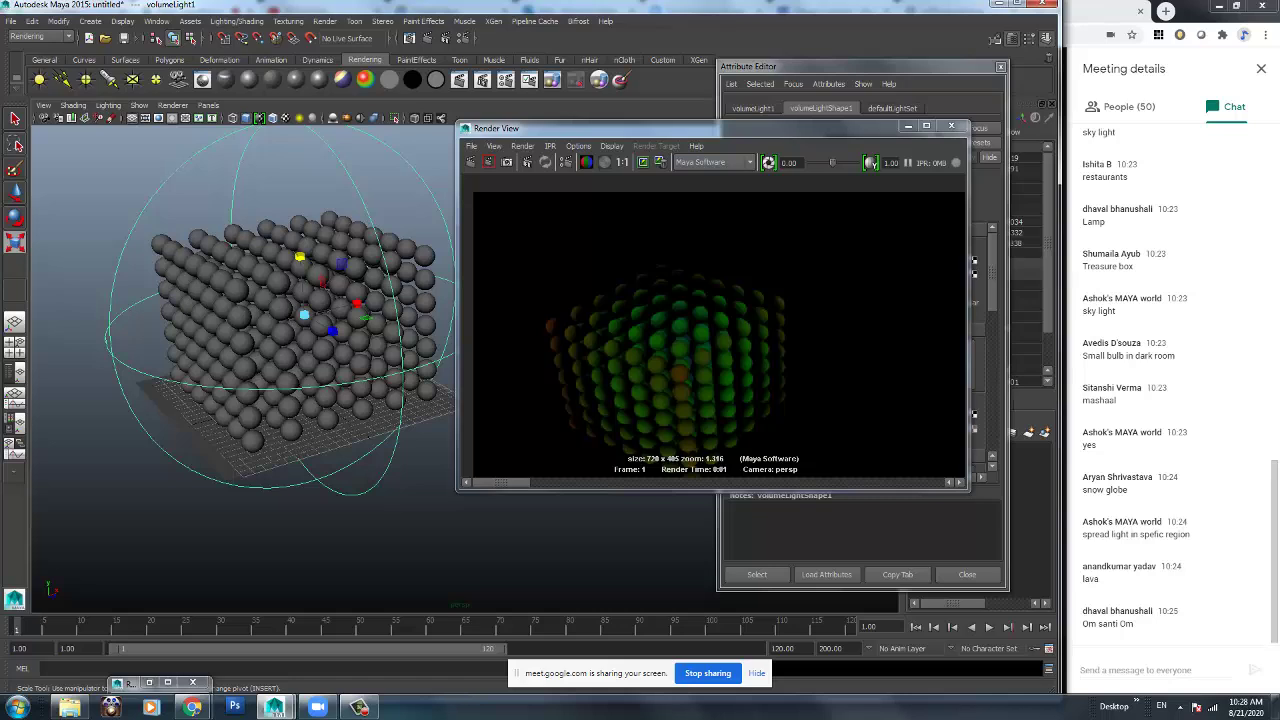
left_click_drag(870, 128, 700, 129)
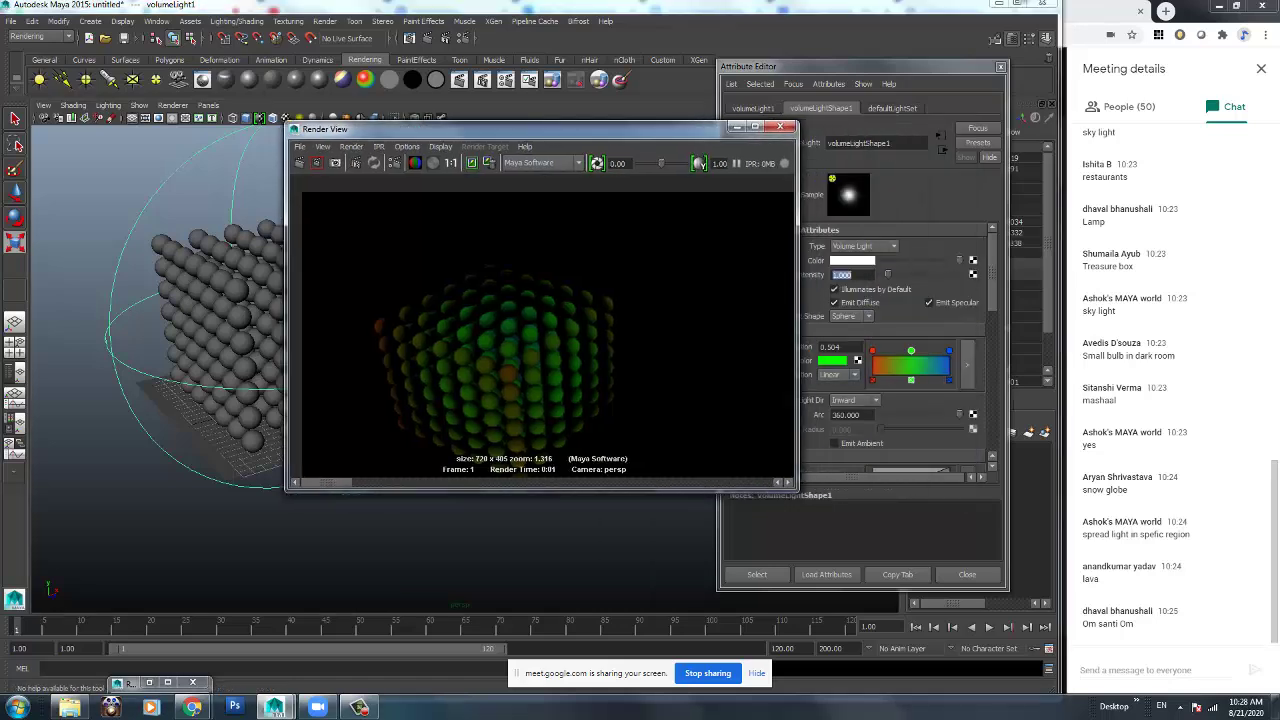
left_click(855, 400)
left_click(845, 412)
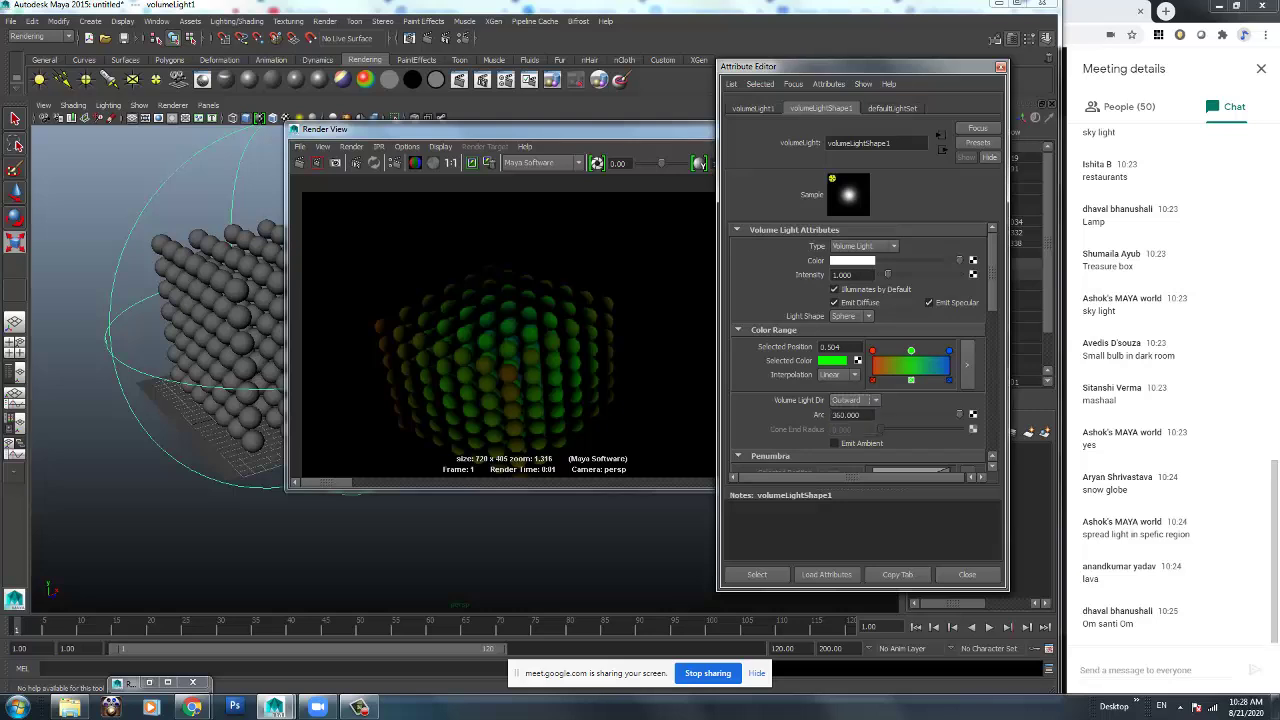
left_click(299, 163)
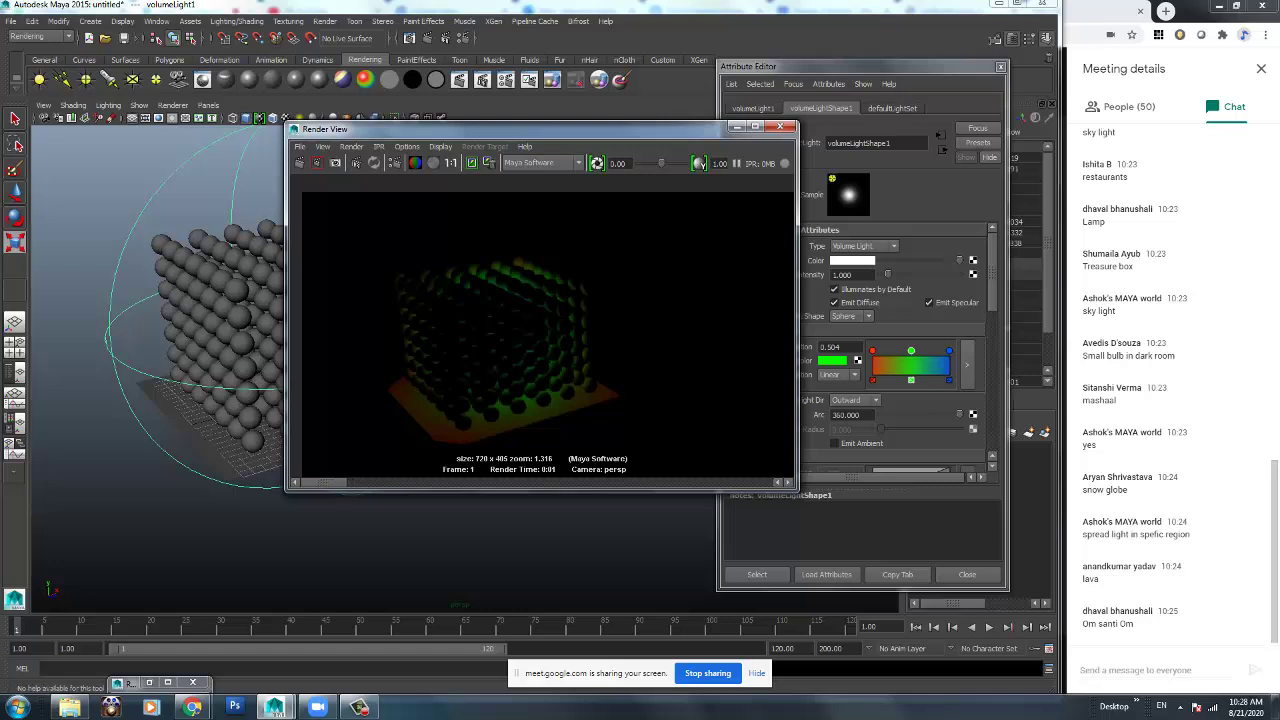
mouse_move(325, 482)
left_mouse_down()
mouse_move(418, 482)
mouse_move(325, 482)
left_mouse_up()
left_click(736, 126)
Frame the light and spheres, reselect the volume light, and bring up its Light Shape options.
key("f")
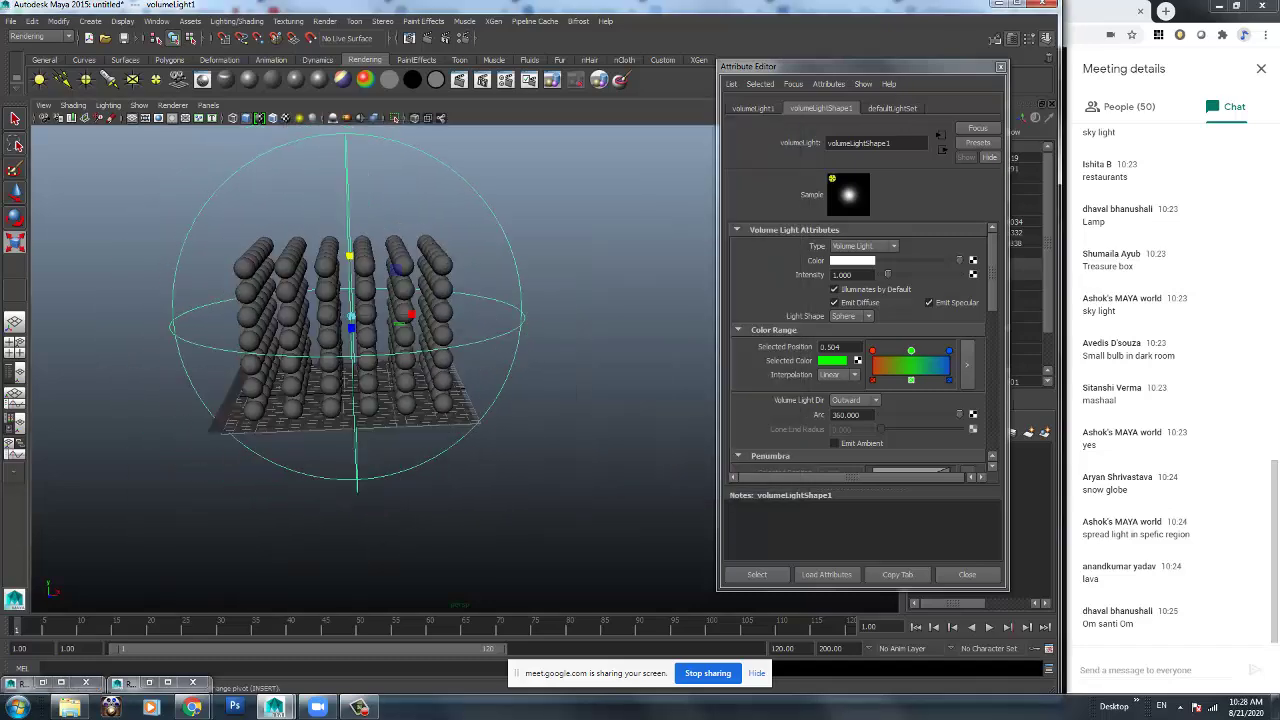
left_click_drag(350, 330, 445, 345, "alt")
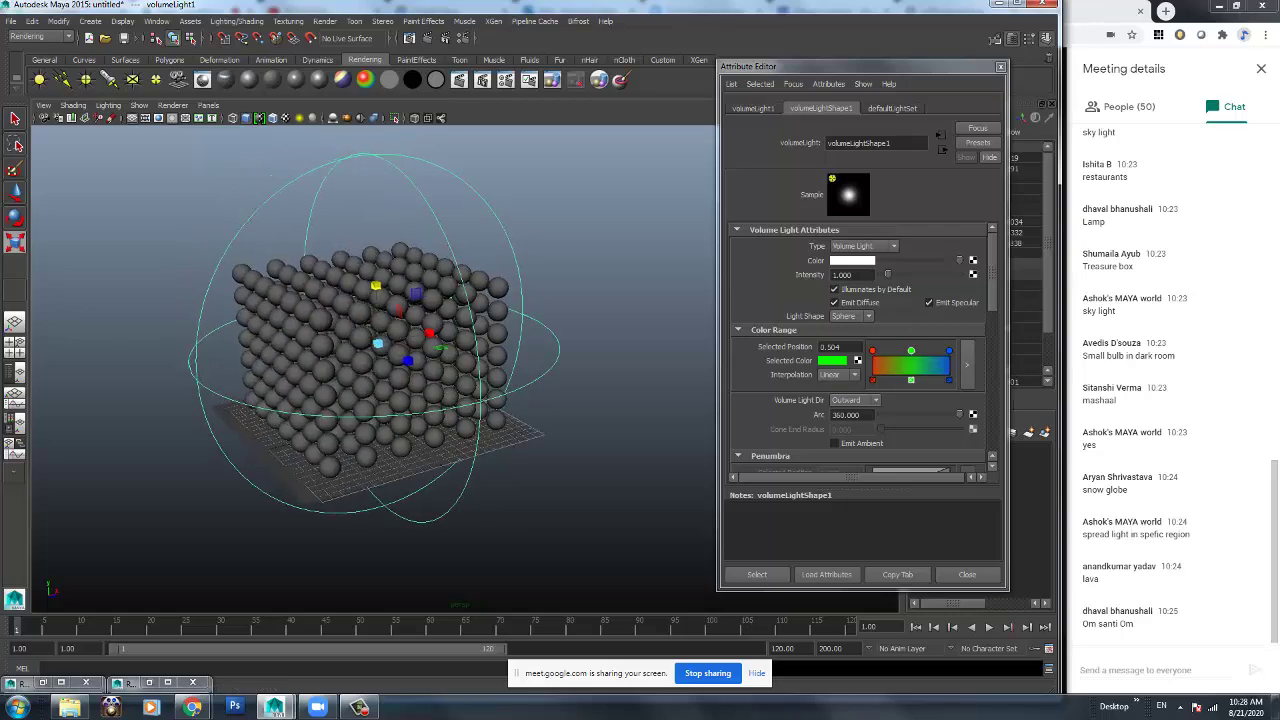
left_click(620, 480)
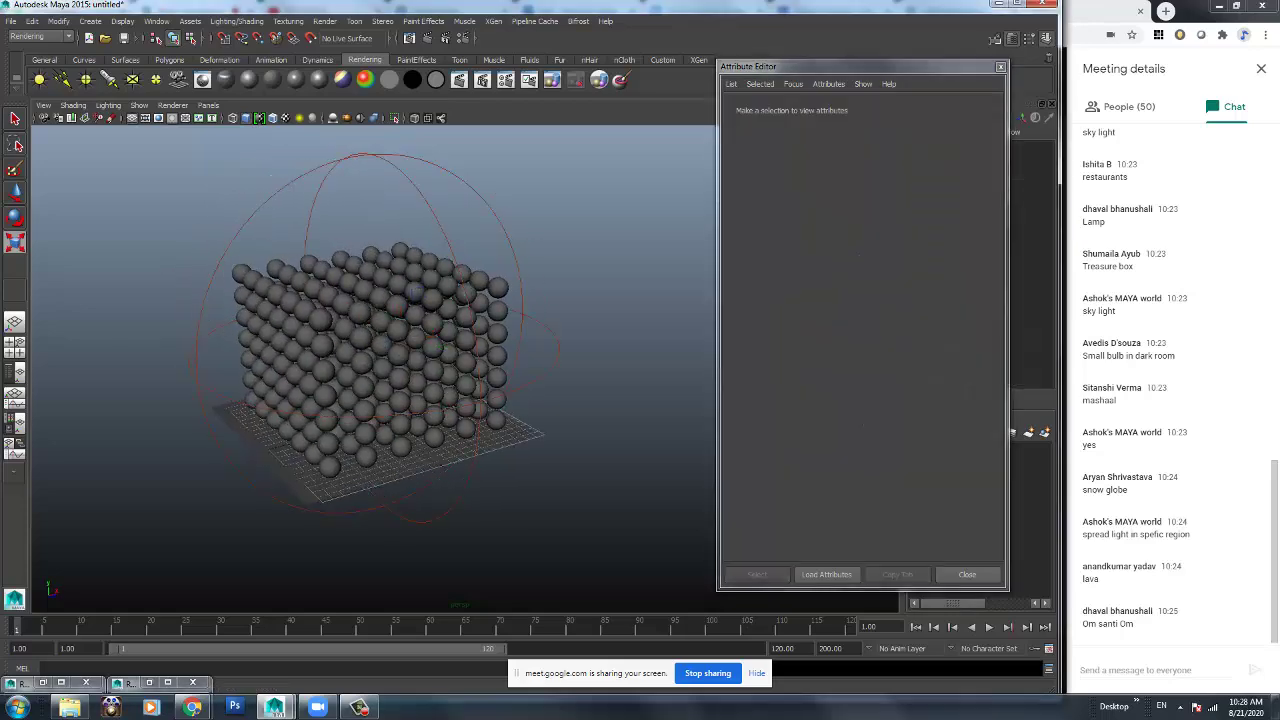
left_click_drag(300, 156, 366, 190)
left_click_drag(400, 300, 390, 248, "alt")
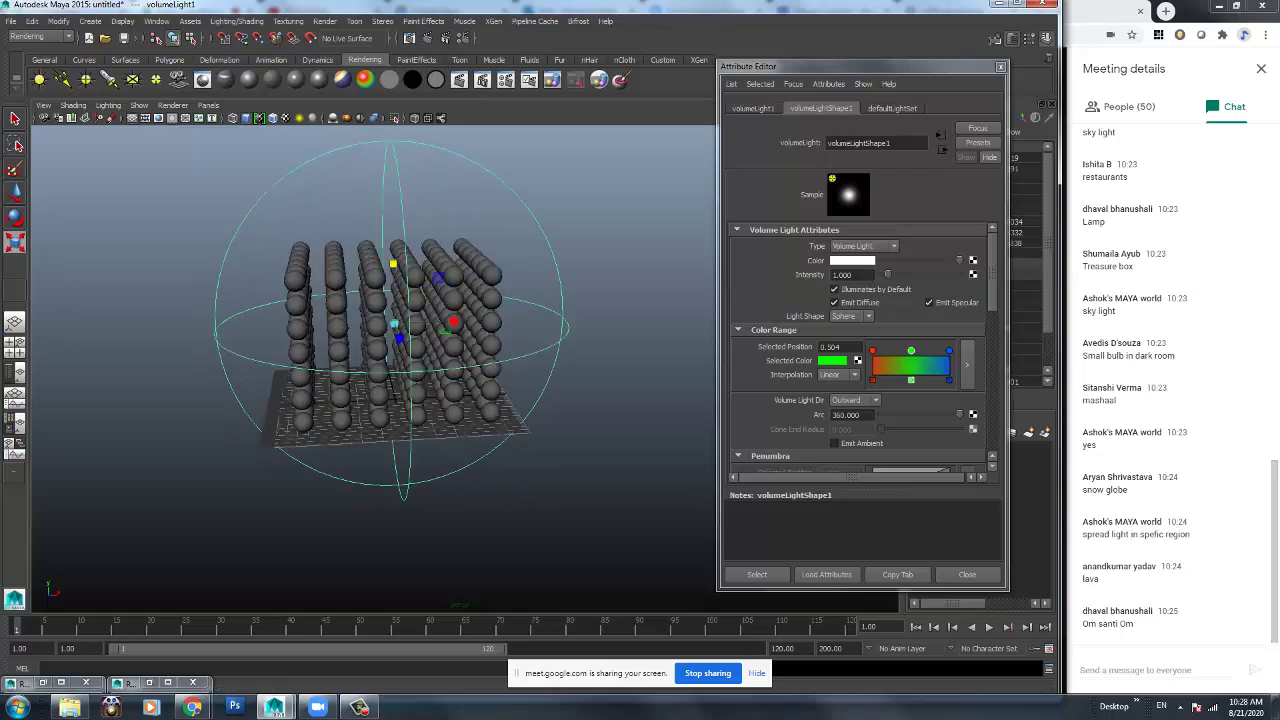
left_click(852, 316)
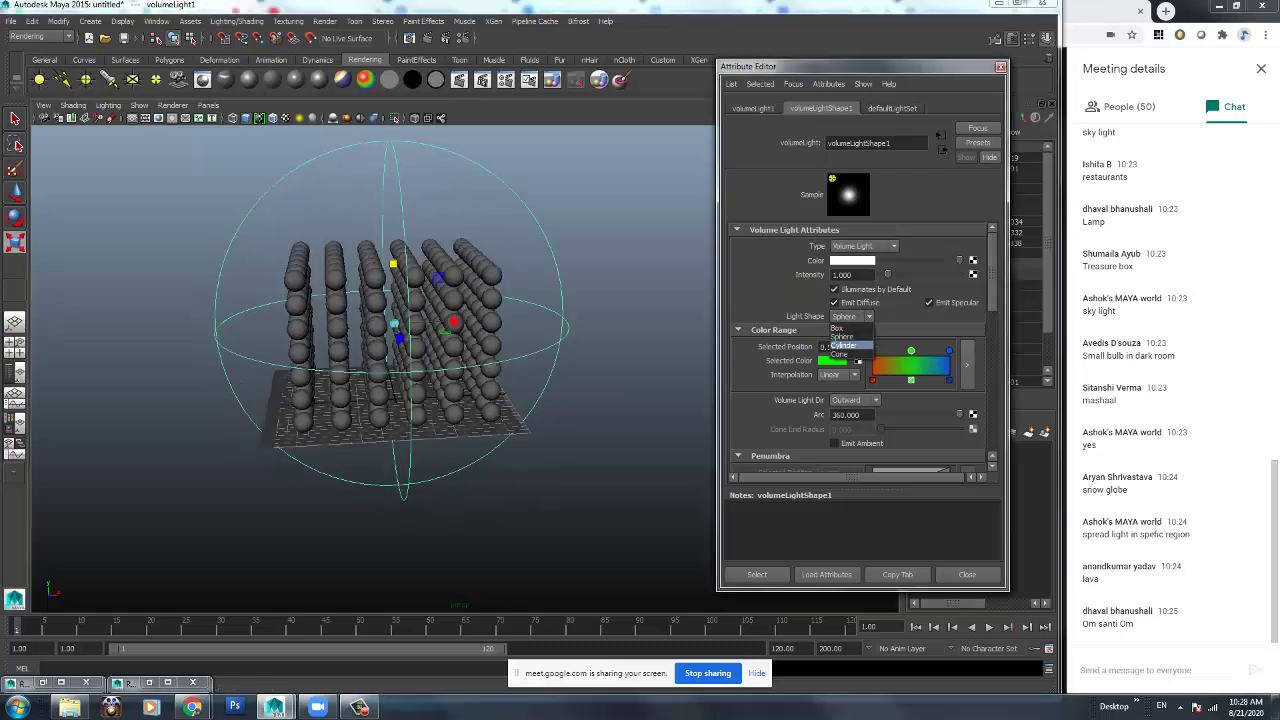
Change the volume light shape to Cylinder, scale it taller, and render a test.
left_click(848, 346)
middle_click_drag(502, 394, 525, 401, "alt")
left_click_drag(525, 401, 532, 446, "alt")
left_click_drag(415, 337, 368, 337)
left_click_drag(413, 287, 425, 232)
left_click(427, 38)
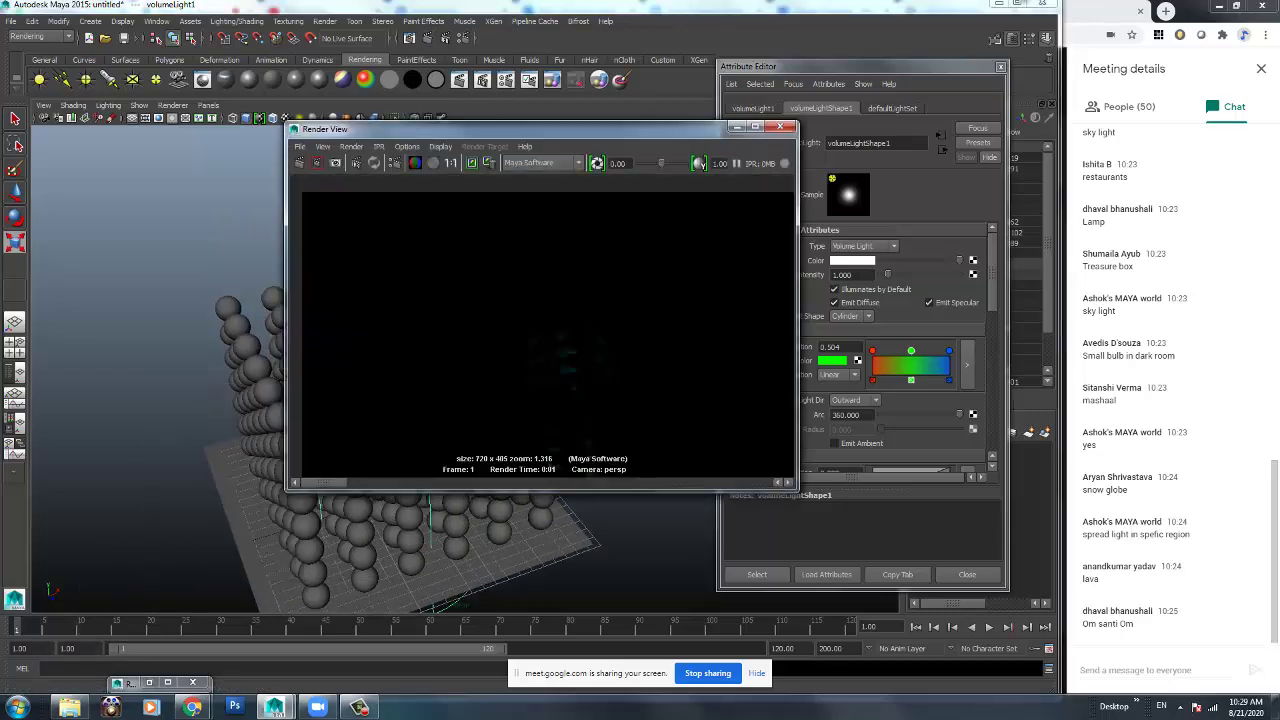
left_click(777, 129)
Keep direction Outward, stretch the cylinder light taller and wider, and render again.
left_click(855, 400)
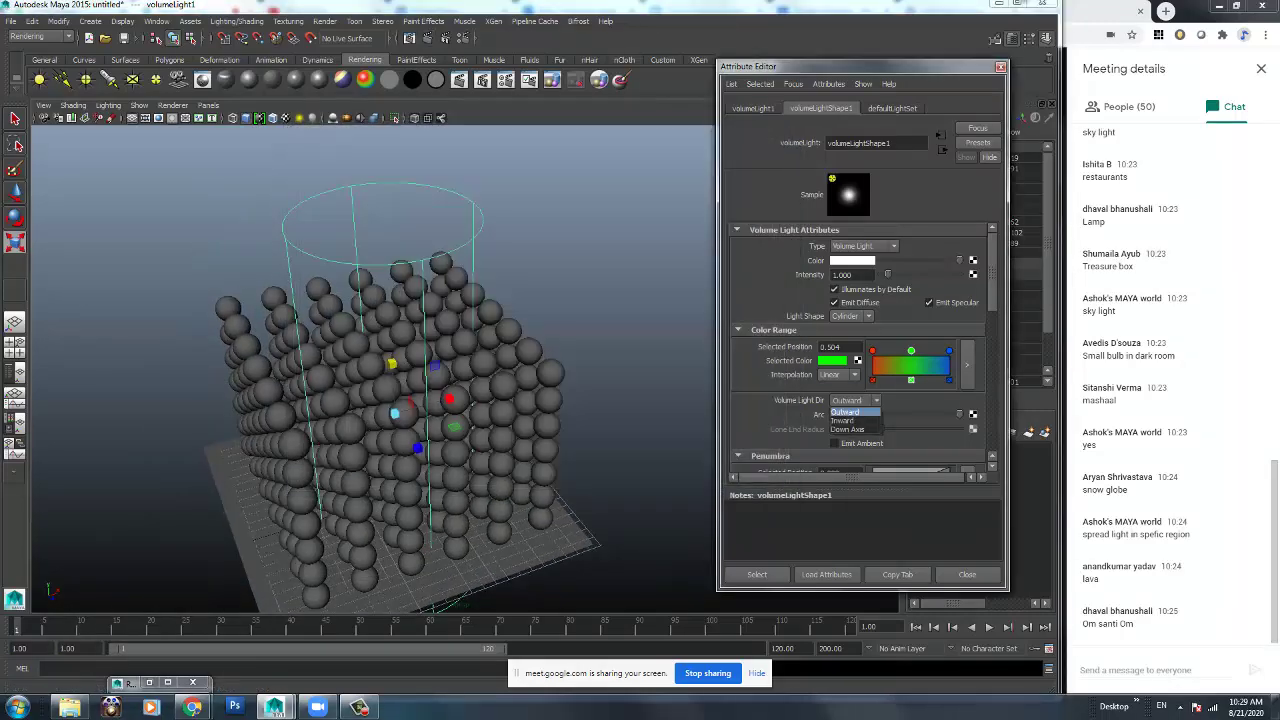
left_click(853, 411)
scroll(420, 390, "down", 3)
left_click_drag(411, 342, 440, 358)
mouse_move(477, 411)
left_mouse_down()
mouse_move(662, 440)
mouse_move(494, 415)
left_mouse_up()
left_click(437, 38)
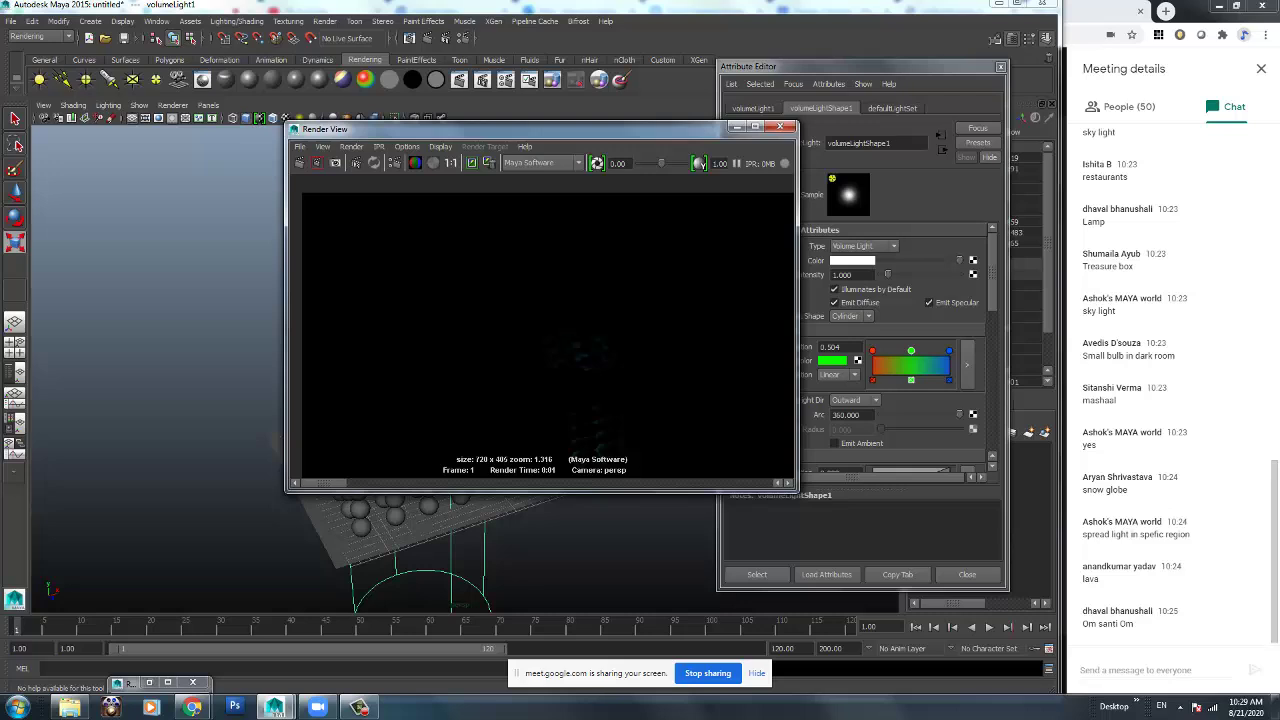
left_click(780, 126)
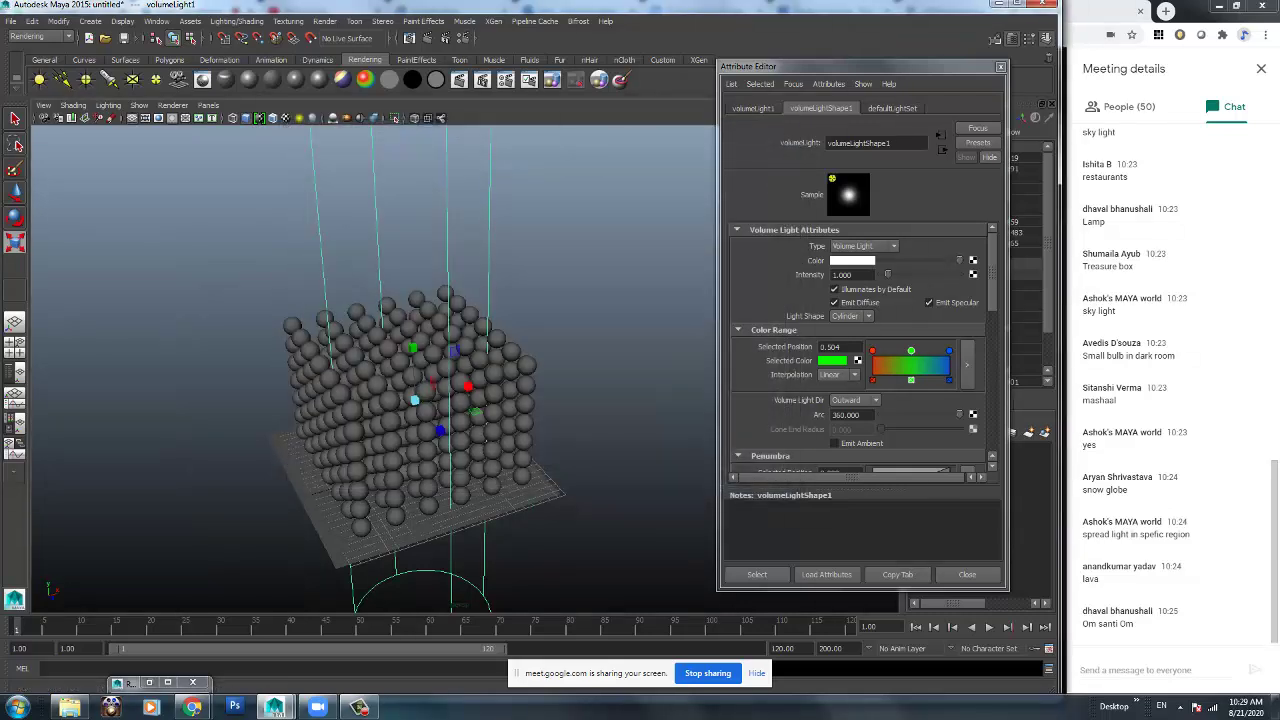
Set the cylinder light's Intensity to 3 and render a test frame.
double_click(843, 275)
type("5")
key("Return")
type("3")
key("Return")
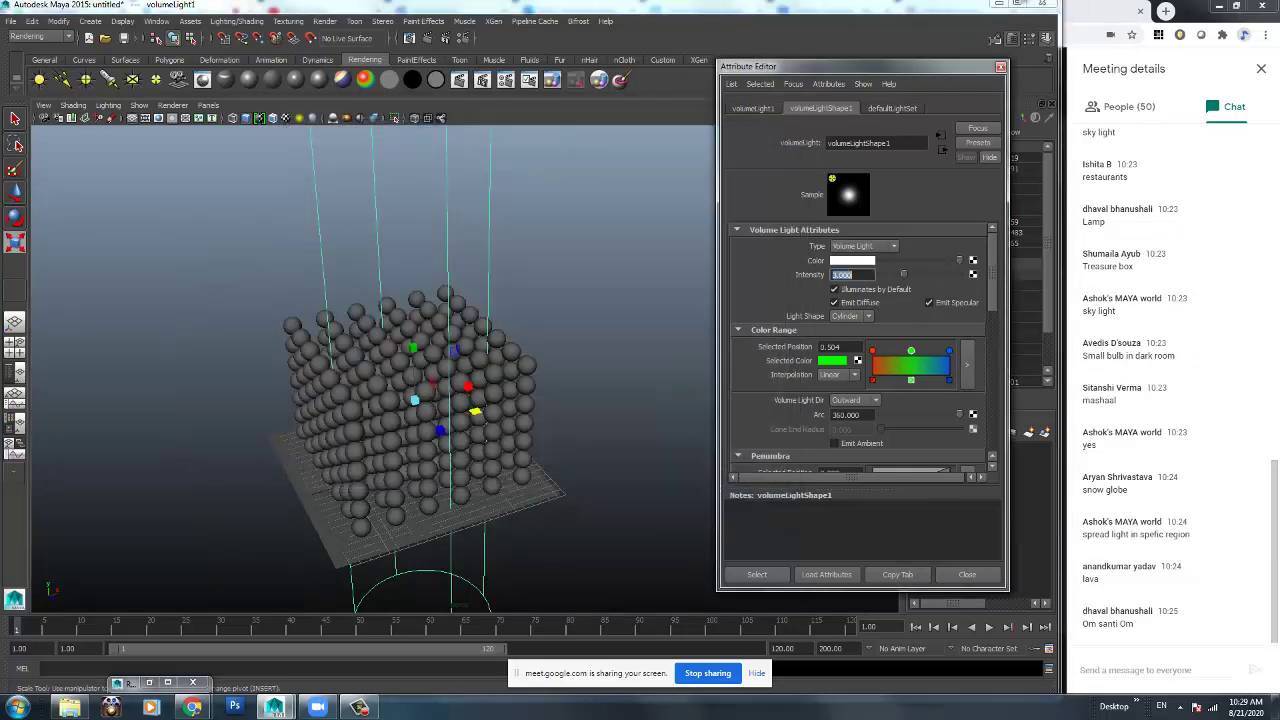
left_click(437, 38)
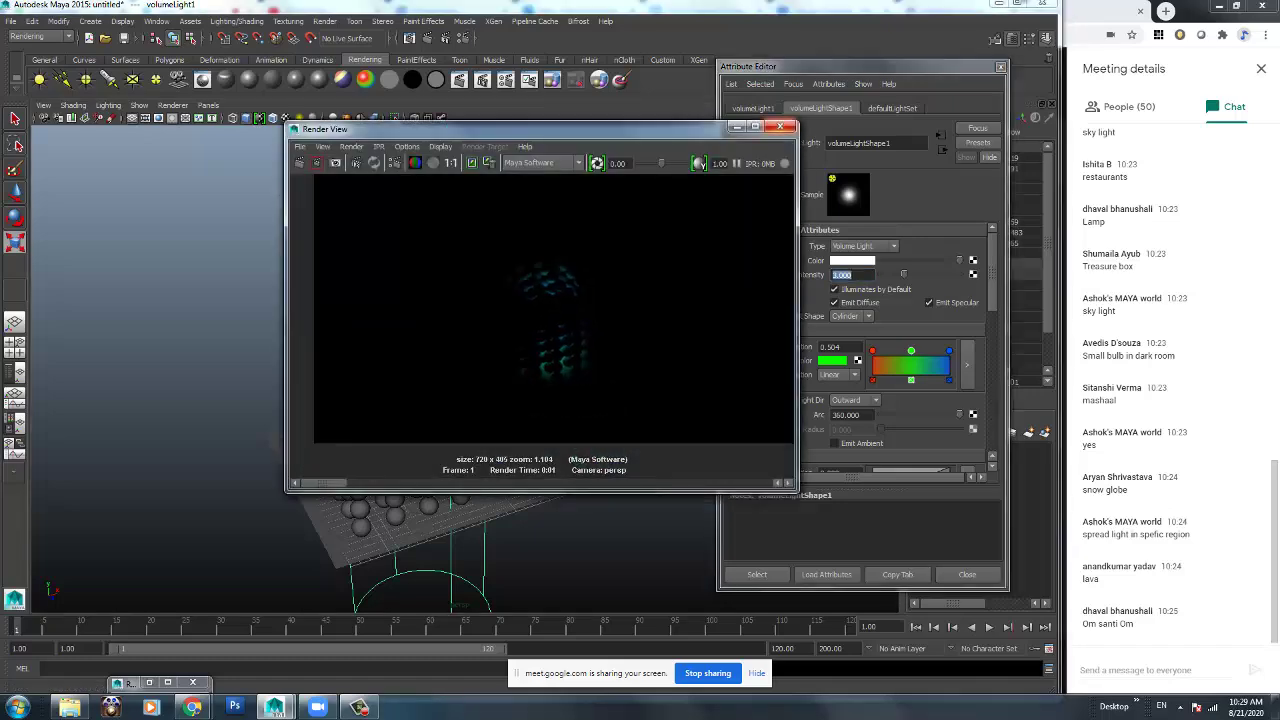
left_click(788, 127)
Narrow the cylinder light and render, then widen it and render again.
left_click_drag(420, 400, 440, 320, "alt")
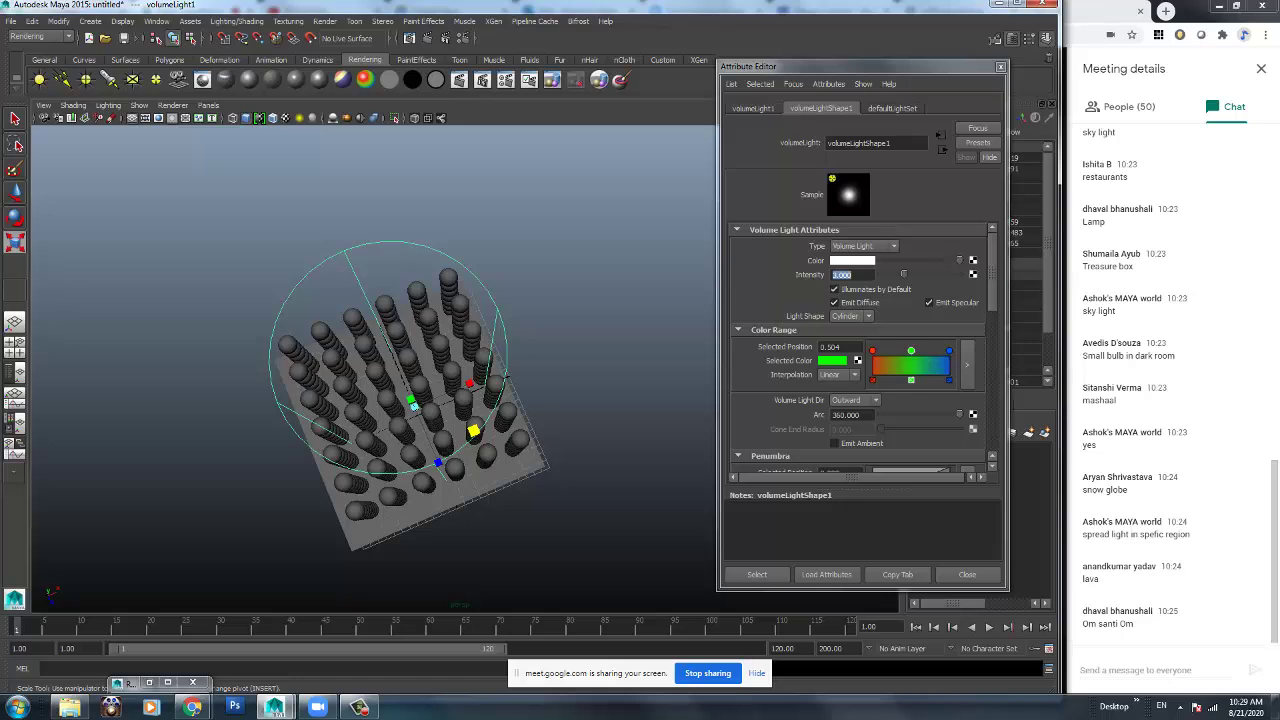
mouse_move(473, 430)
left_mouse_down()
mouse_move(429, 413)
mouse_move(456, 424)
left_mouse_up()
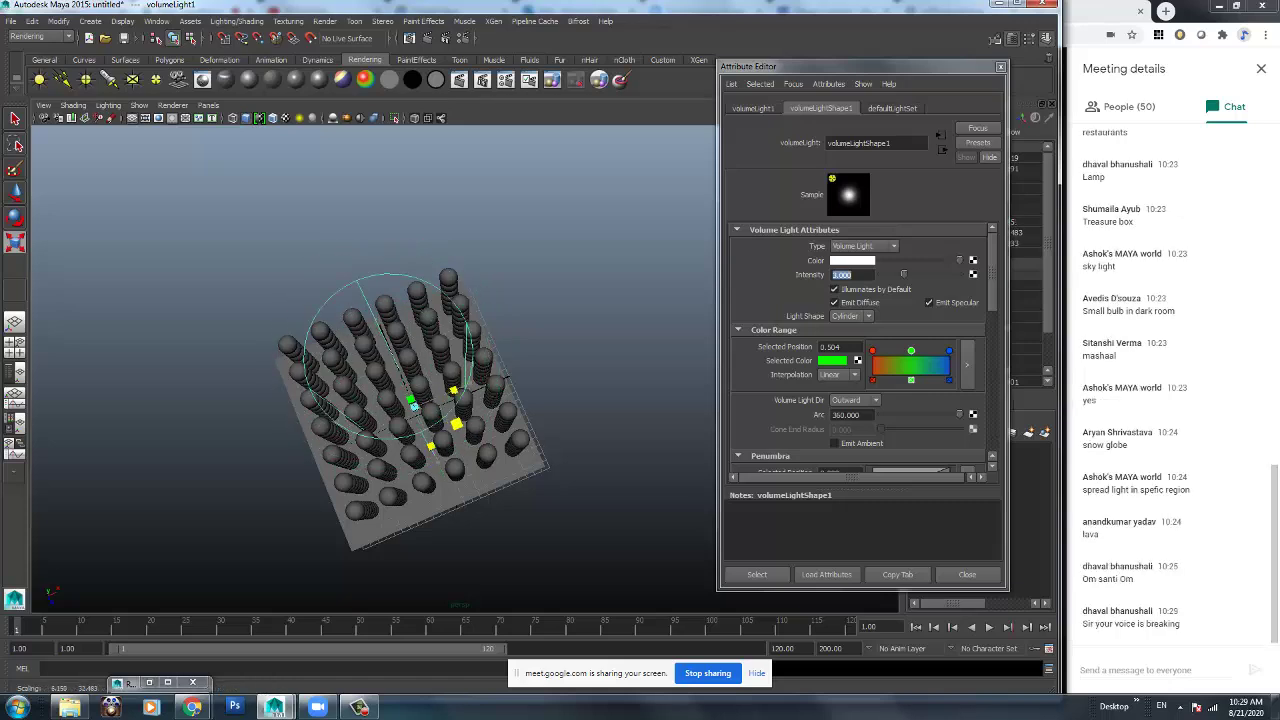
left_click(427, 38)
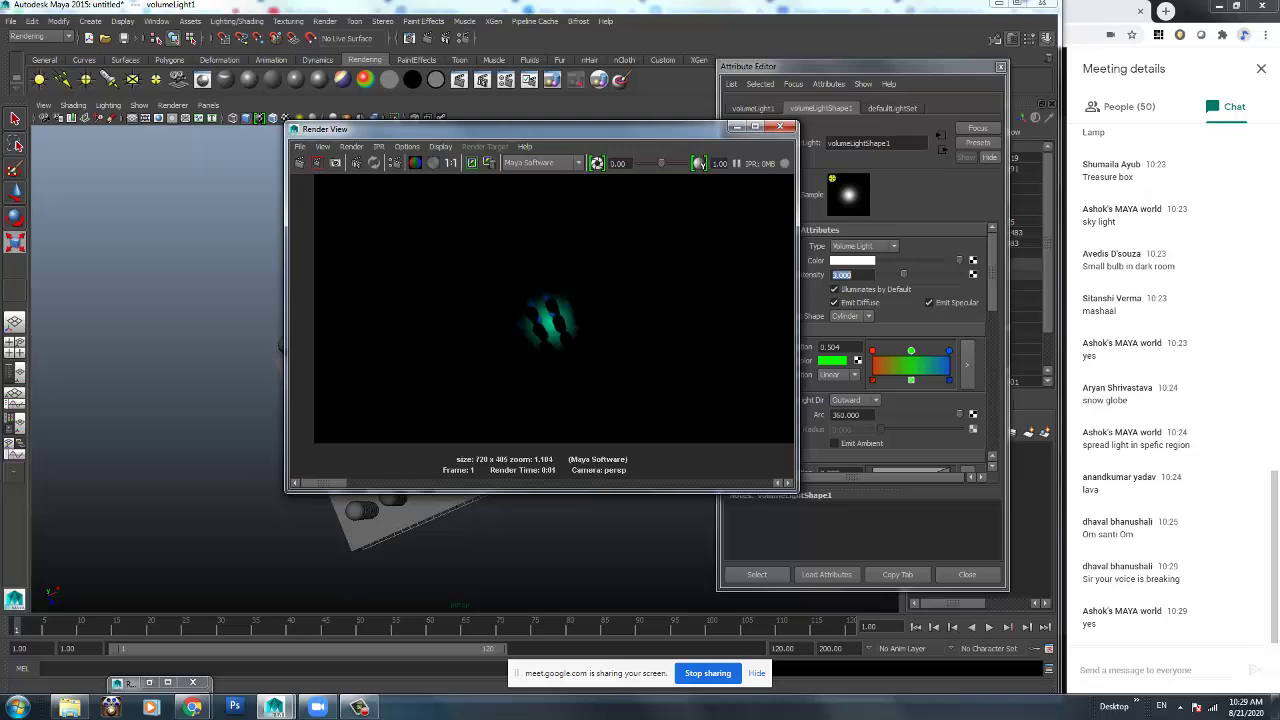
left_click(780, 126)
left_click_drag(474, 431, 489, 490)
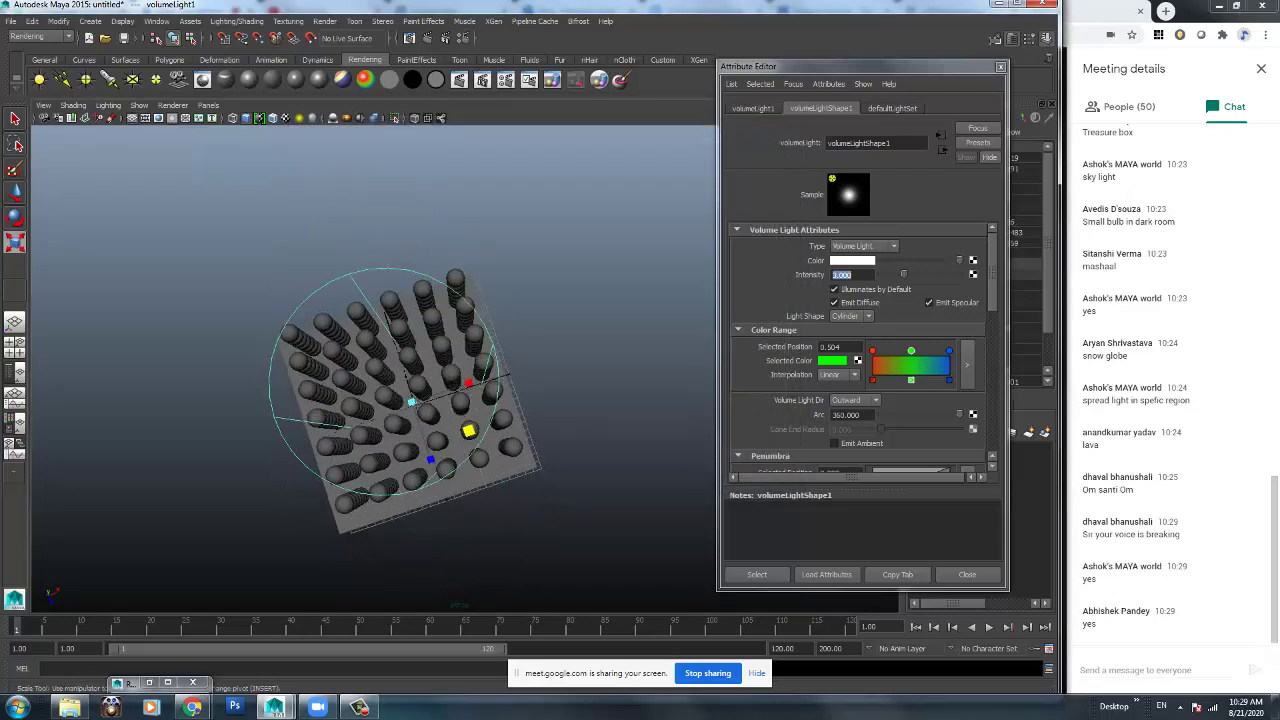
left_click(409, 38)
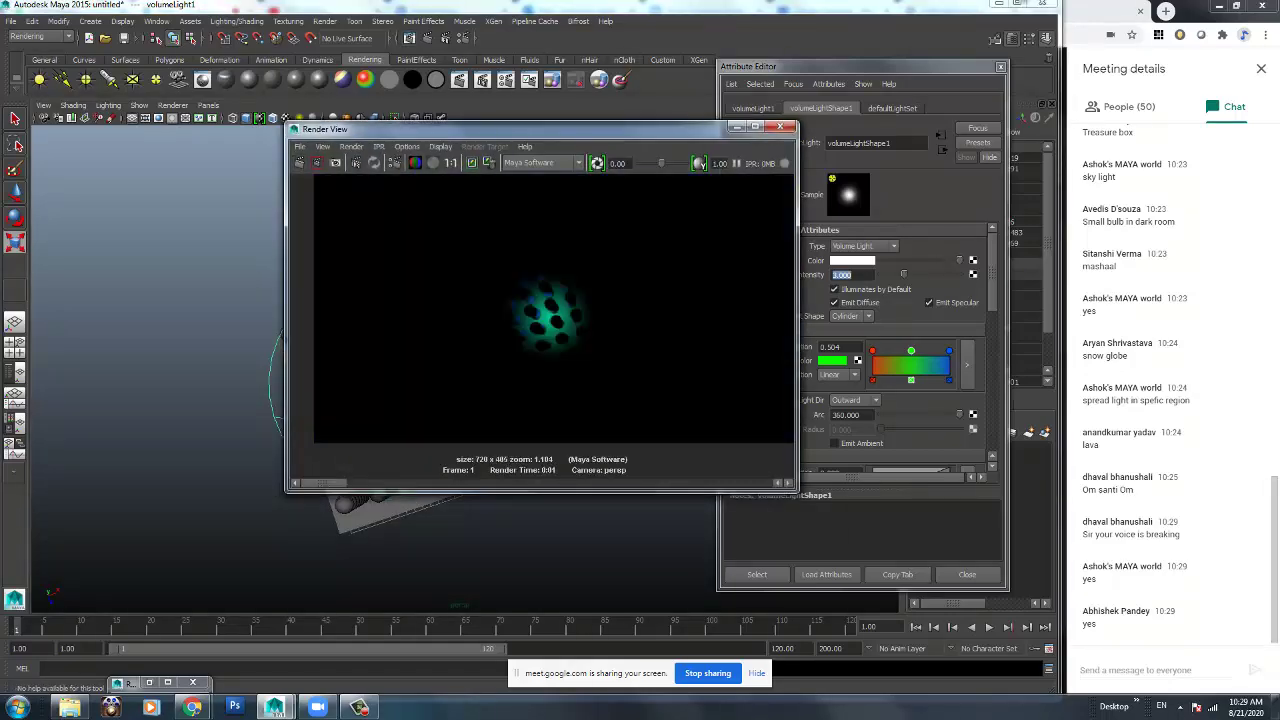
left_click(780, 127)
Shorten the cylinder light to sit inside the sphere block and render.
left_click_drag(500, 400, 556, 322, "alt")
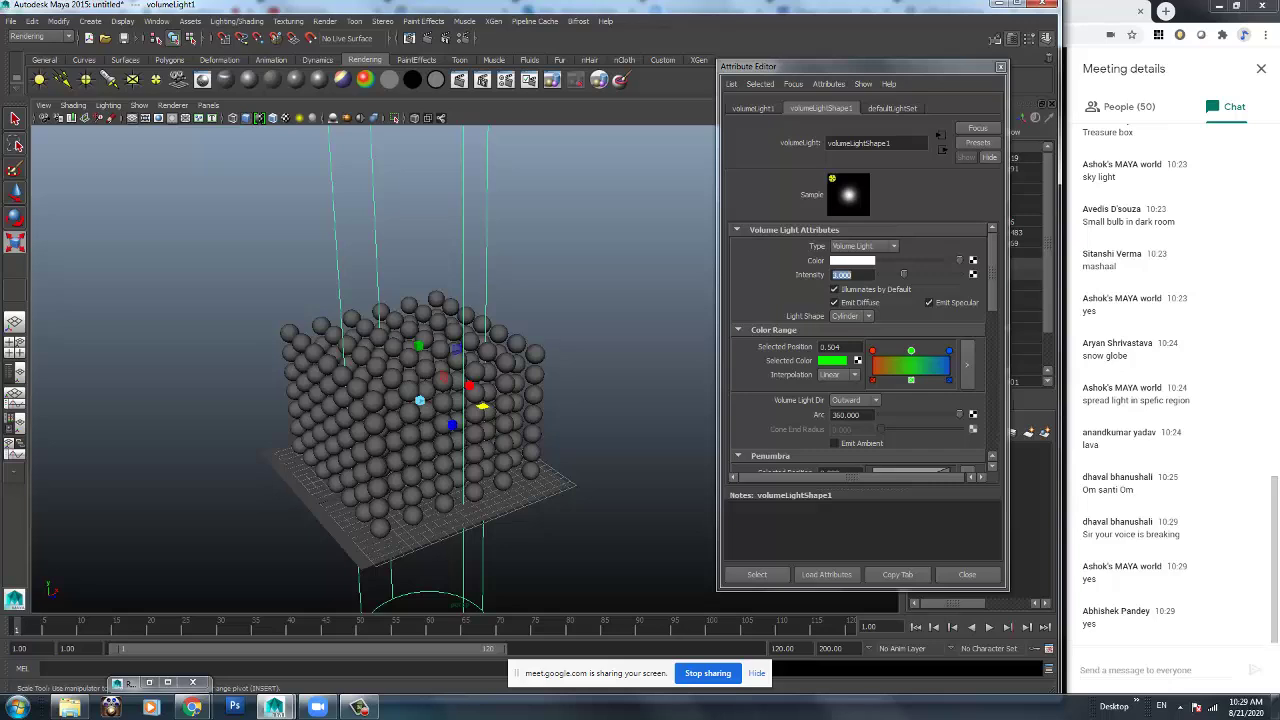
left_click_drag(419, 346, 427, 422)
left_click(426, 38)
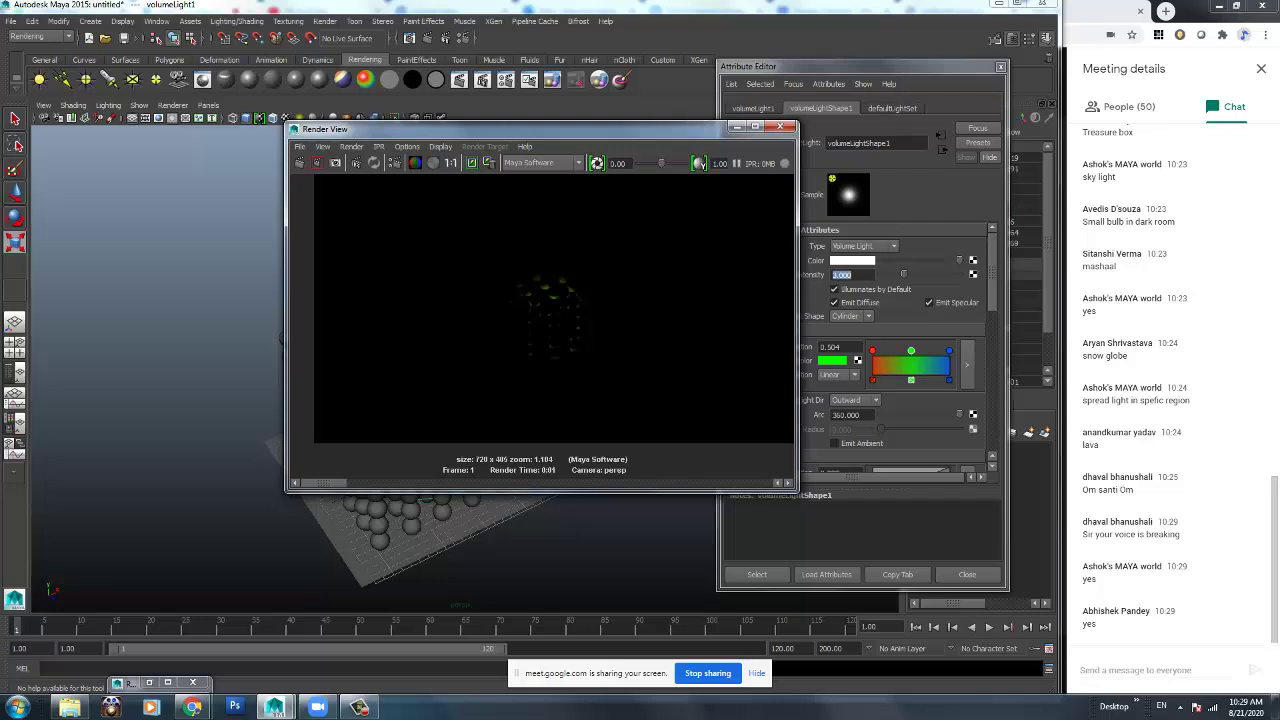
left_click_drag(500, 129, 446, 129)
Make the volume light a Cone, enlarge and widen it, and lower it onto the spheres.
left_click(848, 316)
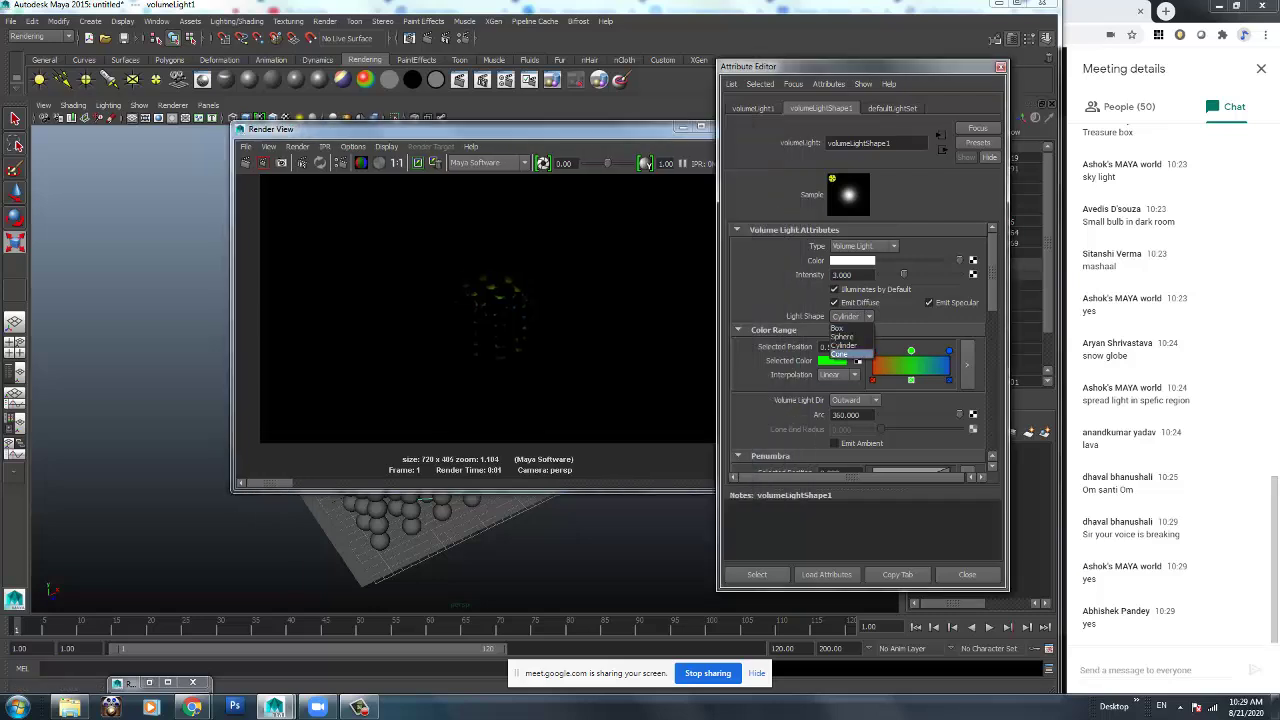
left_click(840, 354)
left_click(684, 128)
mouse_move(450, 400)
left_mouse_down("alt")
mouse_move(440, 383)
mouse_move(433, 400)
left_mouse_up("alt")
left_click_drag(416, 346, 413, 250)
key("w")
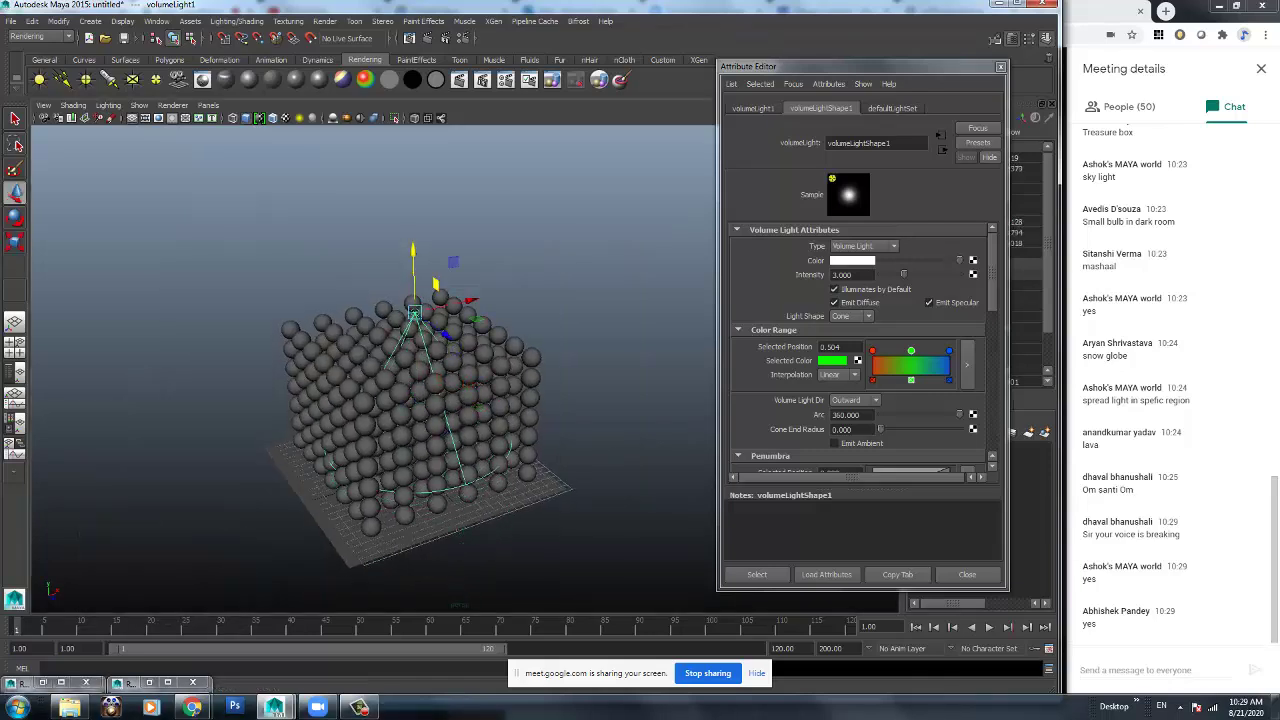
key("r")
left_click_drag(415, 313, 455, 250)
key("w")
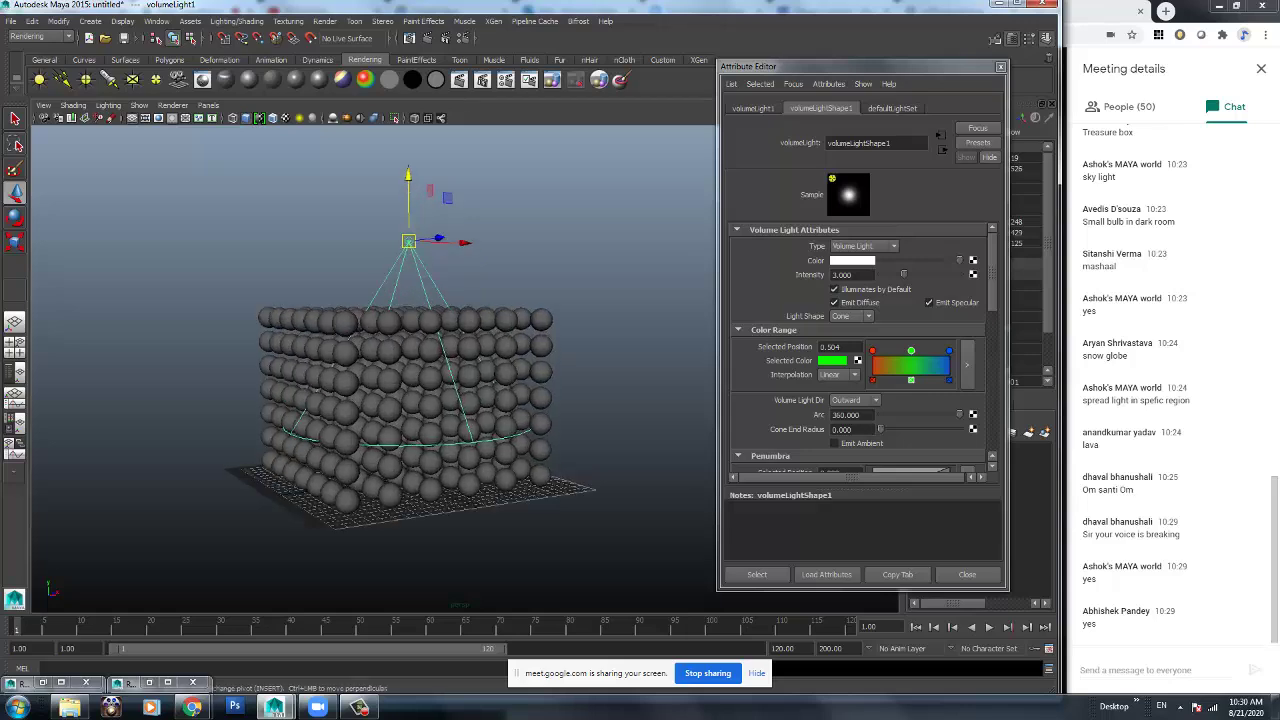
left_click_drag(408, 176, 408, 210)
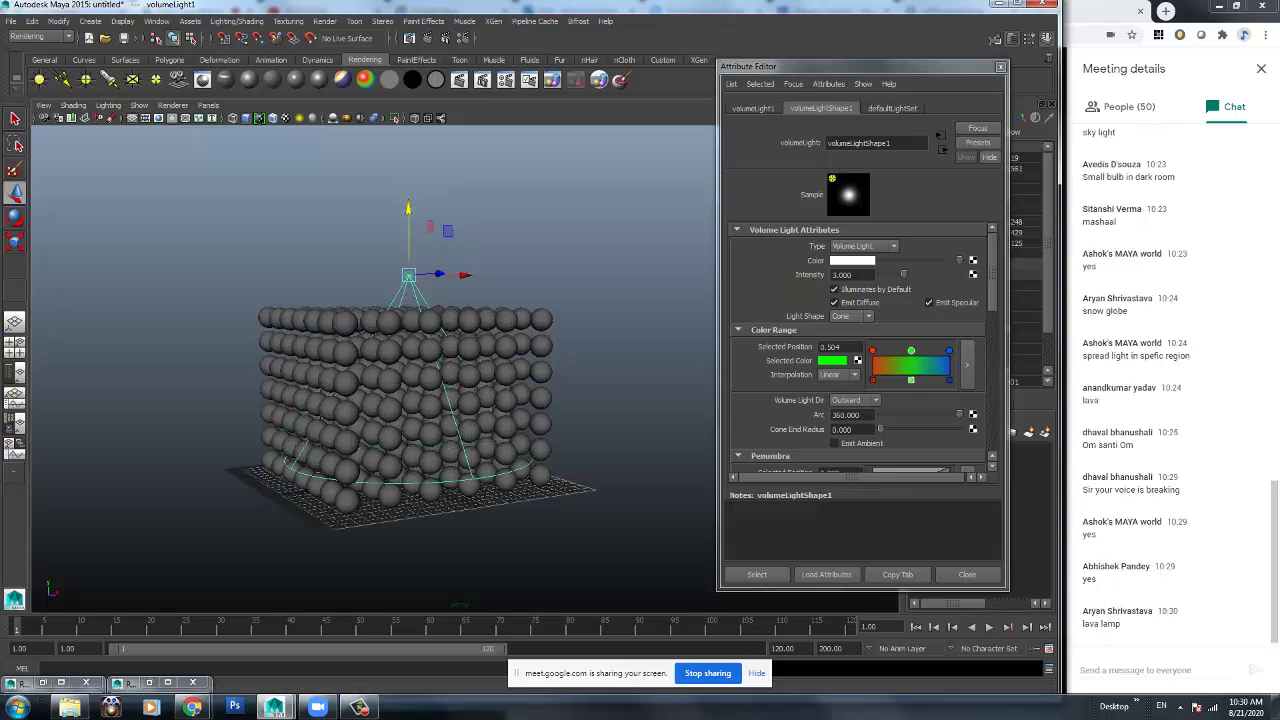
Render the scene with the cone light, showing a small patch of red, yellow and green spheres.
left_click(427, 38)
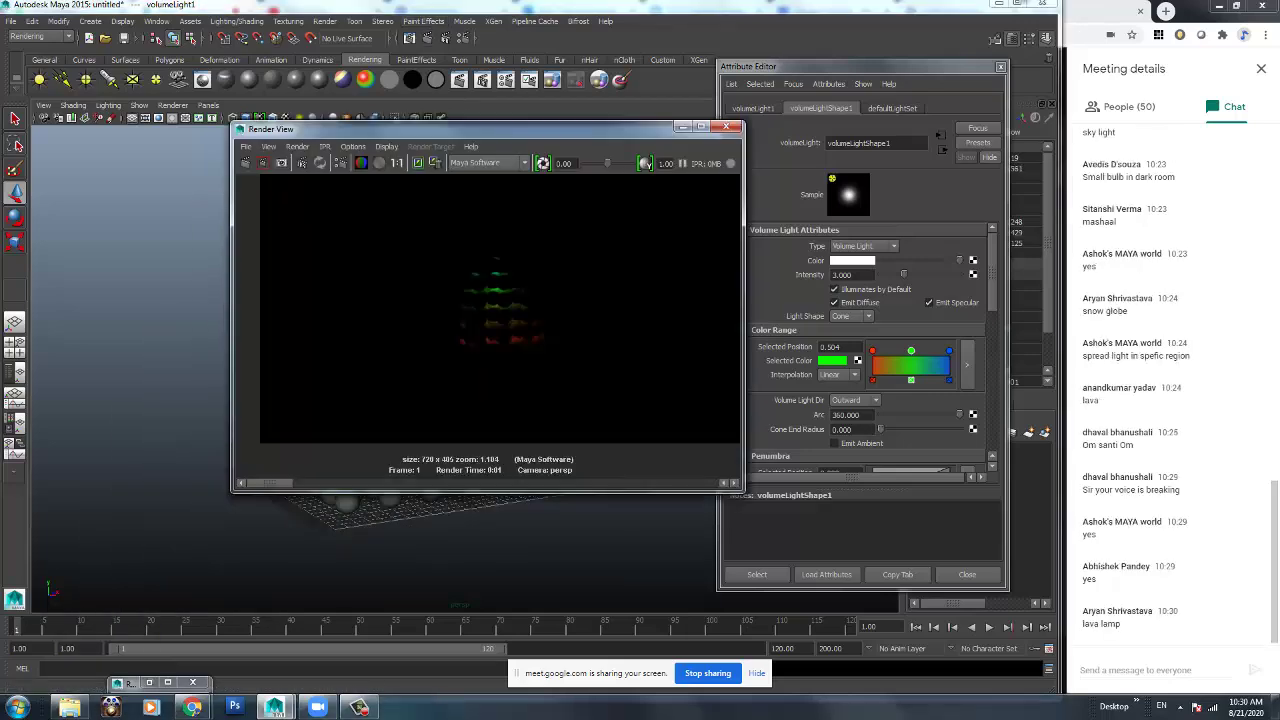
left_click(728, 127)
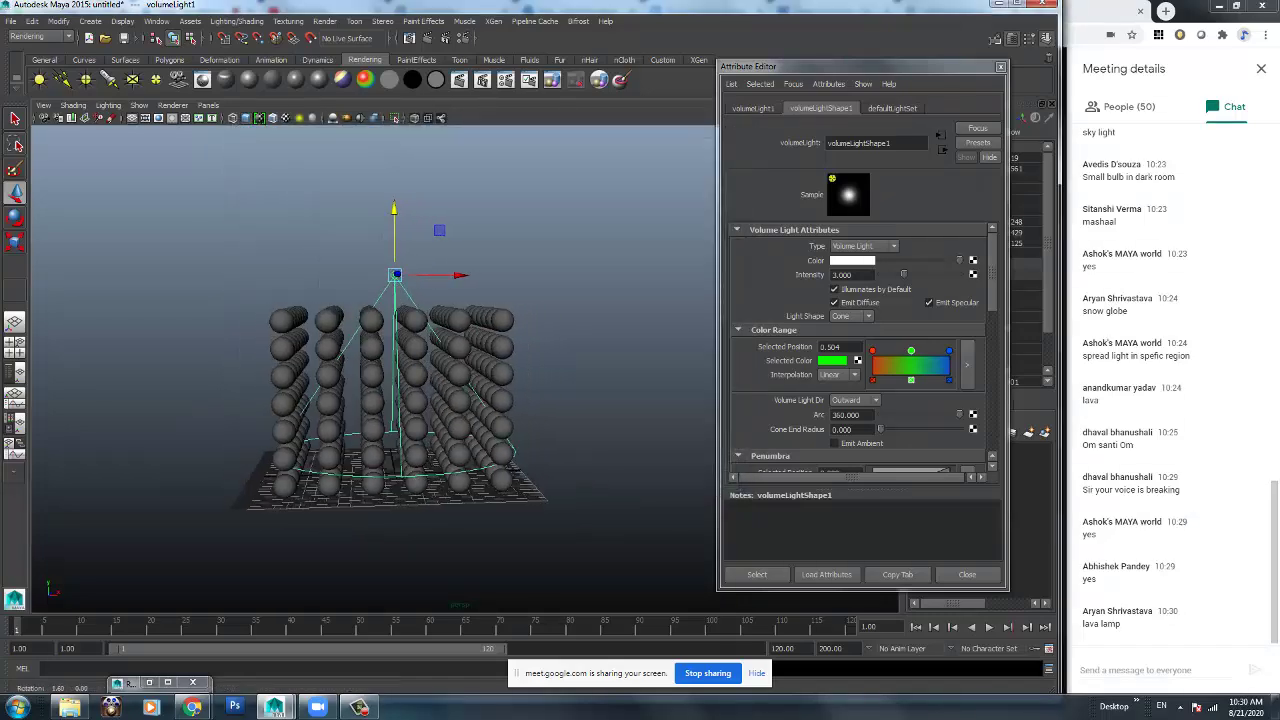
left_click_drag(430, 330, 400, 332, "alt")
left_click(427, 38)
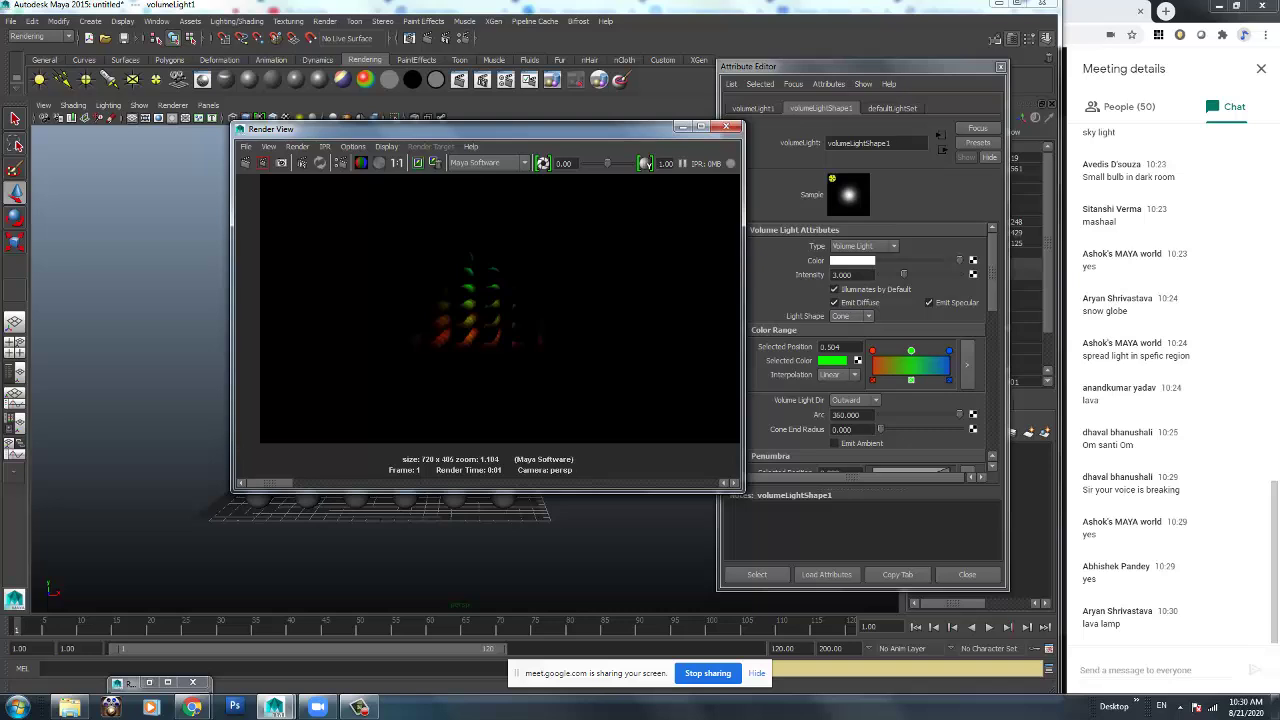
left_click(849, 316)
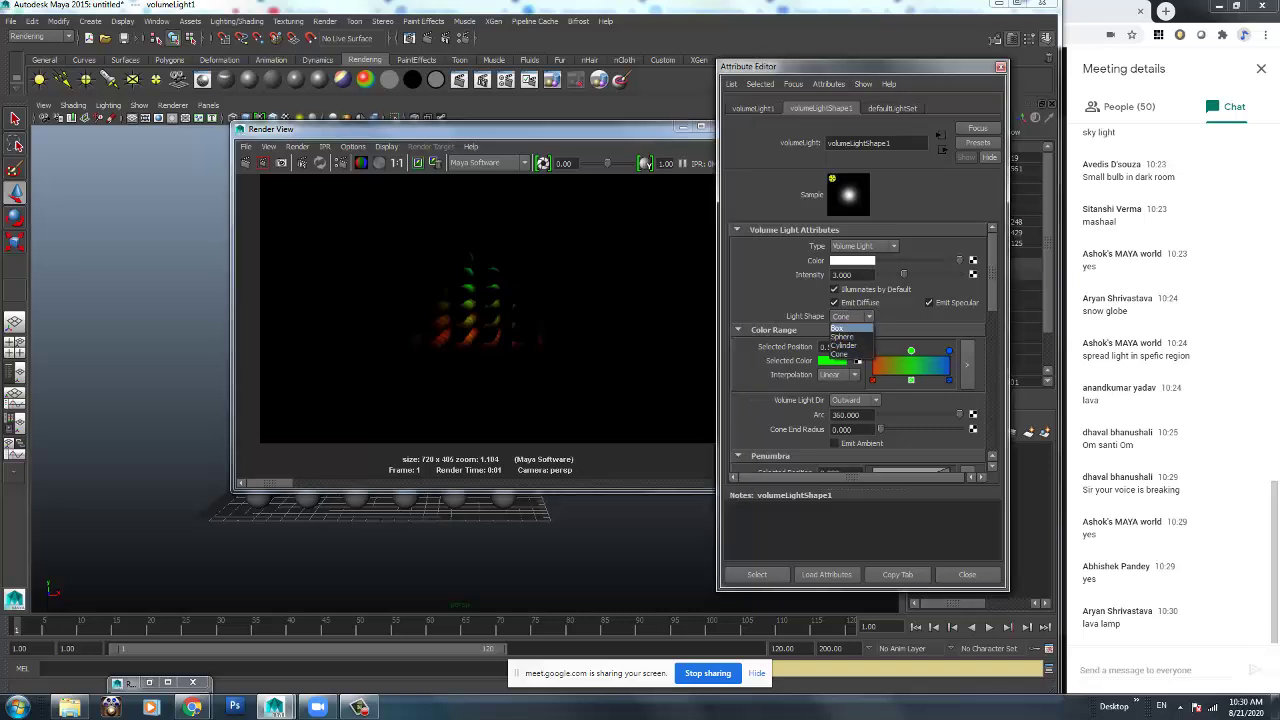
Change the volume light's shape from Cone to Box and lower the box light.
left_click(838, 328)
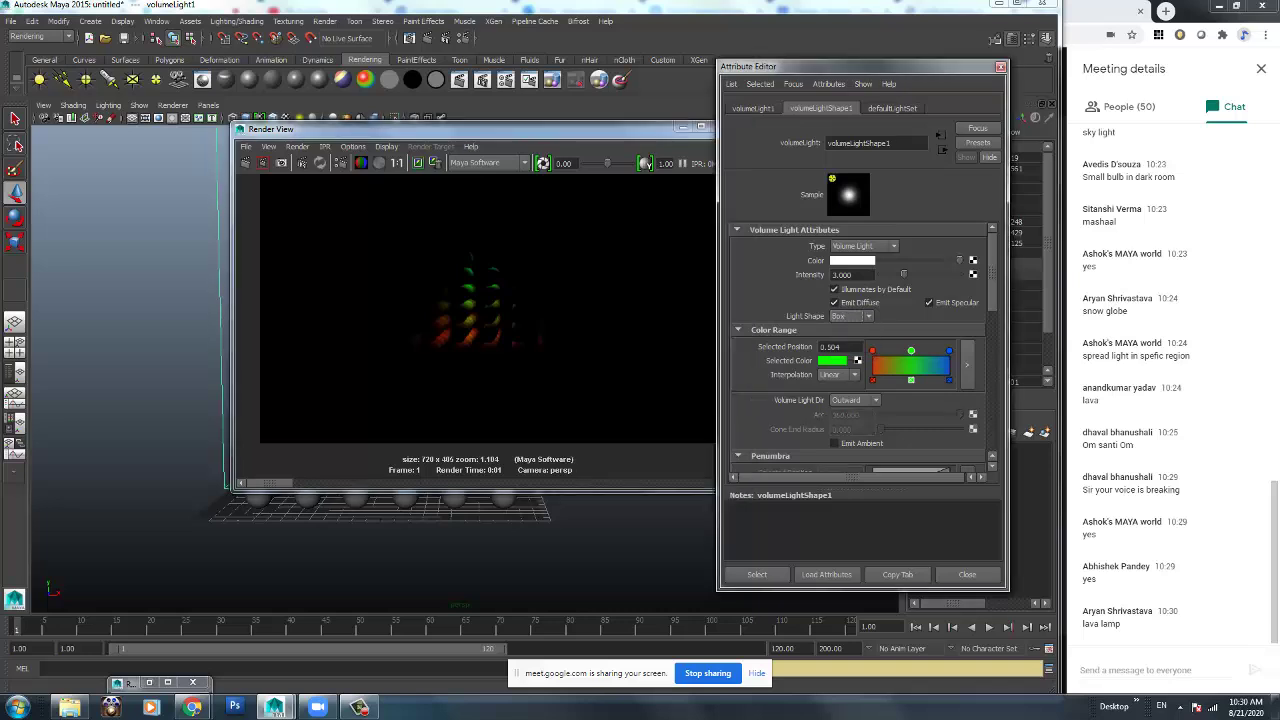
left_click(684, 127)
left_click_drag(560, 300, 630, 345, "alt")
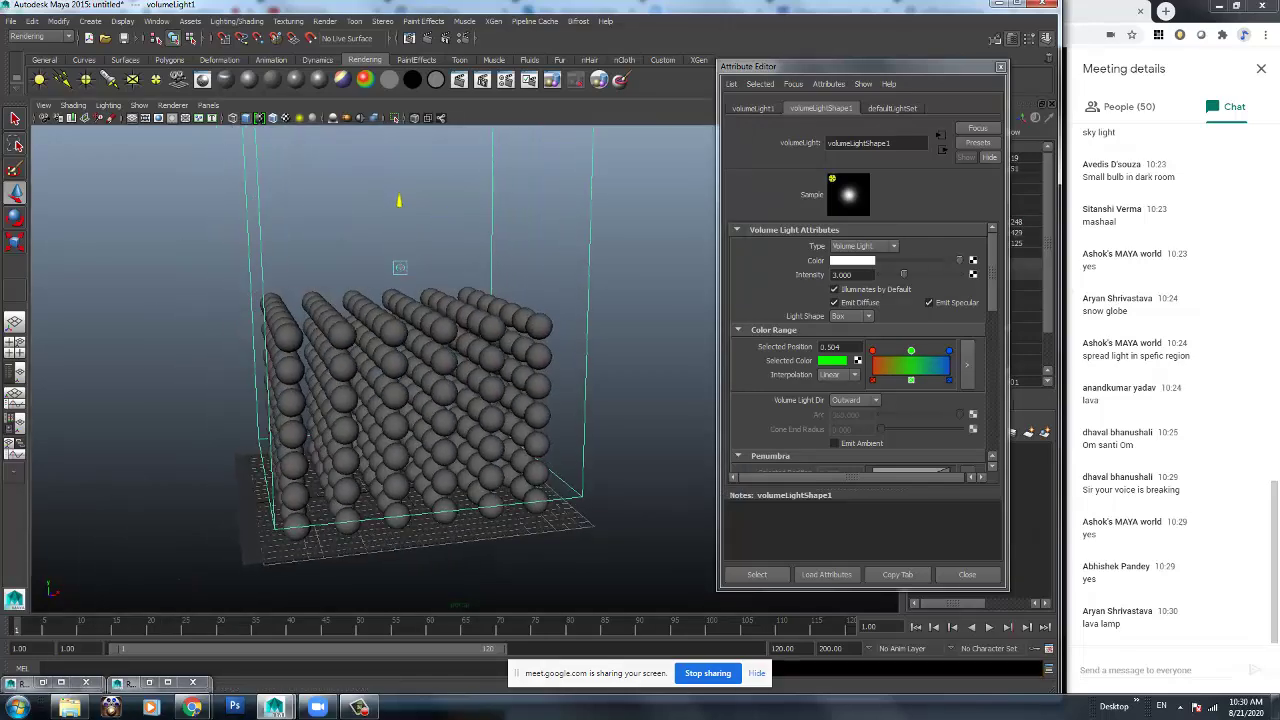
left_click_drag(399, 202, 401, 298)
key("r")
key("w")
Switch the volume light shape to Sphere so it encloses the sphere block.
scroll(401, 298, "down", 3)
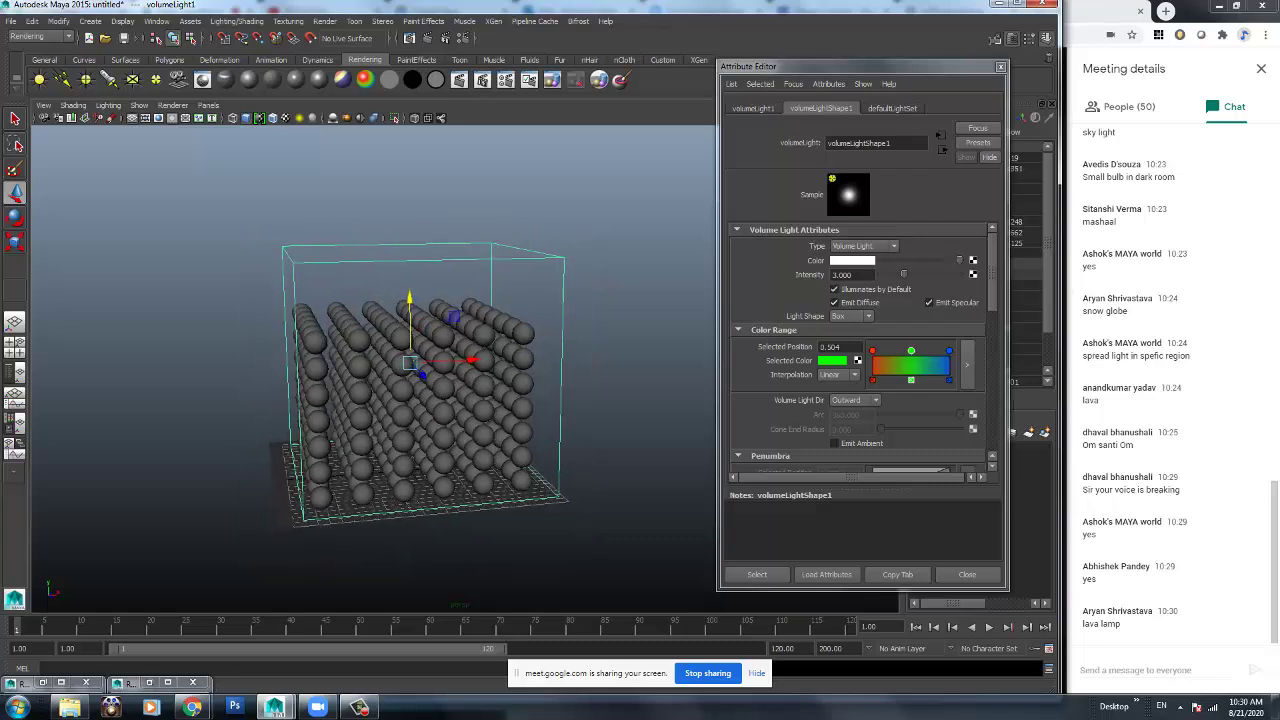
left_click_drag(418, 362, 408, 362, "alt")
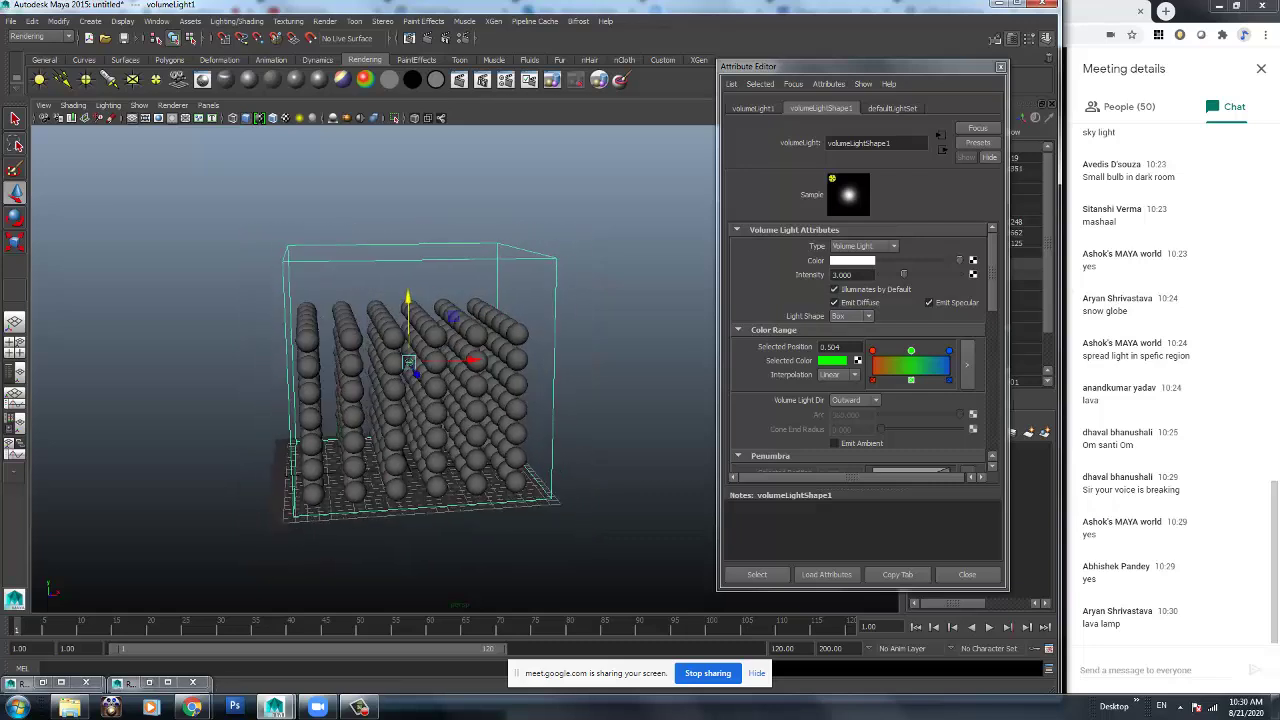
left_click(851, 316)
left_click(845, 329)
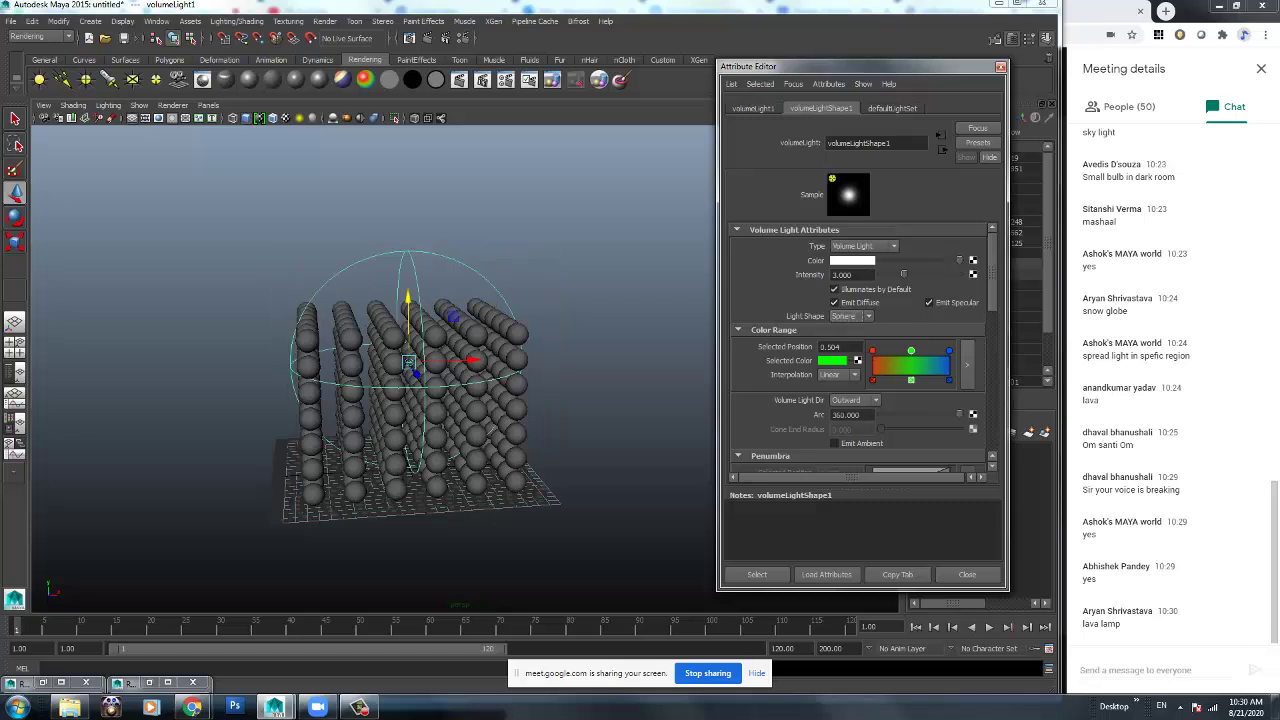
Set the light direction to Down Axis and raise the sphere light above the ball grid.
left_click(852, 400)
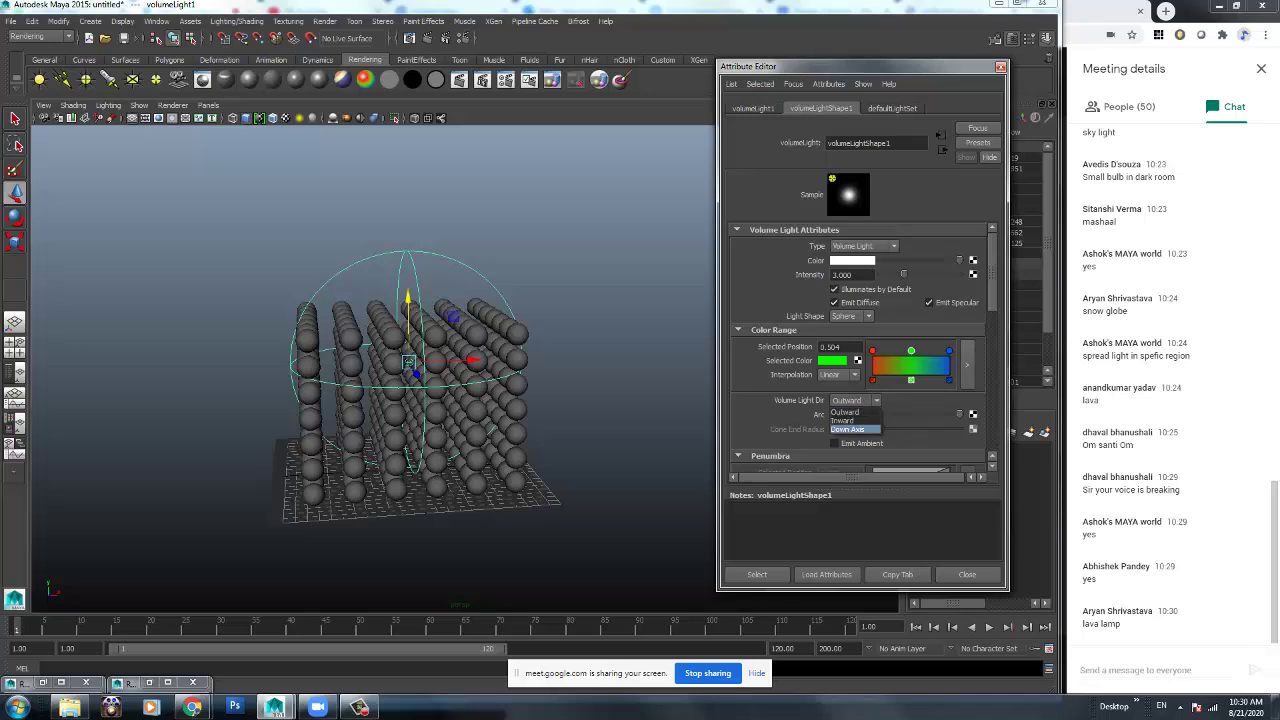
left_click(847, 429)
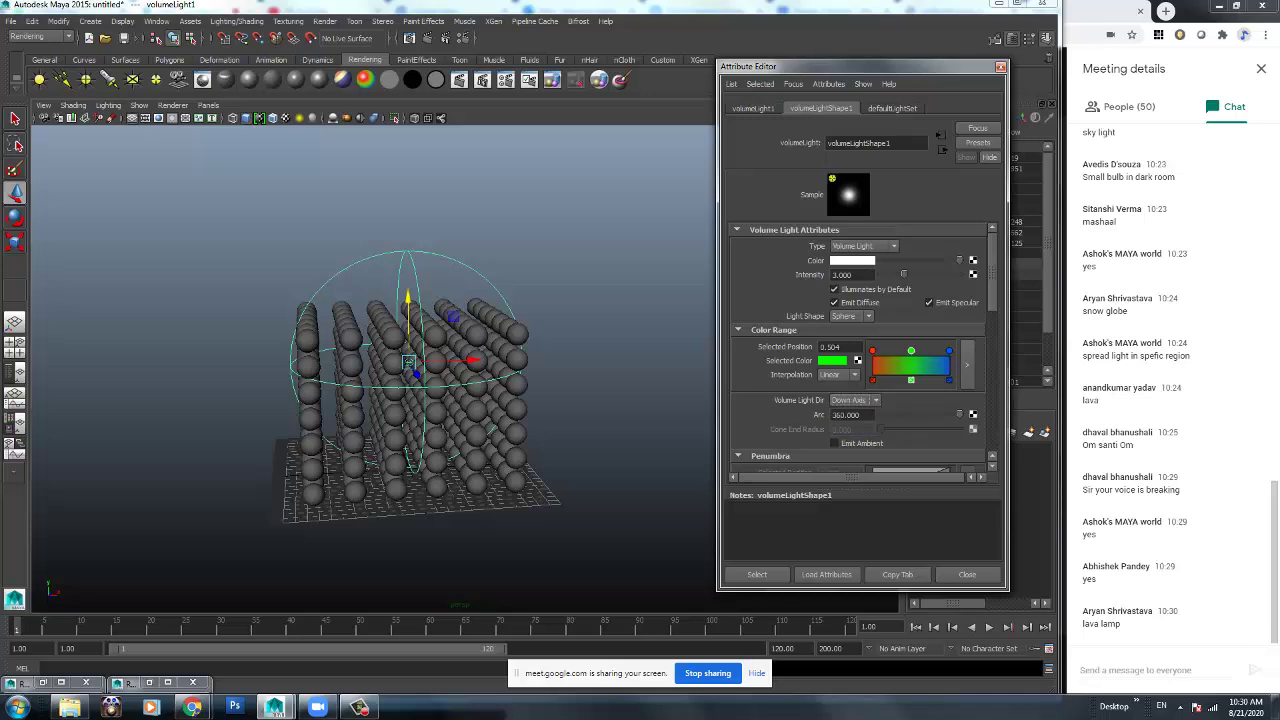
left_click_drag(408, 298, 416, 112)
Delete the upper rows of spheres, leaving a single layer on the plane.
left_click_drag(278, 368, 576, 489)
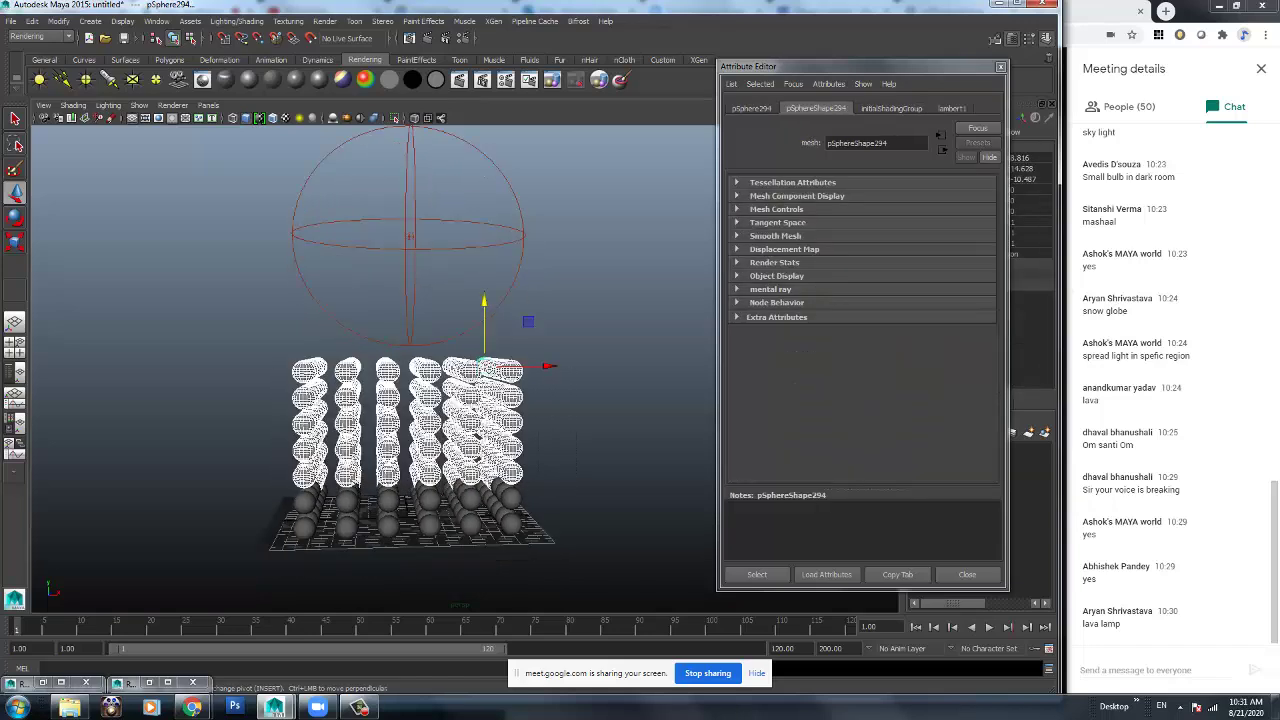
key("Delete")
left_click_drag(300, 480, 578, 496, "alt")
key("Delete")
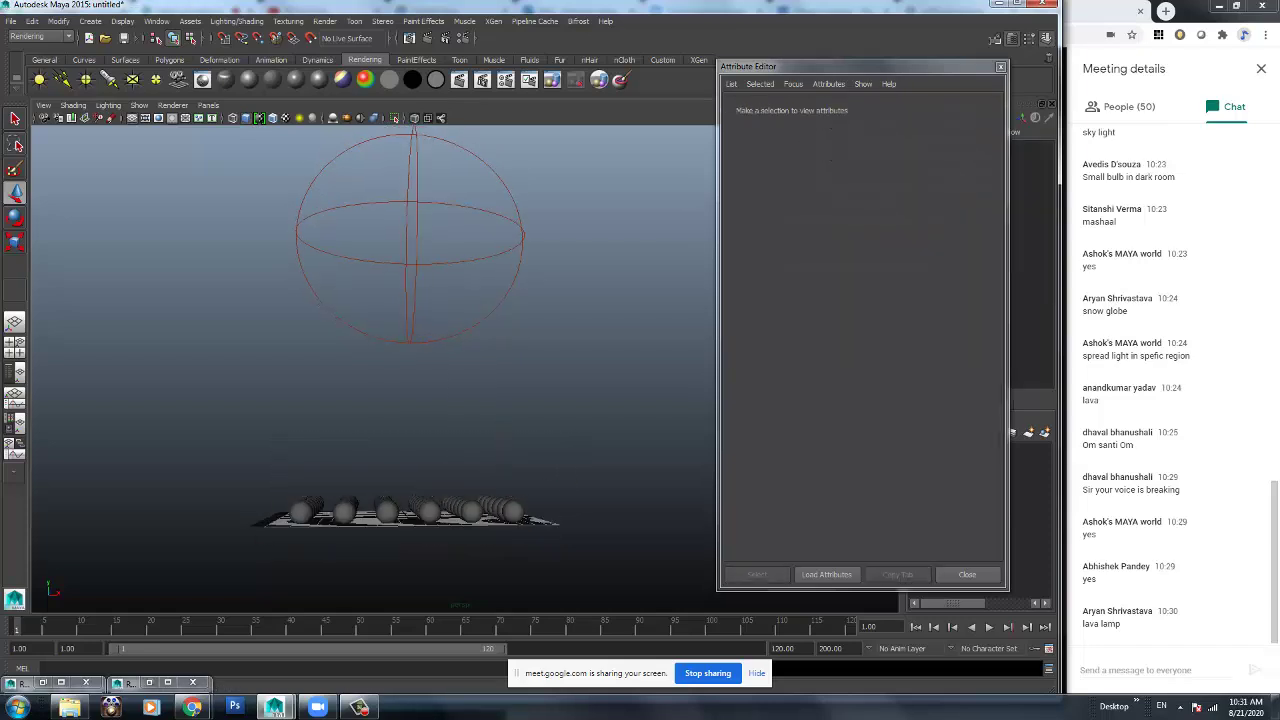
Lower the volume light onto the sphere layer and scale it up greatly.
left_click(412, 204)
left_click_drag(412, 208, 424, 238, "alt")
left_click_drag(412, 174, 412, 404)
key("r")
left_click_drag(413, 466, 560, 466)
key("w")
left_click_drag(430, 470, 421, 495, "alt")
Set the raytrace shadow Light Angle to 1 and Shadow Rays to 1.
scroll(863, 348, "down", 8)
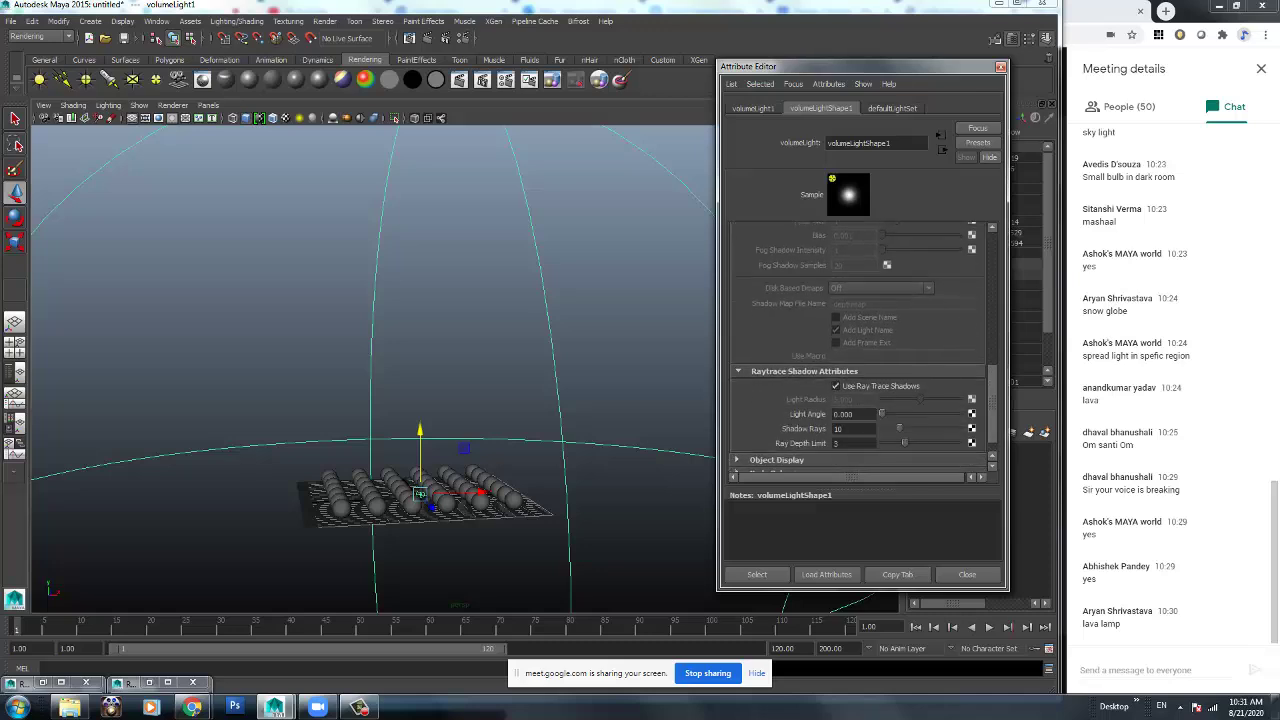
left_click(843, 414)
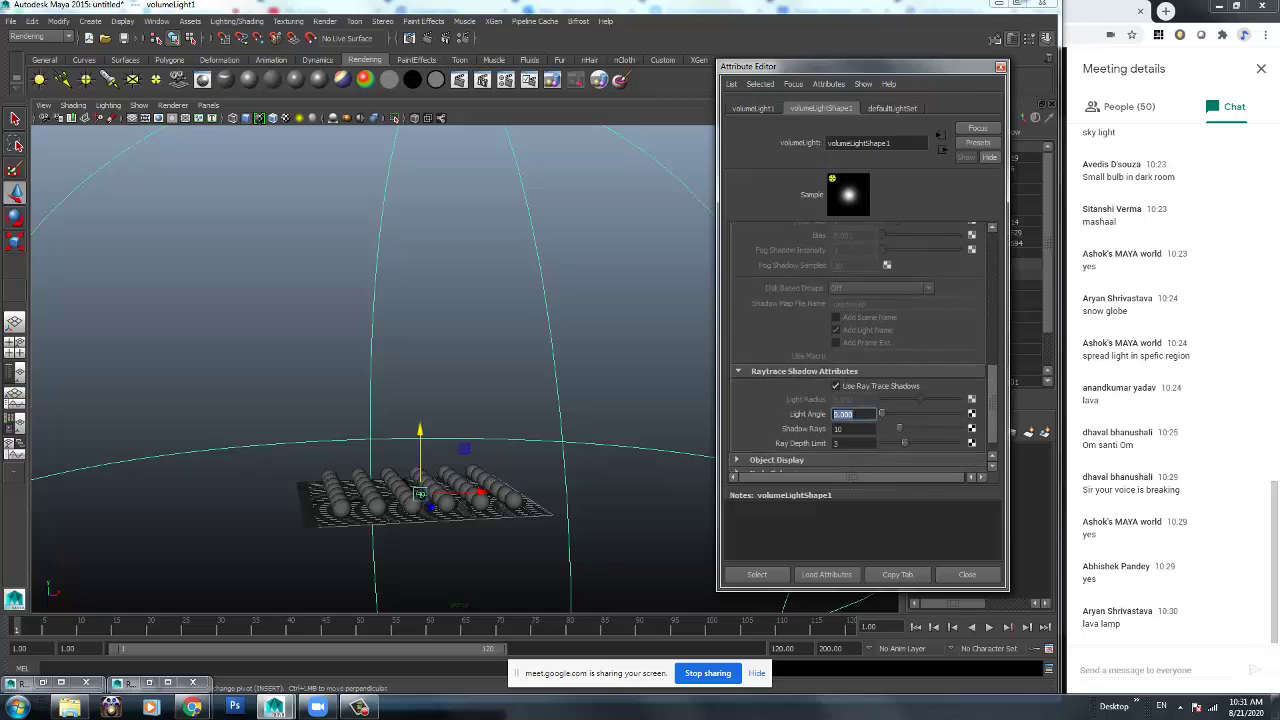
type("10")
key("Return")
type("1")
key("Return")
left_click(845, 428)
type("1")
key("Return")
Render the current frame to show the sphere layer in a green-blue gradient.
middle_click_drag(420, 420, 412, 366, "alt")
scroll(400, 380, "up", 4)
scroll(858, 350, "up", 1)
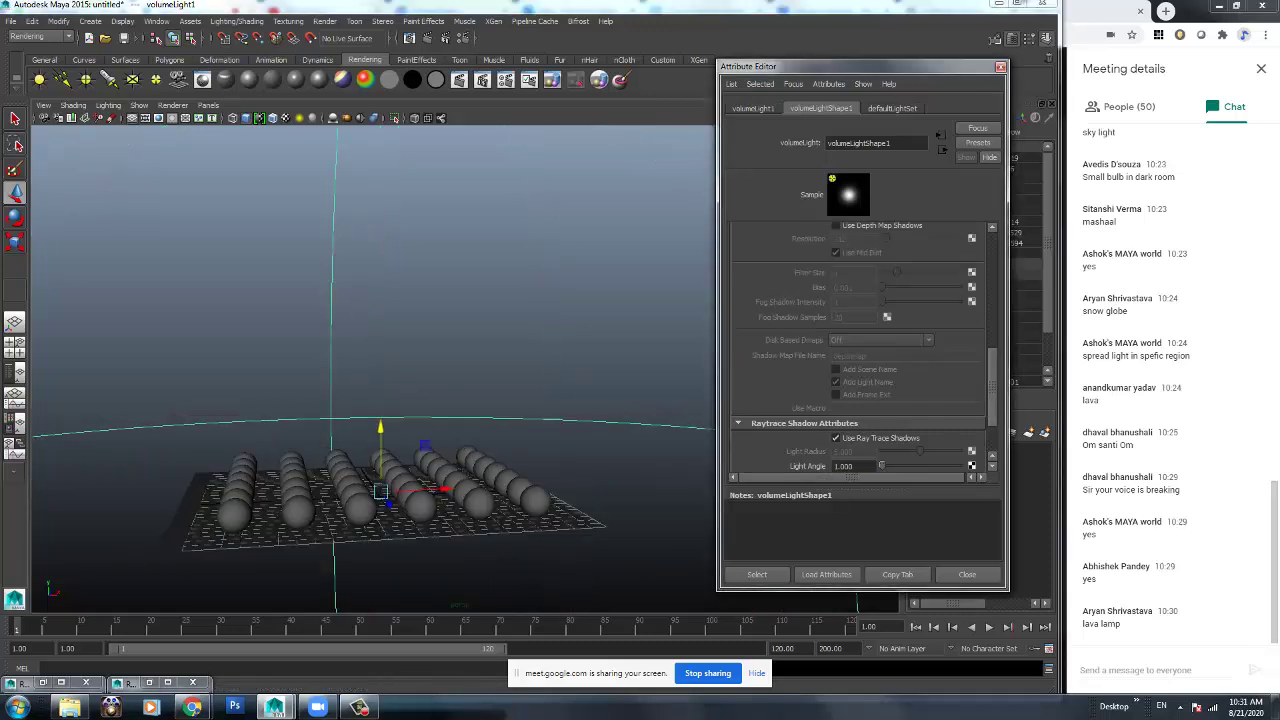
scroll(858, 350, "up", 4)
scroll(858, 346, "up", 2)
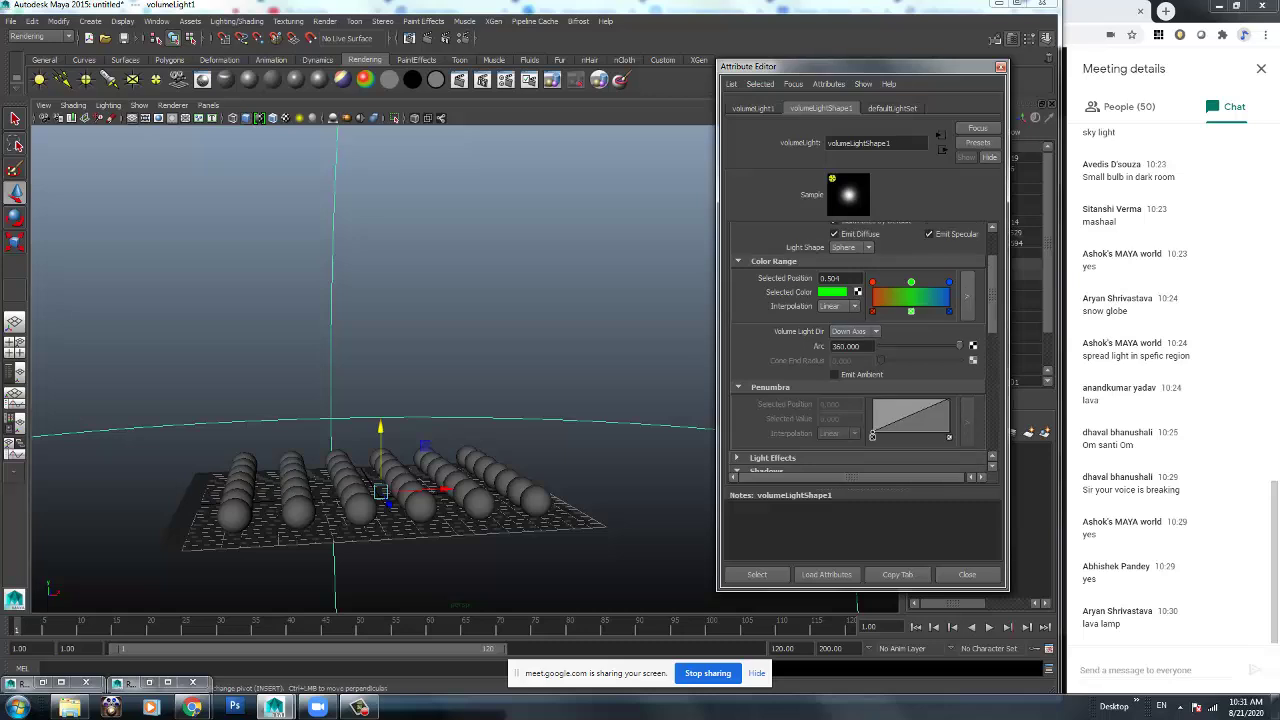
scroll(380, 400, "up", 5)
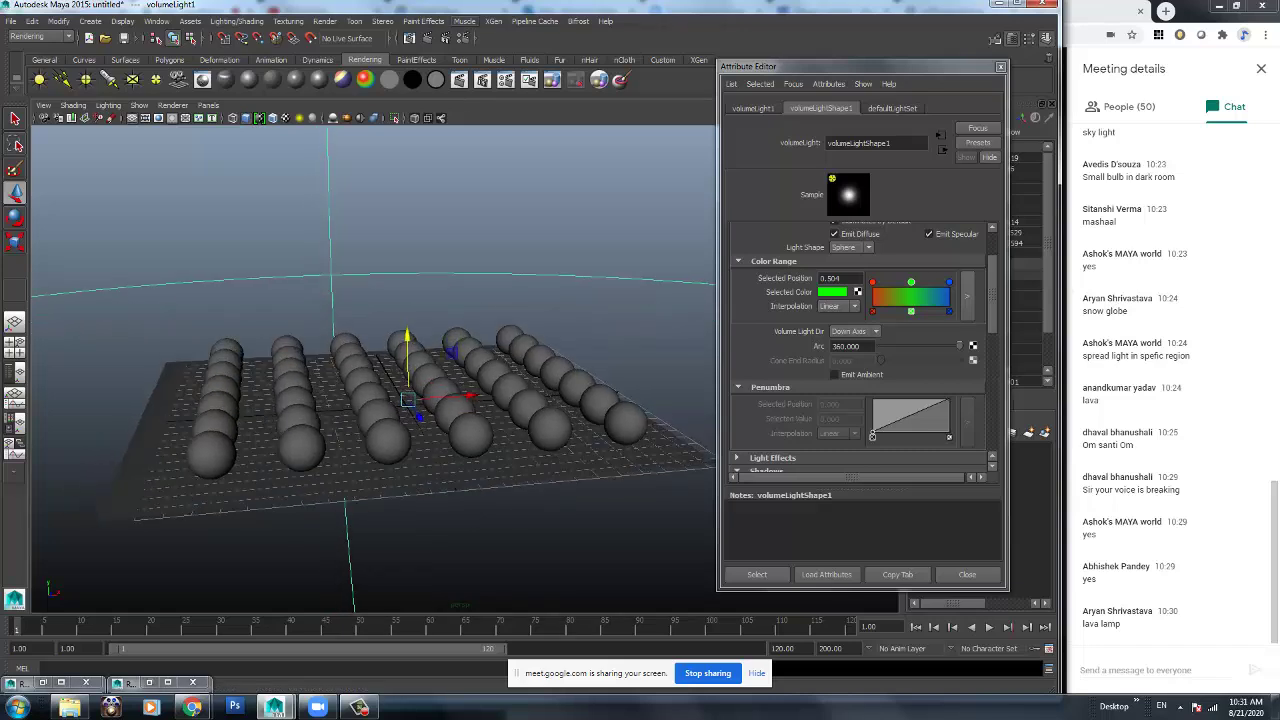
left_click(409, 38)
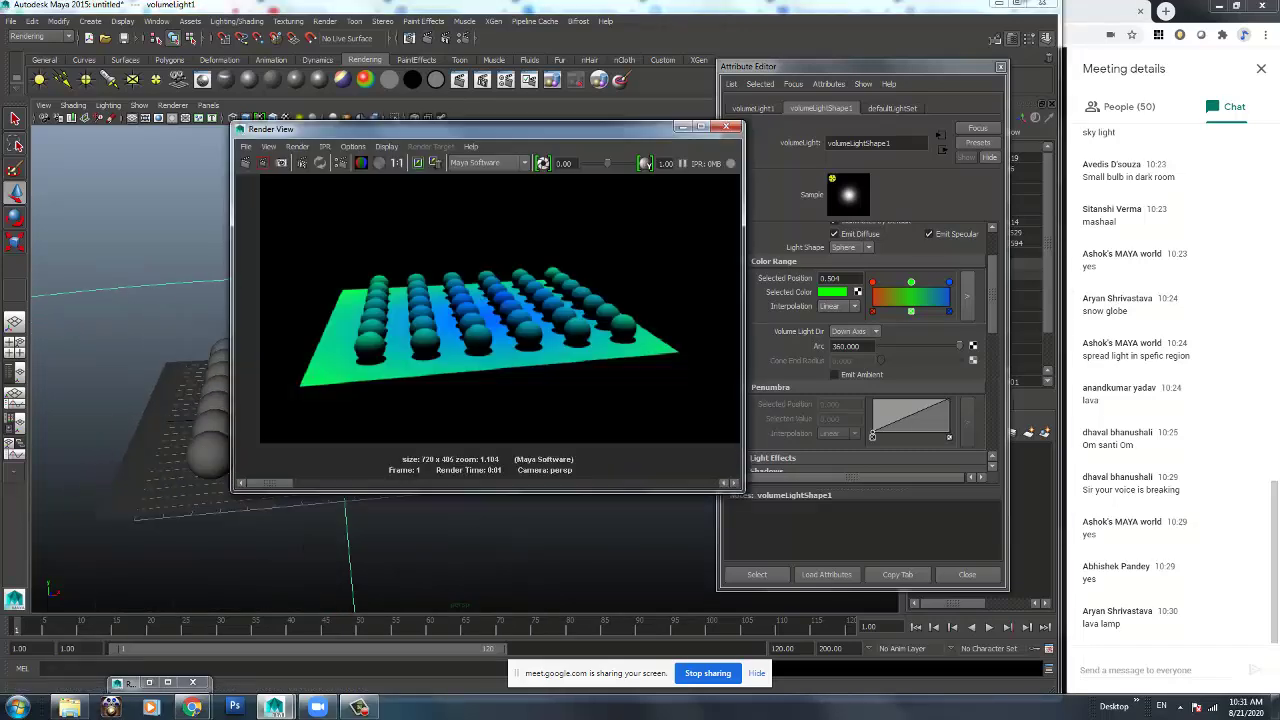
scroll(403, 335, "up", 4)
scroll(403, 335, "down", 3)
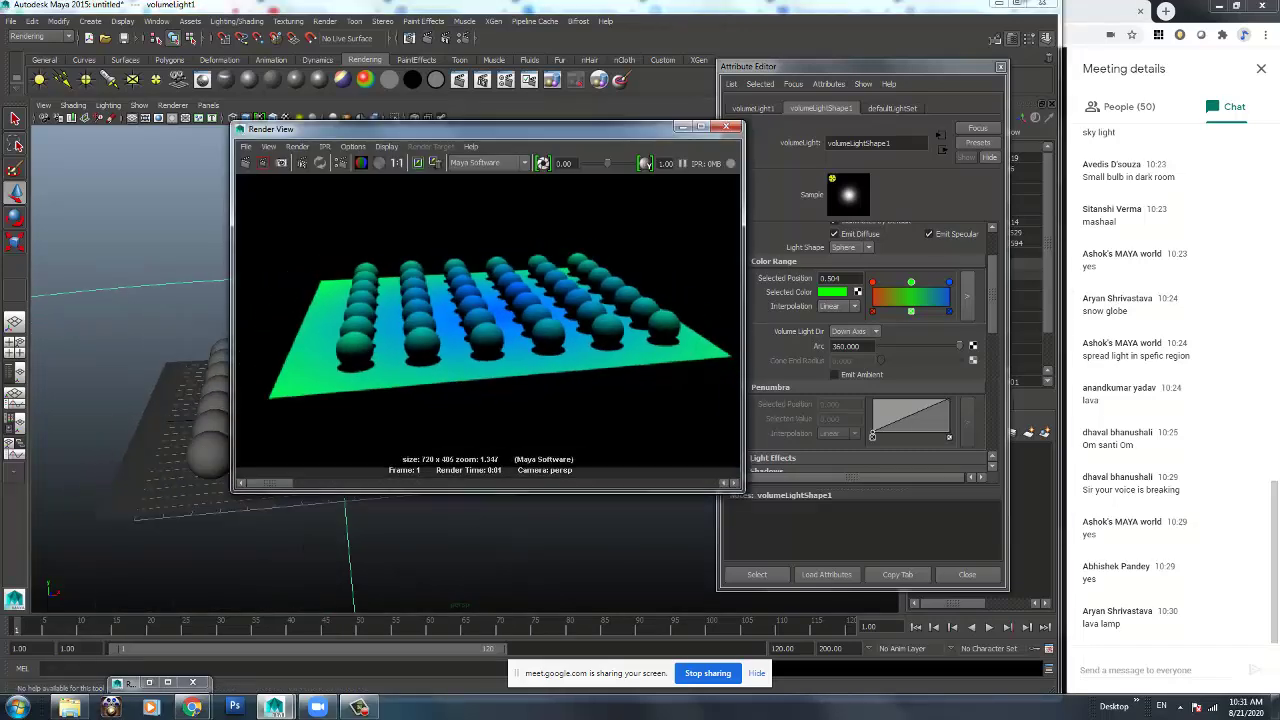
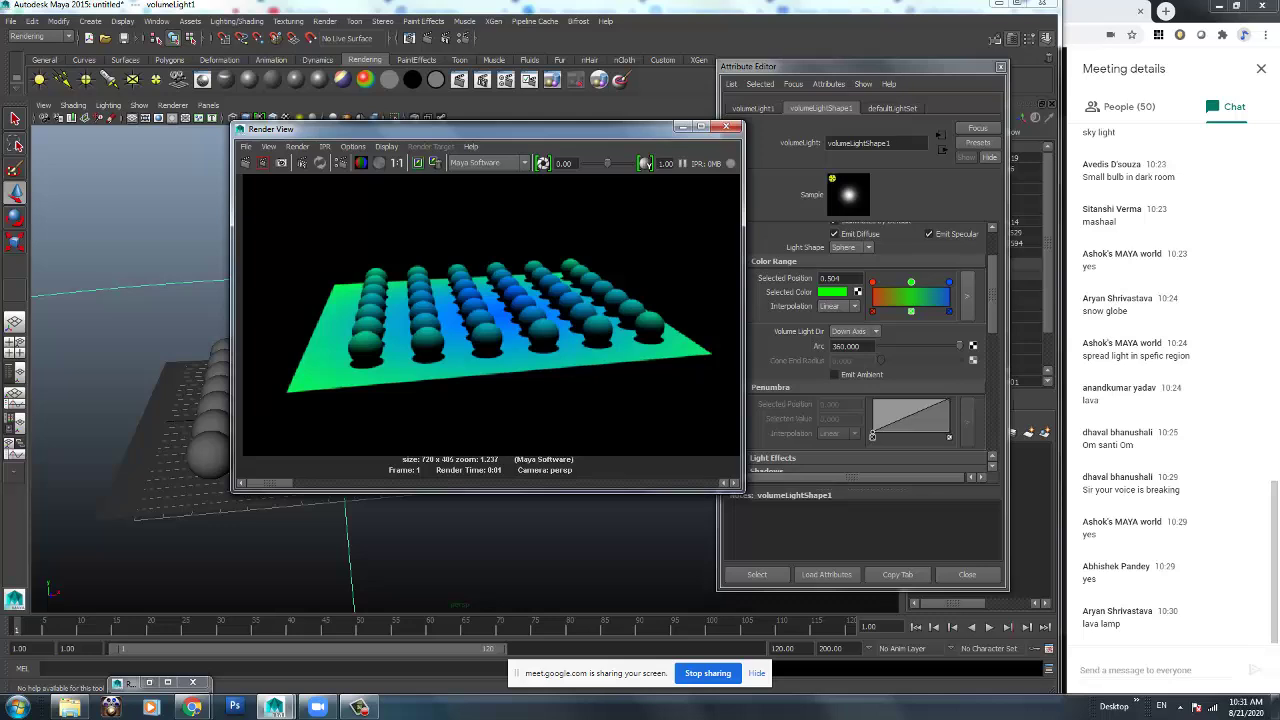
Set the raytrace shadow Light Angle to 15 and Shadow Rays to 15.
scroll(860, 340, "down", 10)
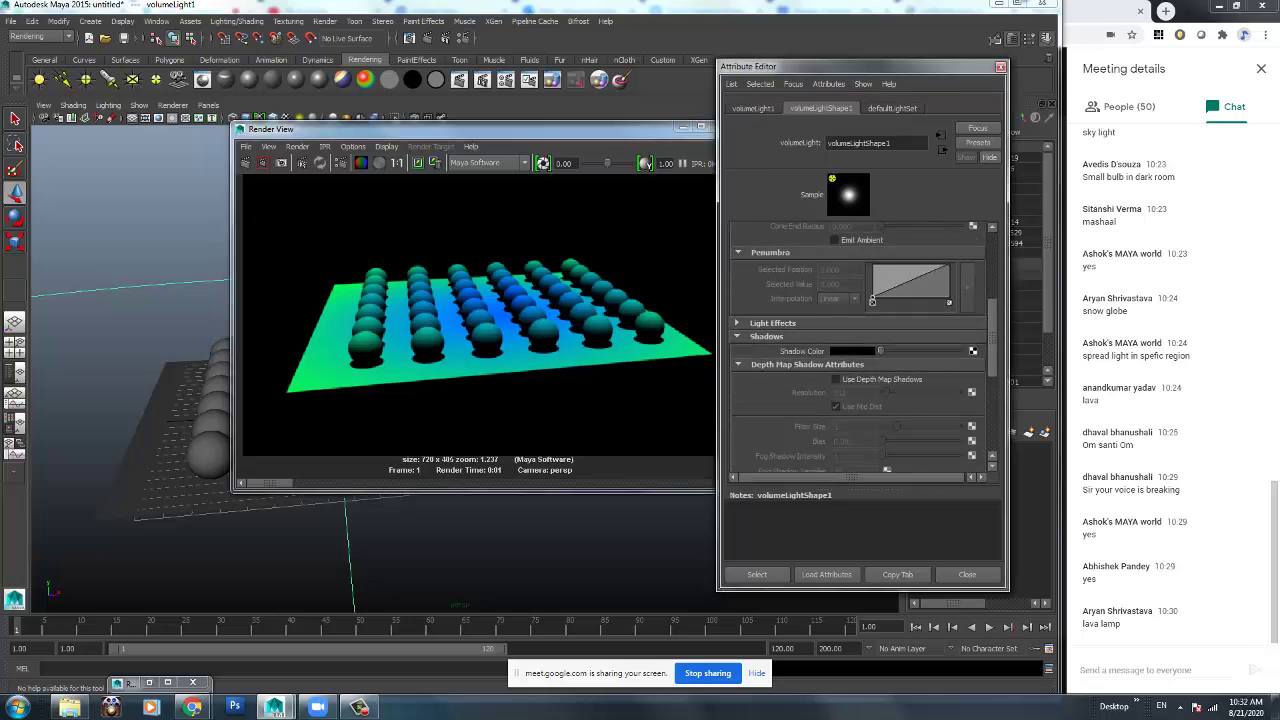
left_click(855, 406)
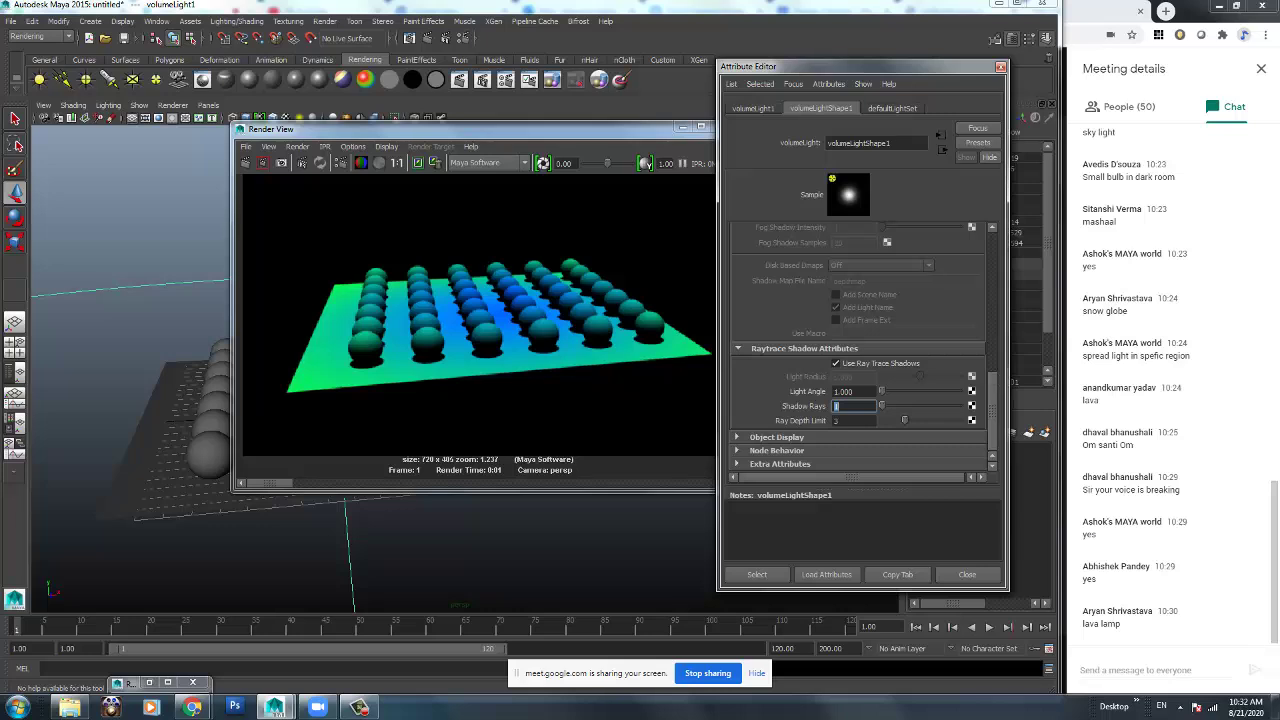
left_click(845, 391)
type("15")
key("Return")
left_click(848, 406)
type("15")
key("Return")
Re-render the scene with the new shadow settings and reload the volume light's attributes.
left_click(480, 129)
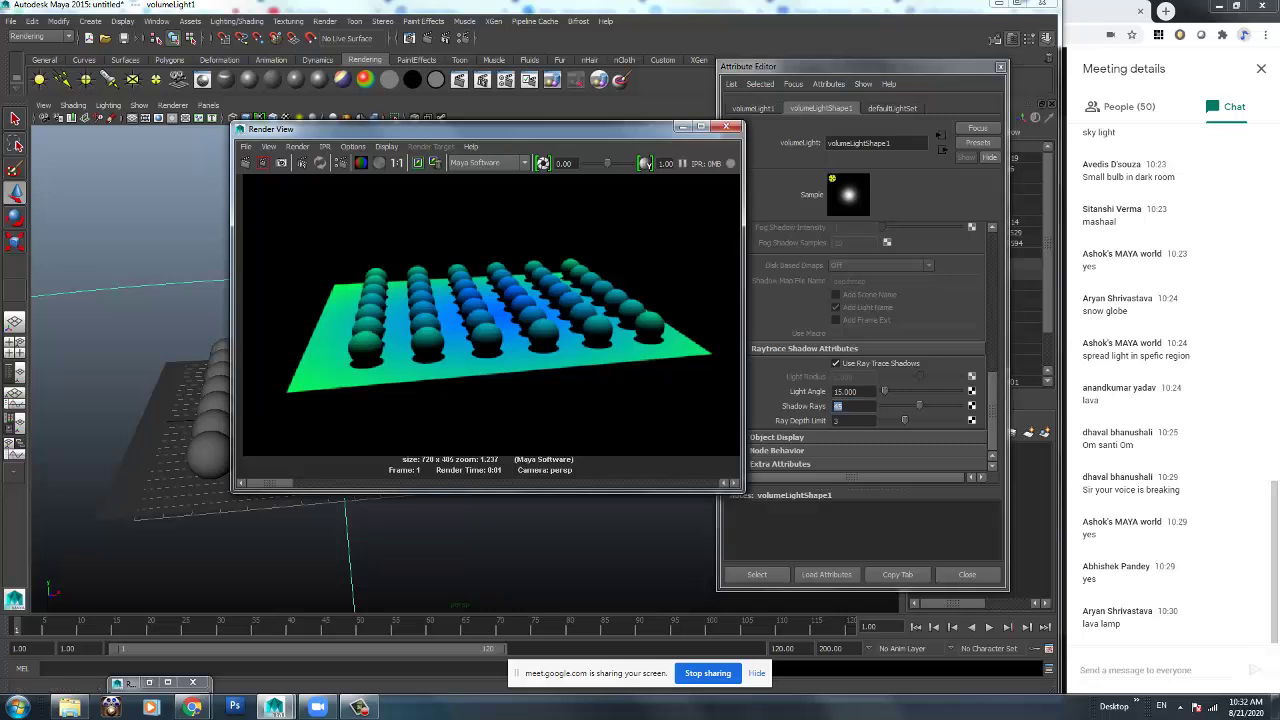
left_click(245, 163)
key("ctrl+a")
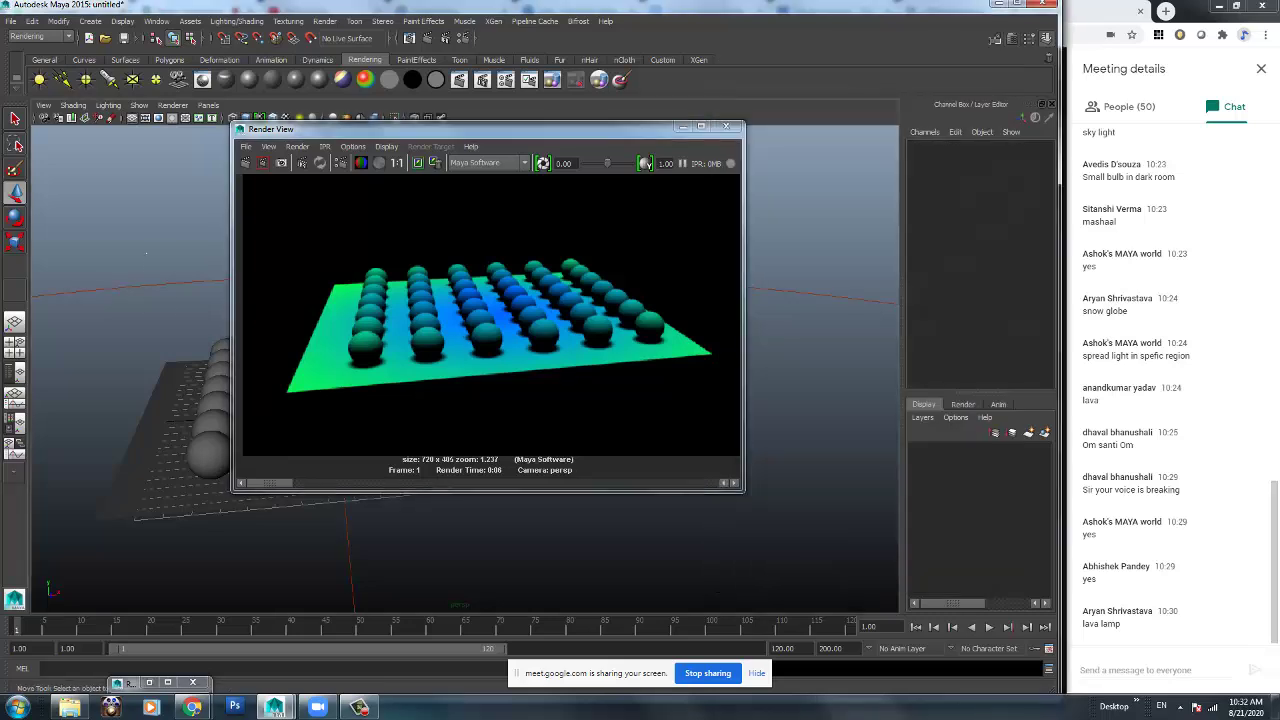
key("ctrl+a")
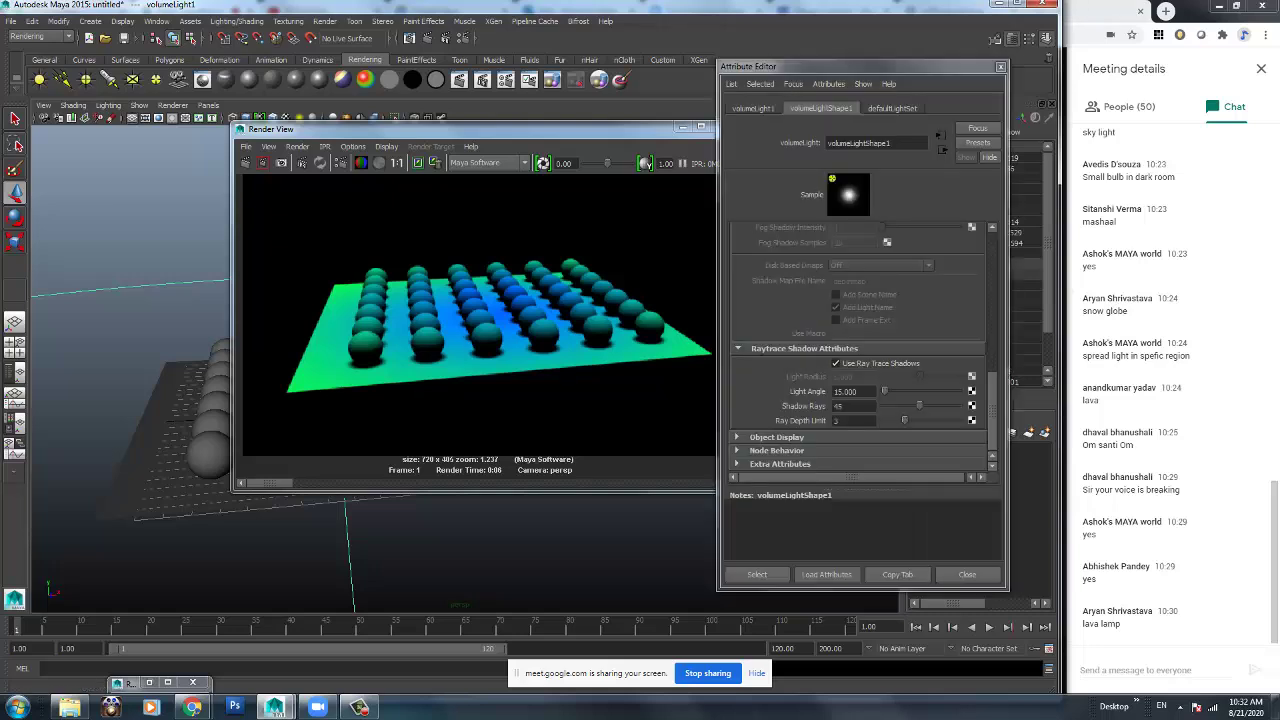
Change the red Color Range entry to a pale light blue.
scroll(860, 345, "up", 10)
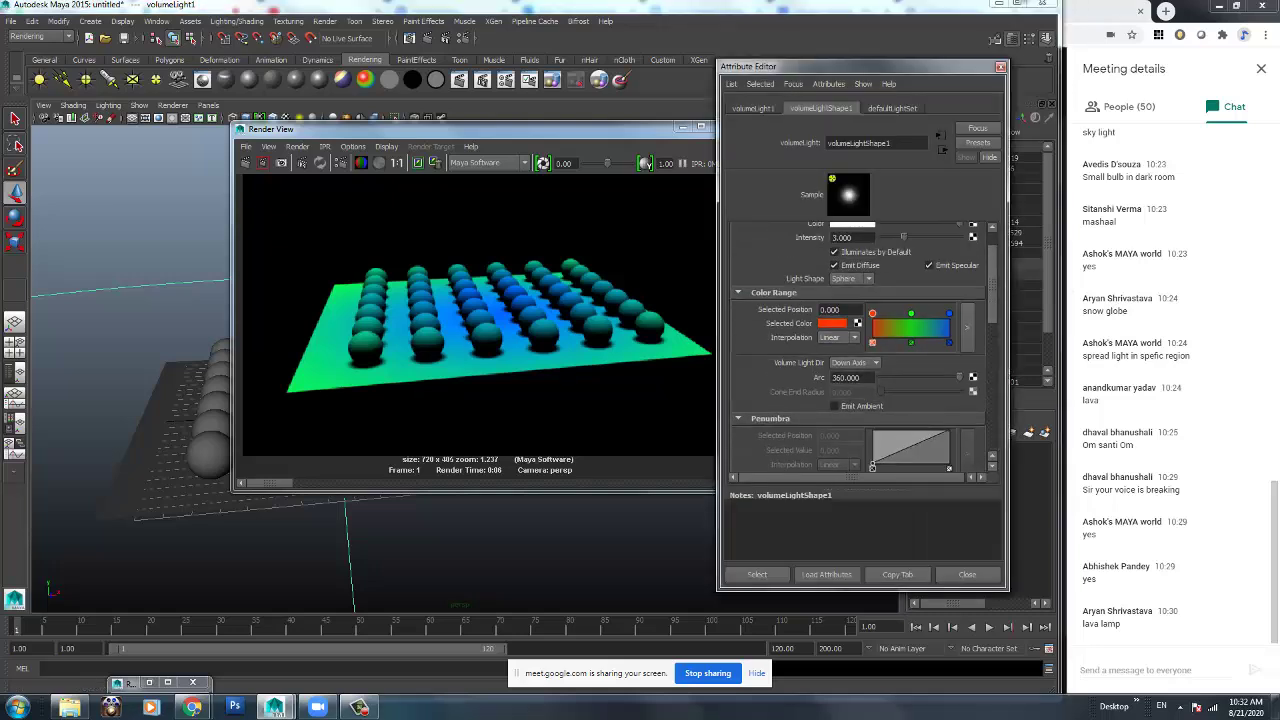
left_click(831, 323)
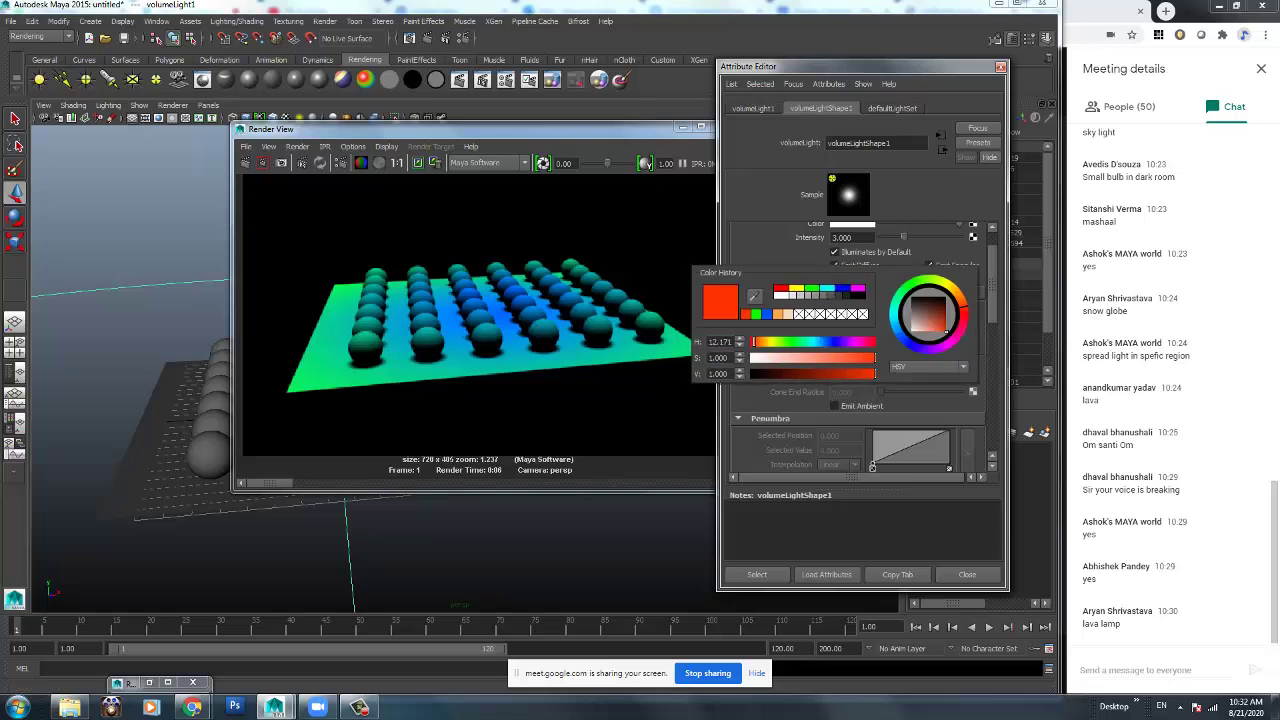
left_click_drag(755, 342, 814, 342)
left_click_drag(840, 358, 789, 358)
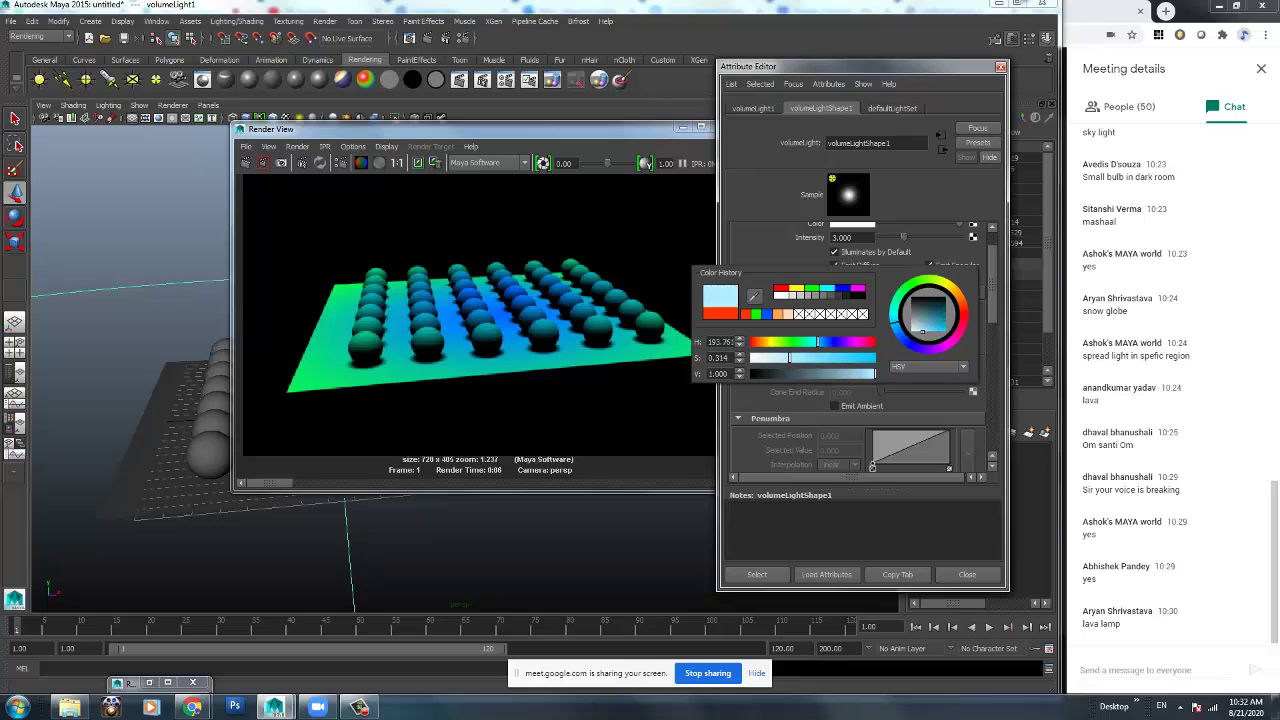
Make the middle green and right blue ramp entries light blue too, then render the frame.
left_click(911, 343)
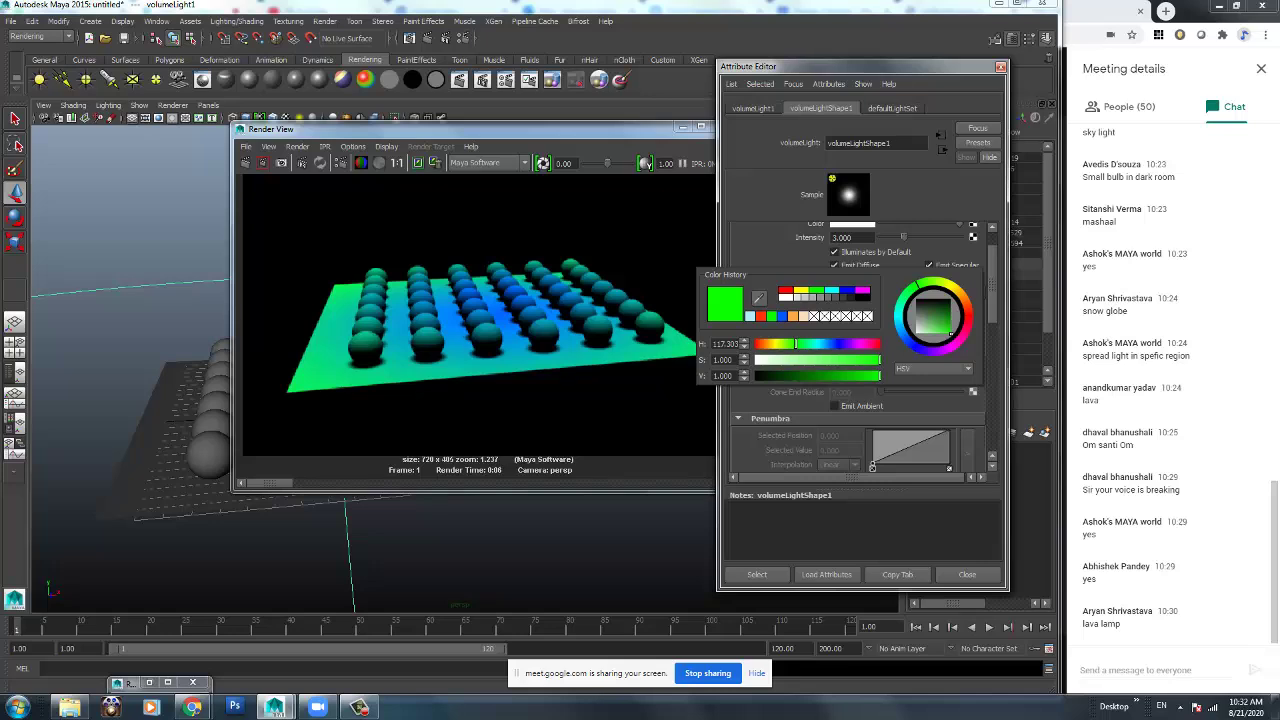
left_click(750, 316)
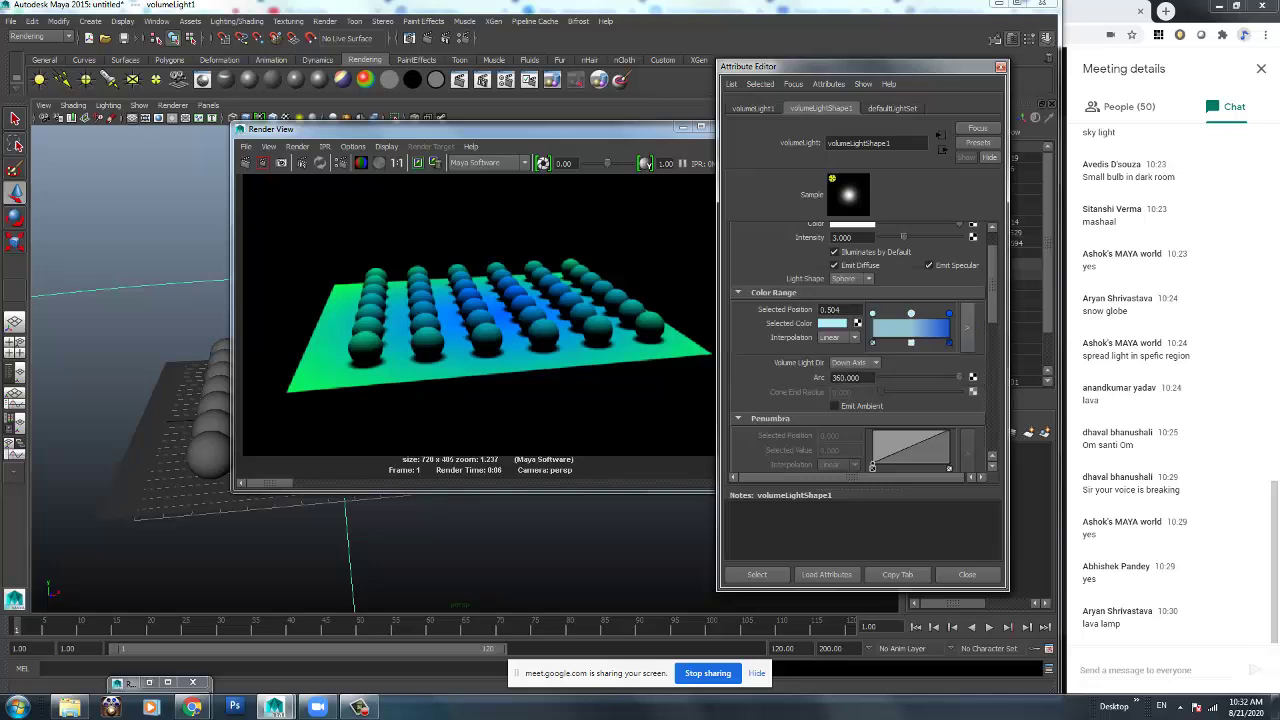
left_click(949, 314)
left_click(840, 323)
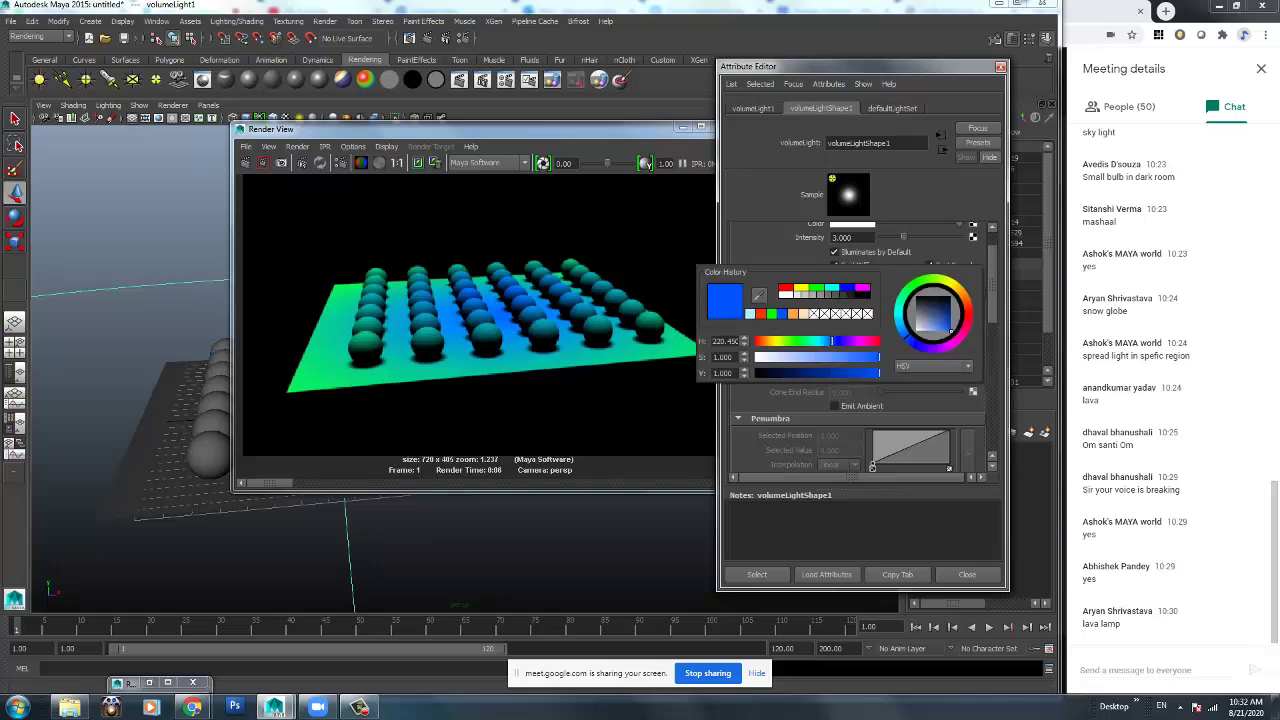
left_click(750, 314)
left_click(245, 163)
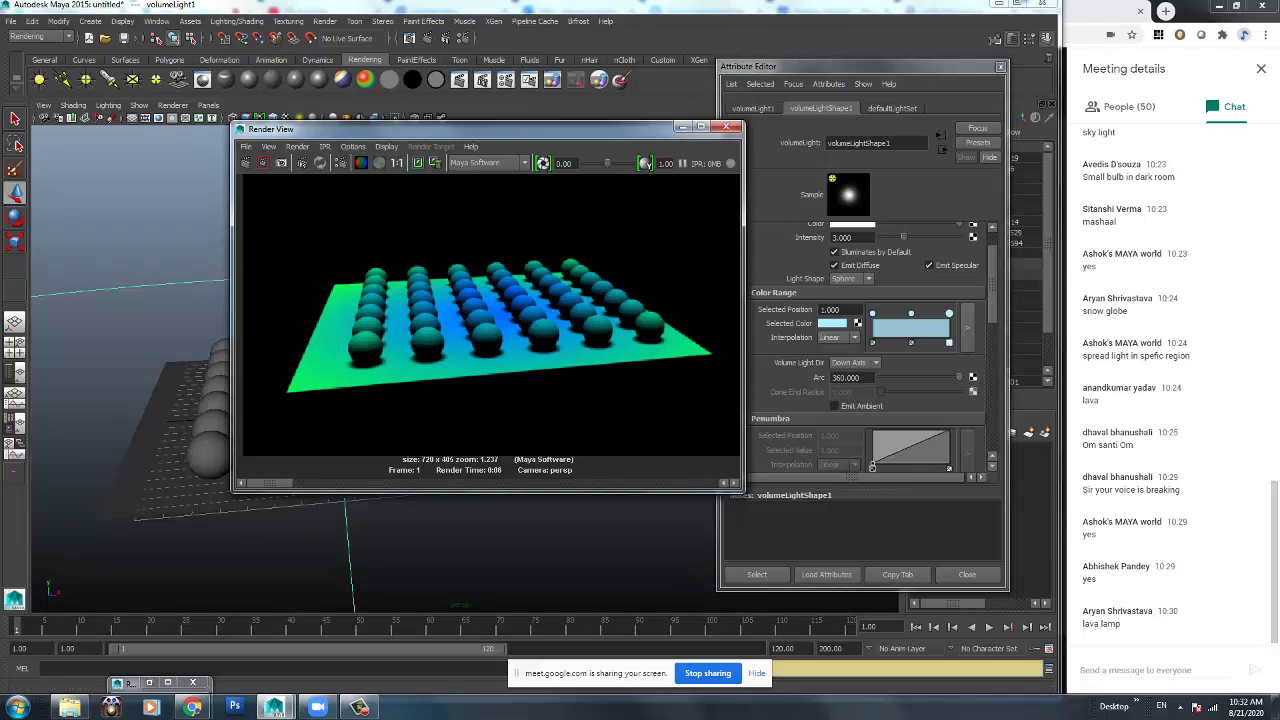
left_click(430, 38)
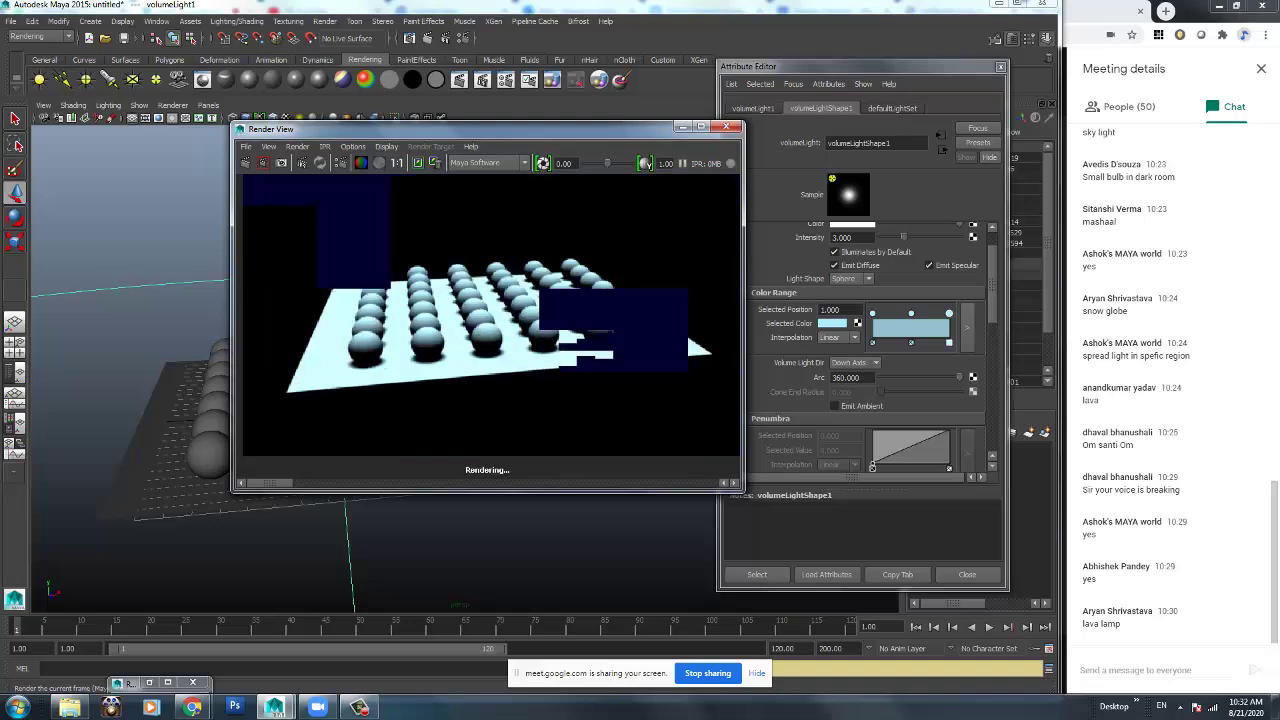
Lower the volume light's Intensity from 3 to 1 and re-render the scene.
left_click(790, 260)
scroll(790, 260, "up", 1)
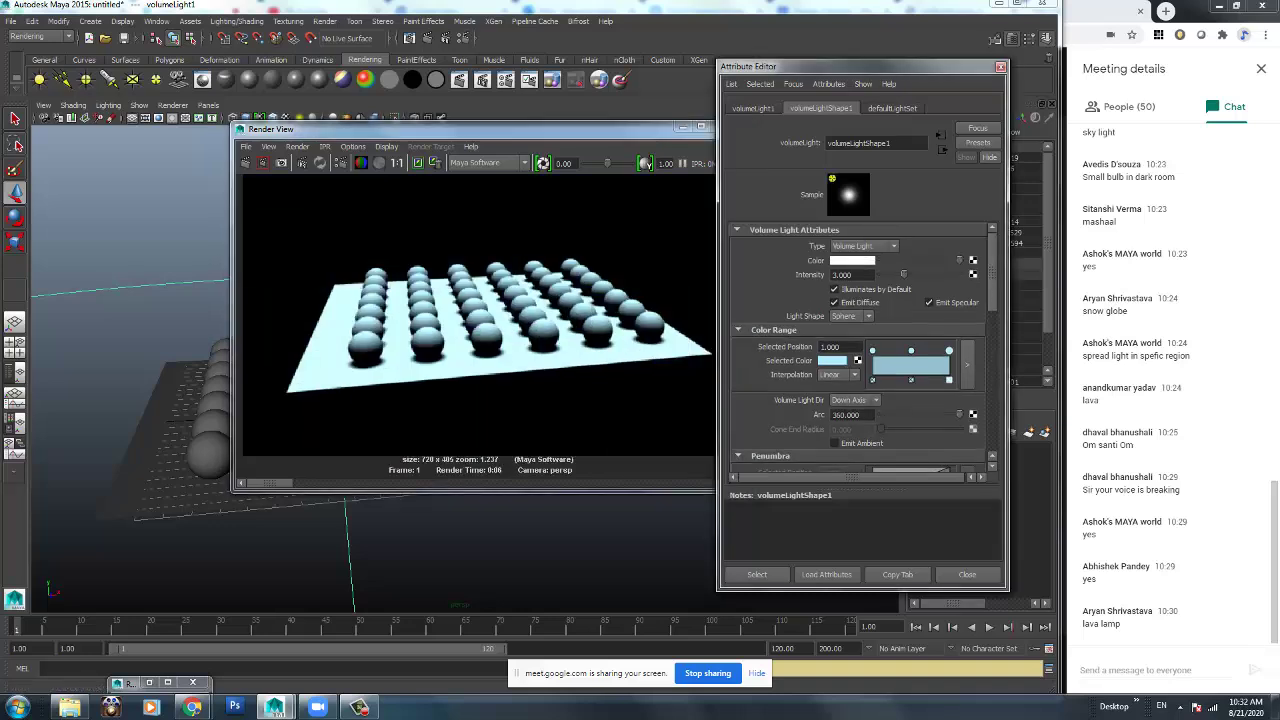
left_click(856, 275)
left_click_drag(856, 275, 831, 275)
type("1")
key("Return")
left_click(263, 163)
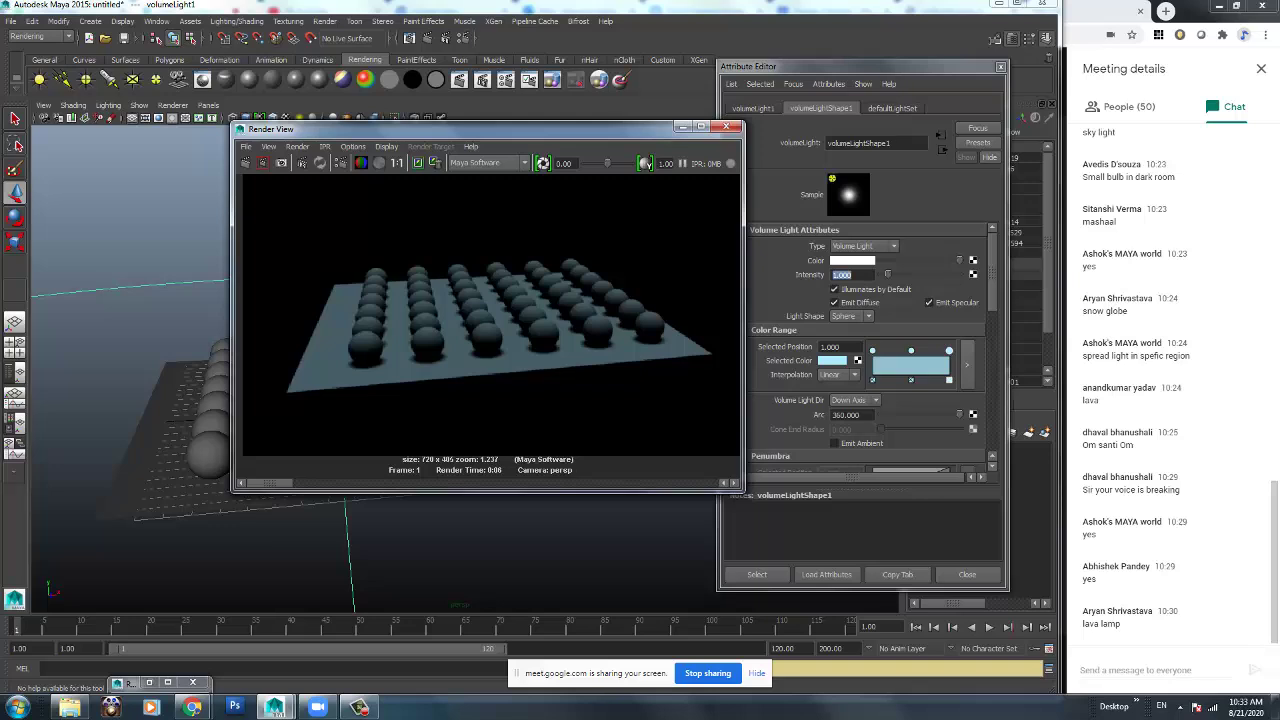
Move the render window aside and orbit the perspective view to a lower frontal angle.
left_click_drag(450, 128, 778, 142)
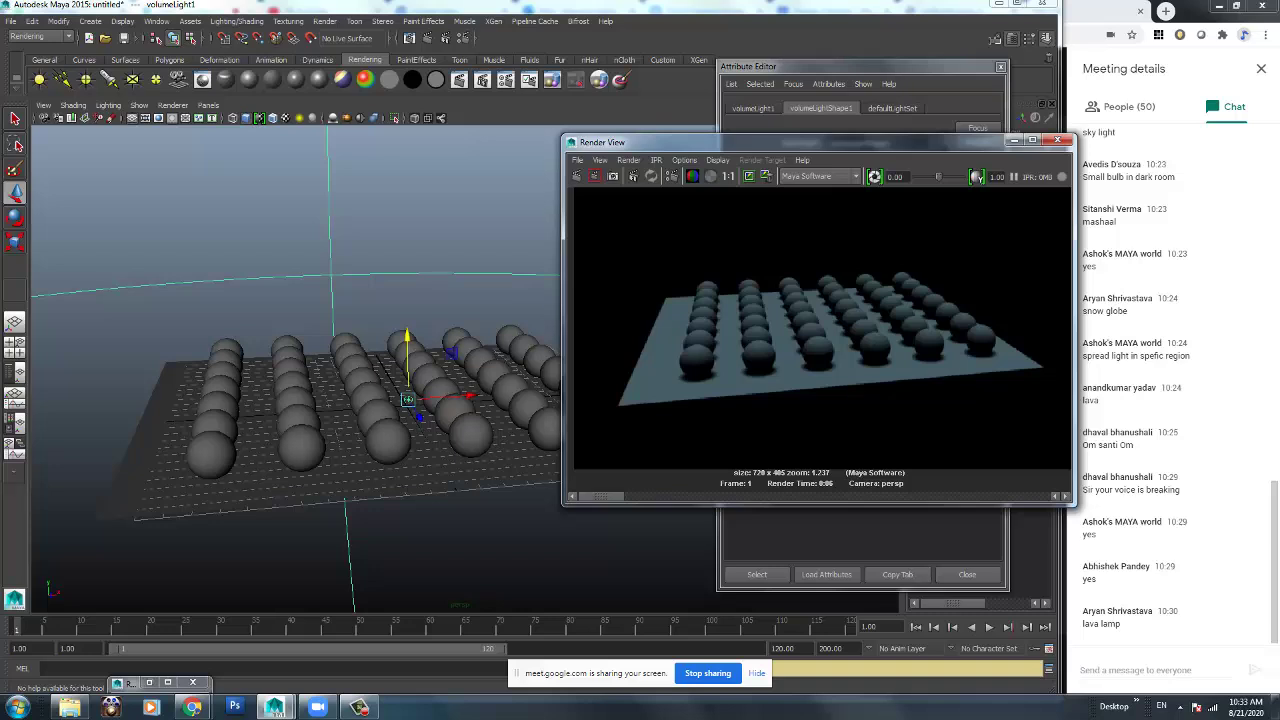
left_click_drag(330, 420, 386, 374, "alt")
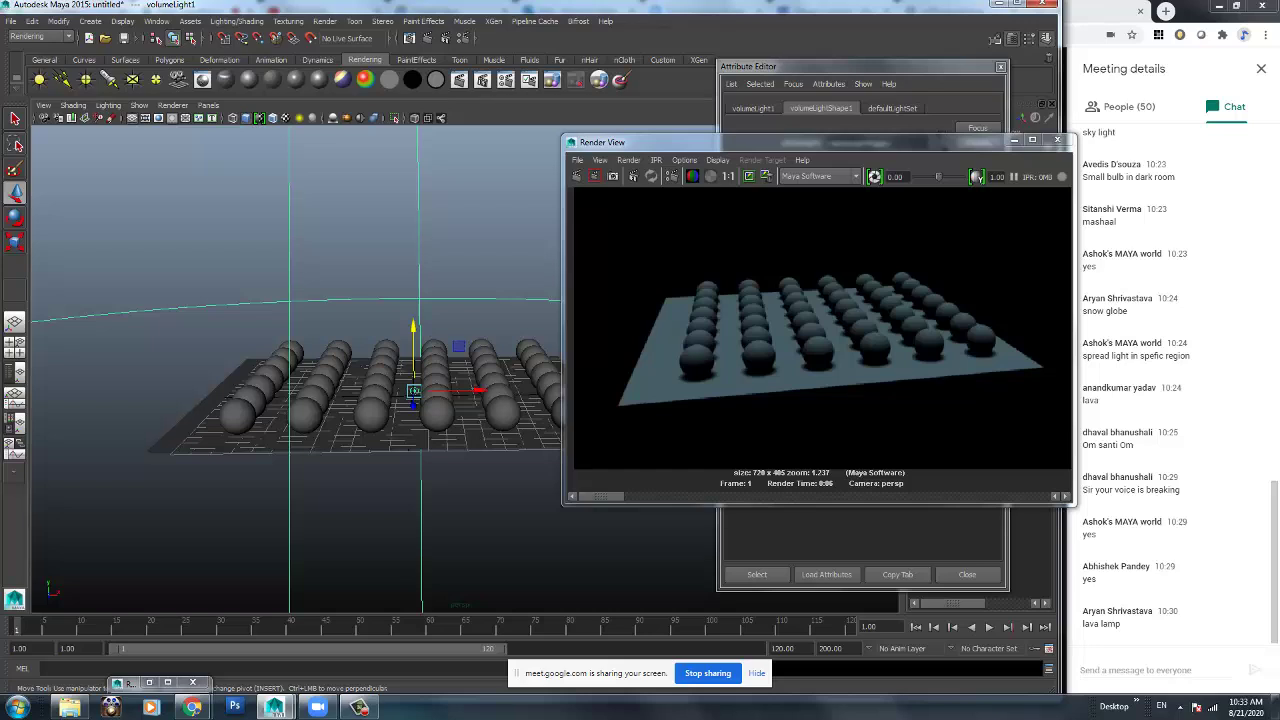
left_click(330, 250)
scroll(330, 368, "down", 5)
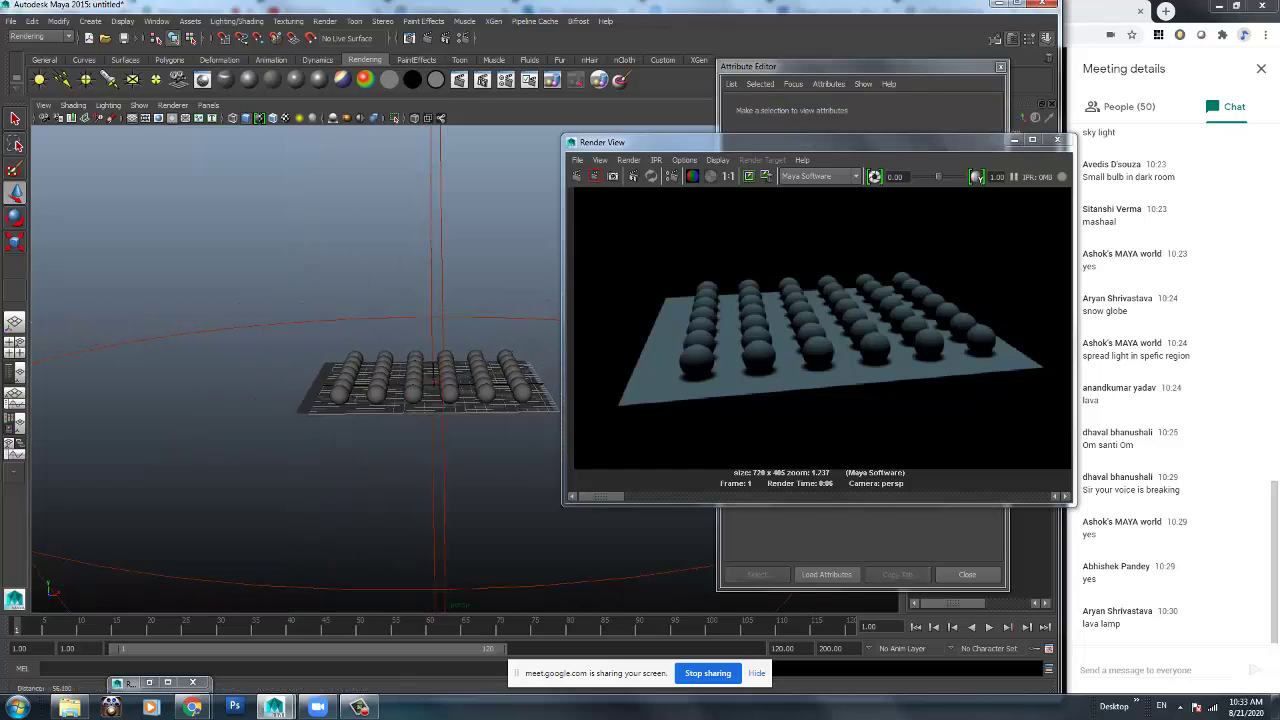
scroll(330, 380, "up", 5)
Try tilting the volume light with the Rotate tool, undo it, and switch to four views.
left_click(414, 285)
key("e")
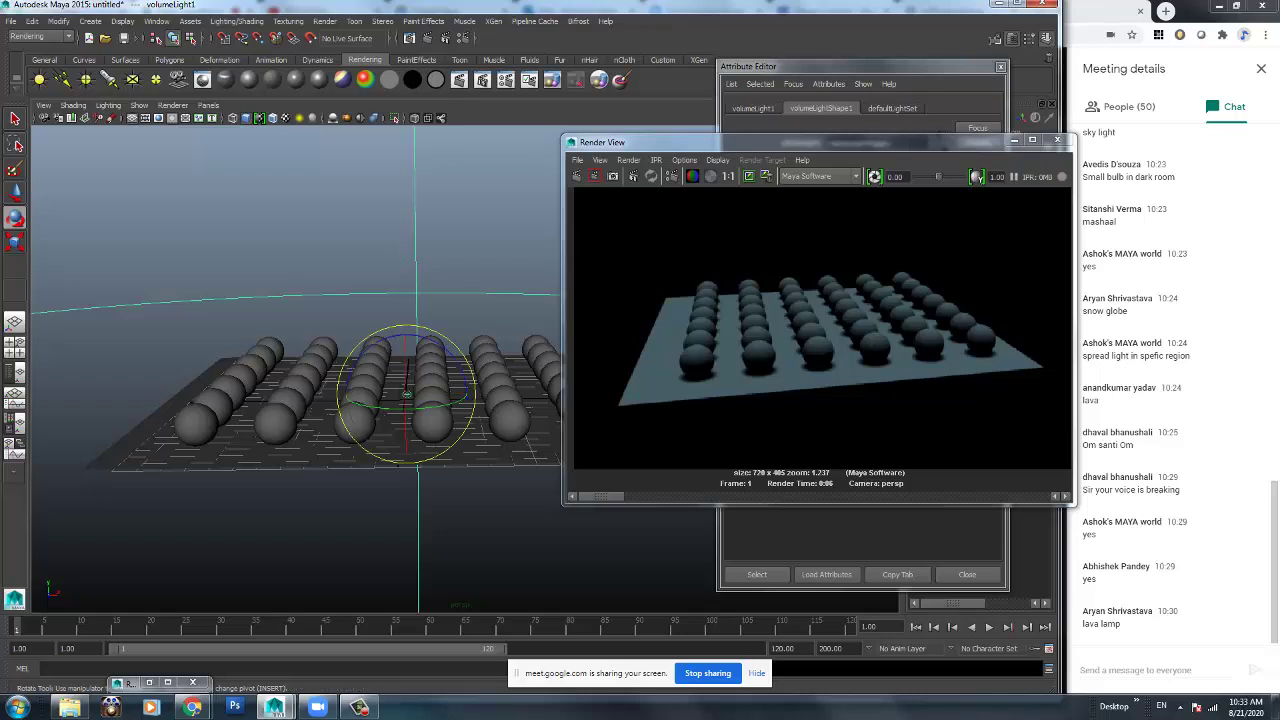
left_click_drag(406, 440, 406, 408)
key("ctrl+z")
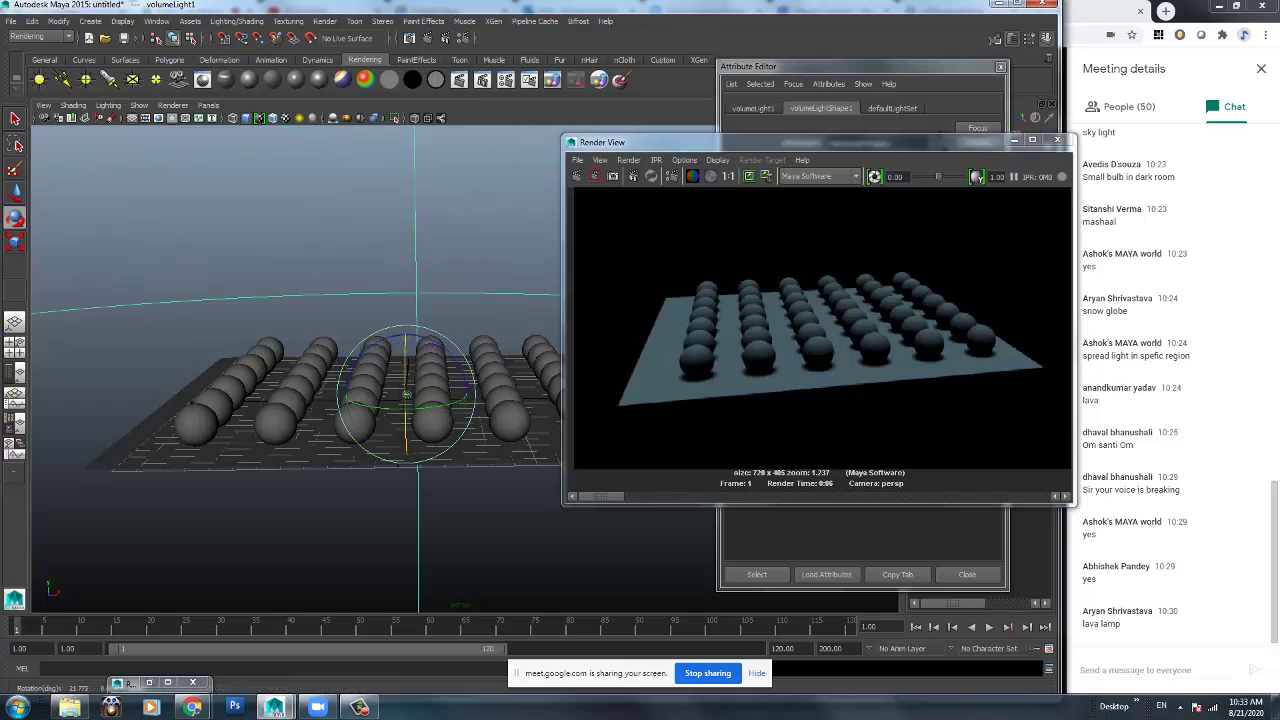
key("space")
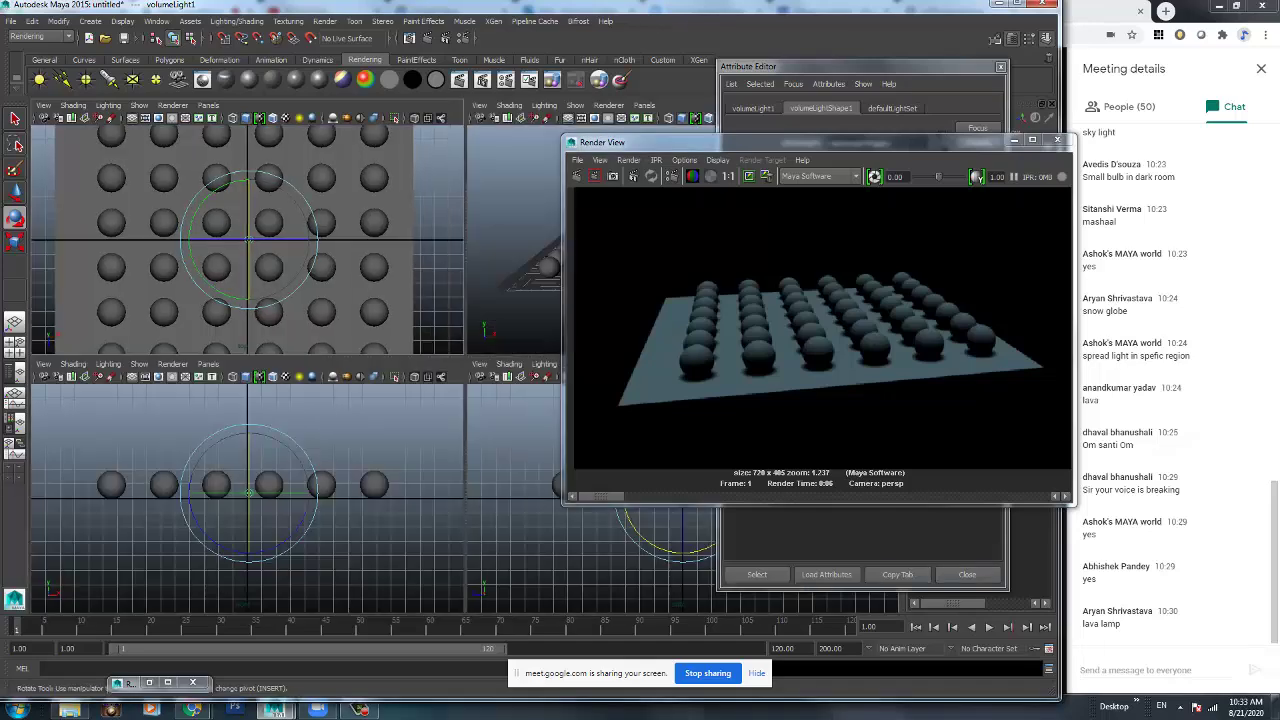
Restore the four-view layout with a new perspective camera in the top-left view.
scroll(248, 240, "down", 3)
key("space")
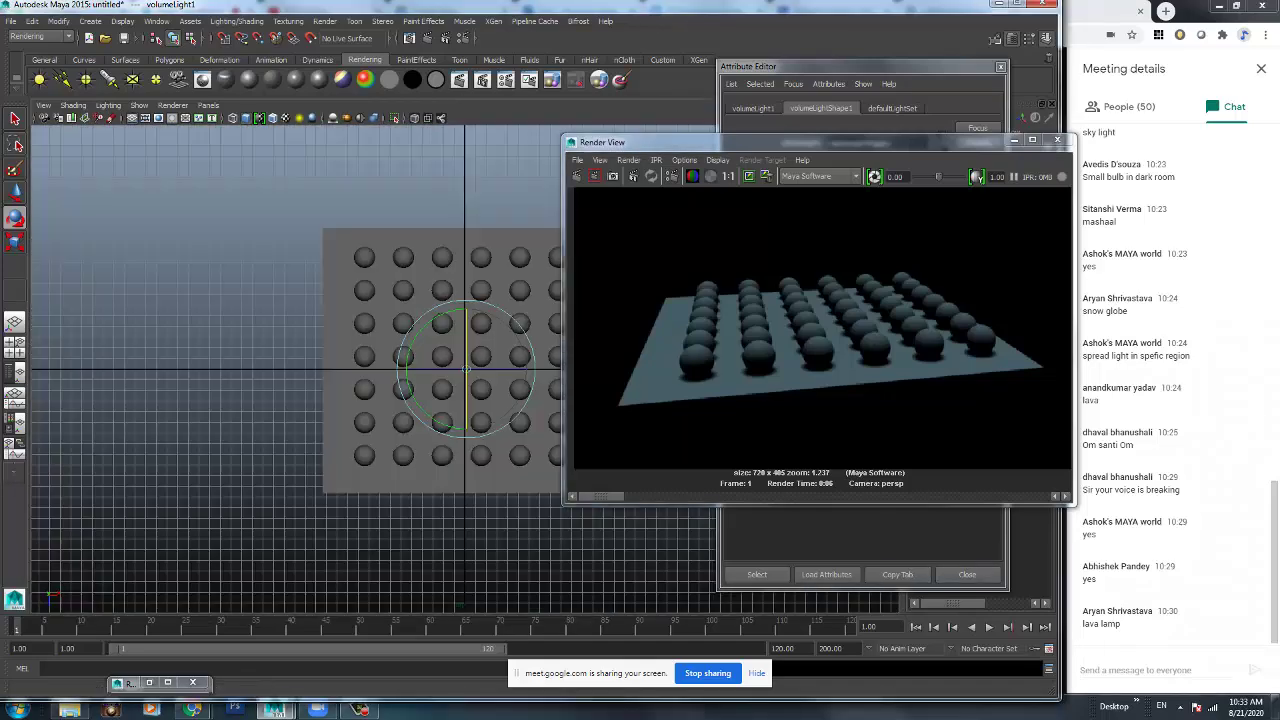
key("space")
left_click(208, 105)
mouse_move(230, 118)
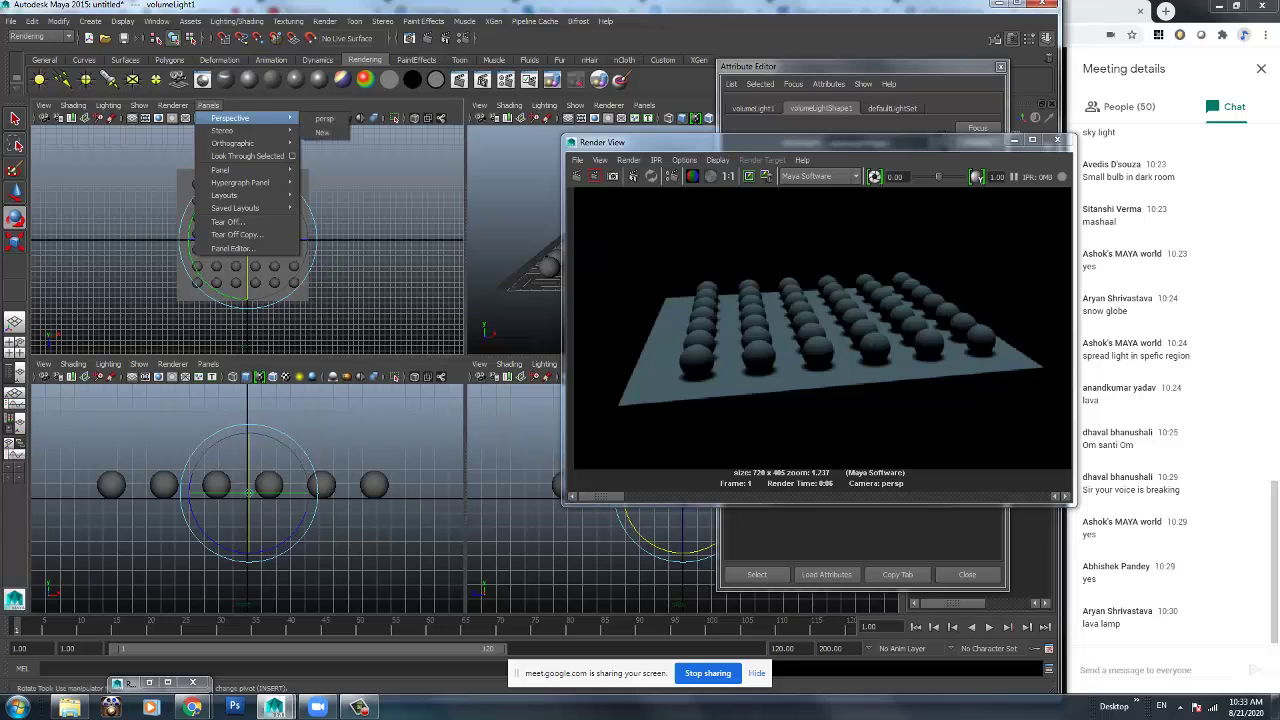
left_click(317, 131)
scroll(247, 240, "down", 6)
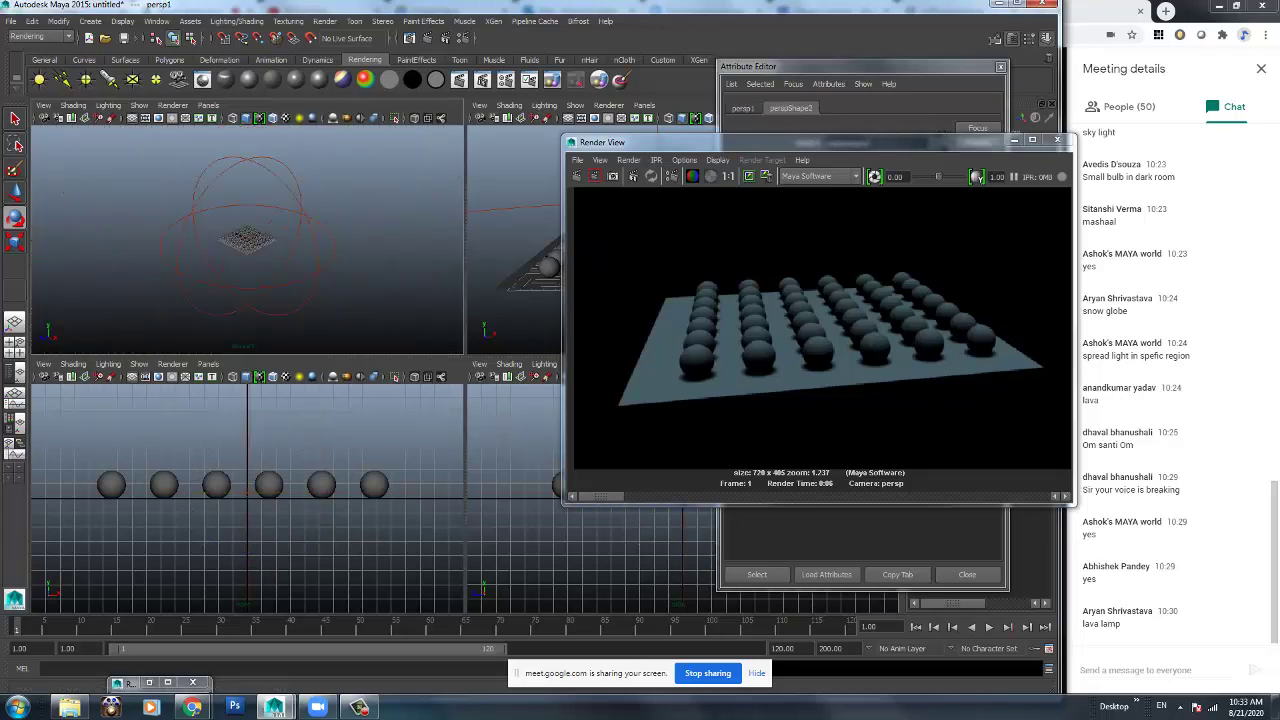
left_click_drag(704, 142, 910, 149)
Select the volume light, try a slight tilt, then undo it.
left_click(657, 203)
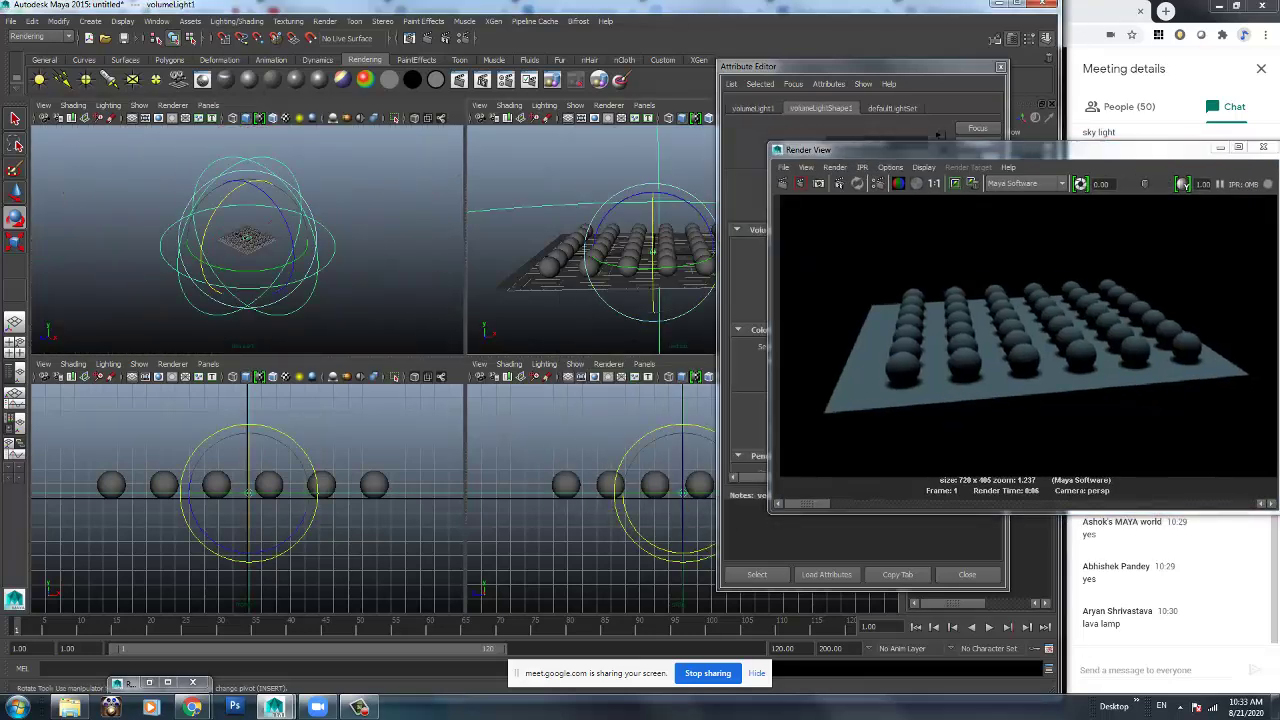
left_click(370, 270)
scroll(300, 250, "up", 5)
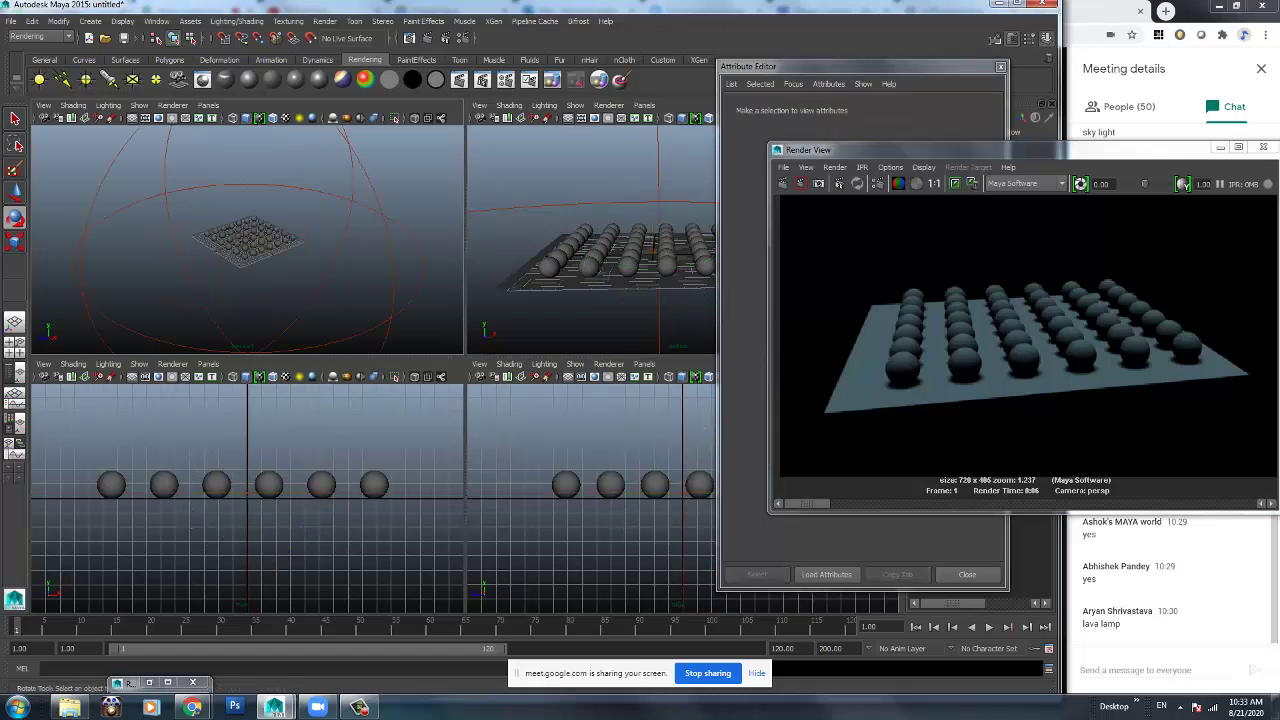
left_click(347, 187)
left_click_drag(280, 209, 292, 254)
key("ctrl+z")
key("ctrl+z")
key("ctrl+z")
key("ctrl+z")
key("ctrl+z")
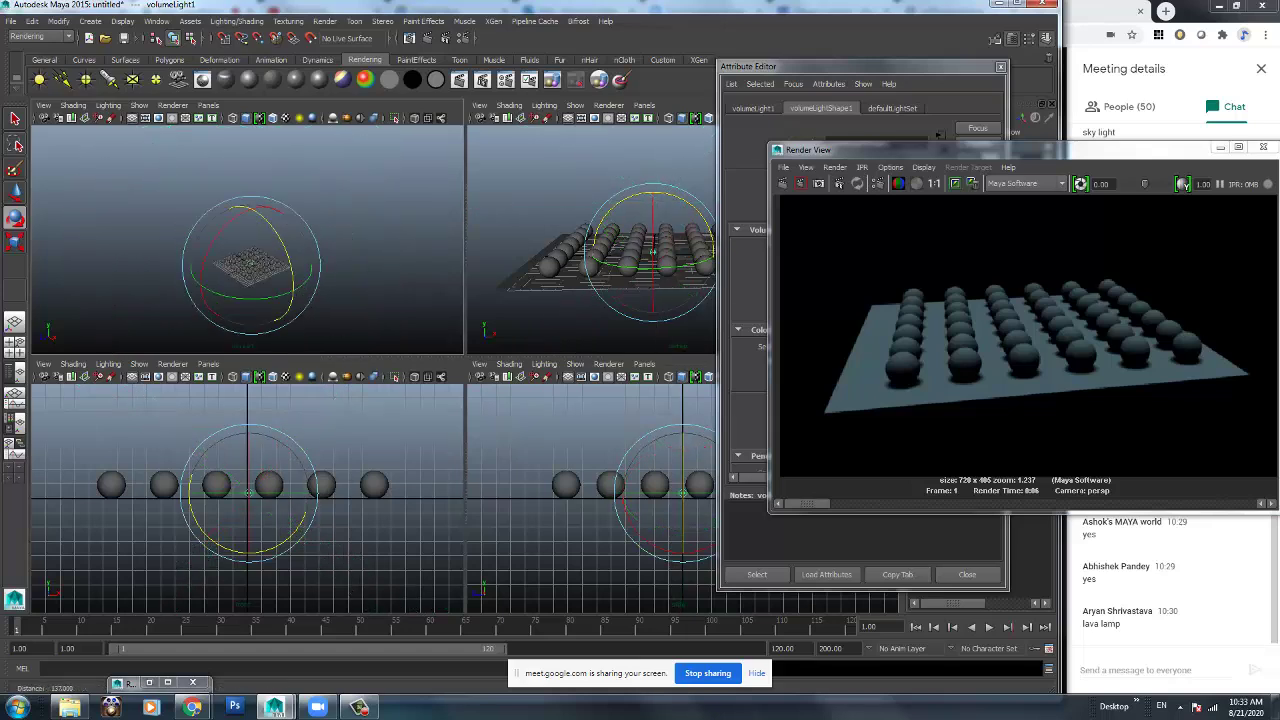
key("ctrl+z")
key("ctrl+z")
key("ctrl+z")
key("ctrl+z")
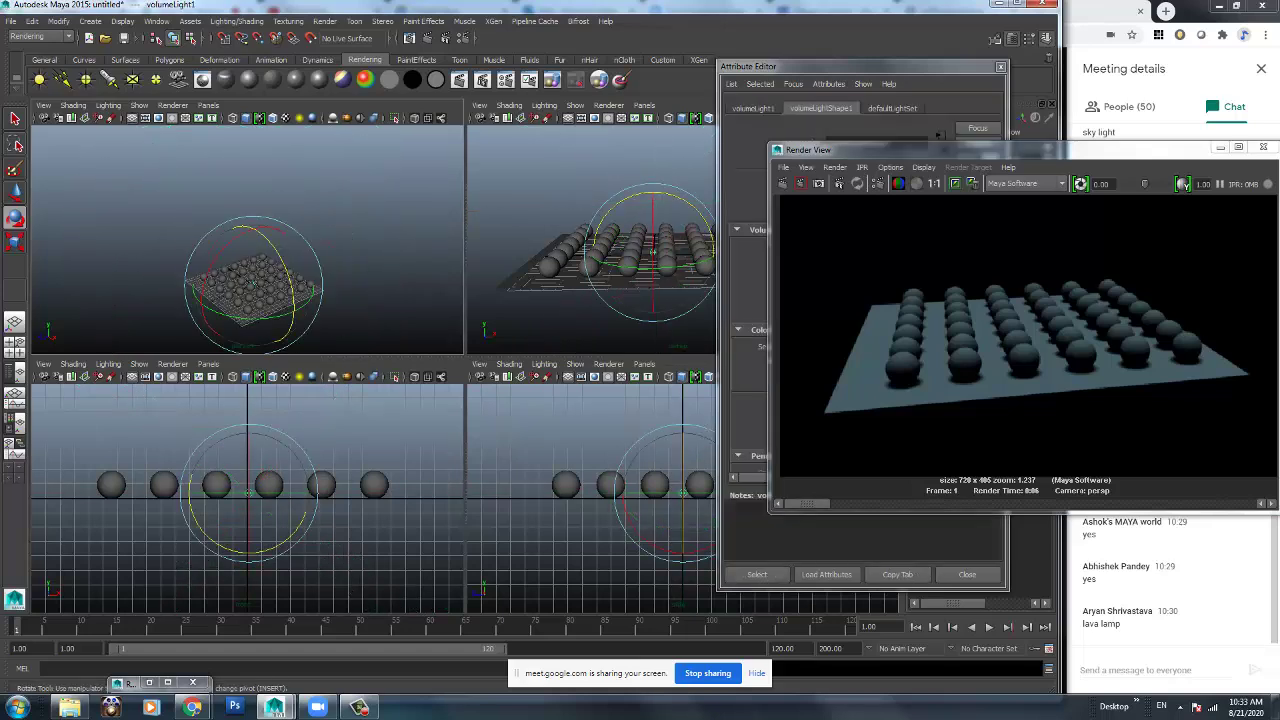
Tilt the volume light about 22° around its X axis.
scroll(247, 240, "down", 4)
left_click(330, 234)
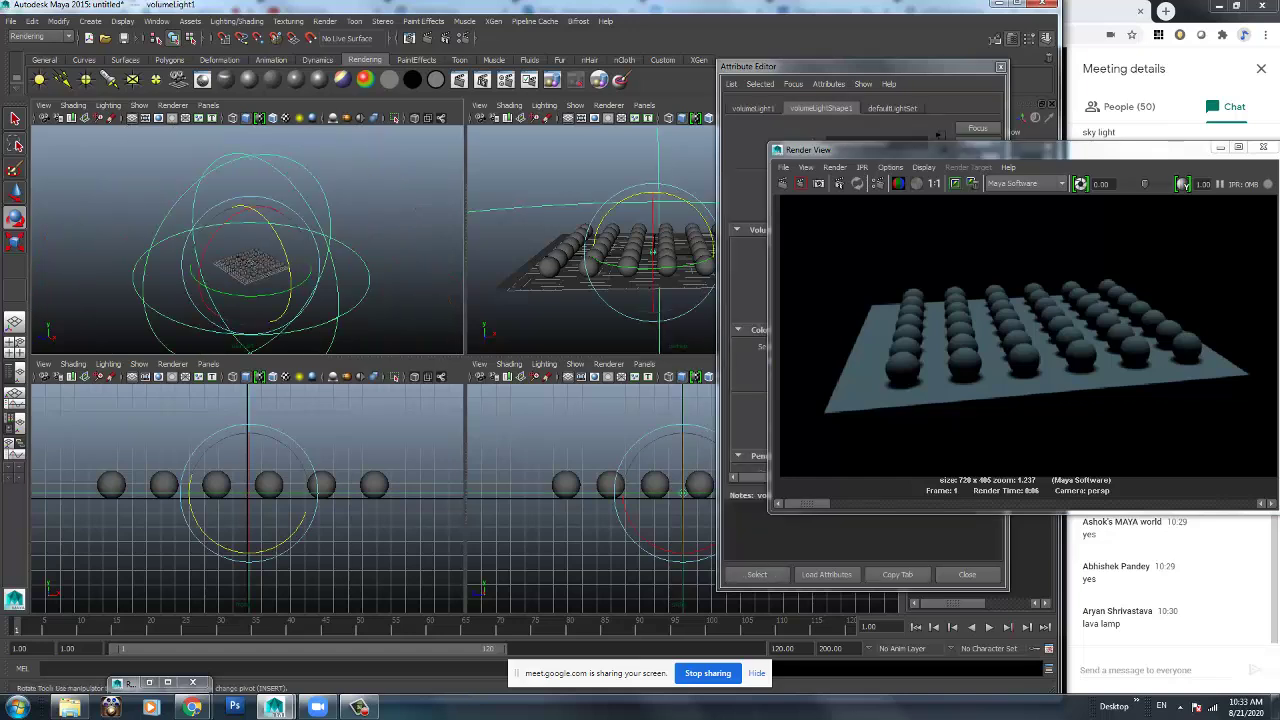
mouse_move(300, 250)
left_mouse_down("alt")
mouse_move(325, 205)
mouse_move(300, 285)
mouse_move(308, 262)
mouse_move(337, 254)
mouse_move(318, 258)
left_mouse_up("alt")
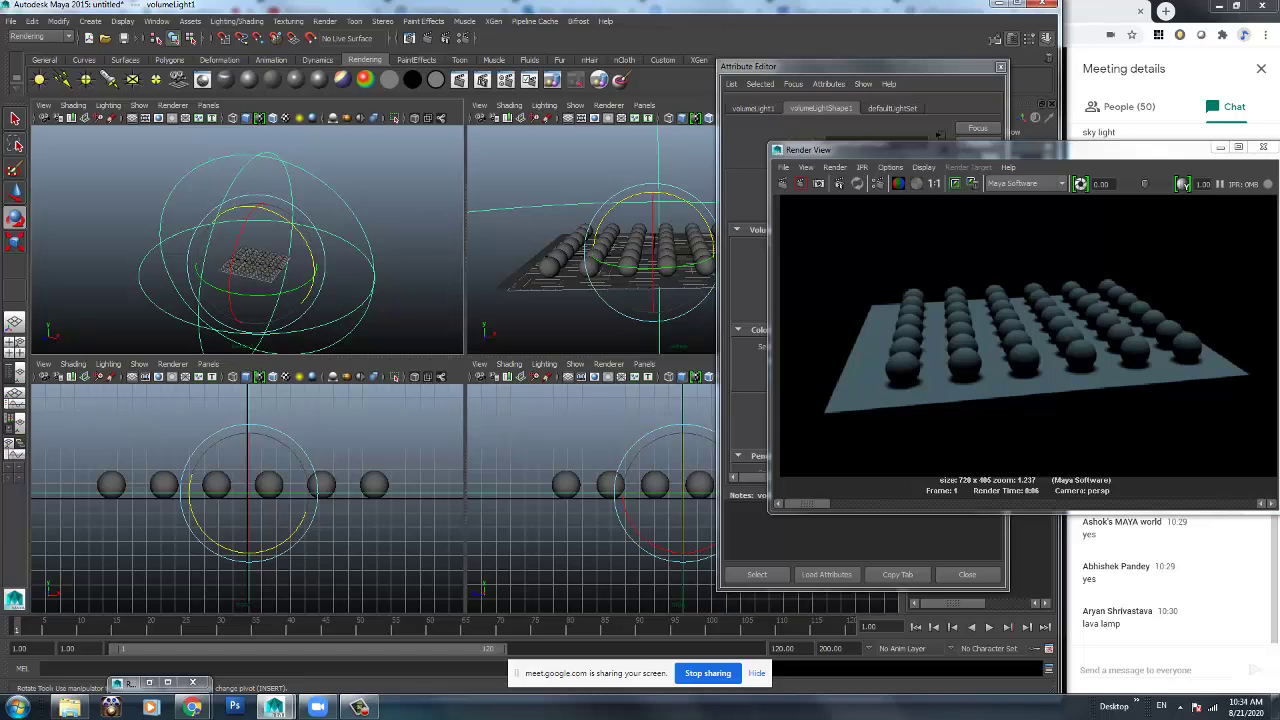
left_click(362, 178)
left_click_drag(362, 178, 318, 274)
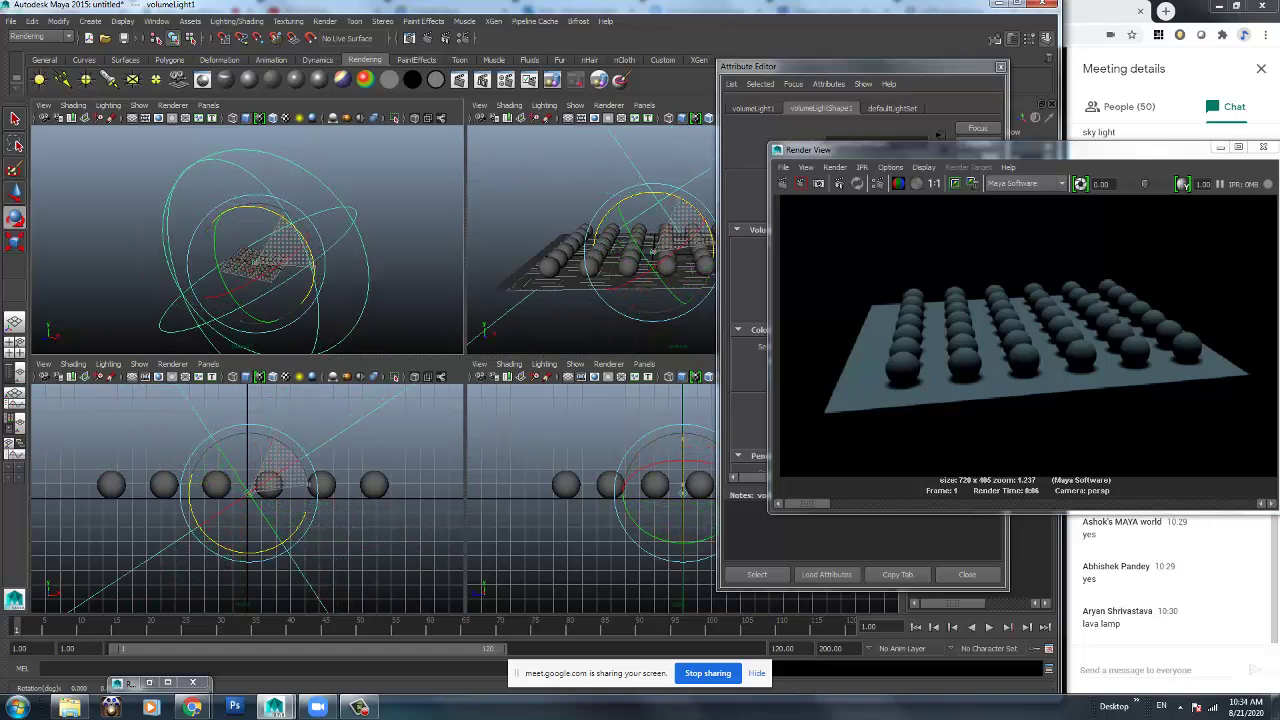
key("ctrl+z")
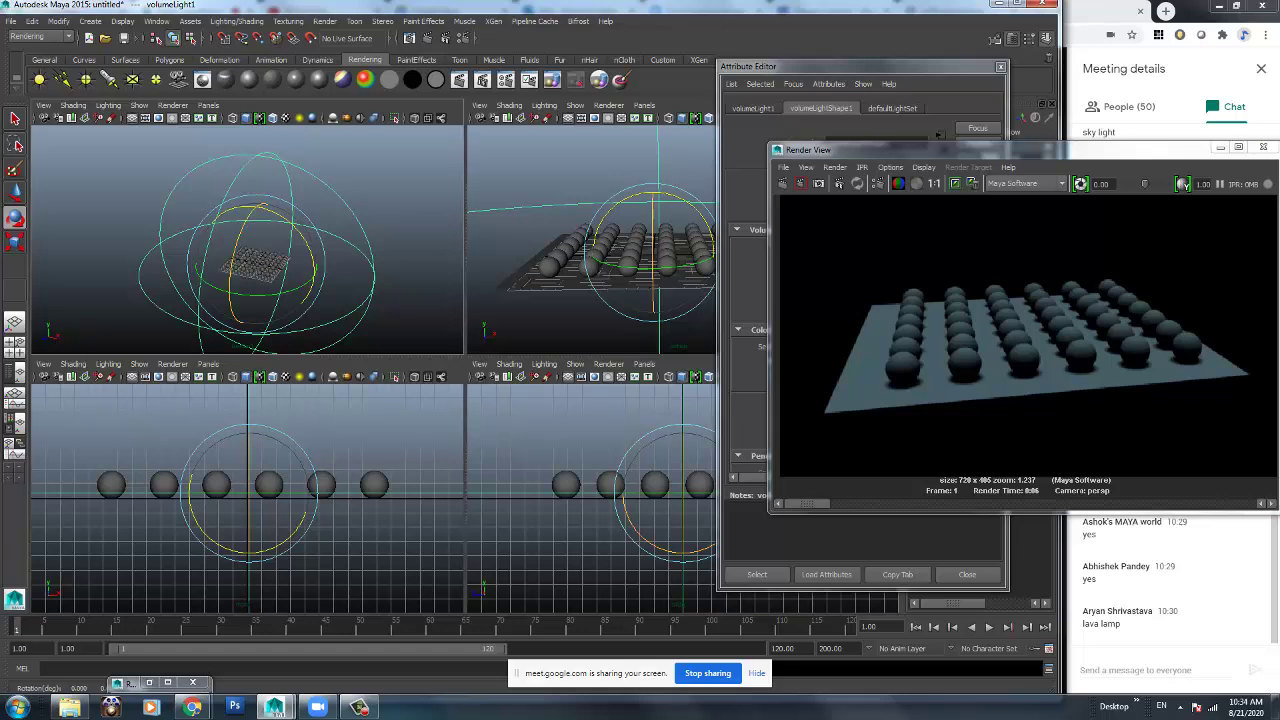
left_click_drag(243, 226, 227, 277)
Re-render with the tilted light, compare stored renders, and reselect volumeLight1.
left_click(227, 277)
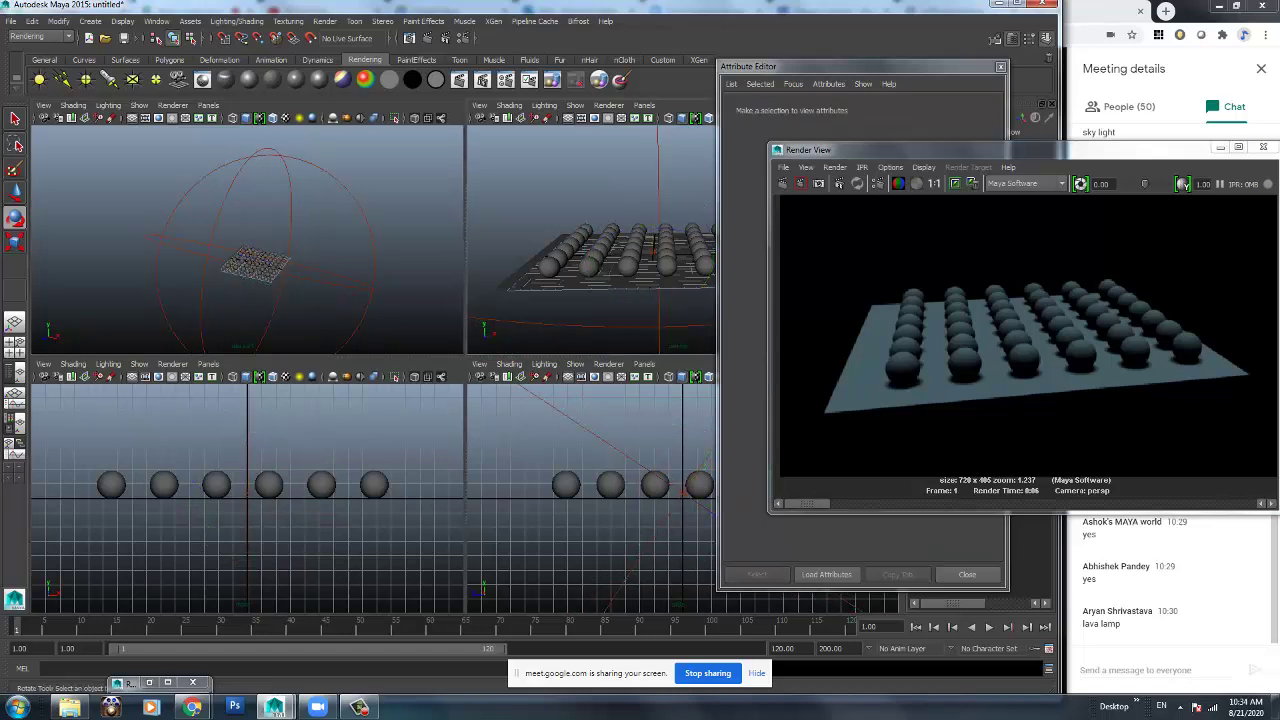
left_click(783, 183)
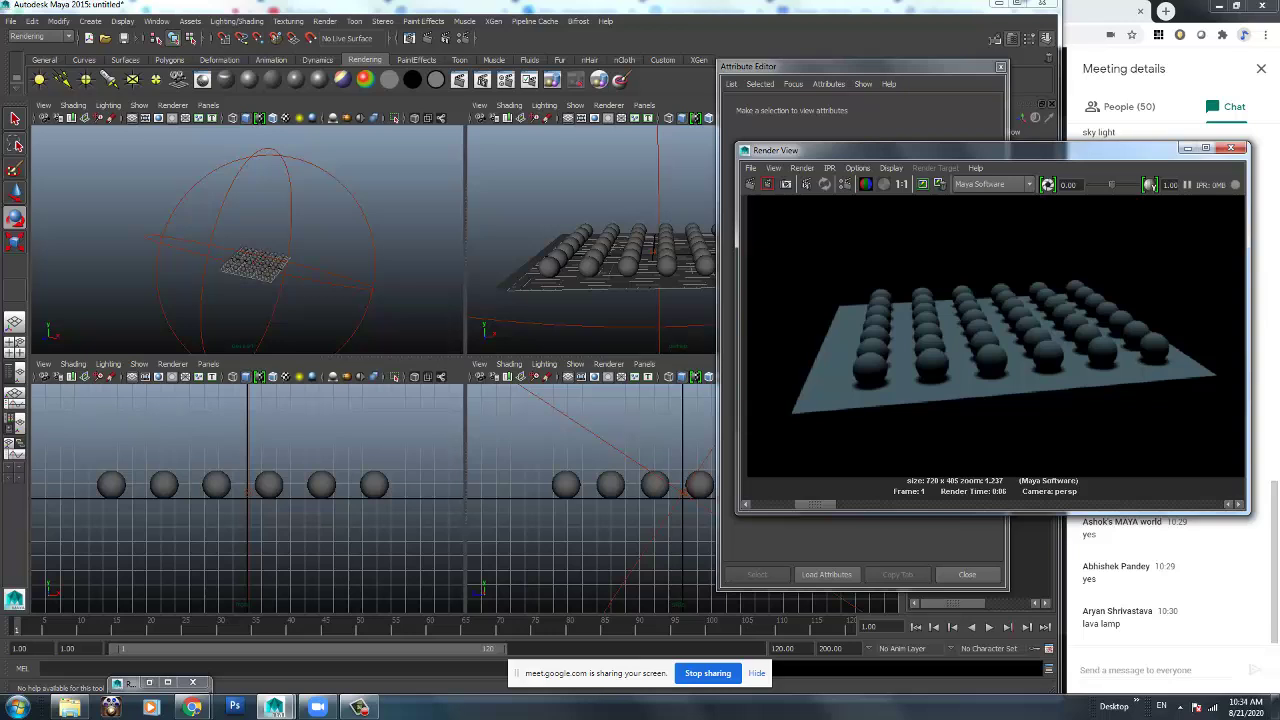
left_click_drag(815, 505, 772, 505)
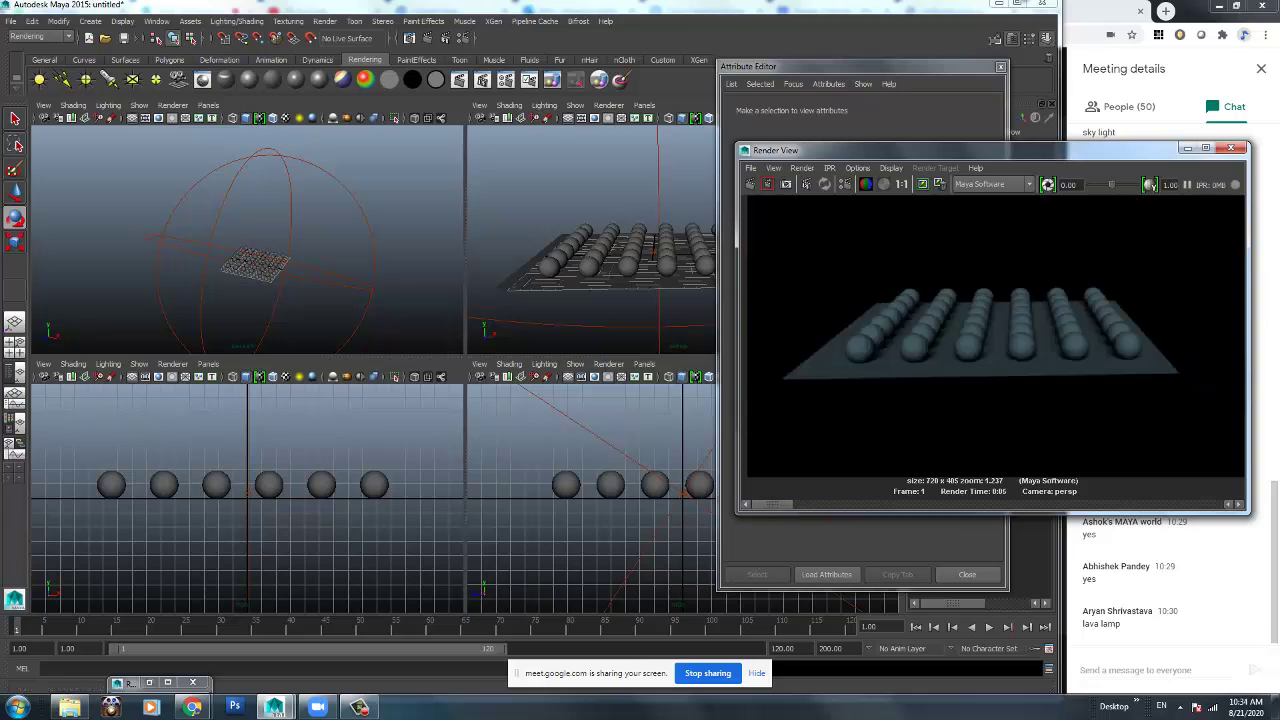
left_click(155, 80)
left_click_drag(250, 240, 345, 262, "alt")
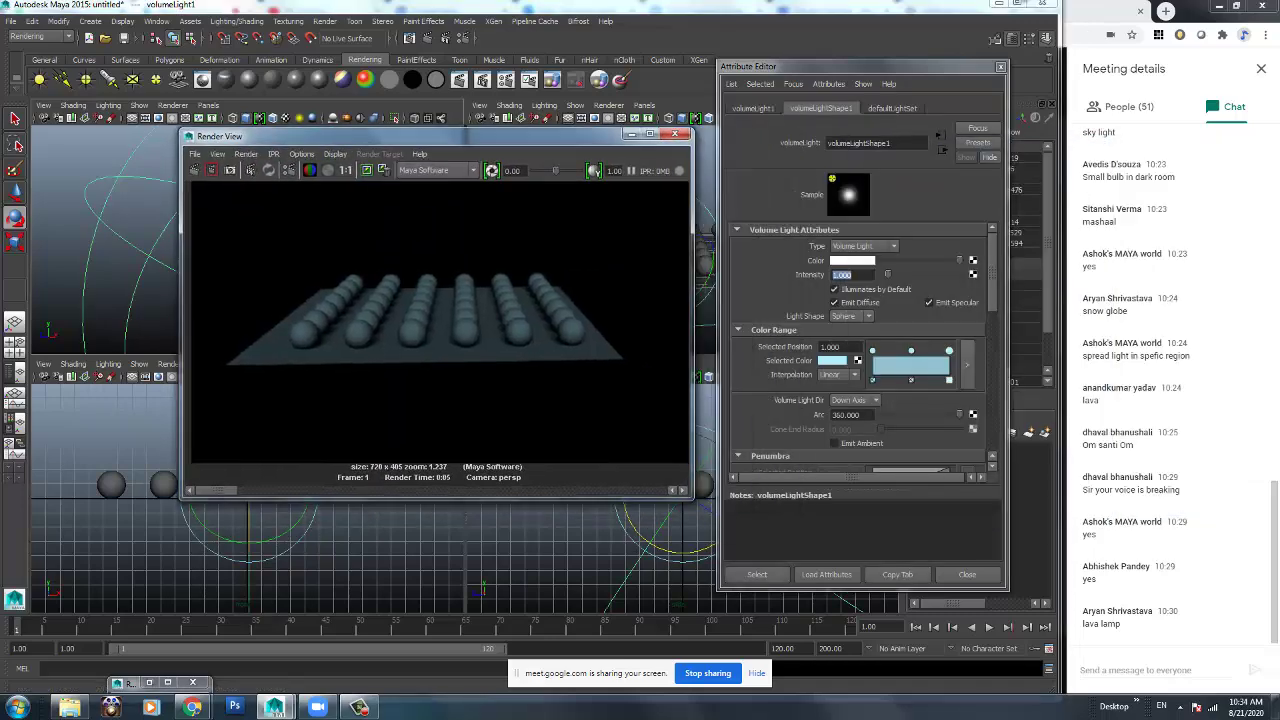
Set Light Angle to 30 and Shadow Rays to 50, then re-render.
scroll(860, 345, "down", 10)
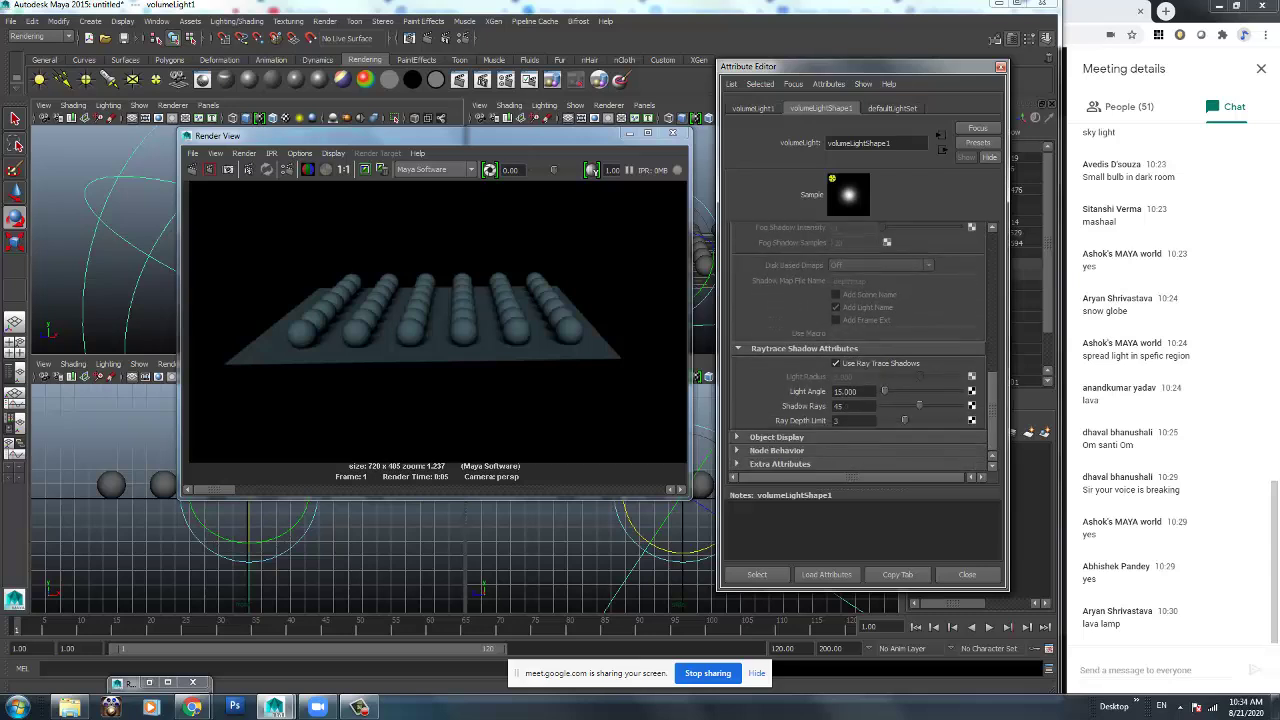
left_click_drag(860, 392, 832, 392)
type("30")
key("Return")
key("Tab")
type("50")
key("Return")
left_click(192, 169)
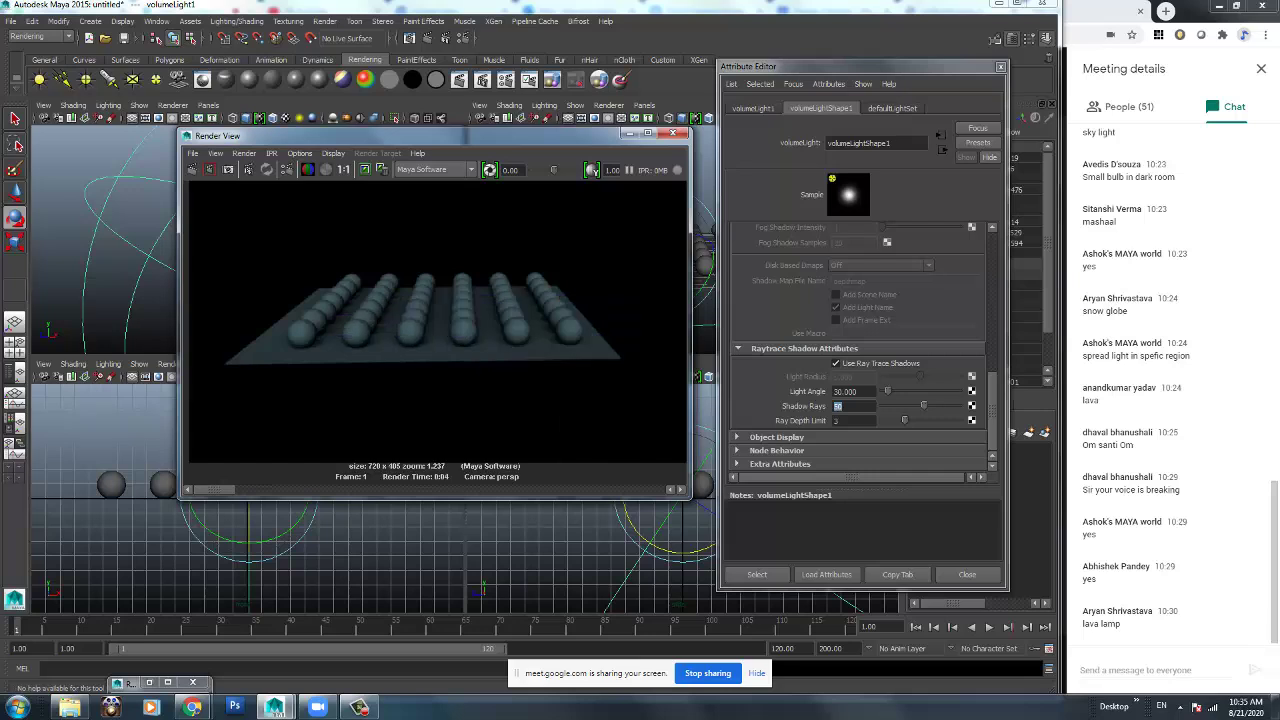
Raise the Light Angle to 50 and Shadow Rays to 65.
key("shift+Tab")
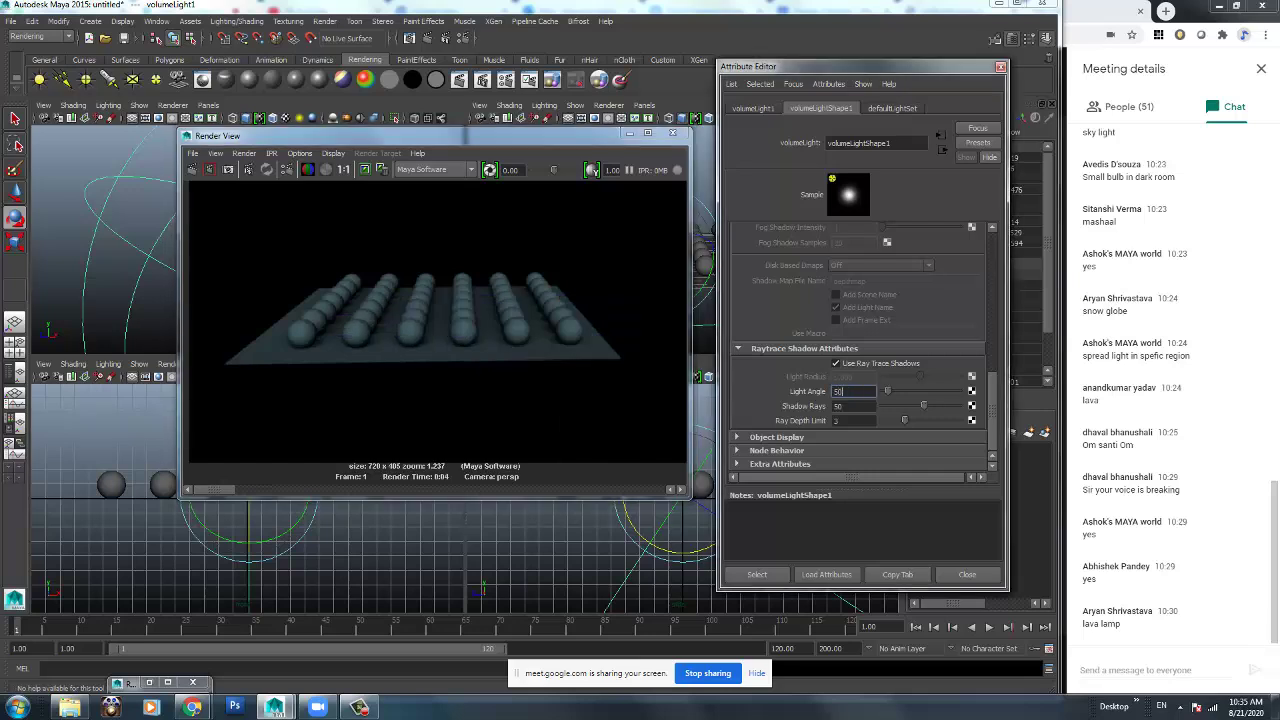
type("50")
key("Tab")
type("65")
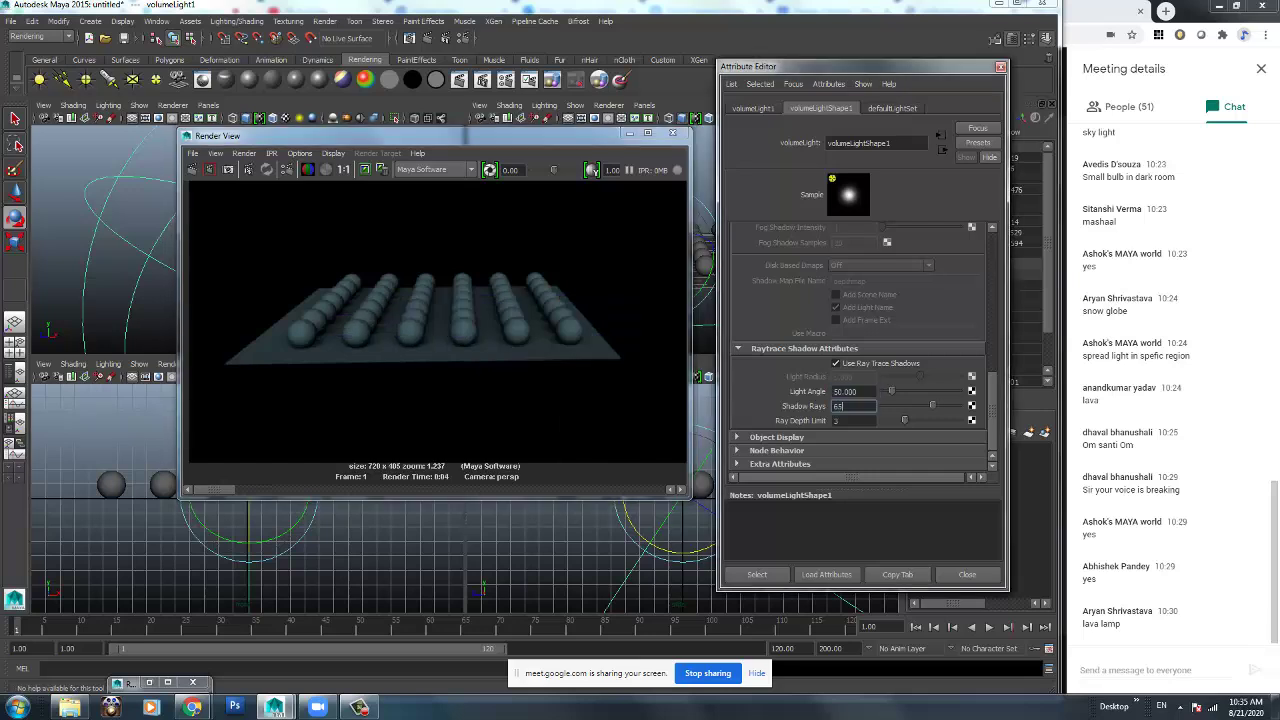
key("Return")
Set the volume light's Intensity to 1.25 and re-render.
scroll(860, 340, "up", 5)
double_click(841, 272)
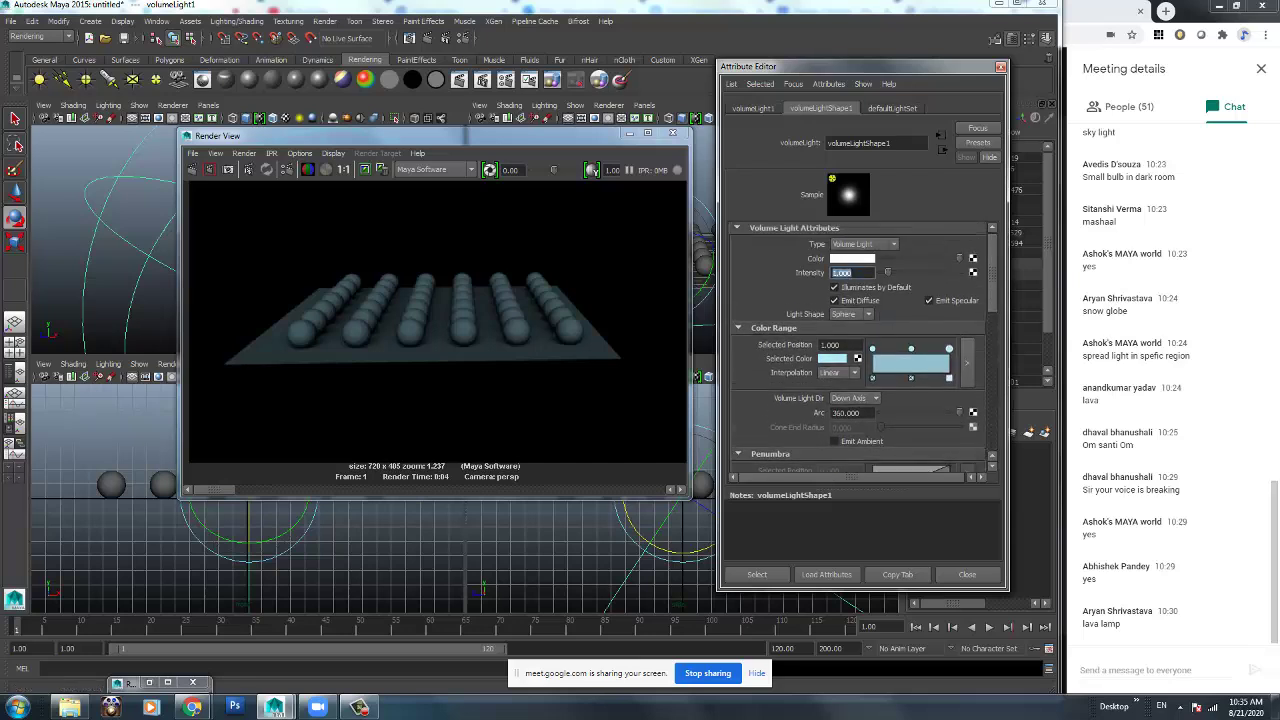
type("1.25")
key("Return")
left_click_drag(478, 135, 622, 130)
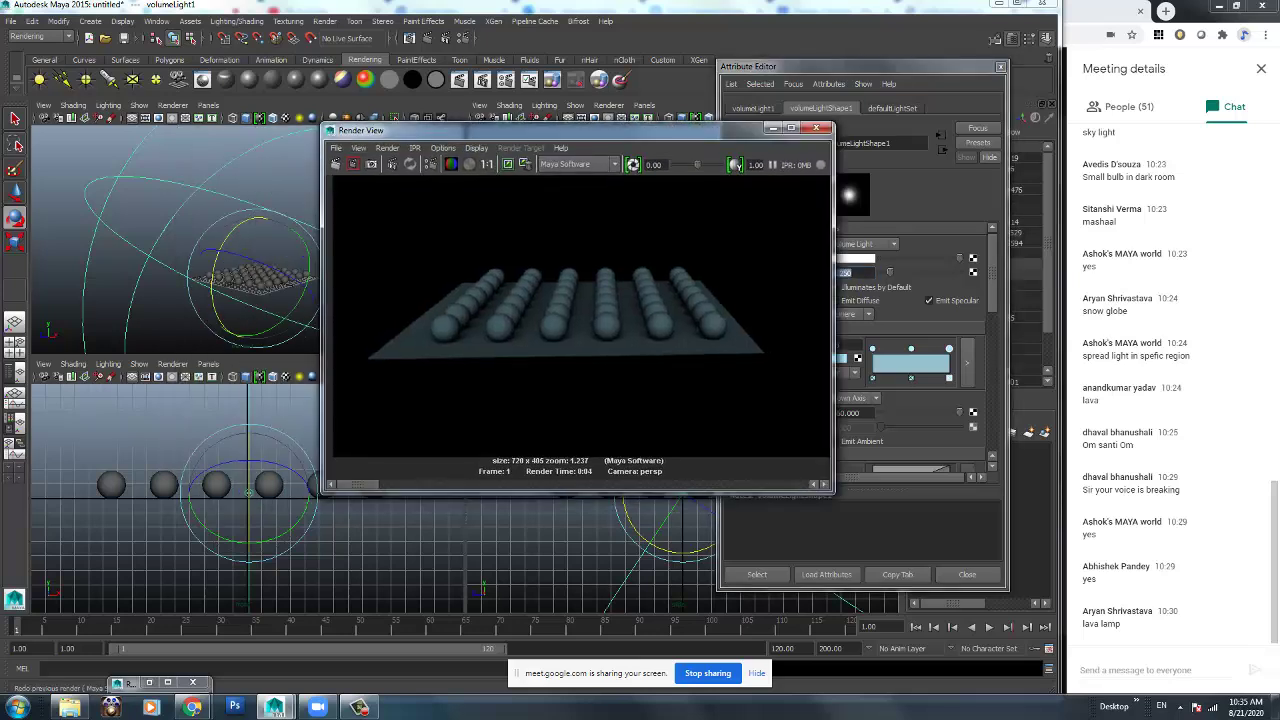
left_click(337, 164)
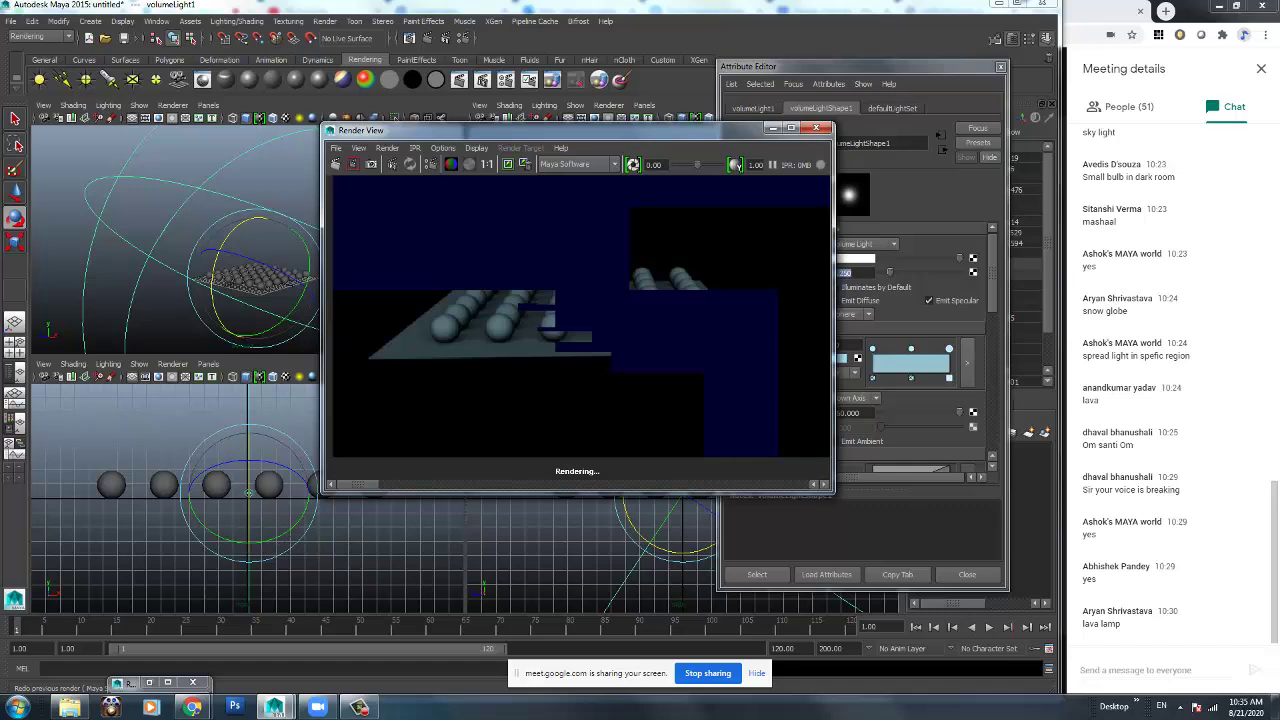
Show the light's channel values and re-render the sphere grid again.
left_click(870, 66)
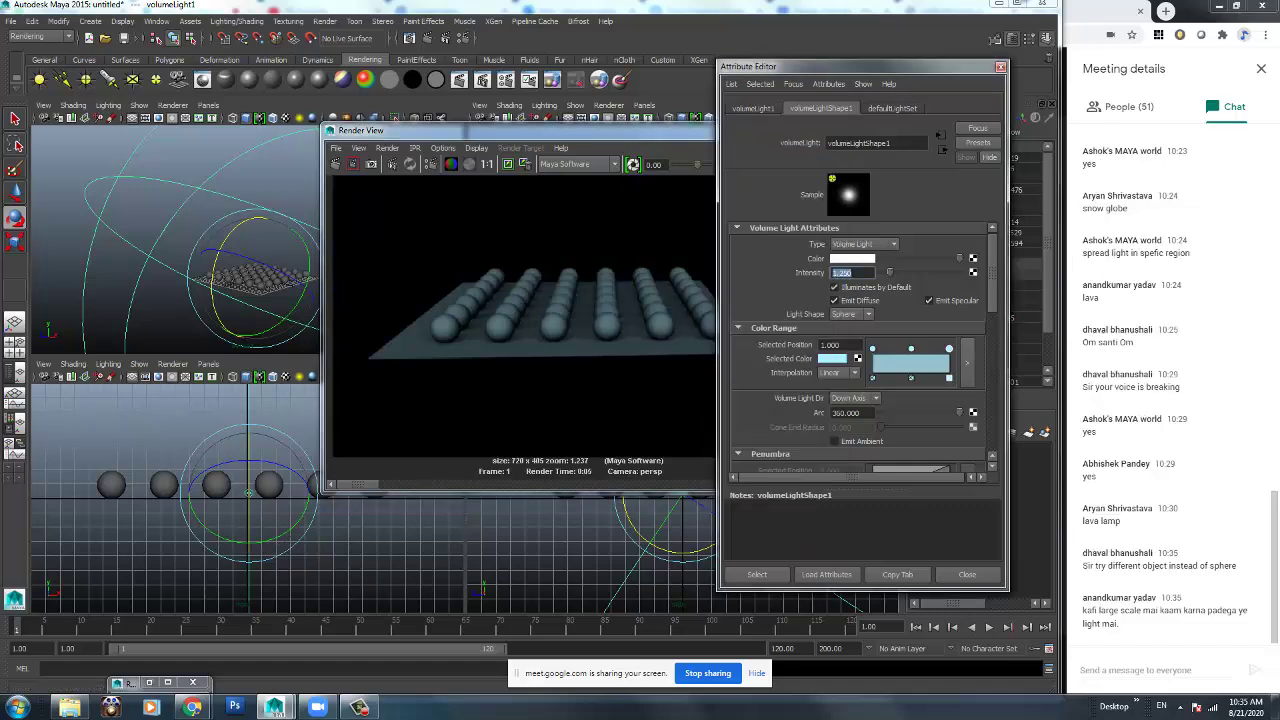
key("ctrl+a")
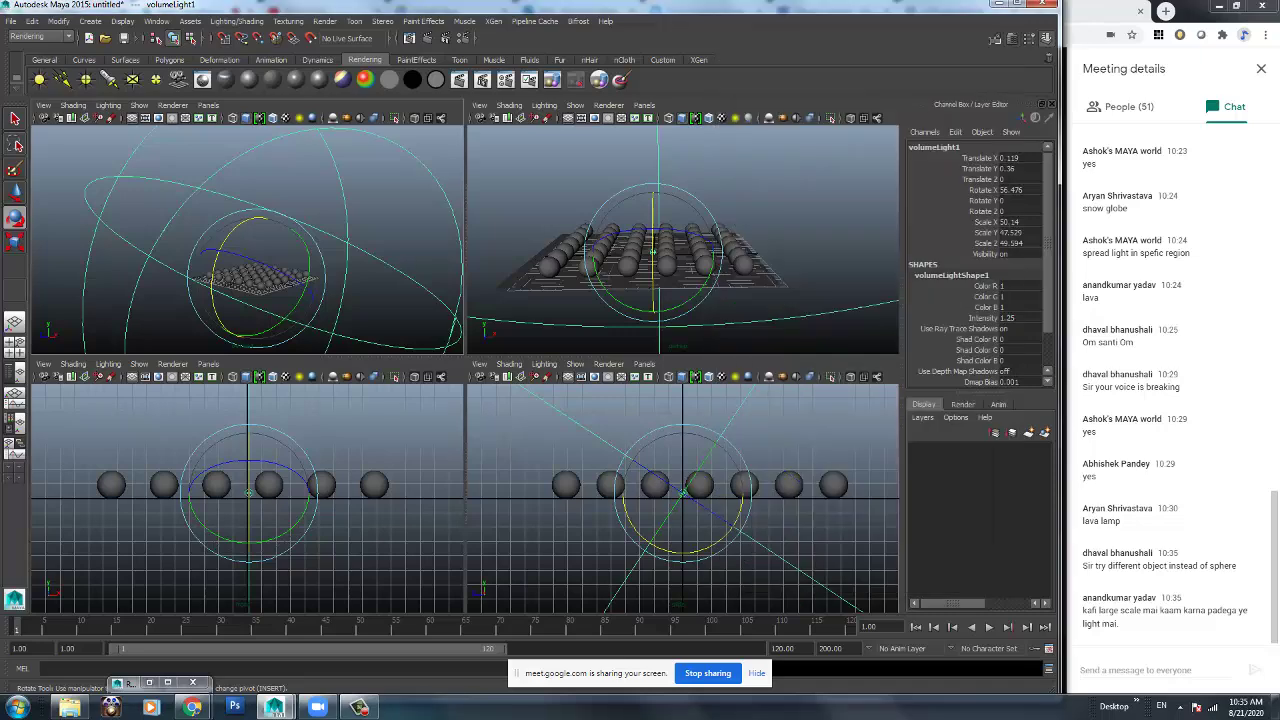
left_click_drag(680, 250, 705, 245, "alt")
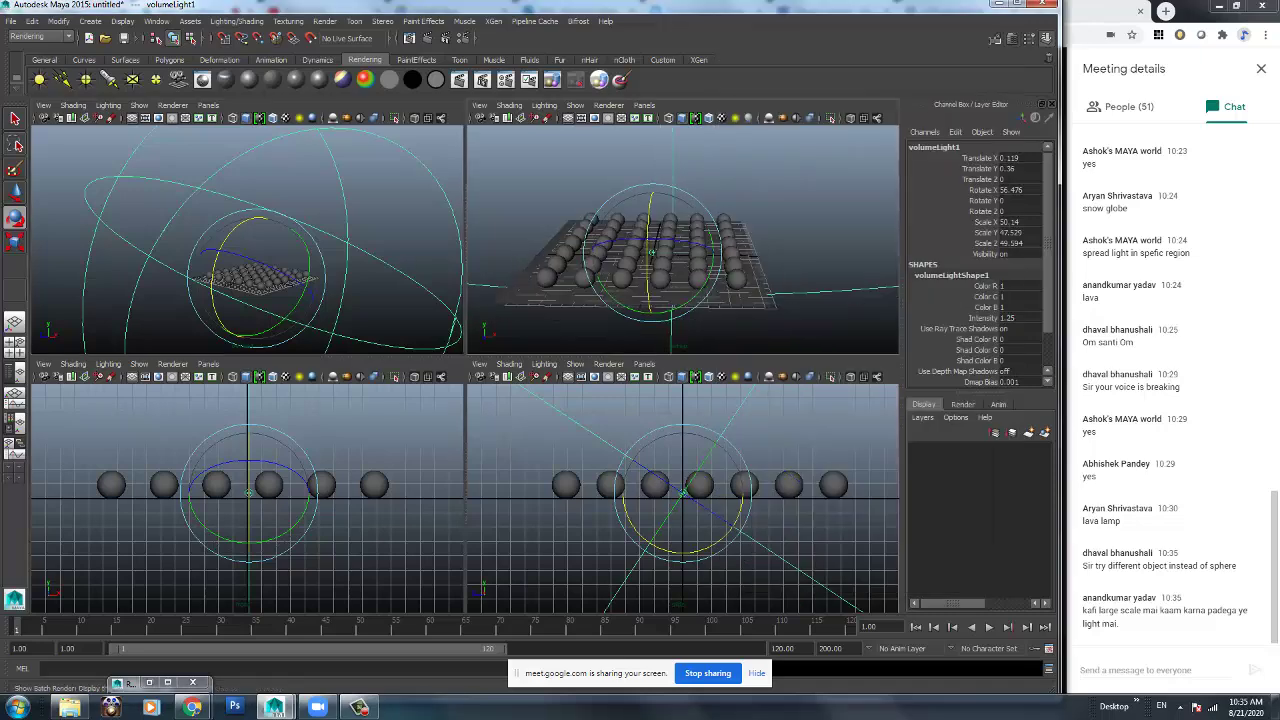
left_click(409, 38)
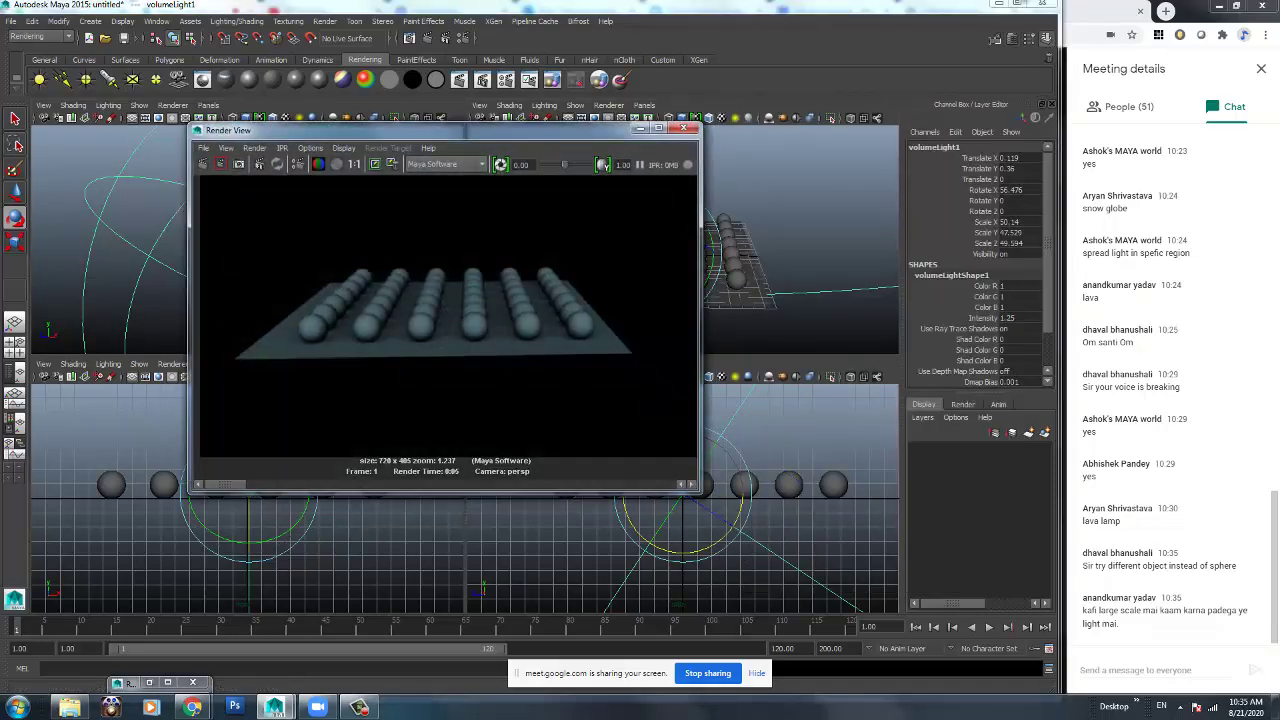
left_click(203, 164)
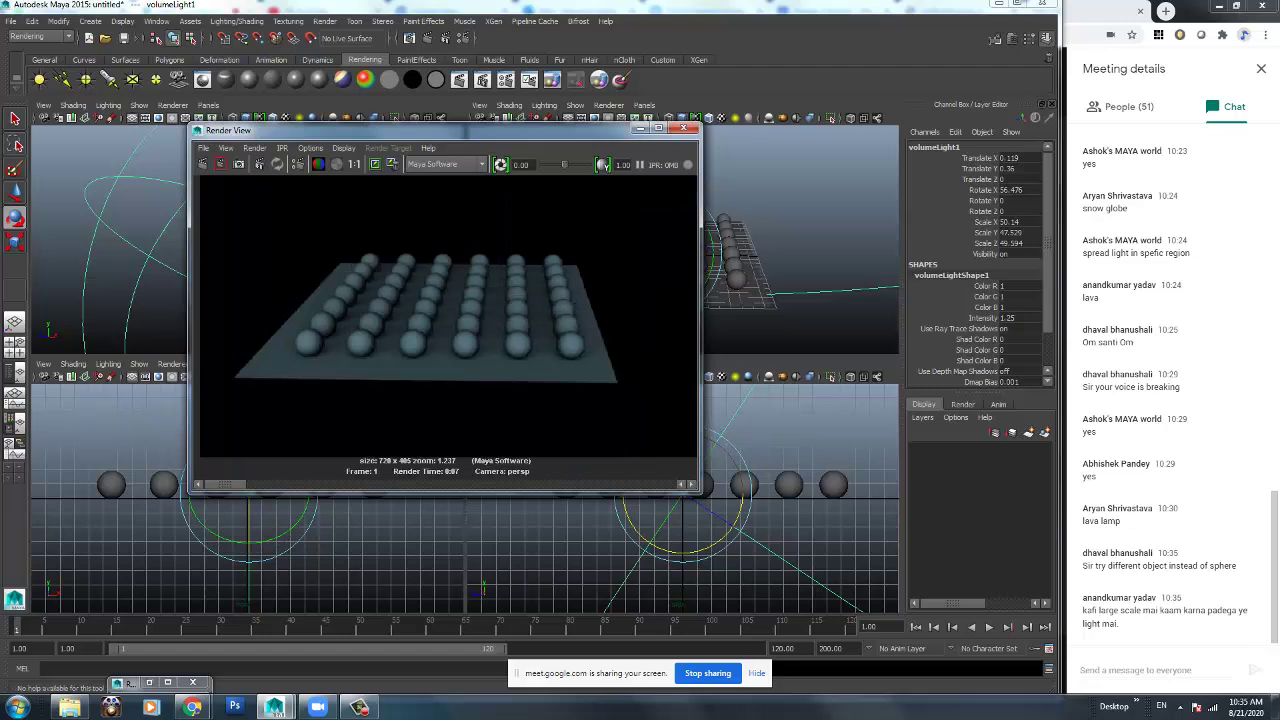
left_click_drag(300, 130, 515, 150)
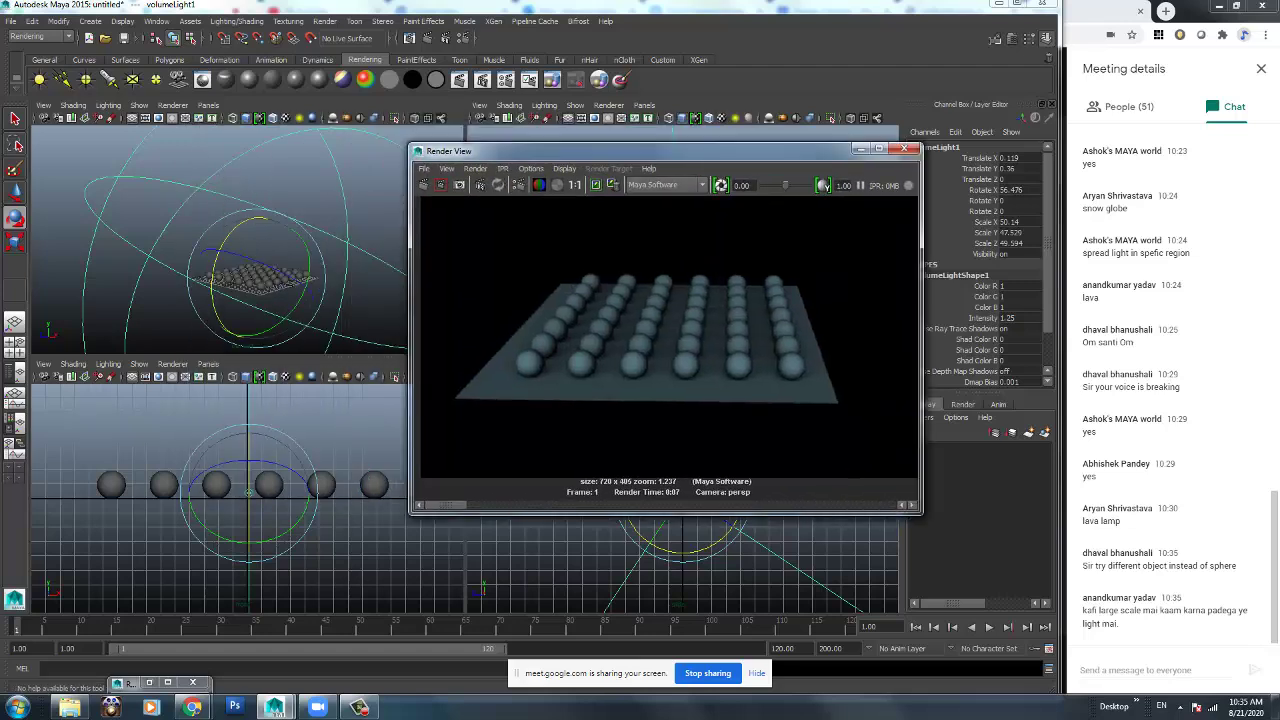
key("e")
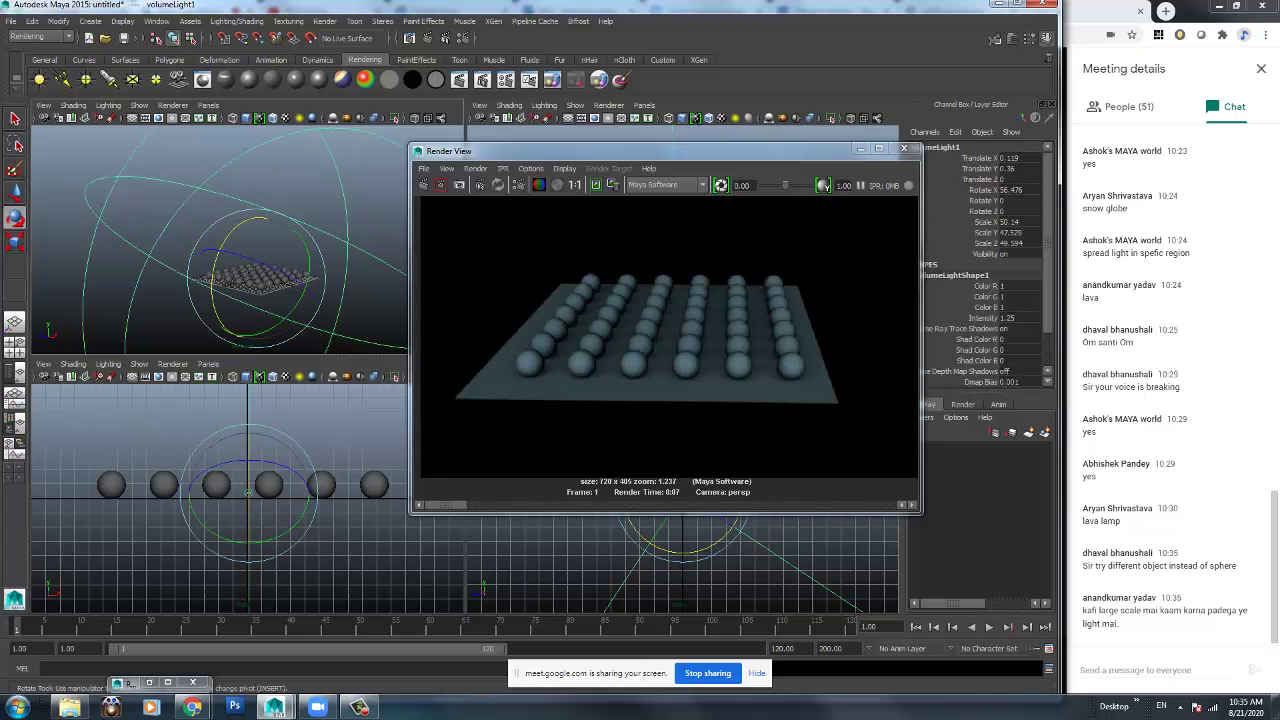
key("r")
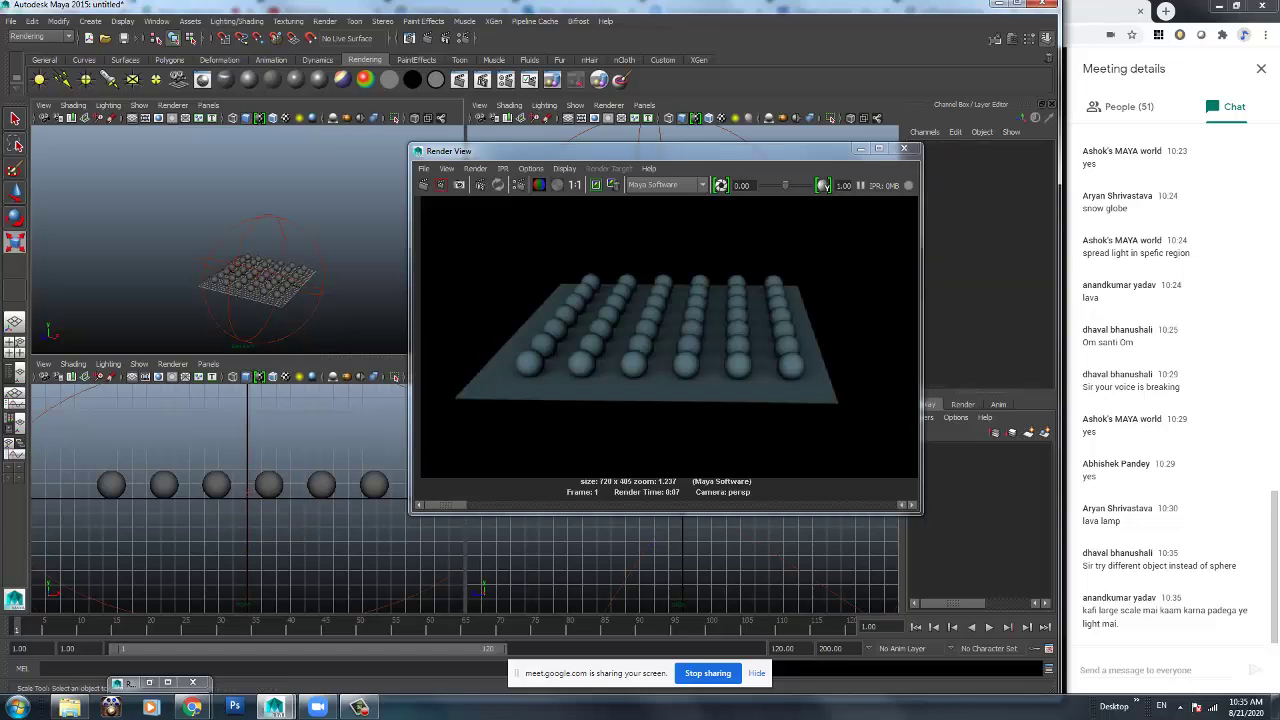
Scale the volume light to about 17.6 × 16.7 × 17.4 and re-render the grid.
left_click_drag(258, 178, 300, 255)
scroll(290, 240, "up", 5)
middle_click_drag(300, 255, 262, 200, "alt")
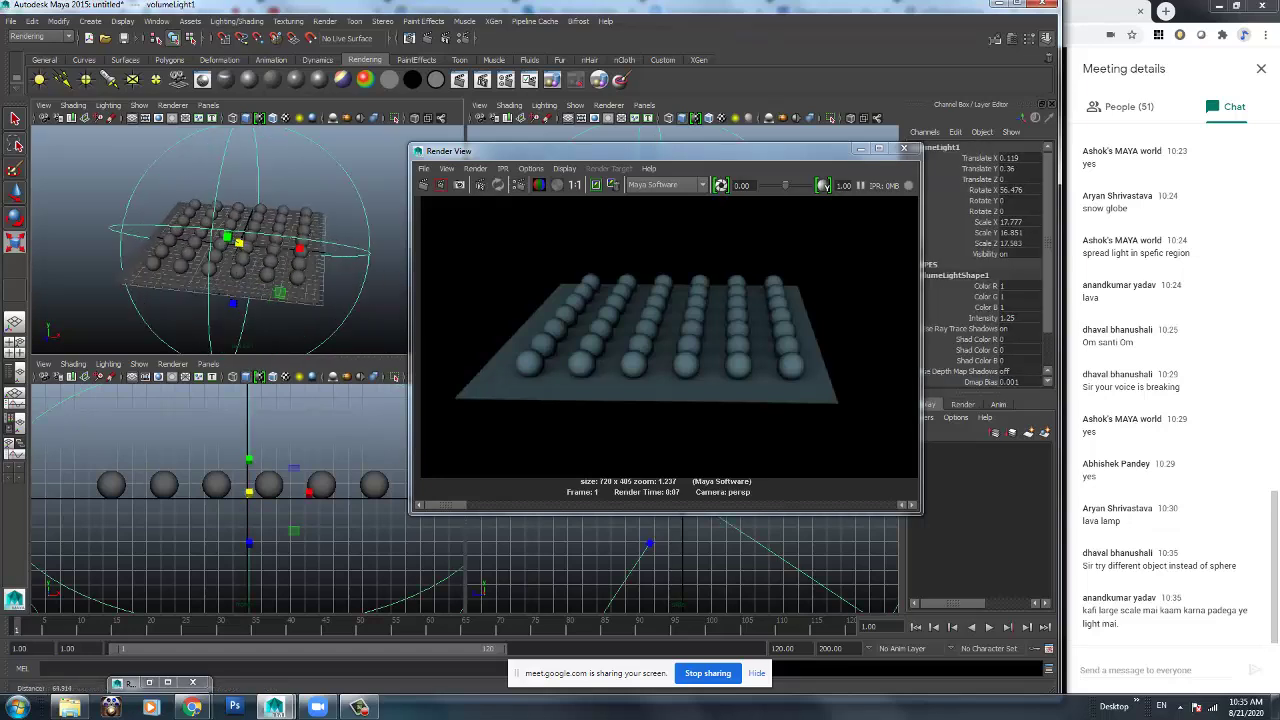
scroll(240, 260, "up", 2)
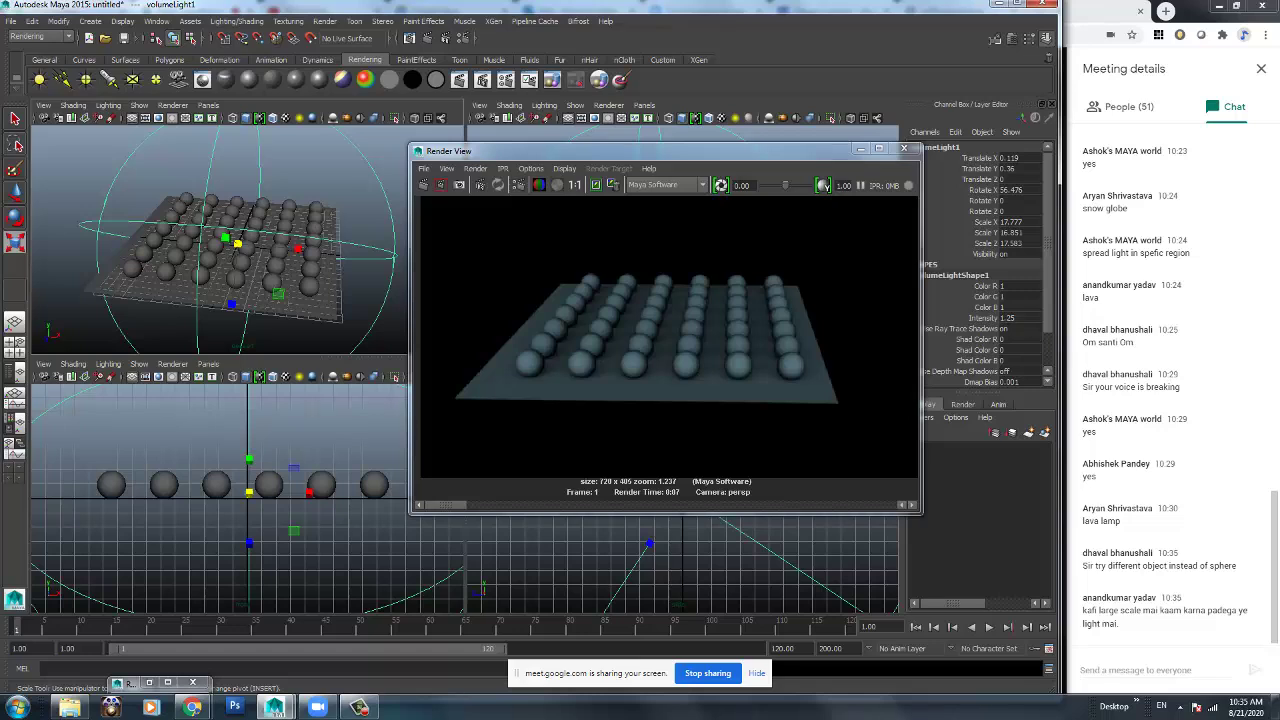
left_click(423, 185)
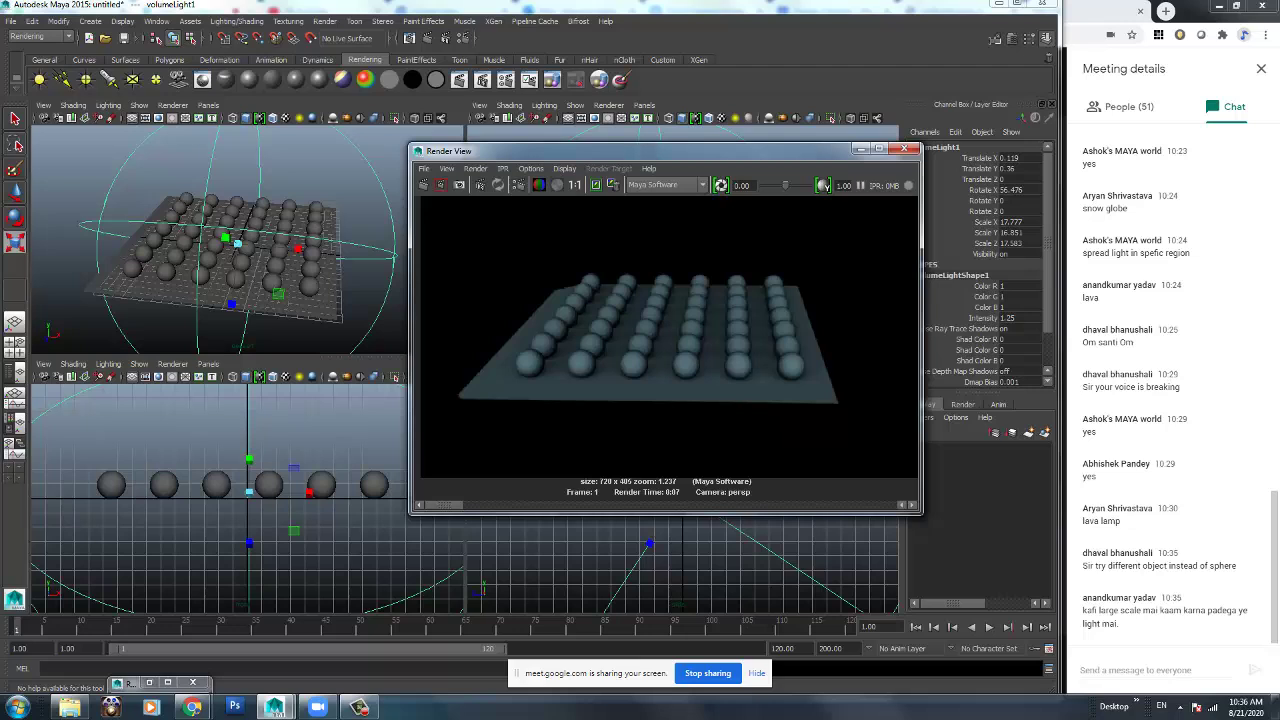
mouse_move(237, 243)
left_mouse_down()
mouse_move(211, 243)
mouse_move(237, 243)
left_mouse_up()
left_click_drag(560, 151, 506, 188)
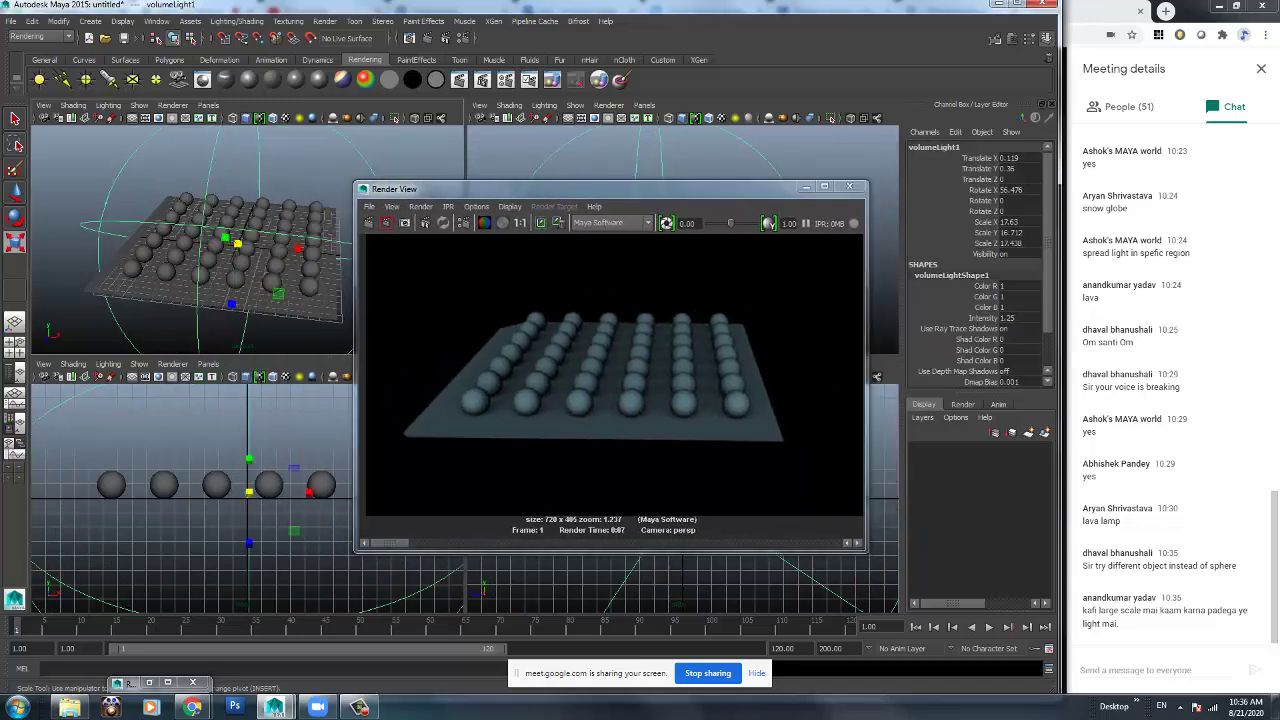
Delete the middle Color Range point and re-render with the two-point ramp.
key("ctrl+a")
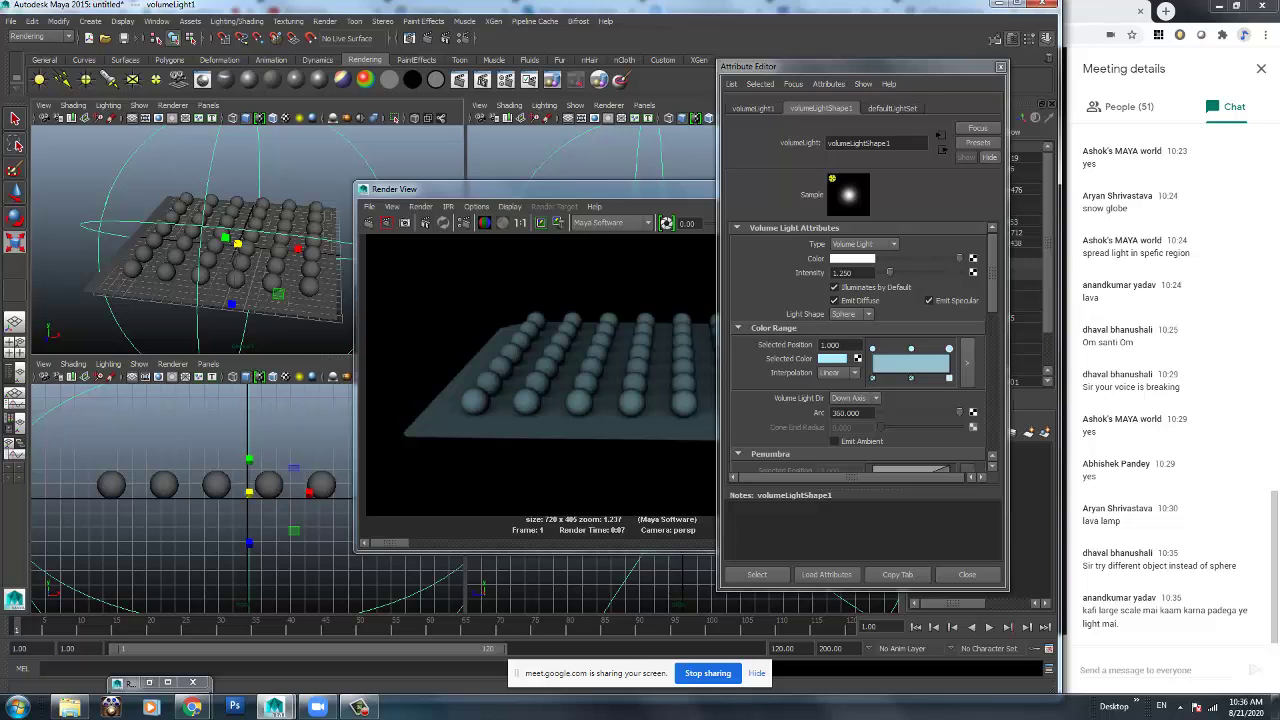
left_click(838, 359)
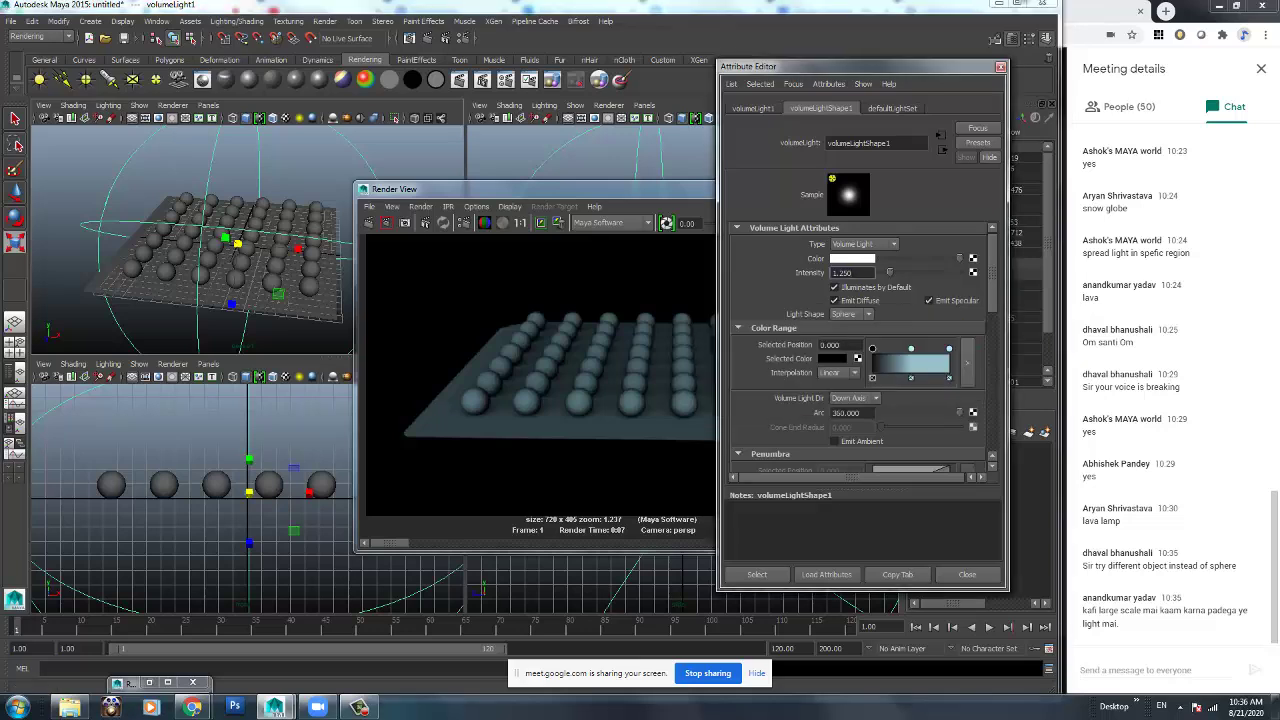
left_click(911, 349)
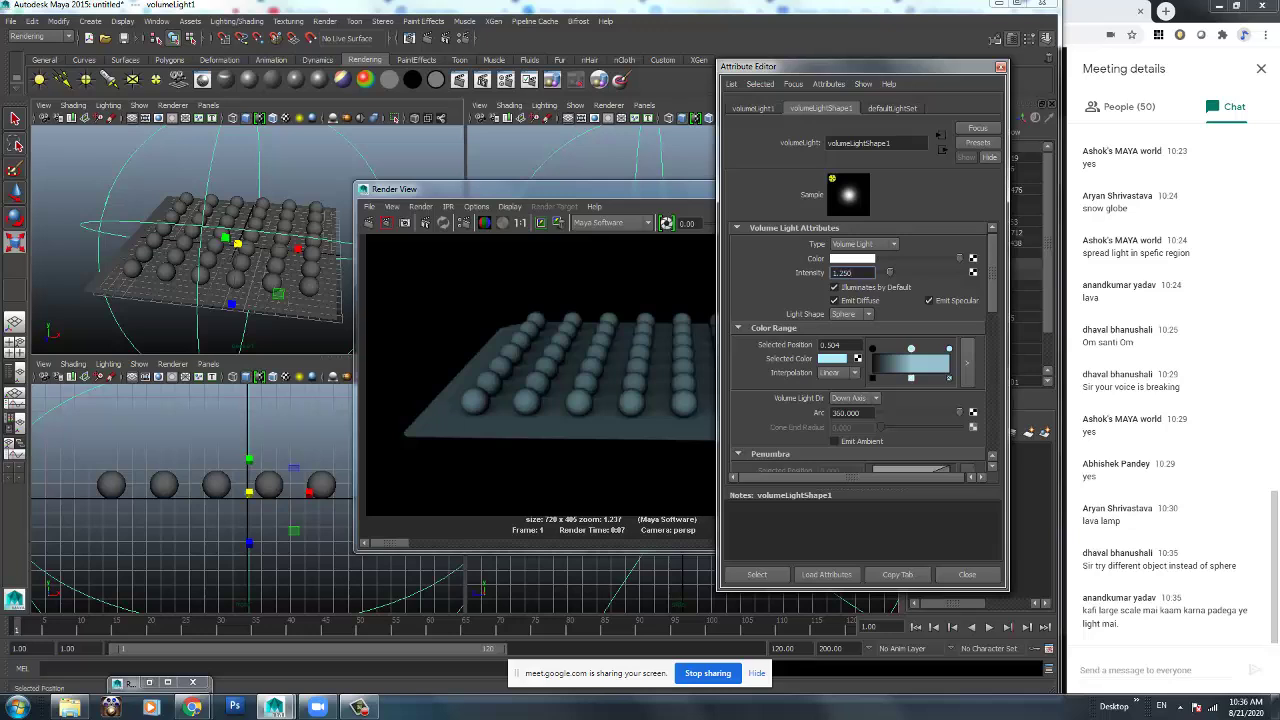
left_click(911, 377)
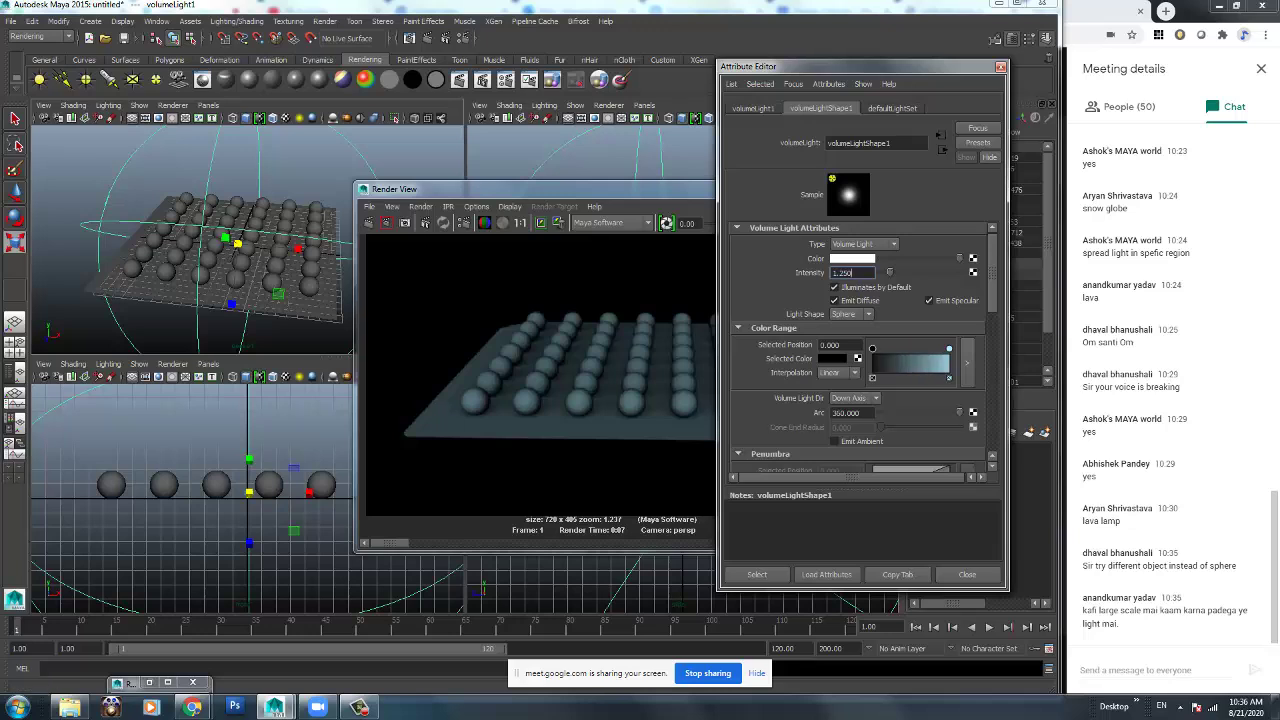
left_click(540, 189)
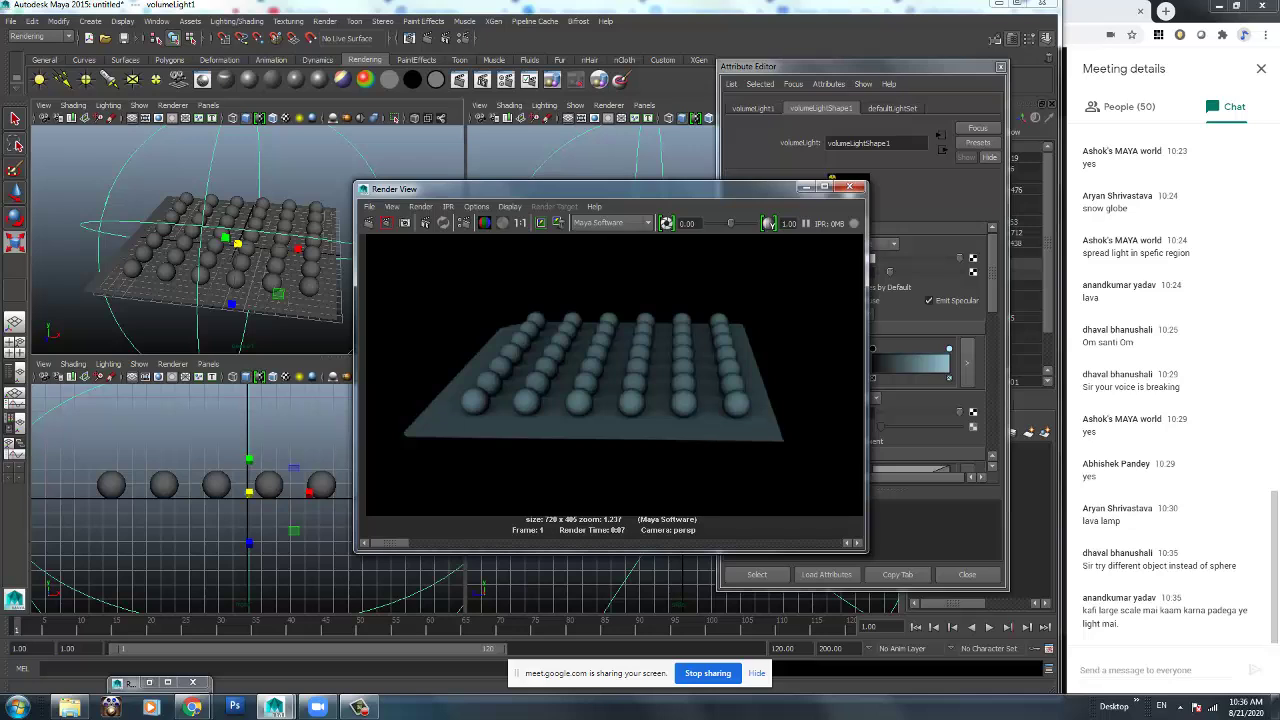
left_click_drag(540, 189, 482, 180)
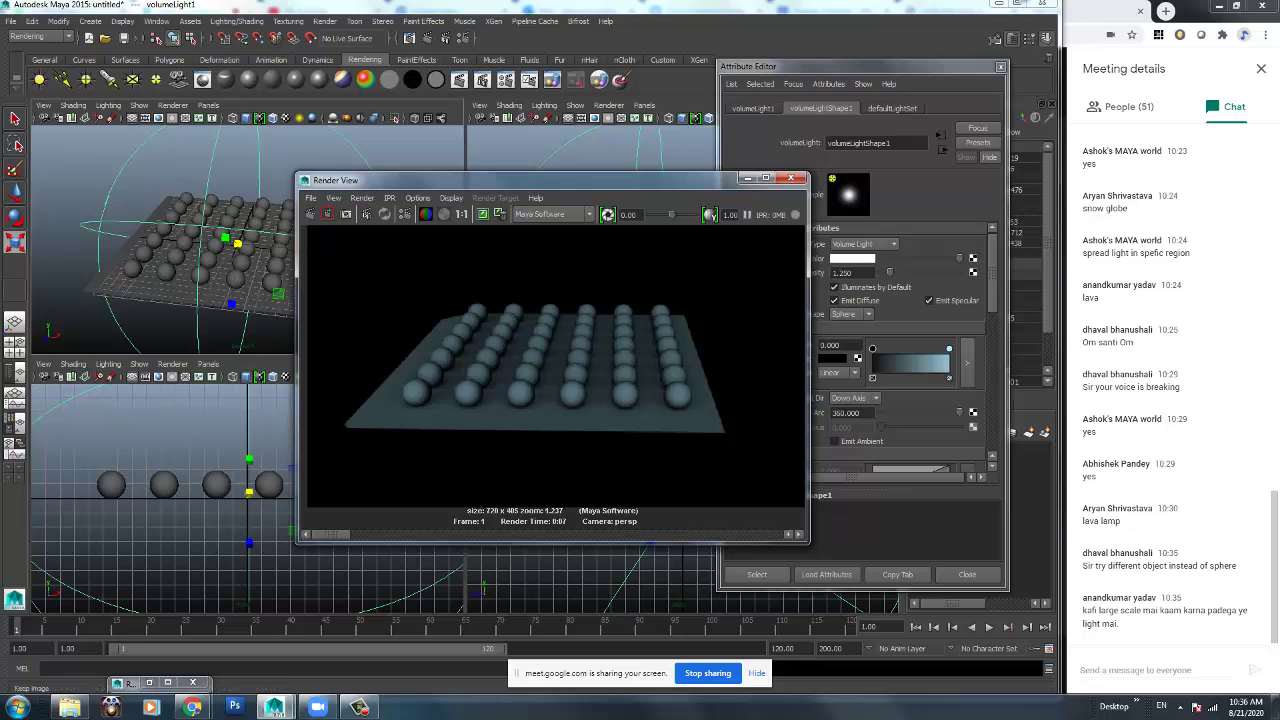
left_click(310, 214)
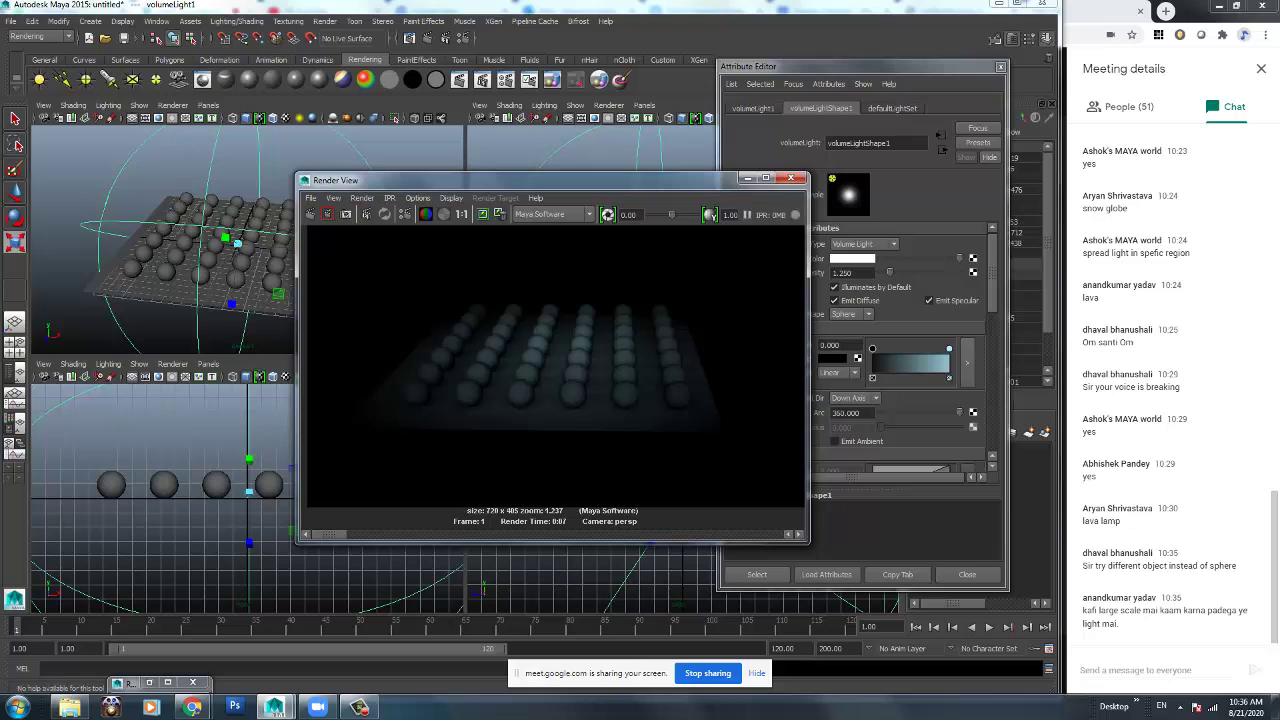
Move a ramp marker to 0.000, add a light-blue stop at 0.235, and re-render.
left_click(915, 360)
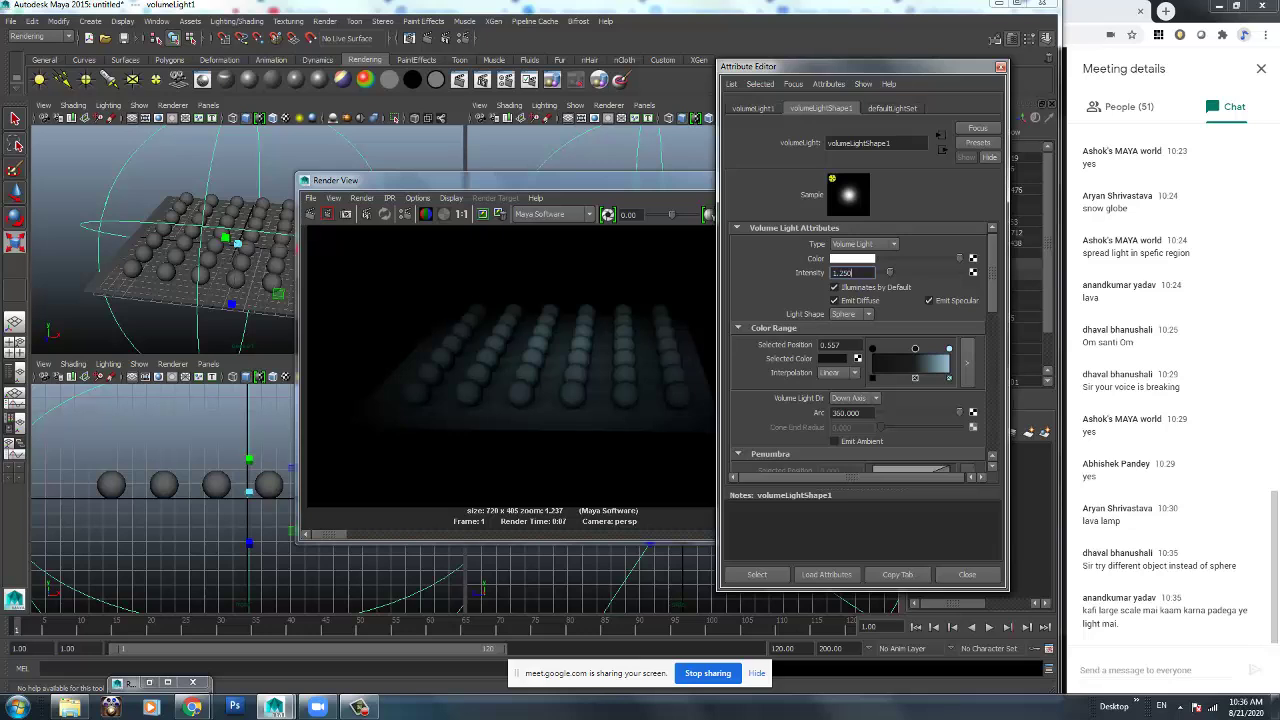
left_click(327, 214)
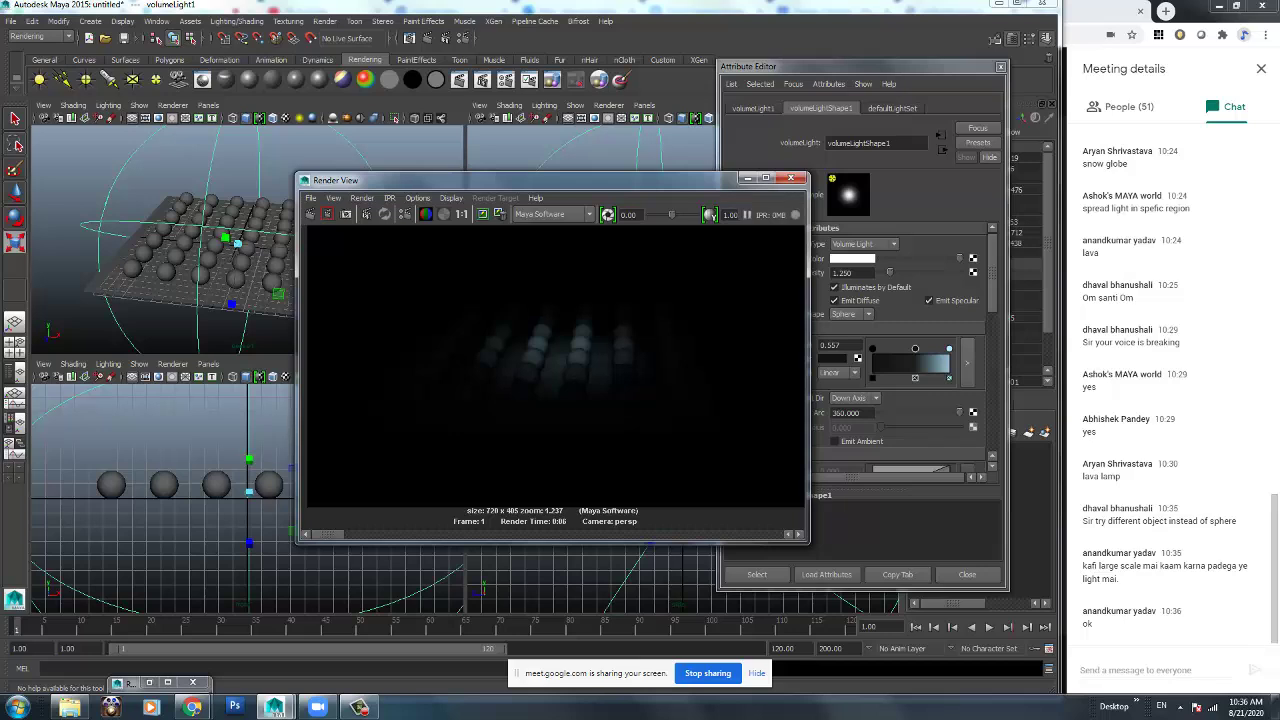
left_click_drag(915, 348, 872, 348)
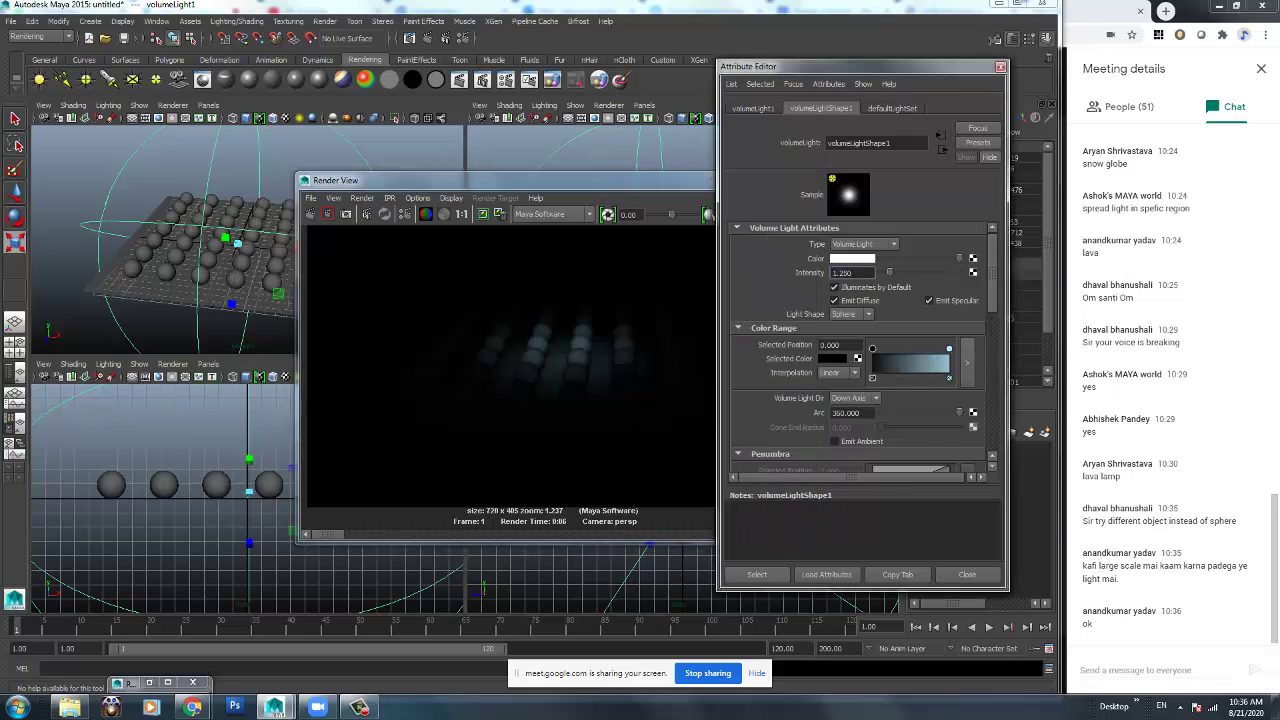
left_click(890, 362)
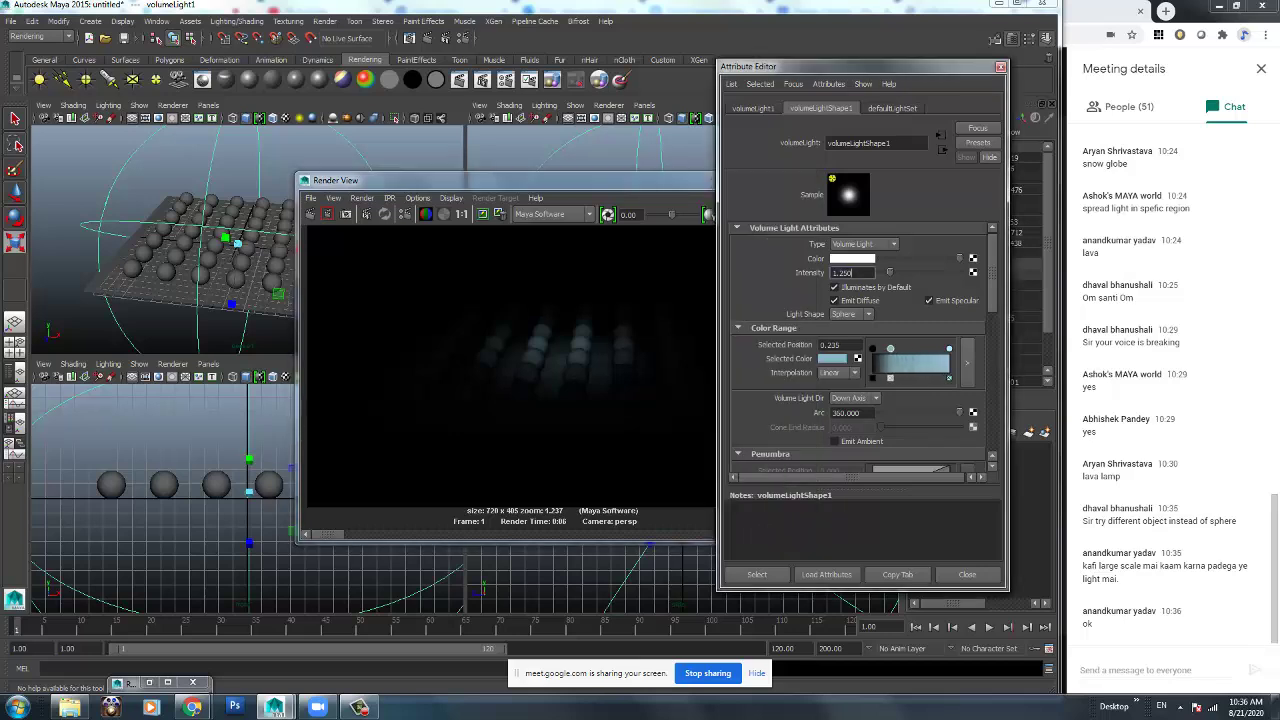
left_click(310, 214)
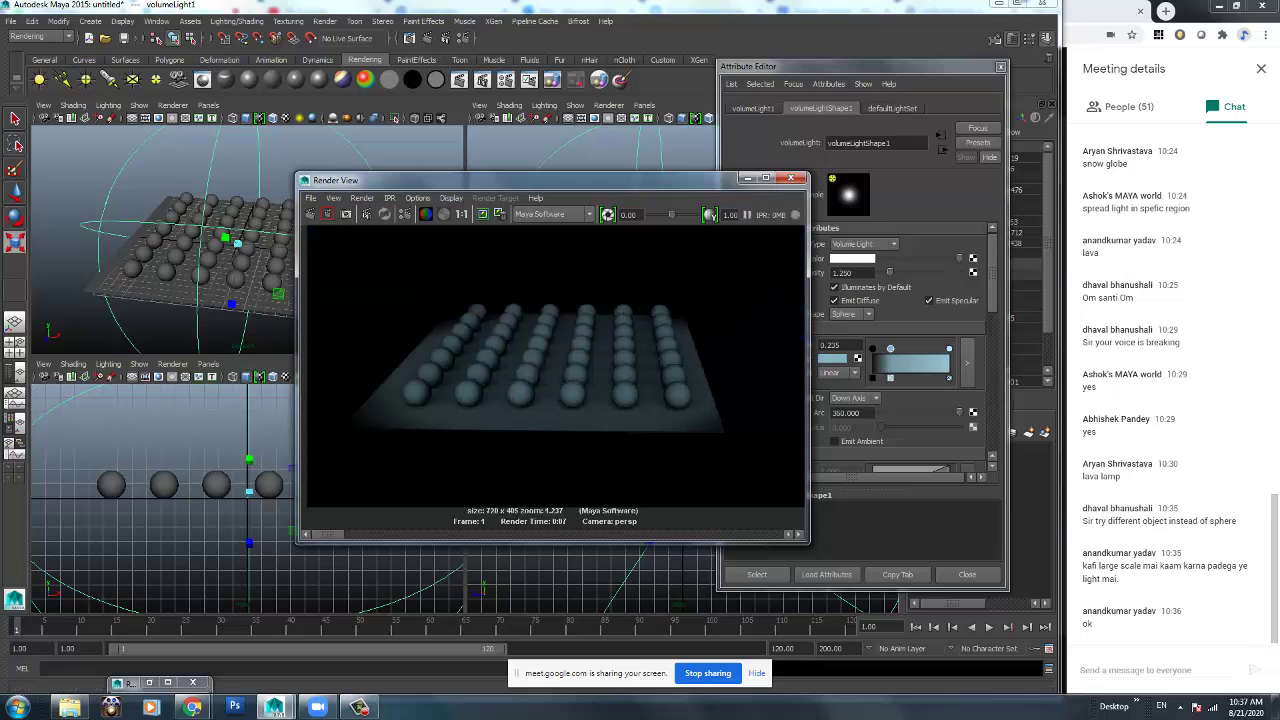
left_click(850, 272)
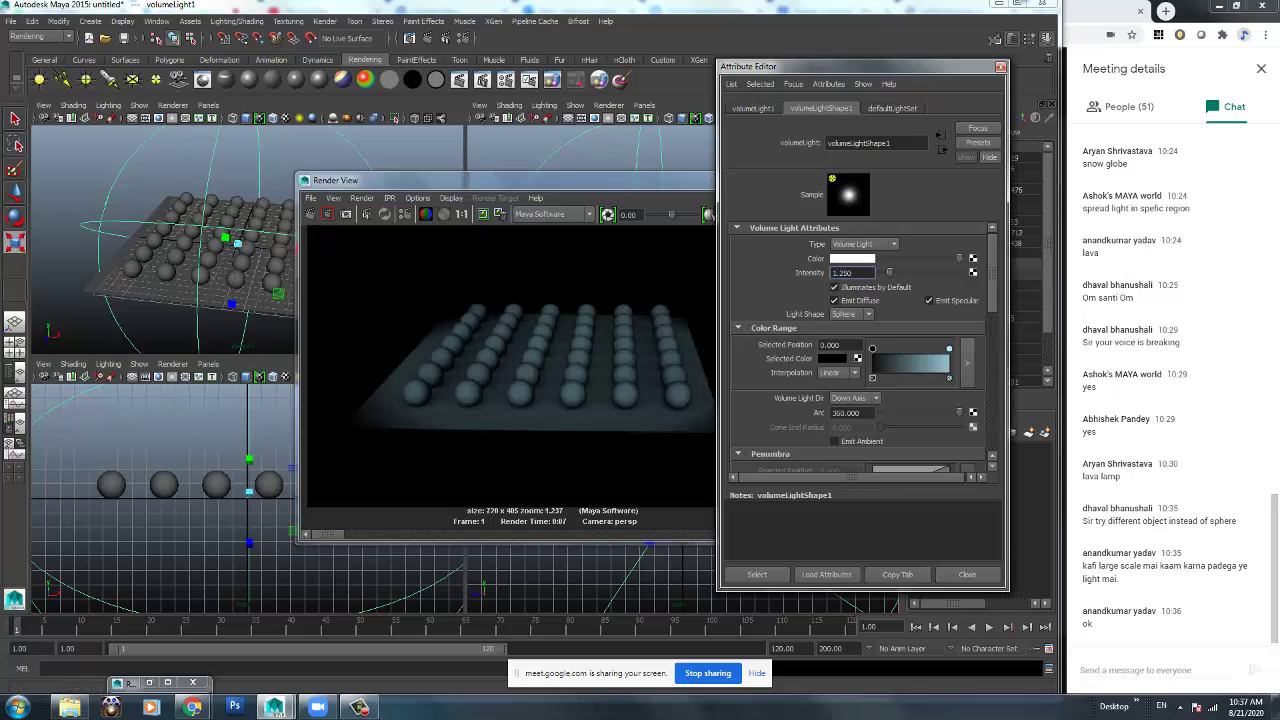
scroll(863, 346, "down", 3)
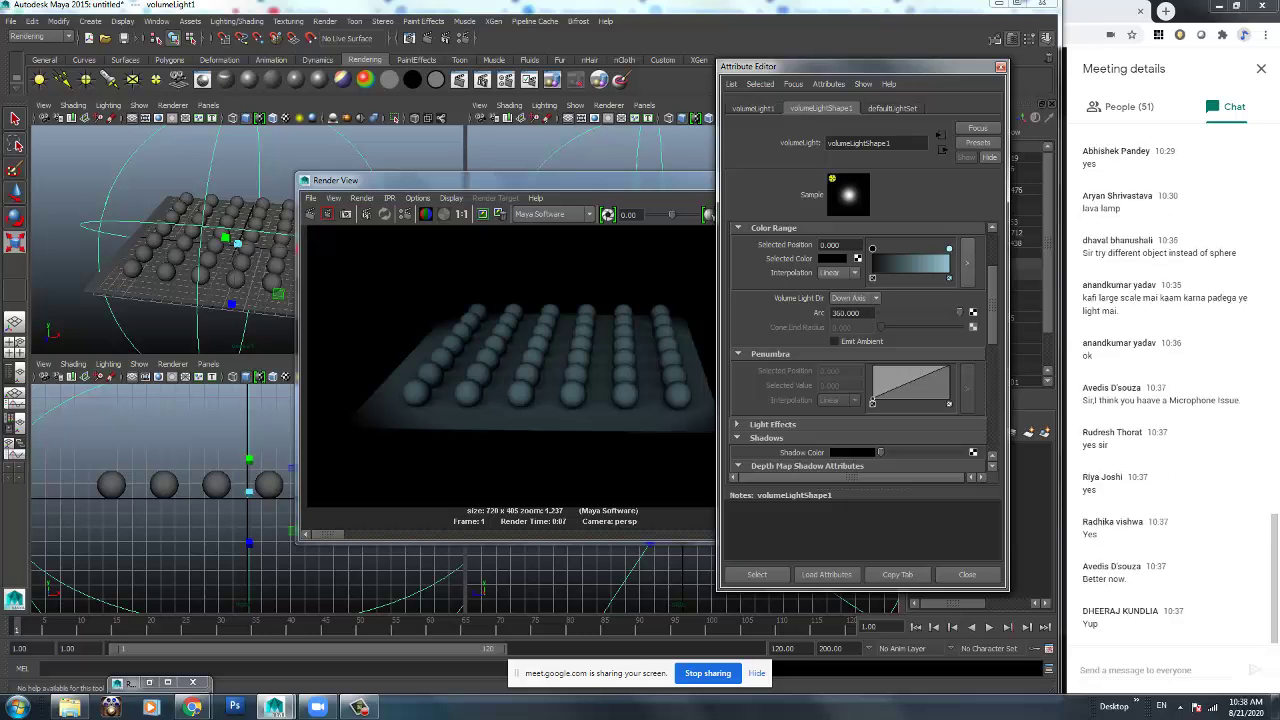
Close the Render View window and the volume light's Attribute Editor.
left_click_drag(500, 180, 430, 168)
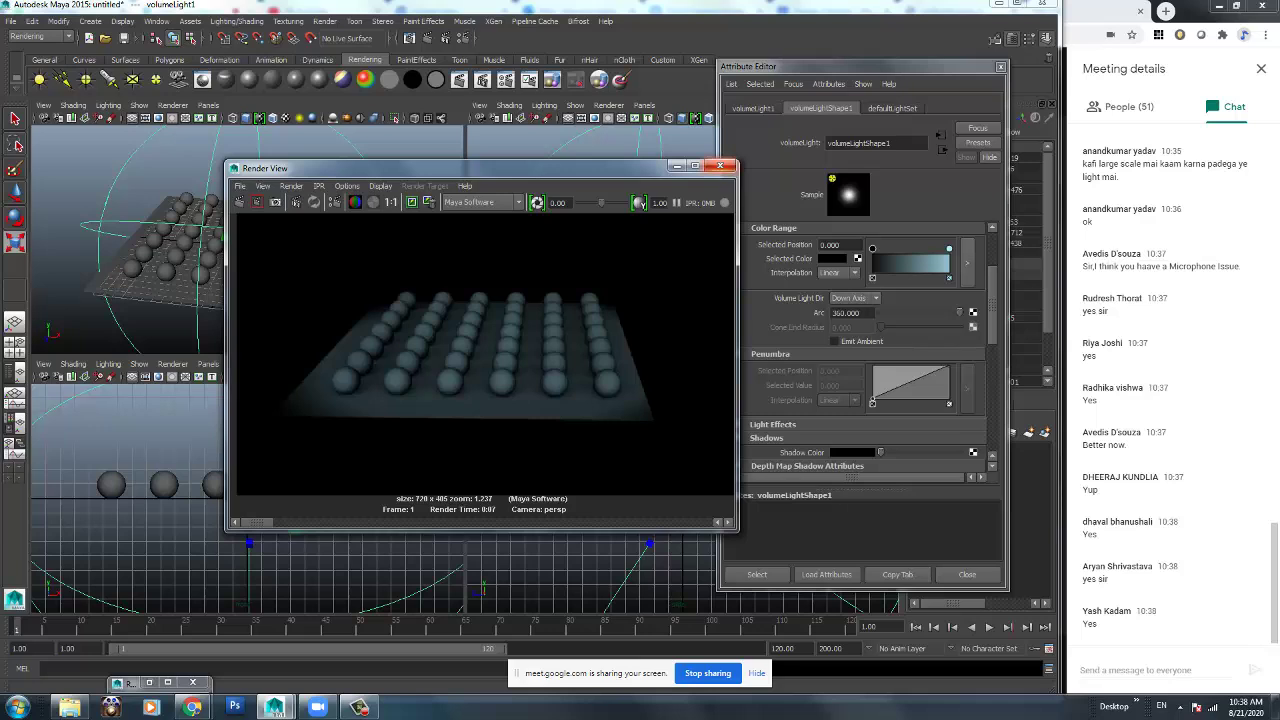
left_click(720, 166)
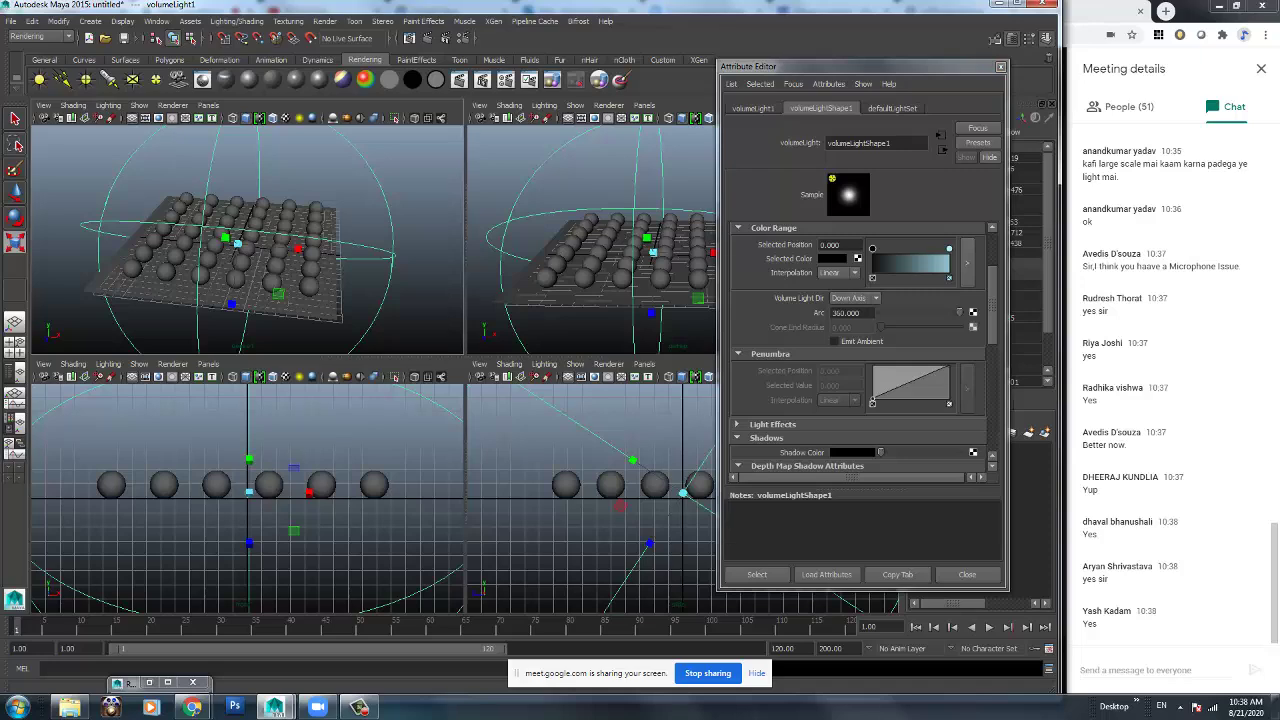
left_click_drag(850, 66, 744, 106)
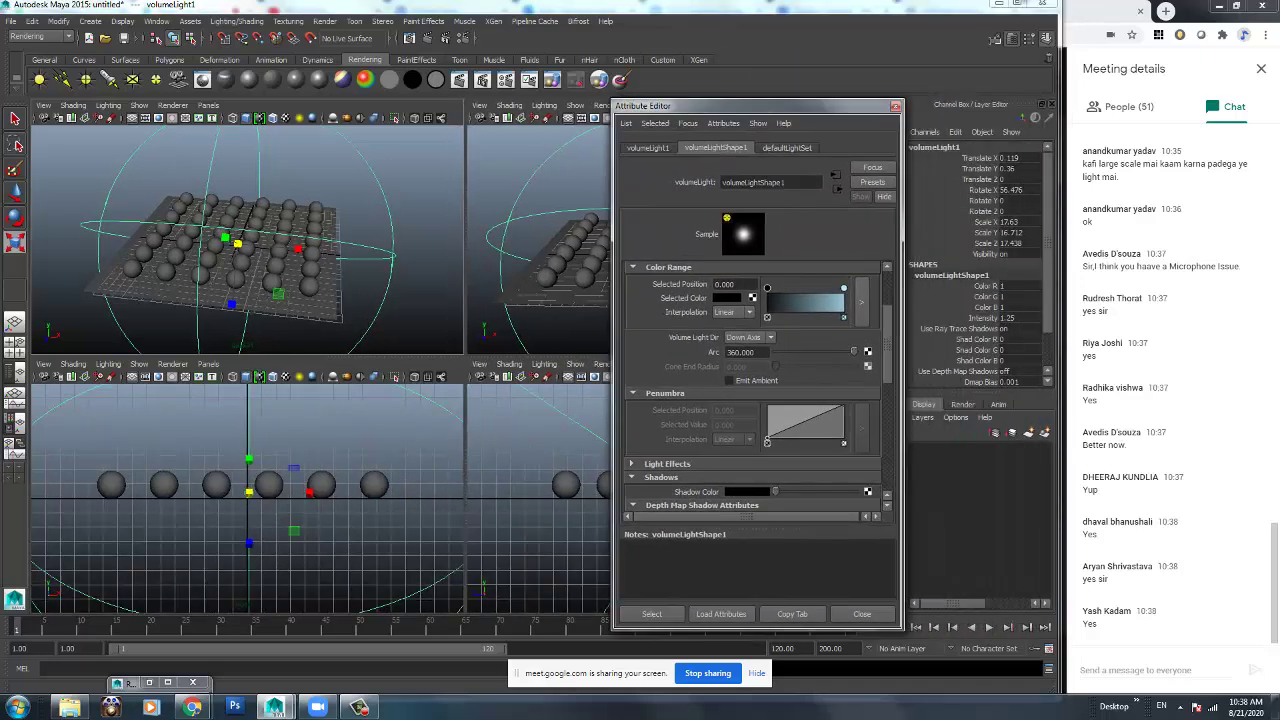
key("ctrl+a")
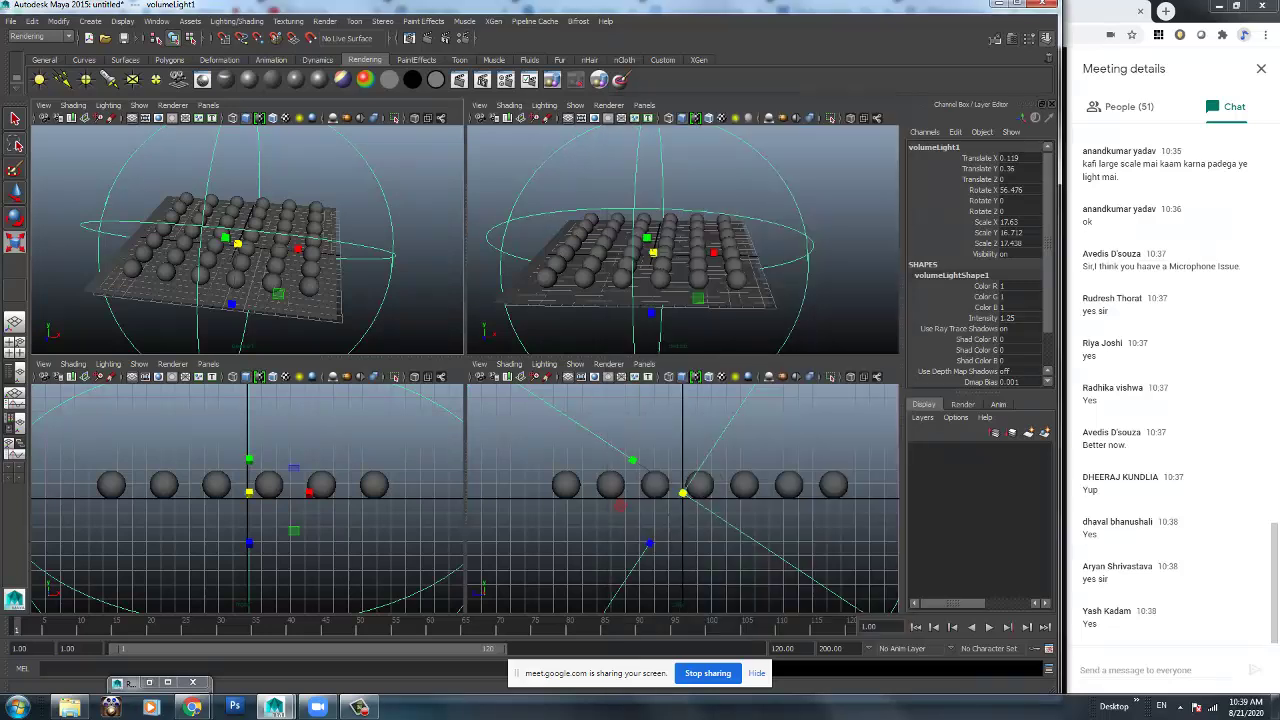
Tumble the second perspective view down onto the sphere grid, briefly selecting the volume light.
left_click(690, 240, "alt")
left_click_drag(690, 240, 632, 250, "alt")
scroll(682, 240, "down", 5)
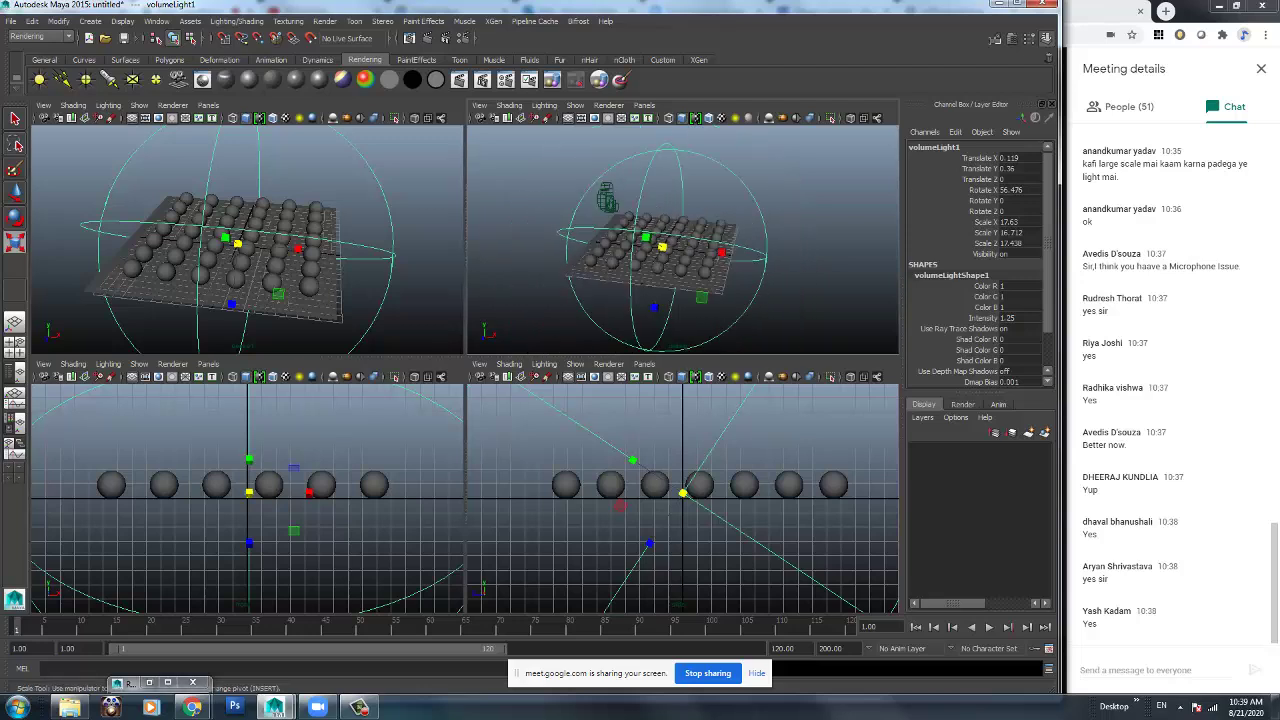
left_click_drag(680, 240, 650, 244, "alt")
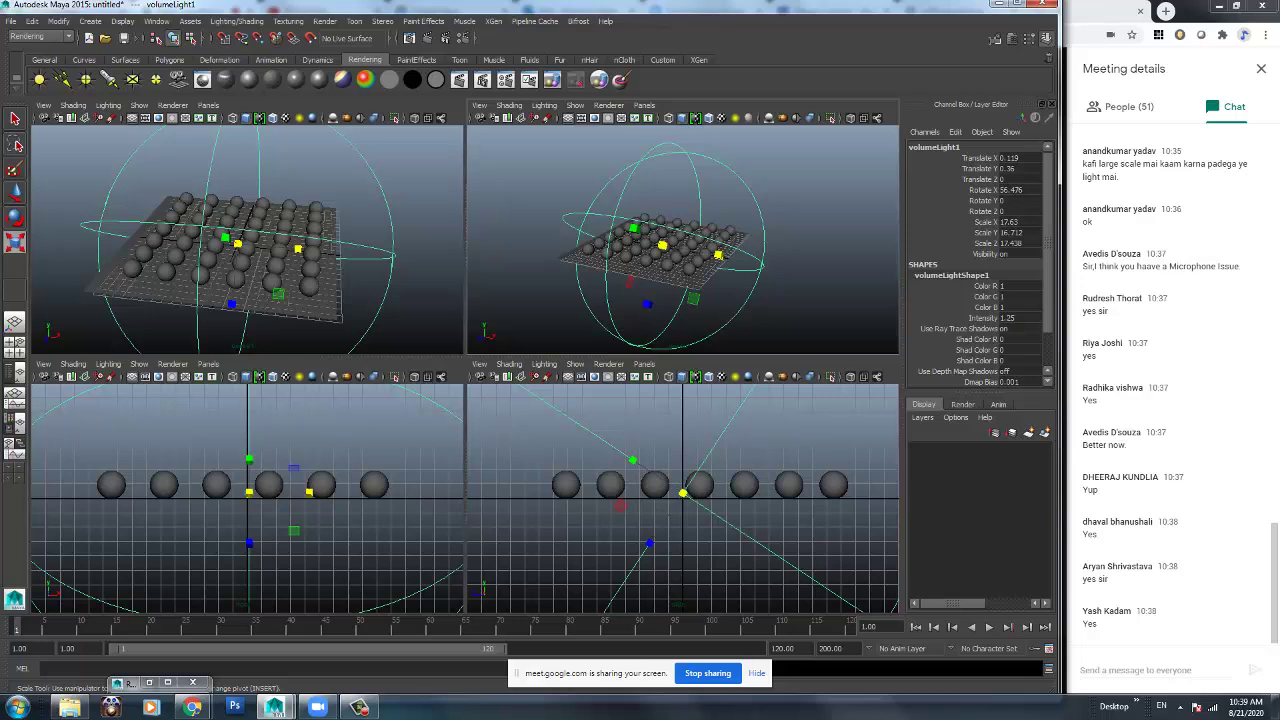
mouse_move(680, 240)
left_mouse_down("alt")
mouse_move(650, 244)
mouse_move(665, 242)
left_mouse_up("alt")
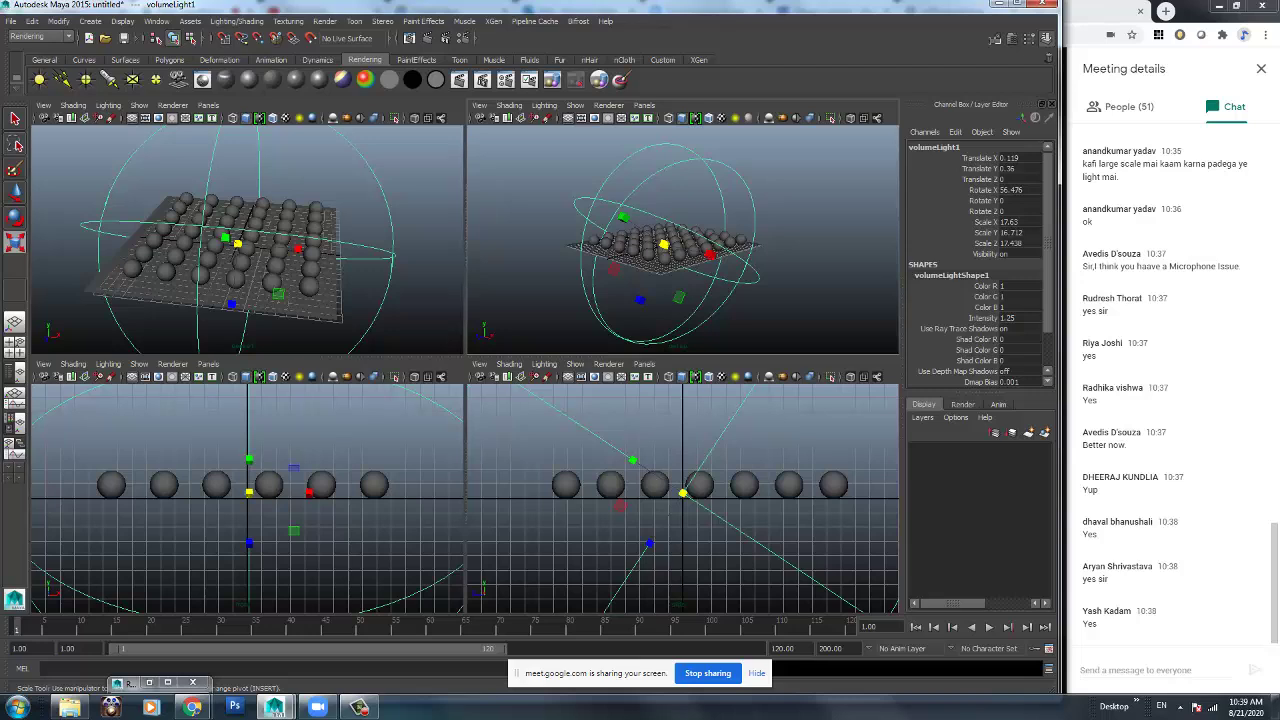
left_click_drag(680, 240, 645, 246, "alt")
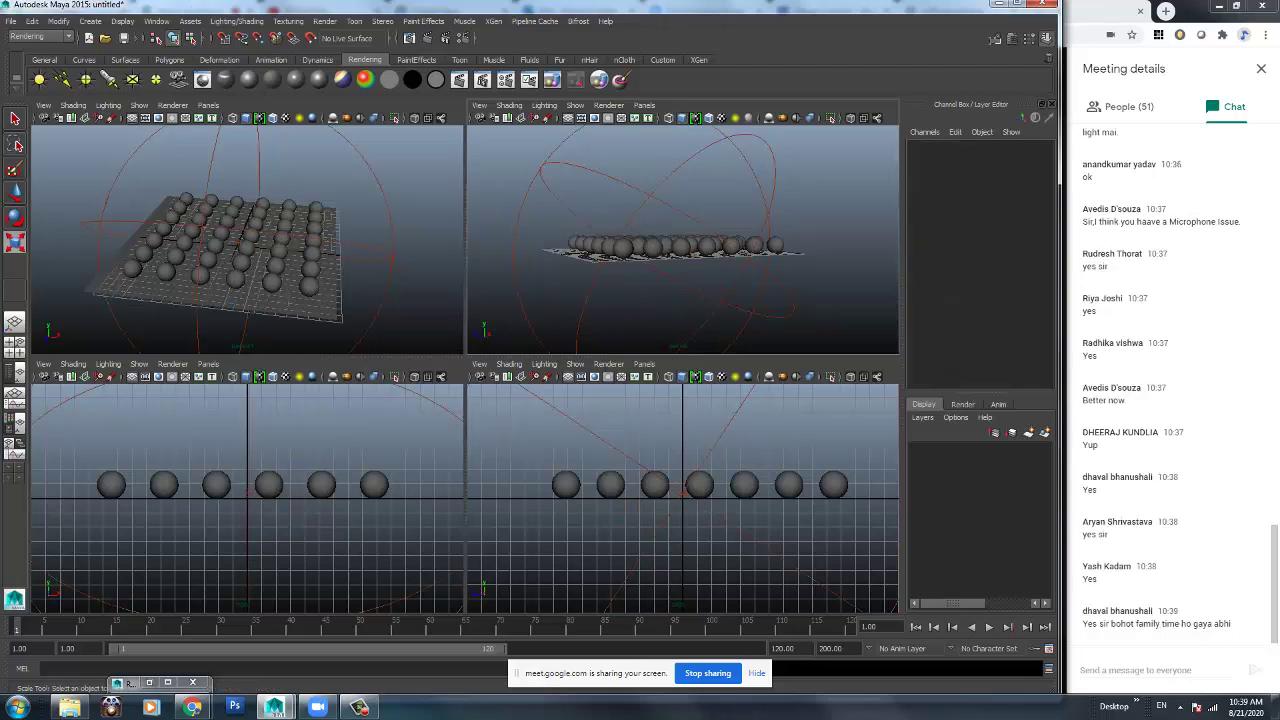
left_click_drag(680, 230, 680, 280, "alt")
left_click(735, 203)
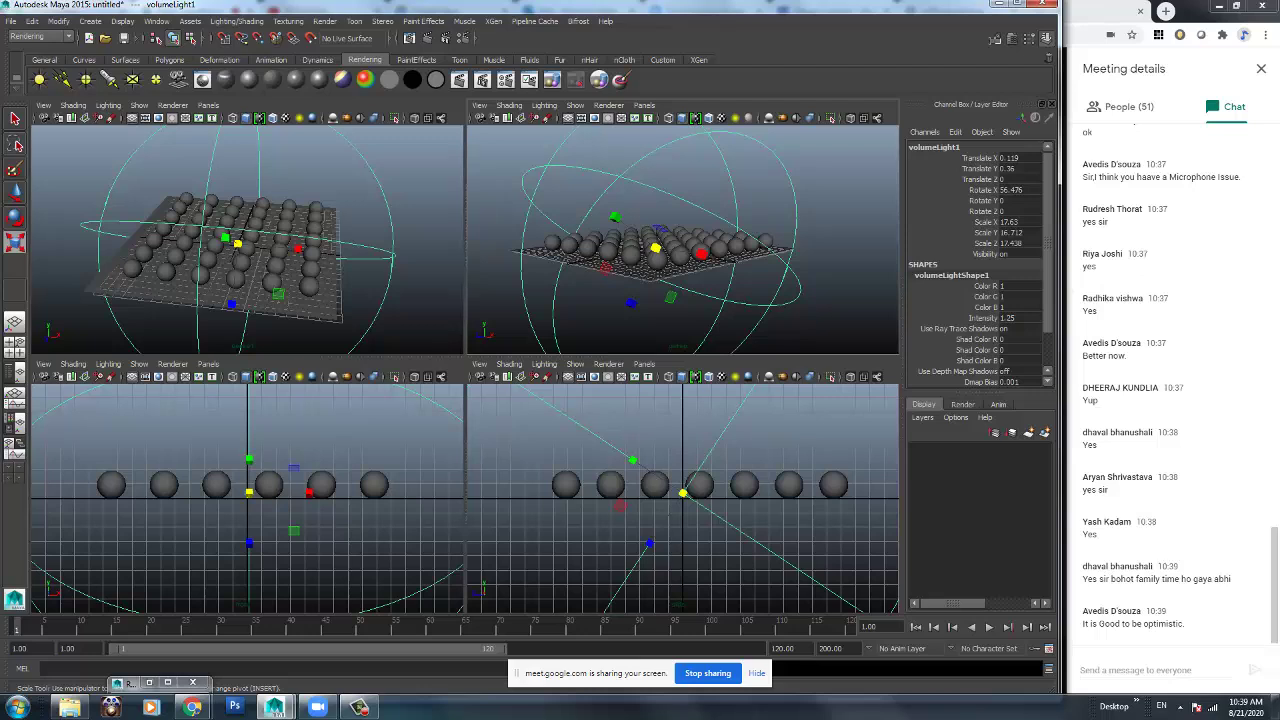
left_click(840, 190)
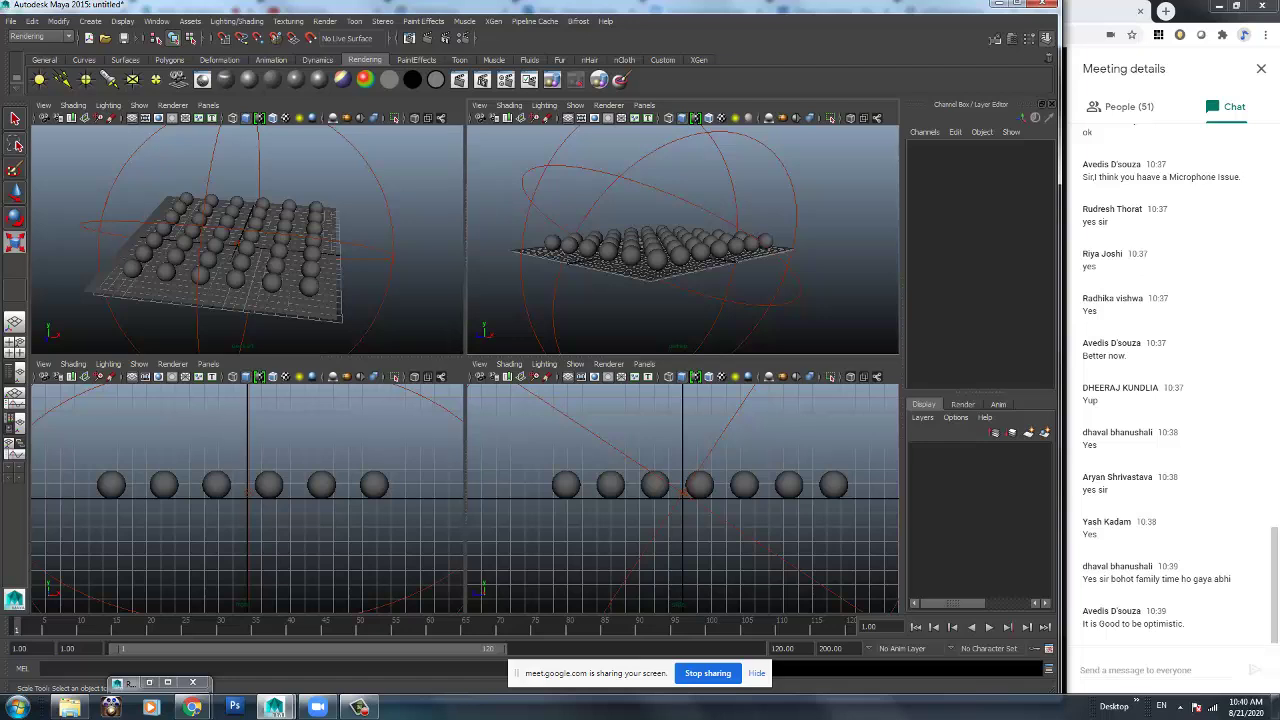
Dolly in on the sphere grid, toggle volumeLight1's selection, and return to the Select tool.
scroll(655, 240, "down", 5)
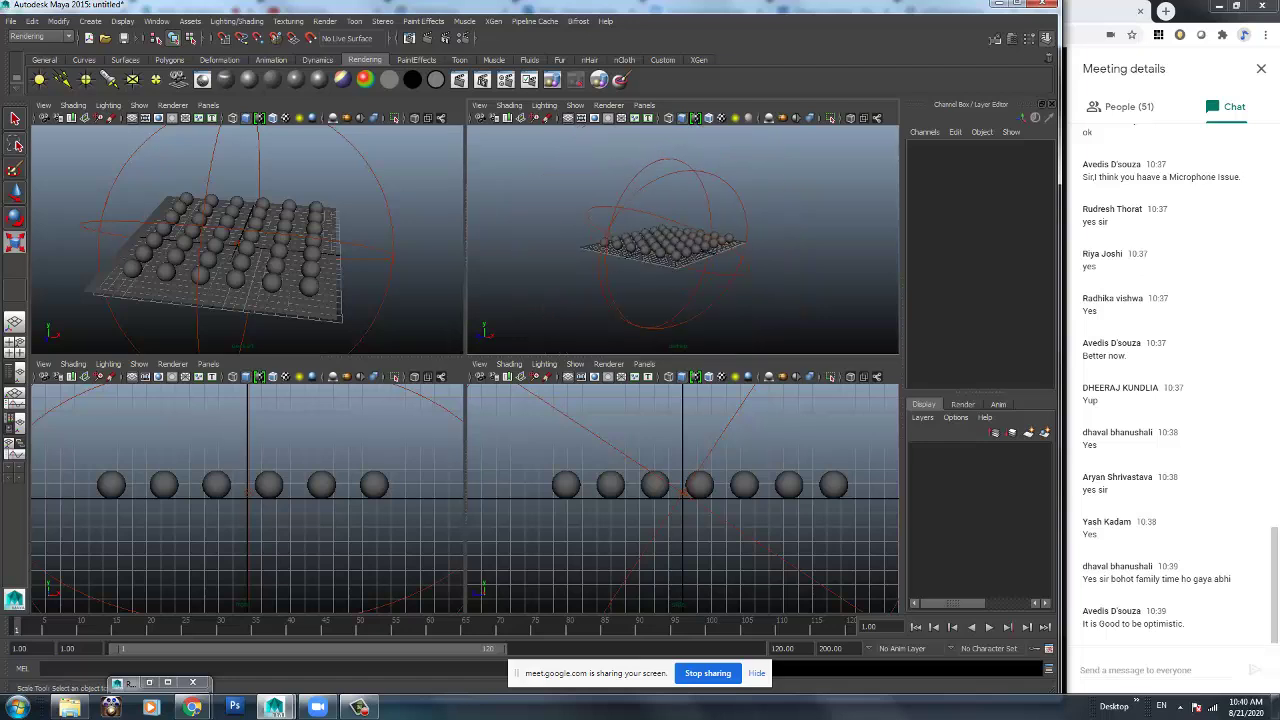
key("t")
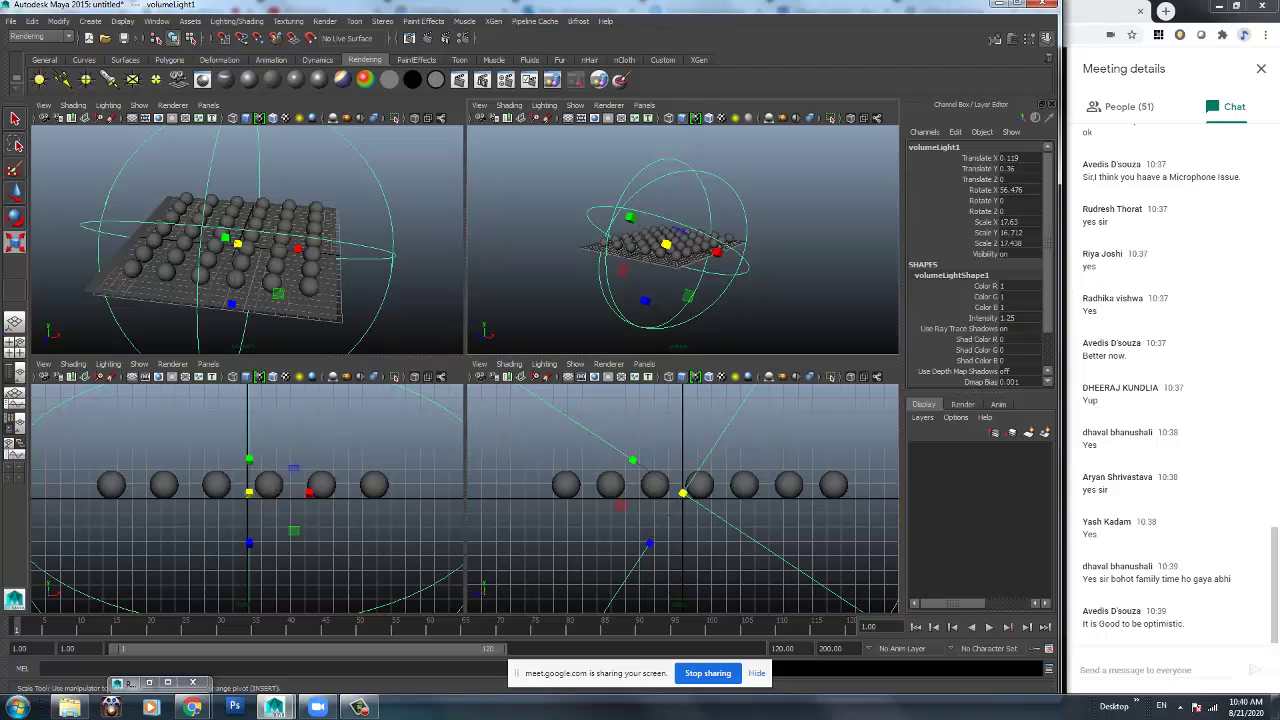
key("Escape")
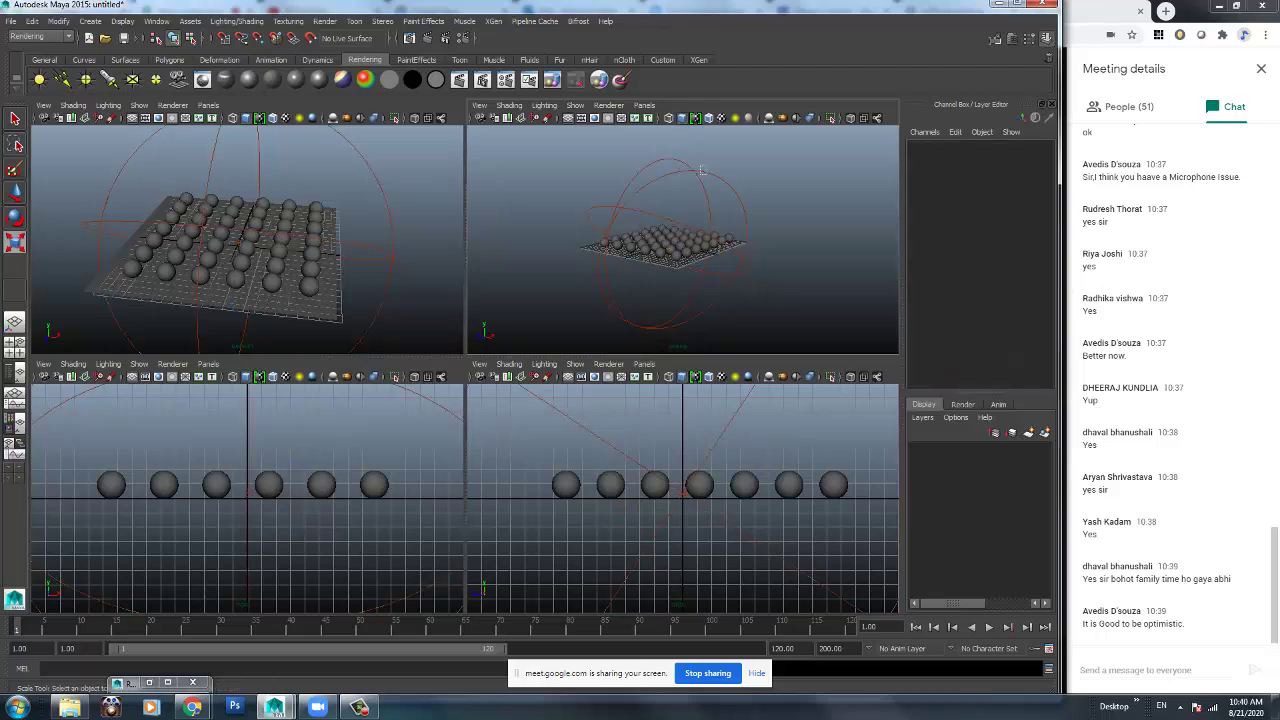
key("t")
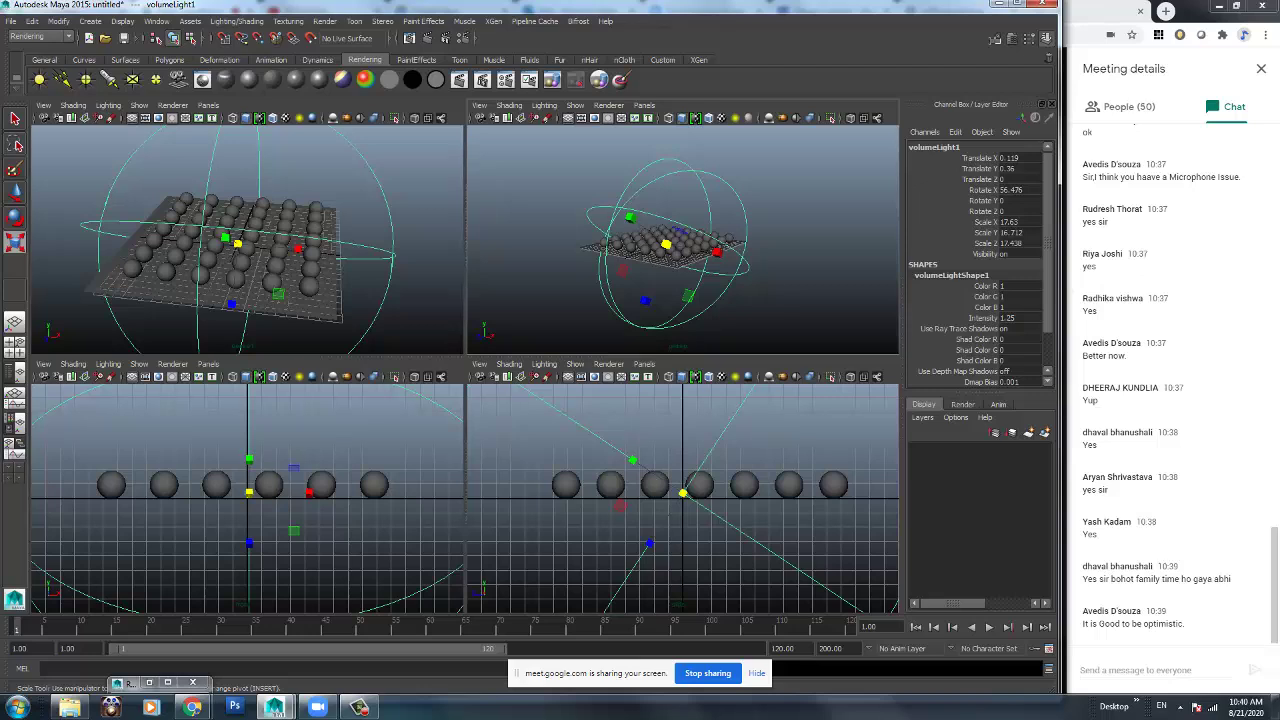
scroll(682, 240, "up", 5)
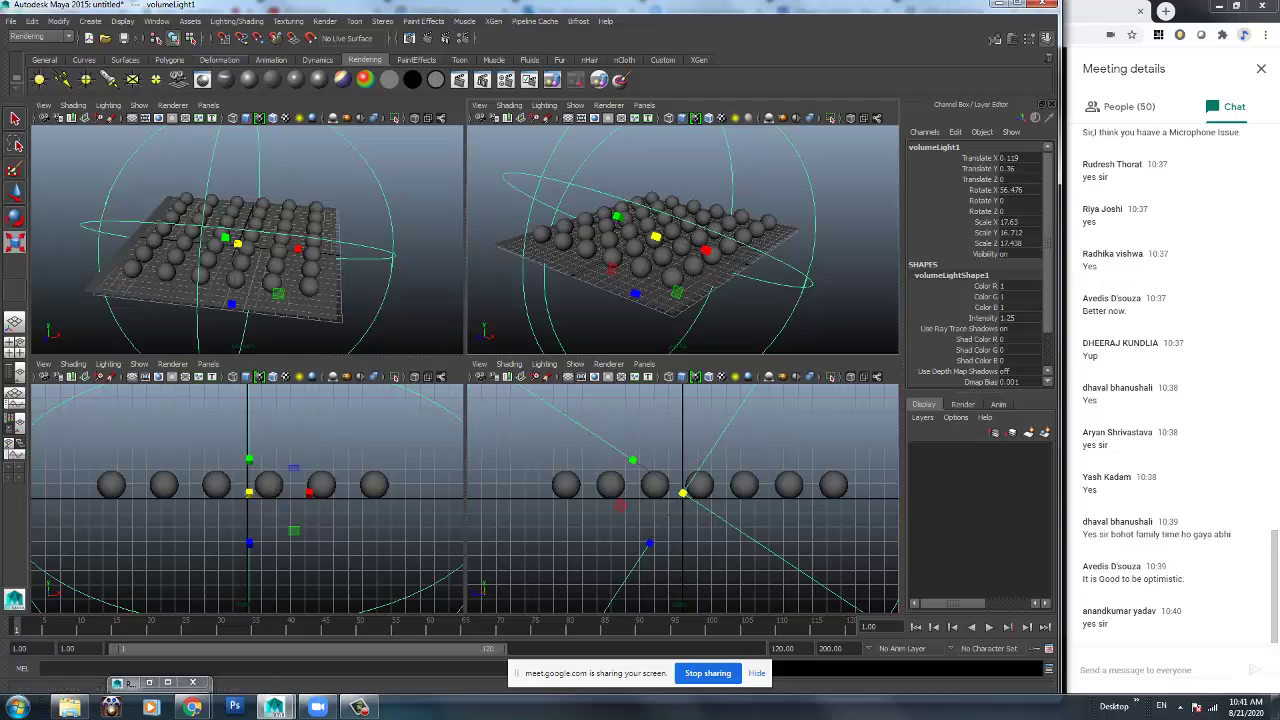
key("q")
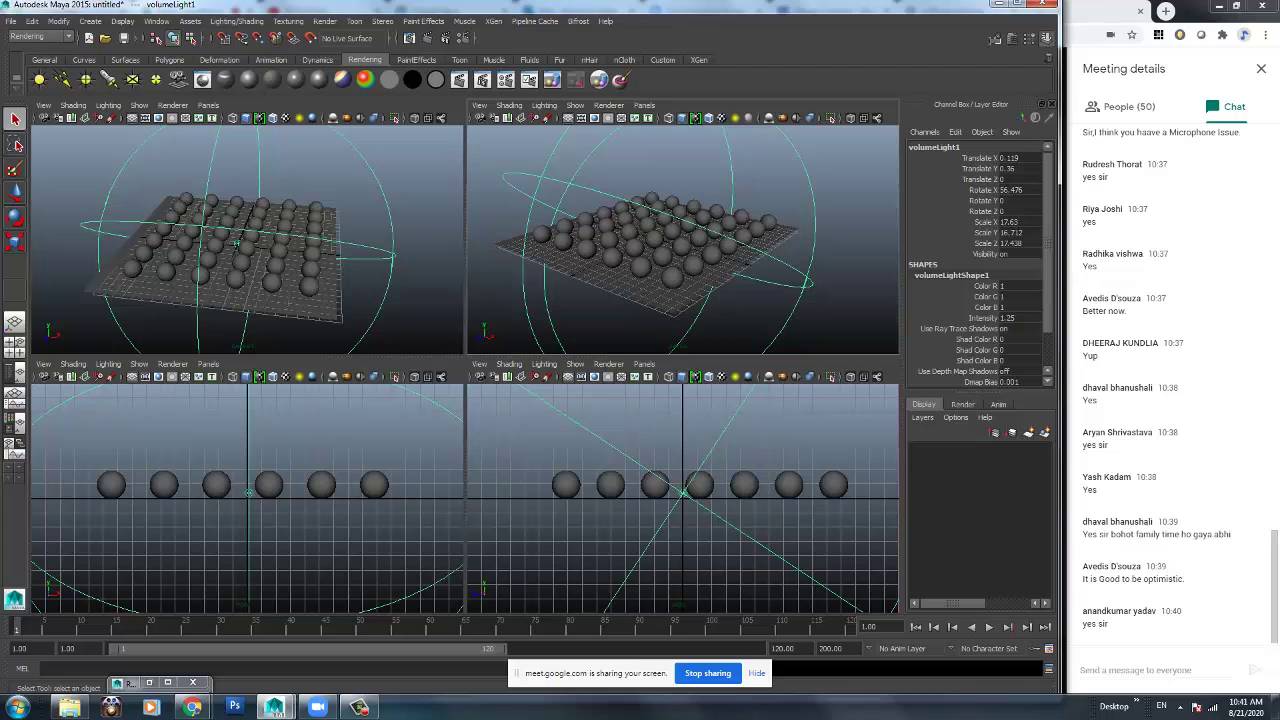
left_click(166, 271)
key("ctrl+a")
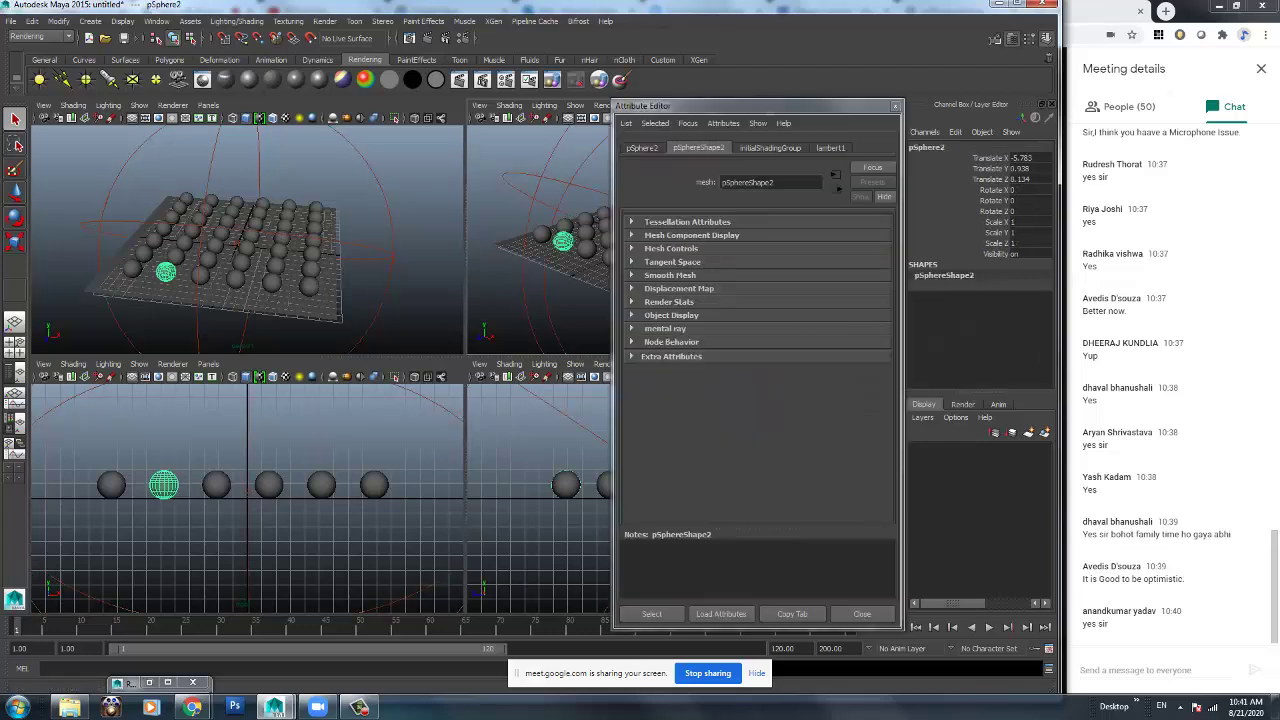
left_click(830, 147)
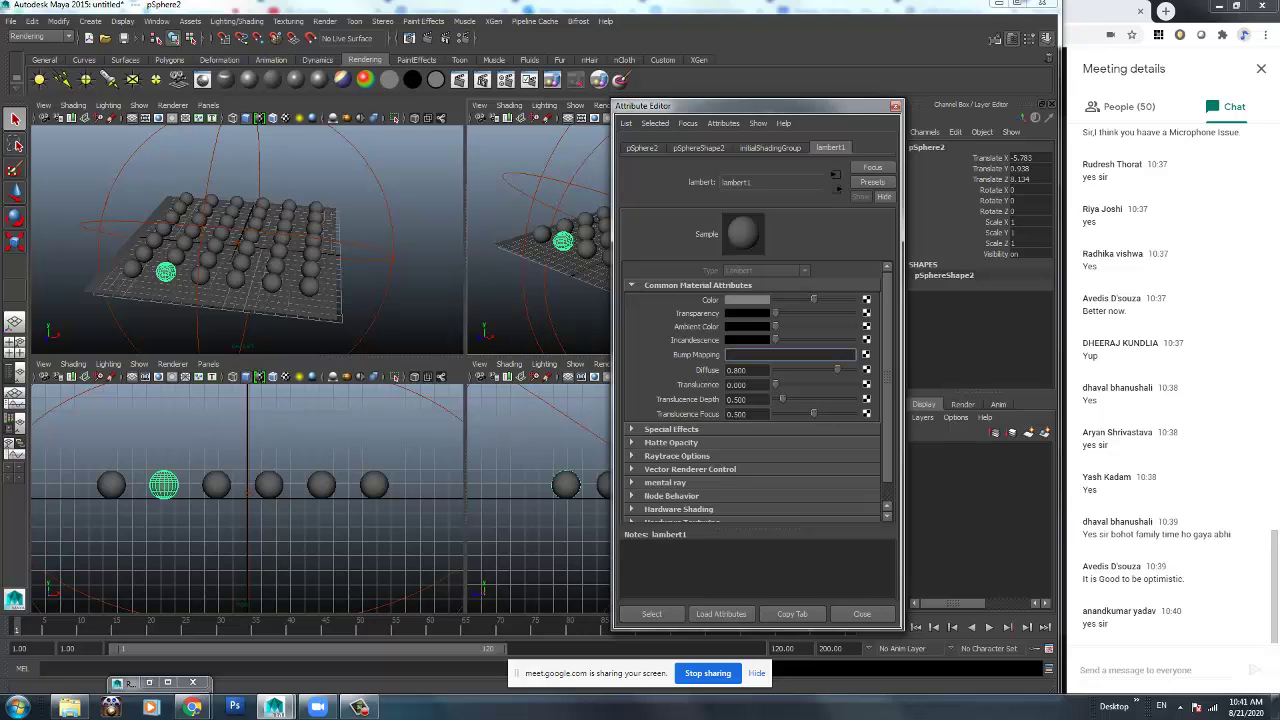
mouse_move(837, 370)
left_mouse_down()
mouse_move(782, 370)
mouse_move(853, 370)
mouse_move(775, 370)
mouse_move(840, 370)
left_mouse_up()
left_click(895, 106)
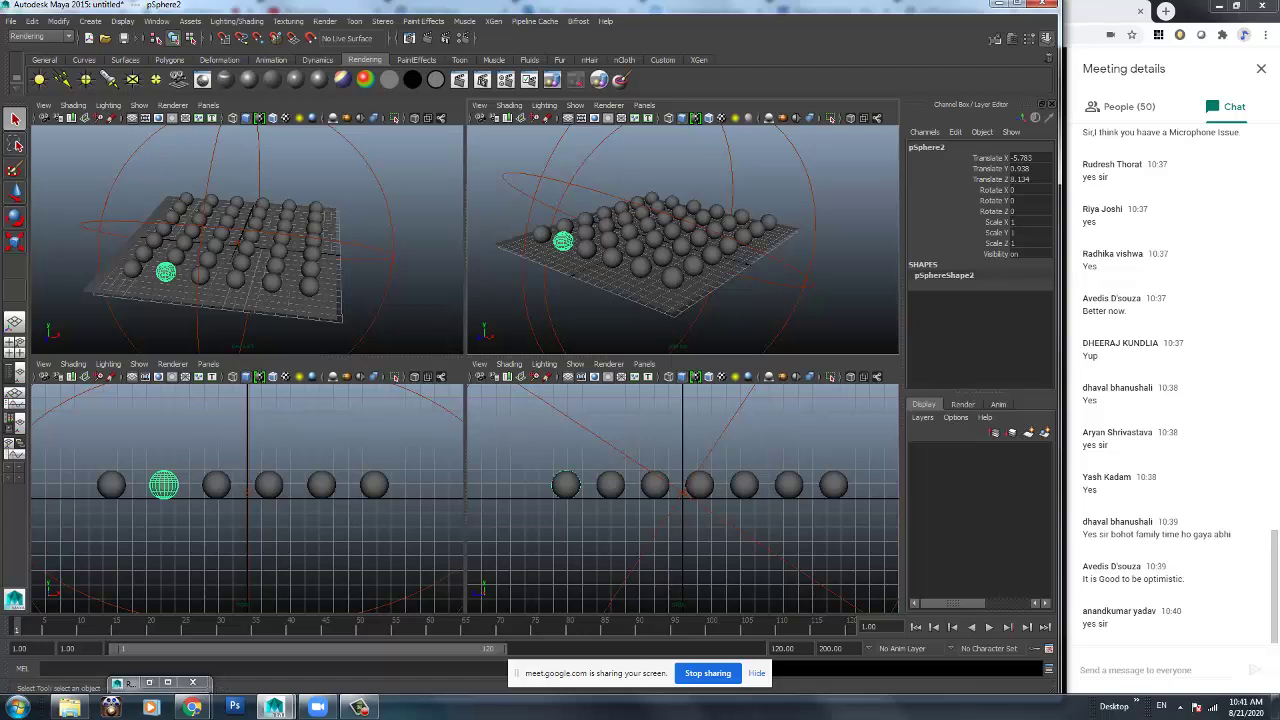
left_click(395, 190)
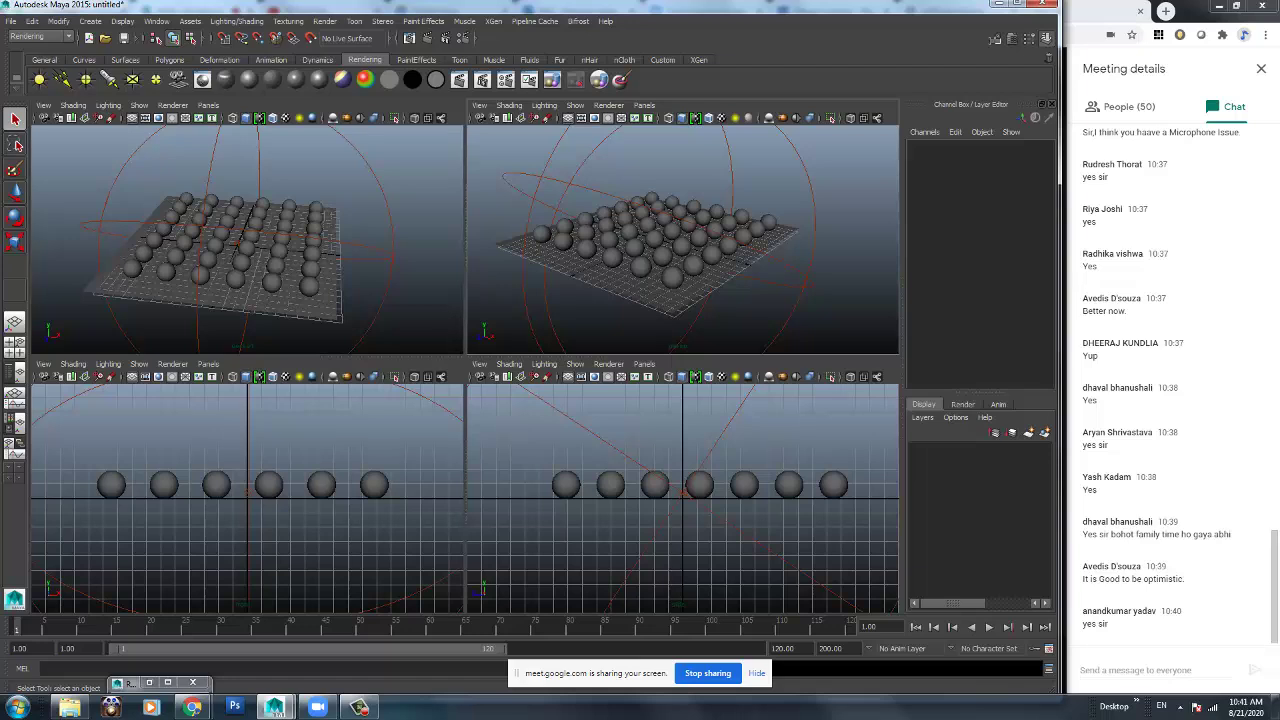
left_click_drag(820, 156, 793, 171)
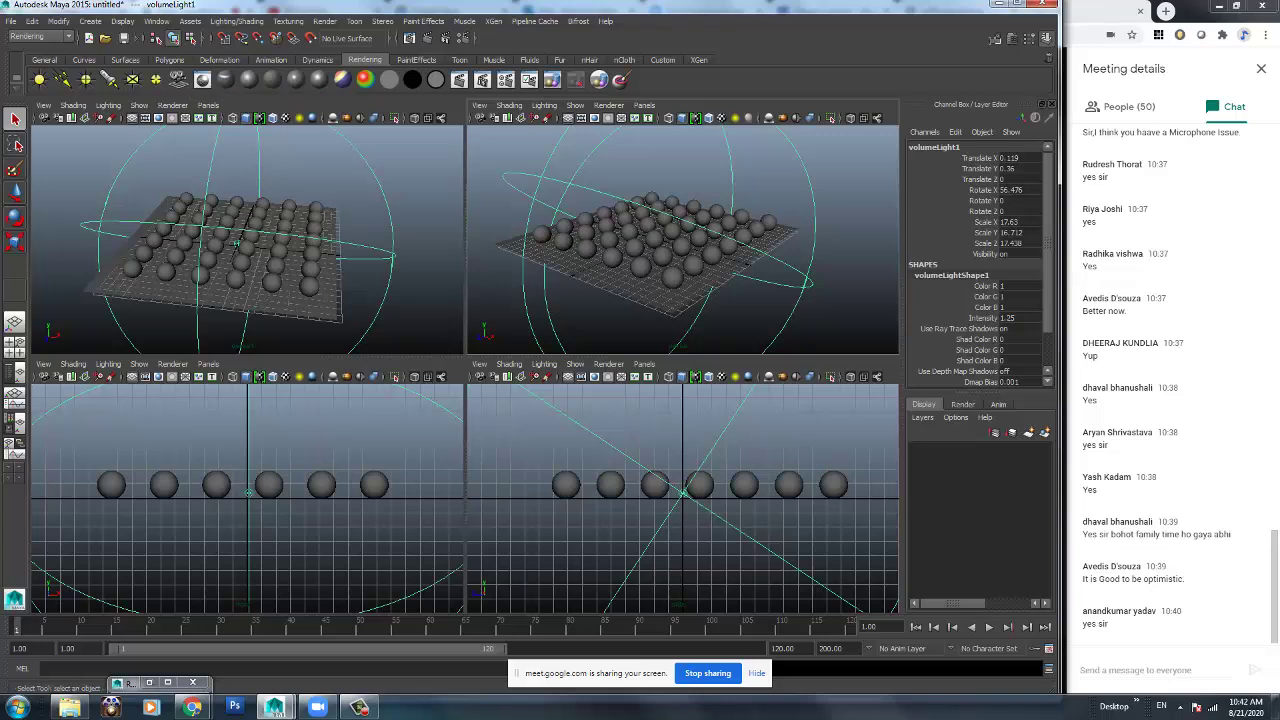
Delete the volume light from the scene and tumble the view to look down on the grid.
left_click_drag(620, 240, 750, 240, "alt")
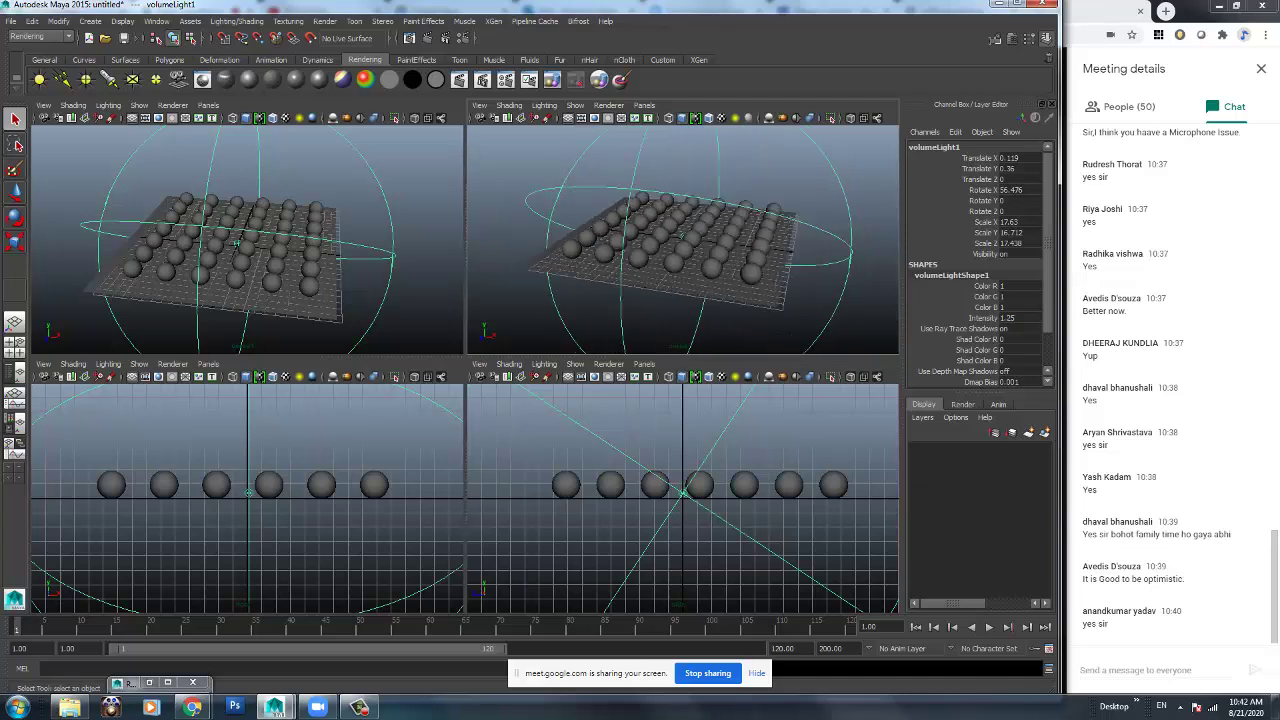
right_click_drag(750, 240, 500, 132, "alt")
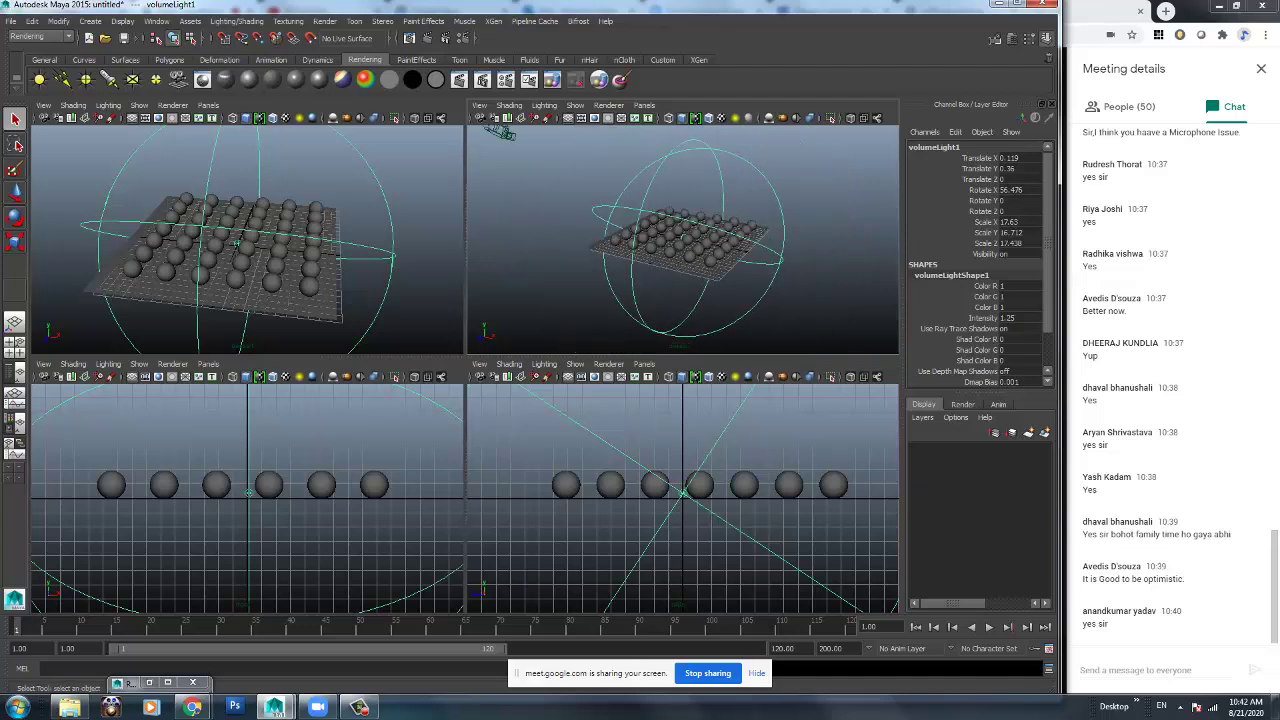
left_click(500, 132)
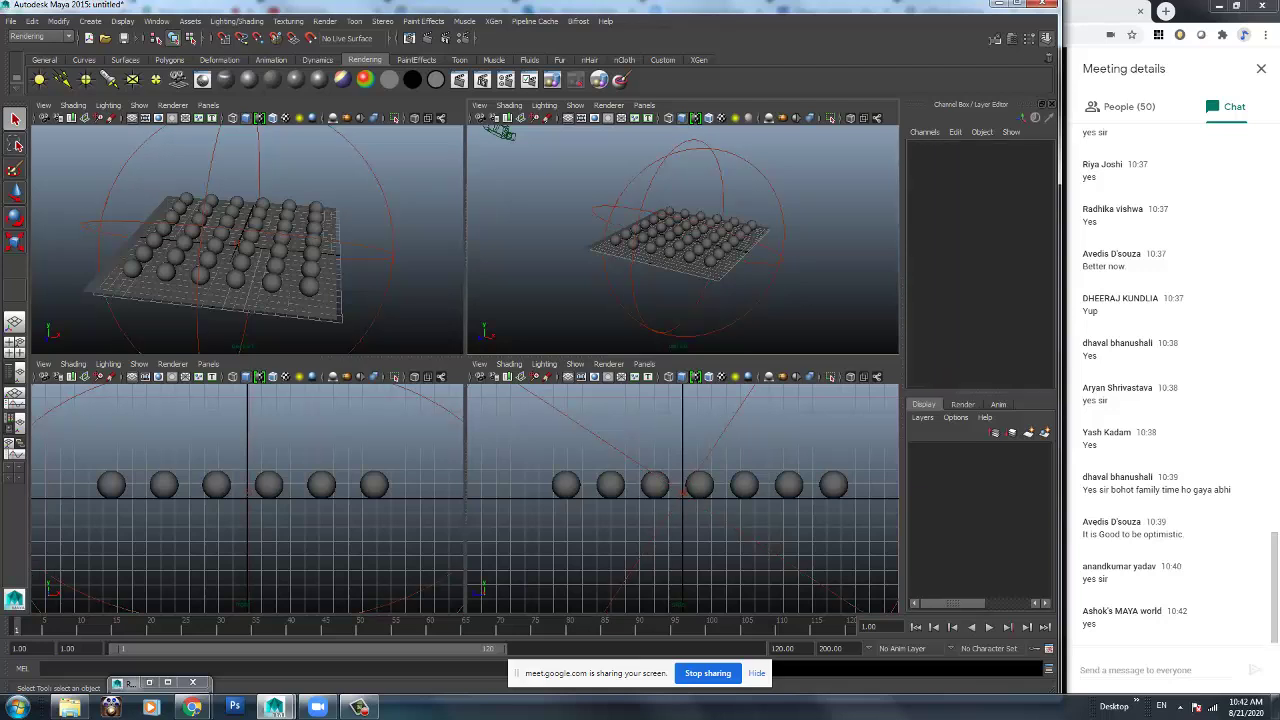
key("ctrl+z")
key("Delete")
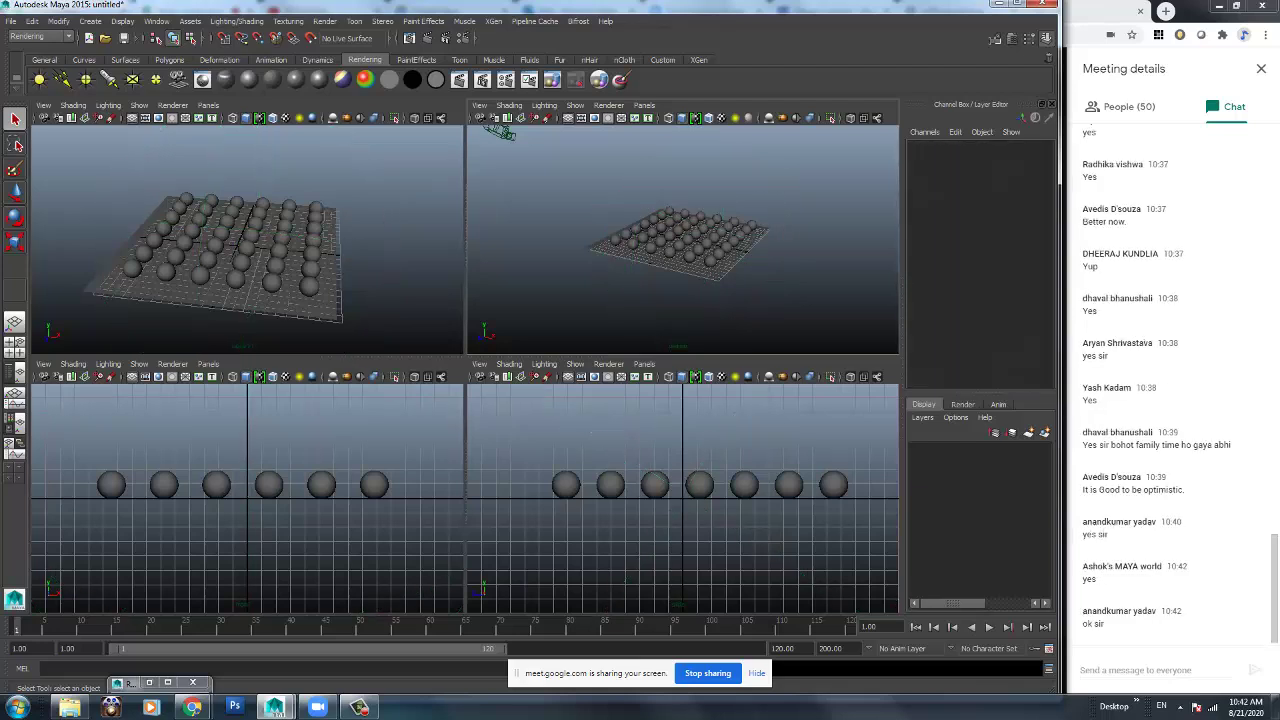
left_click_drag(700, 235, 682, 312, "alt")
scroll(682, 240, "up", 2)
Move pSphere43 high above the grid to Translate Y 10.097, centred over it.
left_click(690, 232)
key("w")
left_click_drag(690, 232, 700, 250, "alt")
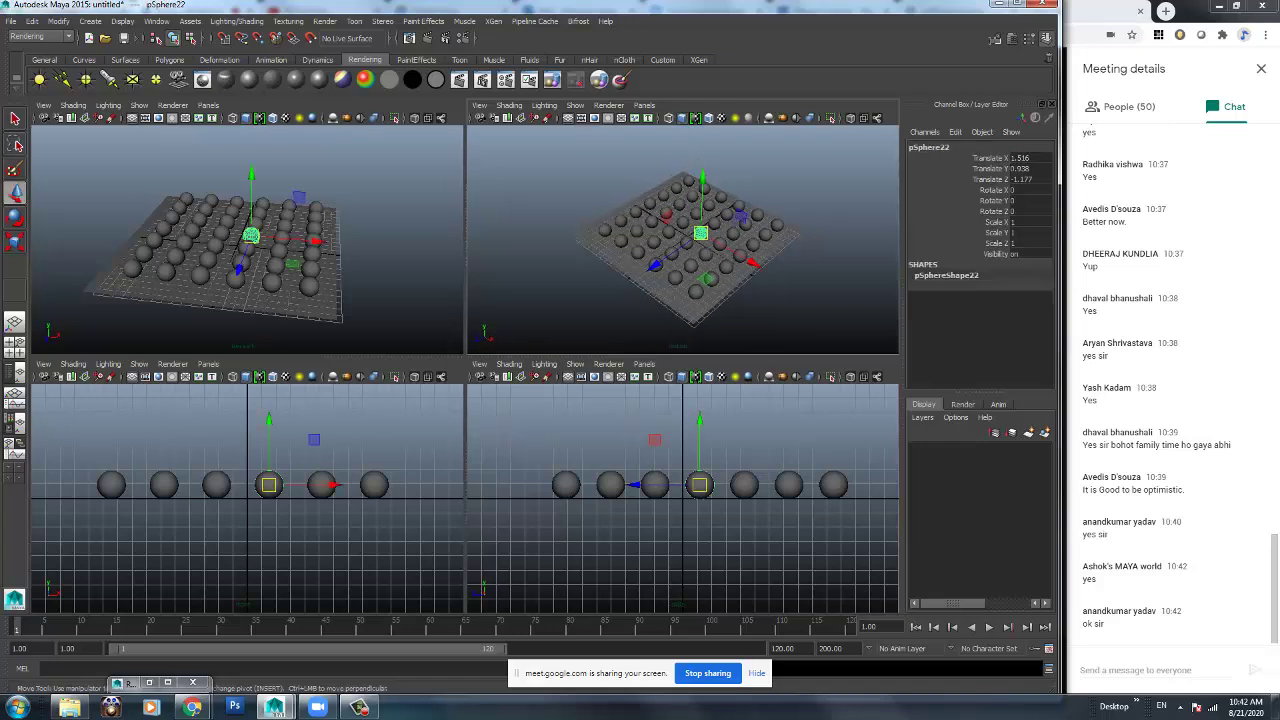
scroll(690, 235, "down", 4)
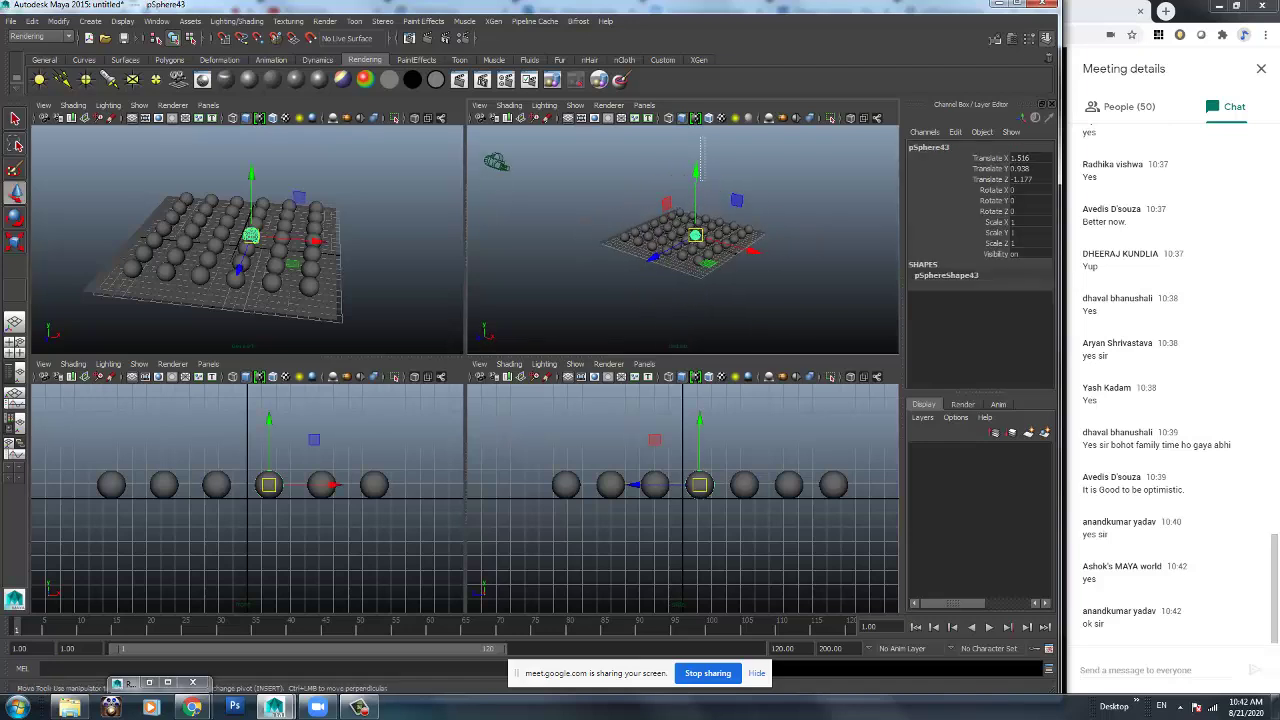
left_click(700, 172)
left_click(695, 235)
left_click_drag(696, 205, 697, 130)
scroll(697, 190, "down", 1)
left_click_drag(753, 204, 712, 163)
scroll(745, 202, "up", 3)
Scale pSphere43 uniformly to 2.851 and reselect it.
key("r")
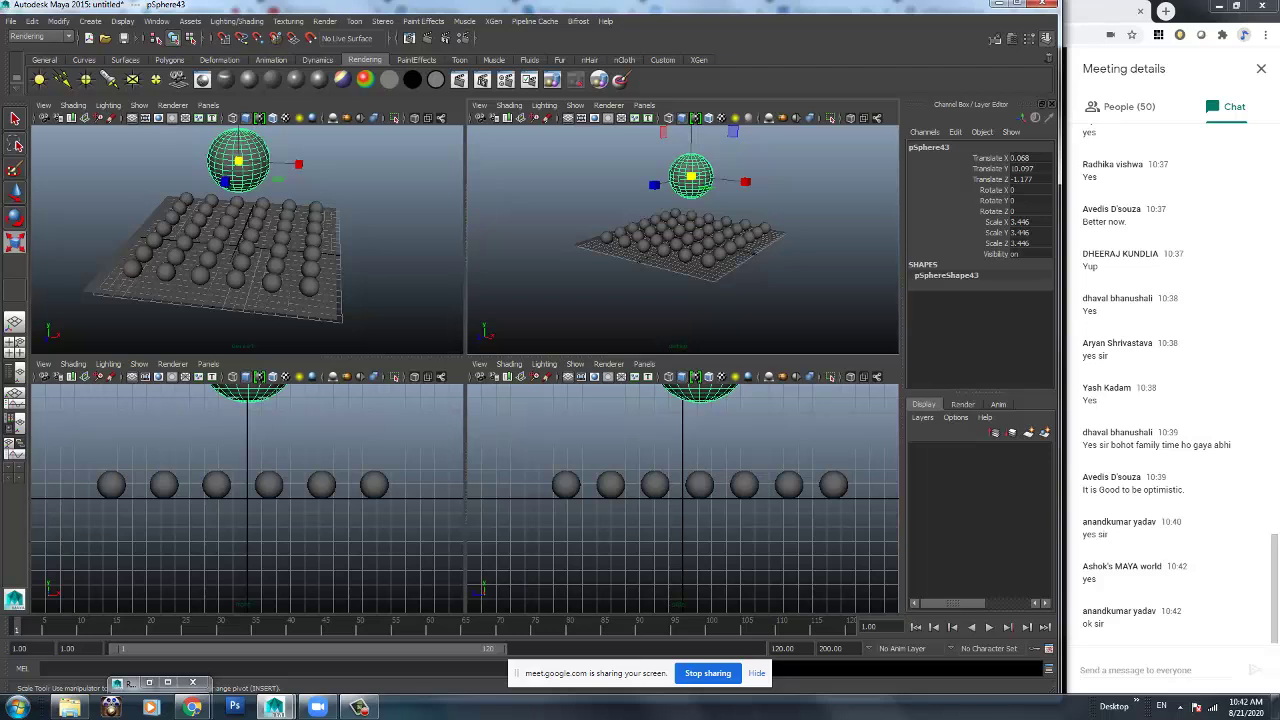
left_click_drag(691, 177, 678, 177)
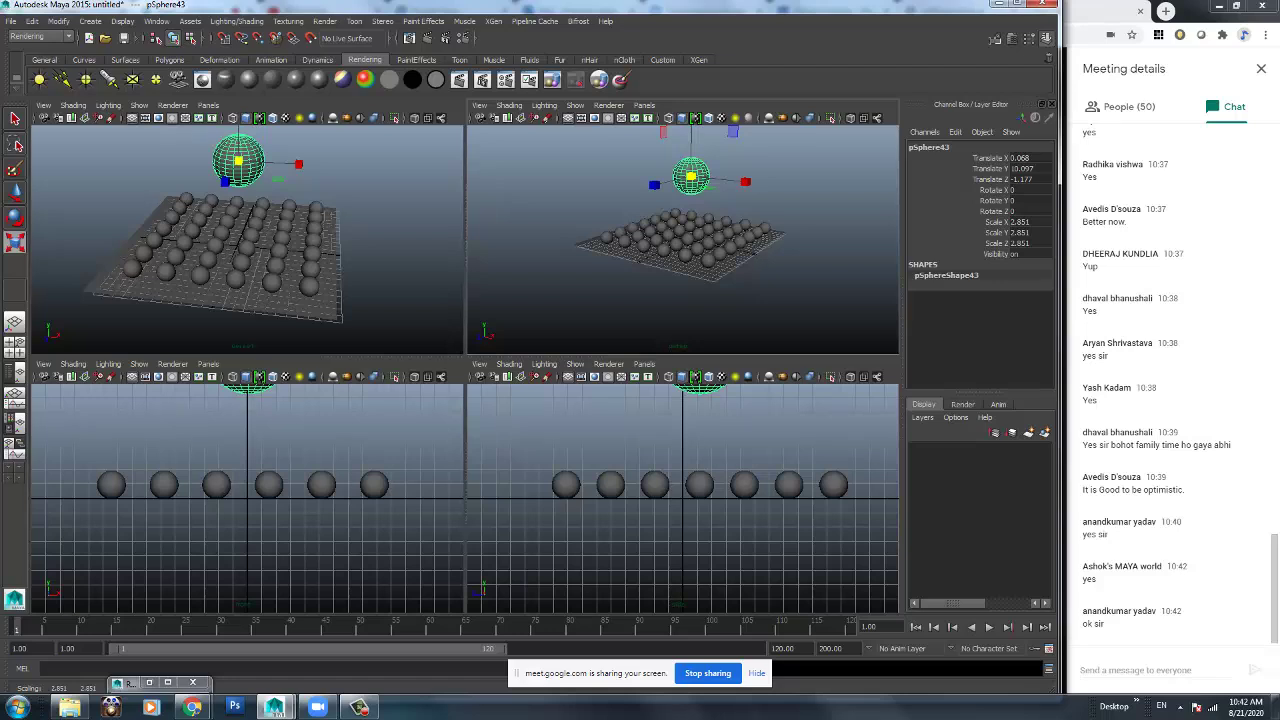
key("ctrl+z")
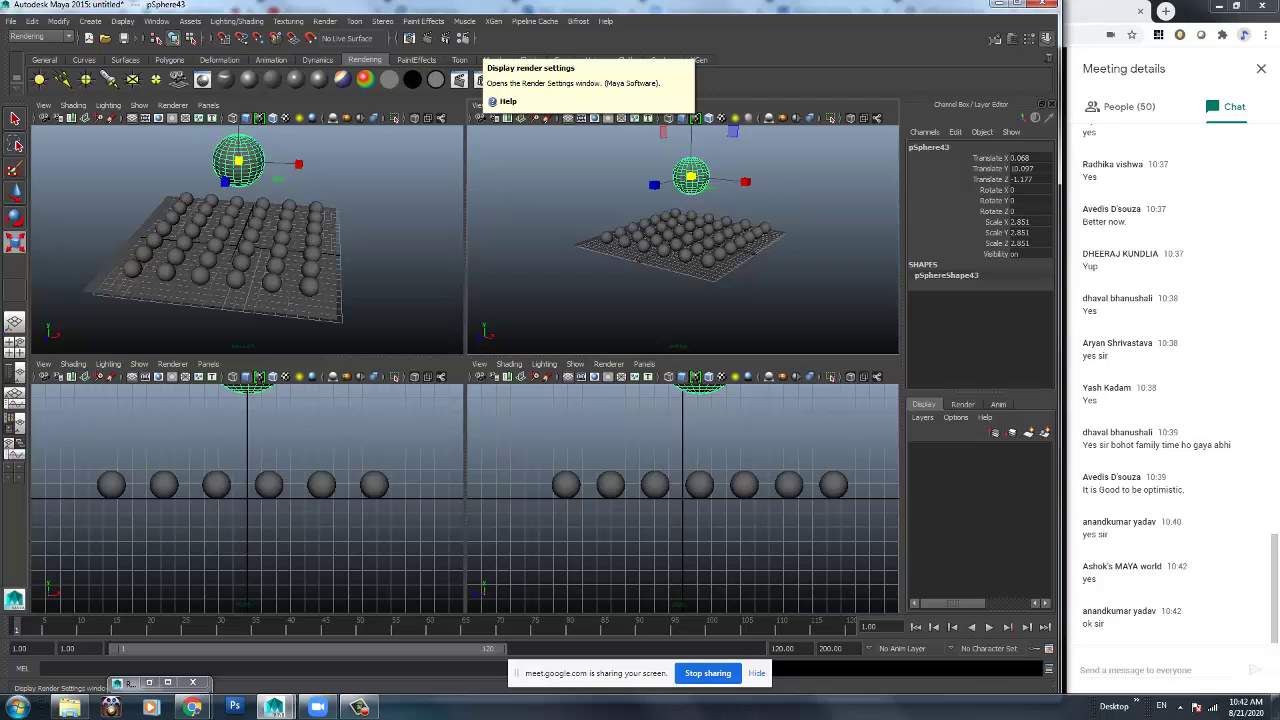
left_click(550, 175)
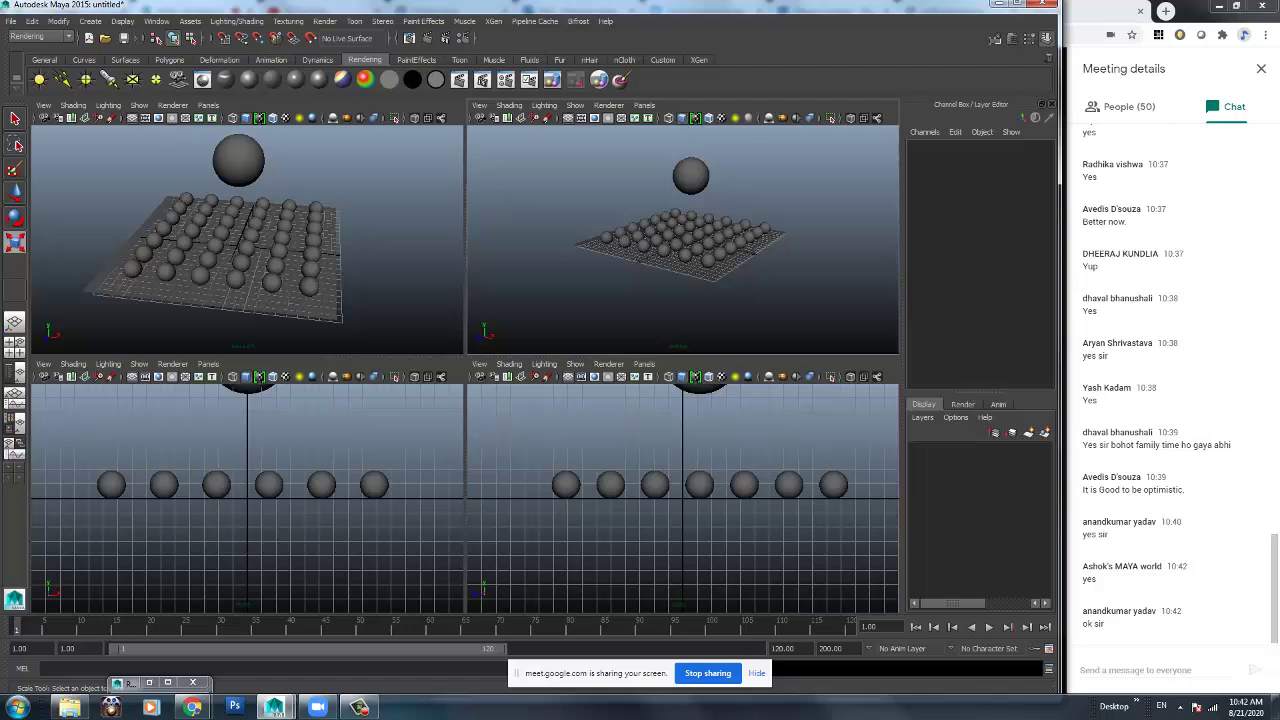
left_click(690, 176)
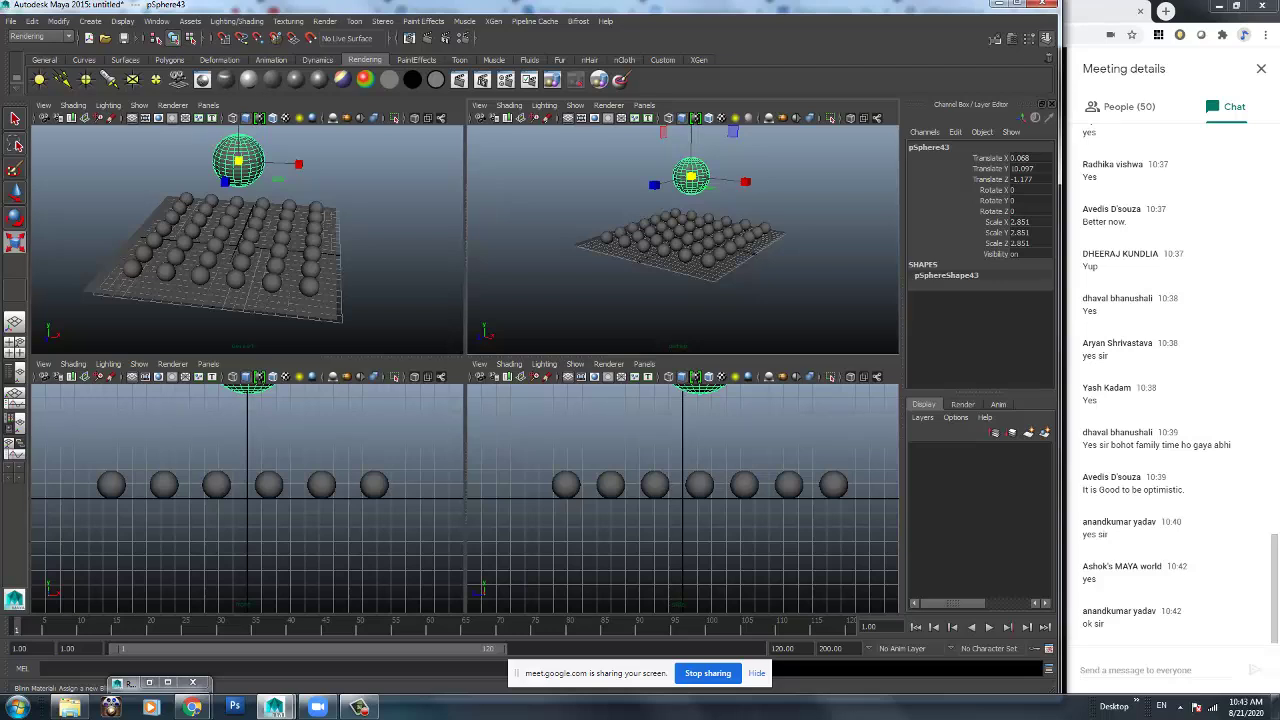
Assign a new Blinn material to the big sphere with fully white incandescence.
left_click(251, 79)
left_click_drag(784, 107, 448, 85)
left_click_drag(439, 317, 517, 317)
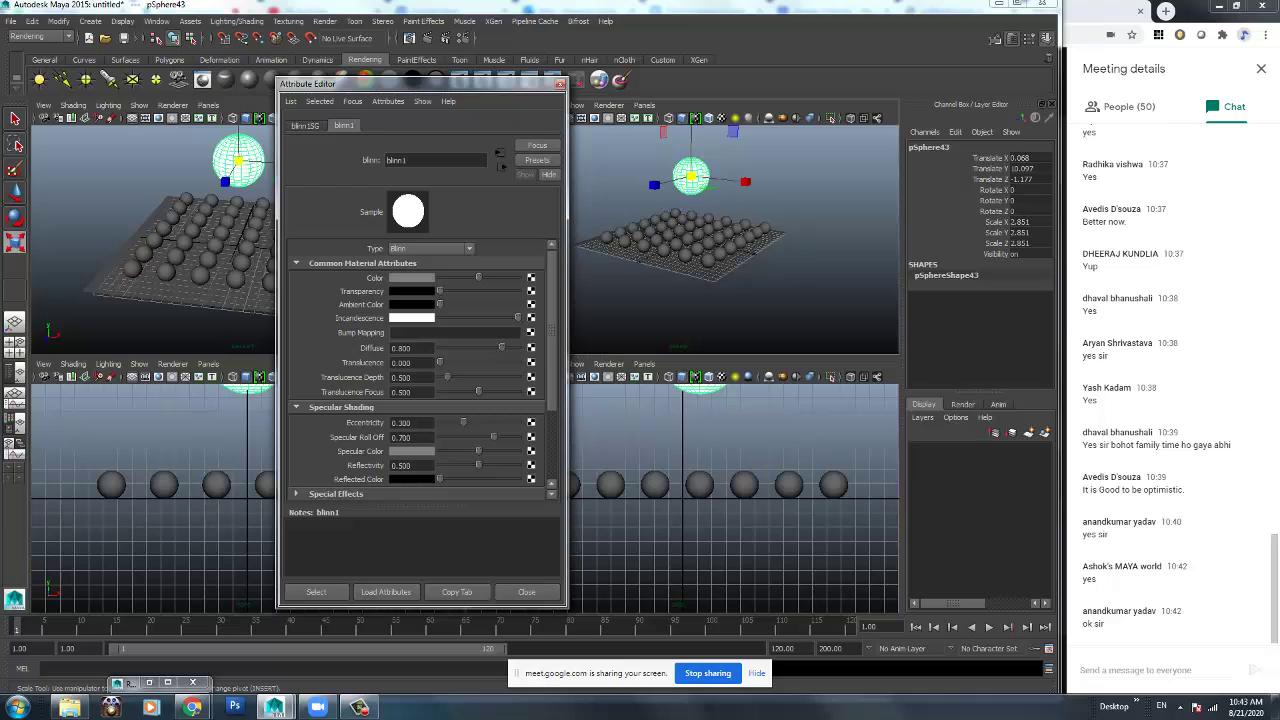
left_click_drag(722, 255, 724, 280, "alt")
scroll(724, 280, "up", 2)
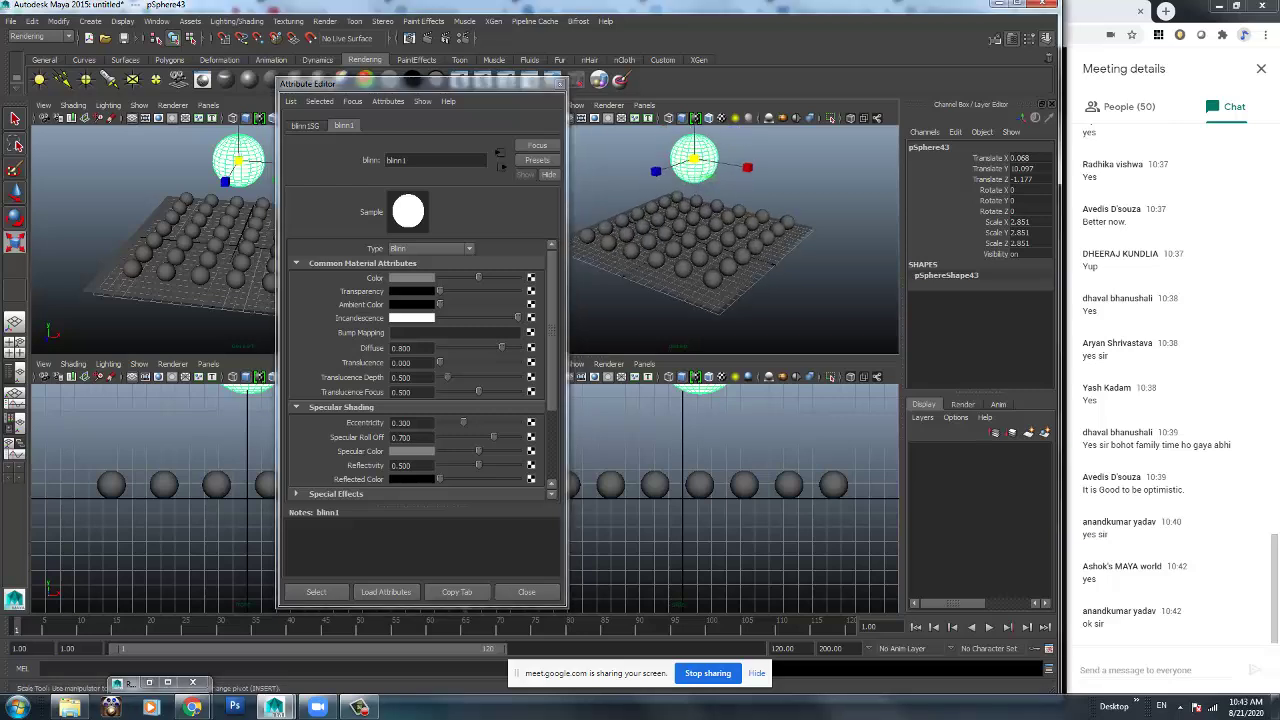
key("space")
left_click_drag(400, 83, 825, 78)
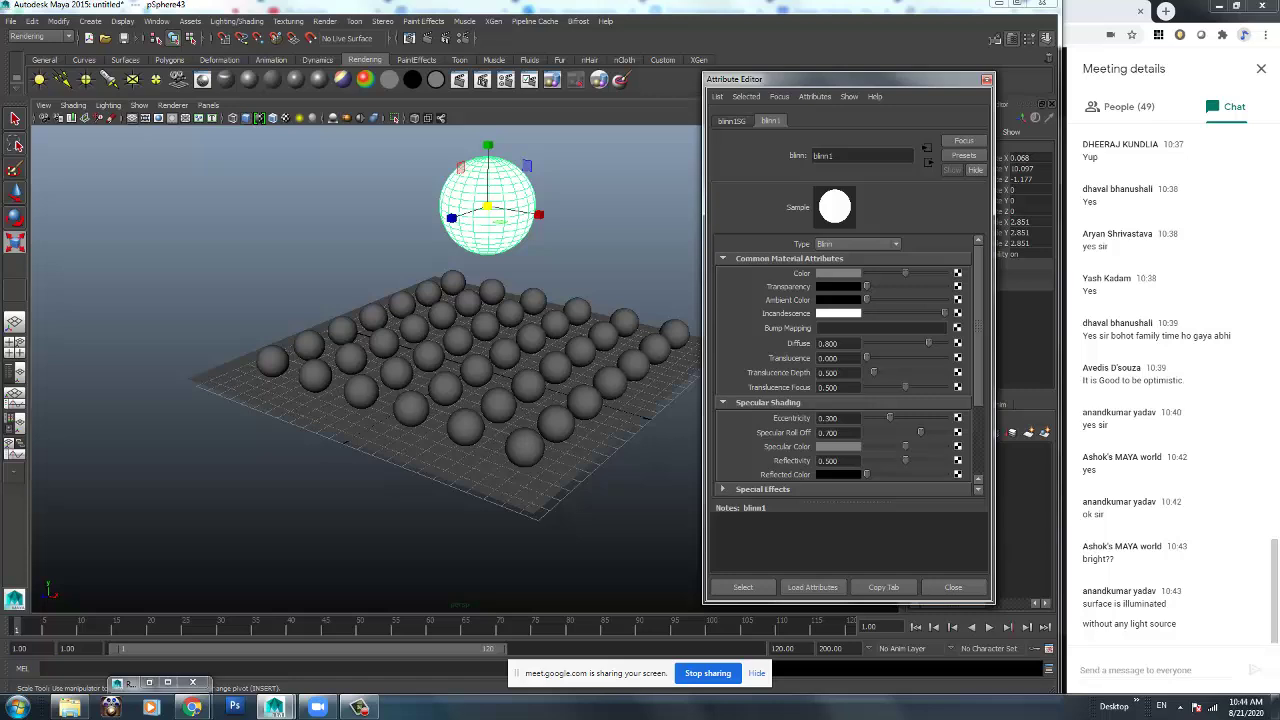
Set the blinn1 colour to a bright red, with Render Settings moved aside.
left_click(838, 273)
left_click_drag(760, 304, 884, 304)
left_click(838, 273)
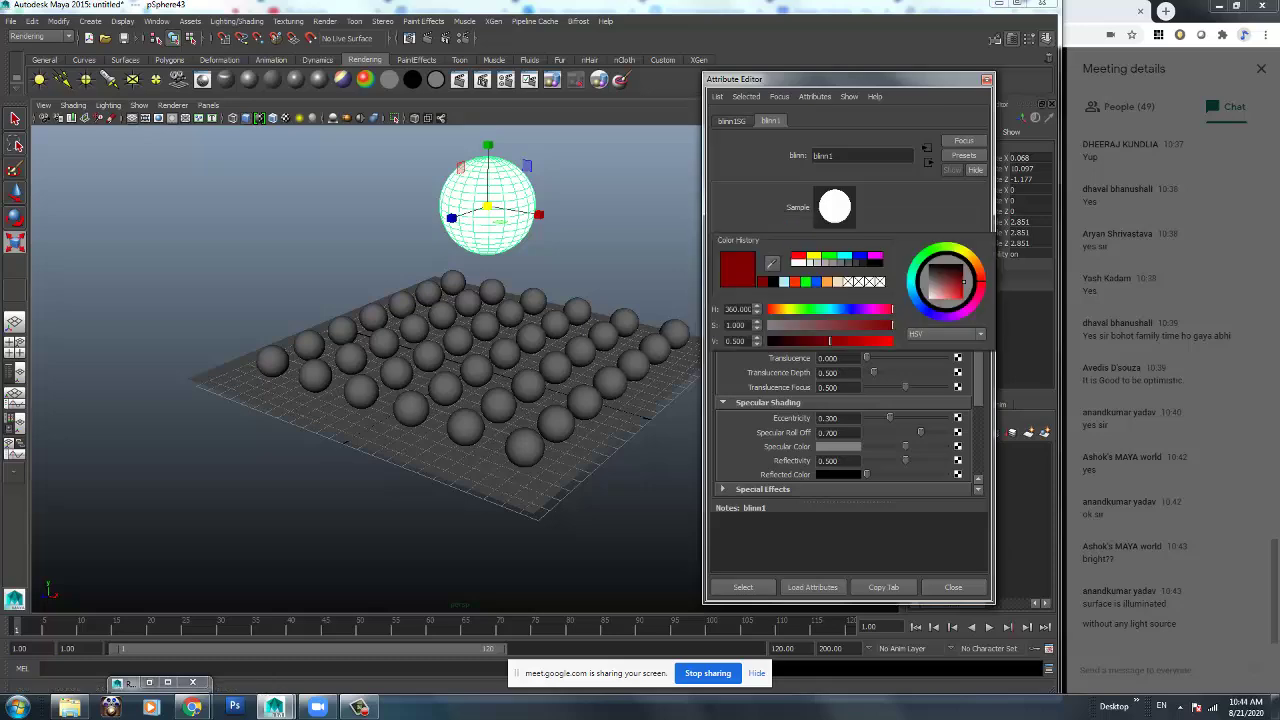
left_click_drag(829, 341, 893, 341)
key("alt+Tab")
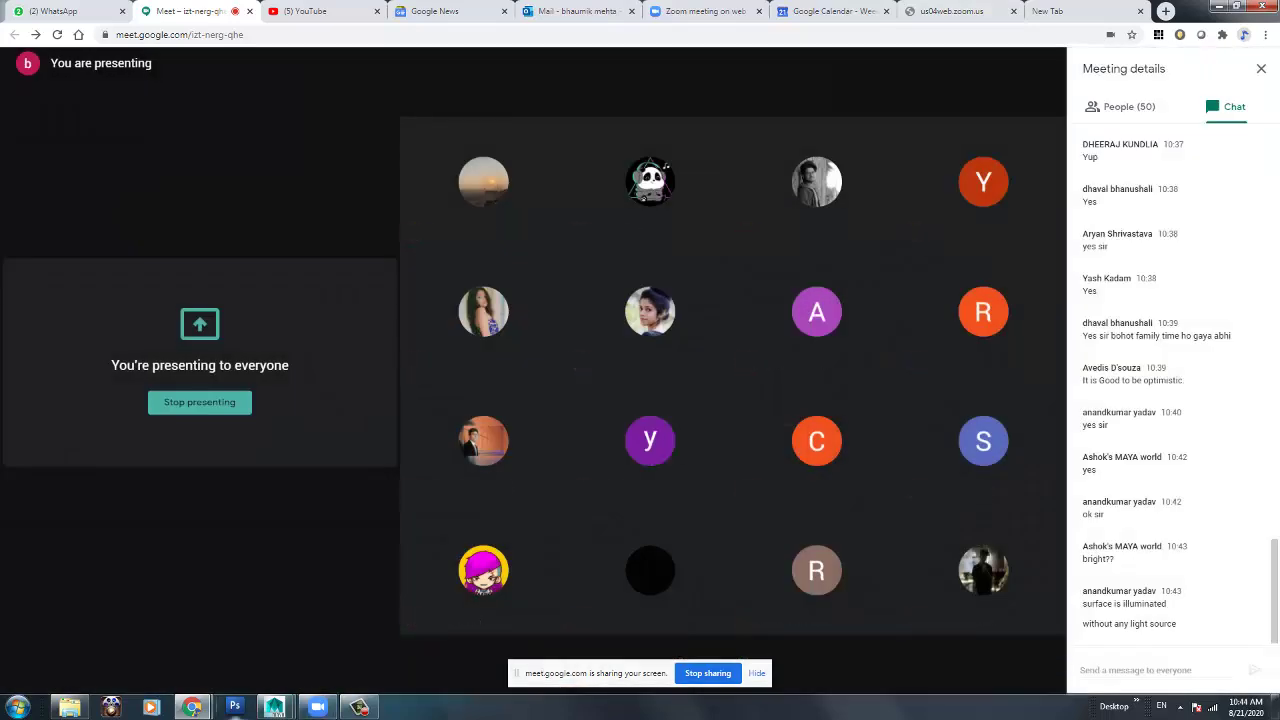
mouse_move(274, 707)
left_click(350, 635)
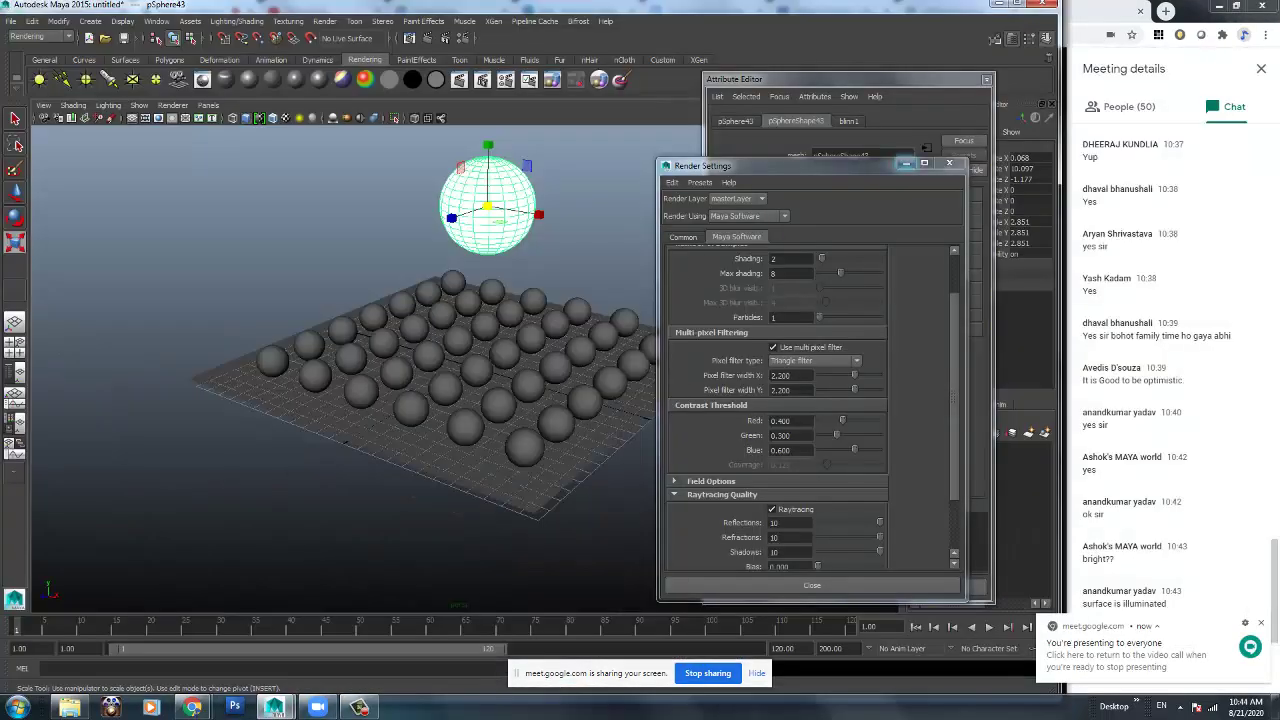
left_click_drag(760, 165, 502, 165)
Make the blinn1 colour a fully saturated red.
left_click(848, 120)
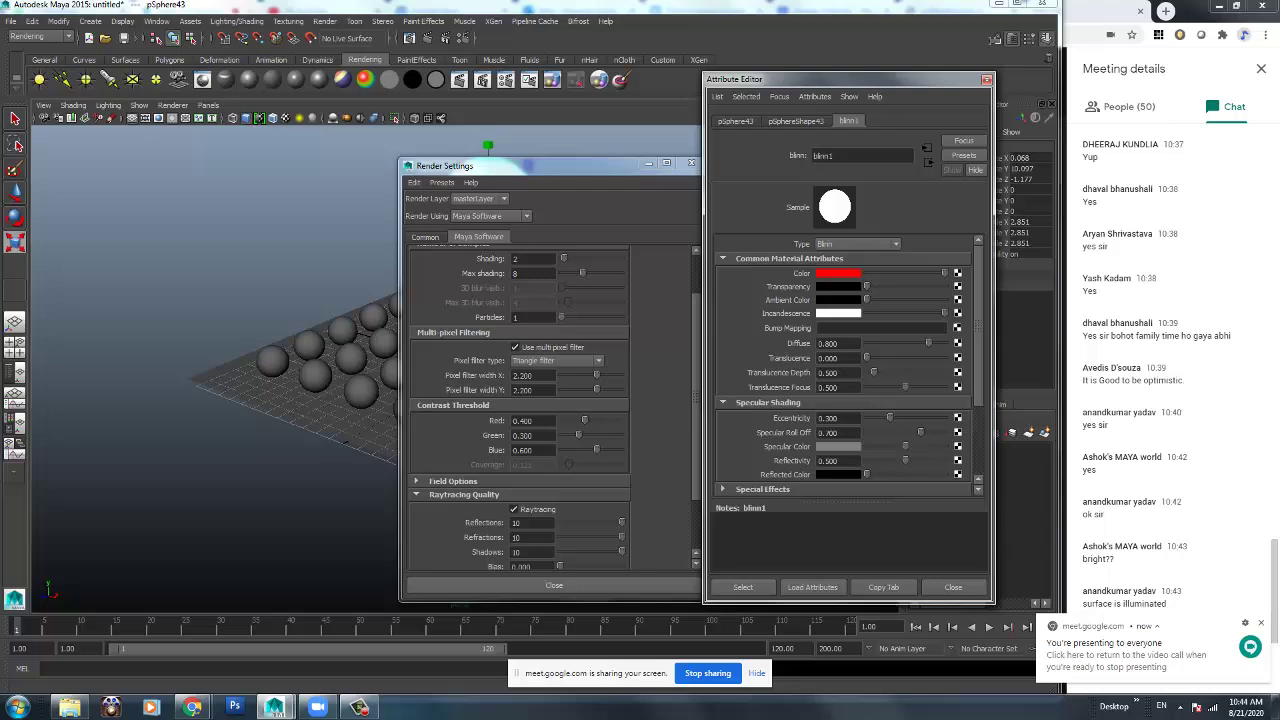
left_click(838, 273)
left_click_drag(921, 318, 955, 321)
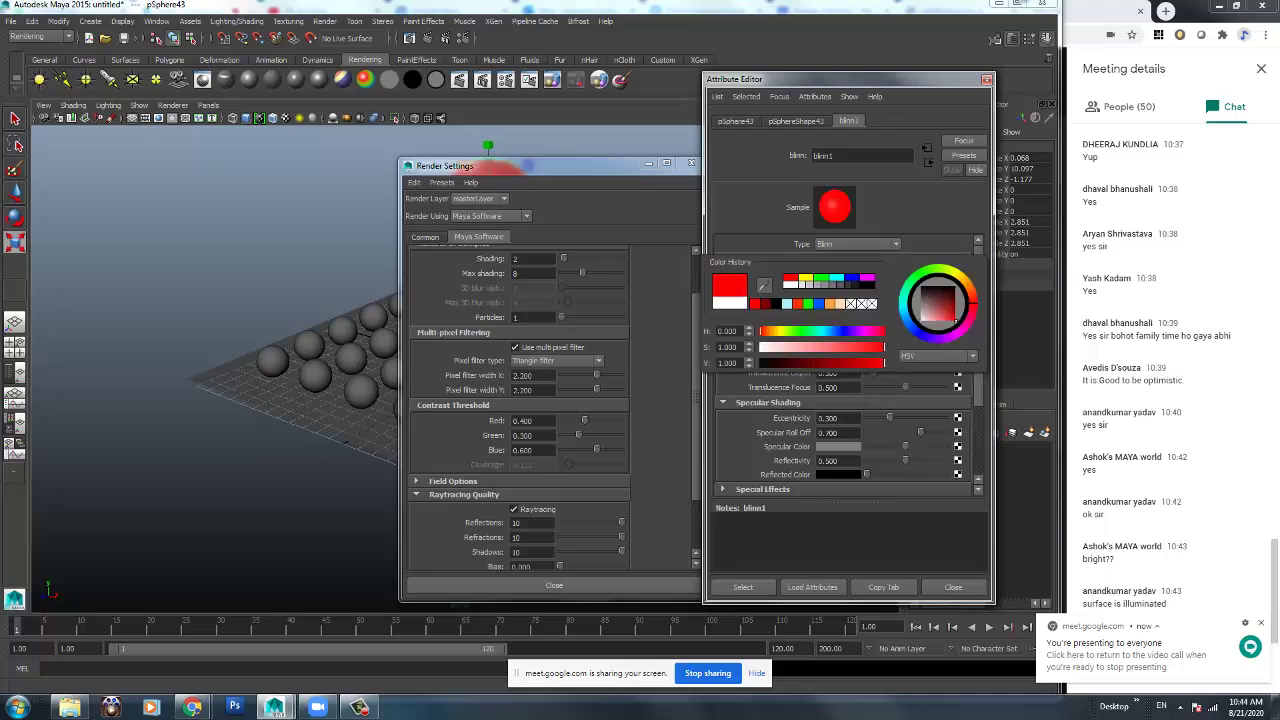
left_click_drag(500, 165, 234, 130)
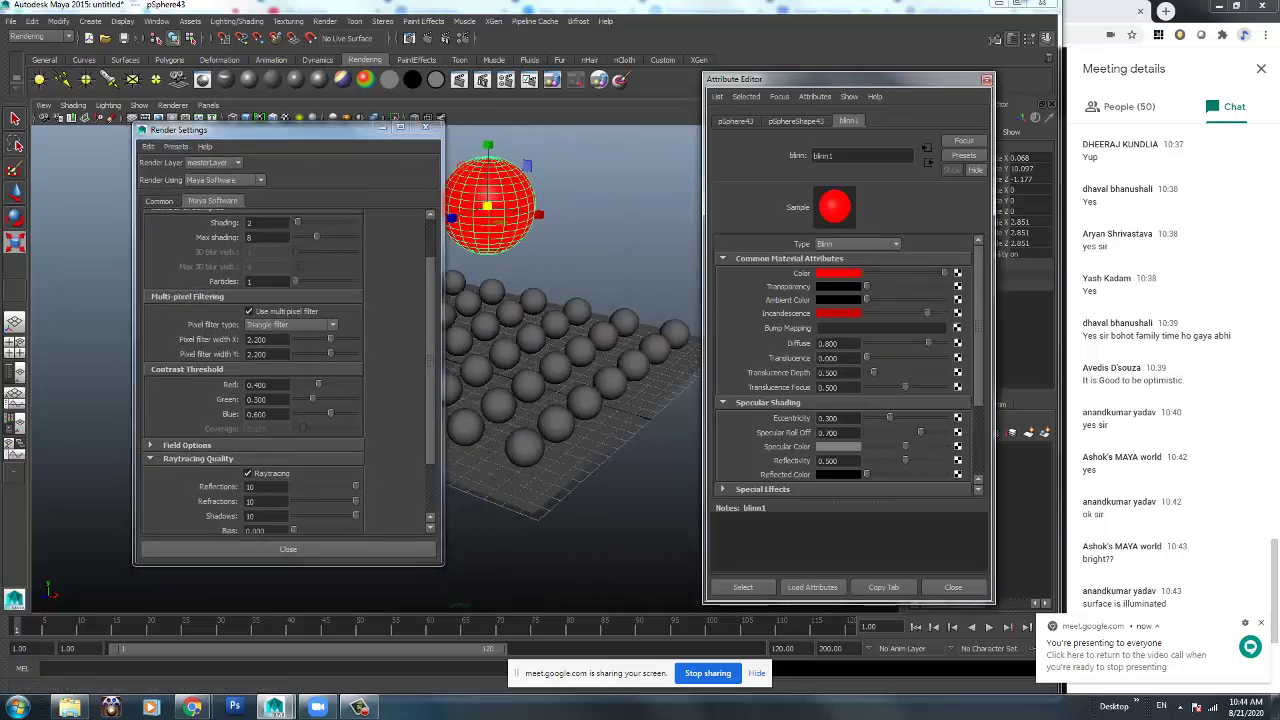
Set the blinn1 incandescence to orange and close Render Settings.
left_click(838, 313)
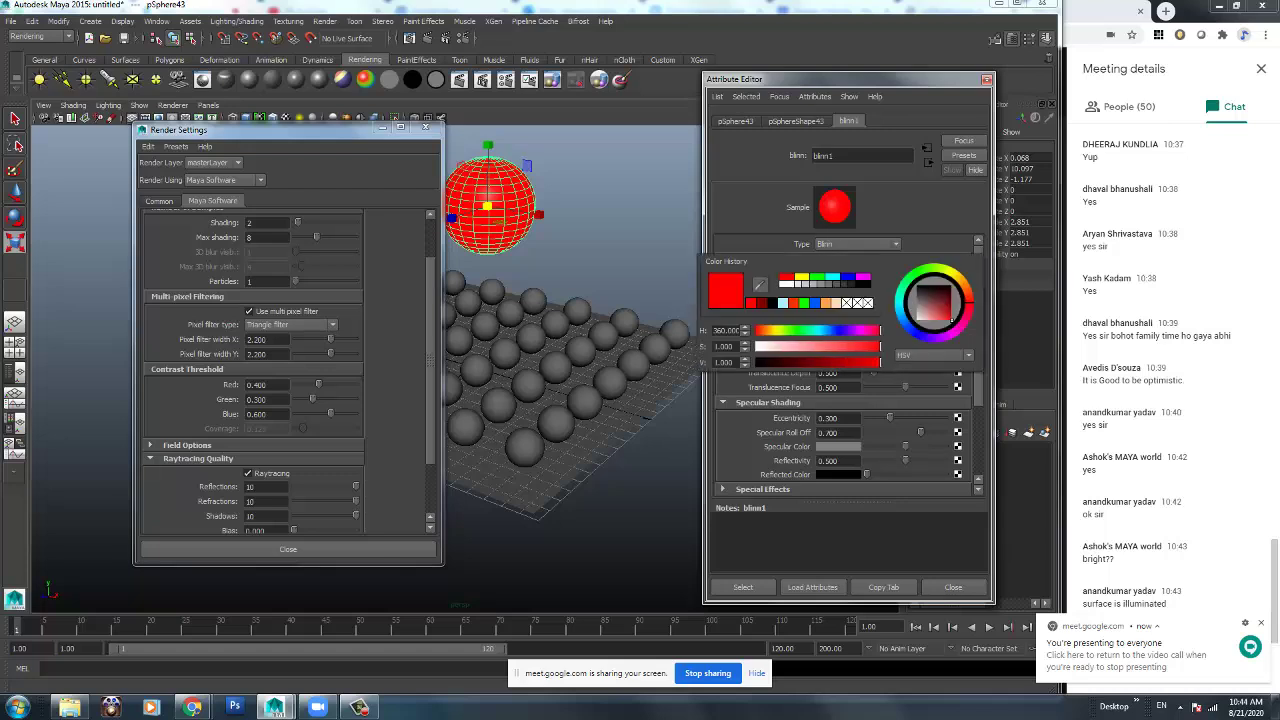
left_click_drag(950, 300, 928, 286)
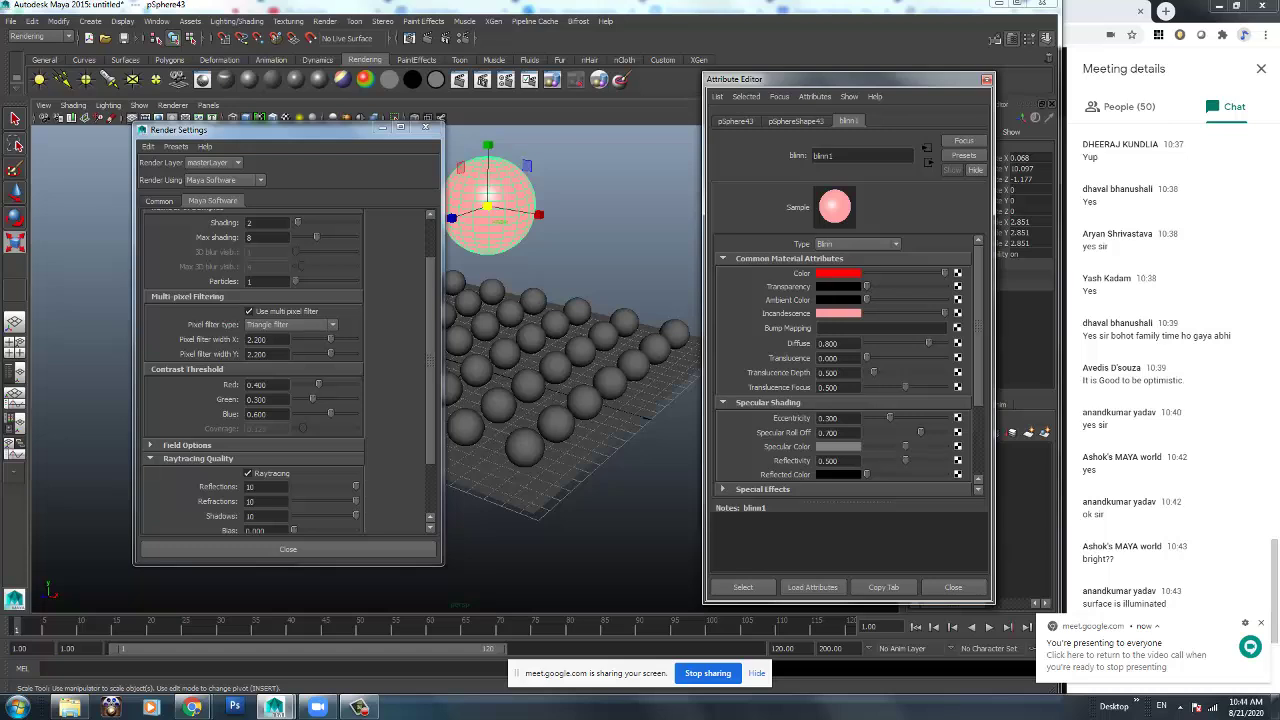
mouse_move(944, 313)
left_mouse_down()
mouse_move(868, 313)
mouse_move(944, 313)
left_mouse_up()
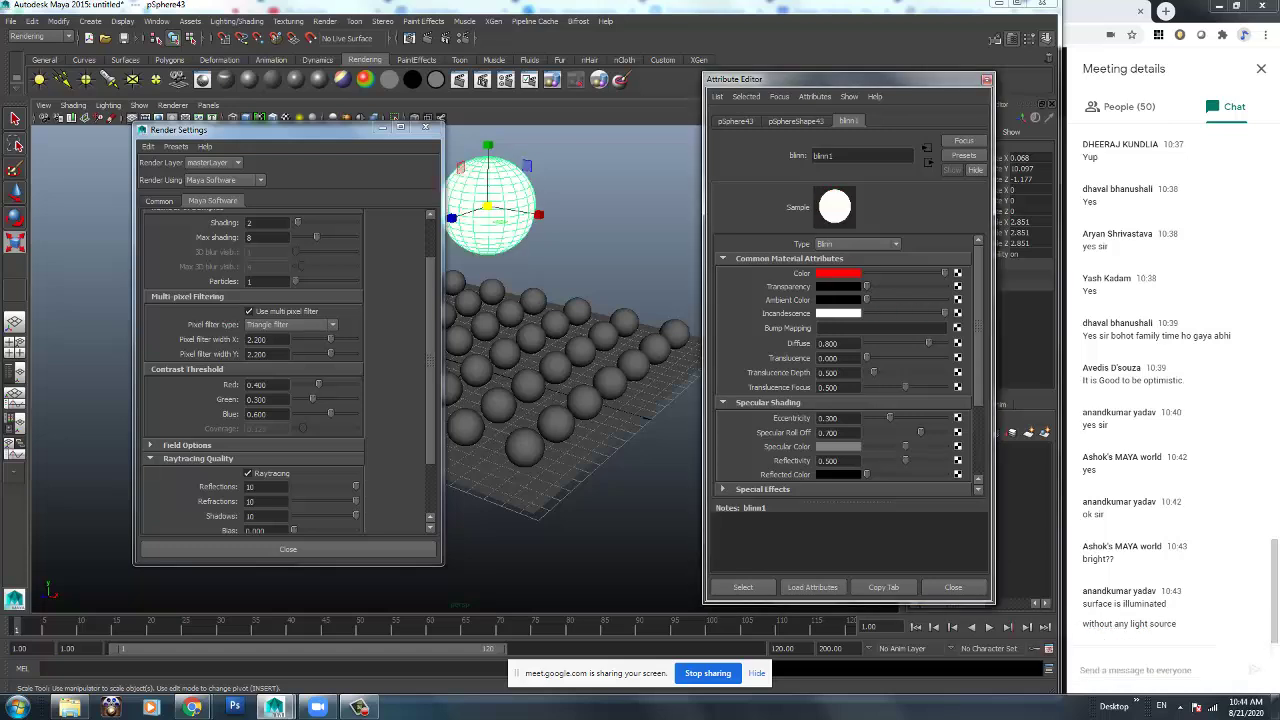
left_click(838, 313)
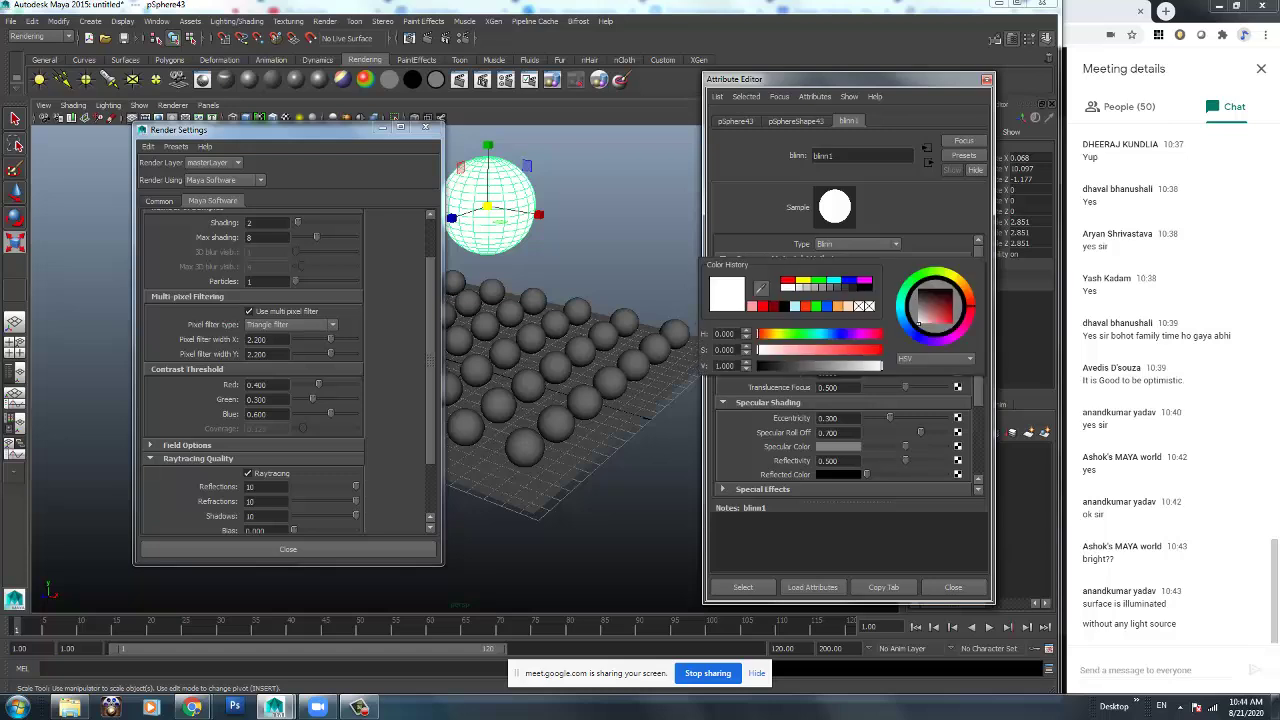
left_click(839, 305)
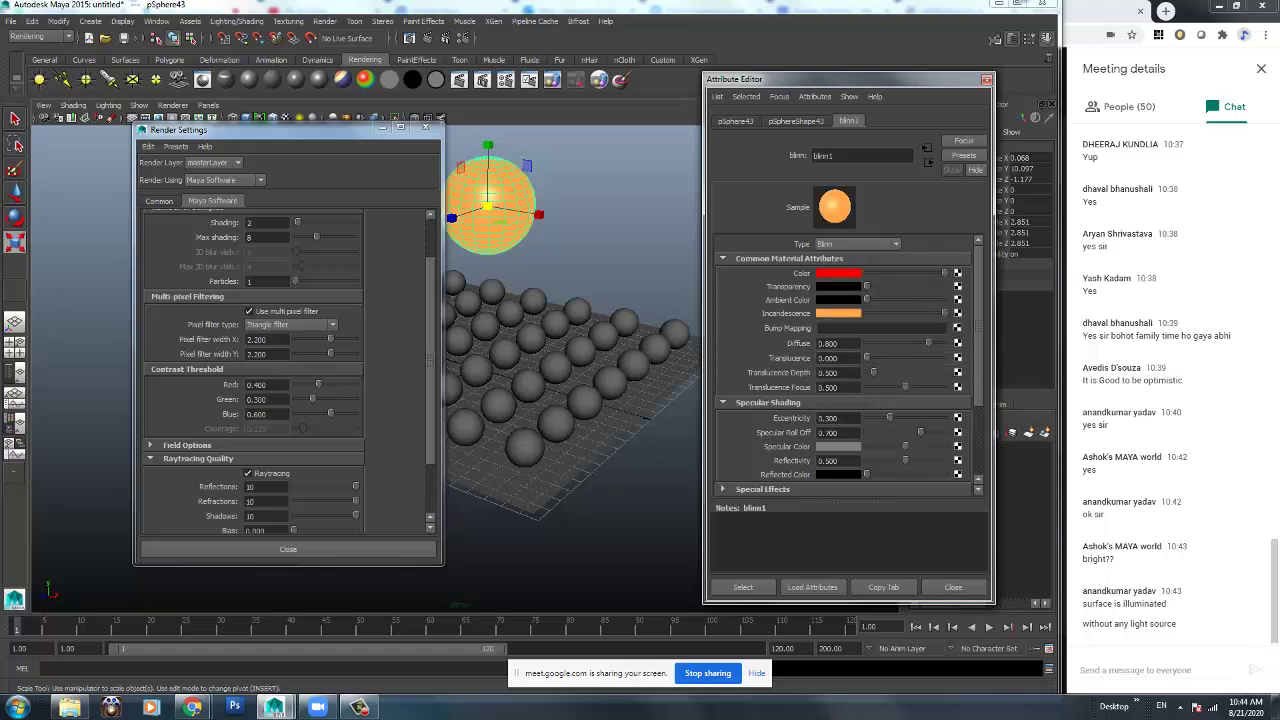
left_click(425, 128)
Re-render in an enlarged Render View to show the orange sphere above the grey grid.
left_click(410, 38)
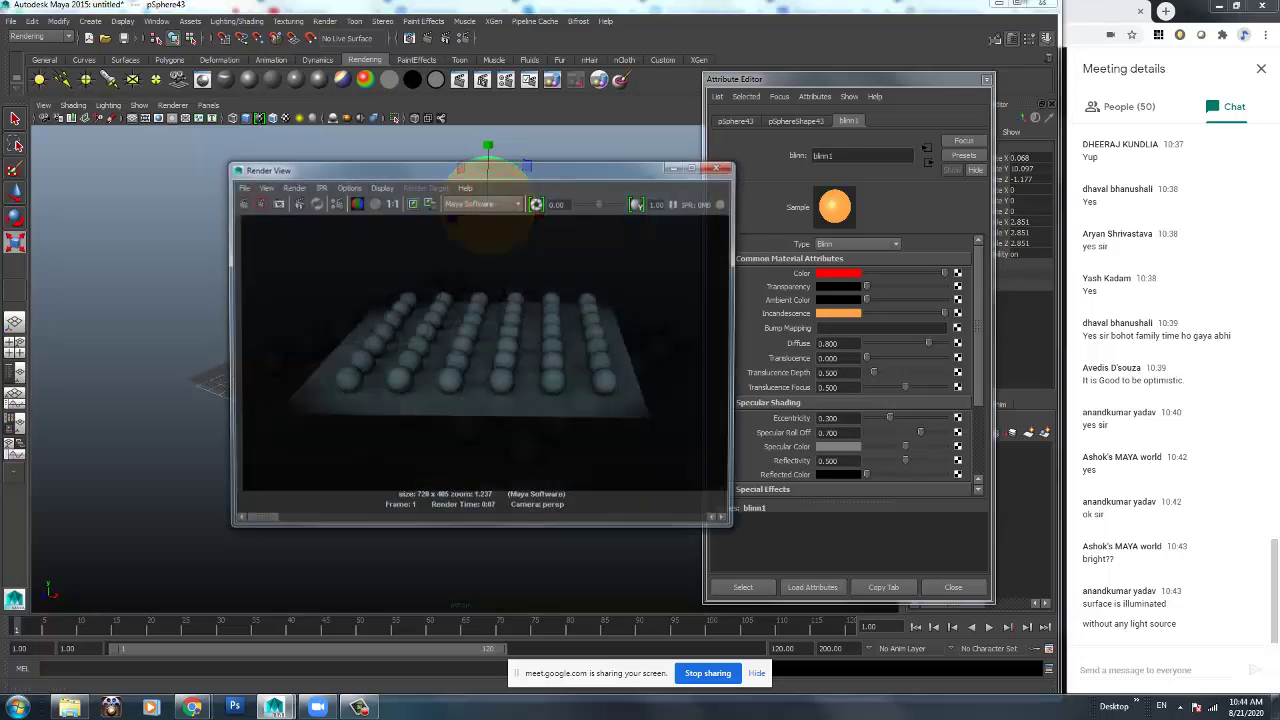
left_click(240, 202)
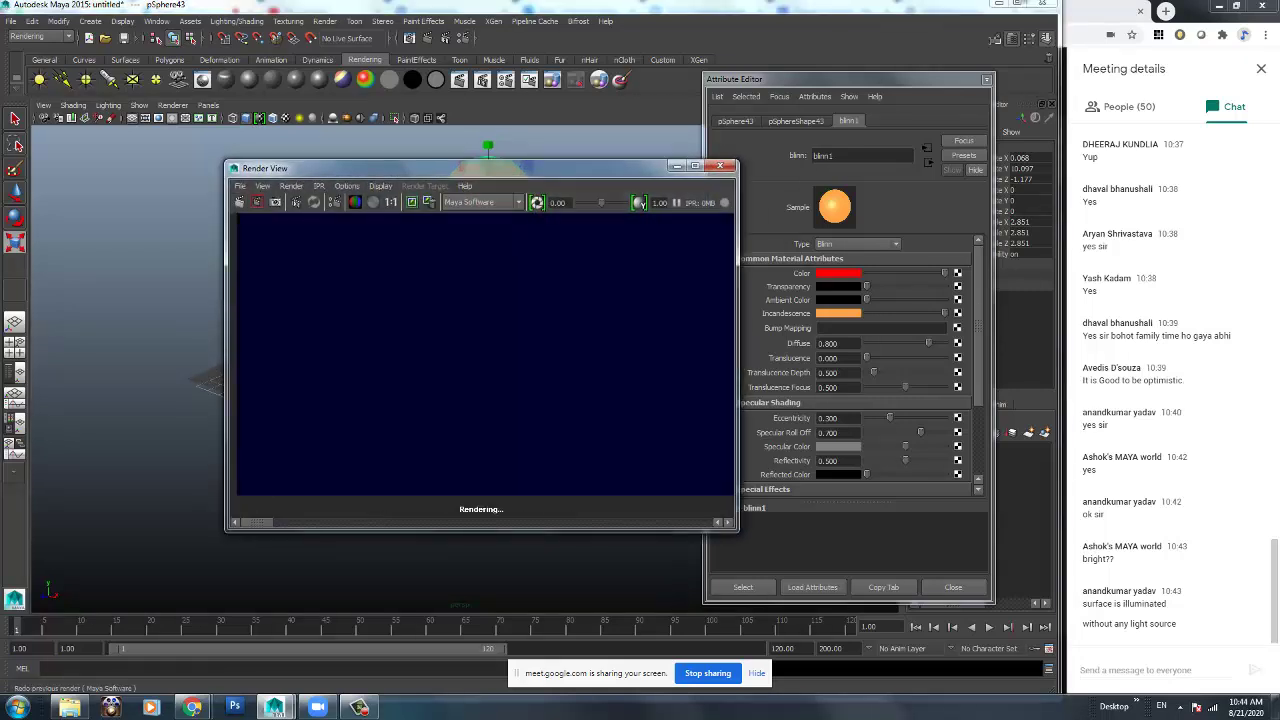
scroll(485, 350, "down", 2)
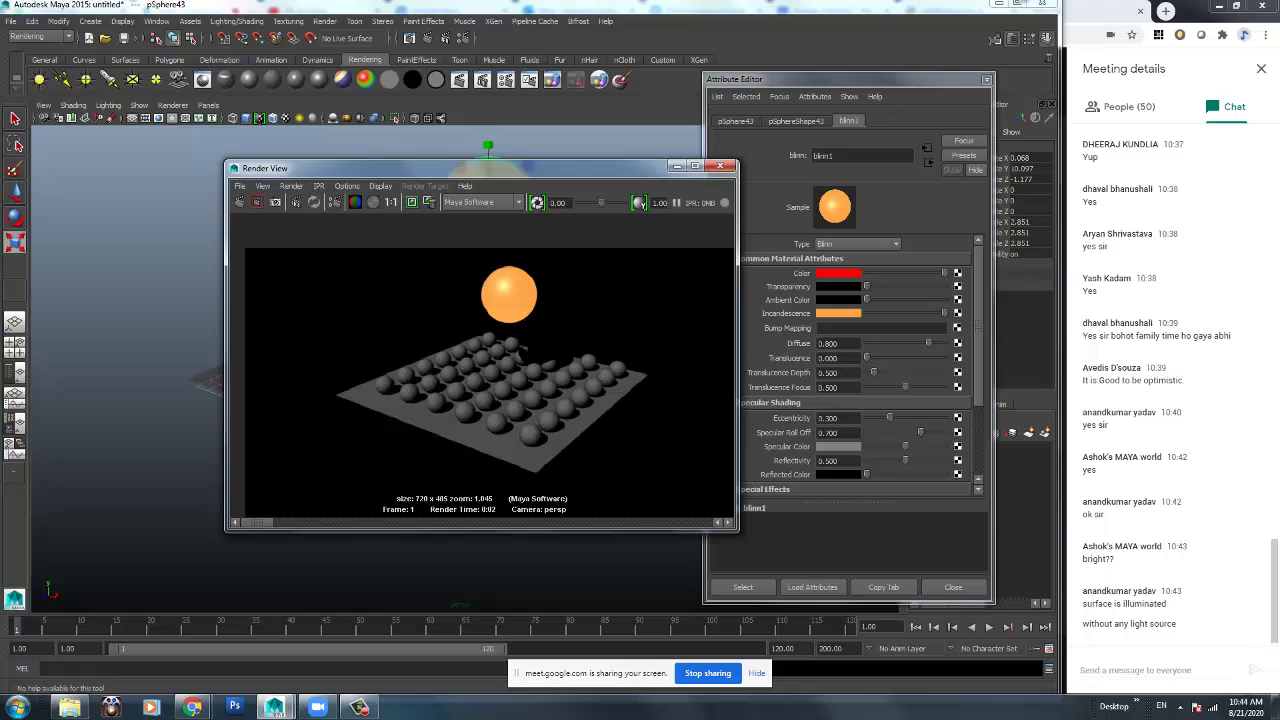
left_click_drag(226, 530, 111, 600)
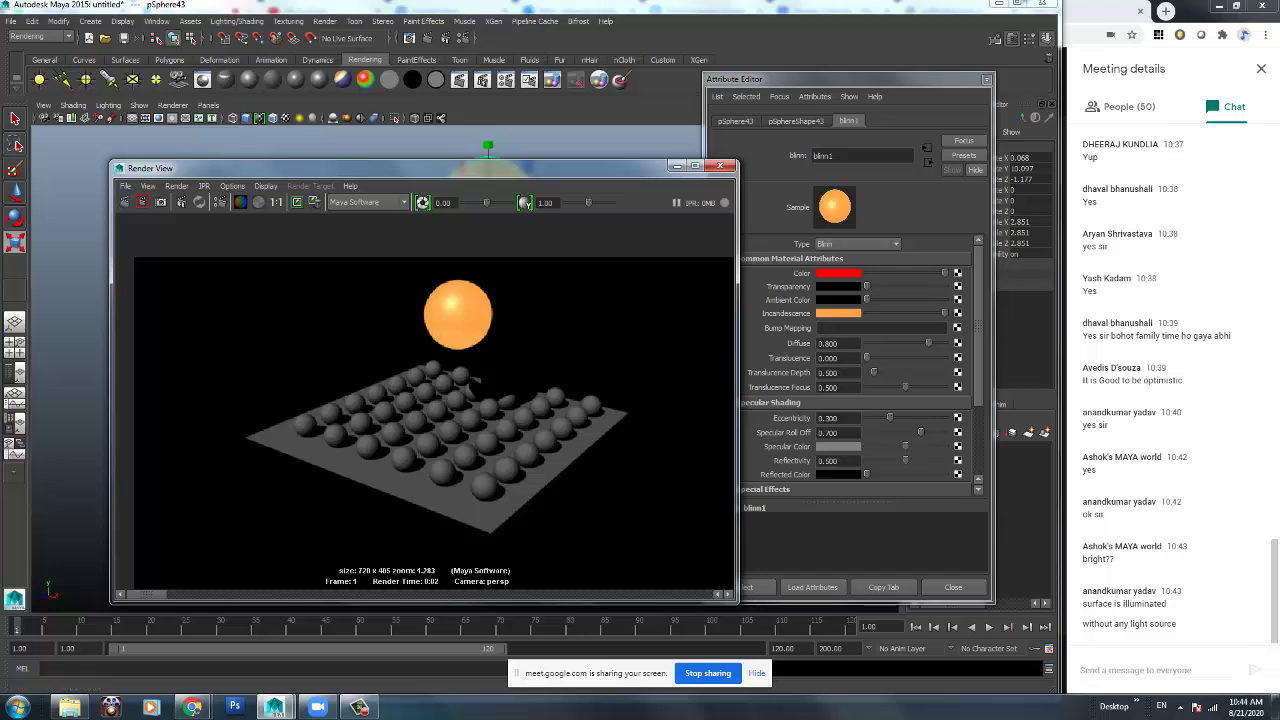
left_click(463, 38)
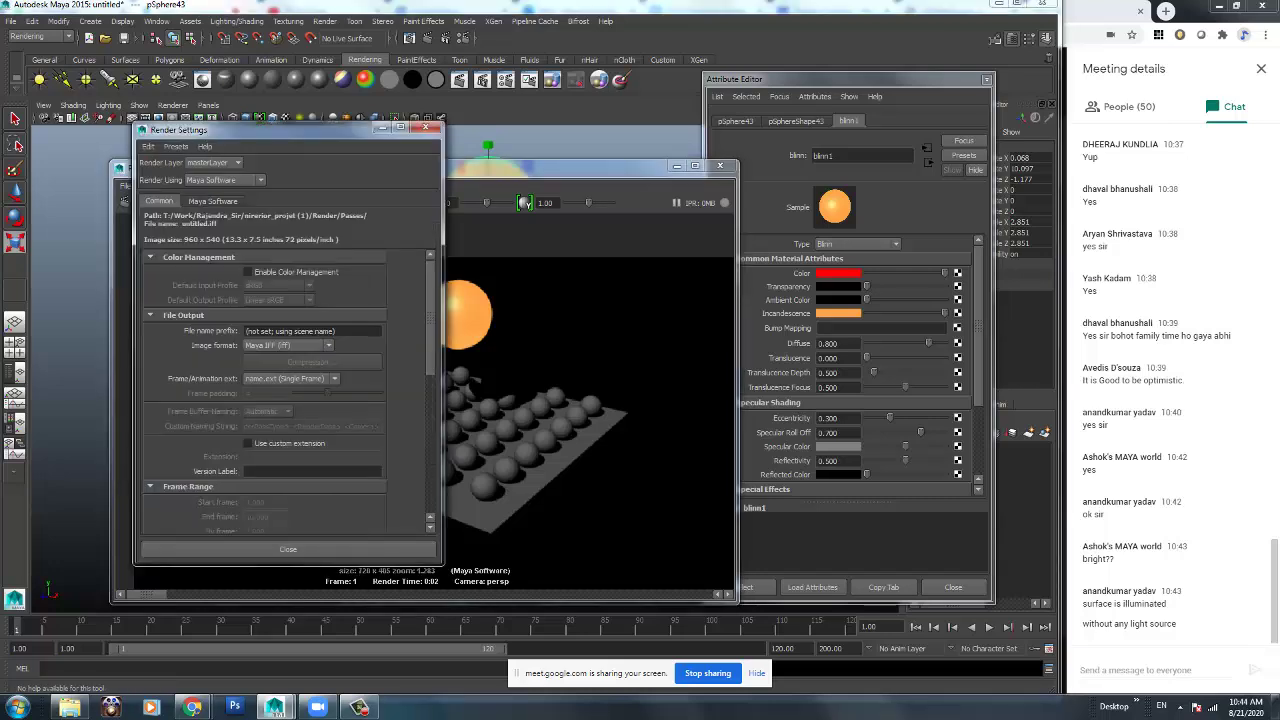
Check the Common tab's Render Options, then re-render showing only the orange sphere on black.
scroll(285, 400, "down", 5)
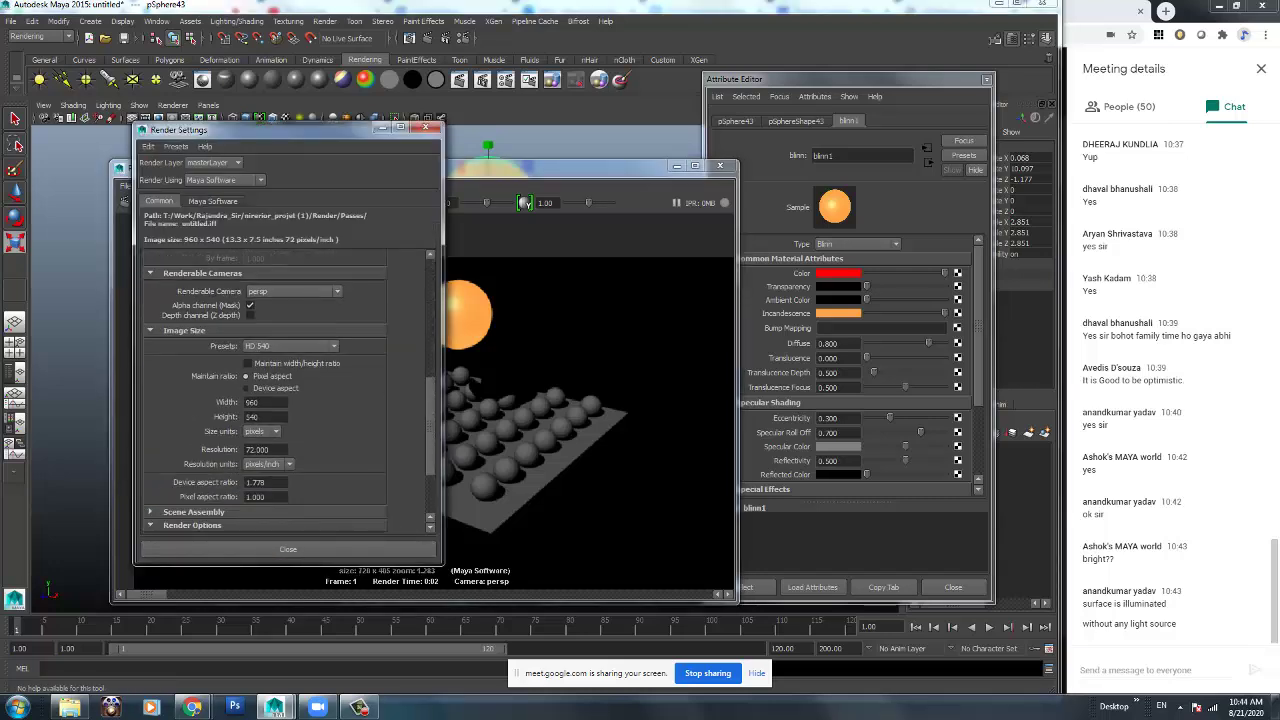
scroll(285, 400, "down", 3)
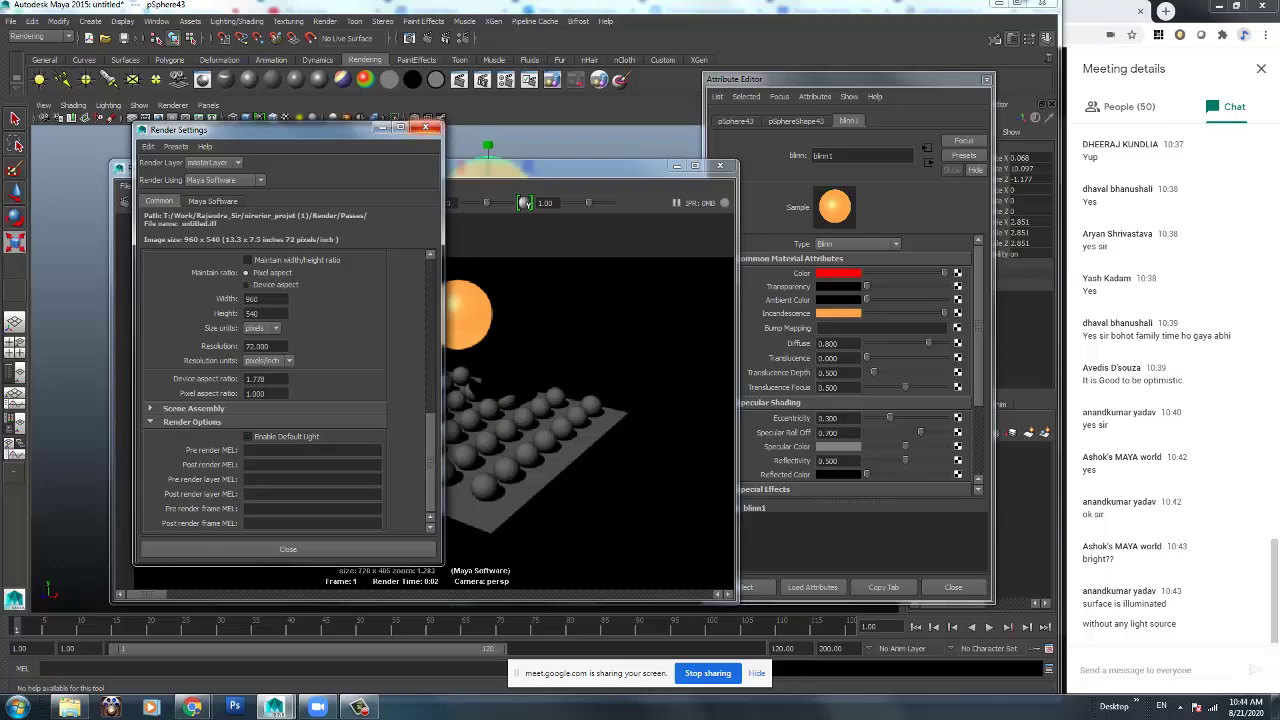
left_click(425, 128)
left_click(124, 202)
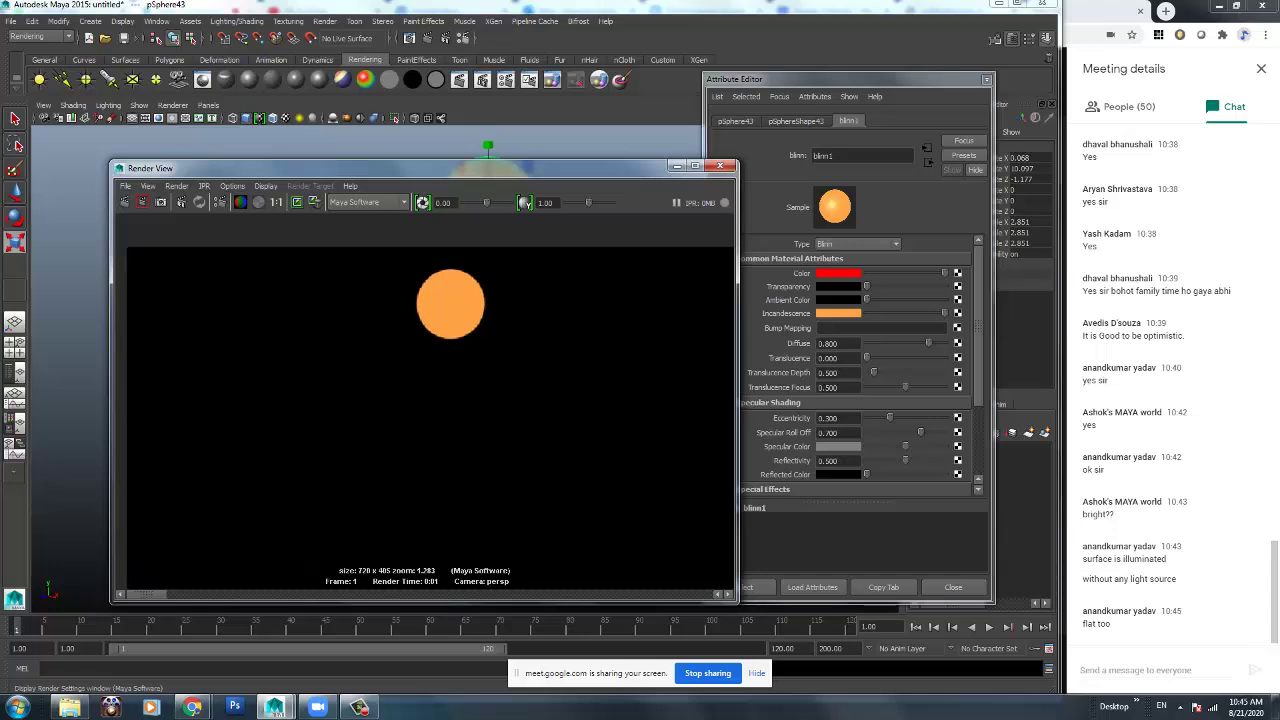
left_click(463, 38)
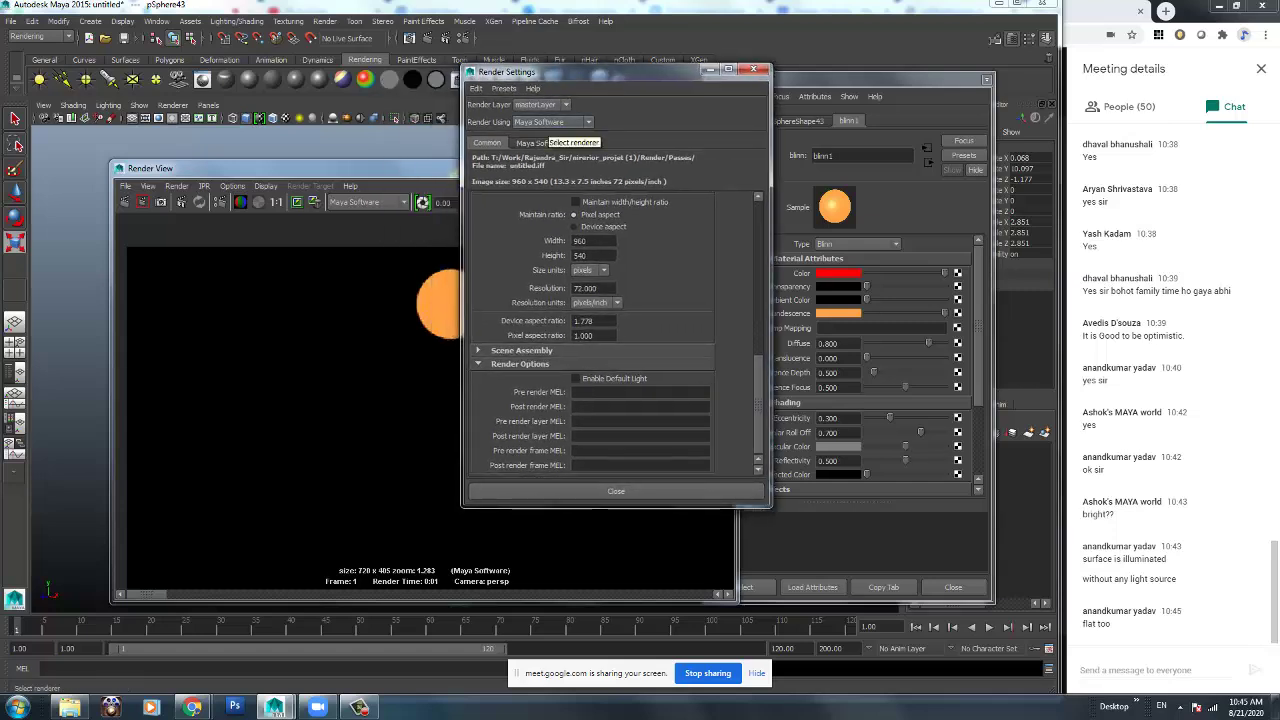
Switch the Render Using renderer from Maya Software to mental ray.
left_click(550, 122)
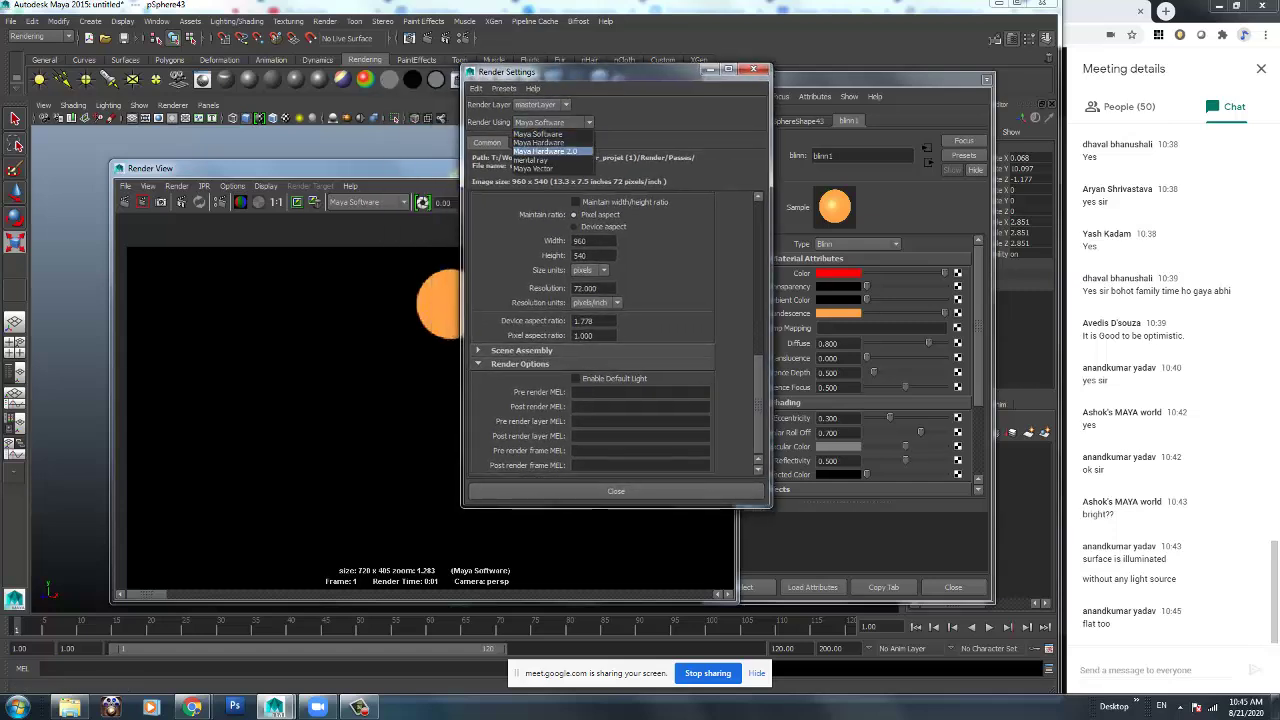
left_click(530, 159)
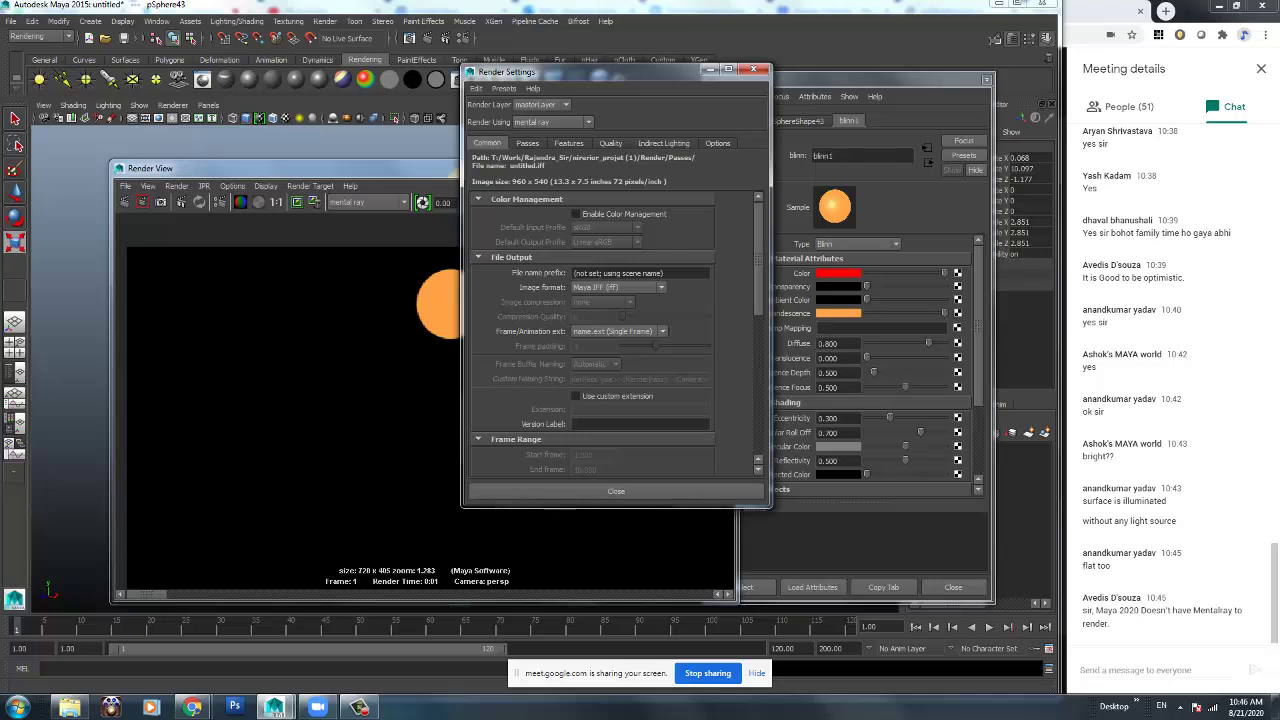
Place Render Settings beside Render View and turn on Final Gathering under Indirect Lighting.
left_click_drag(560, 71, 204, 69)
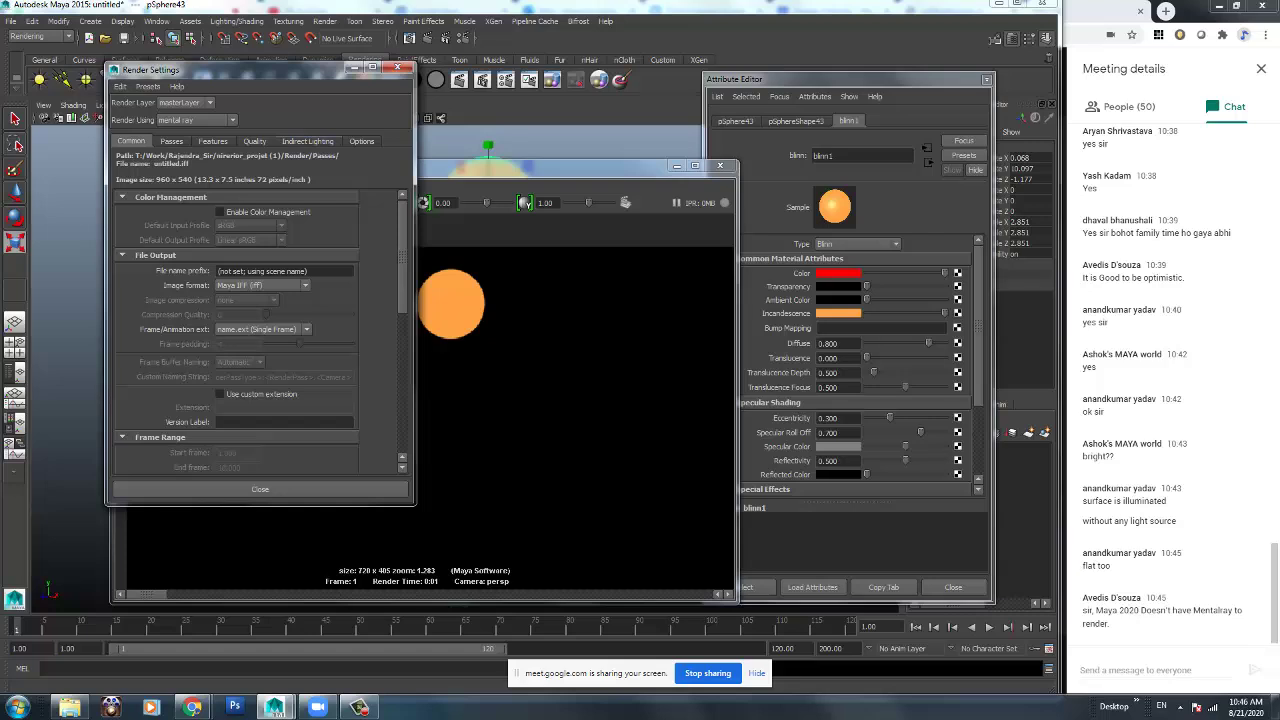
left_click_drag(275, 70, 205, 93)
left_click_drag(440, 166, 675, 86)
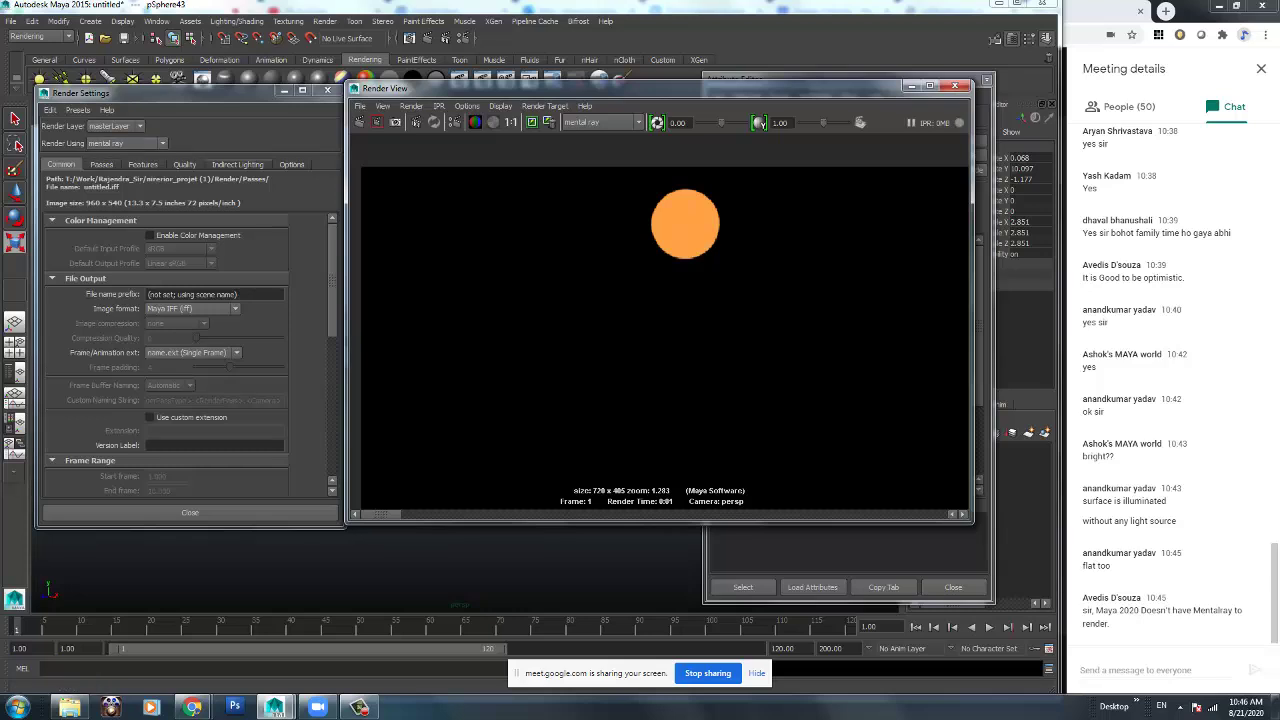
left_click(200, 93)
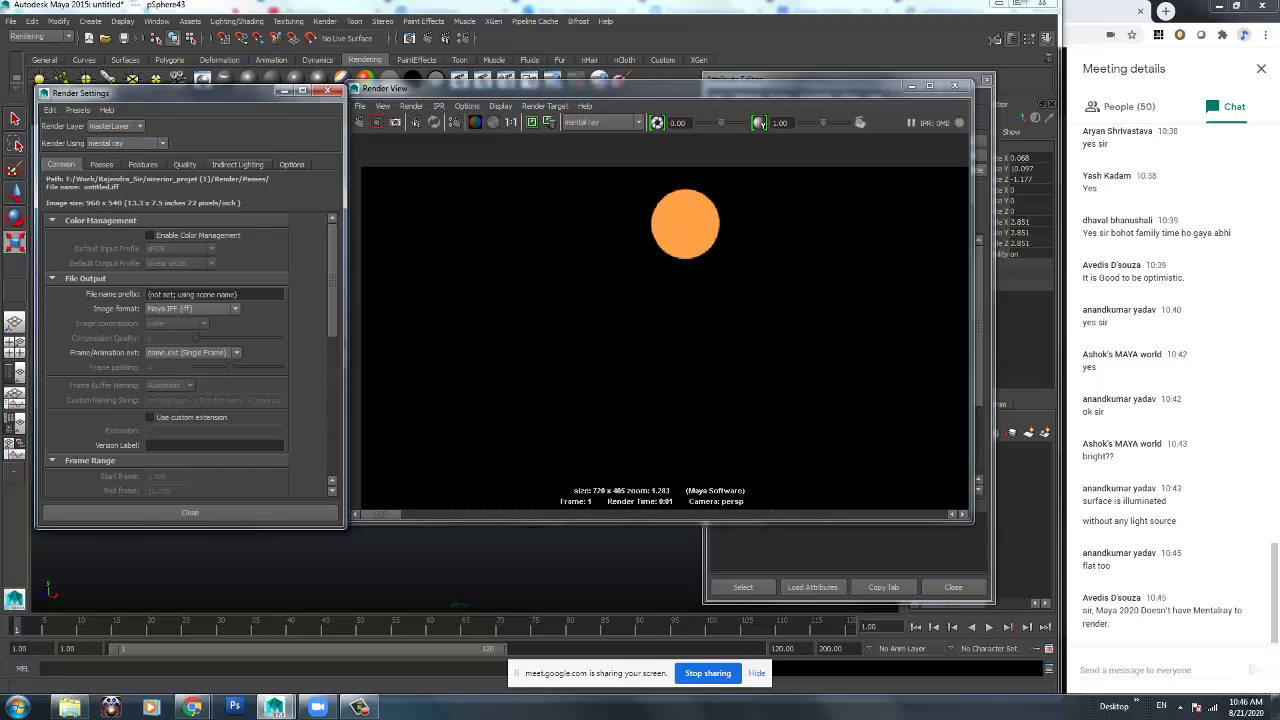
left_click(238, 164)
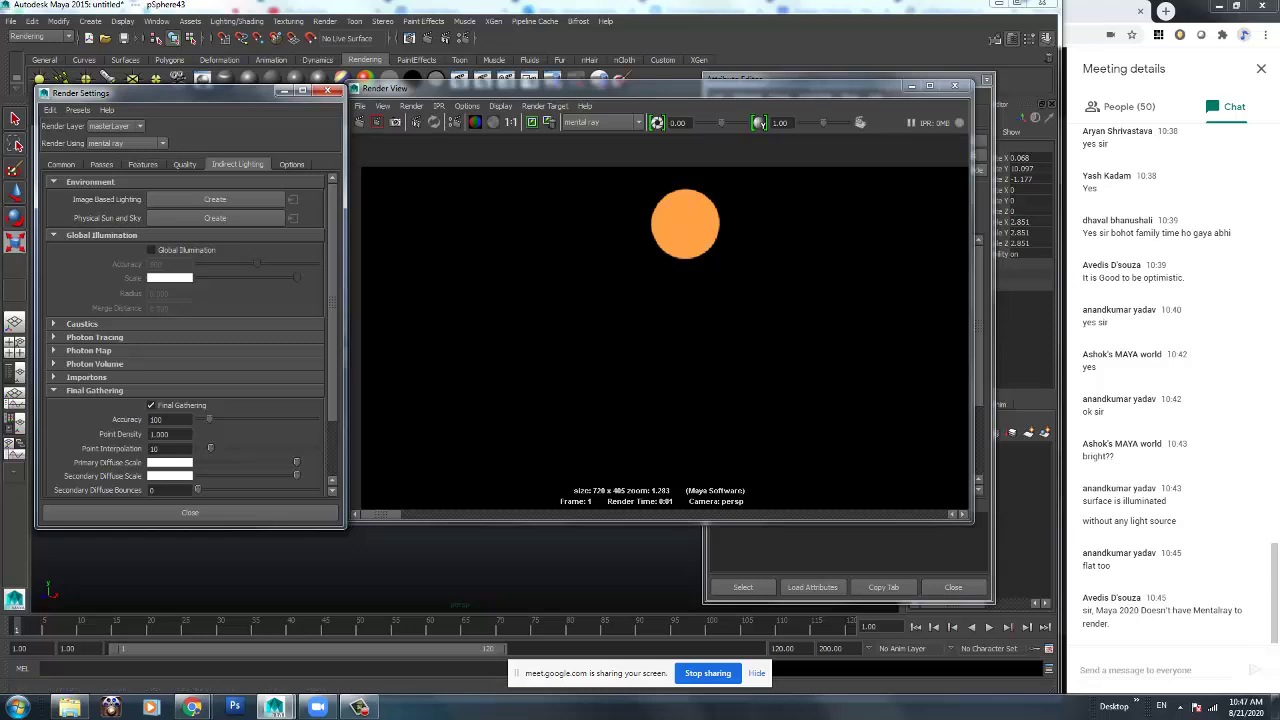
Re-render the scene with mental ray and bring the blinn1 attributes back into view.
left_click(480, 89)
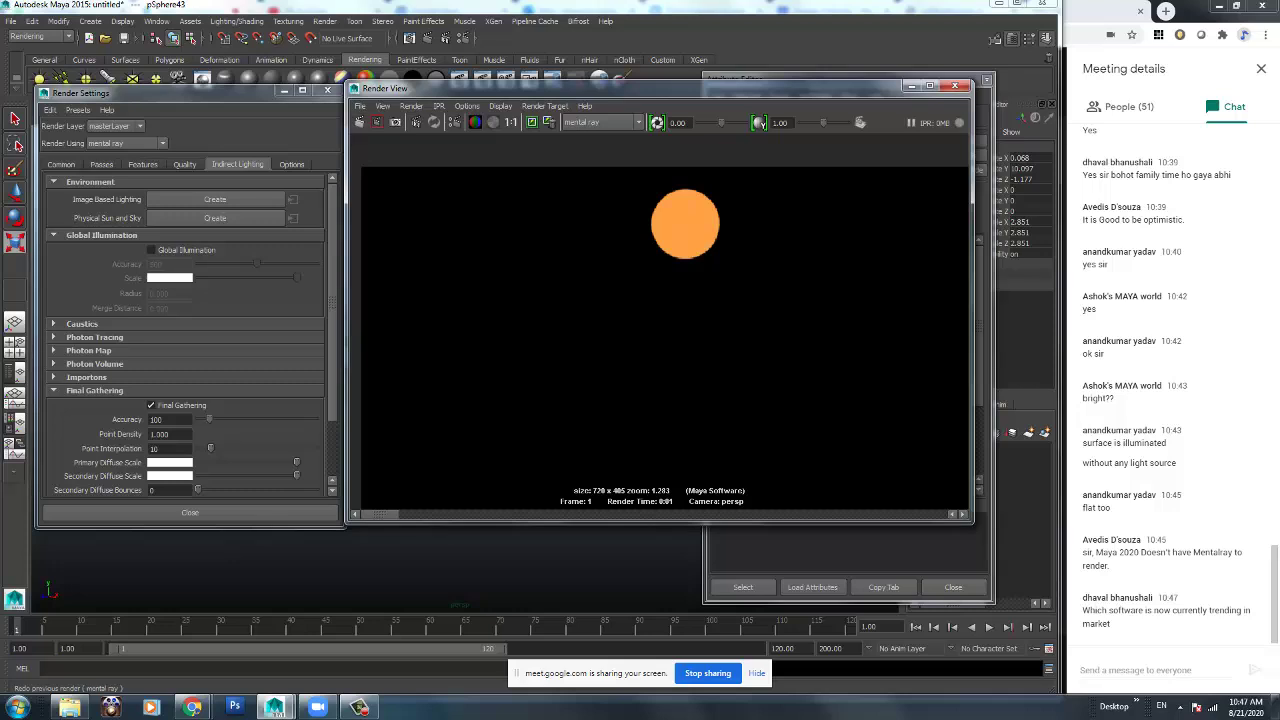
left_click(360, 122)
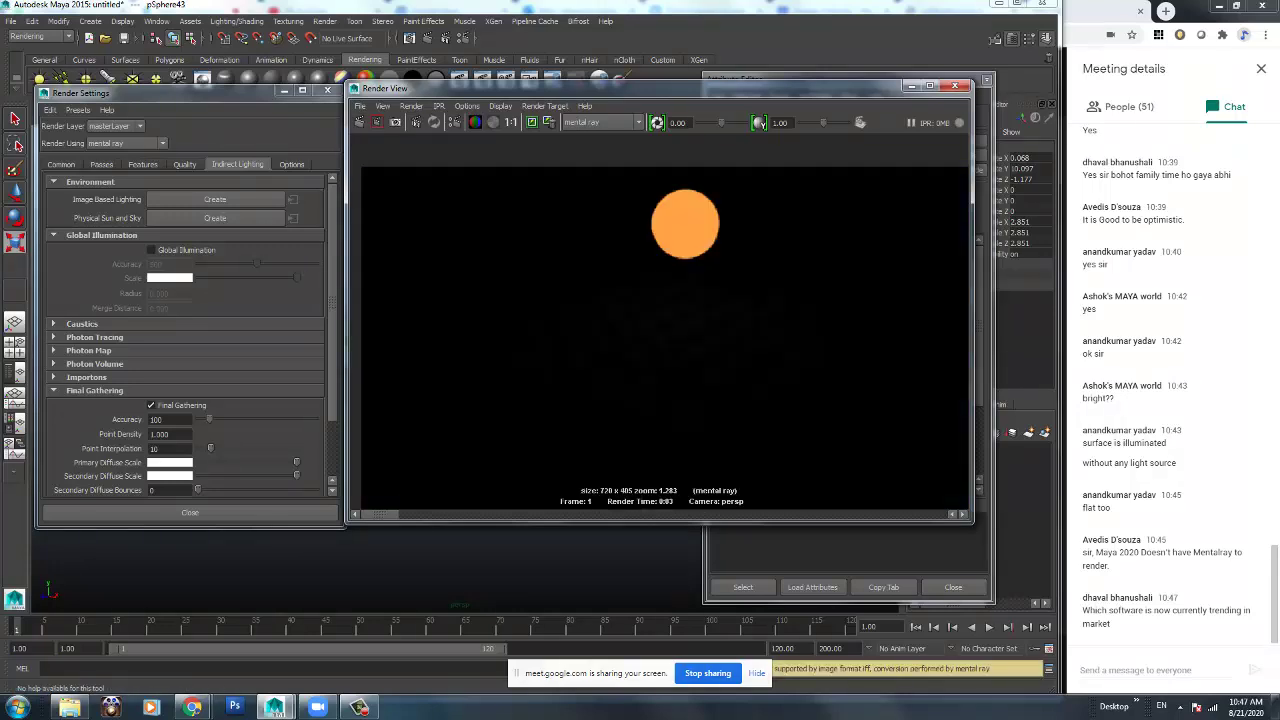
scroll(658, 296, "up", 3)
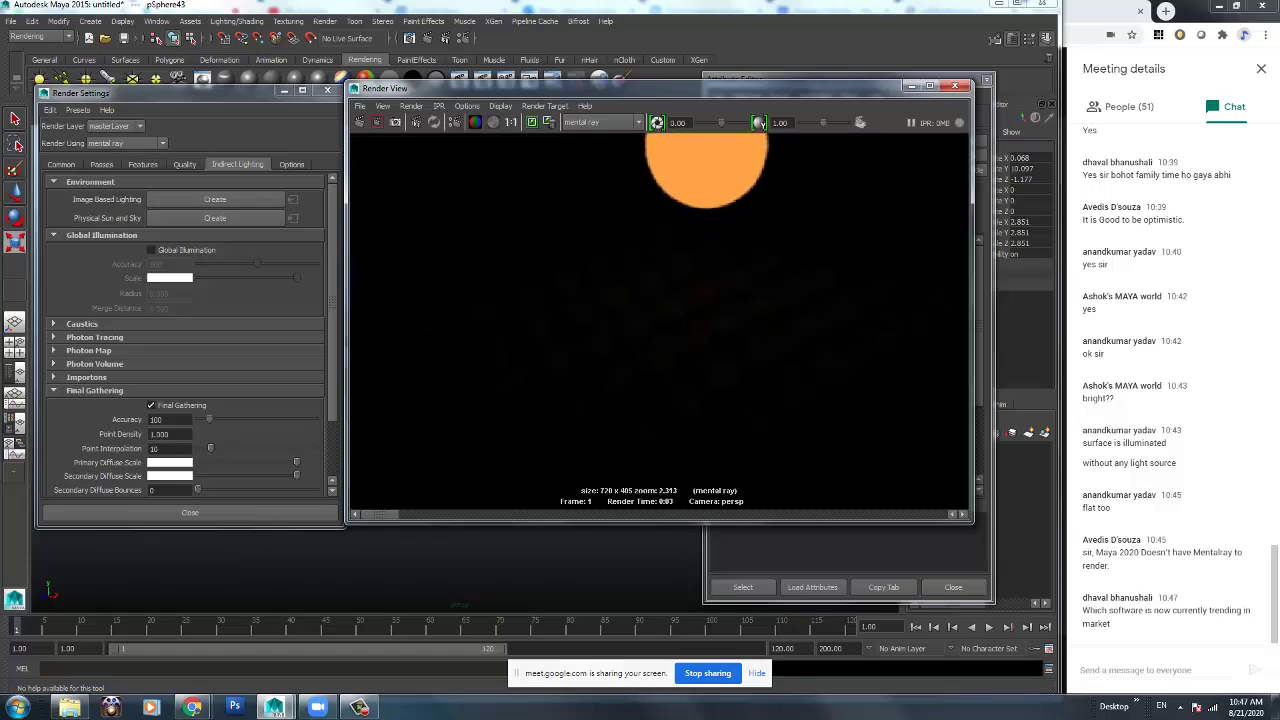
scroll(660, 300, "down", 3)
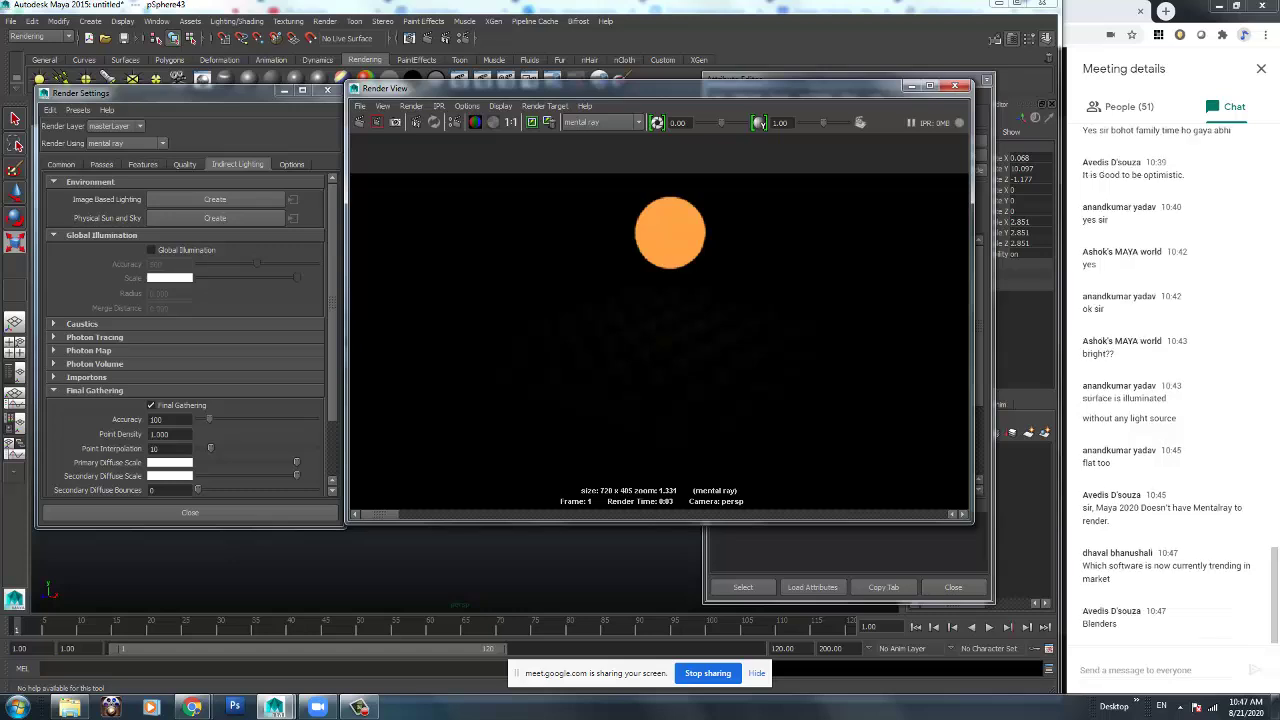
left_click_drag(640, 88, 495, 90)
left_click_drag(900, 78, 970, 76)
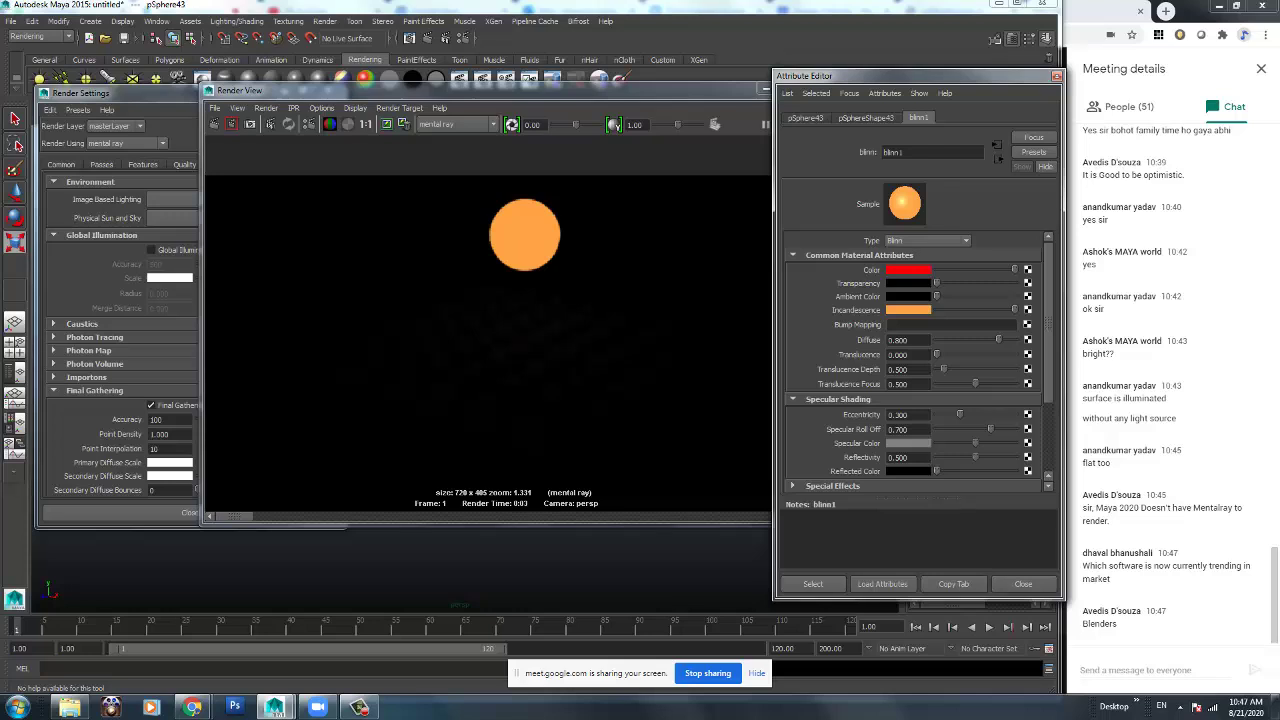
Set blinn1's incandescence brightness (V) to 5 in the color picker.
left_click(908, 310)
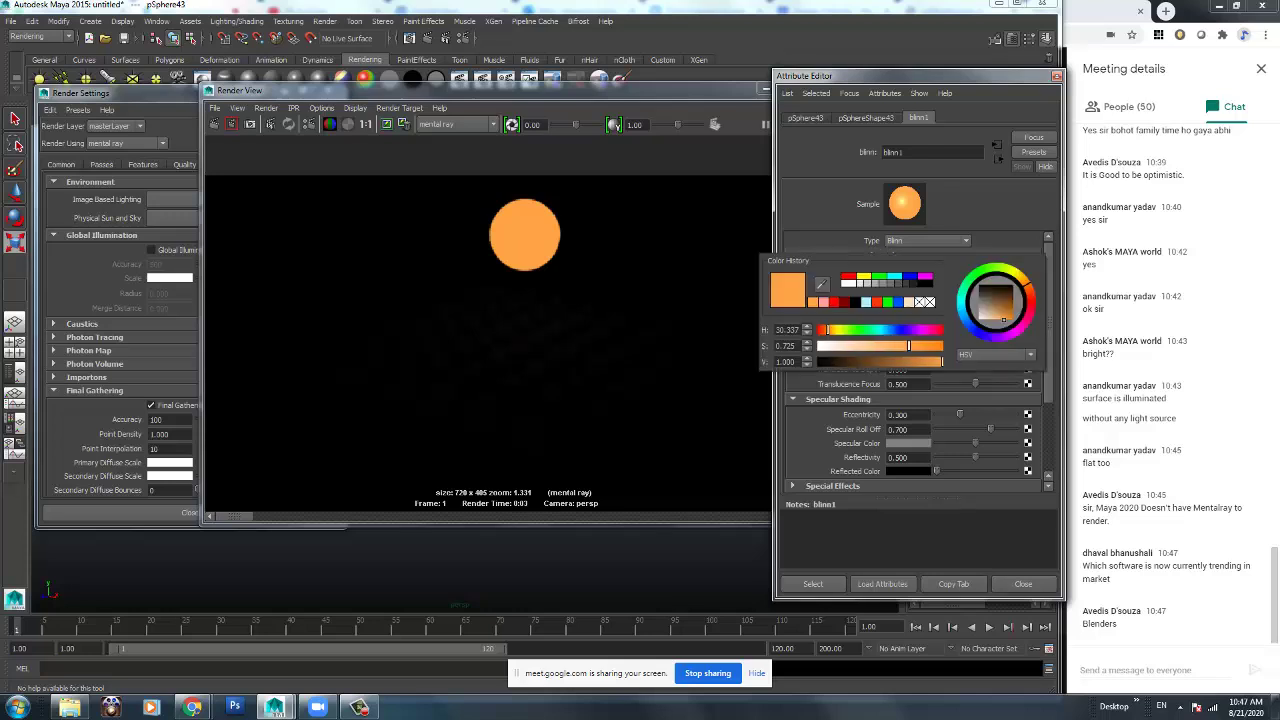
double_click(786, 361)
type("5")
key("Return")
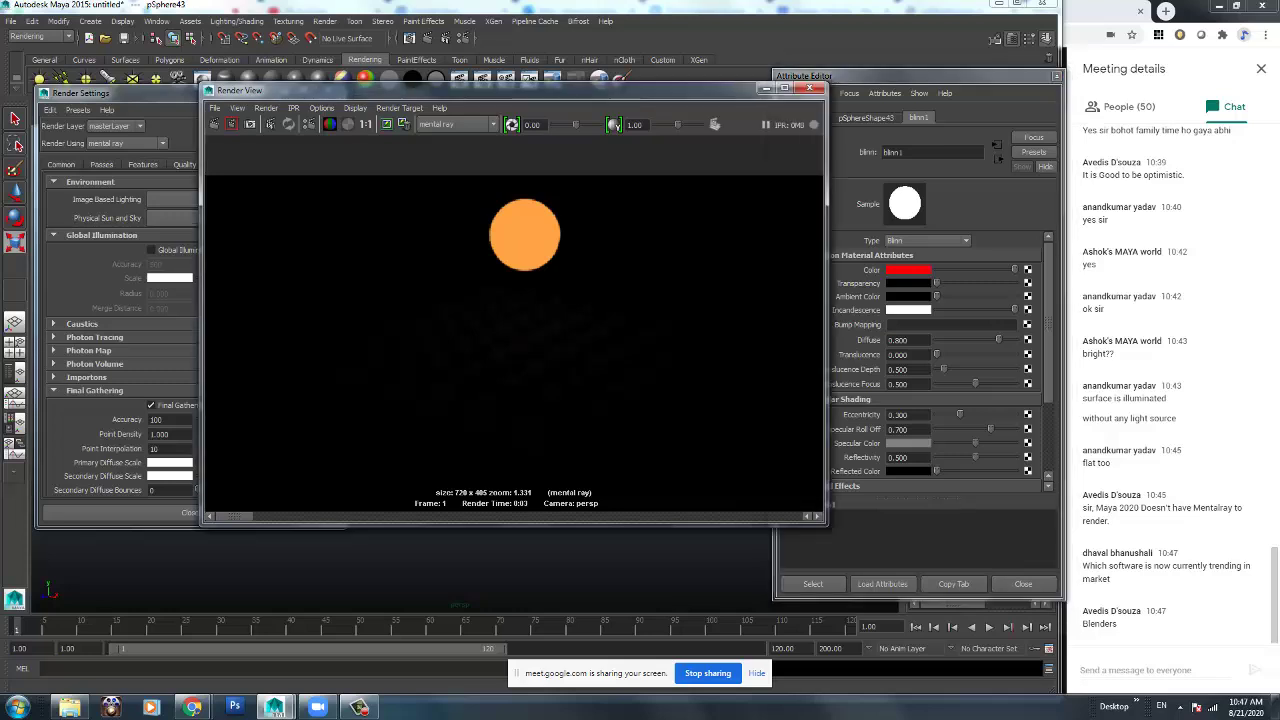
left_click(480, 300)
Redo the render to see the white sphere faintly lighting the sphere grid.
left_click(231, 124)
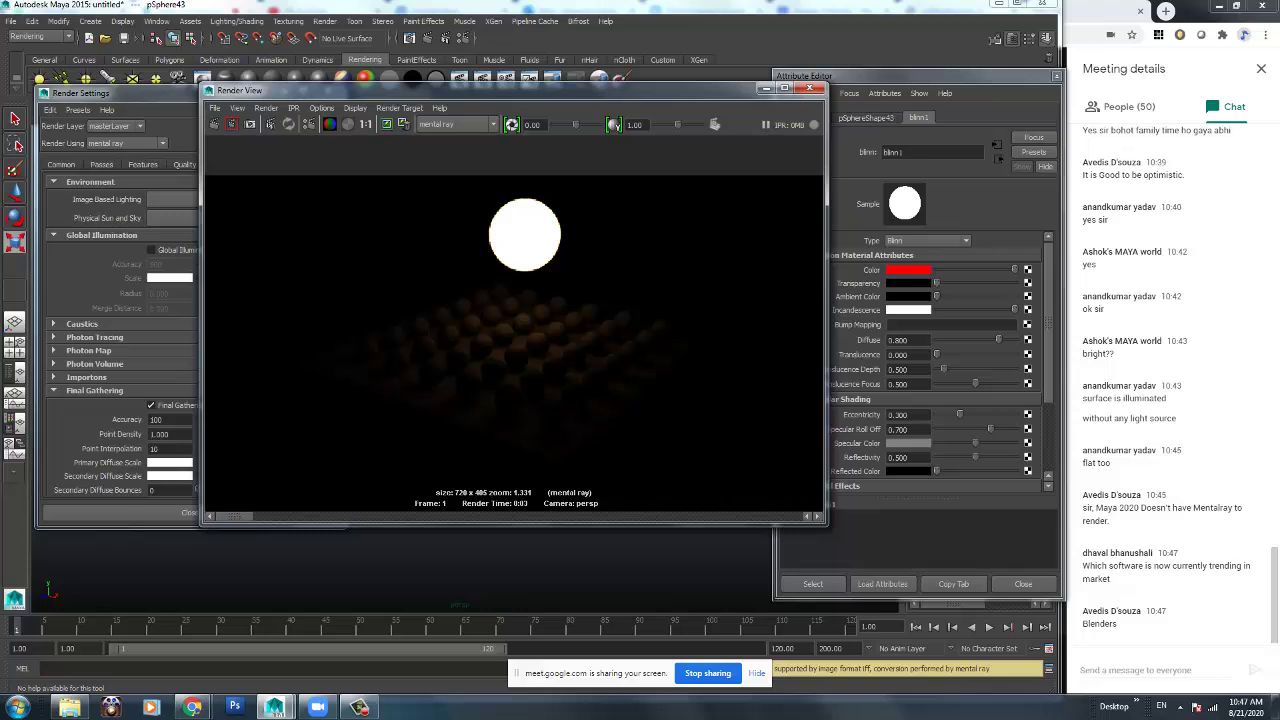
scroll(535, 273, "up", 3)
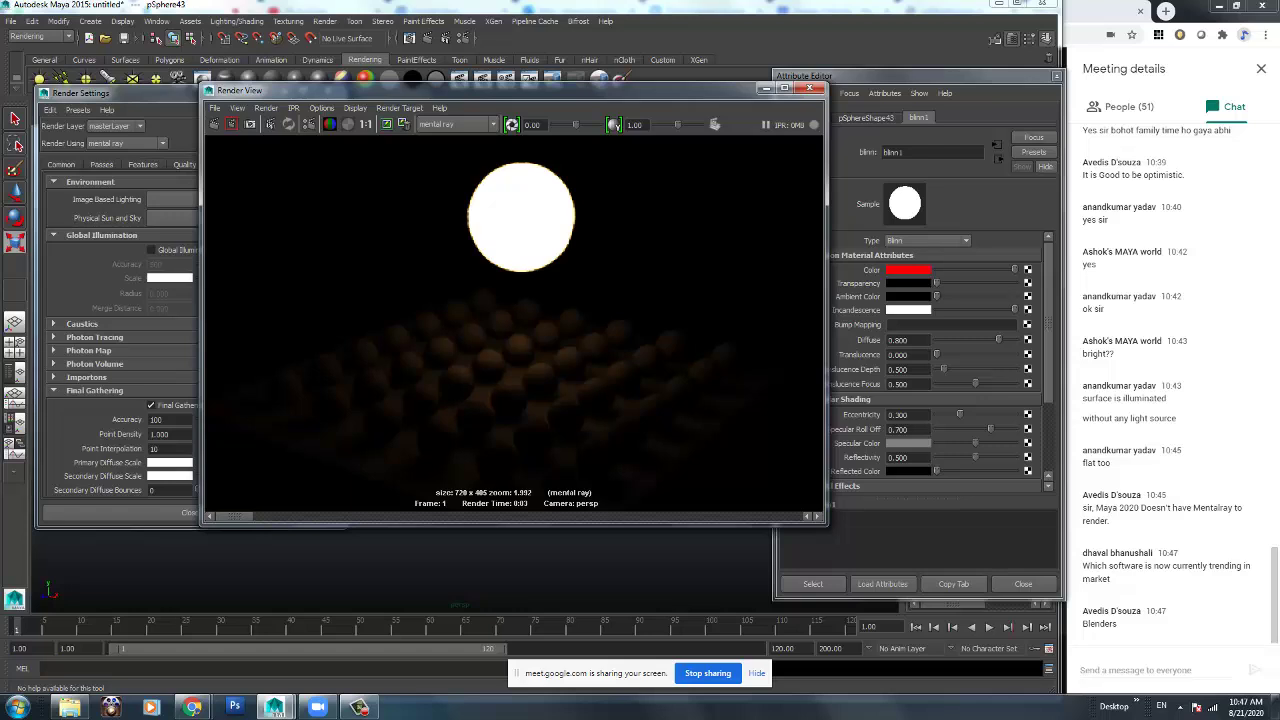
scroll(514, 294, "down", 1)
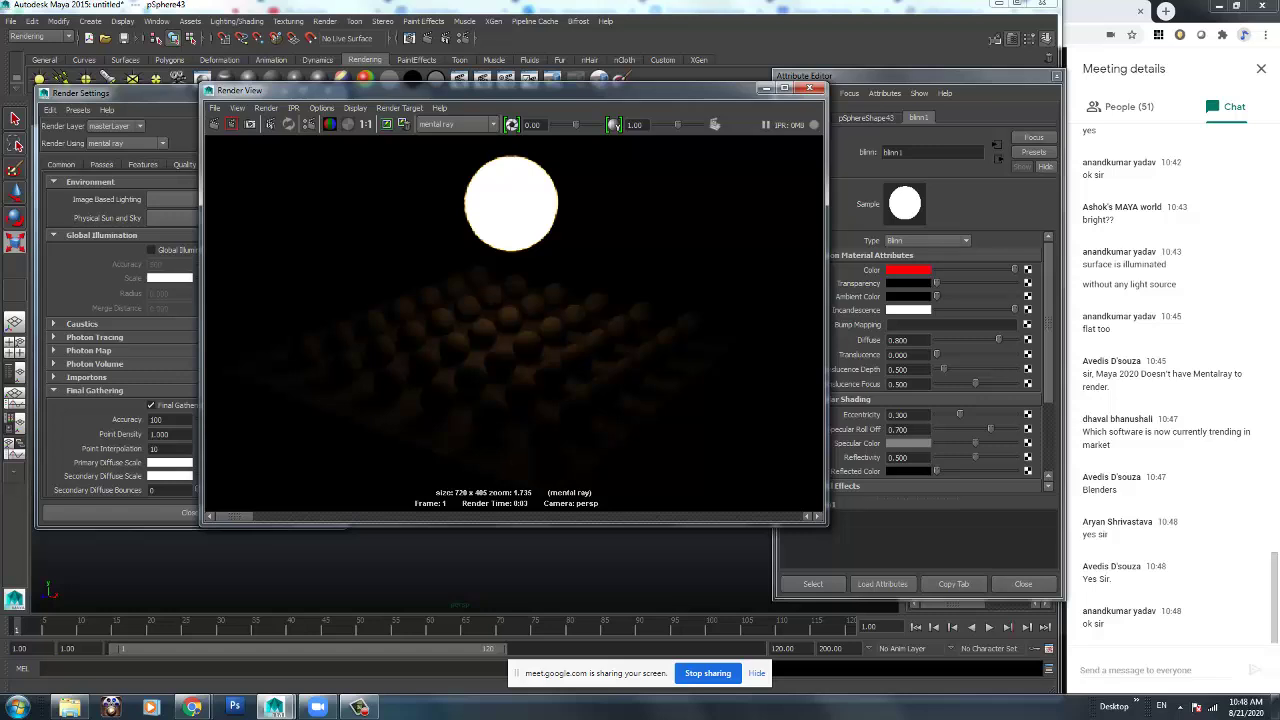
Raise the incandescence brightness (V) from 5 to 15.
left_click(908, 270)
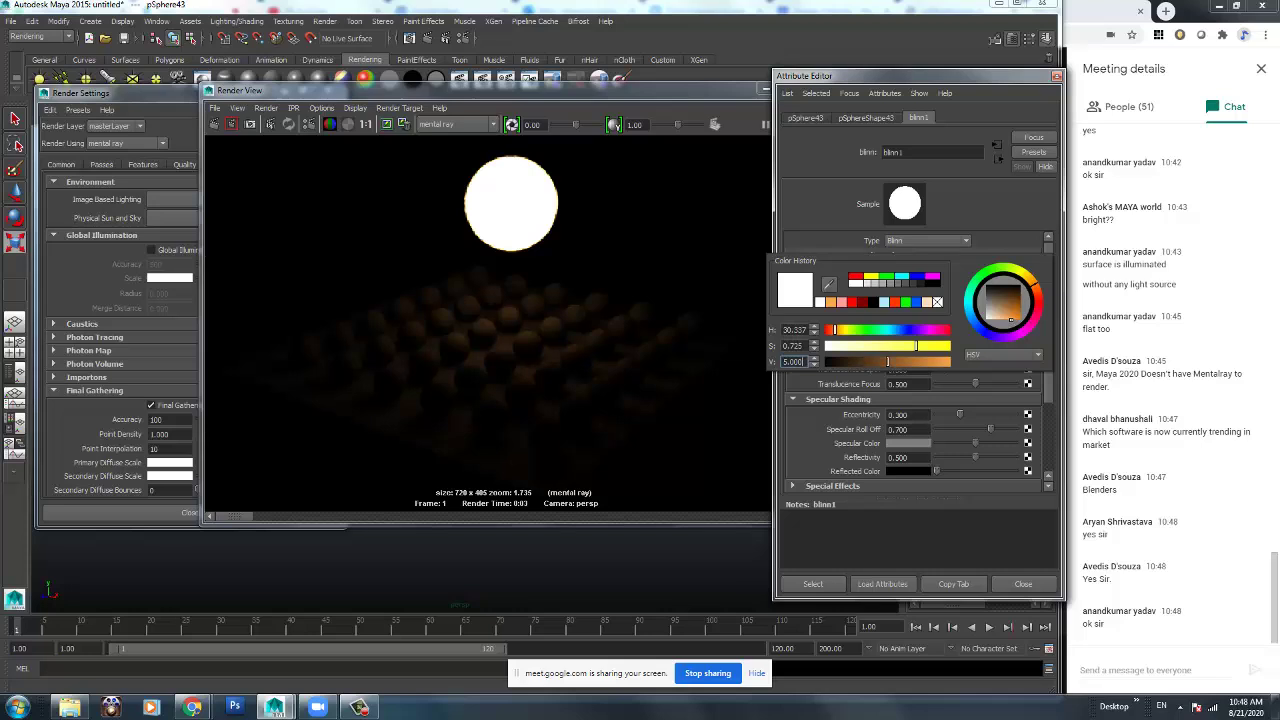
key("Escape")
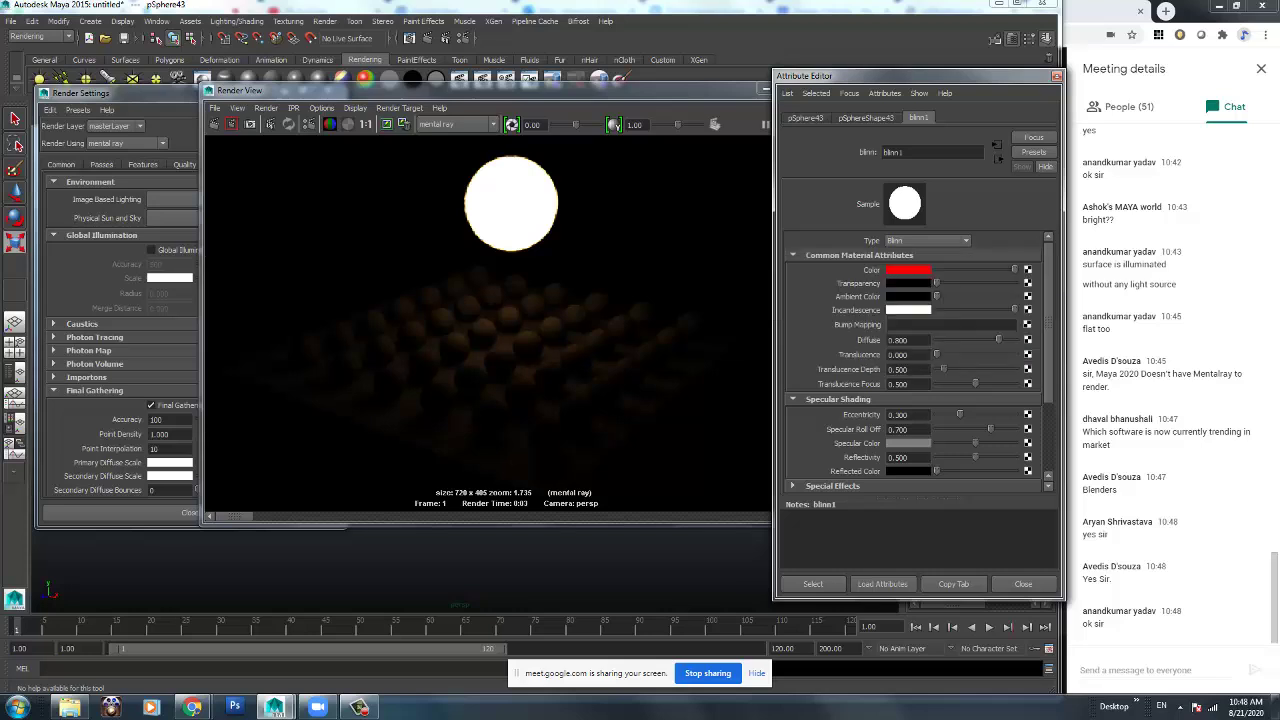
left_click(908, 270)
left_click(908, 270)
double_click(730, 372)
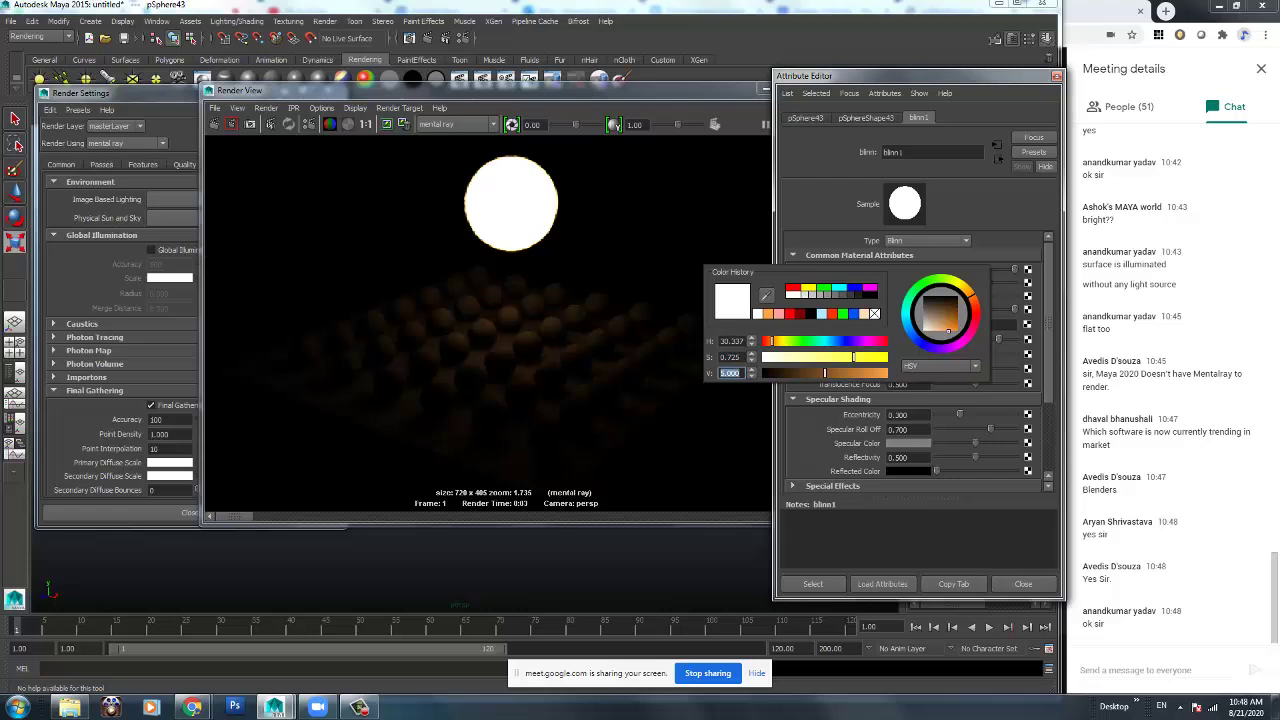
type("15")
key("Return")
Re-render so the sphere grid shows clear warm orange lighting.
left_click(231, 124)
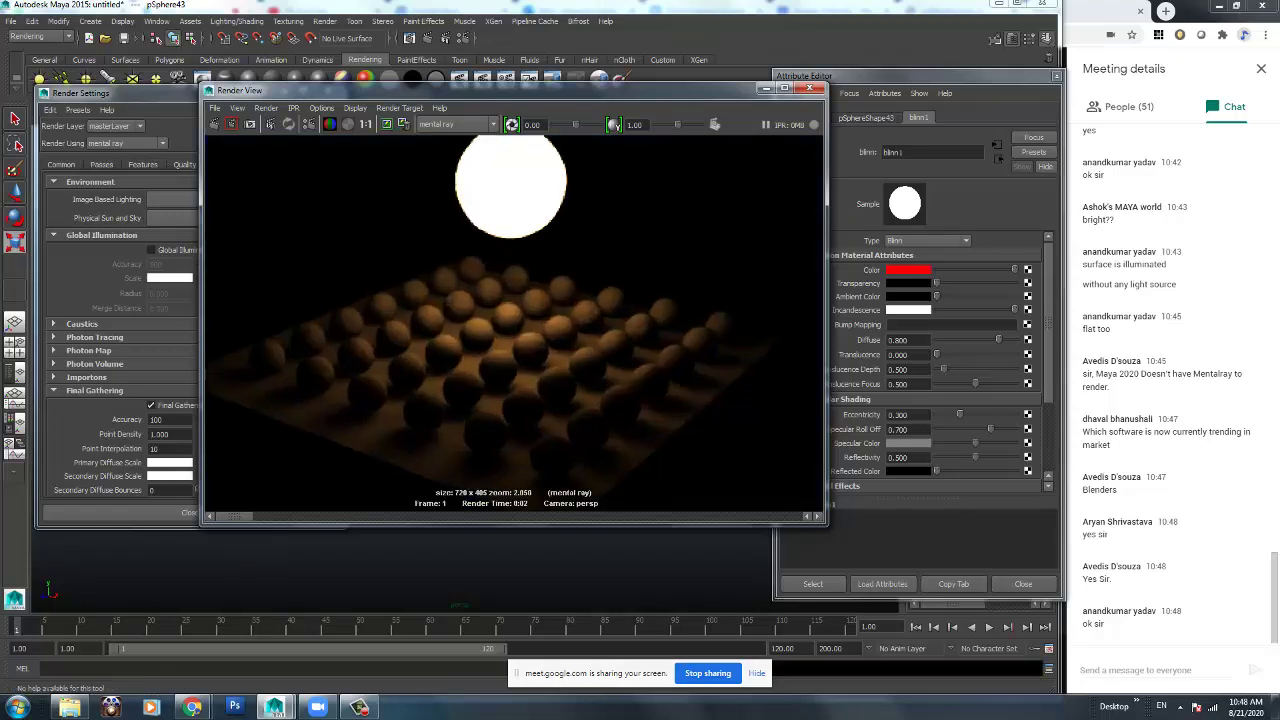
scroll(511, 303, "up", 1)
scroll(511, 303, "down", 2)
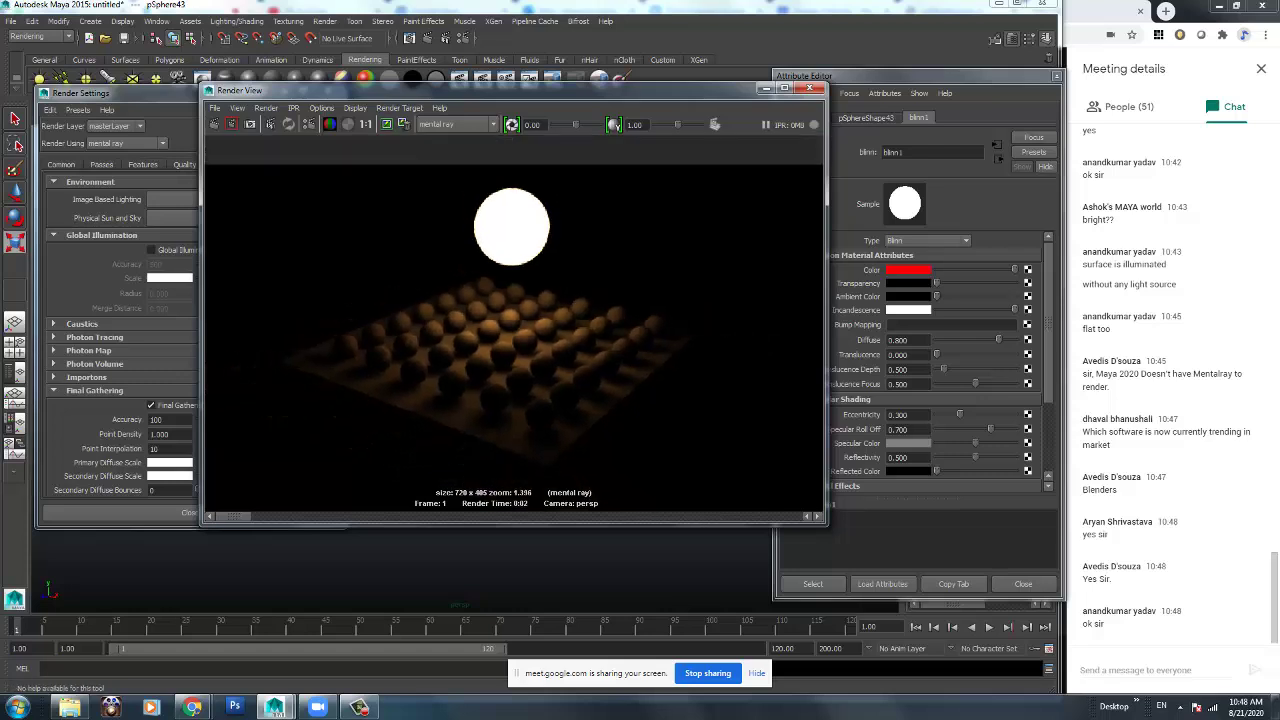
Scale the glowing sphere pSphere43 down to about 0.3 and redo the render.
left_click_drag(400, 90, 751, 90)
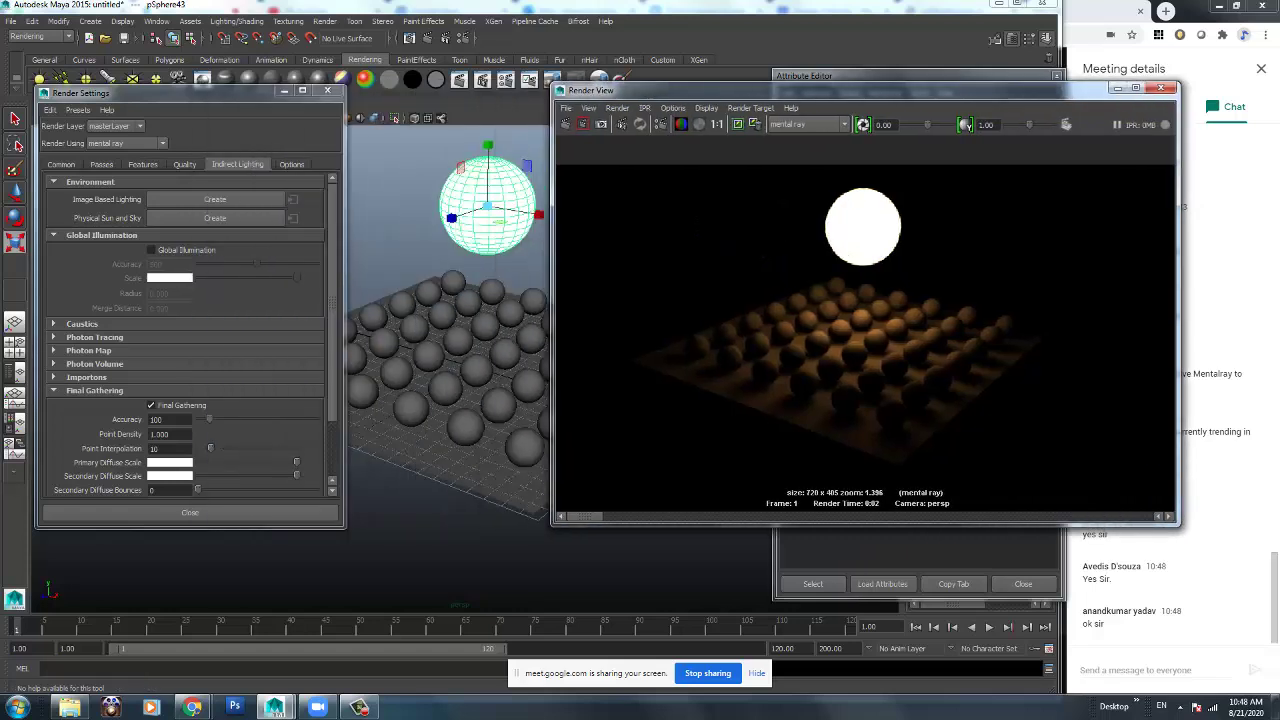
left_click_drag(487, 206, 422, 206)
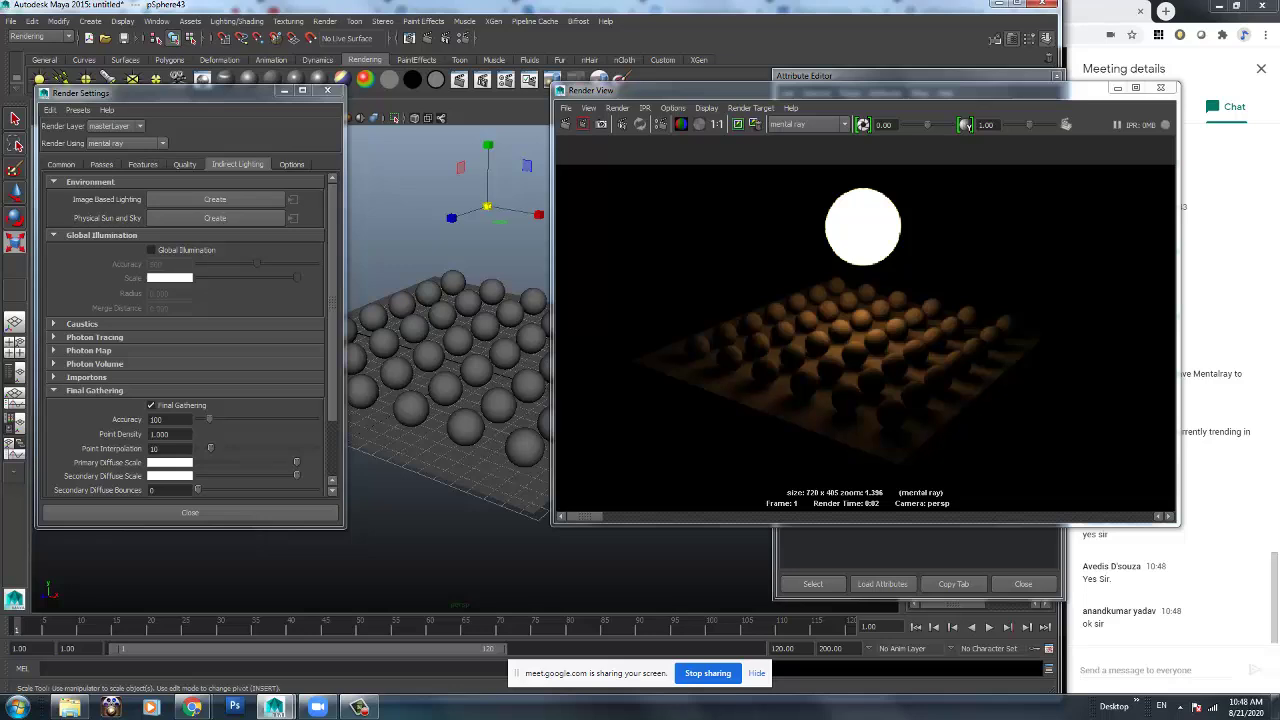
left_click(420, 206)
left_click_drag(751, 90, 411, 97)
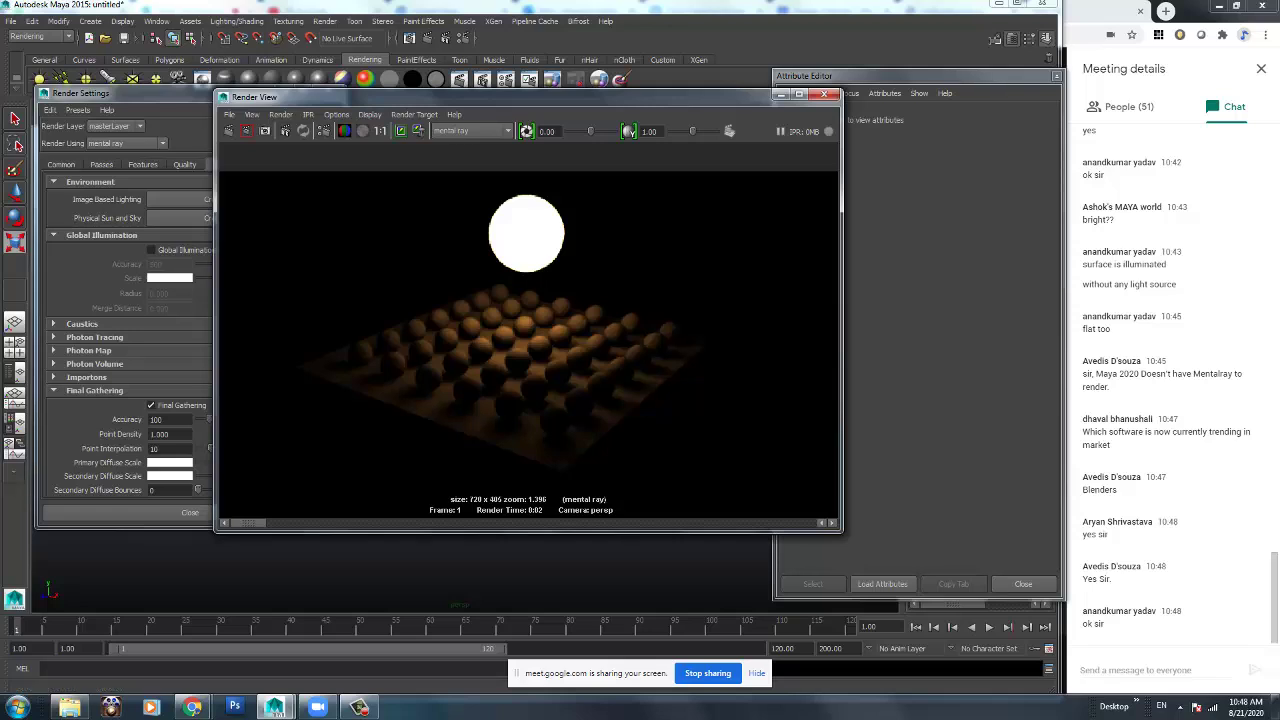
left_click(228, 131)
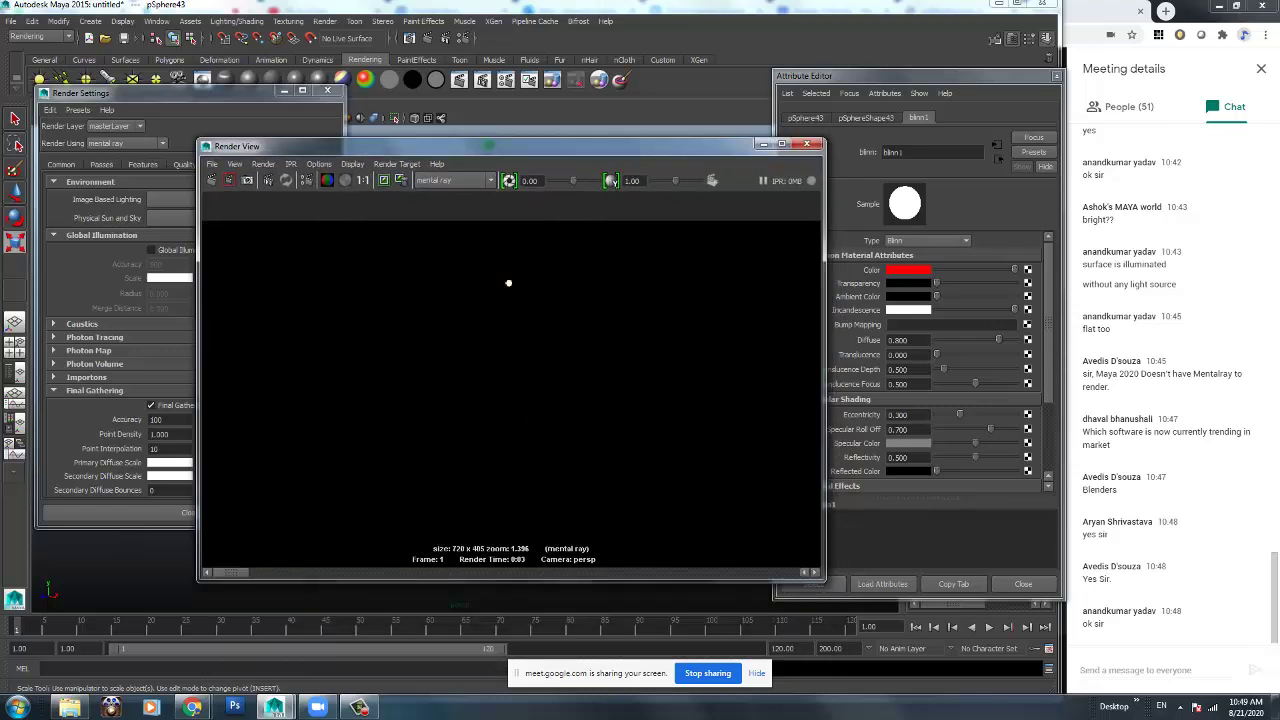
Set the incandescence brightness to 150 and re-render the scene.
left_click(908, 270)
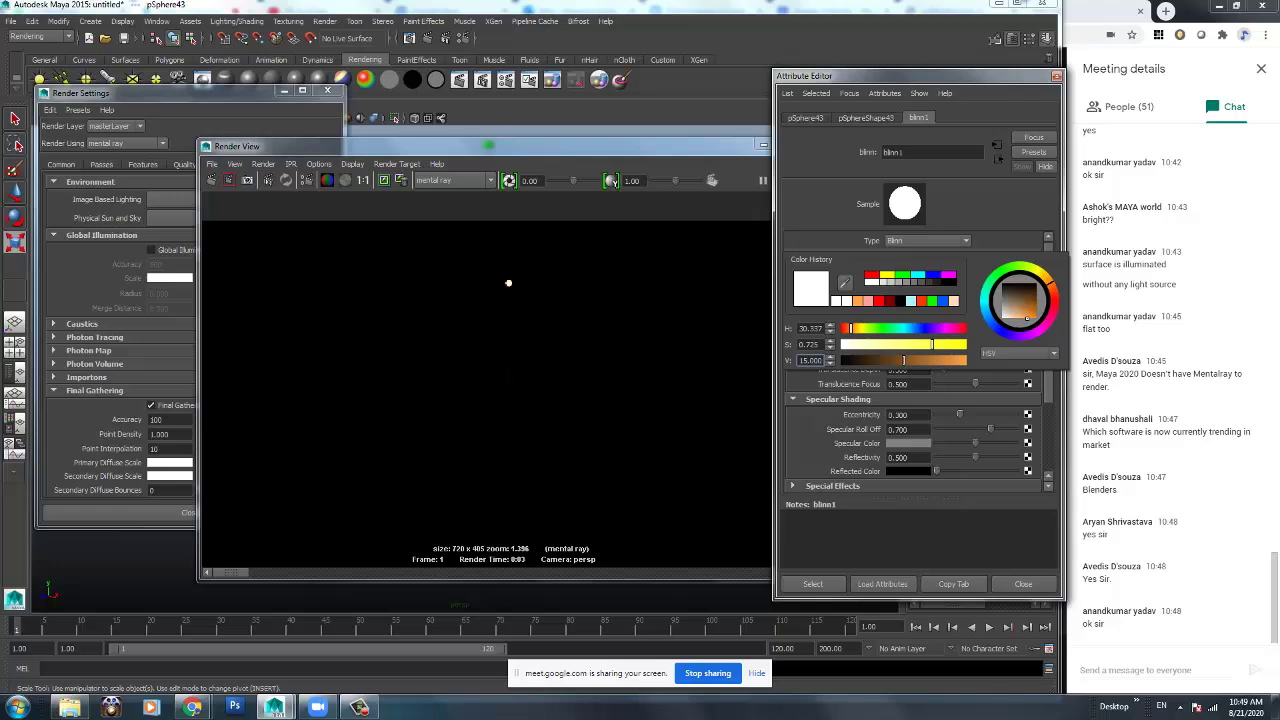
key("Return")
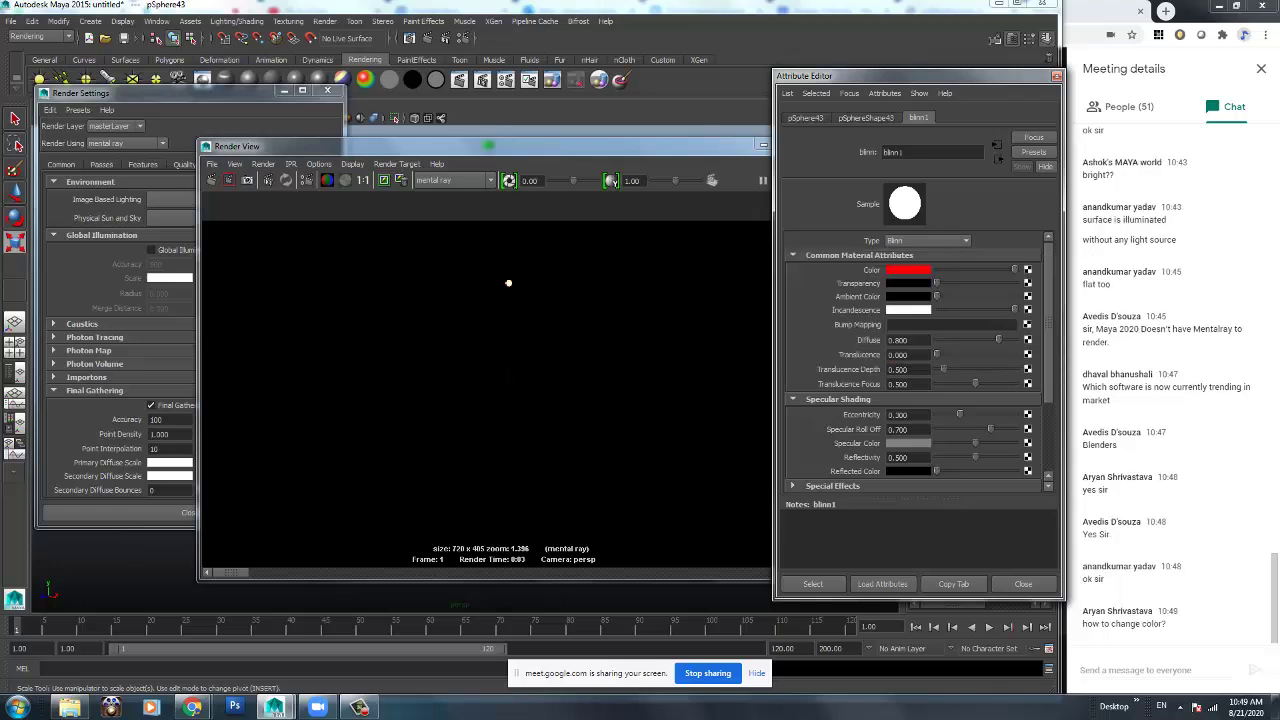
left_click(508, 283)
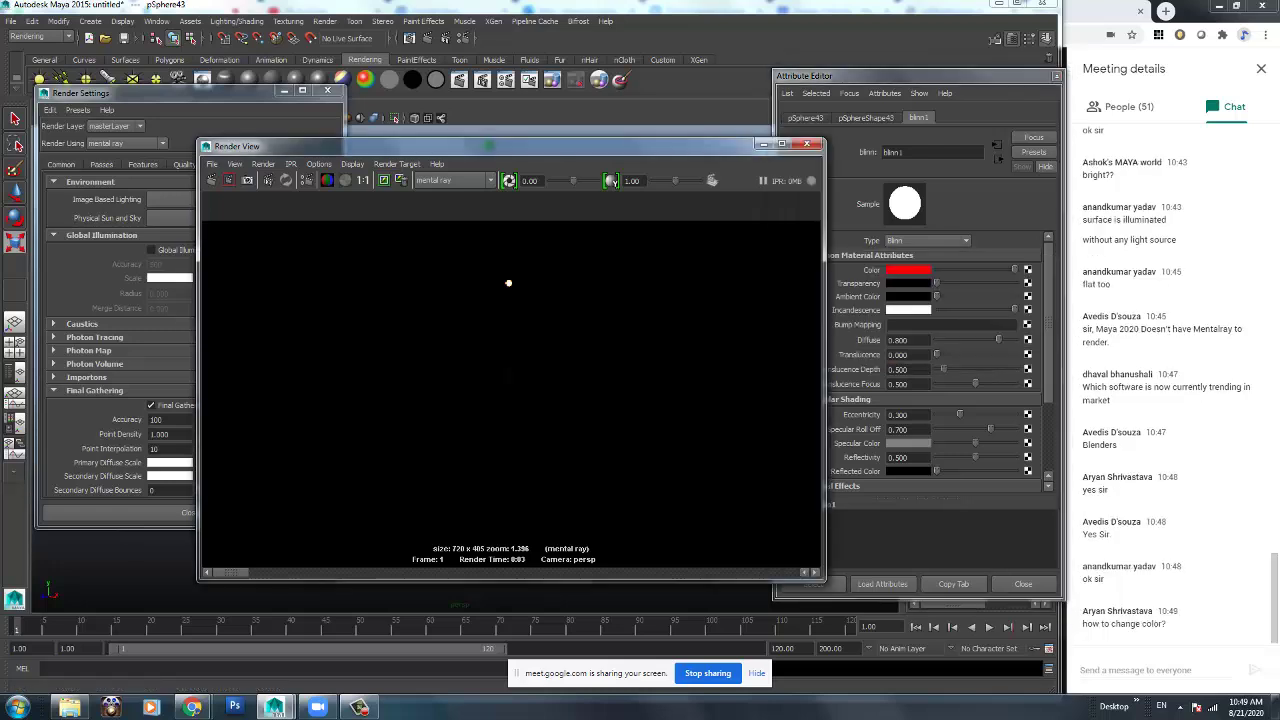
left_click(908, 310)
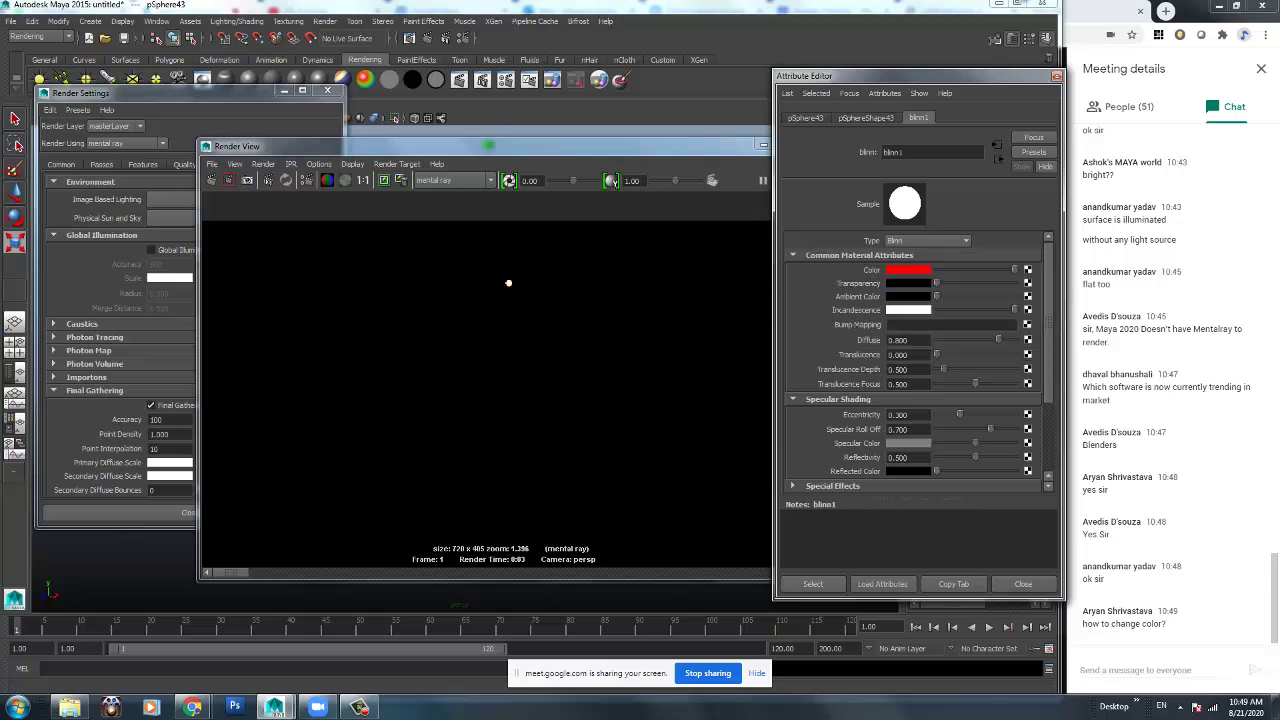
left_click(520, 147)
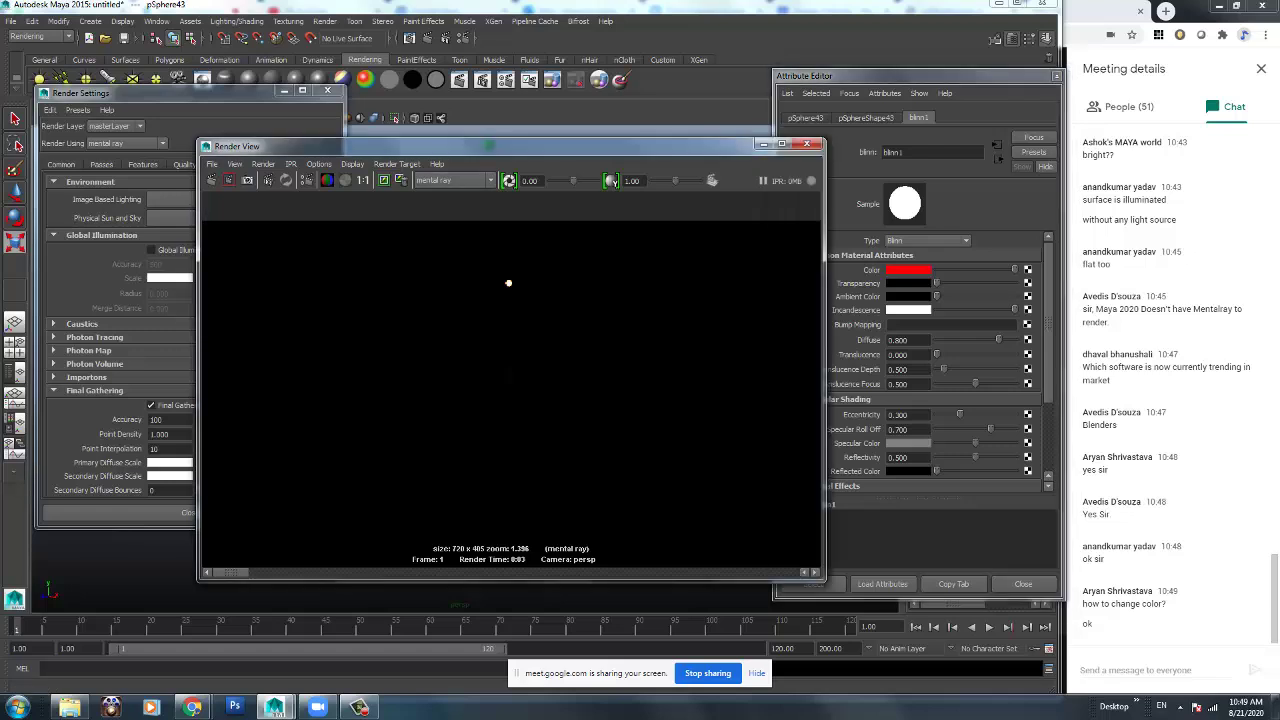
left_click(908, 310)
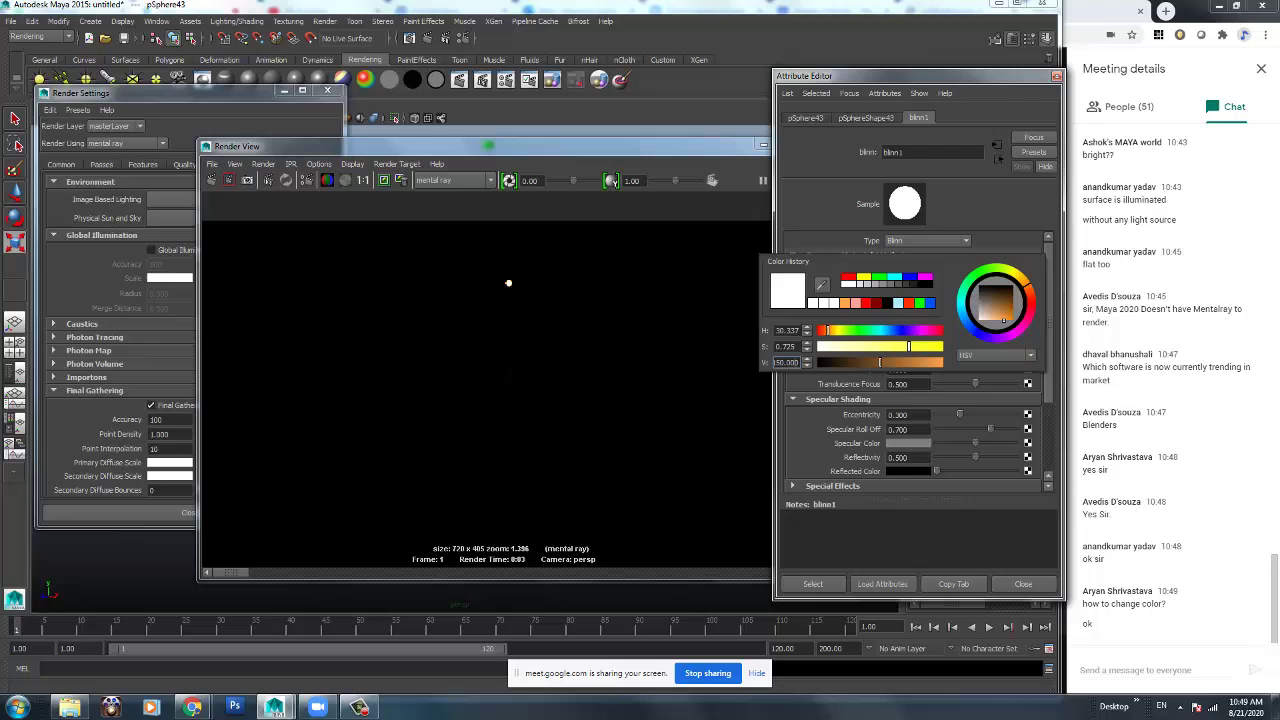
left_click(508, 283)
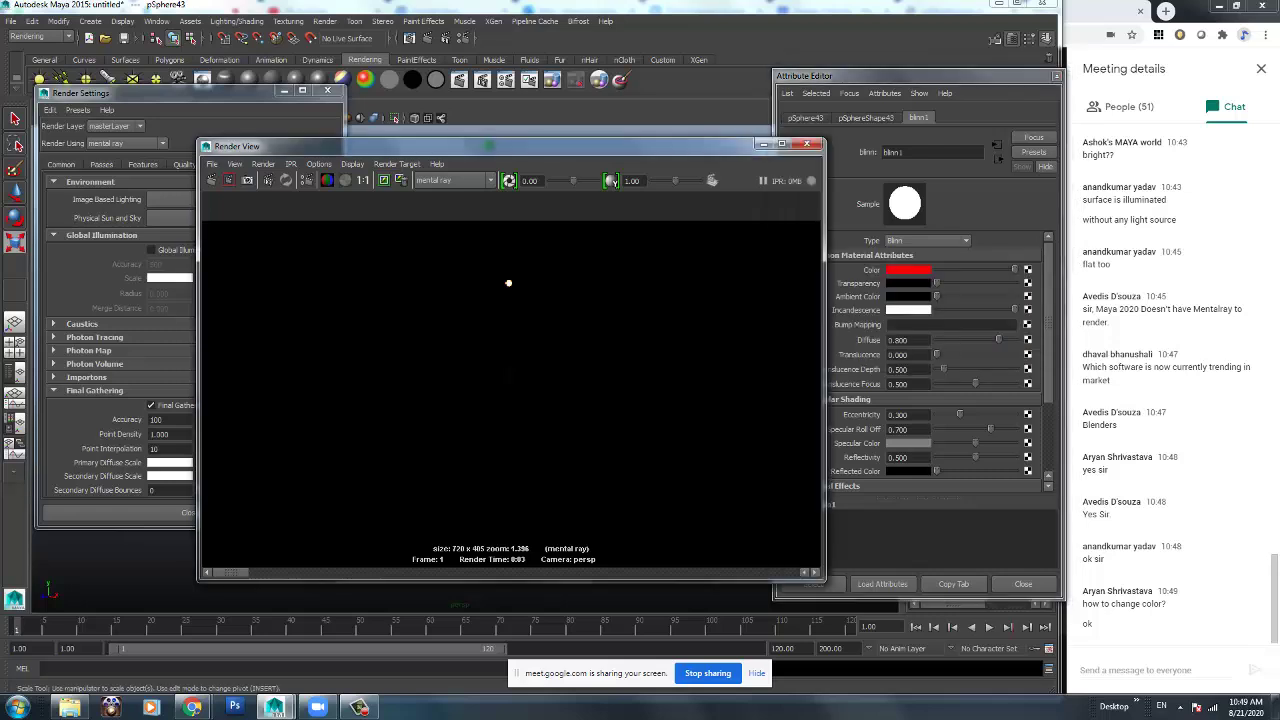
left_click_drag(420, 146, 440, 106)
left_click(232, 140)
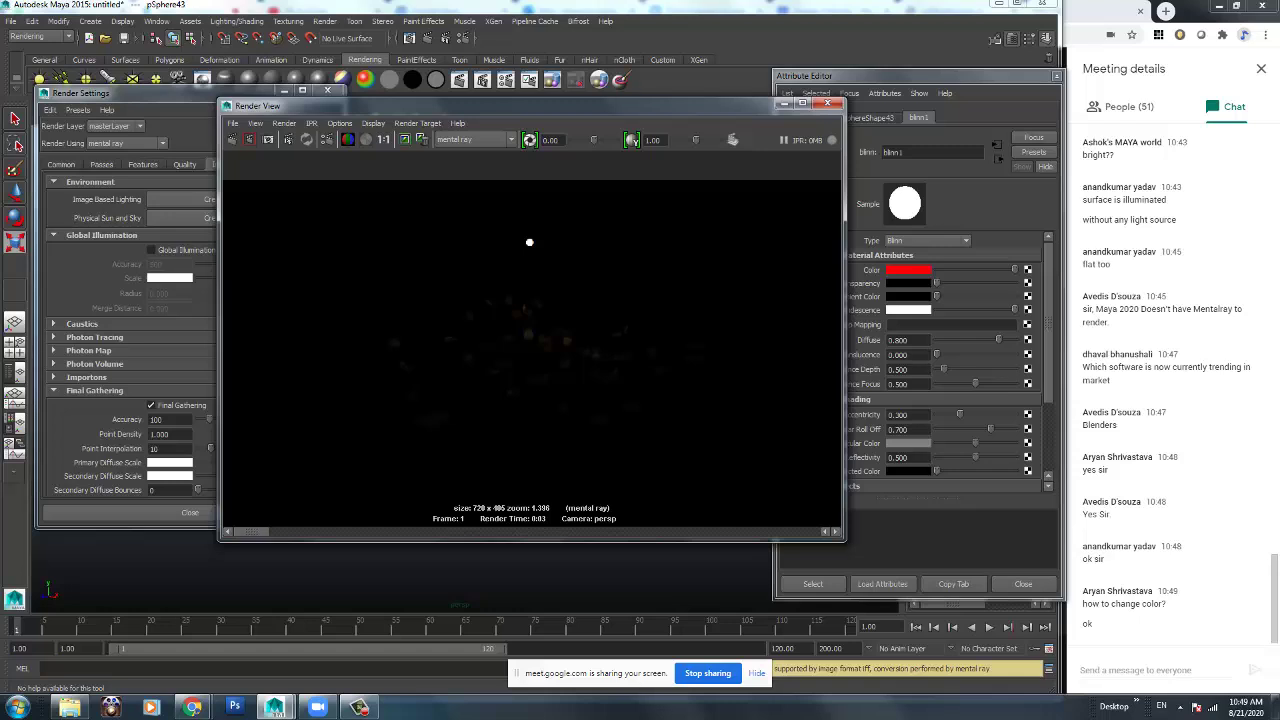
Raise the incandescence brightness (V) to 1500.
left_click(908, 270)
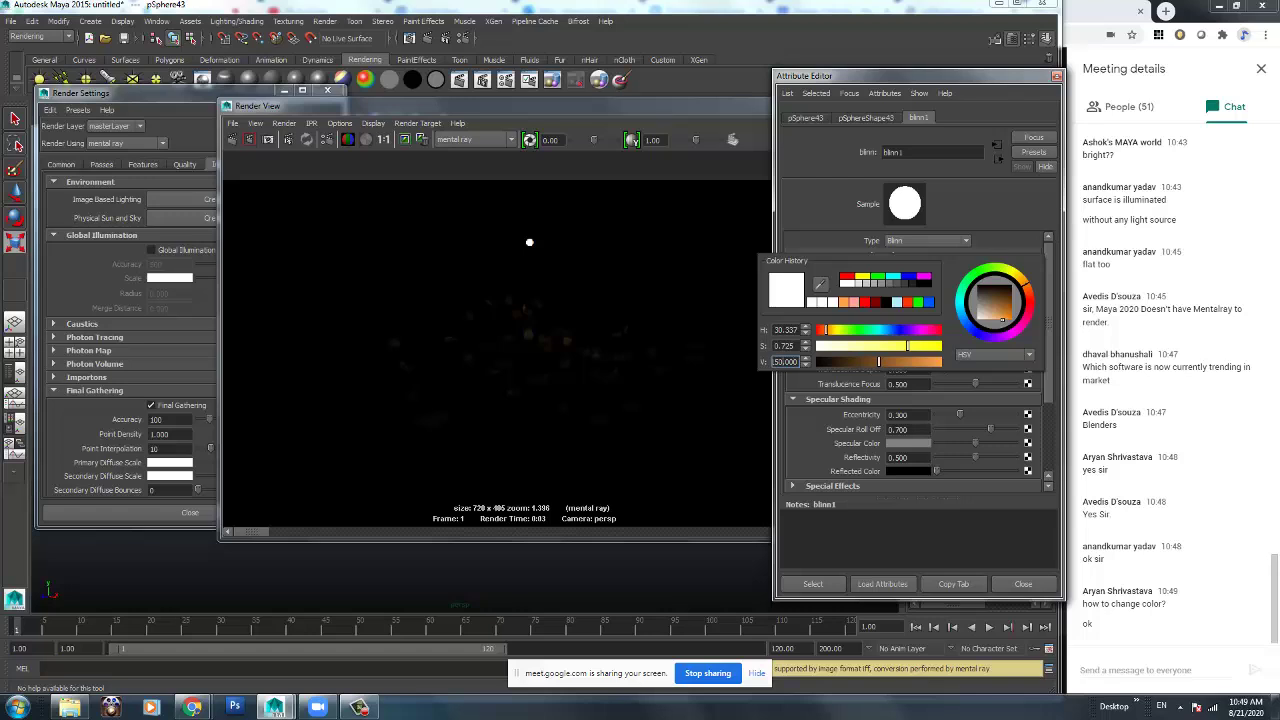
type("0")
key("Return")
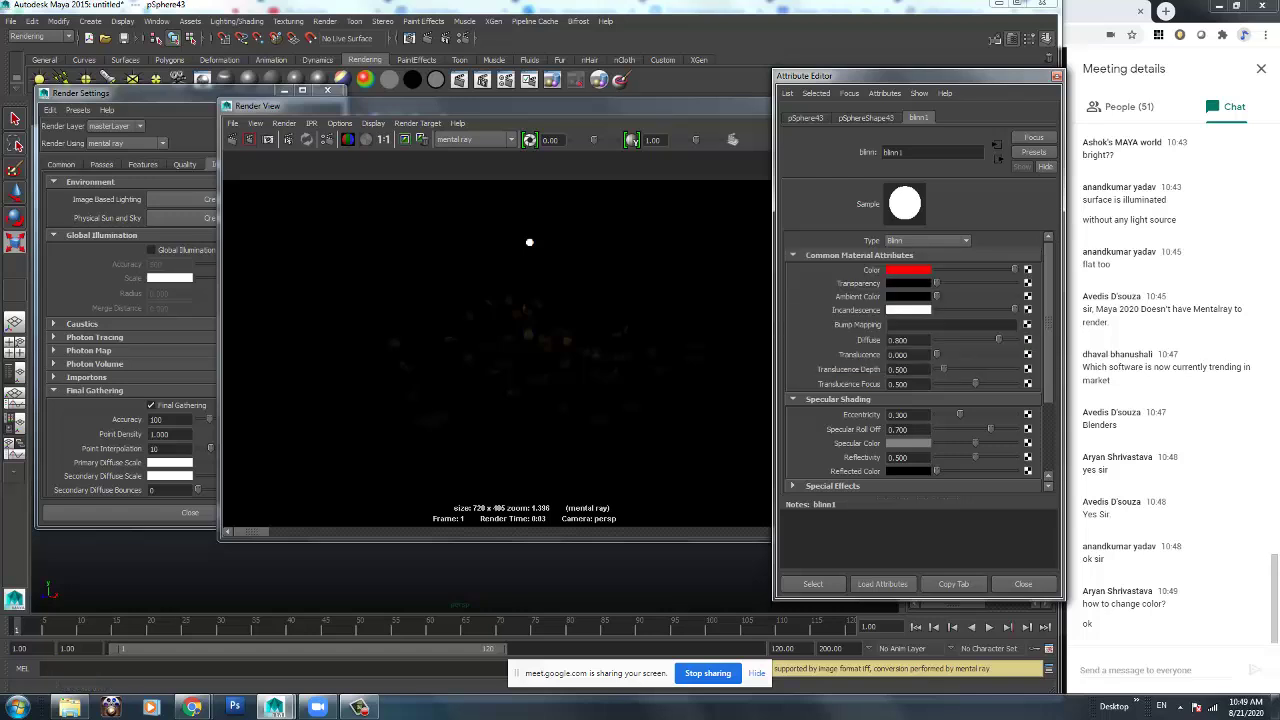
left_click(140, 93)
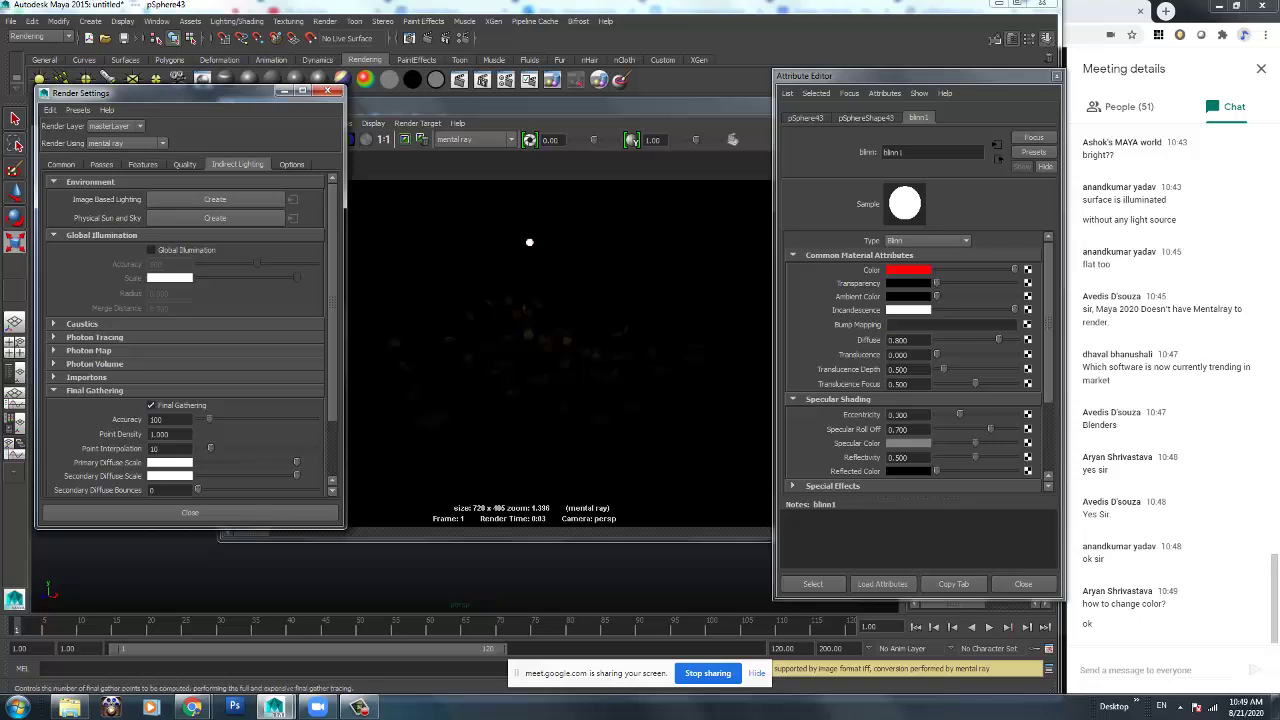
Set final gathering accuracy to 2500, re-render and zoom into the result.
double_click(160, 420)
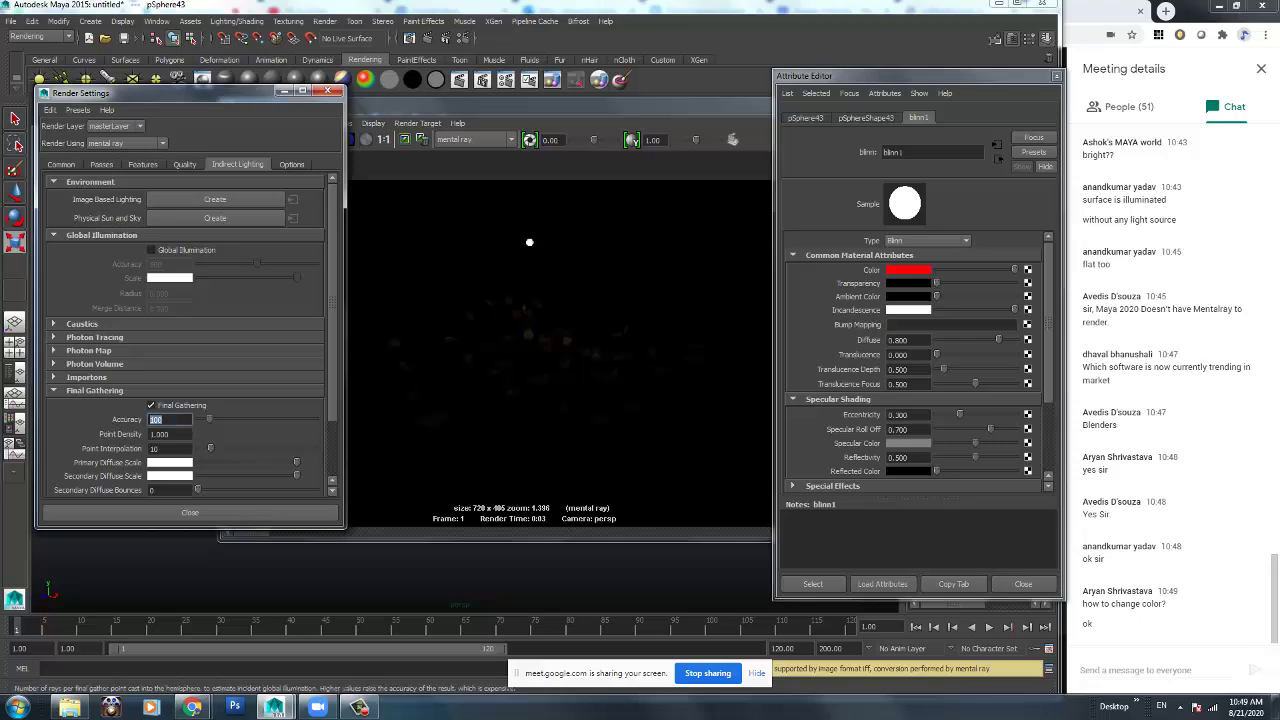
type("2500")
key("Return")
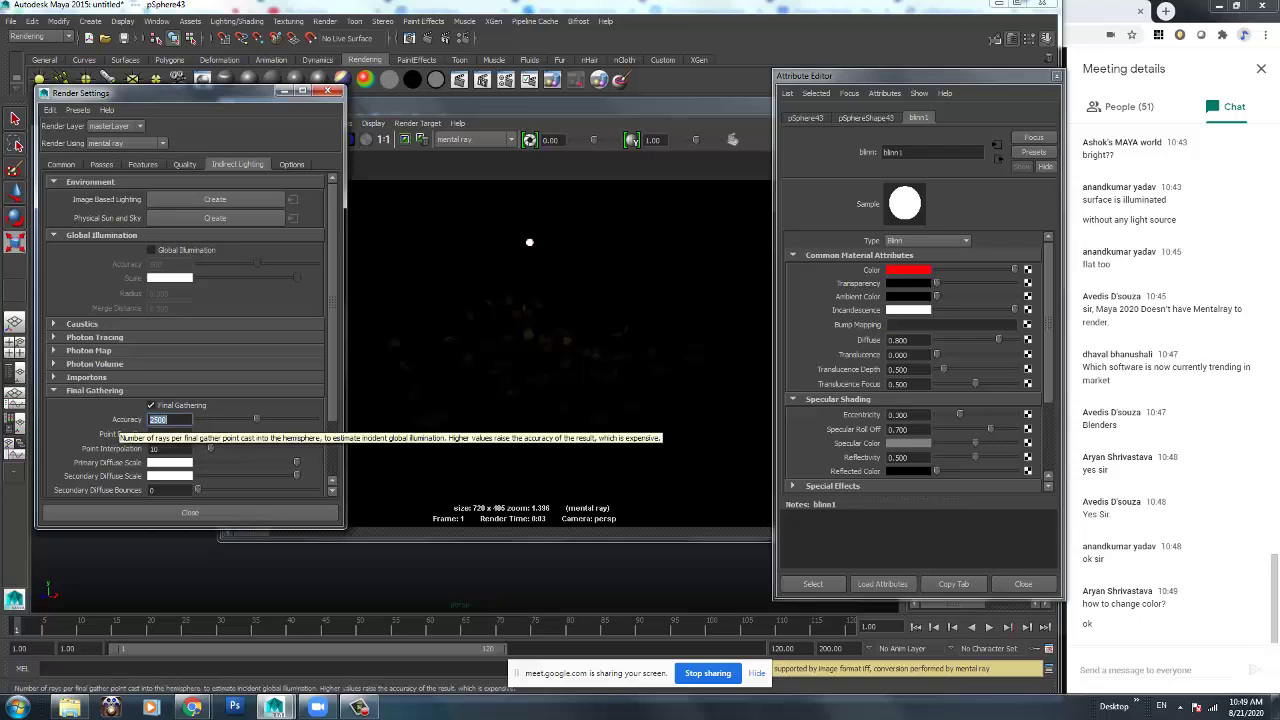
left_click(500, 105)
left_click(250, 139)
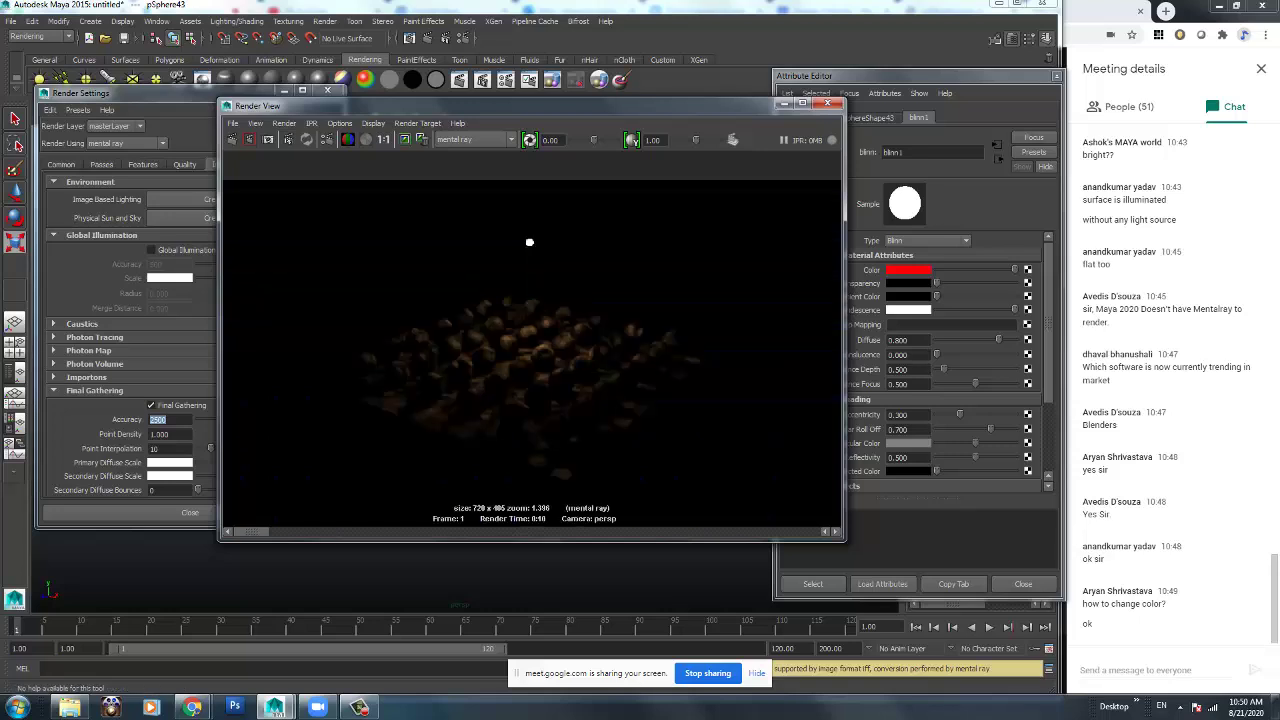
scroll(532, 340, "up", 2)
middle_click_drag(532, 340, 554, 320, "alt")
scroll(554, 320, "up", 2)
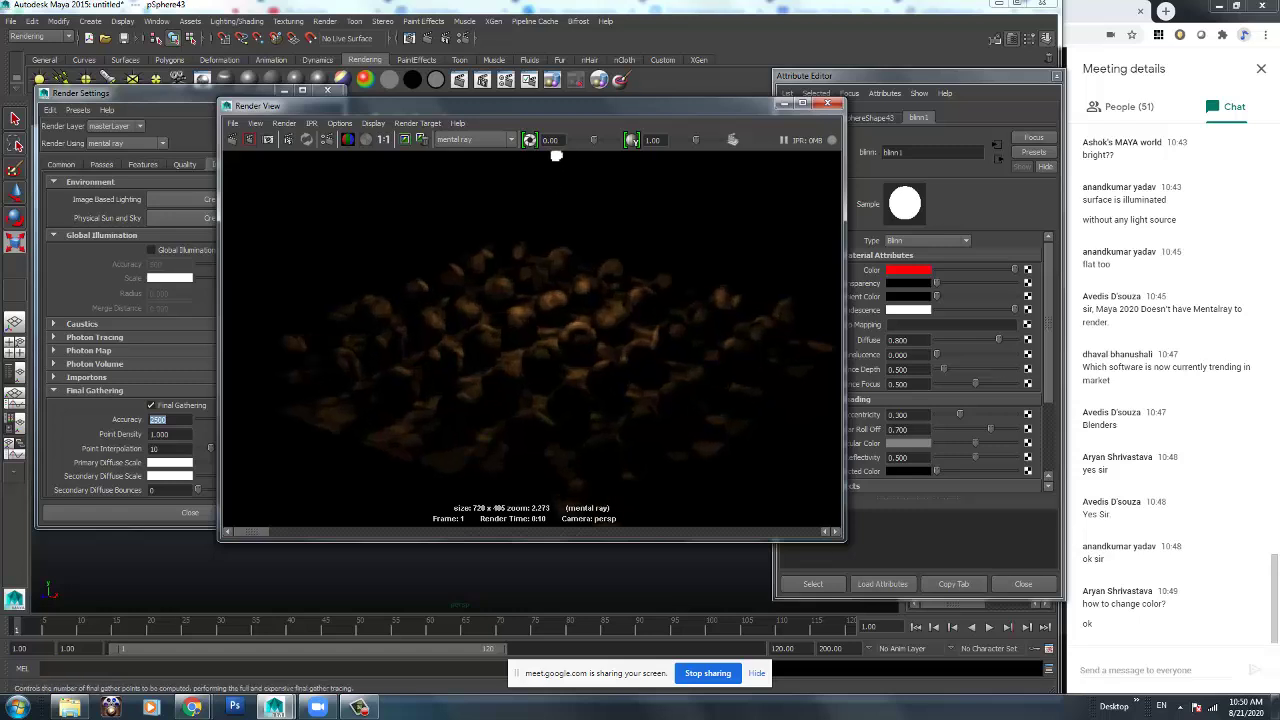
Use final gathering accuracy 1200, point density 5, interpolation 30, one secondary bounce, and re-render.
double_click(155, 449)
type("500")
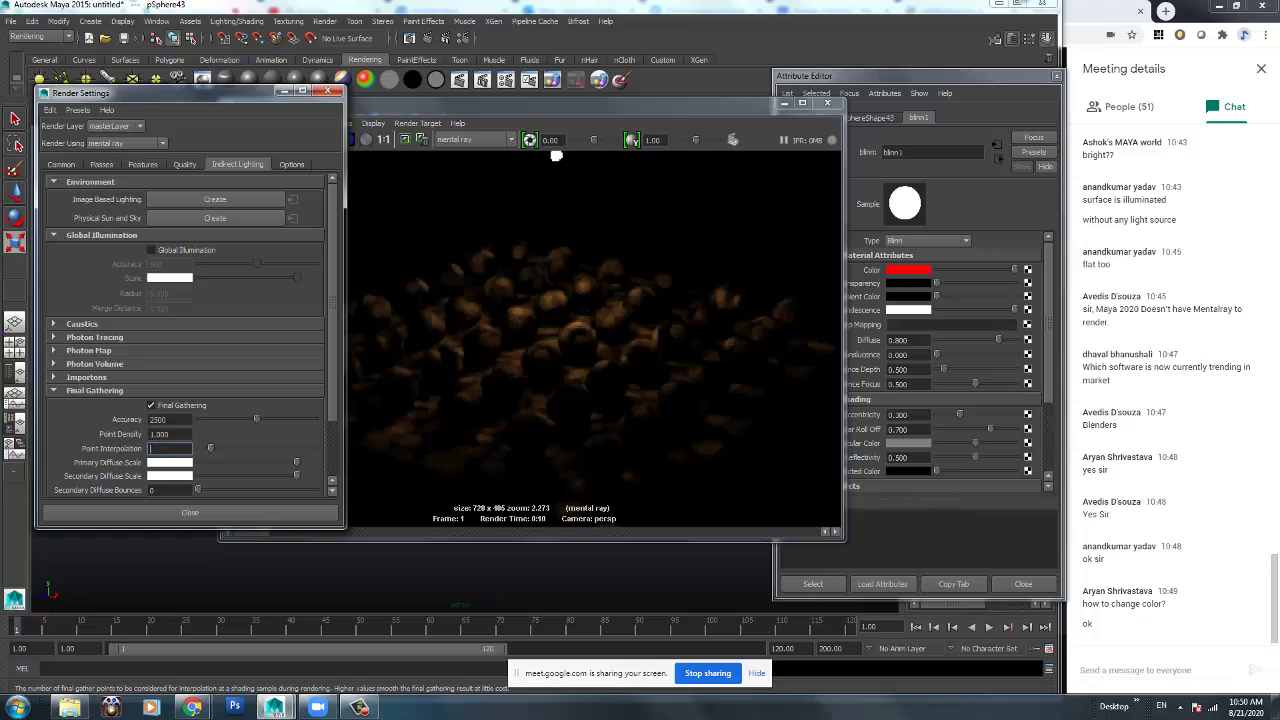
key("Return")
left_click_drag(175, 435, 87, 433)
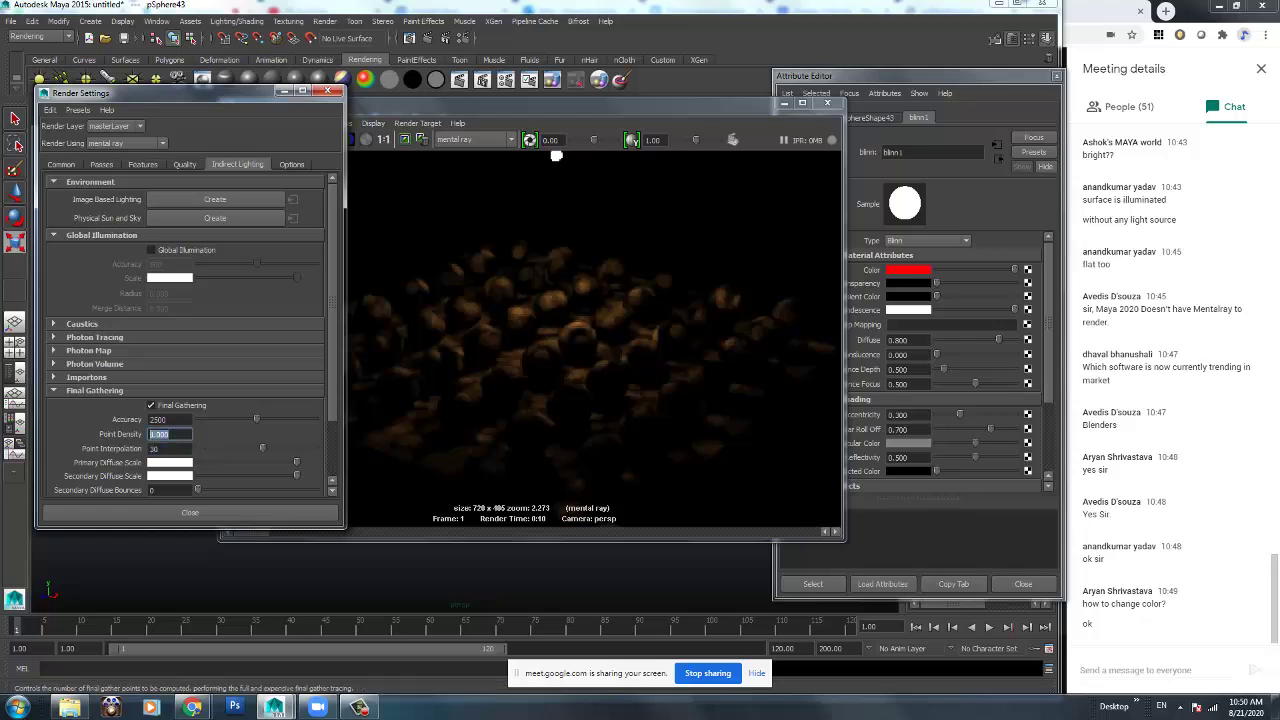
left_click_drag(174, 420, 108, 420)
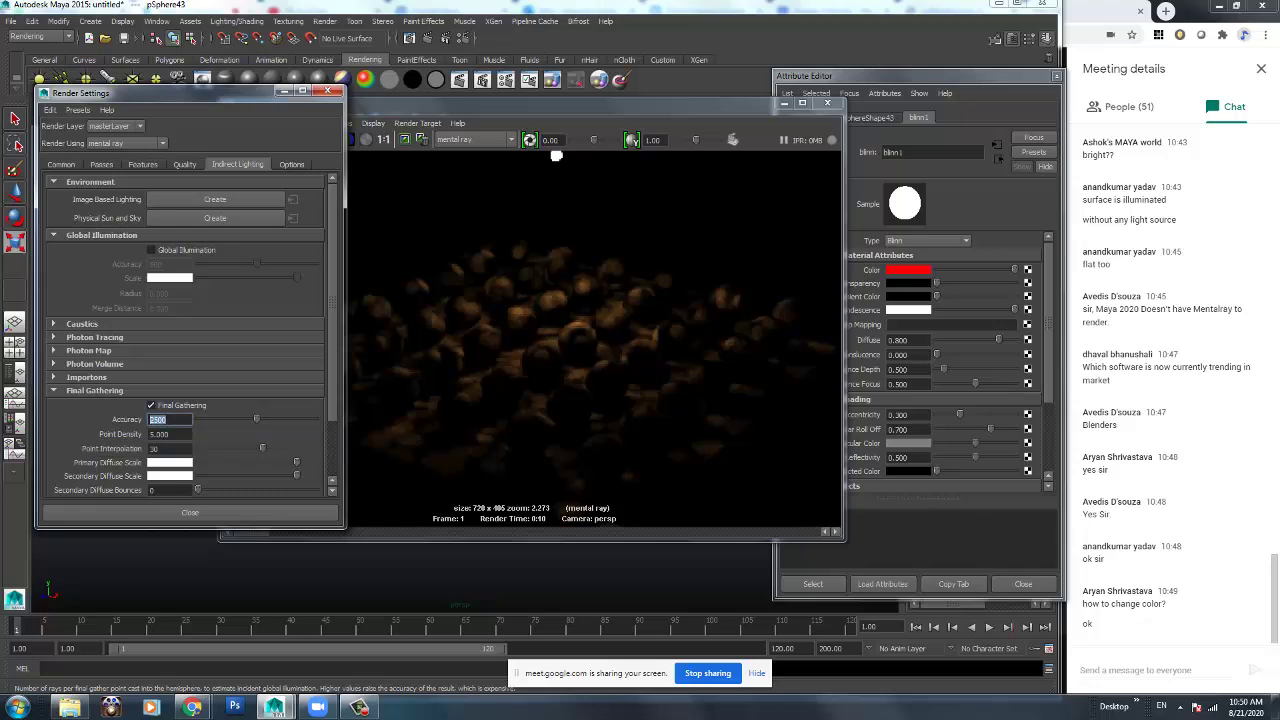
type("1200")
key("Return")
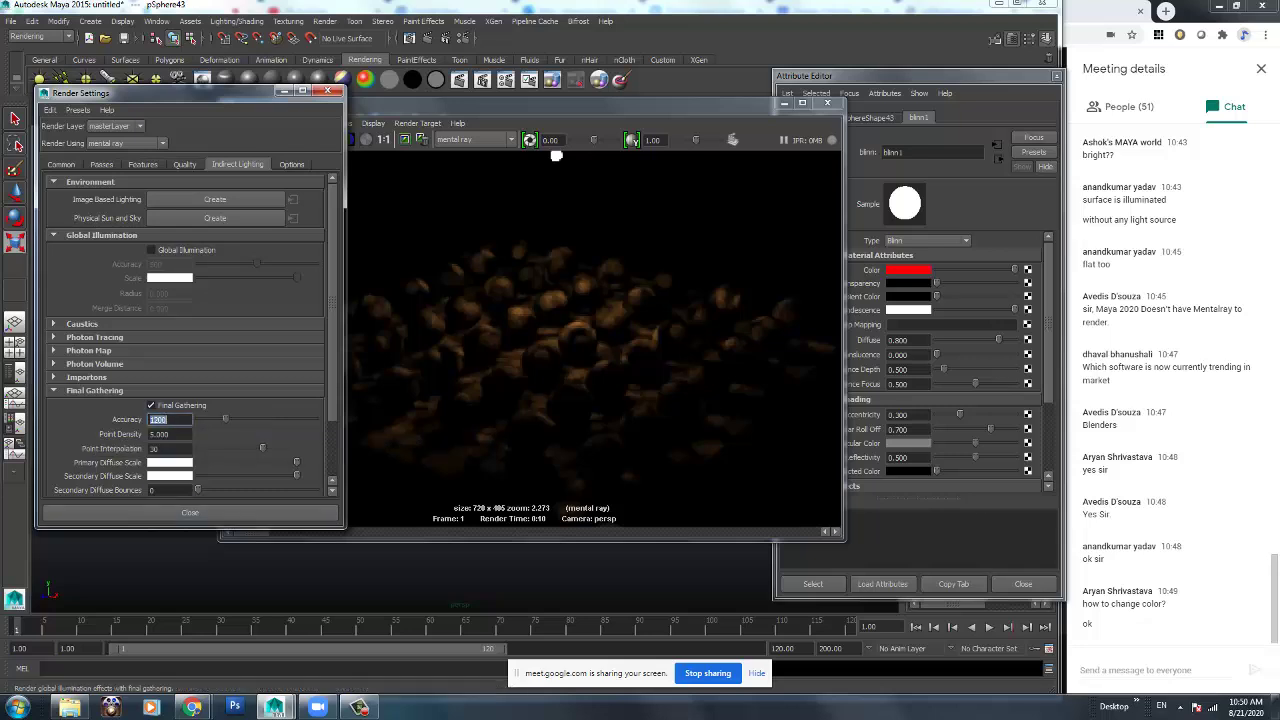
left_click_drag(172, 490, 112, 490)
type("1")
key("Return")
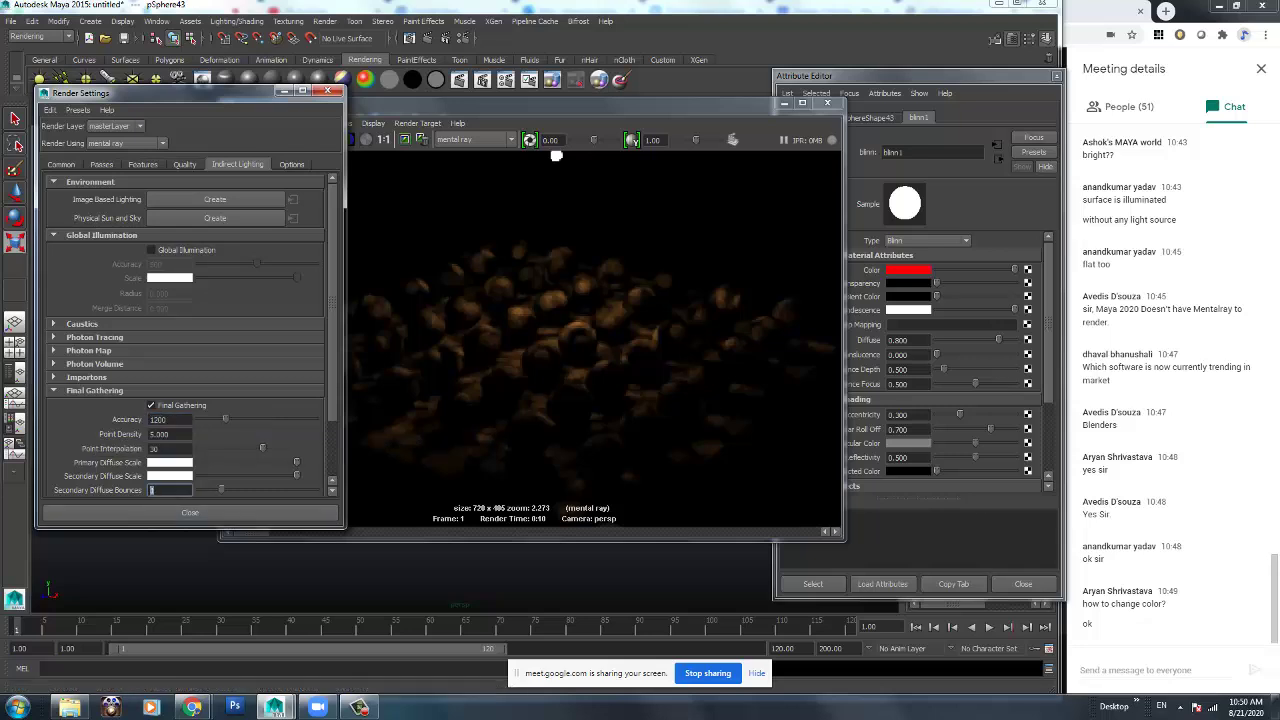
right_click_drag(560, 340, 480, 340, "alt")
left_click(232, 139)
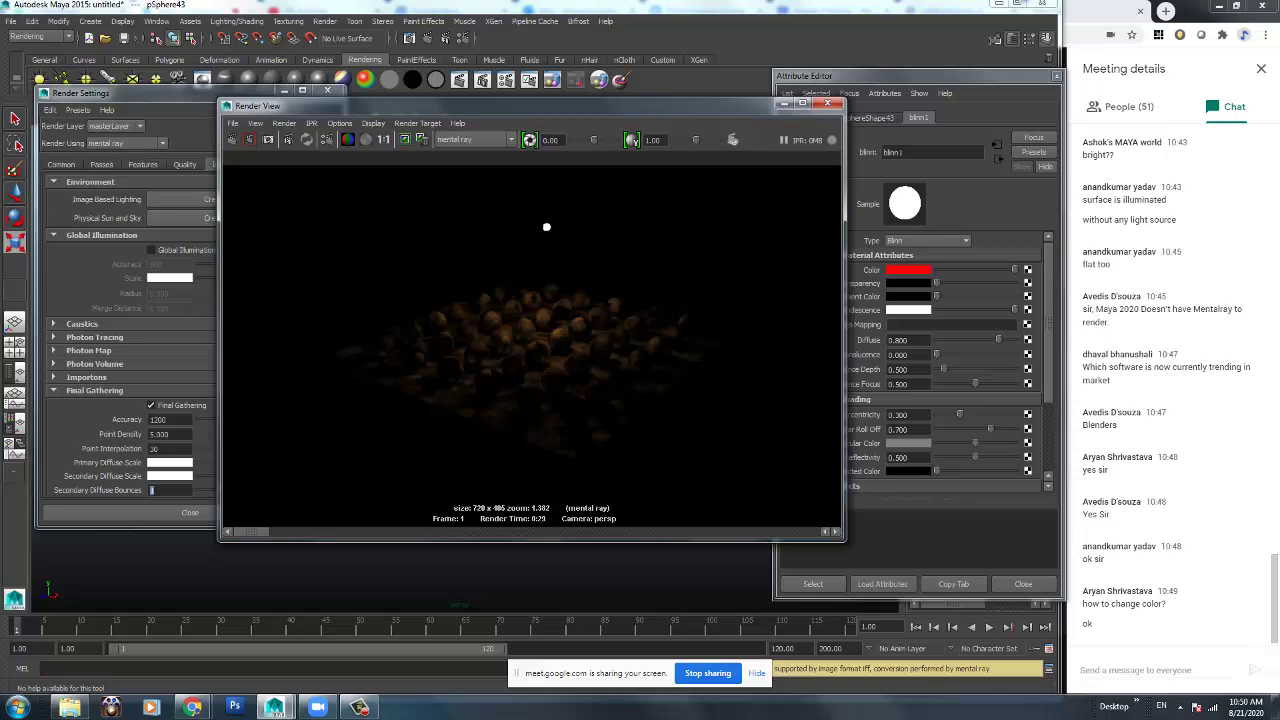
Enlarge the glowing sphere with the Scale tool and re-render.
left_click_drag(500, 105, 492, 337)
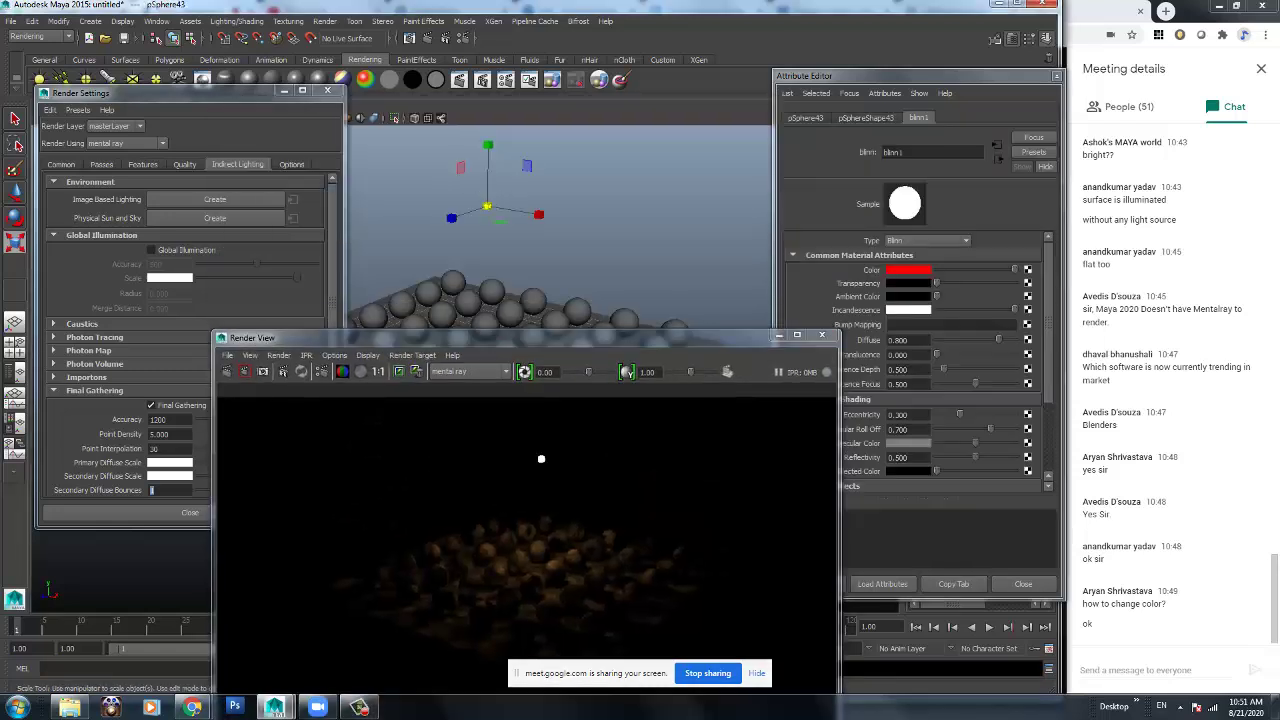
left_click_drag(487, 206, 565, 206)
left_click_drag(530, 338, 544, 157)
left_click(240, 191)
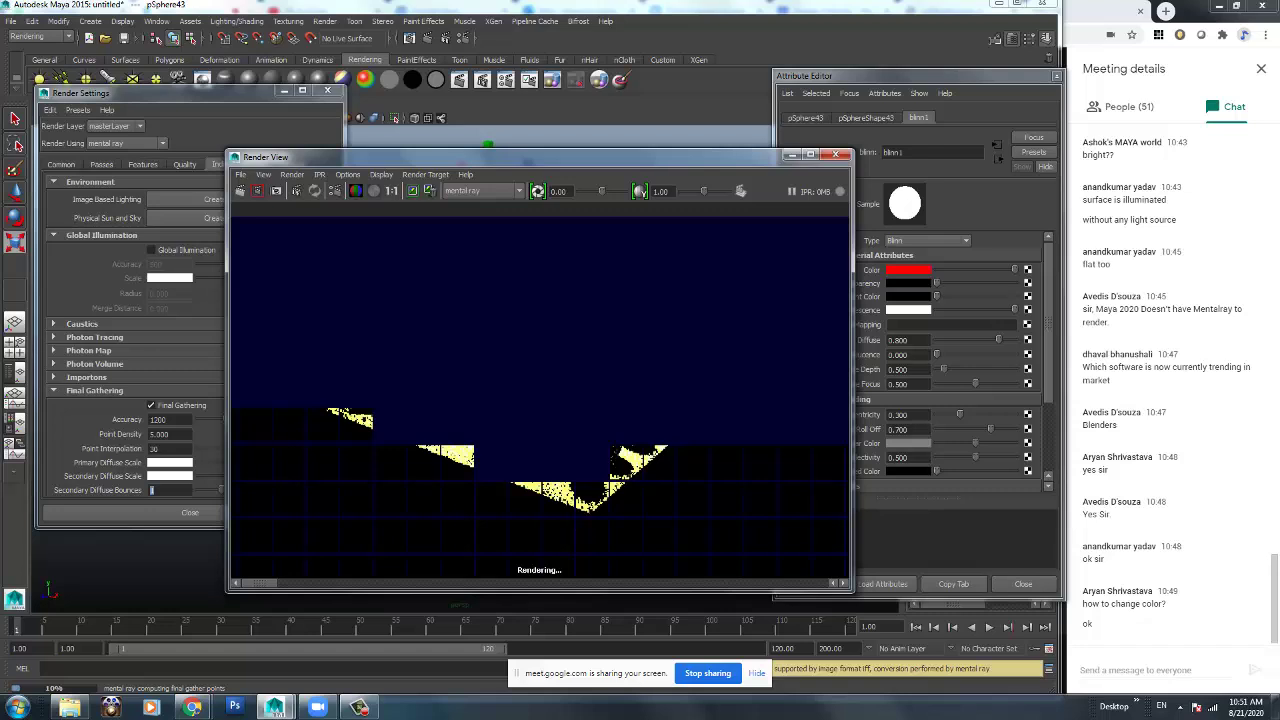
Lower blinn1's color value from 1500 to 50 and redo the render.
left_click(908, 270)
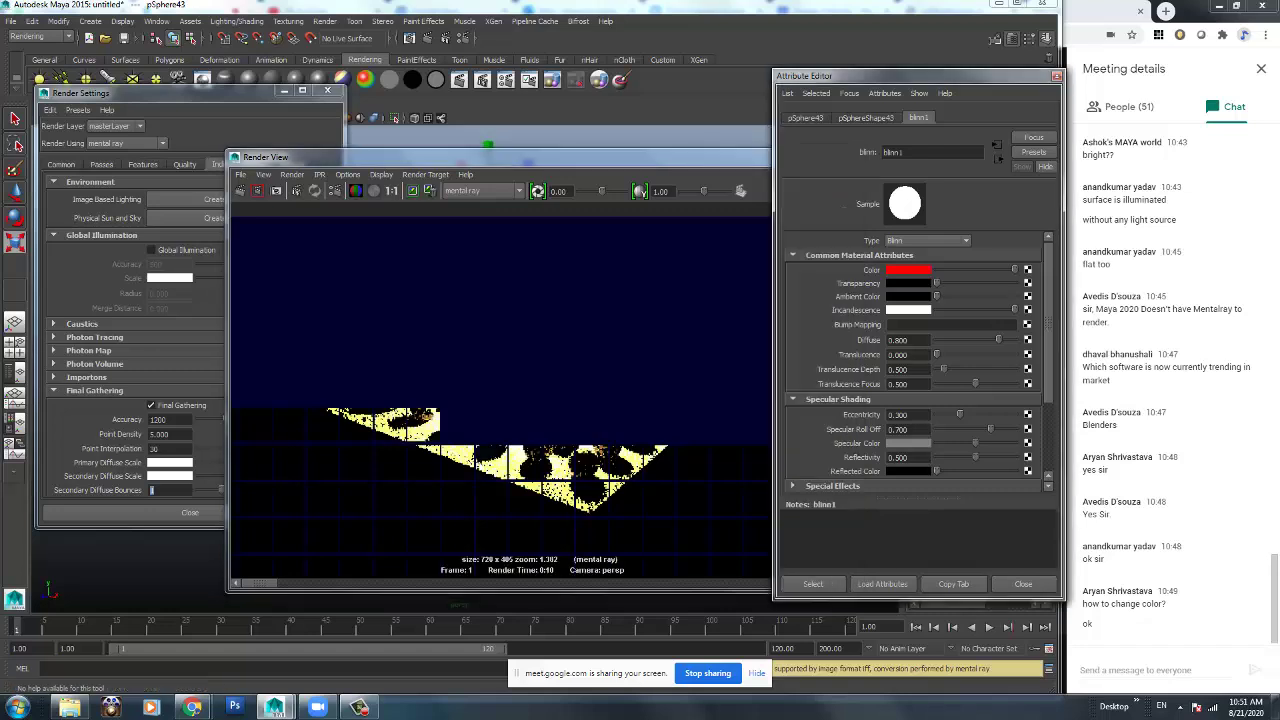
key("Escape")
left_click(908, 270)
type("50")
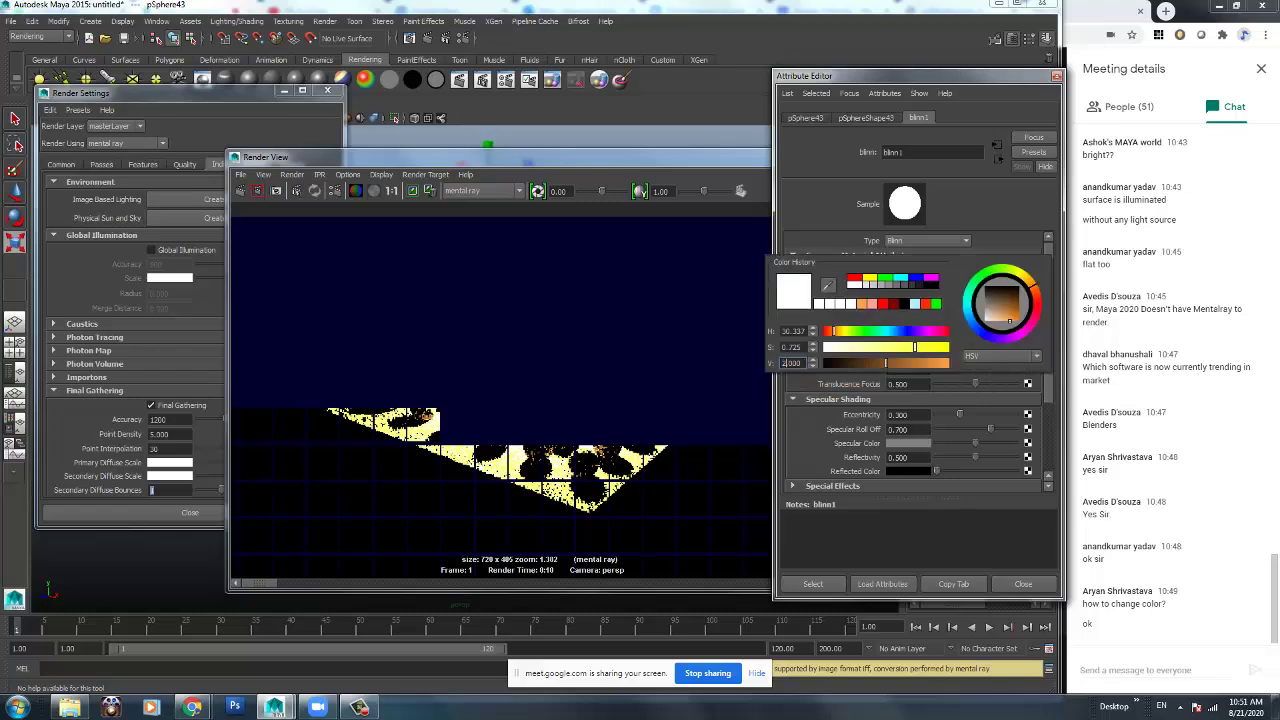
key("Return")
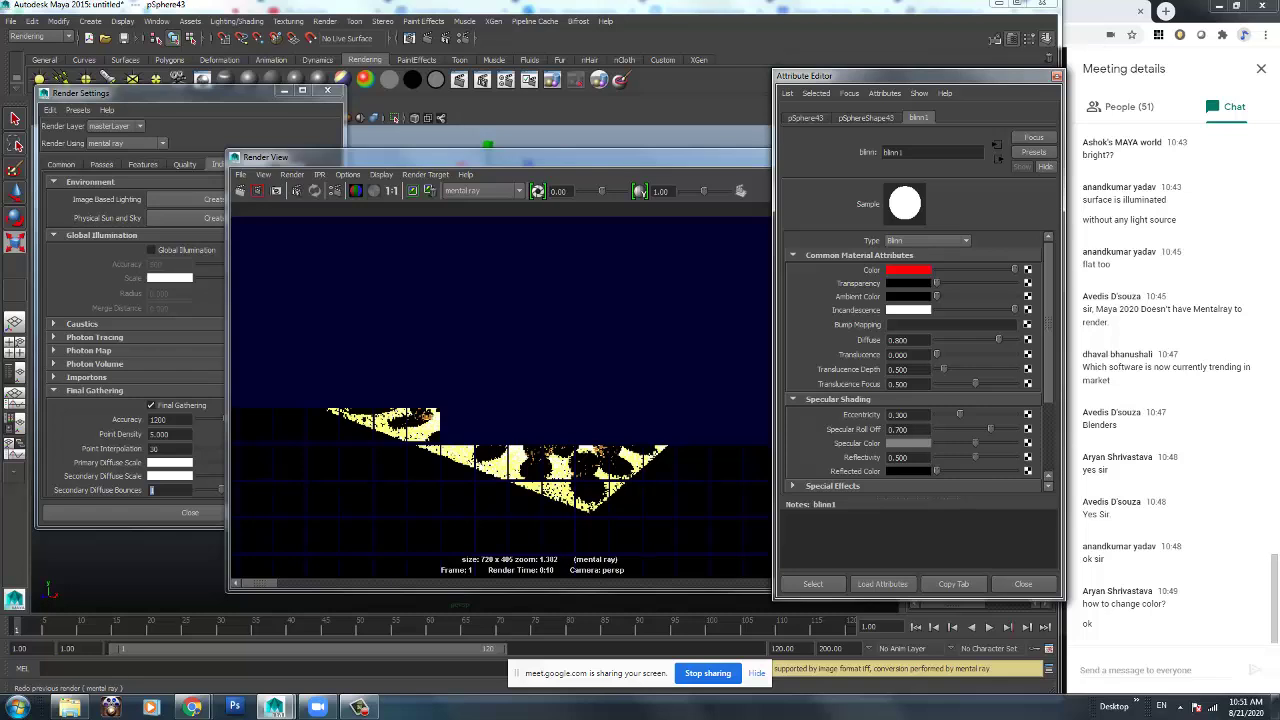
left_click(240, 190)
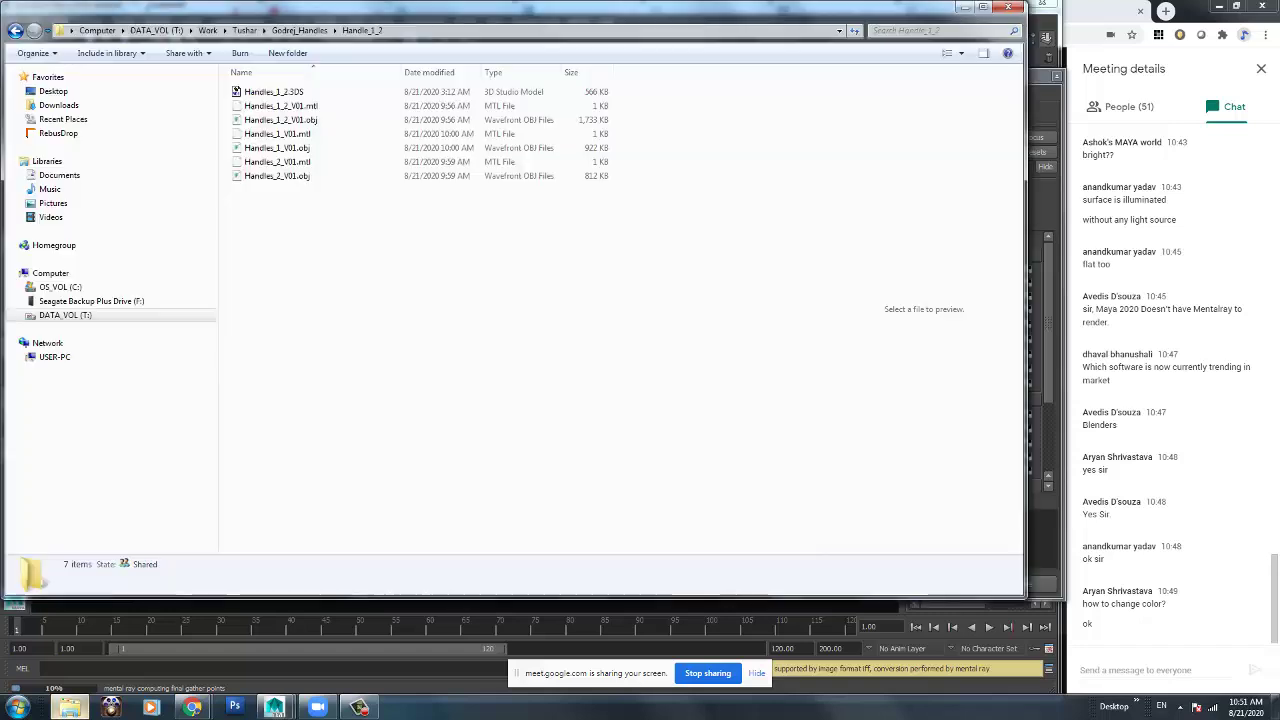
Open Handles_1_2_View_3.jpg from Godrej_Handles > Renders in IrfanView over Maya.
left_click(70, 707)
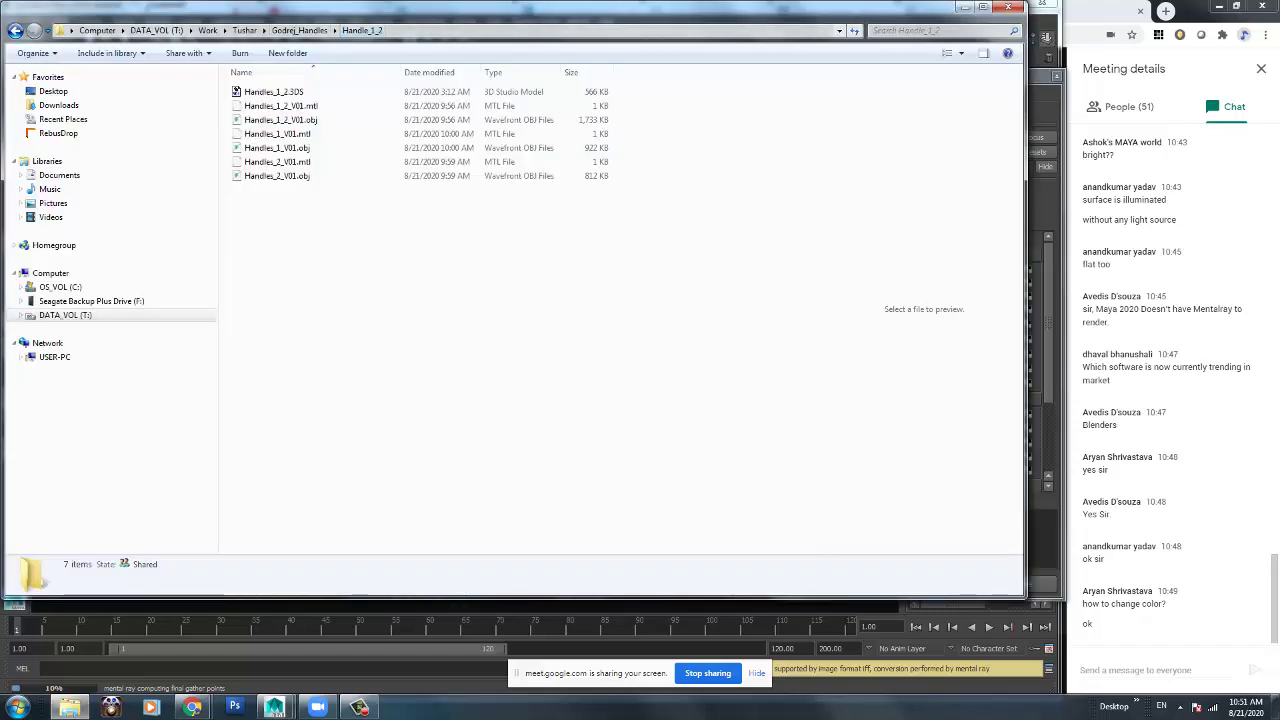
left_click(299, 30)
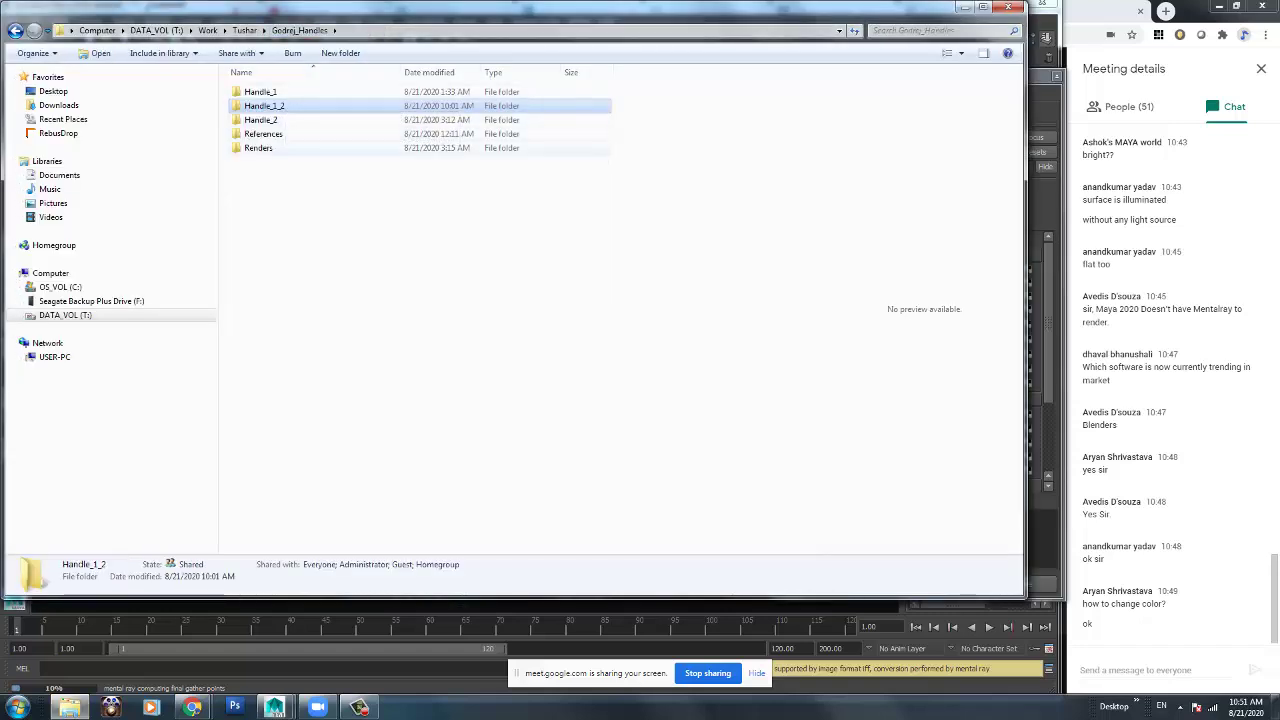
double_click(270, 146)
double_click(410, 95)
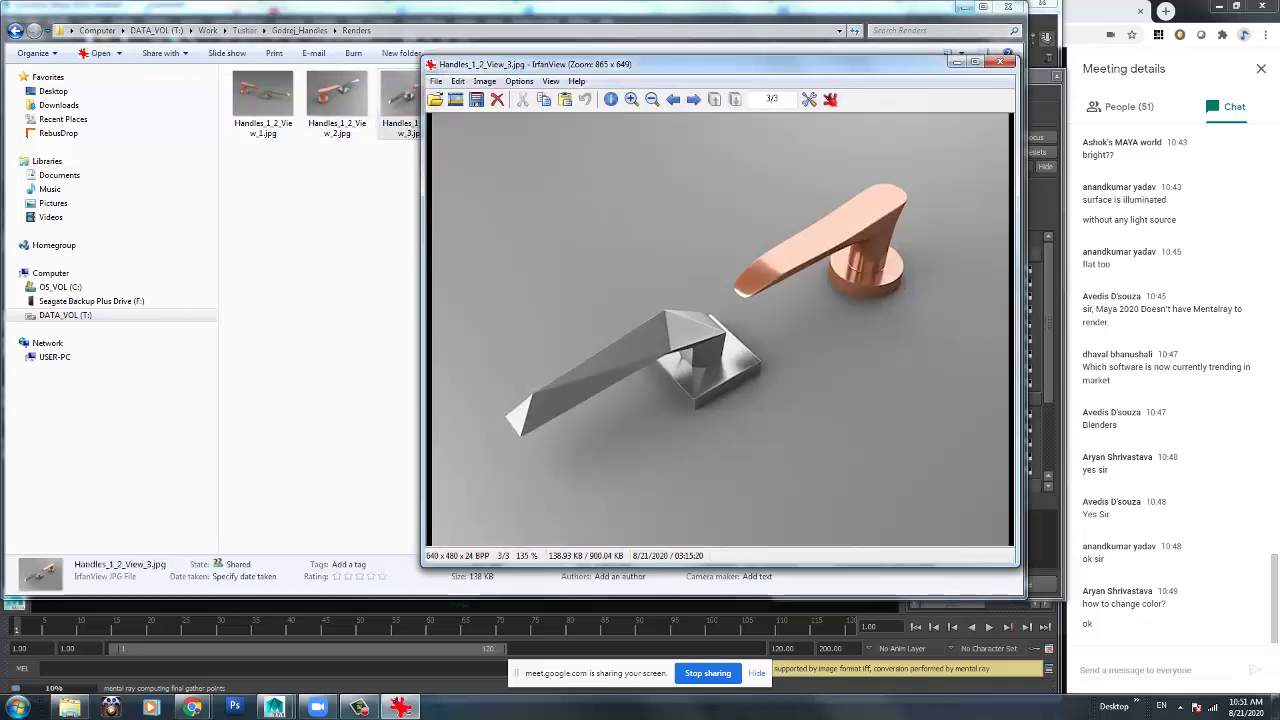
left_click(963, 7)
left_click_drag(700, 63, 587, 57)
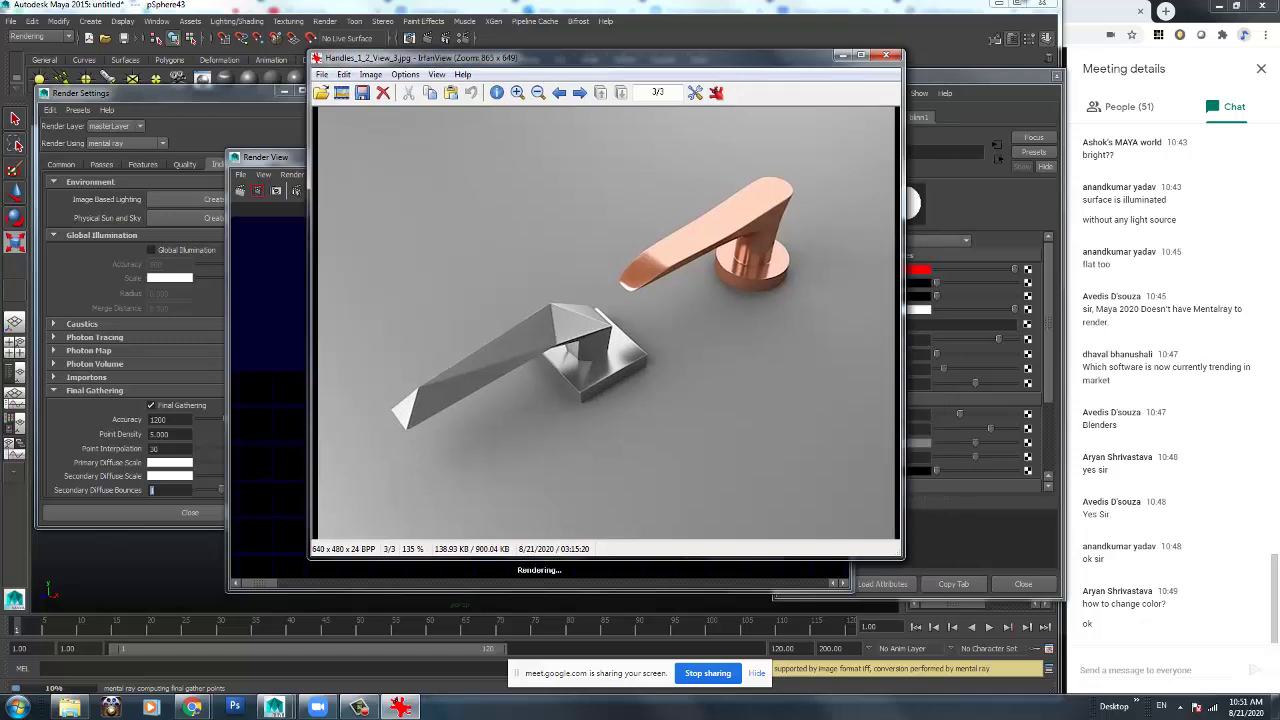
Browse back and forth through the render images in IrfanView.
key("Left")
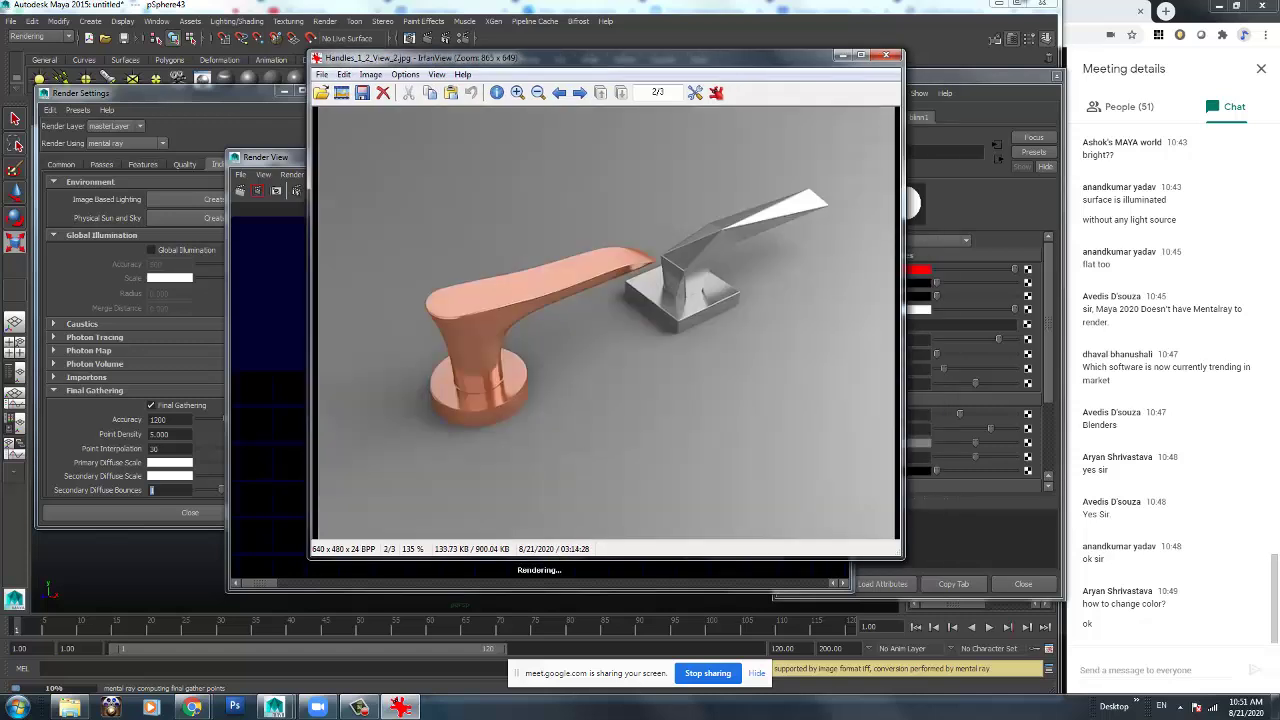
key("Left")
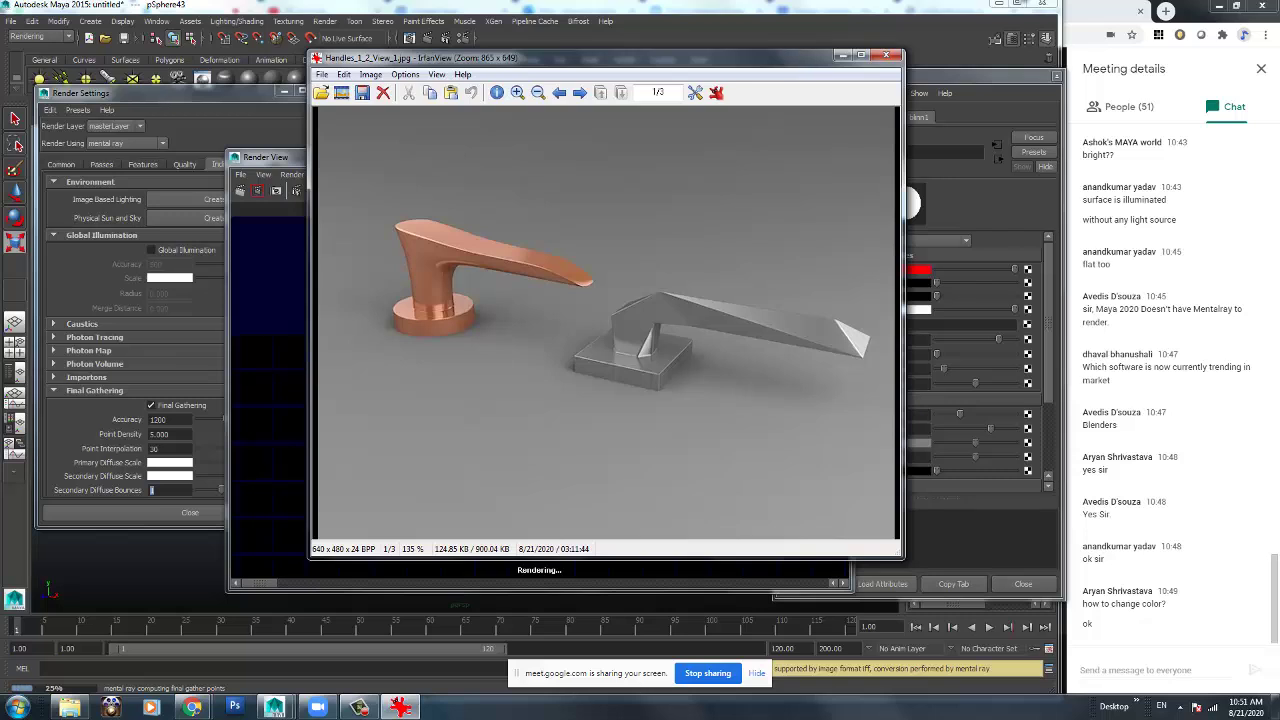
key("Right")
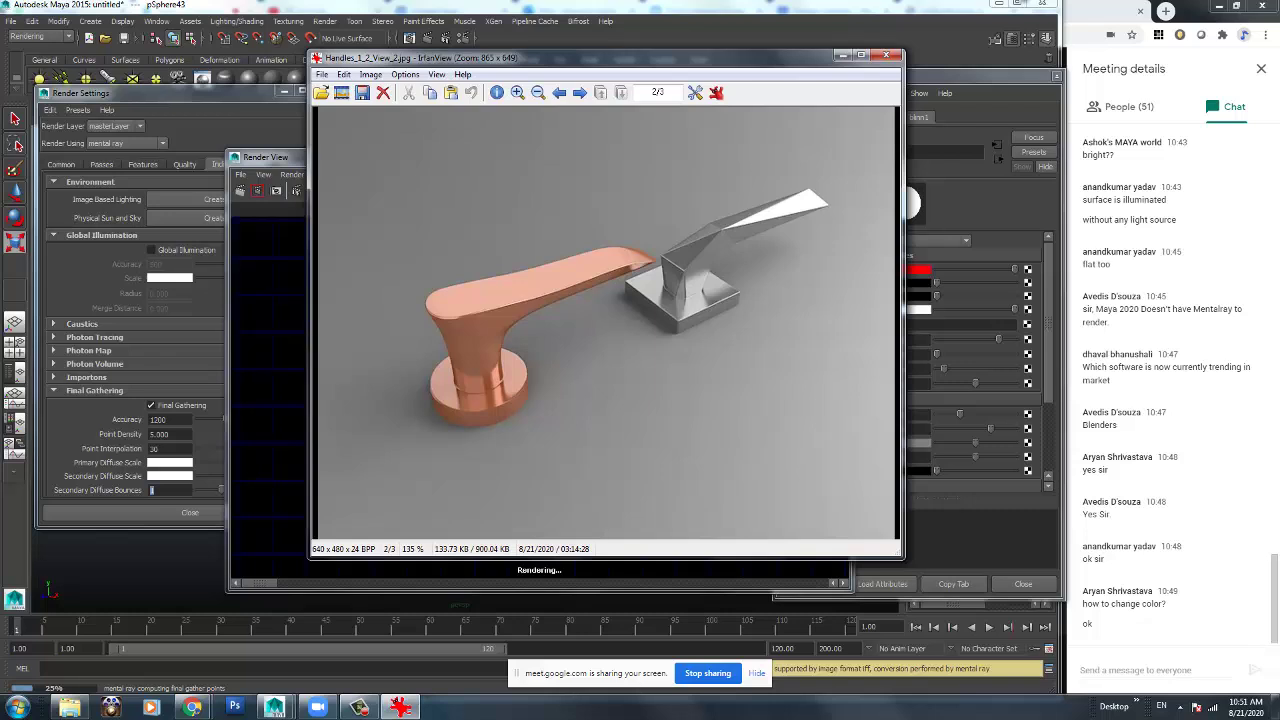
key("Right")
key("Right")
key("Escape")
key("Left")
key("Right")
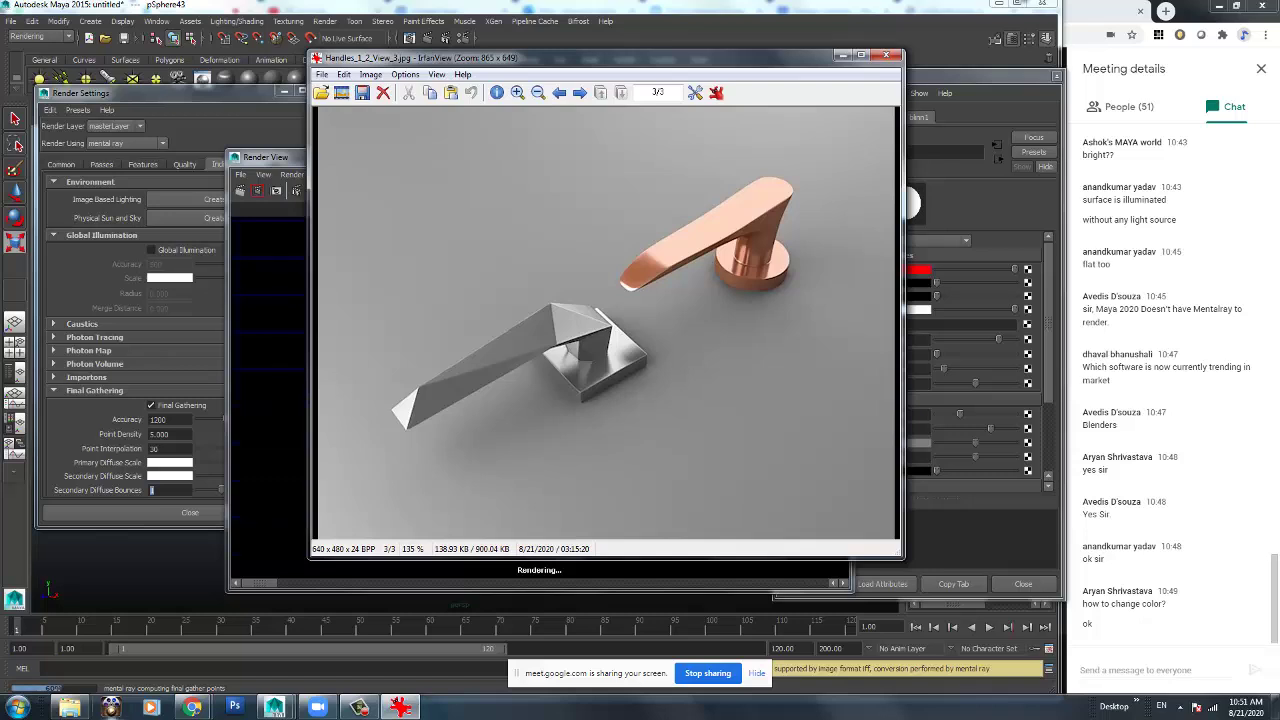
Look into the Handle_1 folder and its References subfolder in Explorer.
key("alt+Tab")
left_click(299, 31)
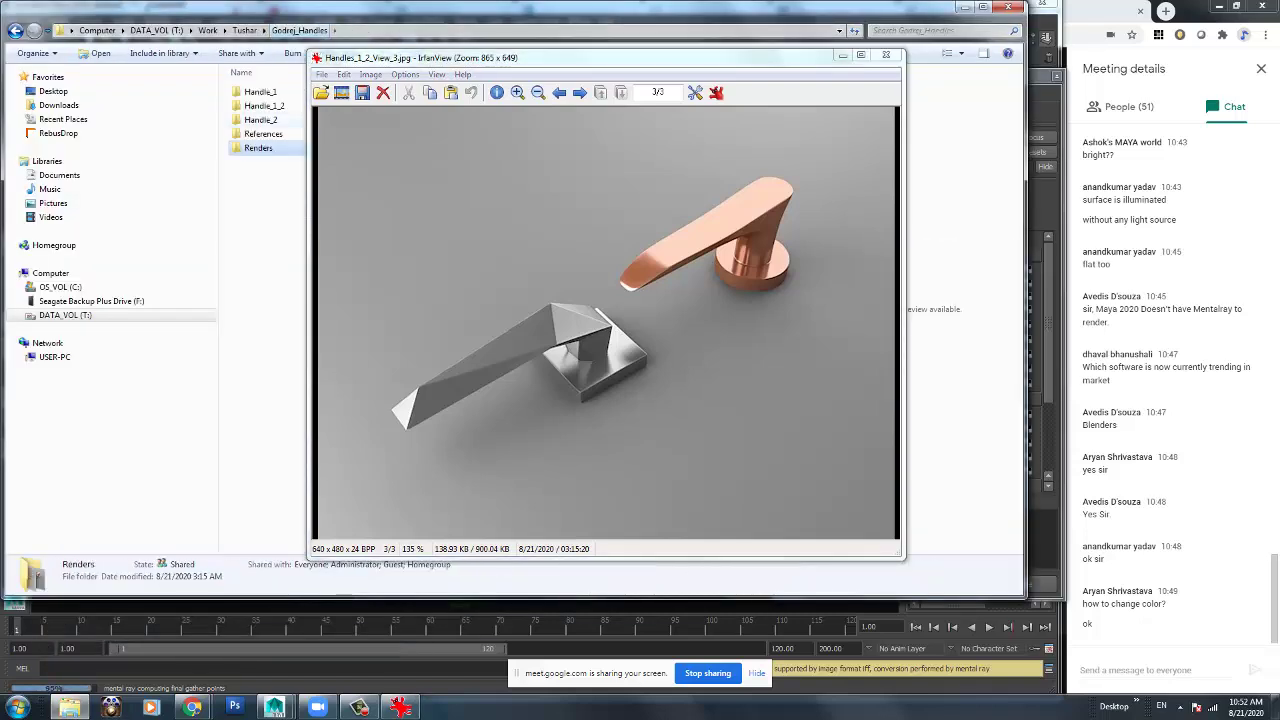
double_click(258, 92)
double_click(263, 120)
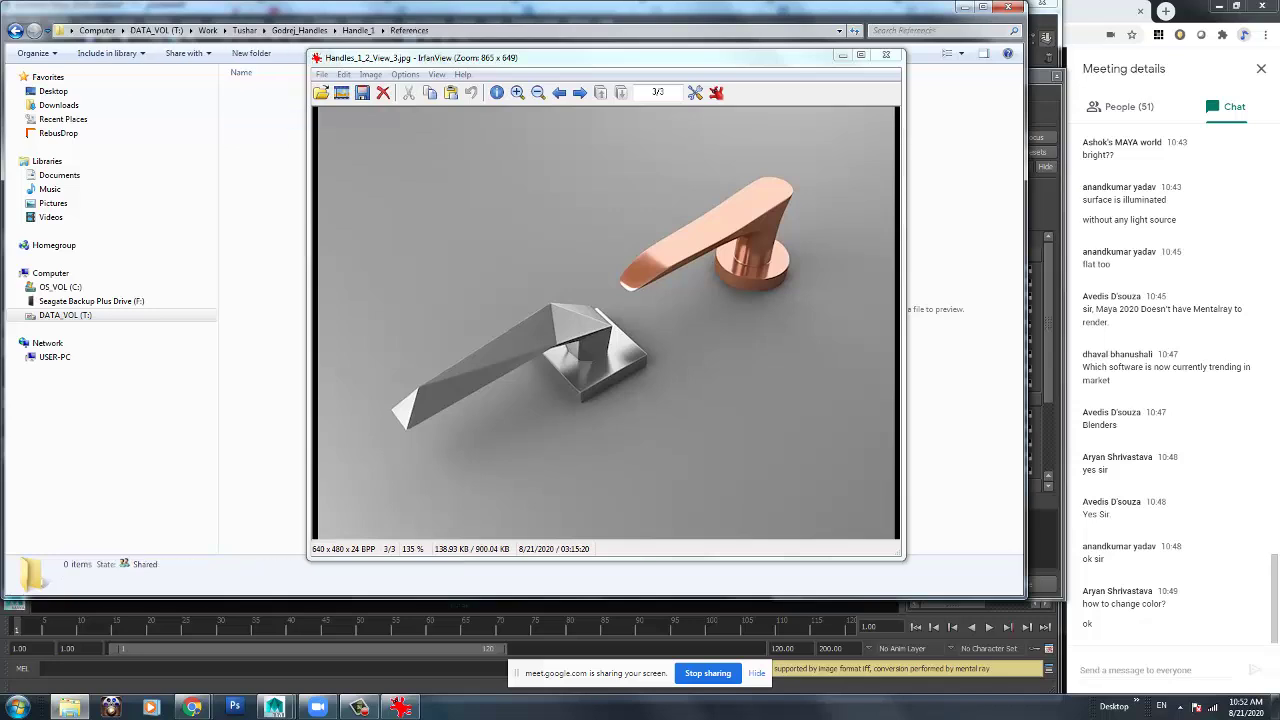
left_click_drag(600, 57, 518, 182)
left_click(15, 30)
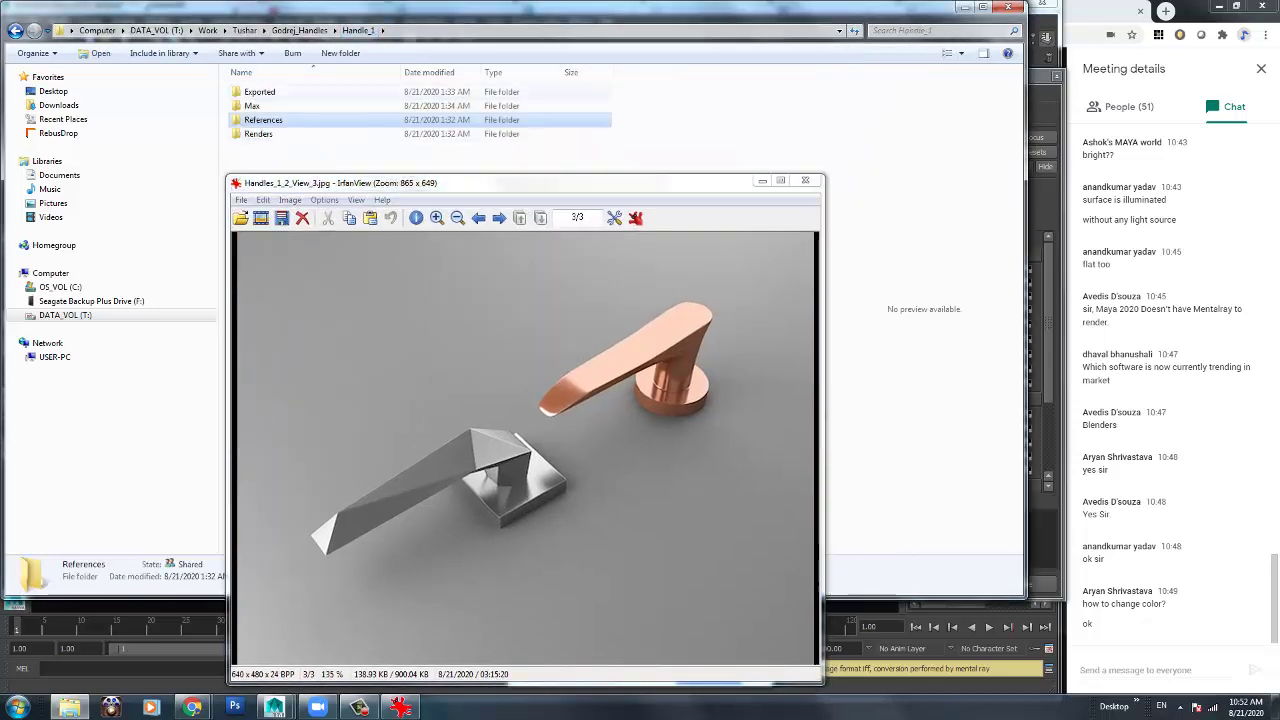
Browse the other handle folders, including Handle_2, then return to Maya.
key("BackSpace")
key("Down")
key("Return")
key("BackSpace")
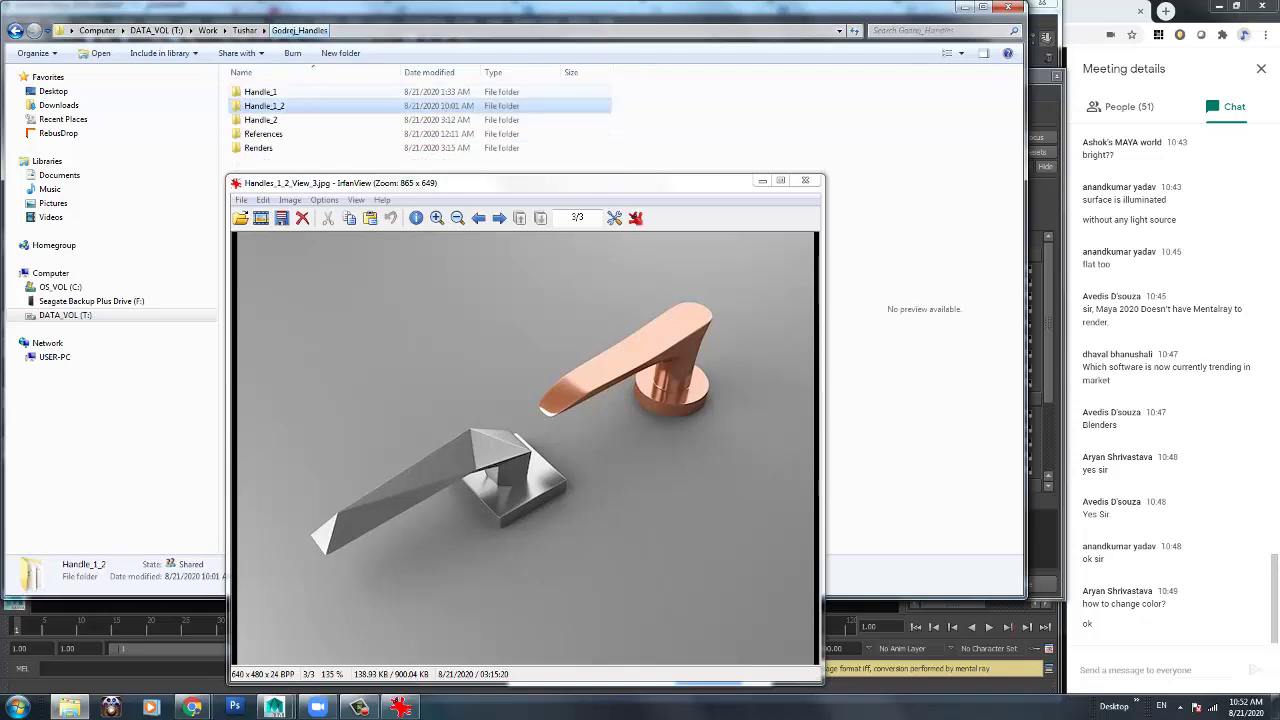
key("Down")
key("Return")
key("Down")
key("Return")
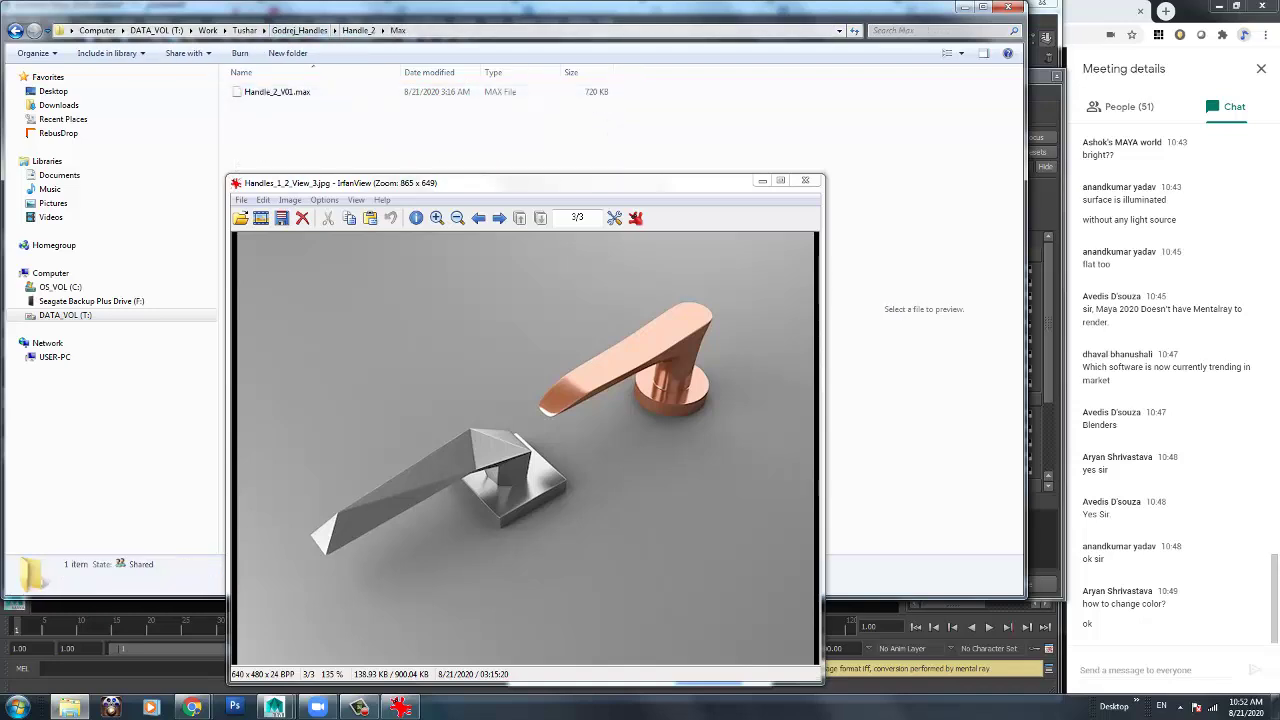
key("BackSpace")
key("BackSpace")
key("alt+Tab")
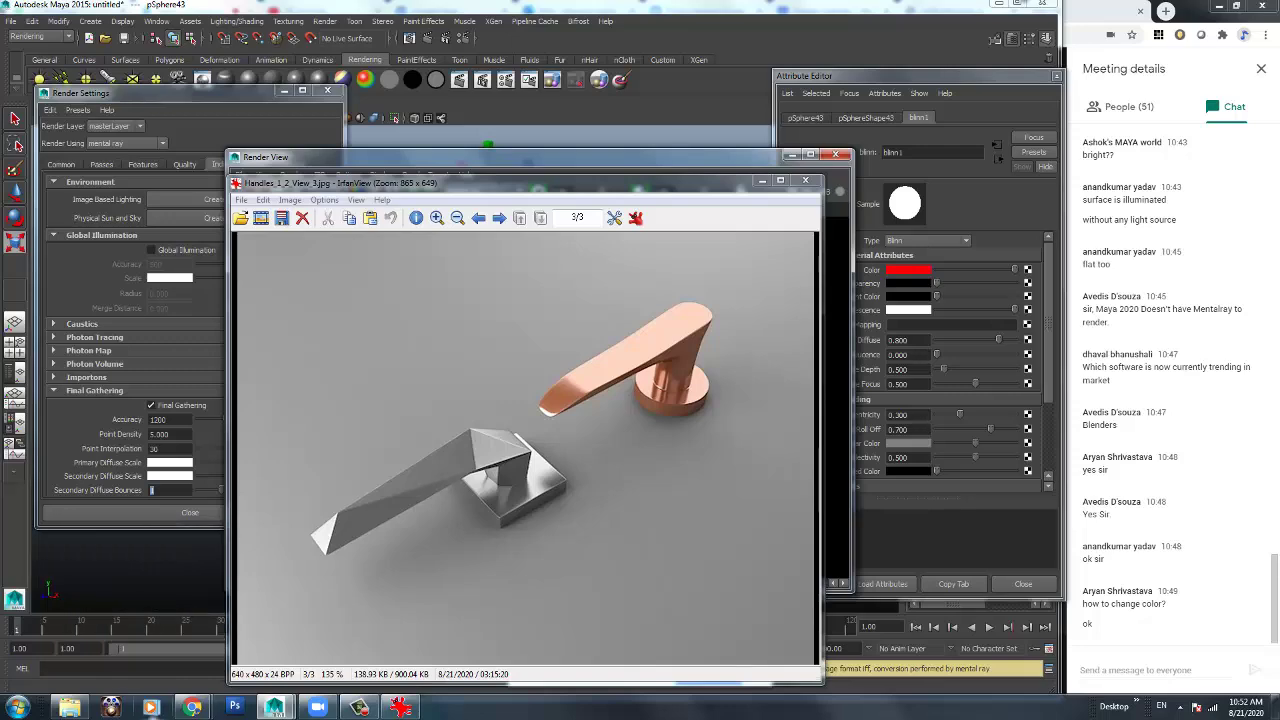
In WhatsApp Web, open the contact's chat and scroll up to the handle photos.
left_click(192, 707)
left_click(115, 642)
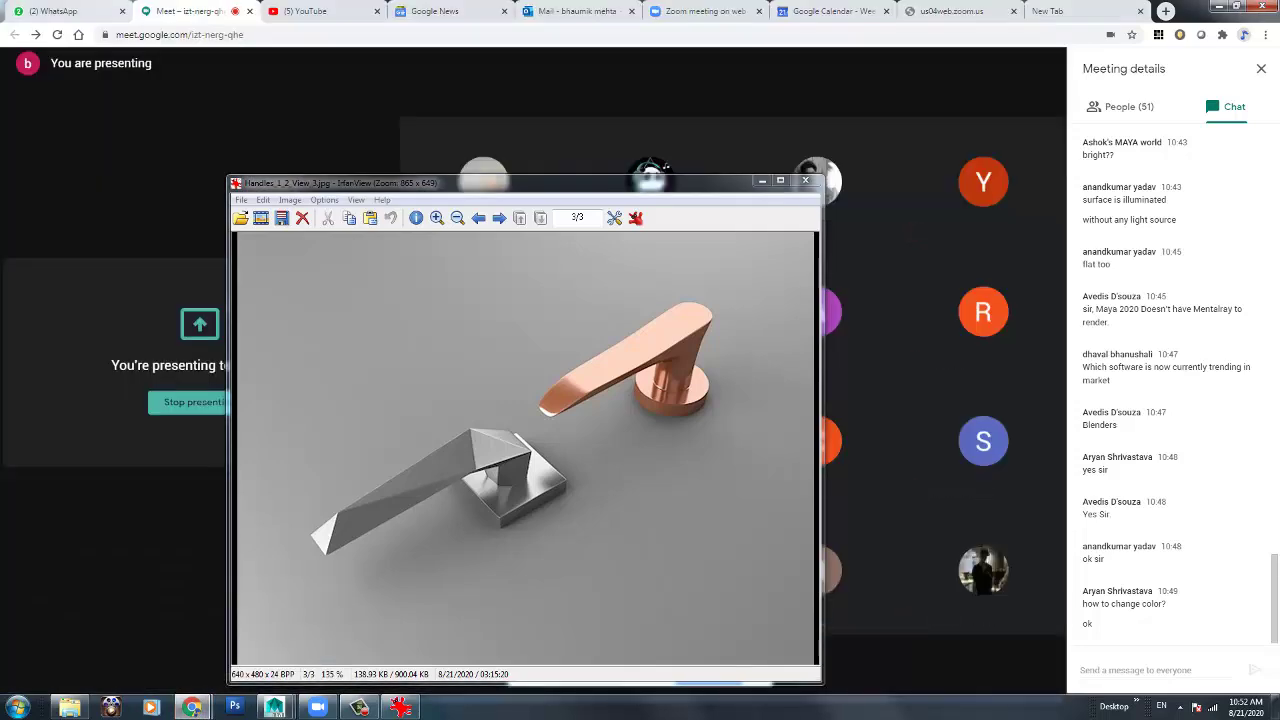
left_click(62, 11)
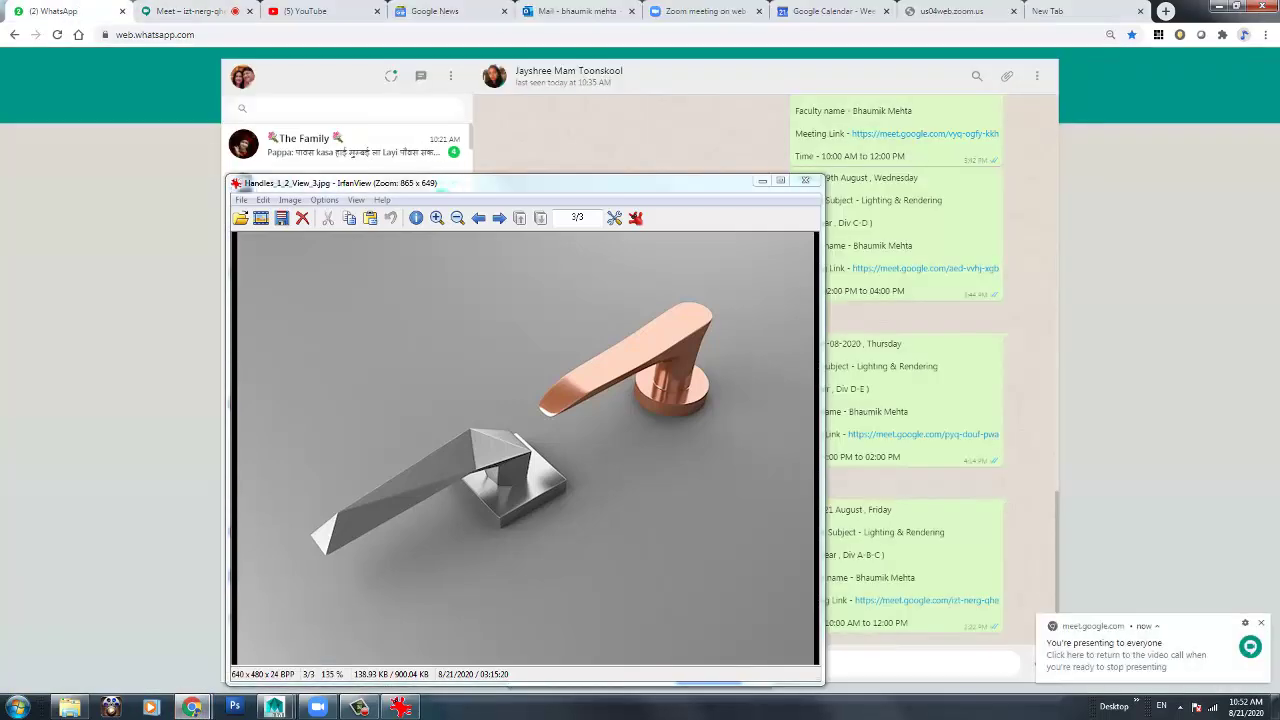
left_click_drag(340, 183, 220, 153)
left_click(320, 230)
scroll(900, 400, "up", 5)
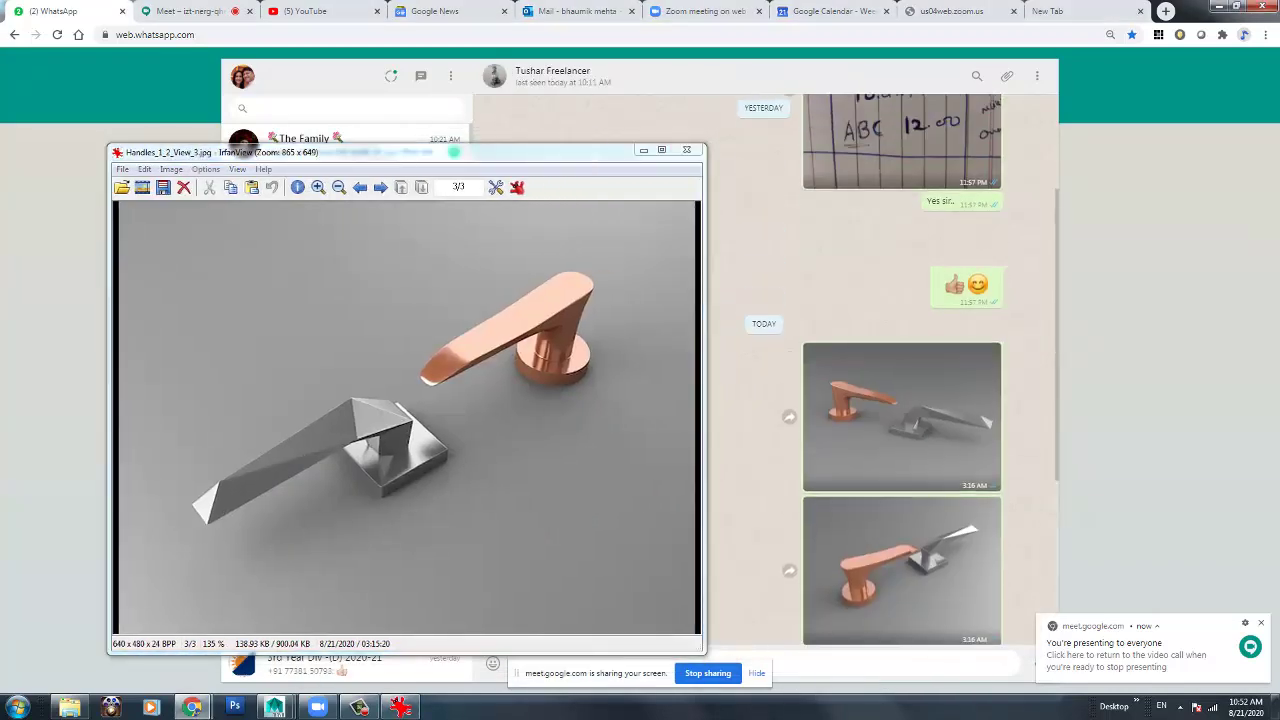
scroll(900, 400, "up", 5)
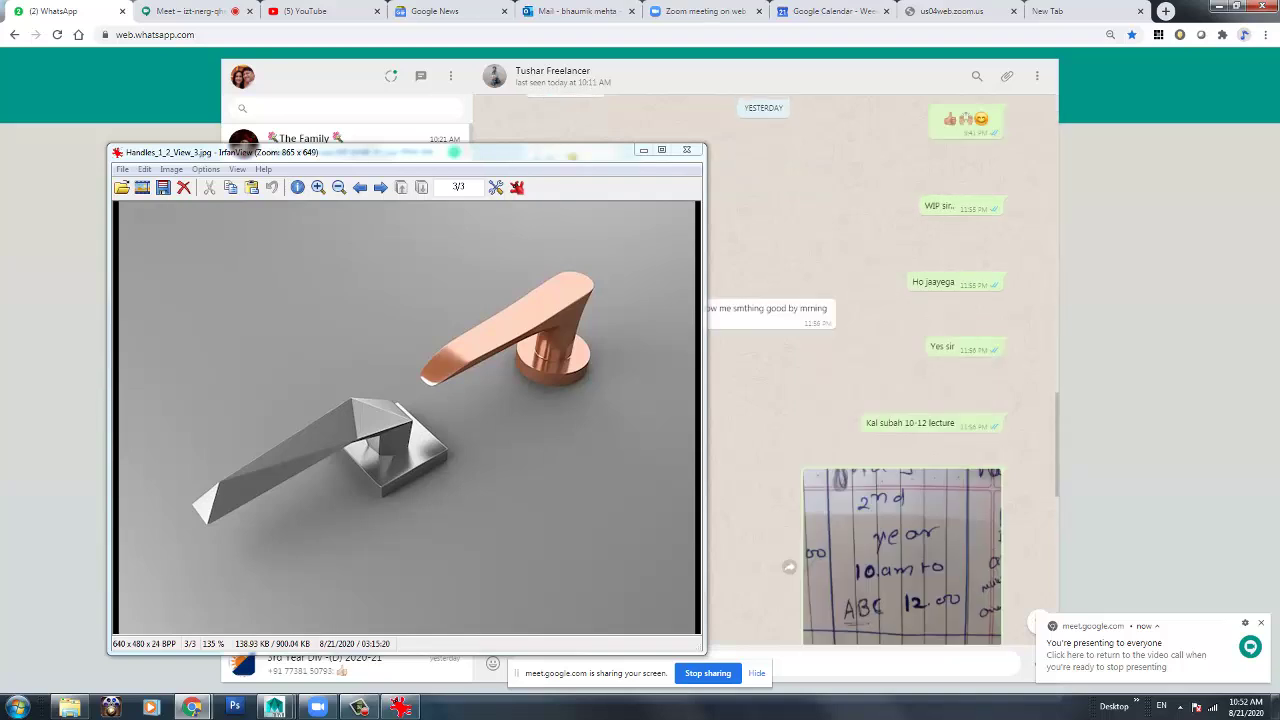
scroll(900, 400, "up", 5)
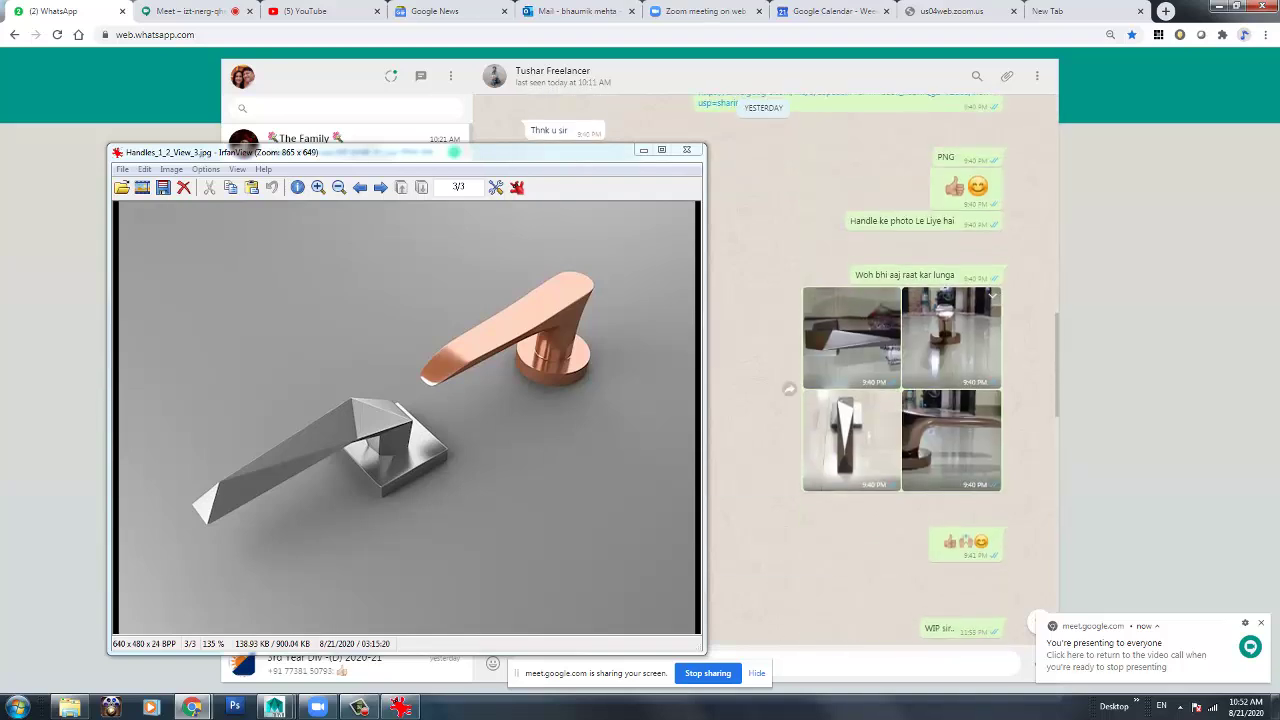
Open the first handle photo full size and download it.
left_click(851, 337)
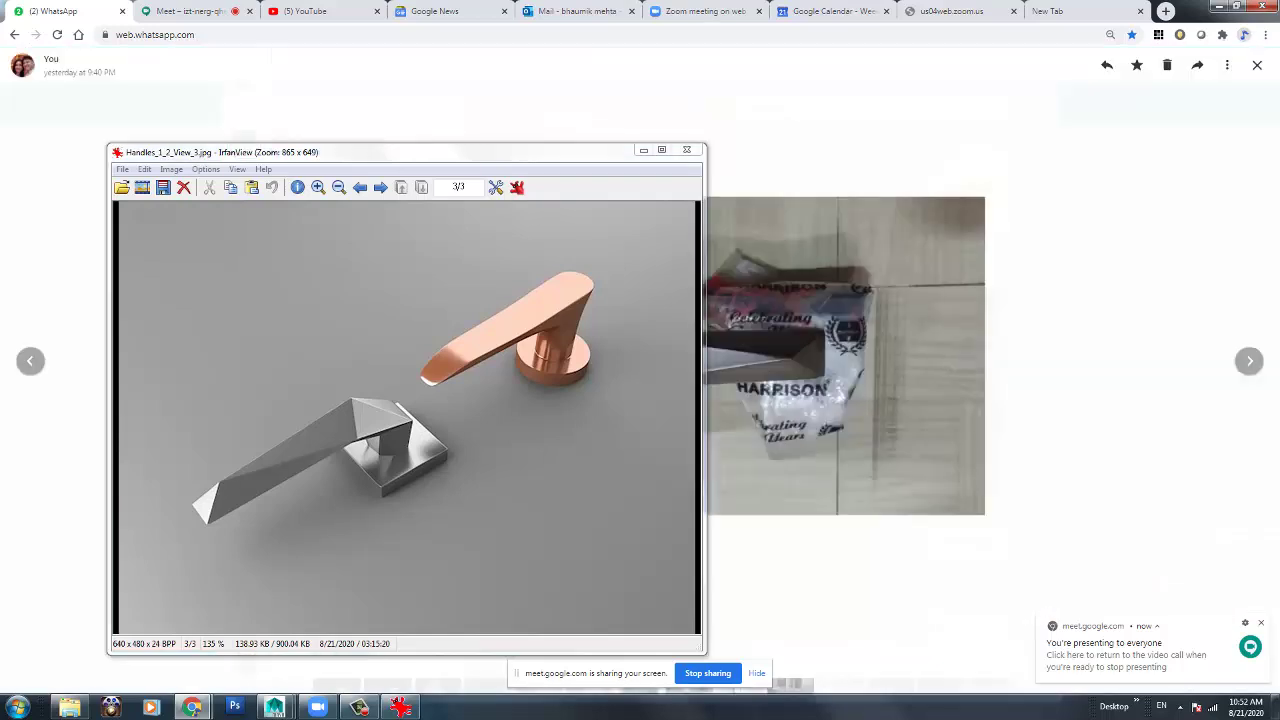
left_click_drag(400, 152, 158, 142)
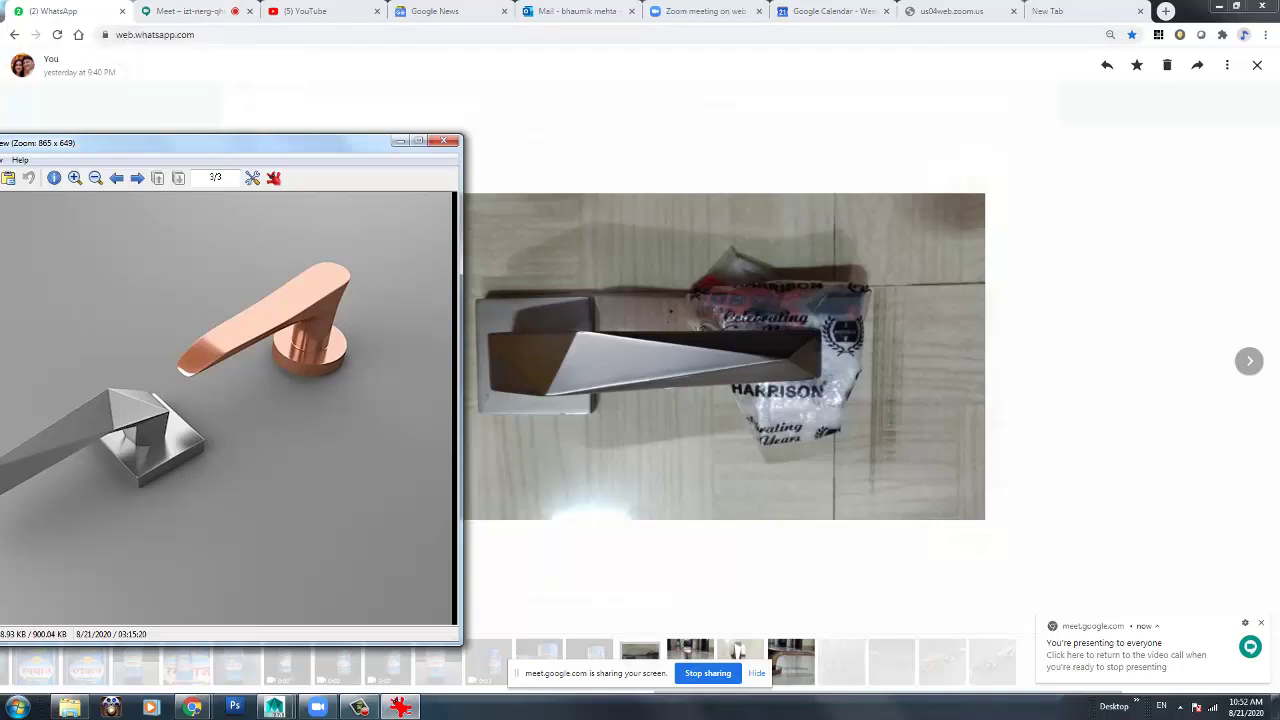
left_click(1227, 64)
left_click(1165, 143)
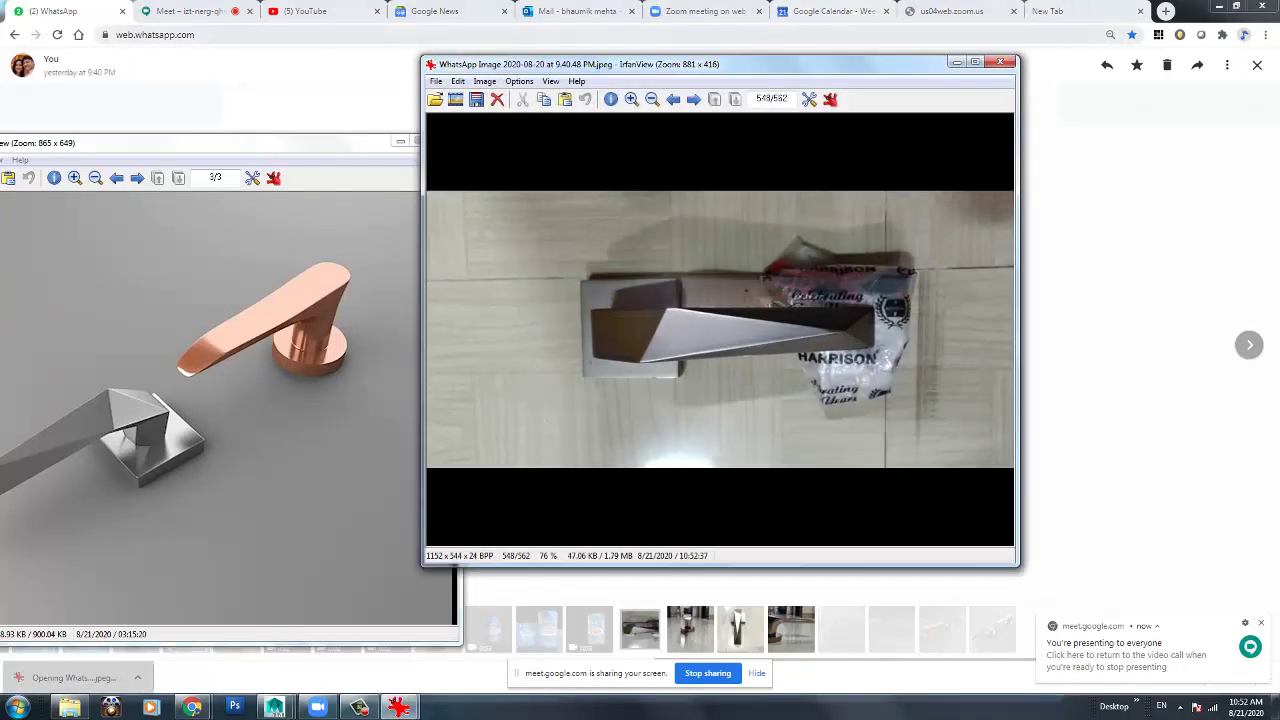
Arrange the downloaded photo beside the render and return to the Meet tab.
left_click_drag(720, 64, 752, 132)
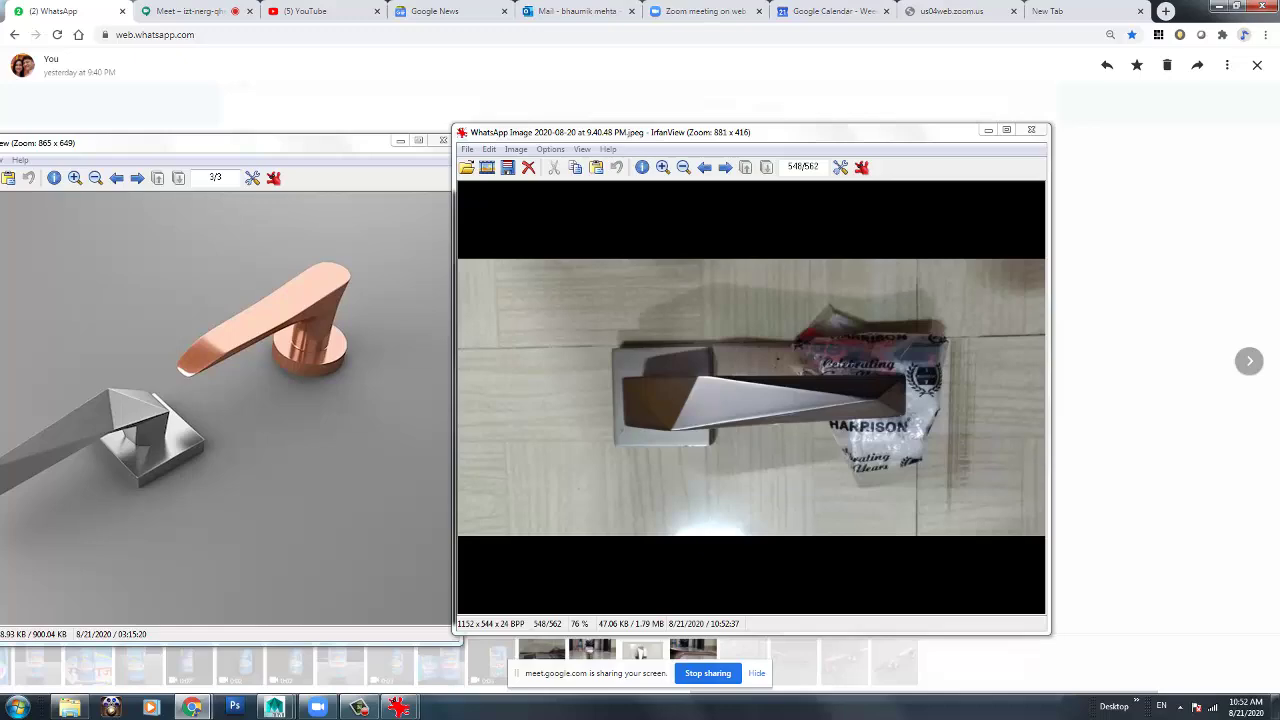
left_click_drag(780, 132, 815, 119)
left_click(1249, 361)
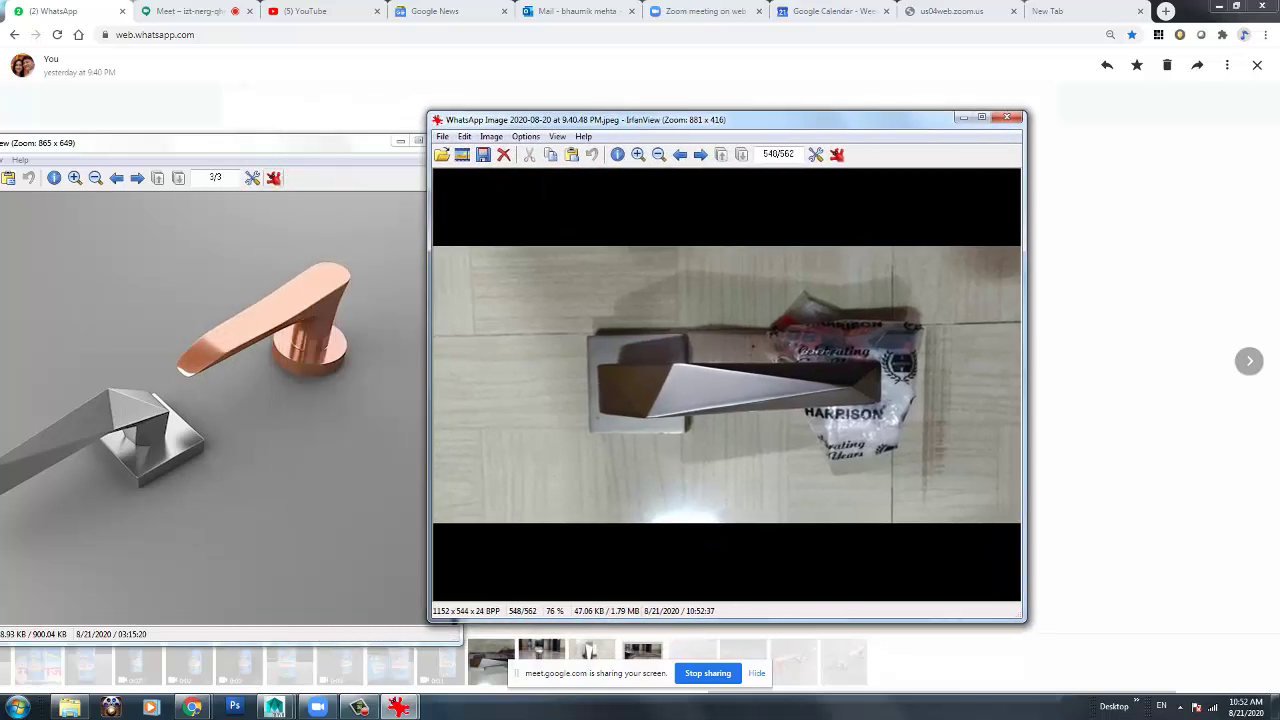
left_click_drag(250, 143, 334, 131)
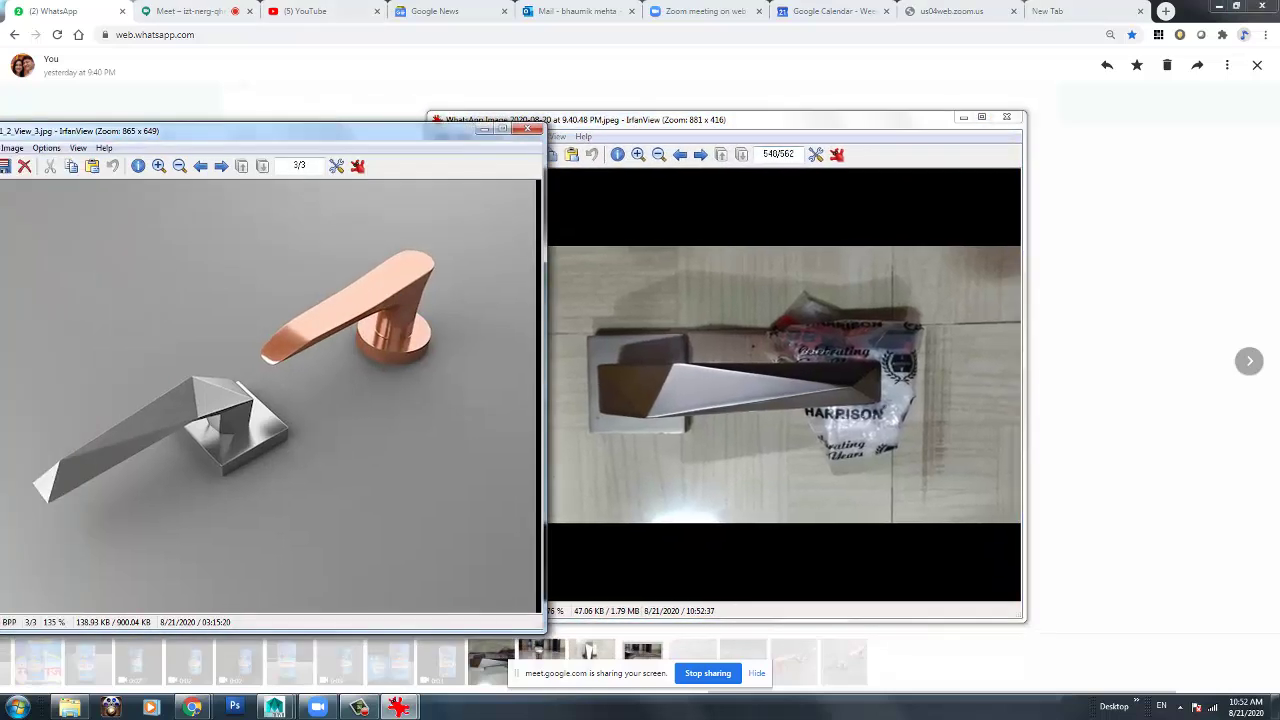
left_click(185, 11)
left_click_drag(840, 119, 715, 69)
left_click(1261, 623)
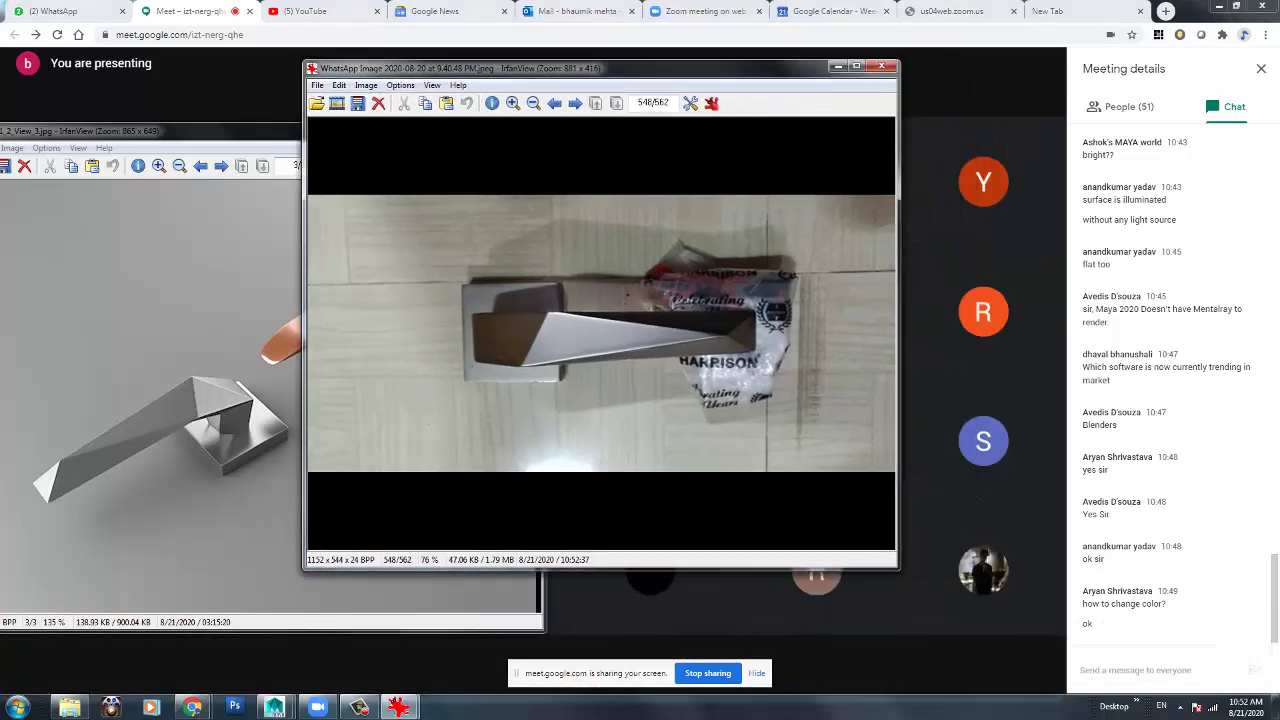
Close the downloaded photo and rendered handles IrfanView windows and bring Maya back.
left_click_drag(230, 131, 241, 50)
left_click_drag(690, 68, 822, 55)
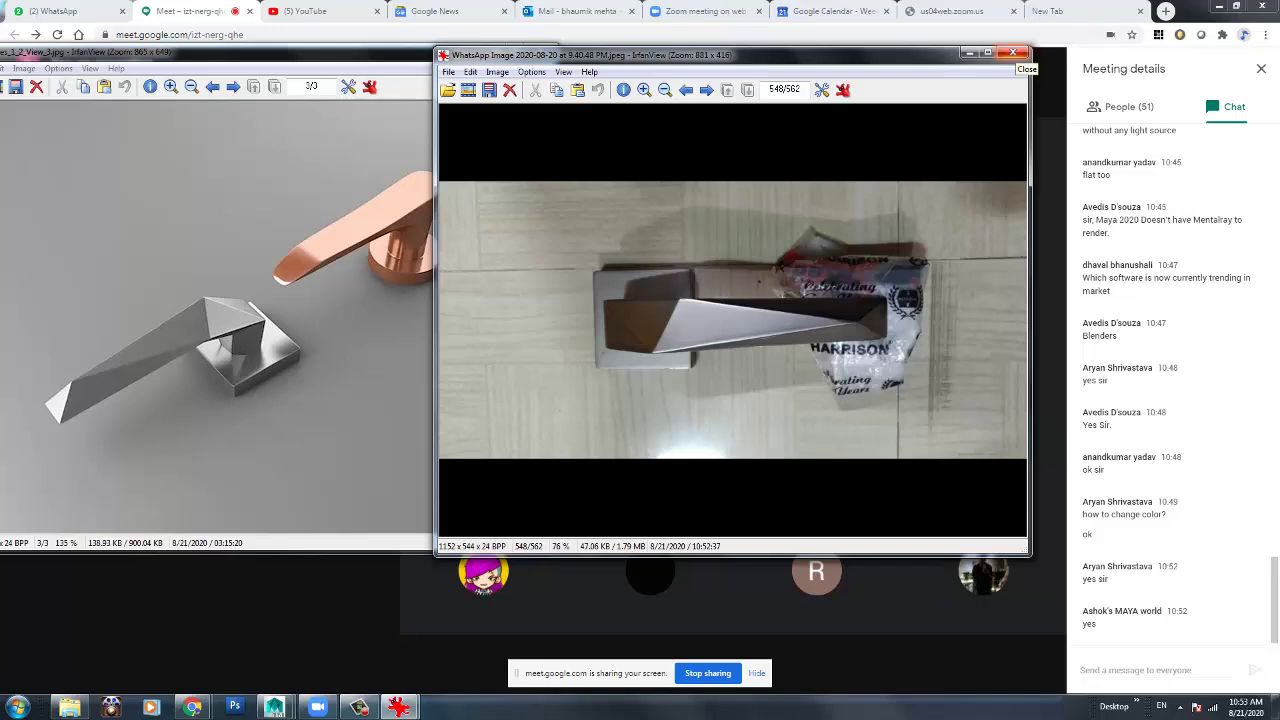
left_click(1013, 52)
left_click(548, 54)
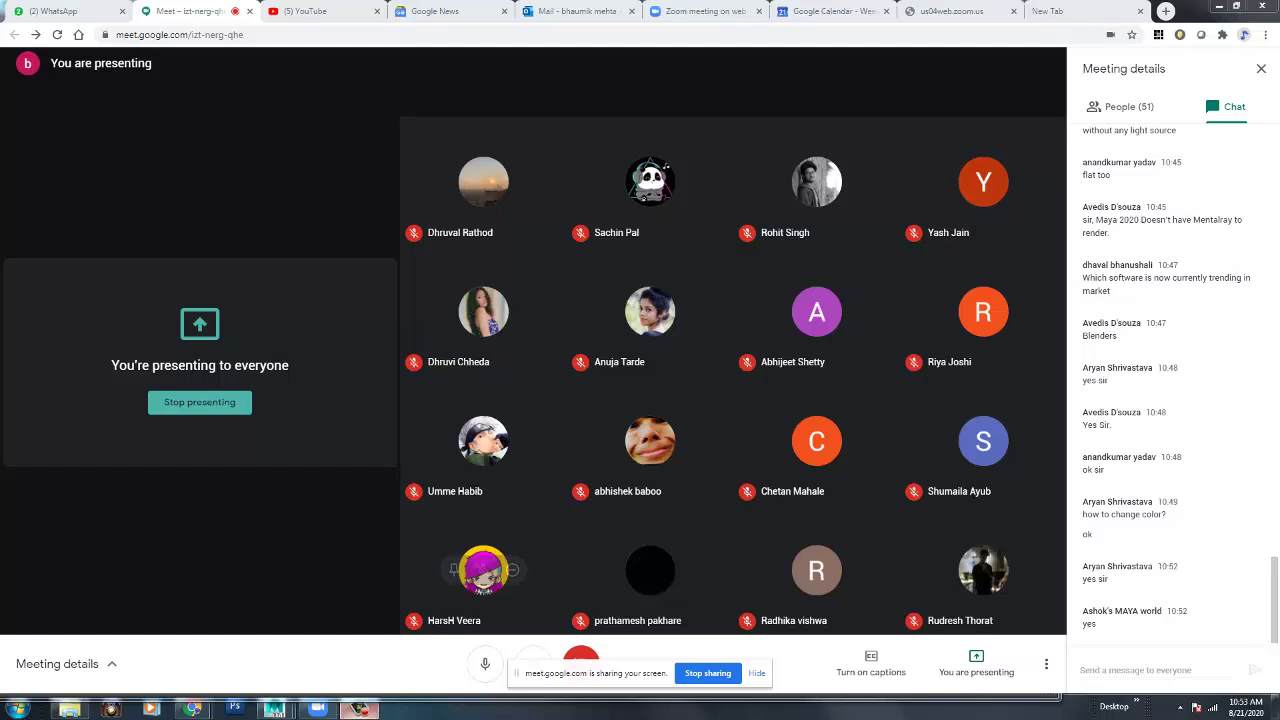
mouse_move(275, 708)
left_click(350, 635)
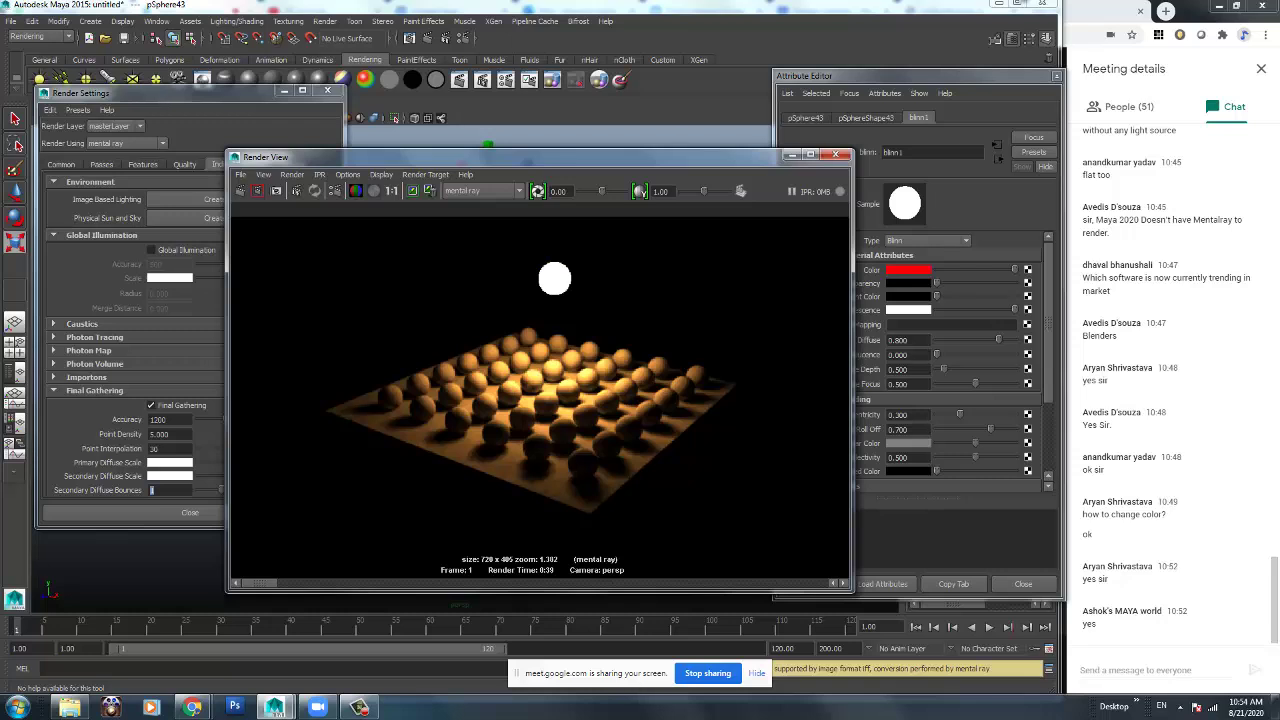
scroll(545, 352, "down", 2)
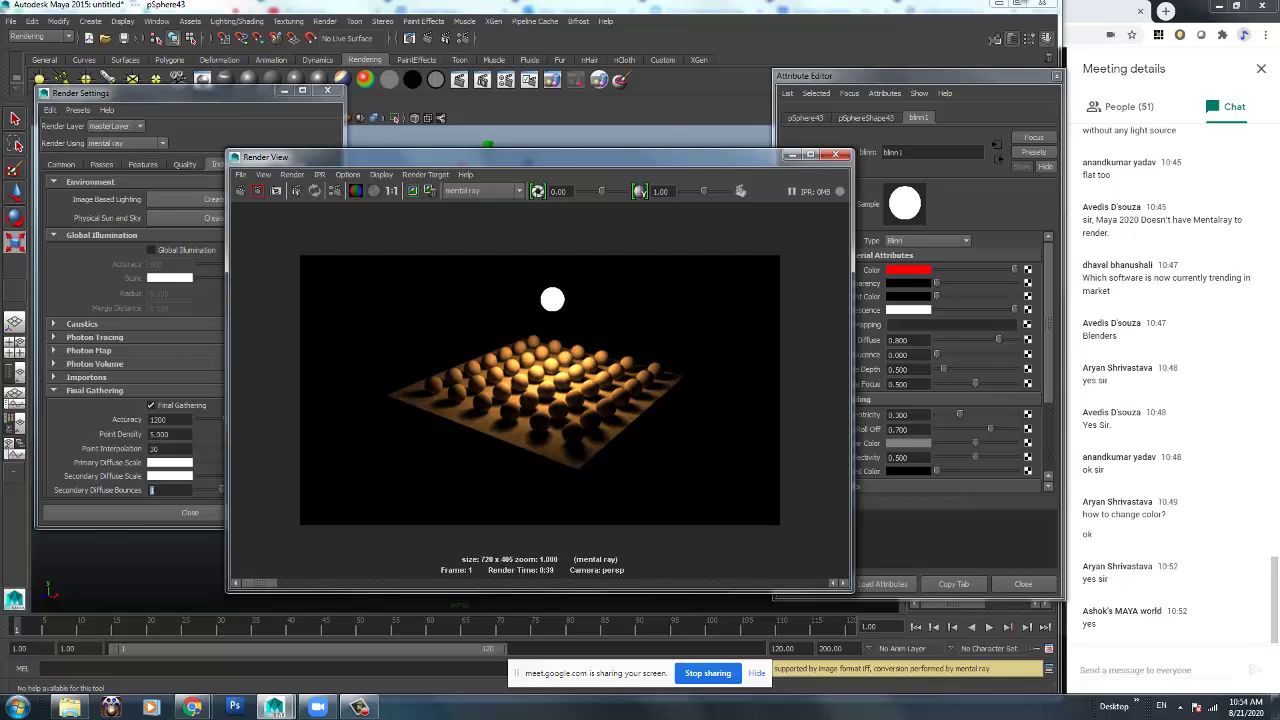
scroll(540, 390, "up", 3)
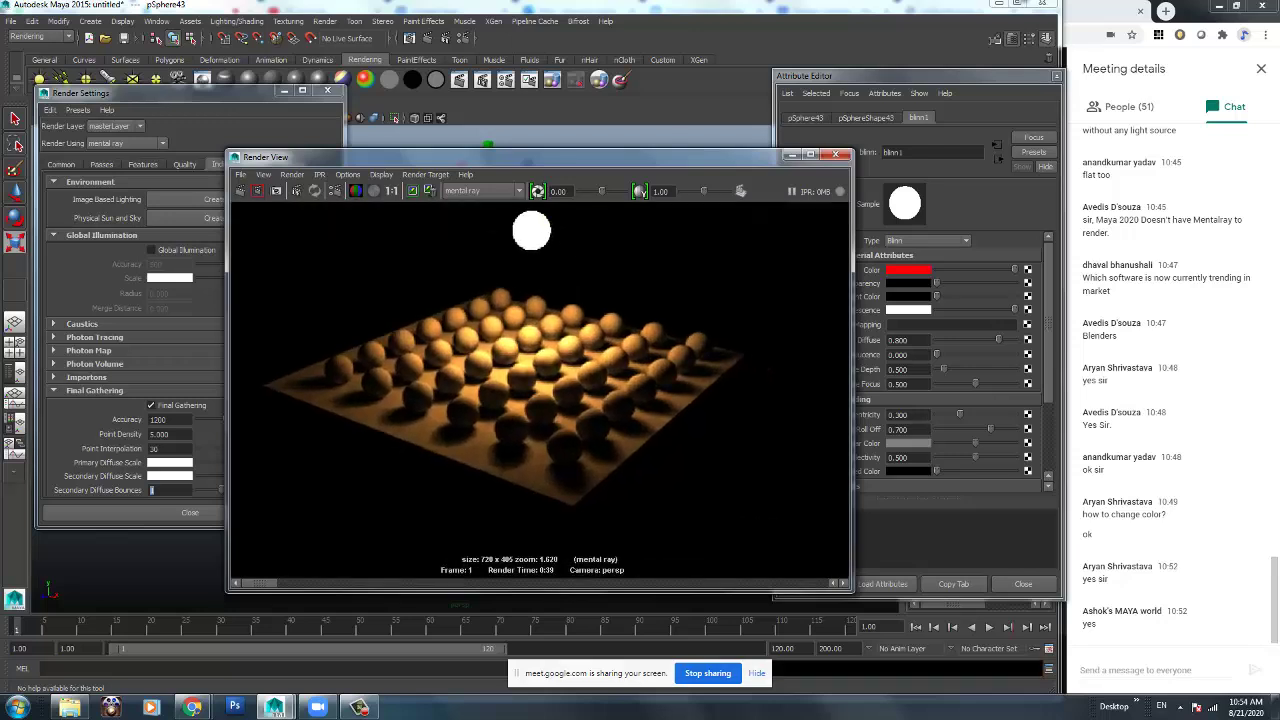
middle_click_drag(540, 390, 540, 418, "alt")
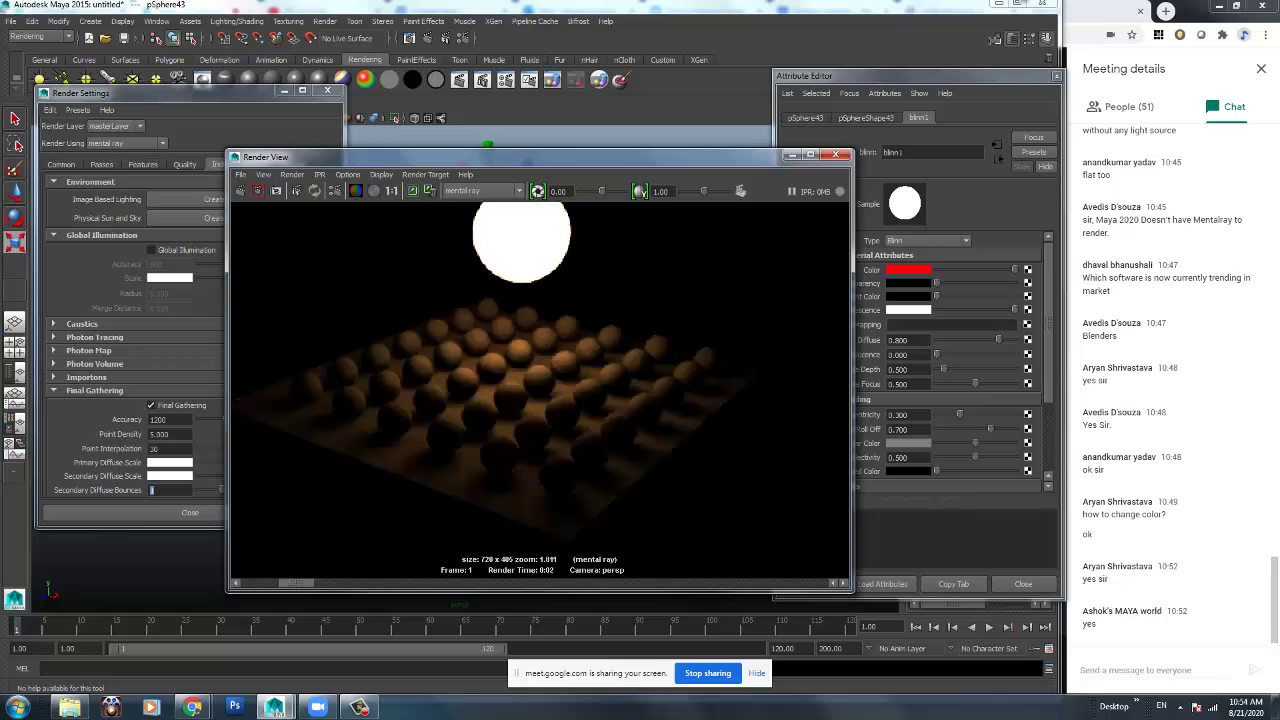
scroll(540, 390, "up", 5)
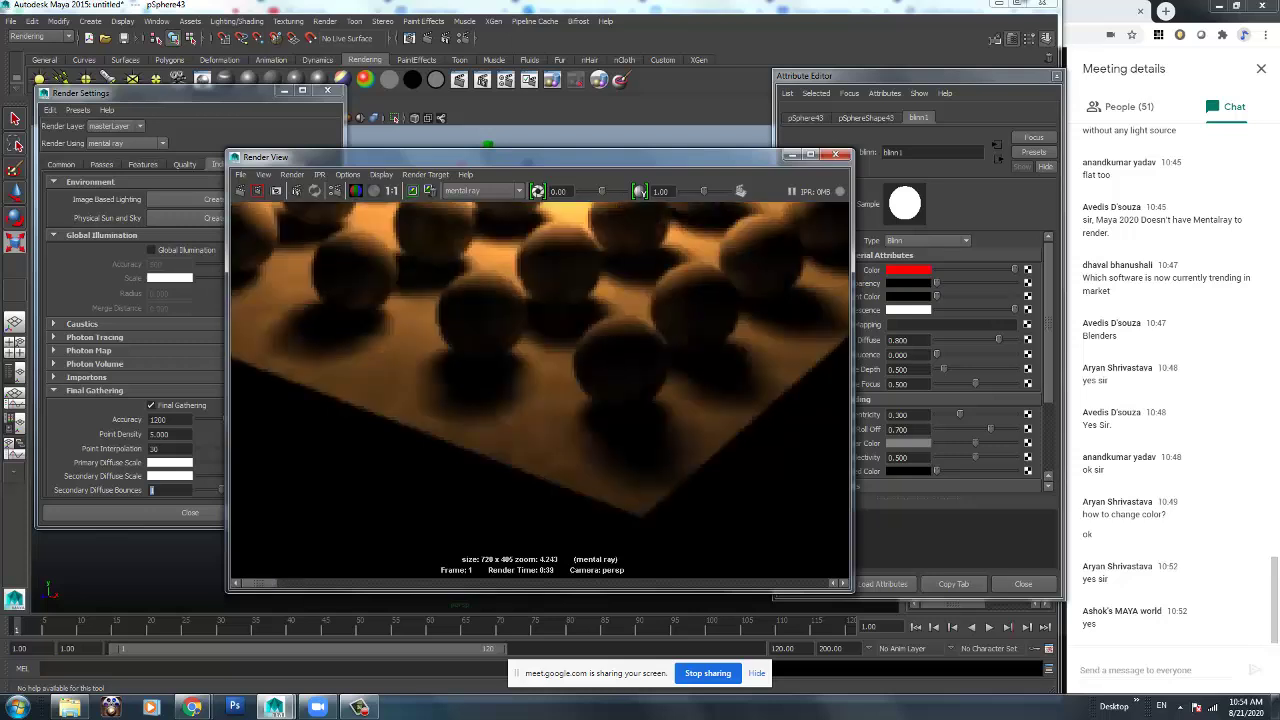
left_click_drag(296, 583, 264, 583)
scroll(540, 380, "down", 5)
middle_click_drag(540, 360, 530, 393, "alt")
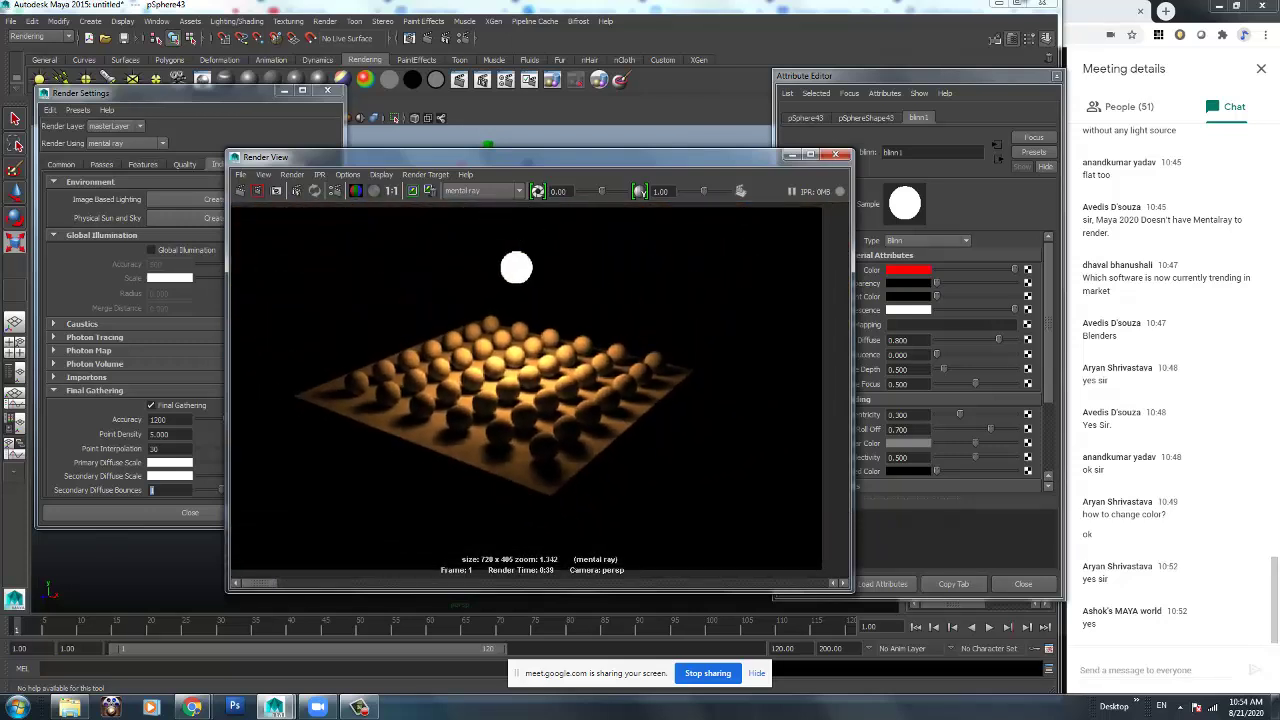
left_click_drag(500, 157, 258, 275)
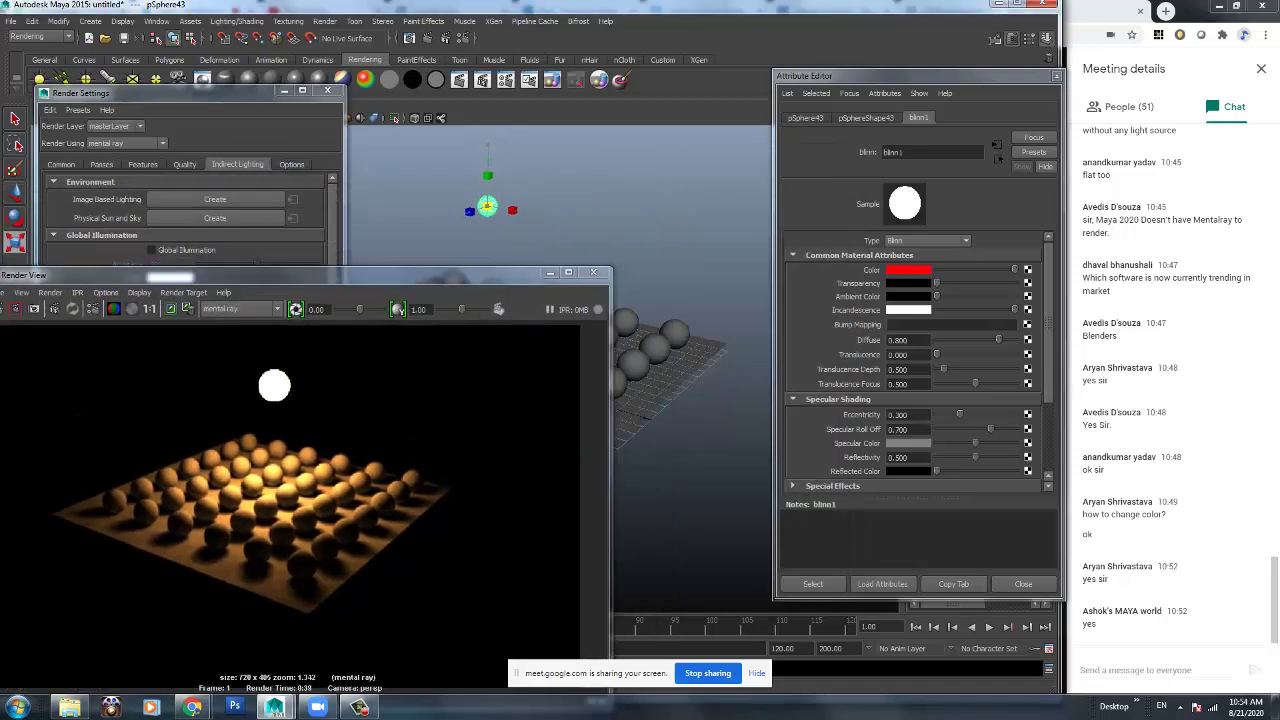
left_click_drag(457, 272, 670, 133)
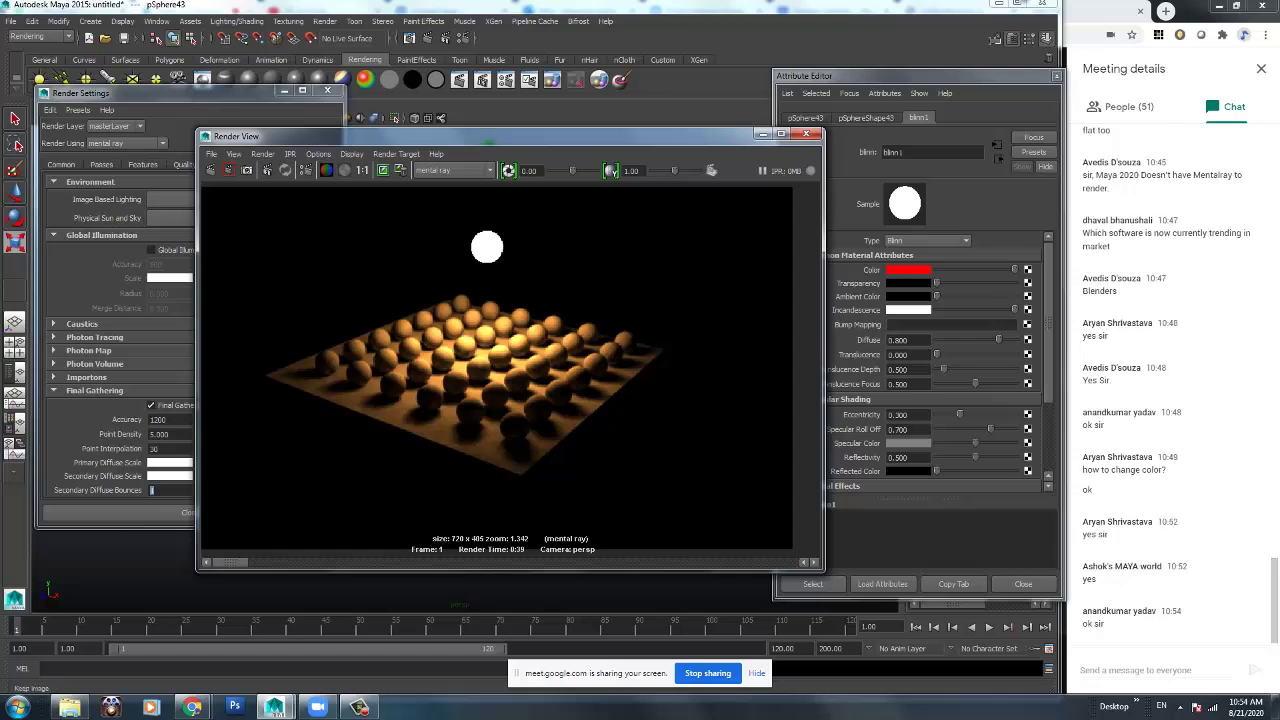
Redo the mental ray render and zoom in on the dimmer result.
left_click(211, 170)
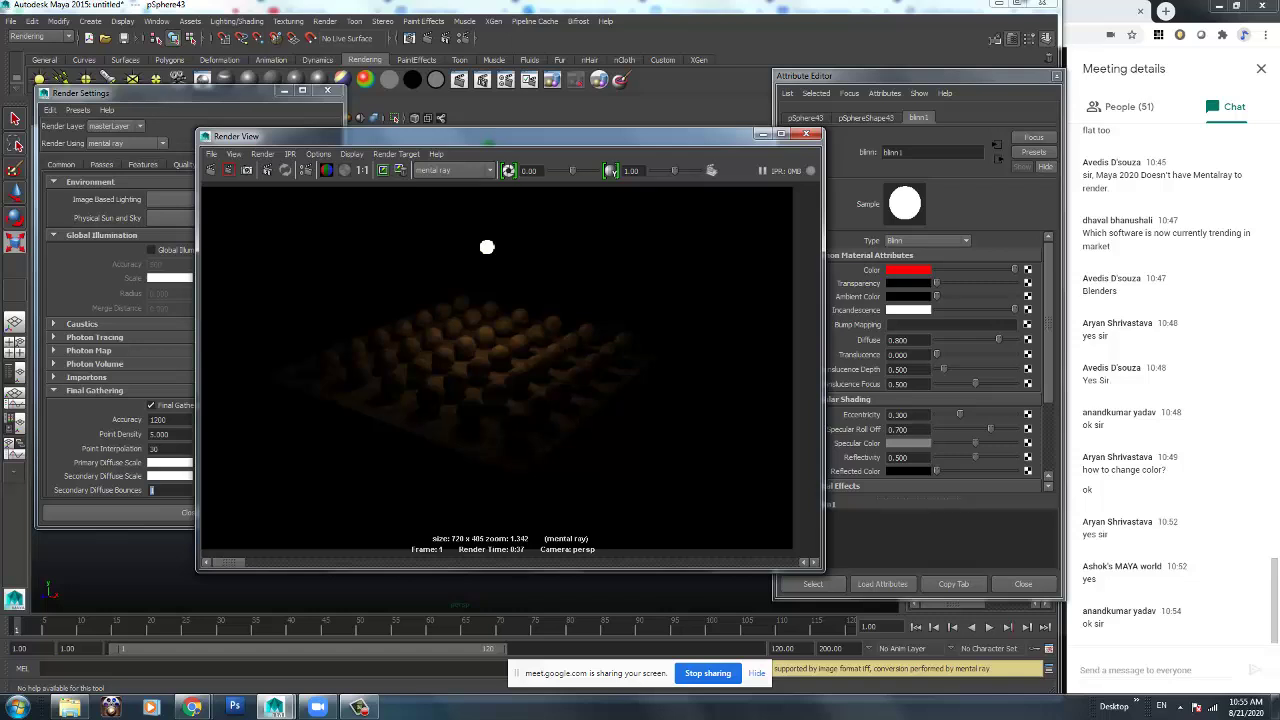
scroll(510, 369, "up", 5)
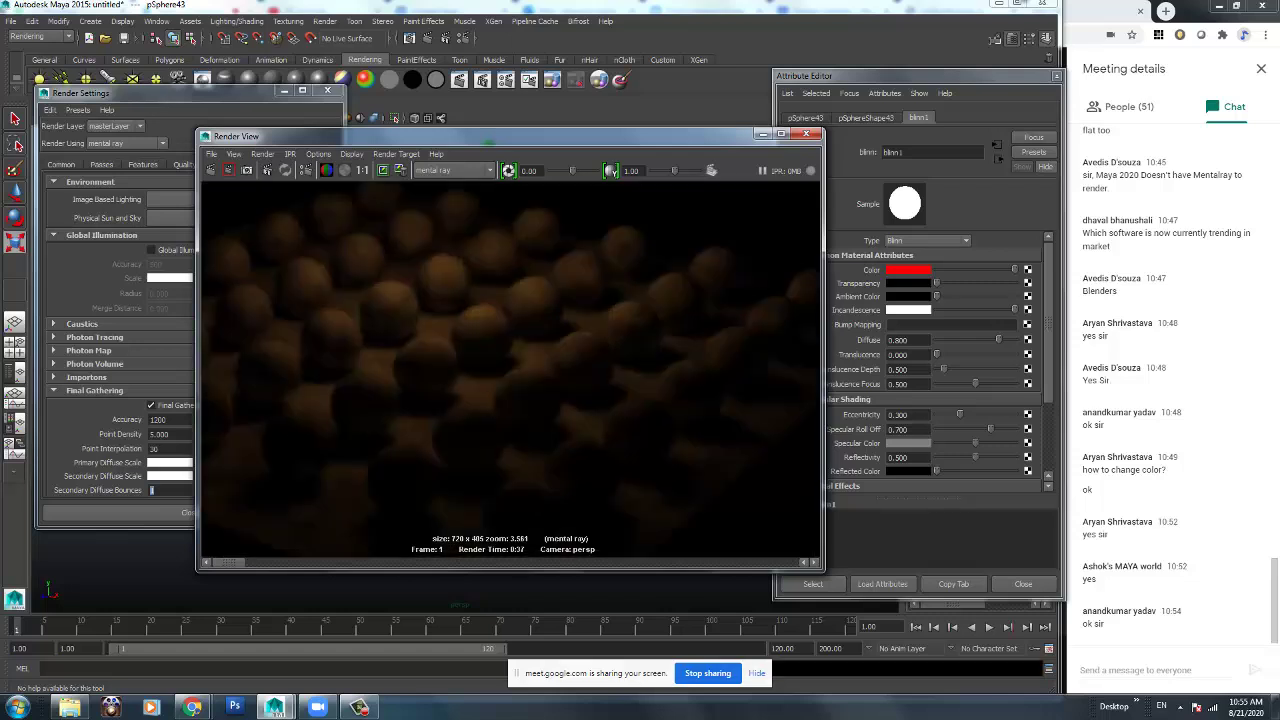
scroll(510, 369, "up", 2)
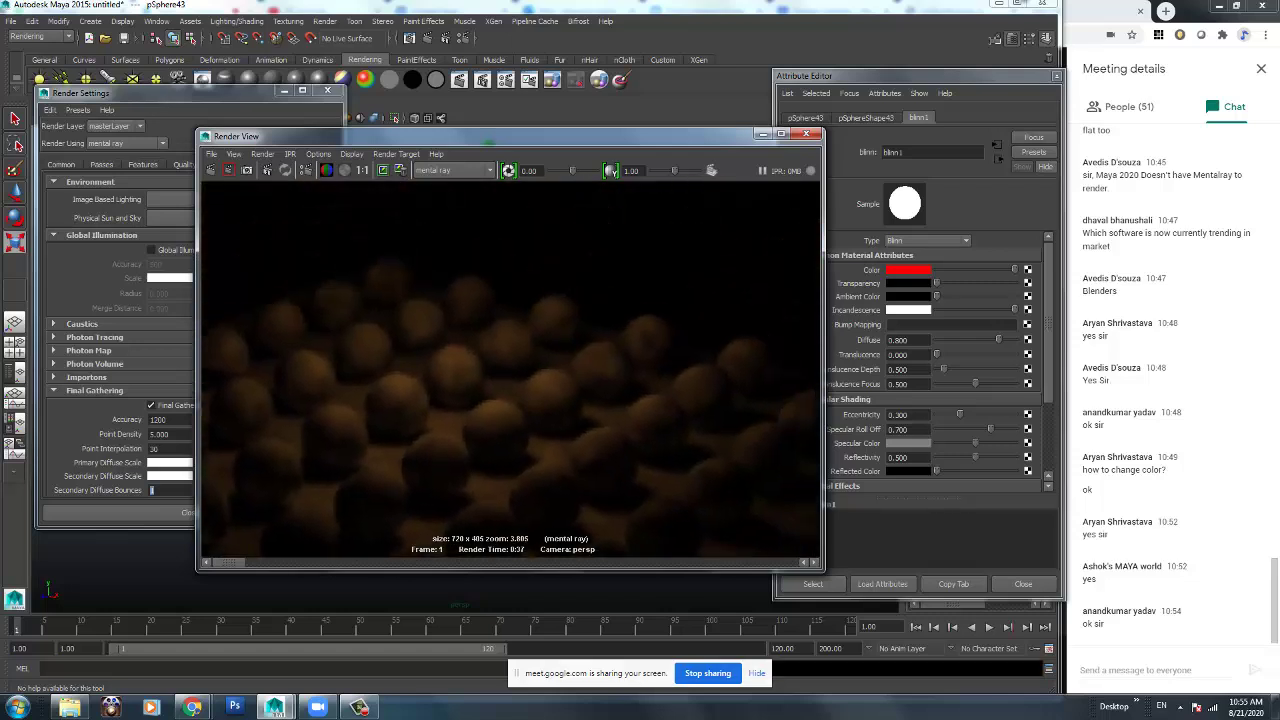
scroll(510, 369, "up", 3)
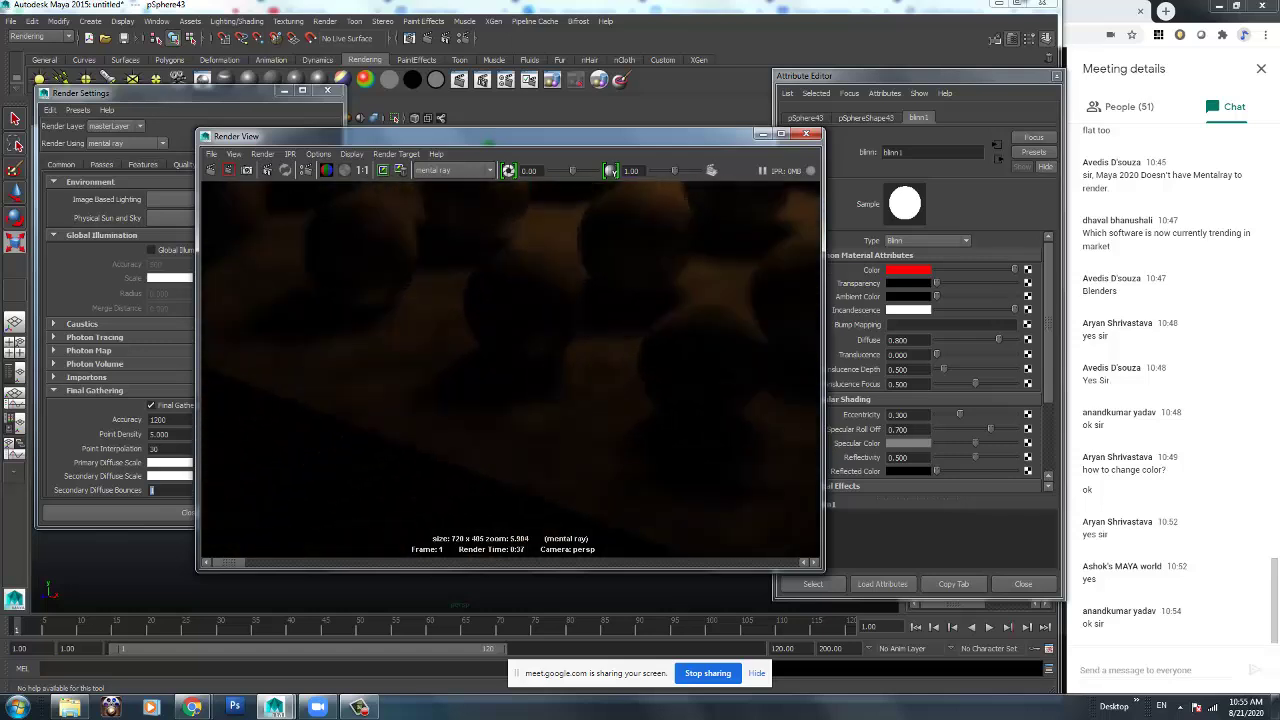
scroll(510, 369, "down", 3)
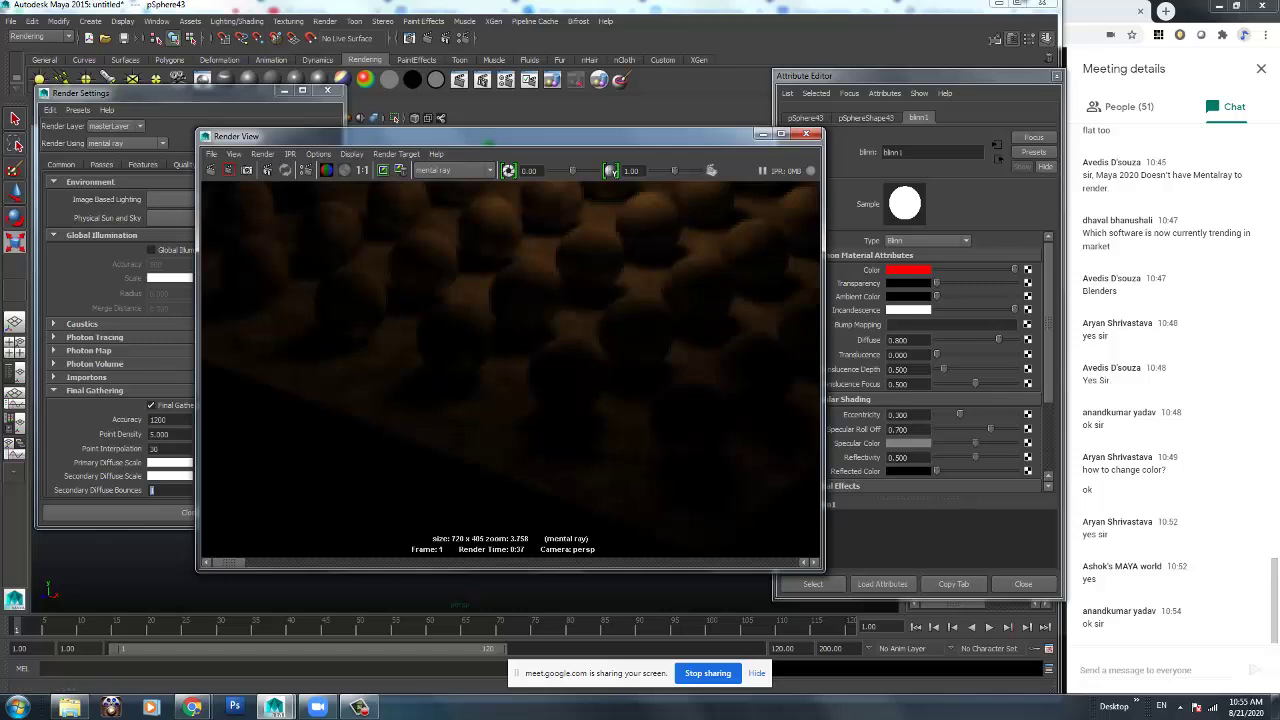
left_click(463, 38)
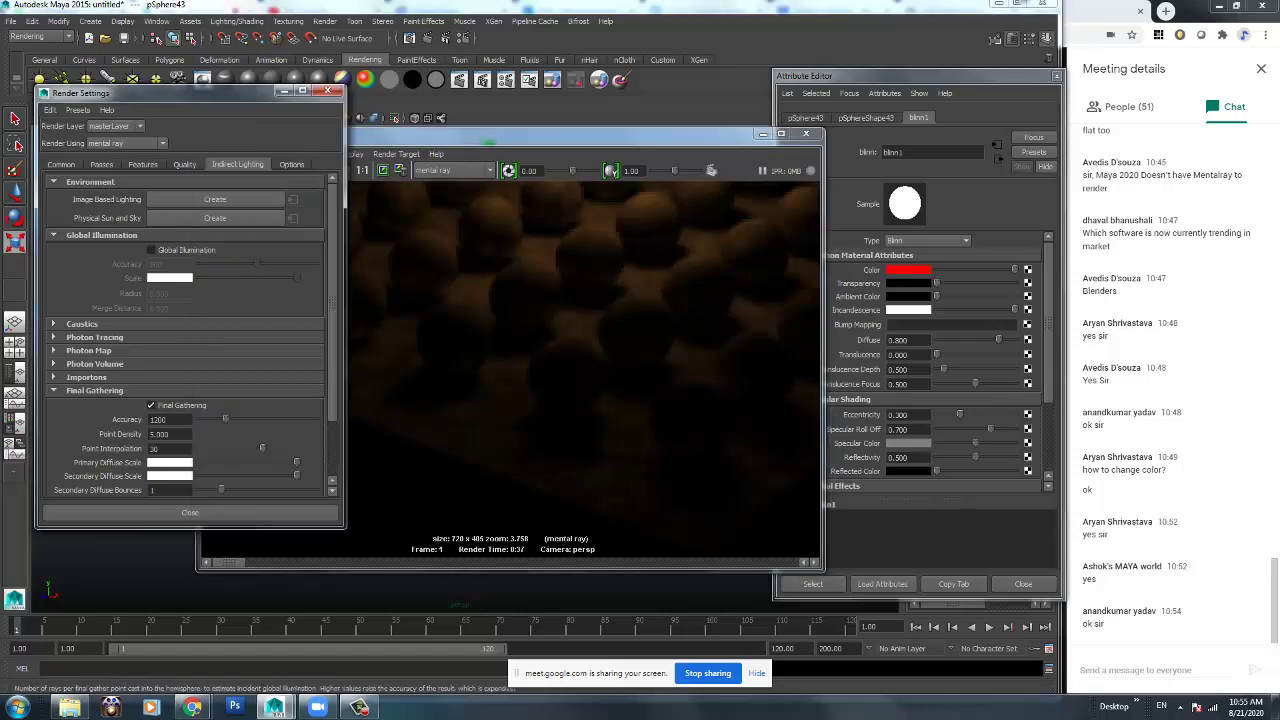
Raise the Final Gathering accuracy from 1200 to 3500.
left_click(170, 419)
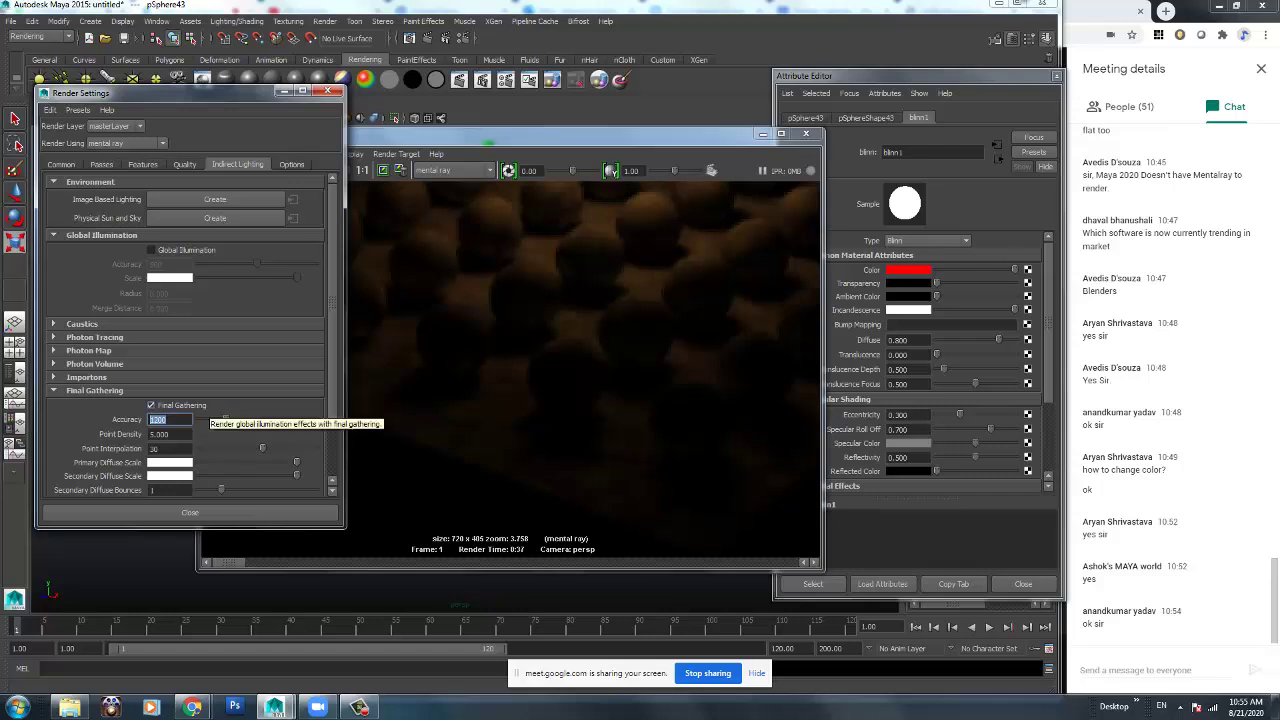
type("3500")
key("Tab")
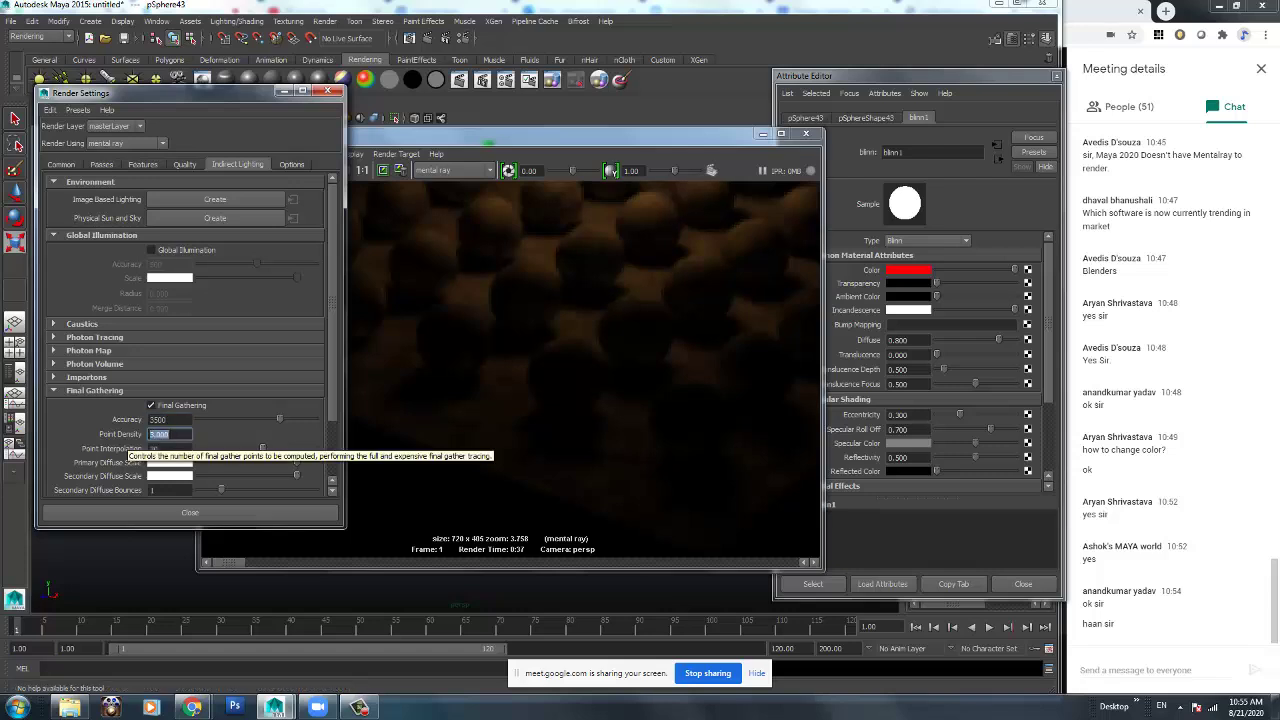
Re-render the sphere grid in Render View with the higher accuracy.
left_click(580, 350)
scroll(580, 350, "down", 5)
middle_click_drag(547, 150, 517, 191, "alt")
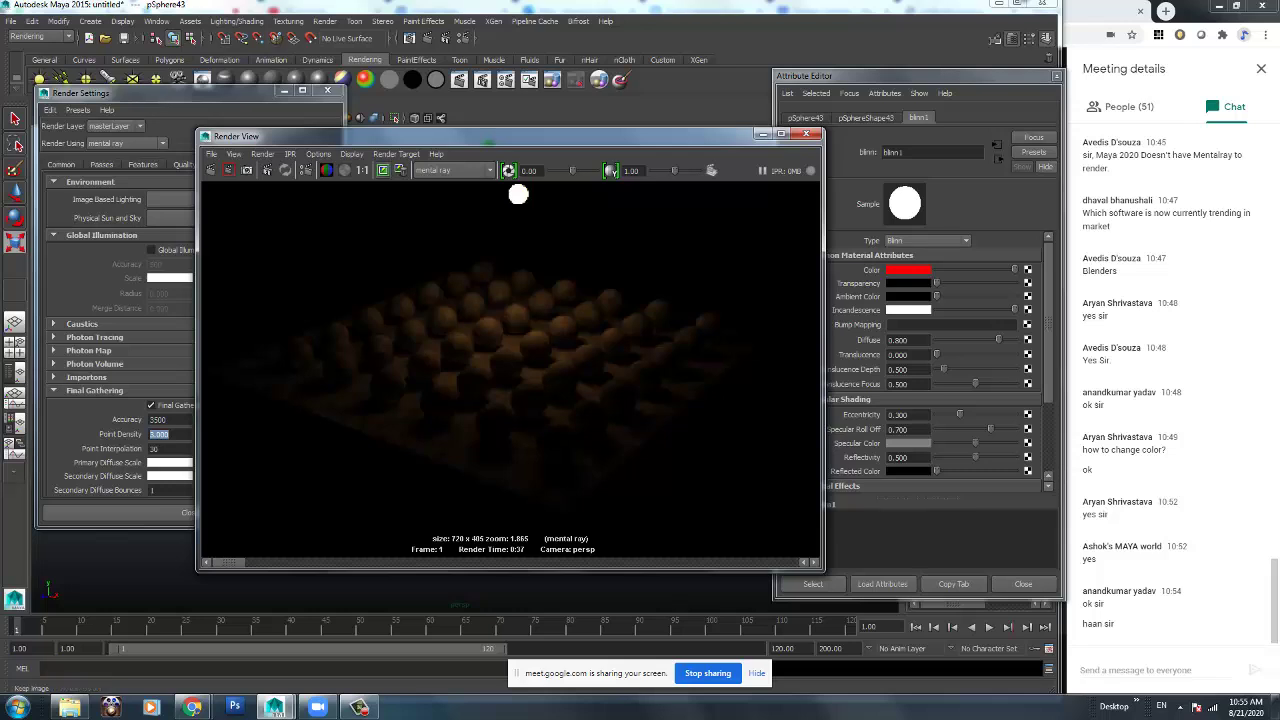
left_click(210, 170)
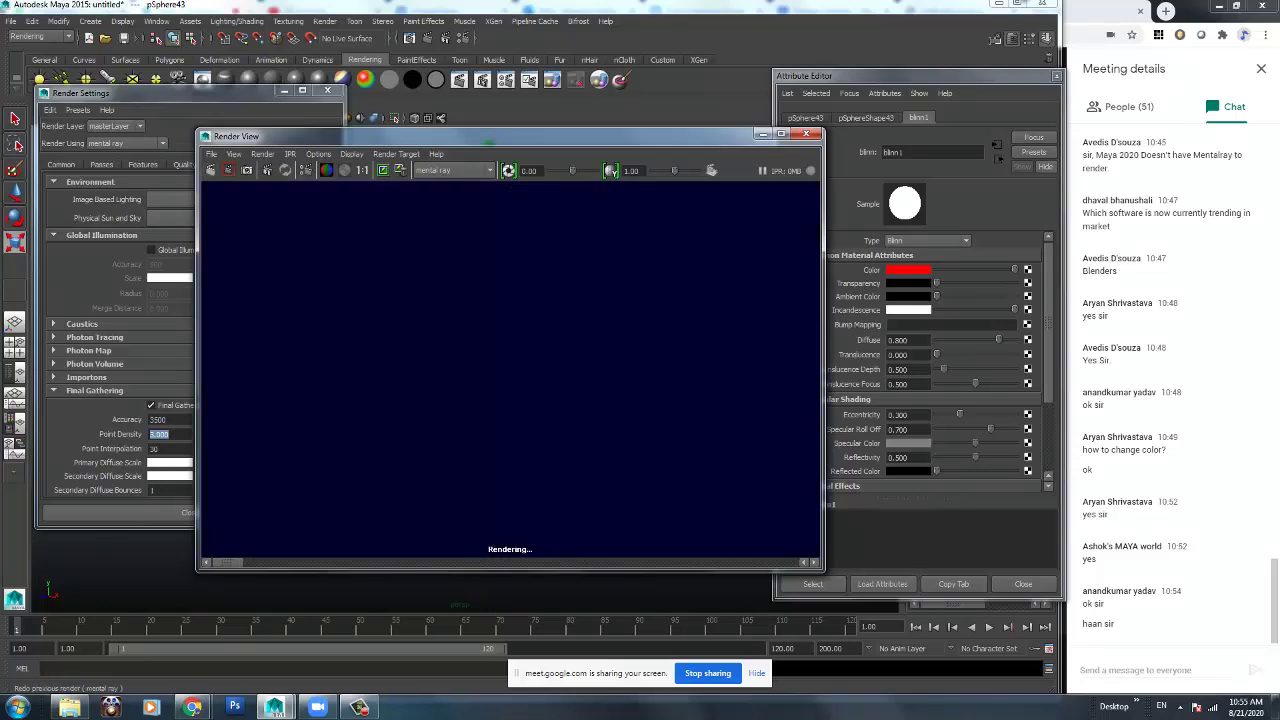
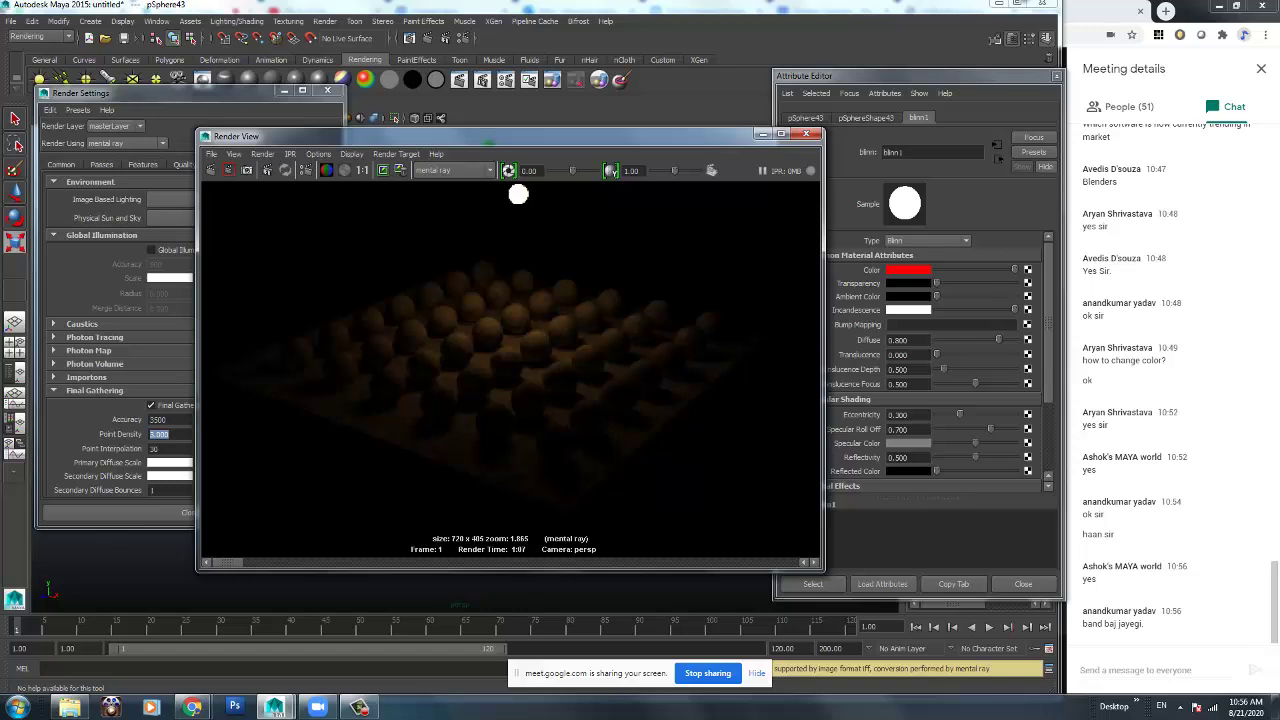
Shift the render preview aside, then lower the glowing sphere along its Y axis.
scroll(520, 195, "up", 3)
scroll(526, 197, "down", 4)
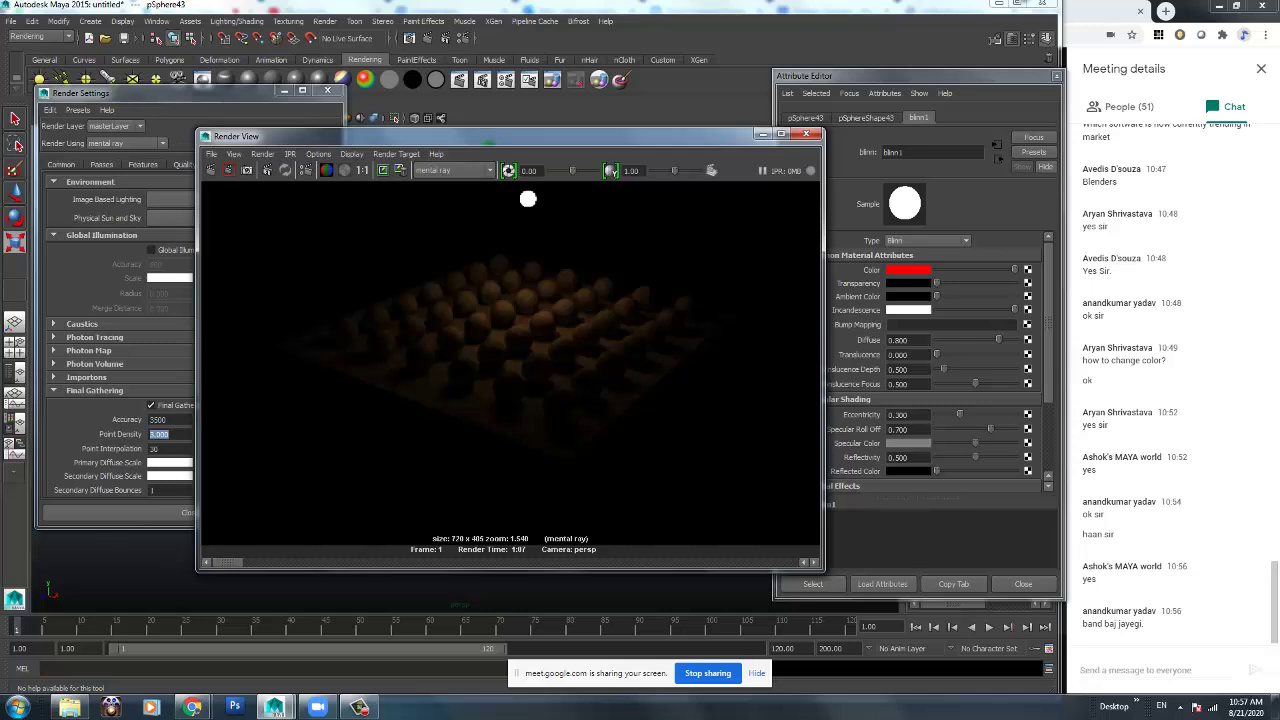
middle_click_drag(528, 199, 508, 250, "alt")
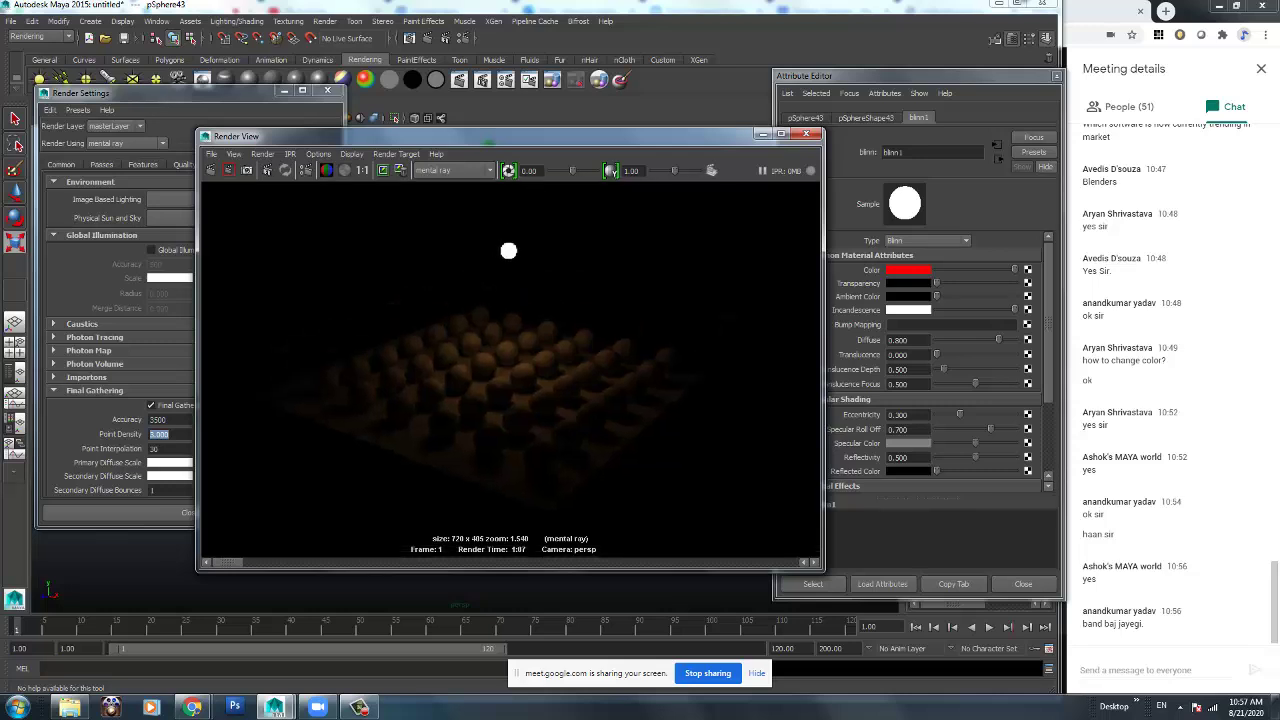
scroll(511, 370, "up", 1)
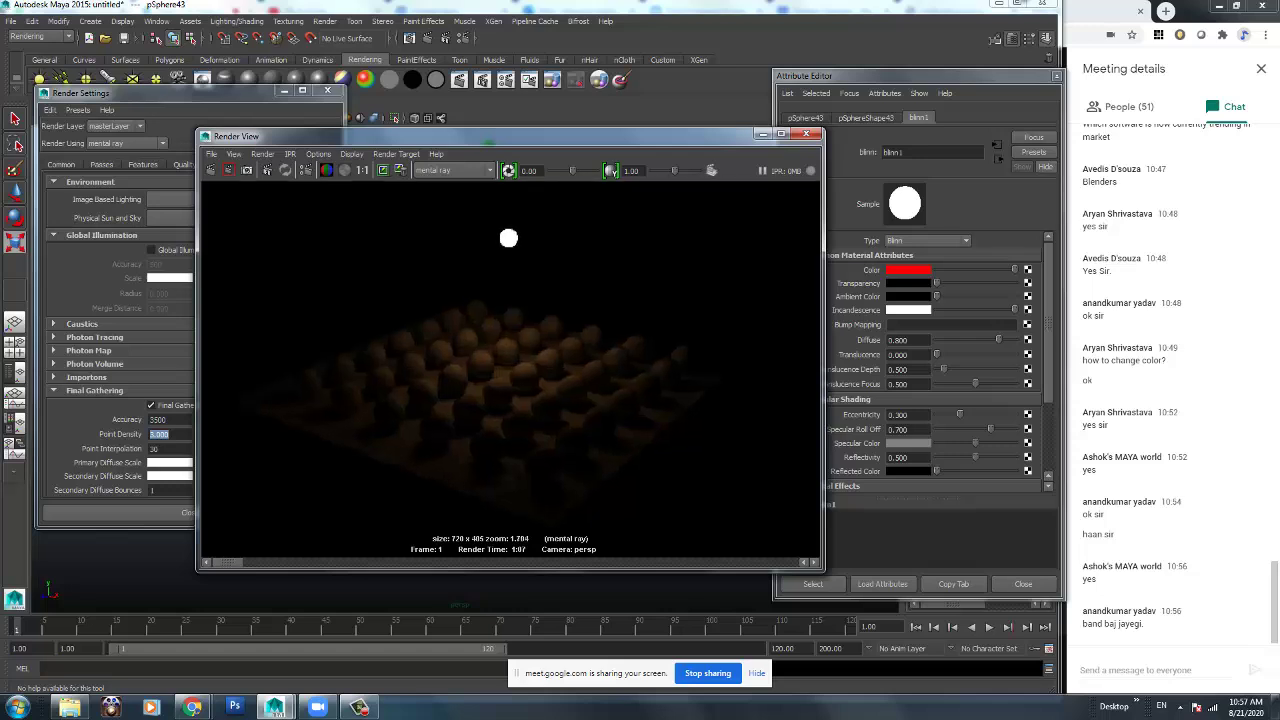
left_click_drag(500, 136, 466, 282)
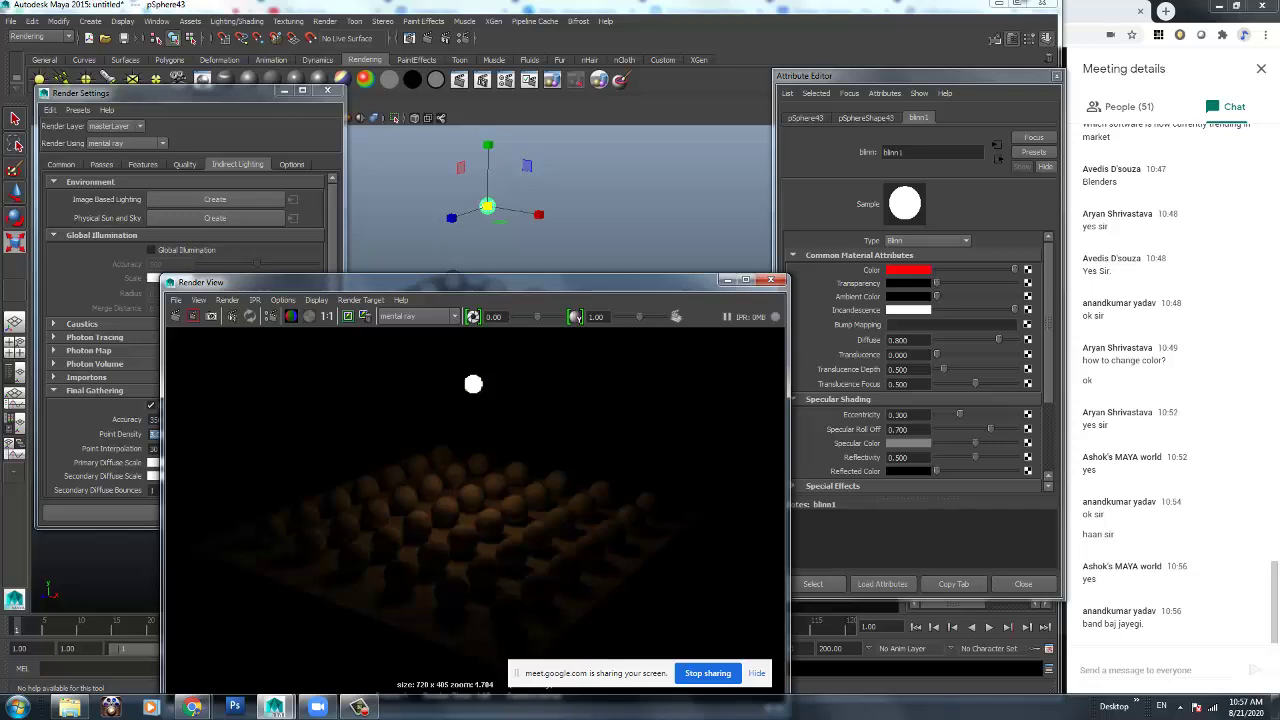
key("w")
left_click_drag(487, 141, 487, 185)
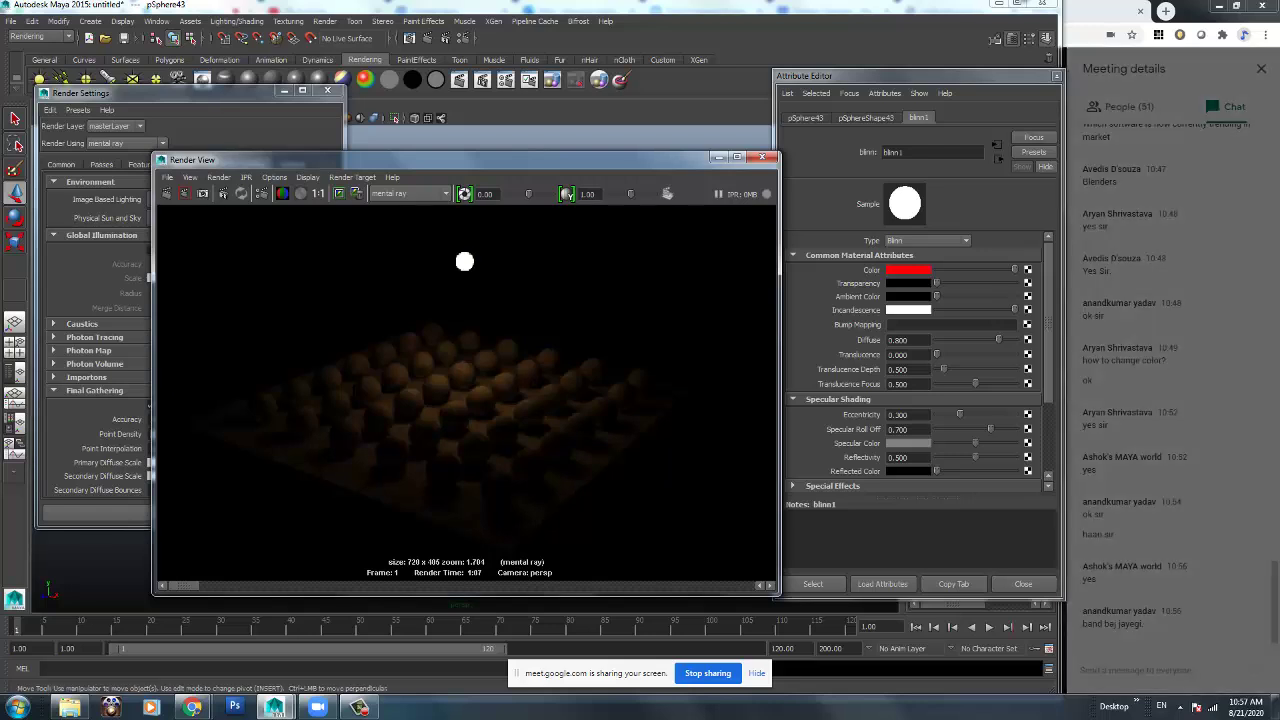
Admit the waiting participant to the Google Meet call and return to Maya.
left_click(1188, 14)
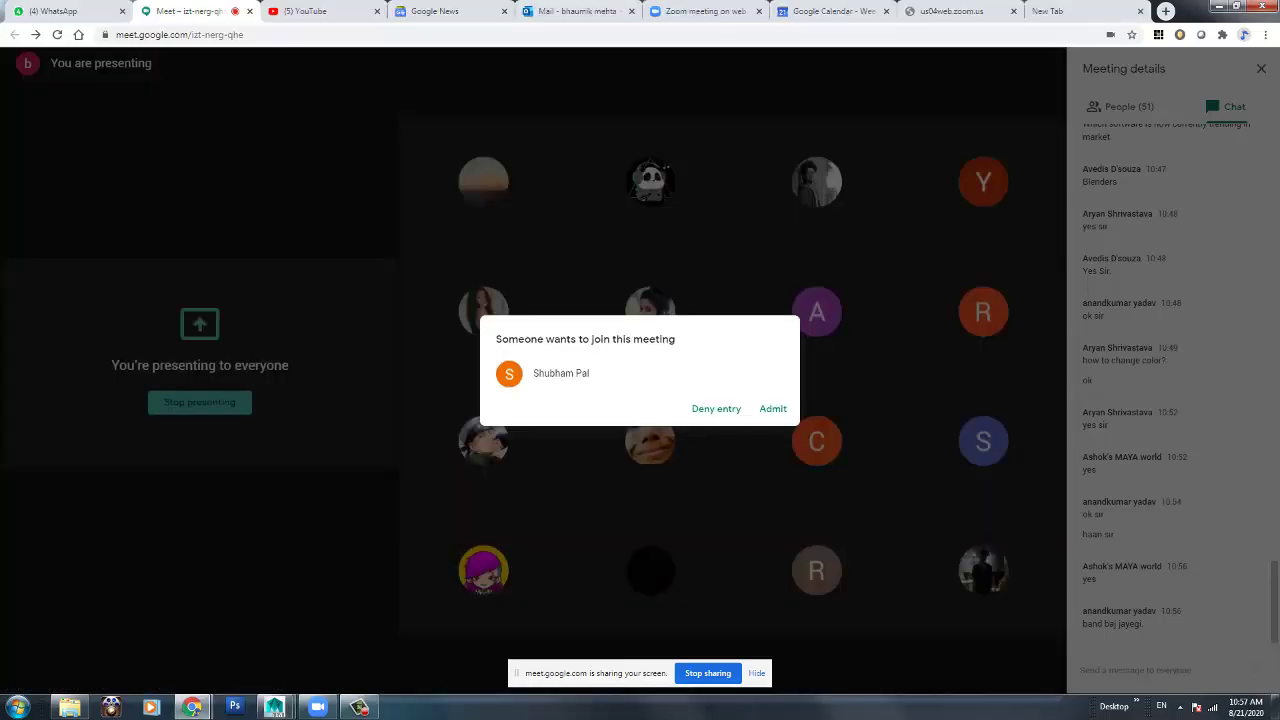
left_click(773, 408)
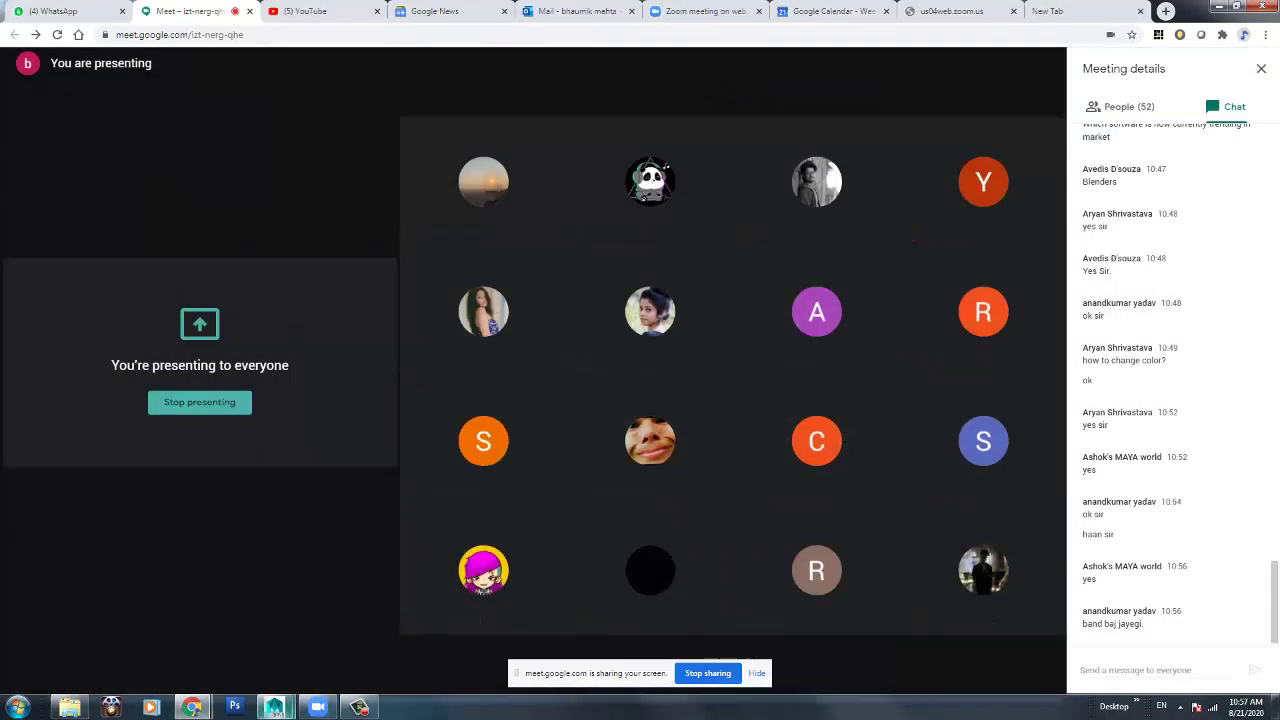
mouse_move(275, 707)
left_click(350, 632)
right_click(712, 707)
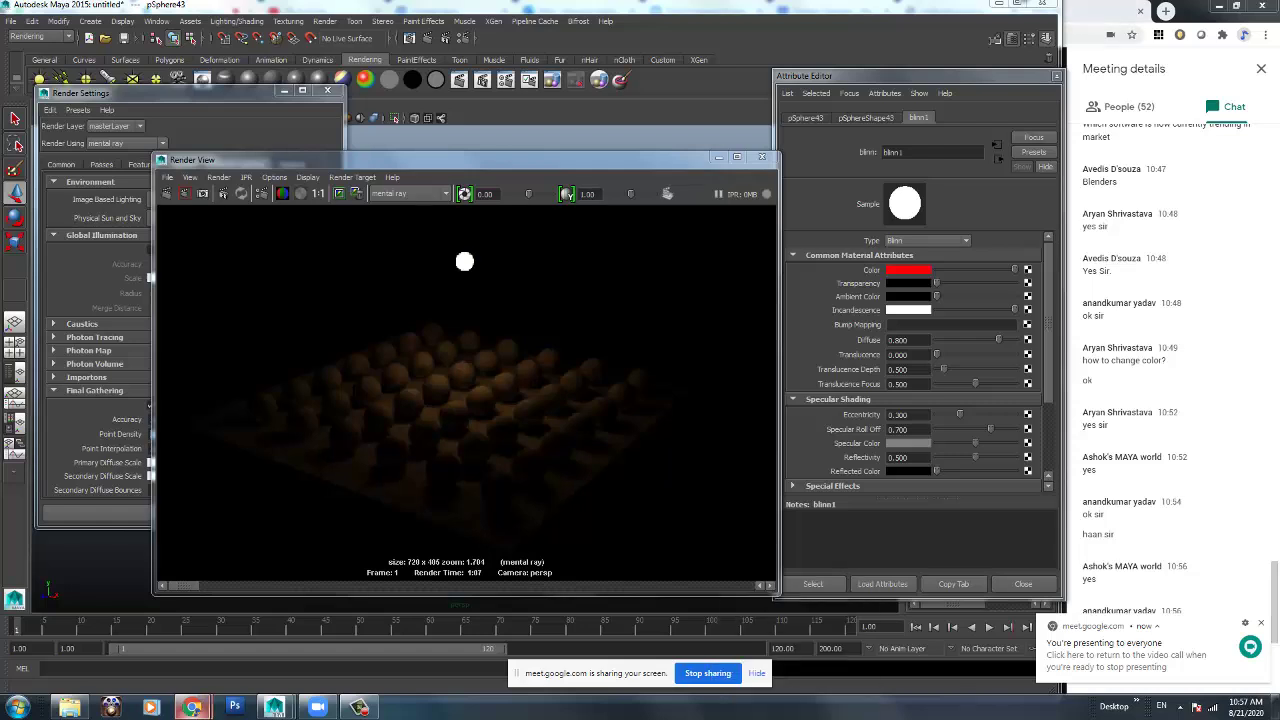
Open Statue.jpg from the Desktop folder in IrfanView.
mouse_move(69, 707)
left_click(170, 635)
left_click(53, 91)
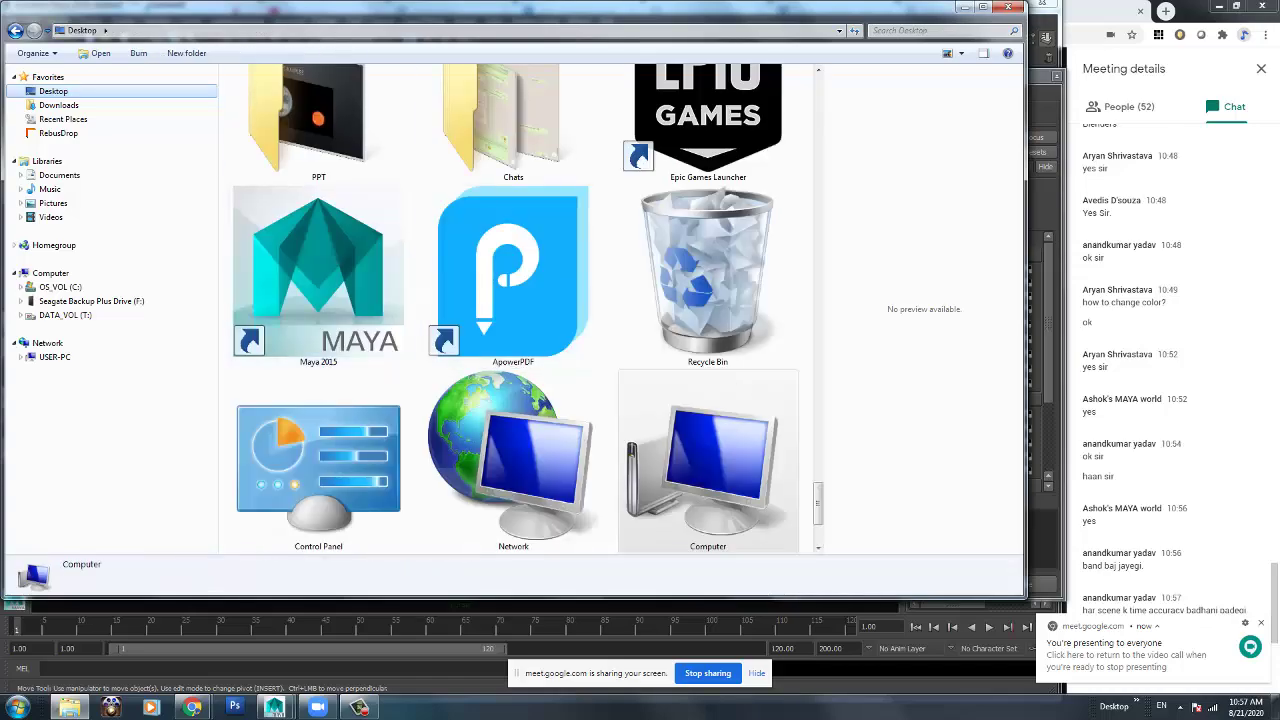
scroll(700, 480, "up", 10)
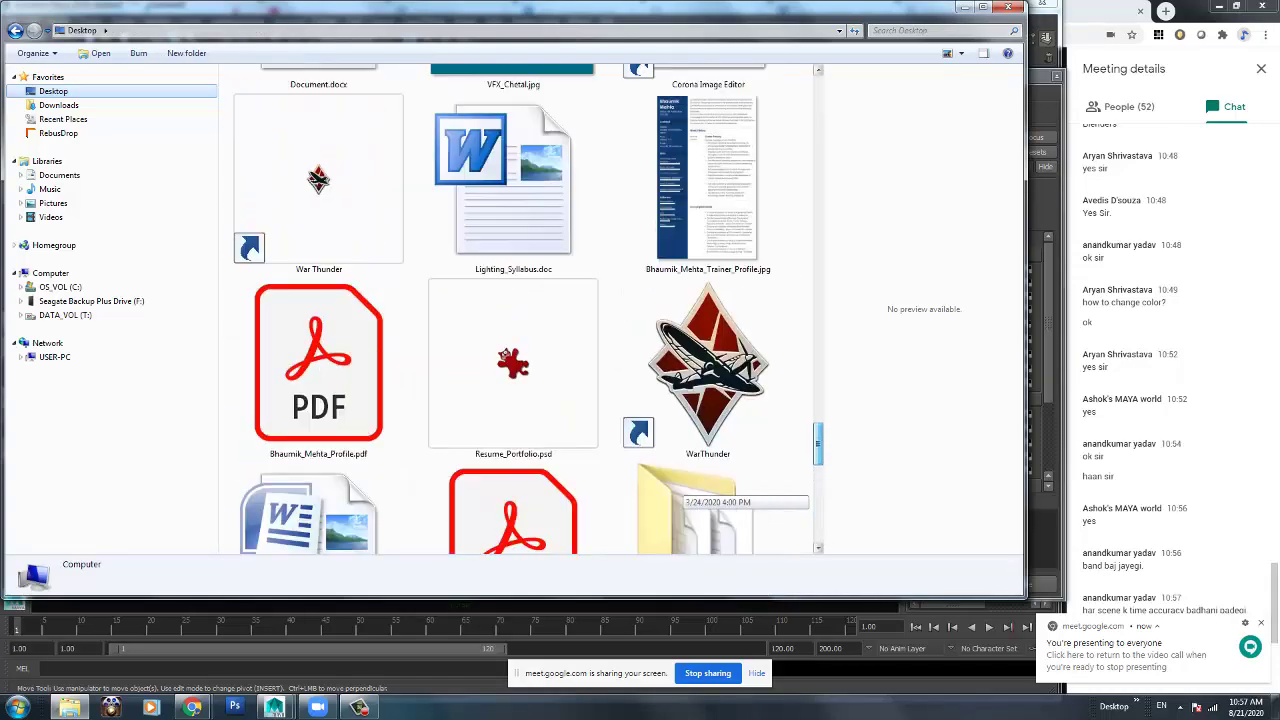
scroll(700, 480, "up", 15)
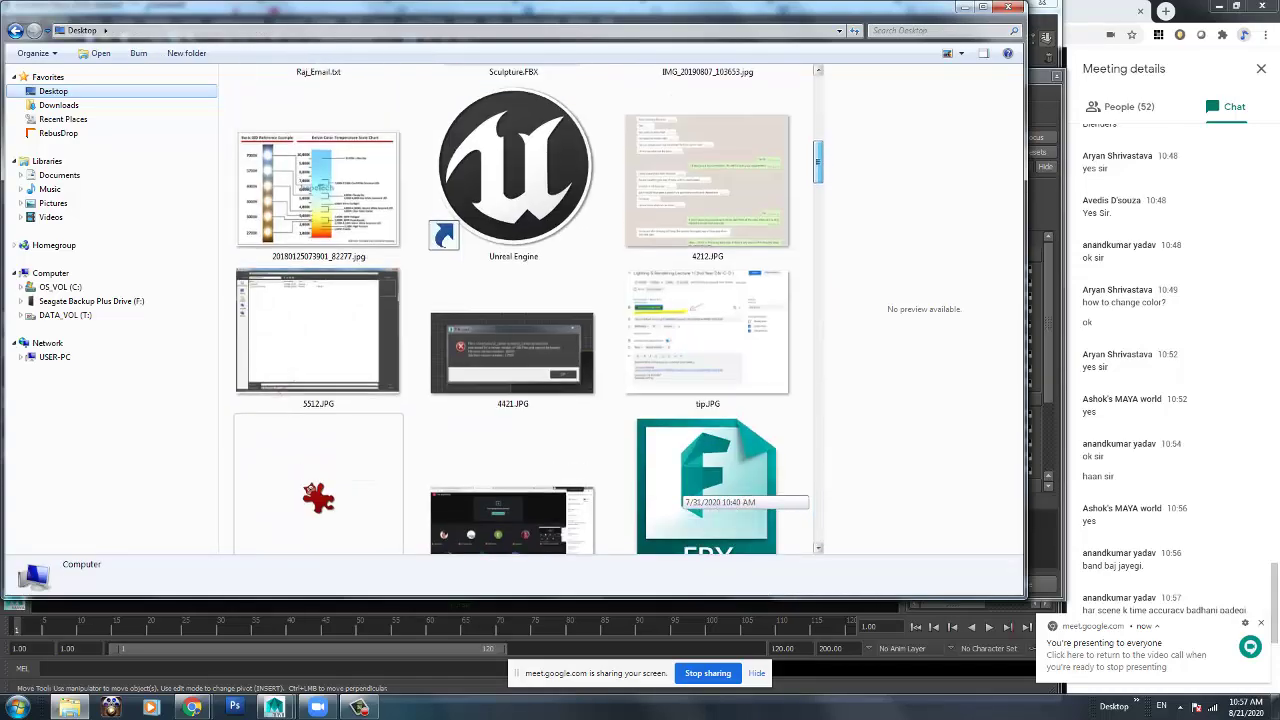
scroll(707, 480, "down", 2)
double_click(513, 251)
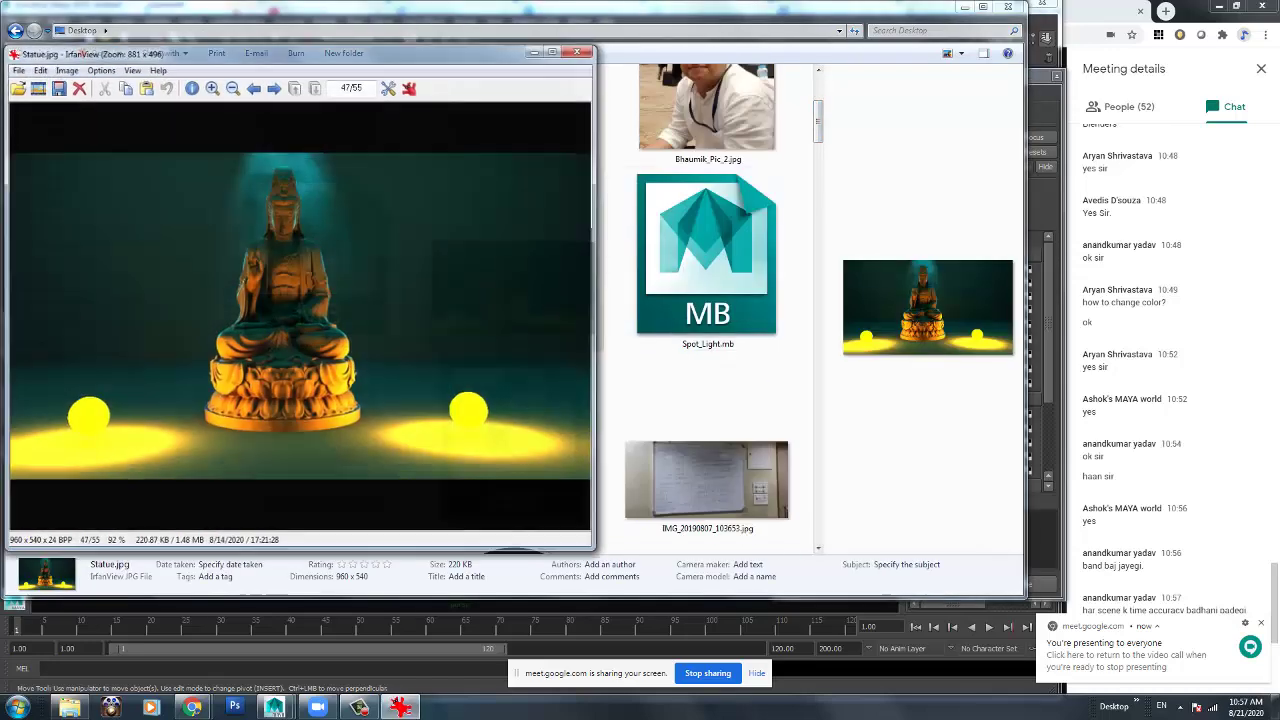
left_click(964, 6)
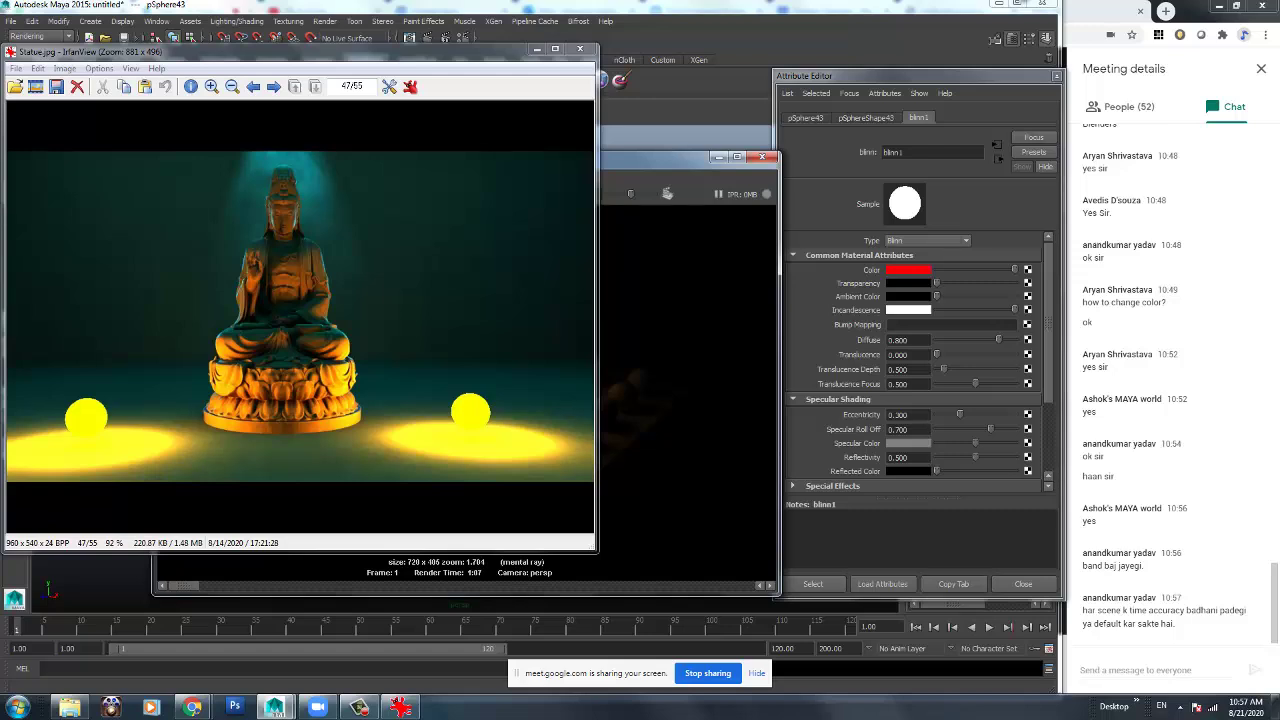
left_click_drag(250, 51, 418, 65)
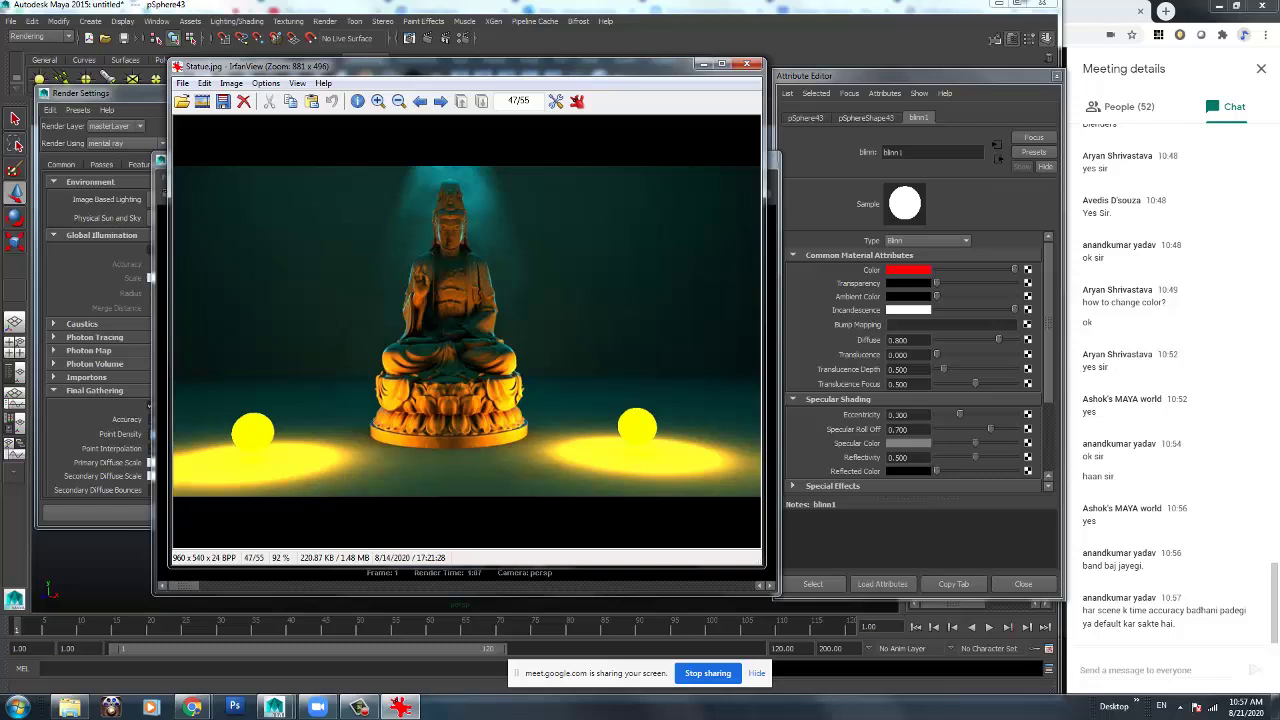
left_click_drag(418, 65, 423, 96)
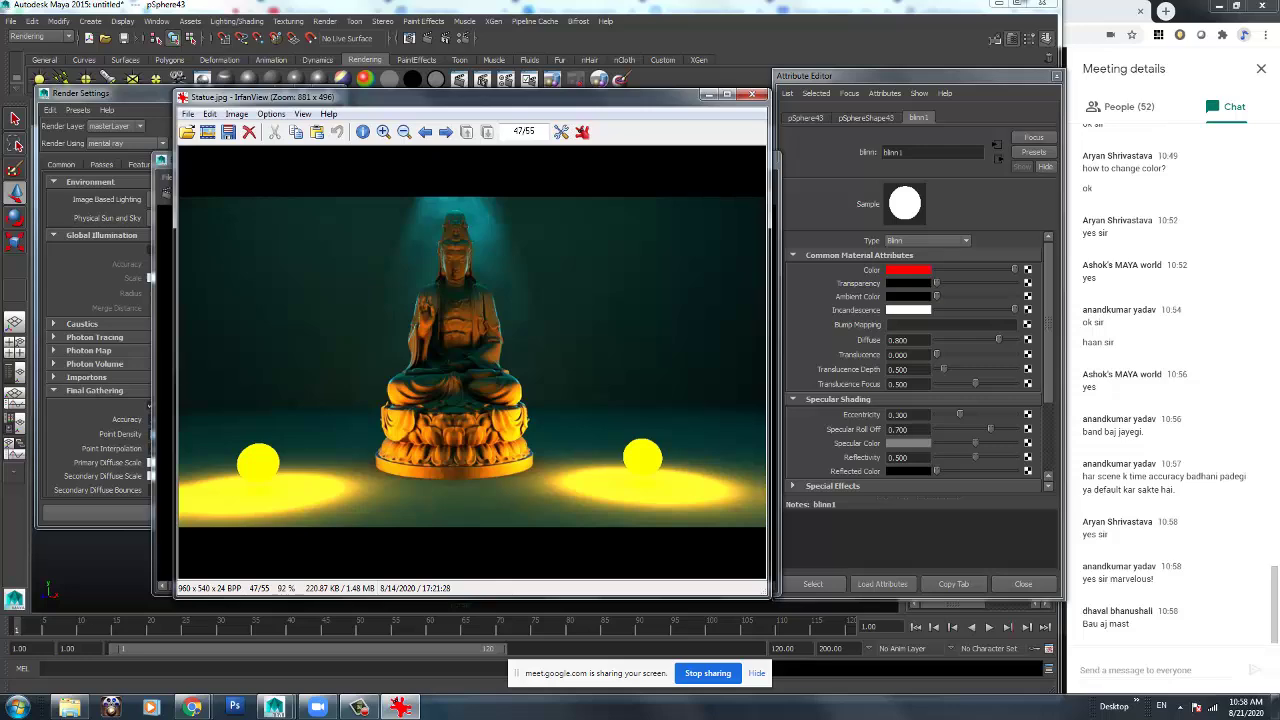
Close the statue image and cancel opening the recent scene Sculpture_1.mb.
left_click(708, 94)
left_click(10, 21)
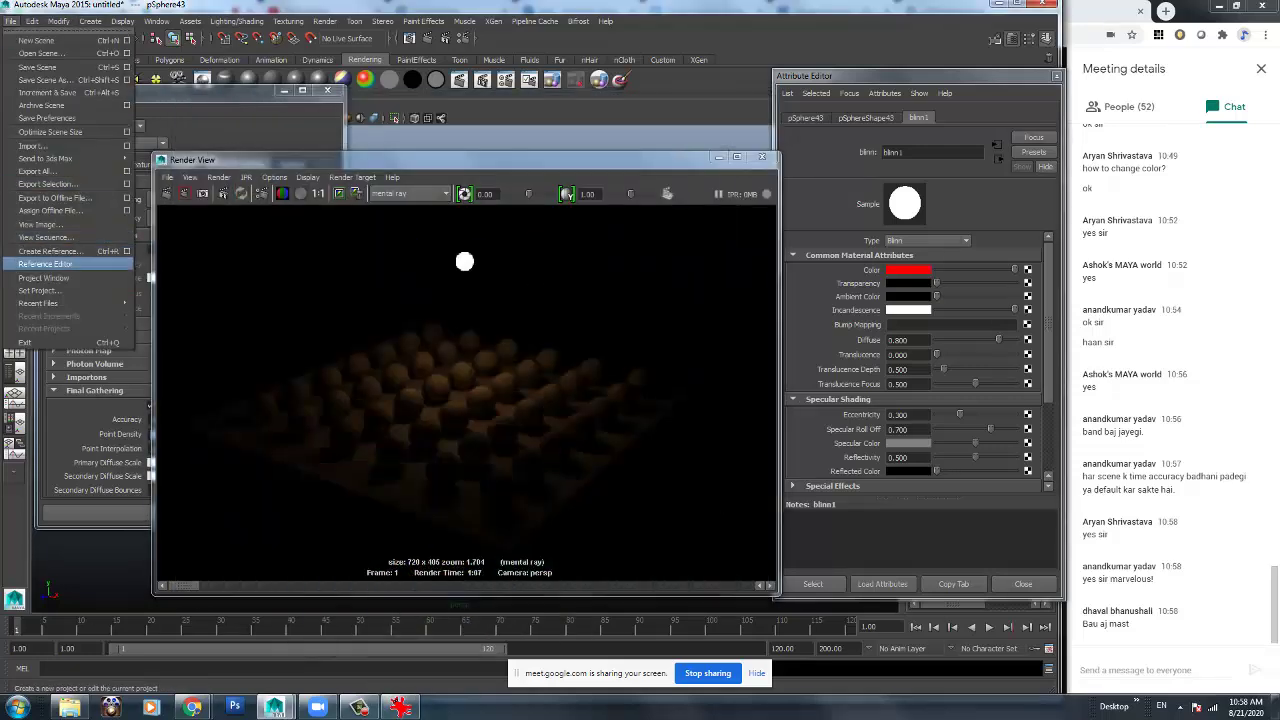
mouse_move(60, 303)
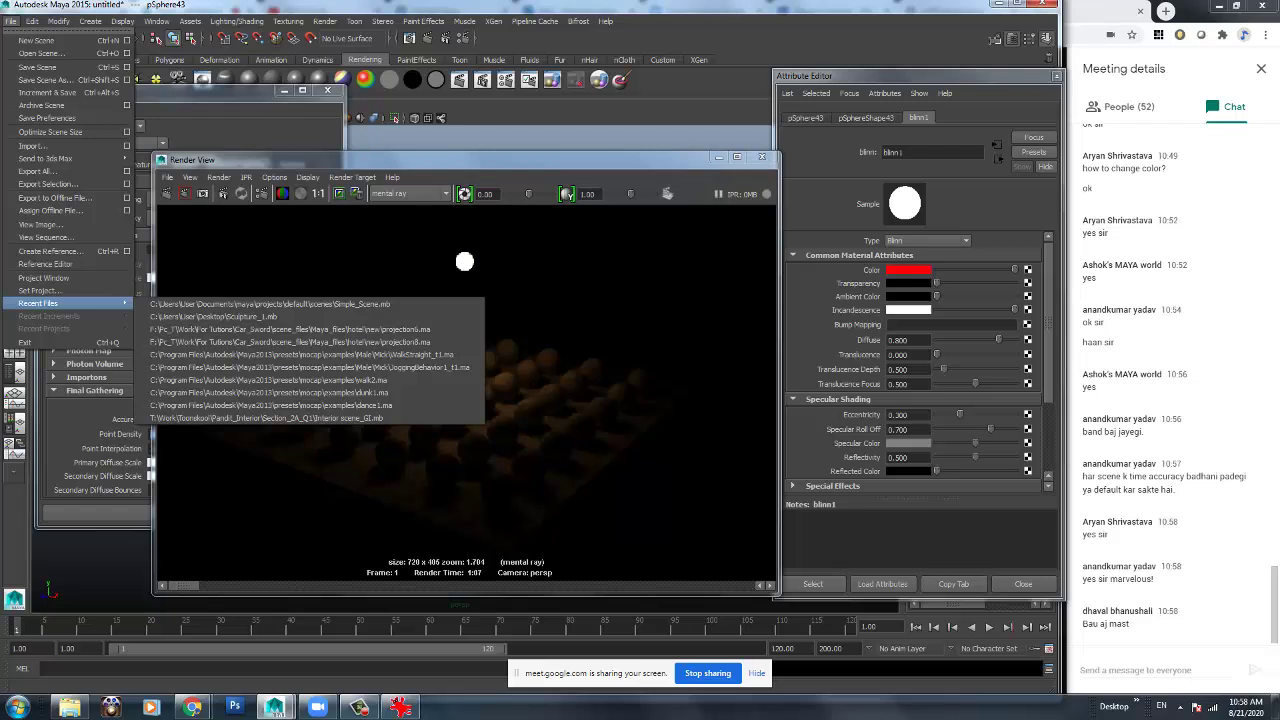
left_click(220, 316)
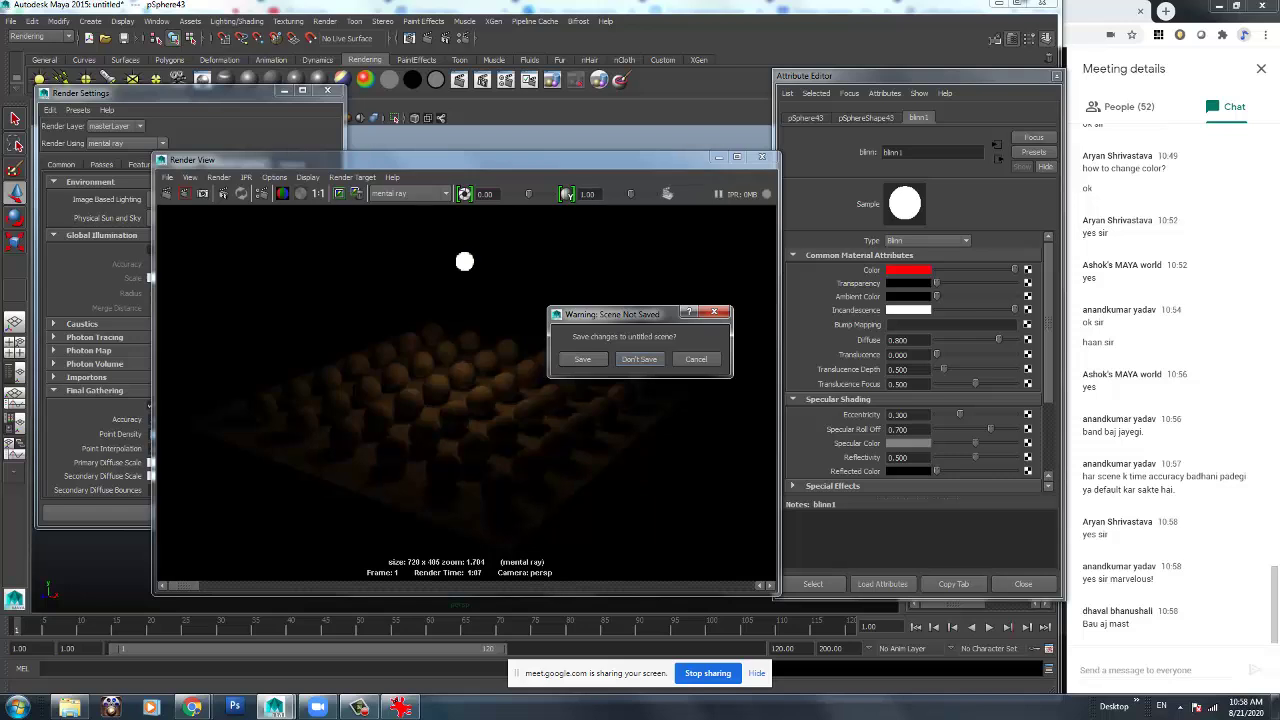
left_click(696, 359)
Dismiss the File menu and minimize the Render View to reveal the sphere grid.
left_click(10, 21)
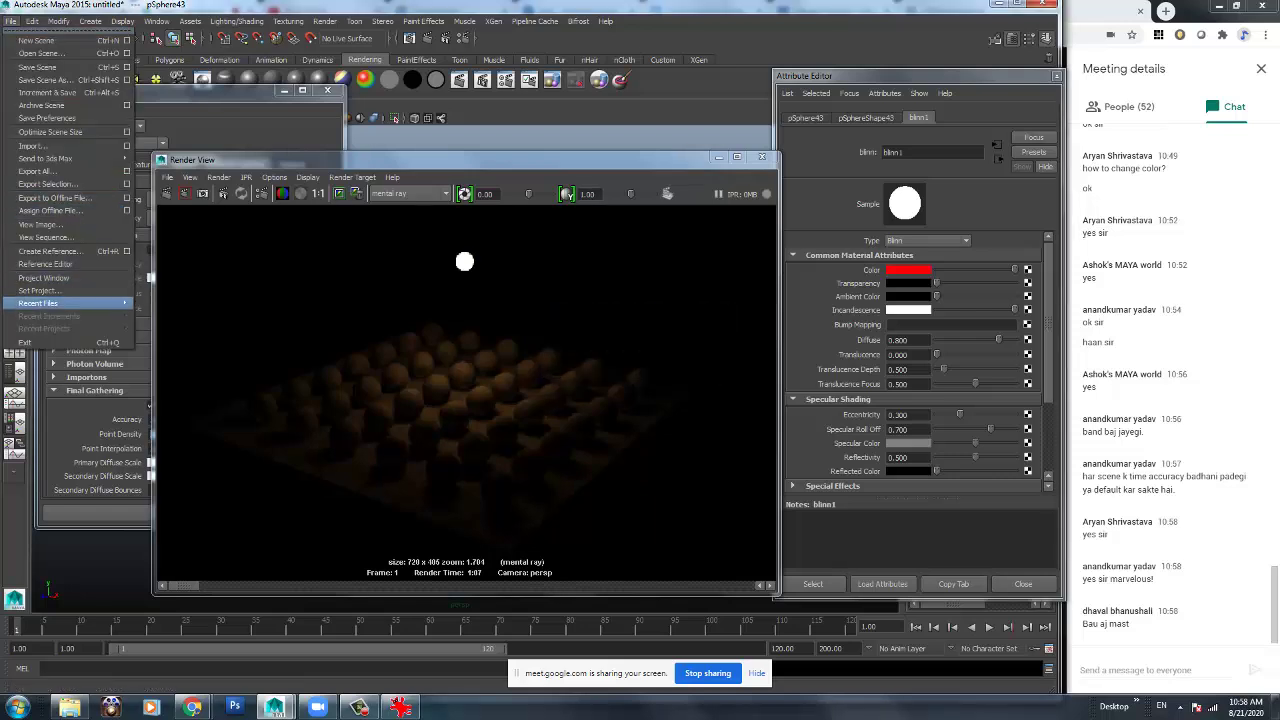
mouse_move(40, 303)
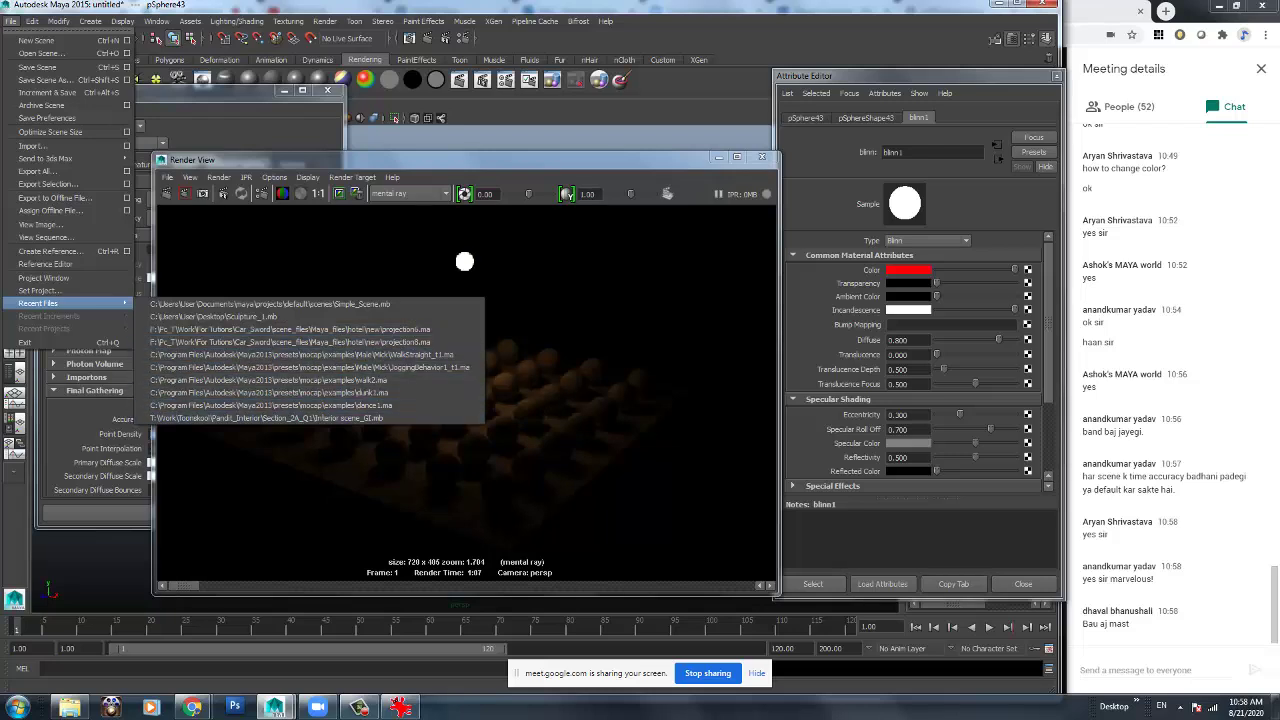
key("Escape")
left_click(718, 157)
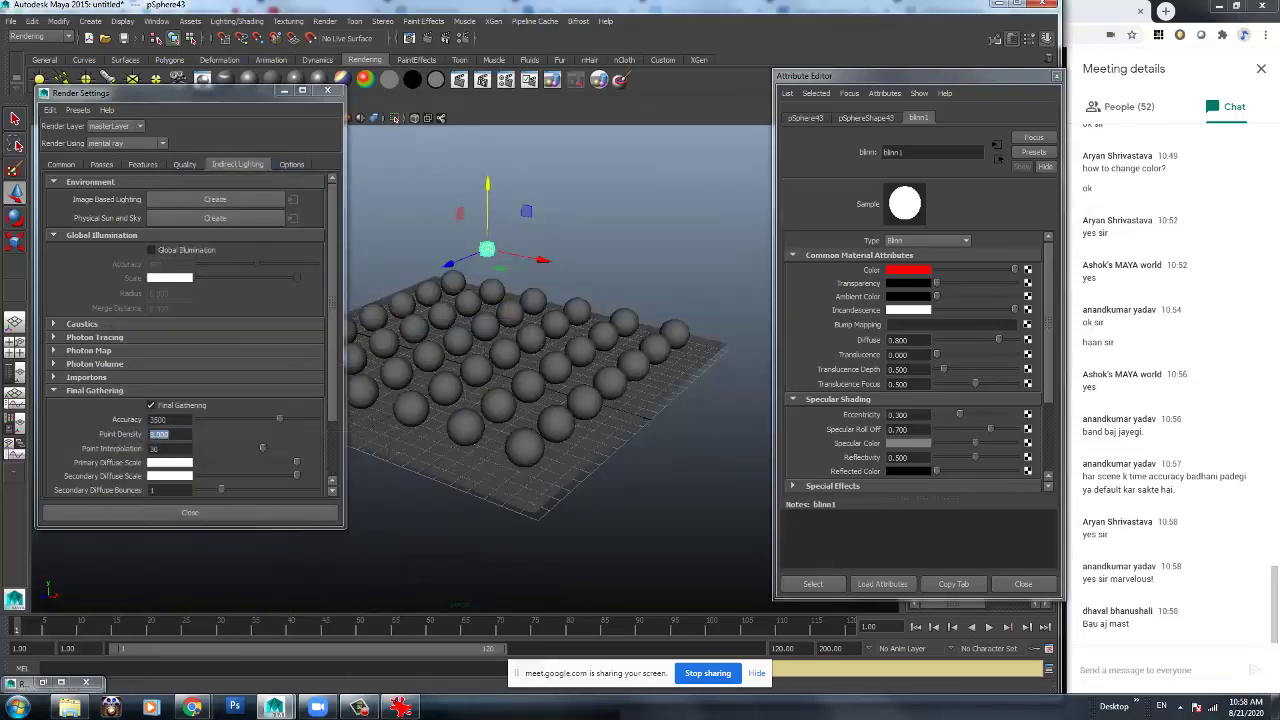
Select the whole sphere grid, duplicate it with Ctrl+D, and raise the copy above.
left_click(284, 90)
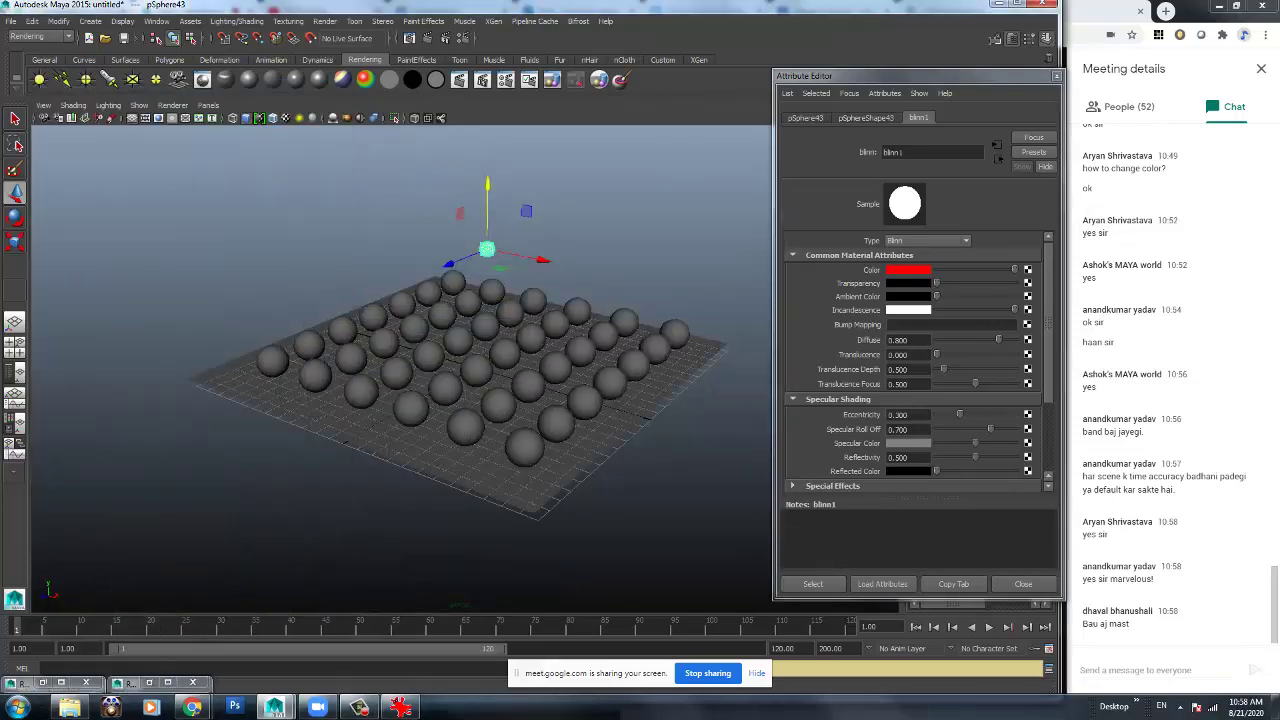
left_click_drag(460, 420, 470, 380, "alt")
left_click_drag(206, 308, 732, 434)
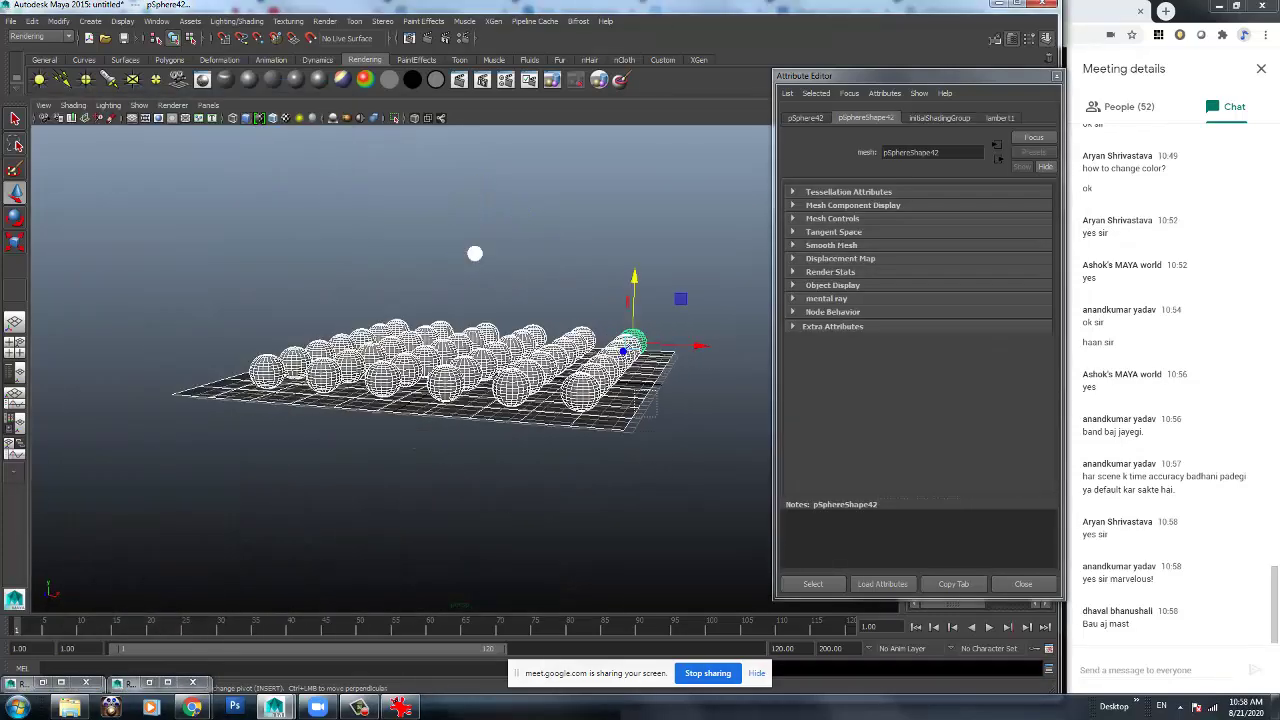
left_click_drag(420, 400, 455, 398, "alt")
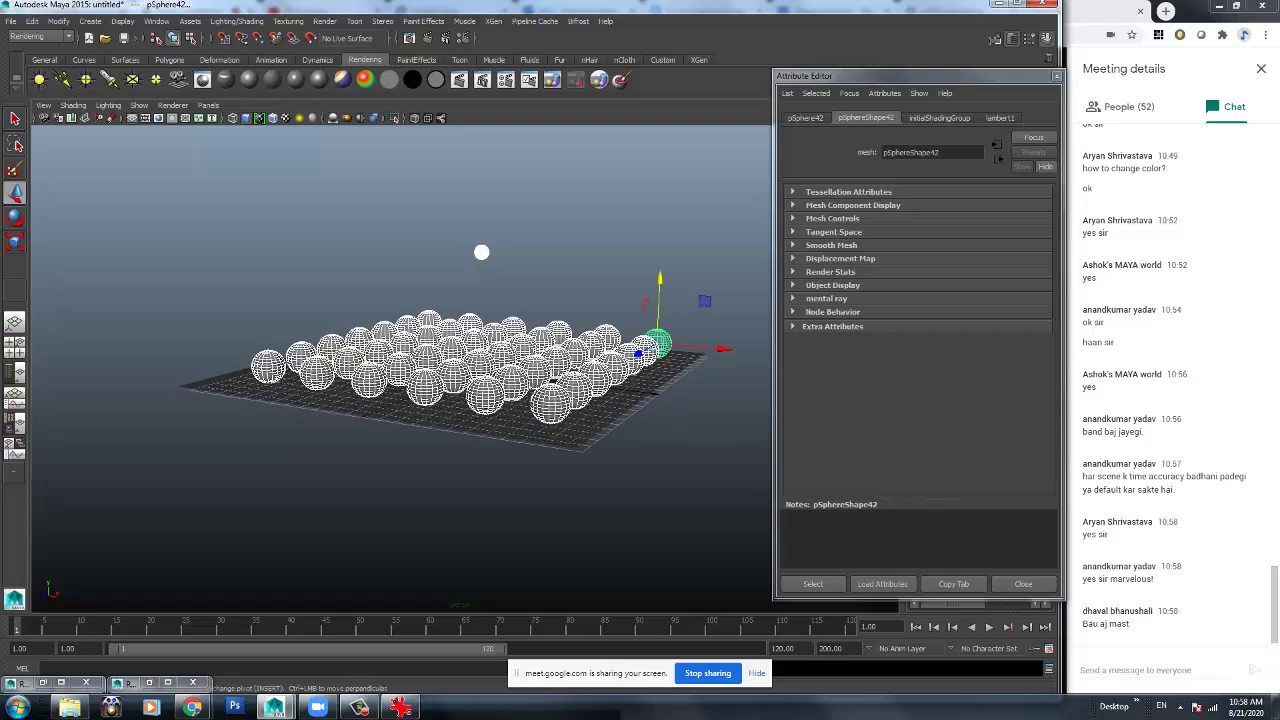
key("ctrl+d")
left_click_drag(660, 280, 668, 104)
Scale the duplicated spheres into thin flat discs.
left_click_drag(480, 300, 478, 330, "alt")
key("r")
middle_click_drag(478, 330, 478, 330)
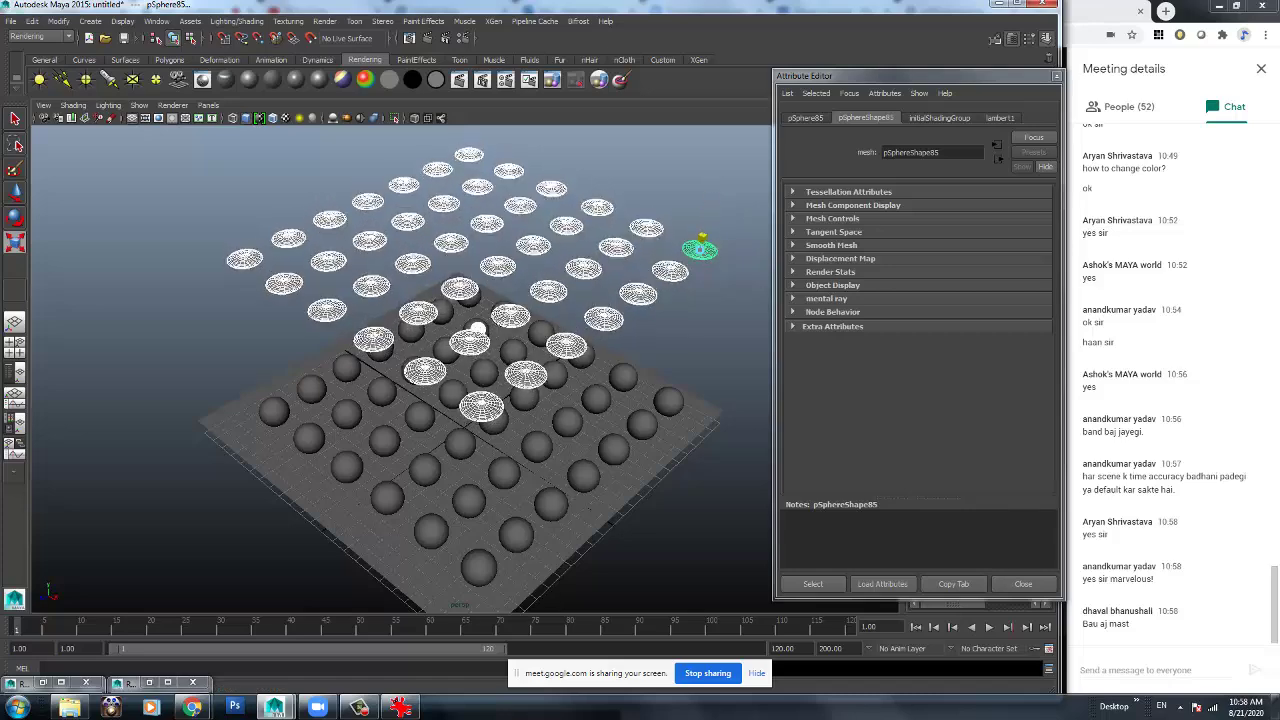
left_click_drag(703, 237, 716, 256)
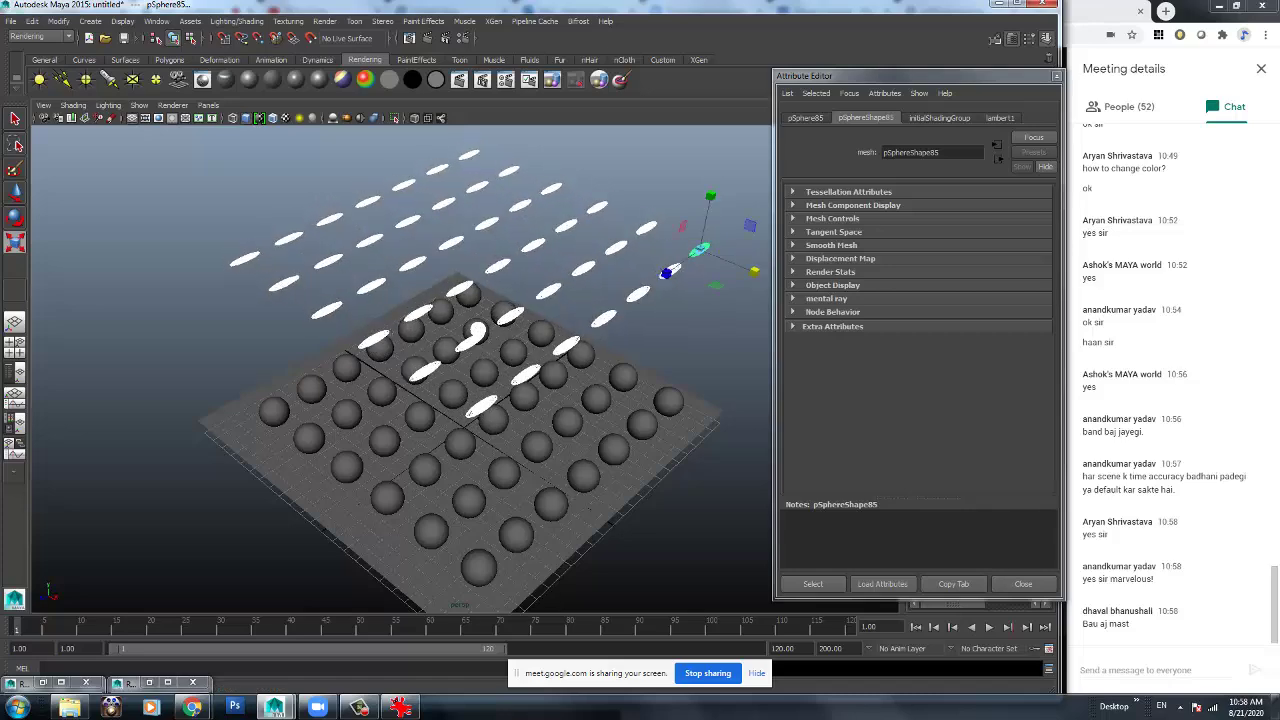
left_click_drag(480, 360, 478, 330, "alt")
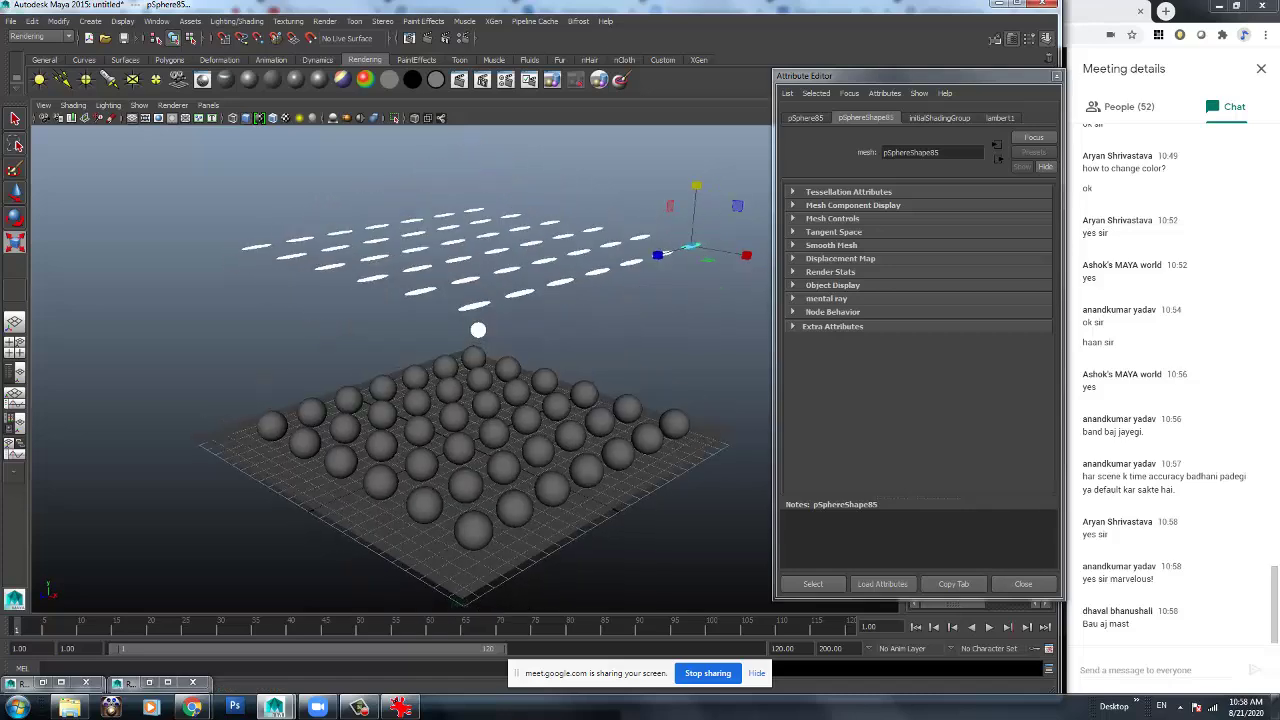
key("ctrl+z")
key("ctrl+z")
key("ctrl+z")
key("ctrl+z")
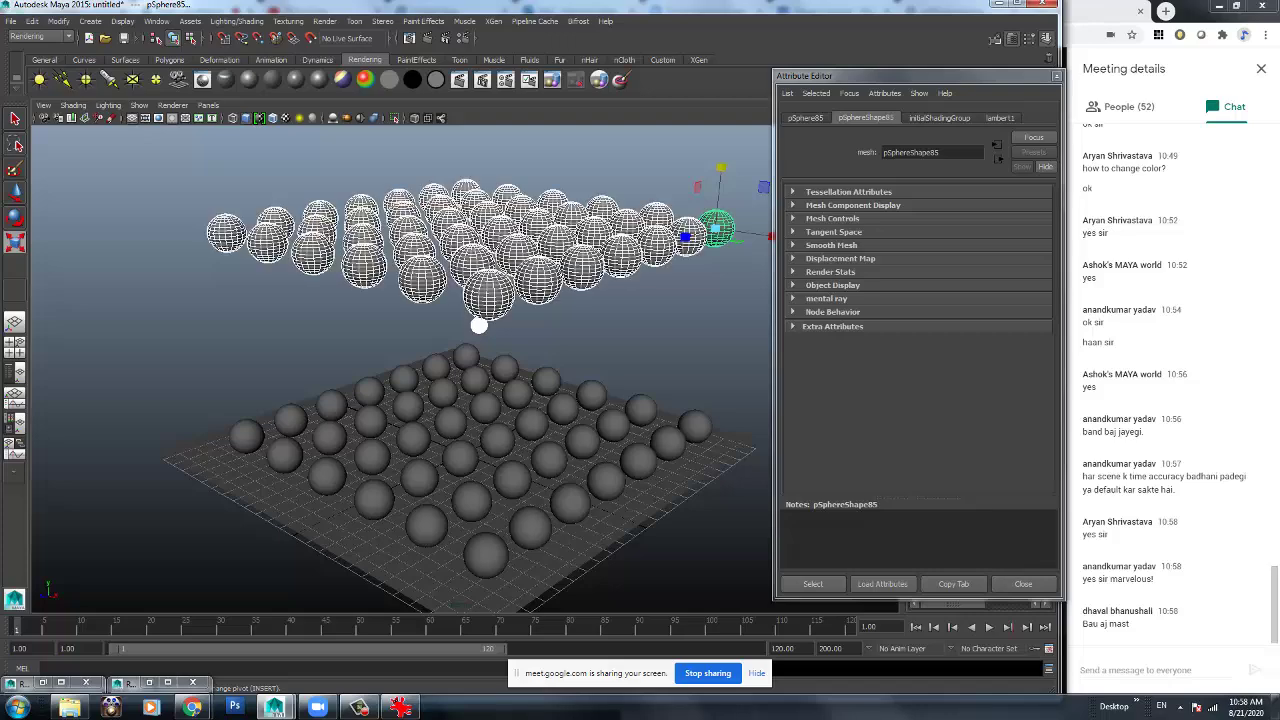
key("shift+z")
left_click_drag(479, 325, 440, 346, "alt")
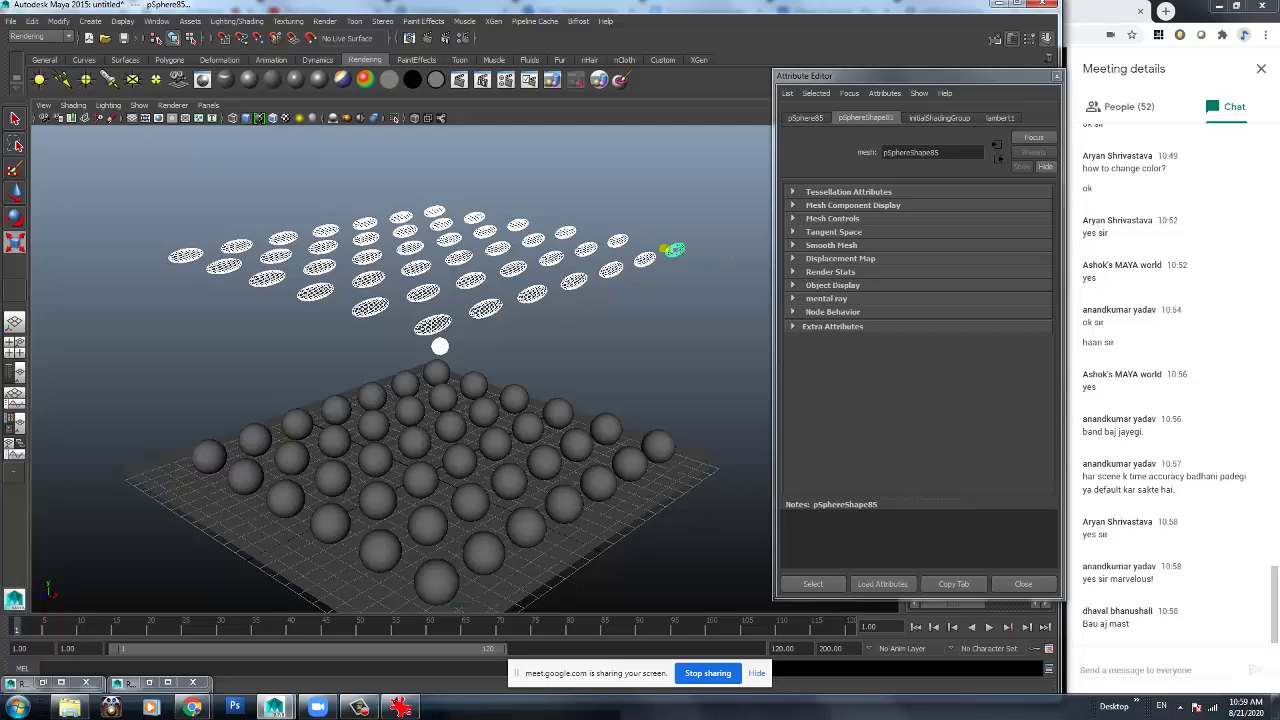
left_click_drag(664, 250, 686, 252)
left_click_drag(686, 252, 676, 300, "alt")
left_click_drag(654, 286, 705, 265)
Rotate the discs to lie flat, then marquee-select the whole disc layer.
key("e")
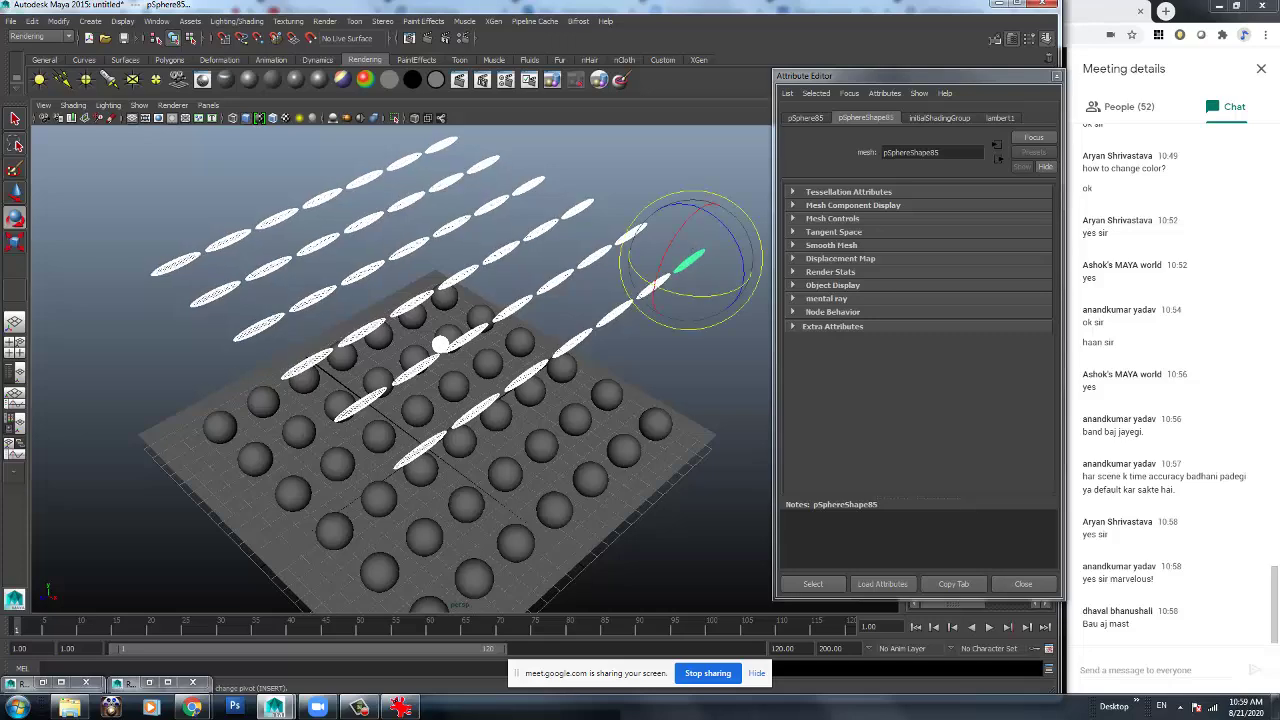
left_click_drag(700, 212, 680, 238)
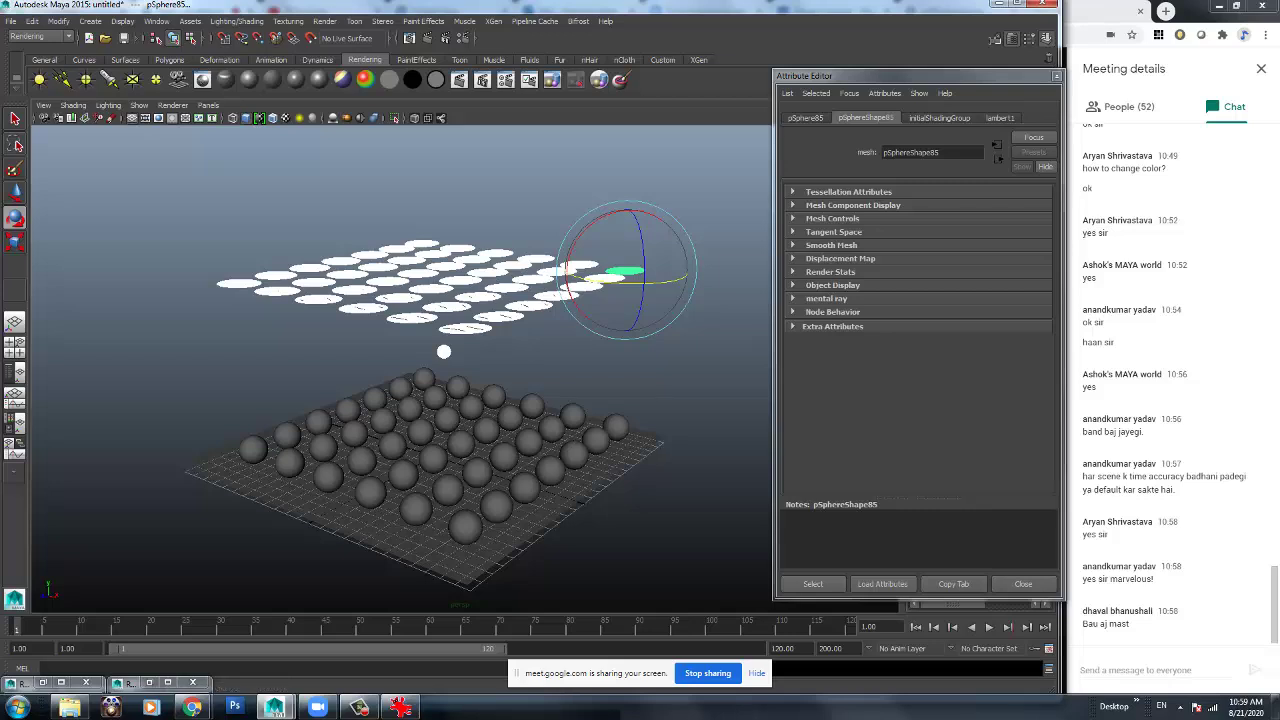
left_click(443, 351)
left_click_drag(210, 220, 694, 304)
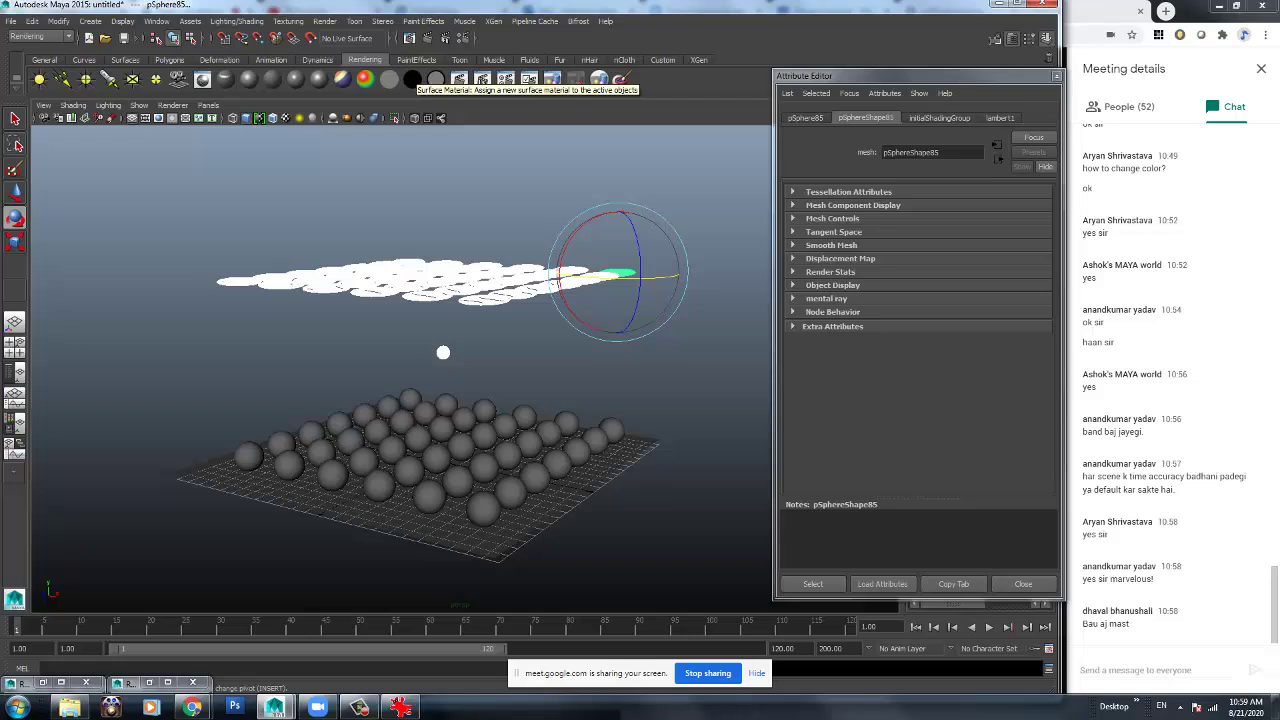
Assign a Surface Shader to the disc layer and pick a cyan Out Color.
left_click(167, 233)
left_click_drag(167, 233, 714, 326)
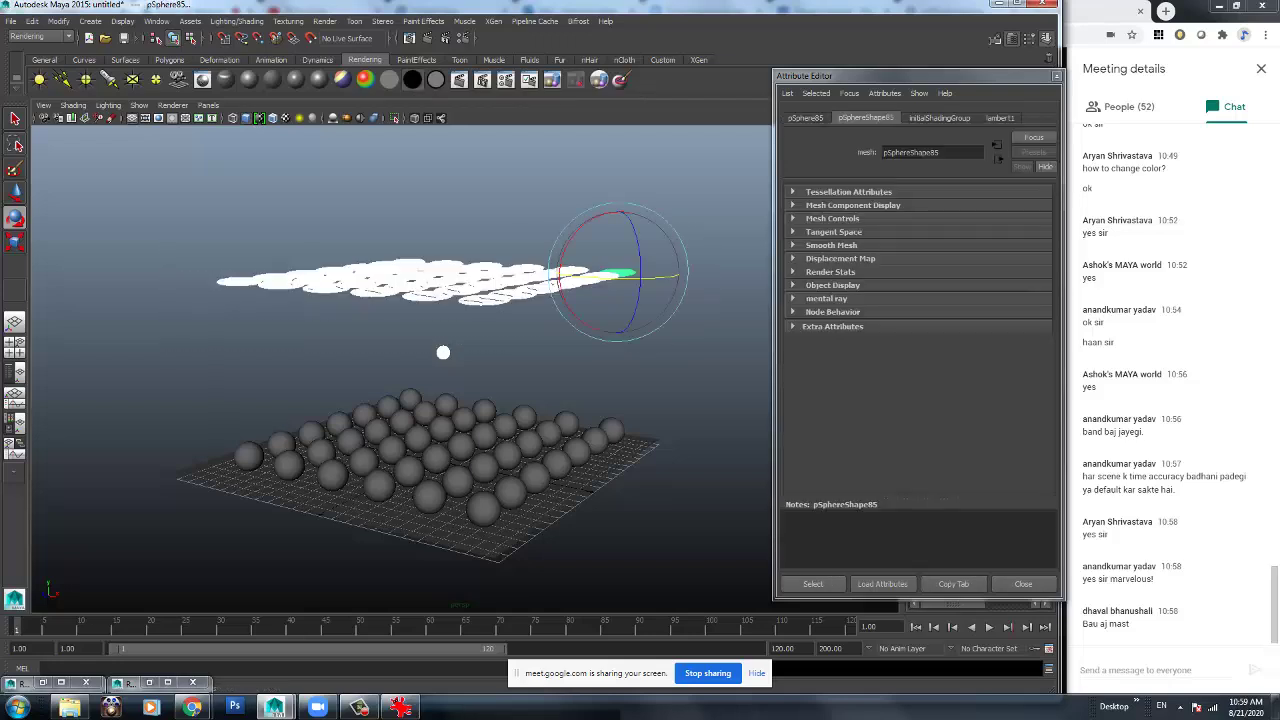
left_click(412, 80)
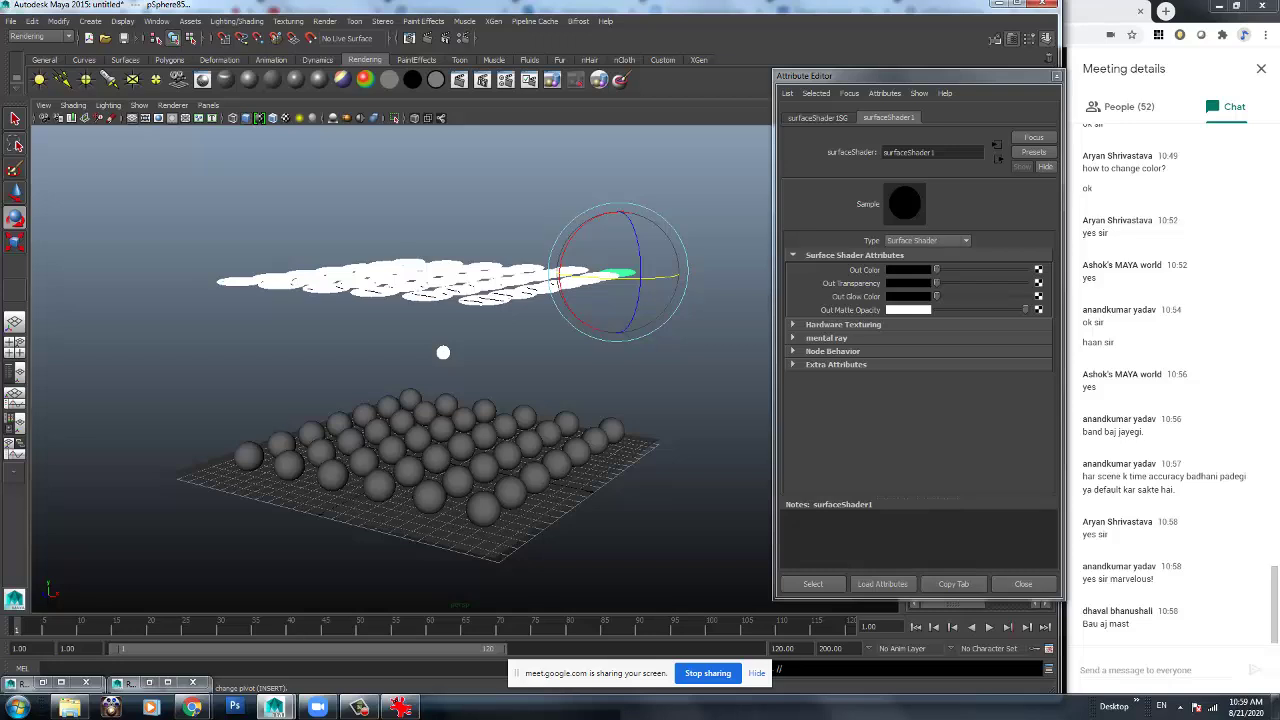
left_click(907, 270)
left_click_drag(864, 290, 958, 306)
left_click_drag(836, 322, 958, 322)
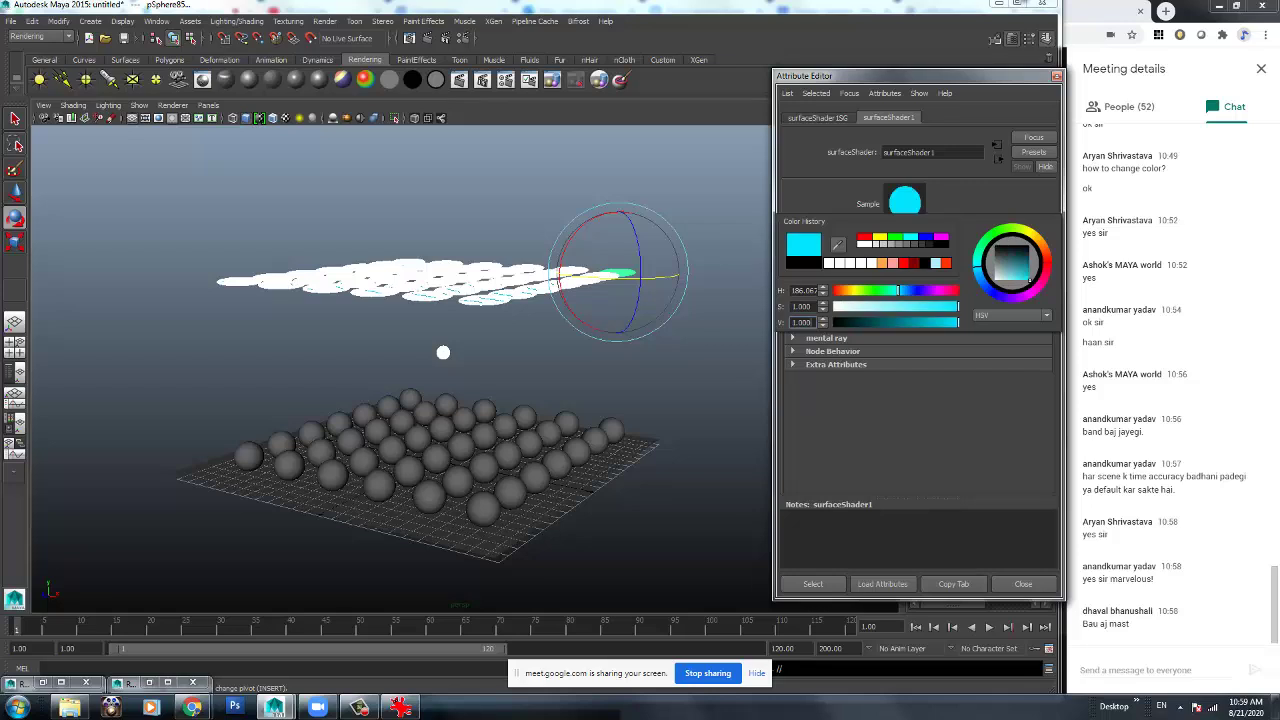
left_click_drag(898, 290, 900, 290)
left_click_drag(956, 322, 900, 290)
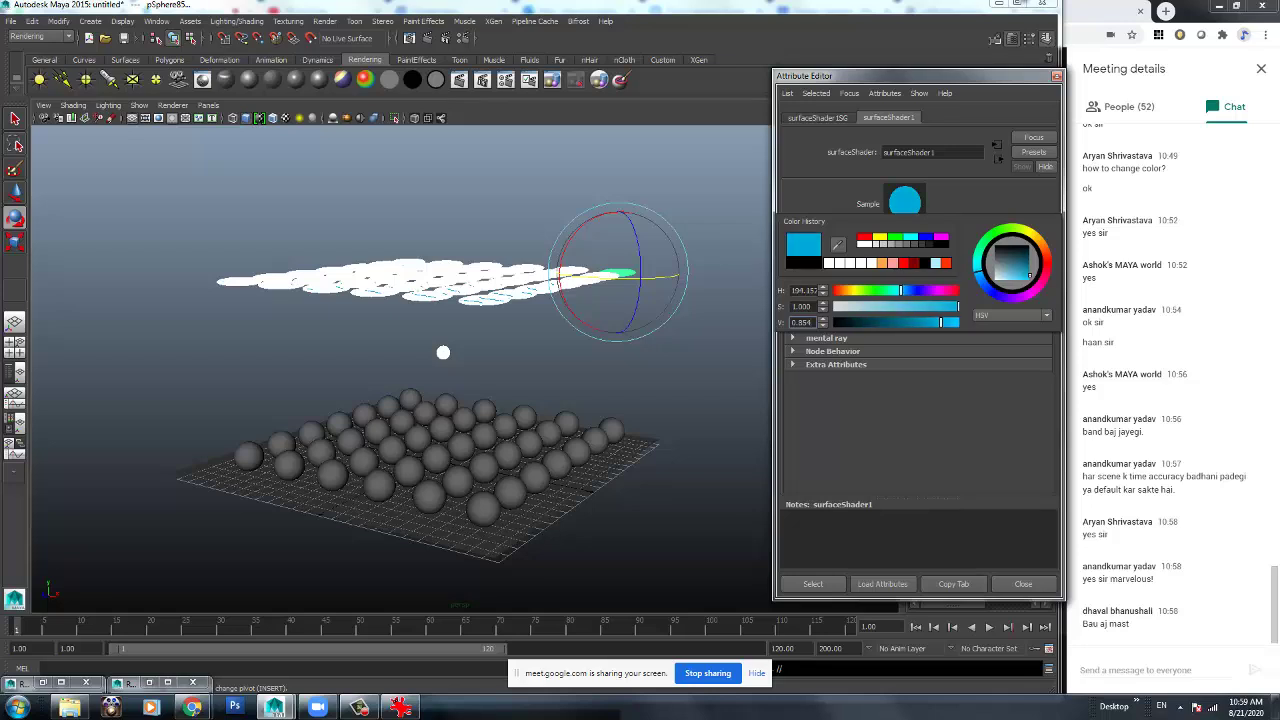
Set the cyan Out Color's brightness value to 10.
left_click(906, 270)
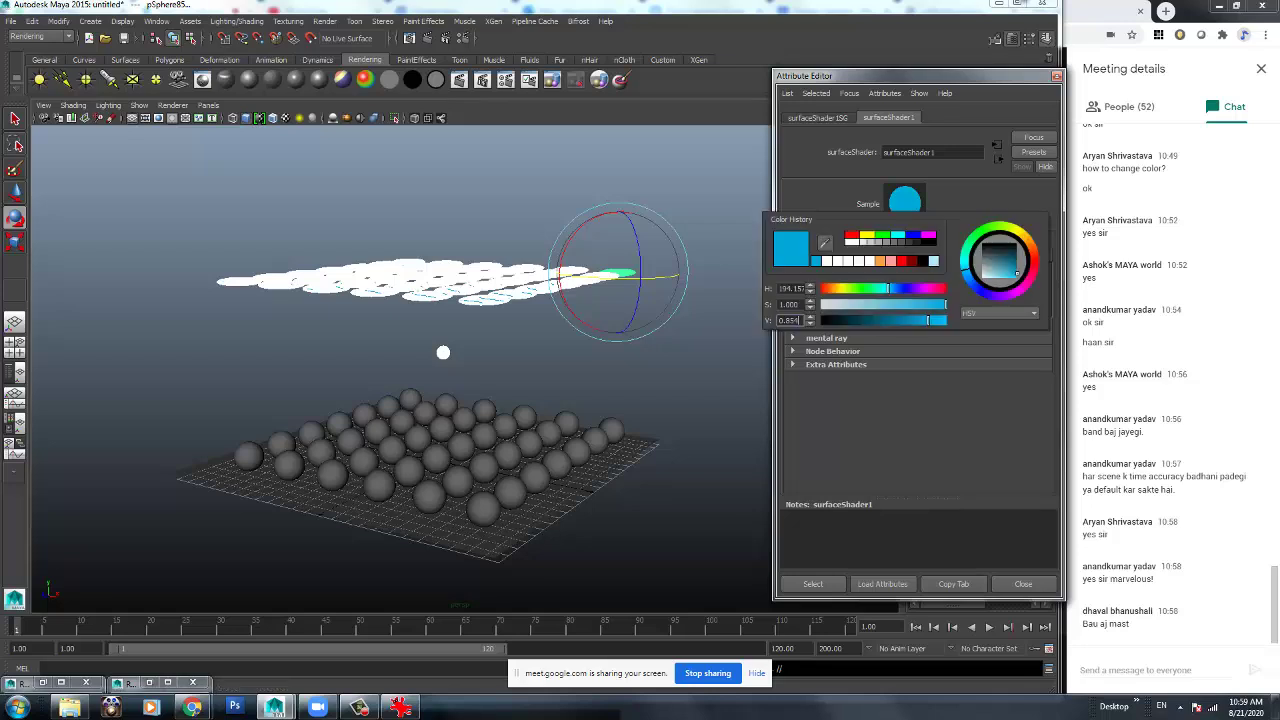
double_click(789, 320)
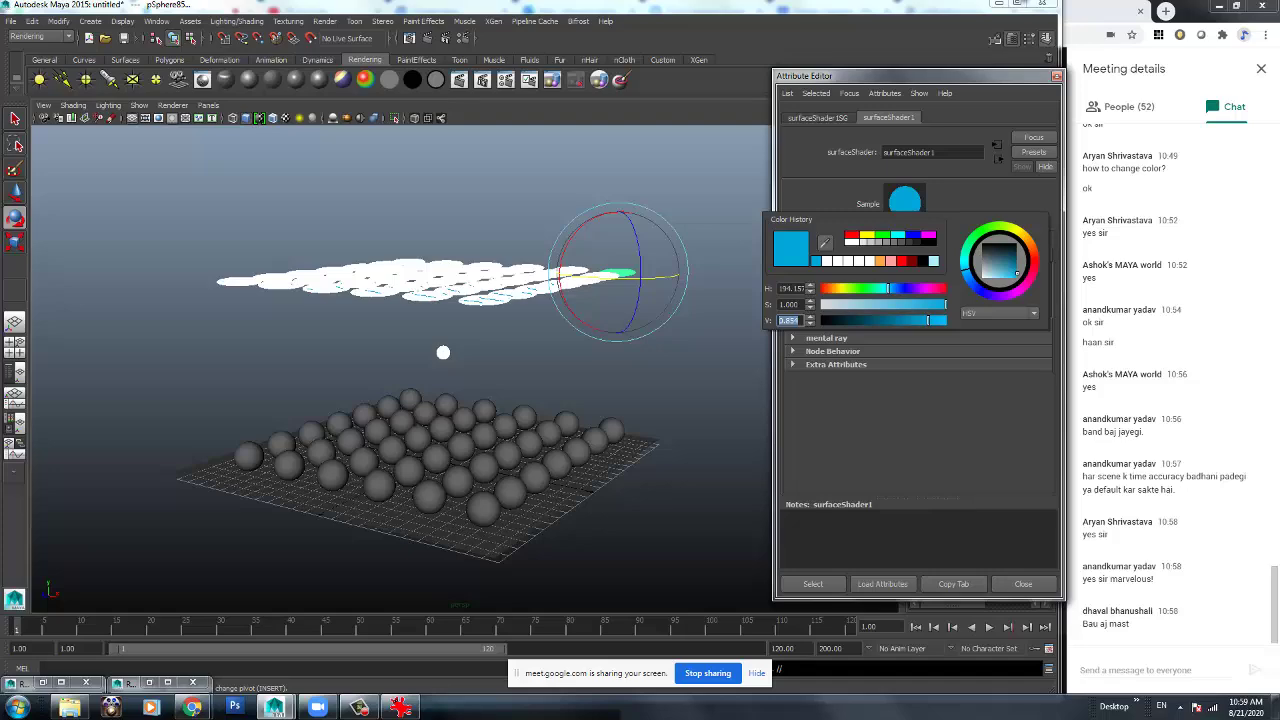
type("15")
key("Return")
type("10")
key("Return")
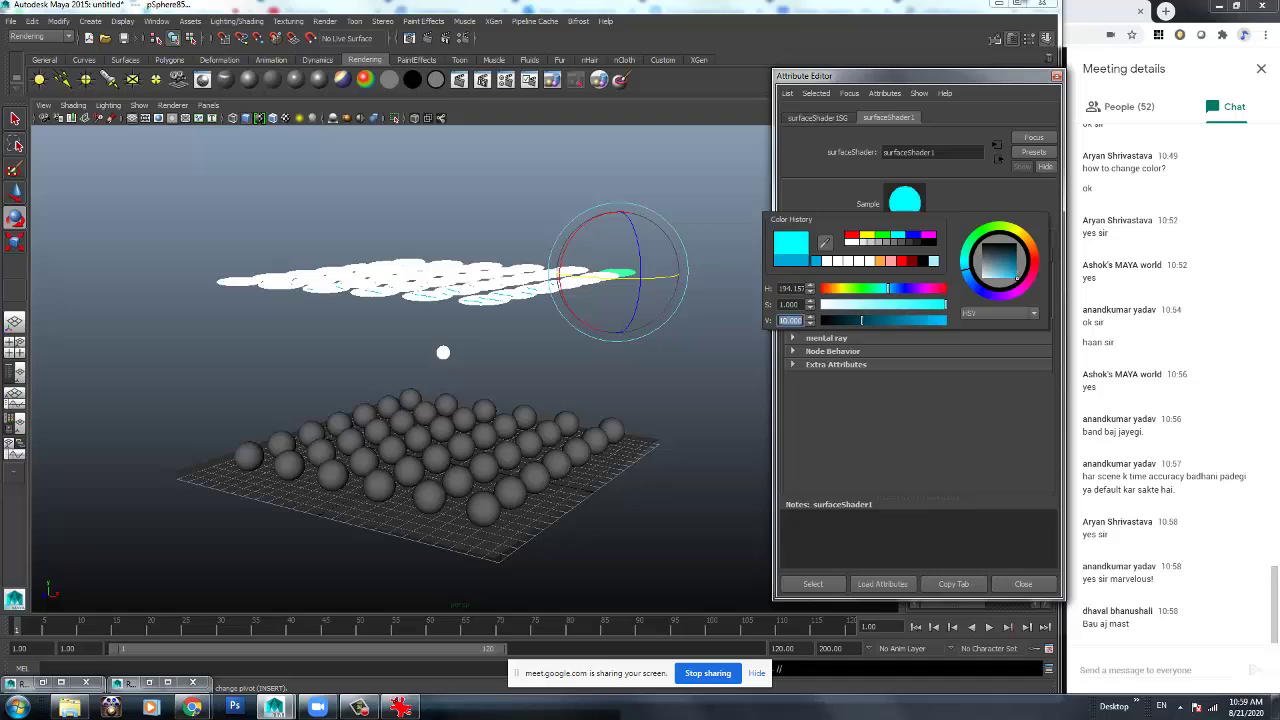
left_click(640, 385)
Compare with the previous render, then move the glowing light sphere down toward the grid.
scroll(560, 385, "up", 6)
middle_click_drag(540, 400, 562, 348, "alt")
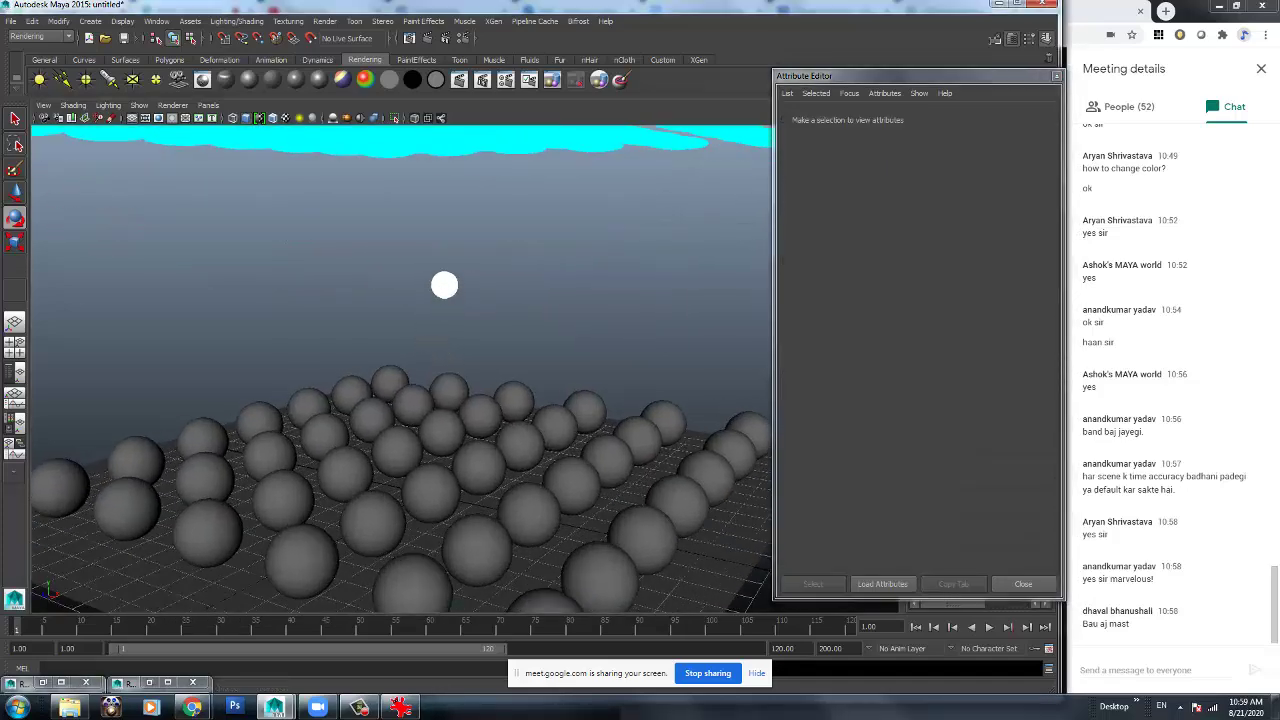
left_click_drag(500, 400, 520, 375, "alt")
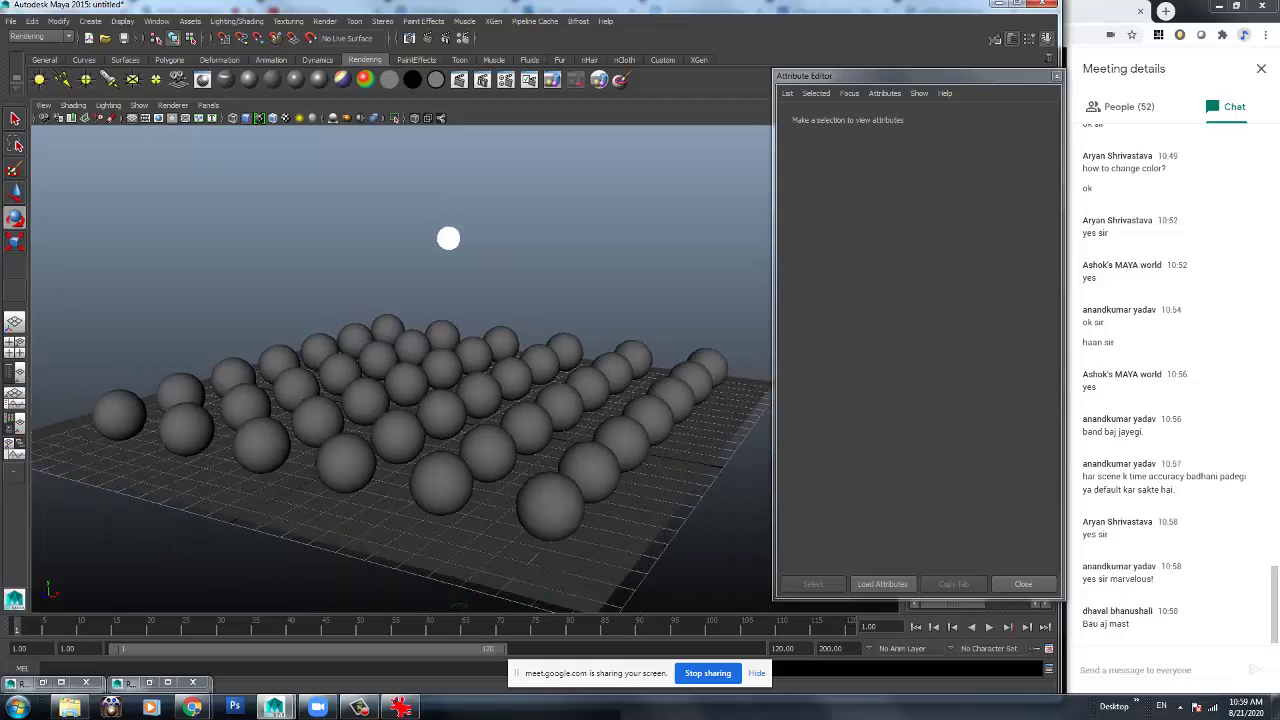
left_click(409, 38)
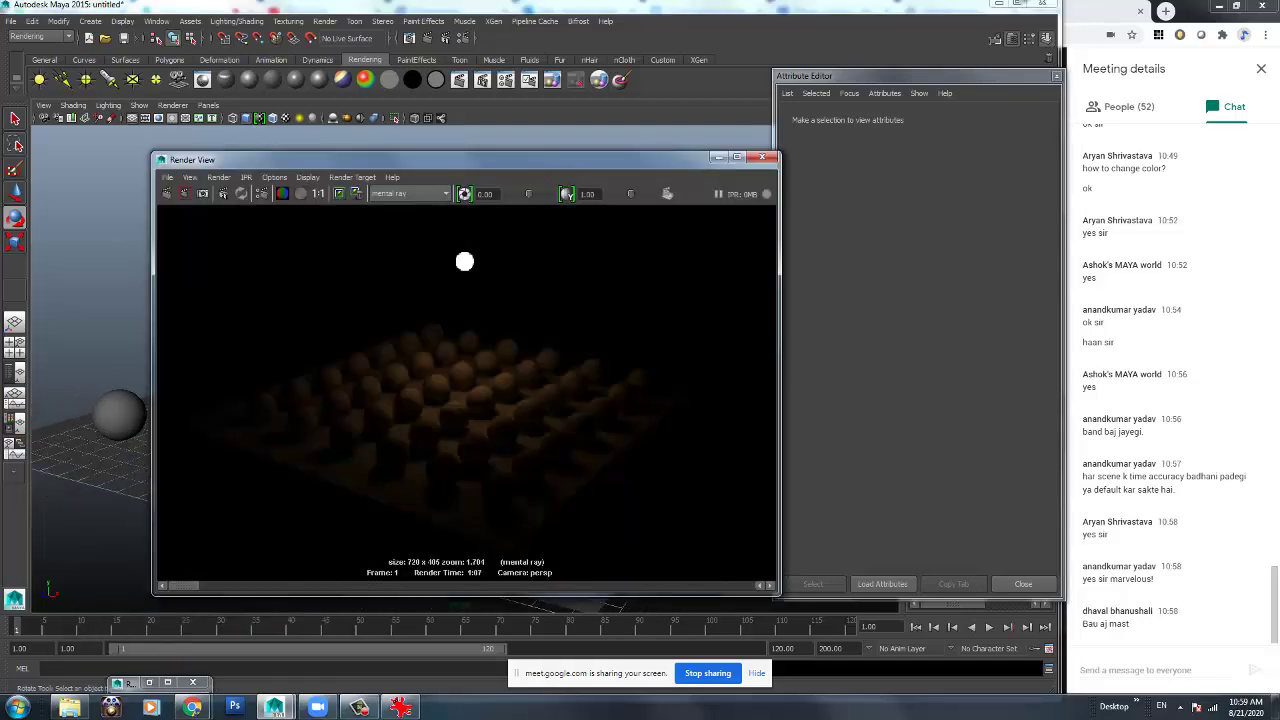
left_click(718, 157)
left_click(449, 238)
key("w")
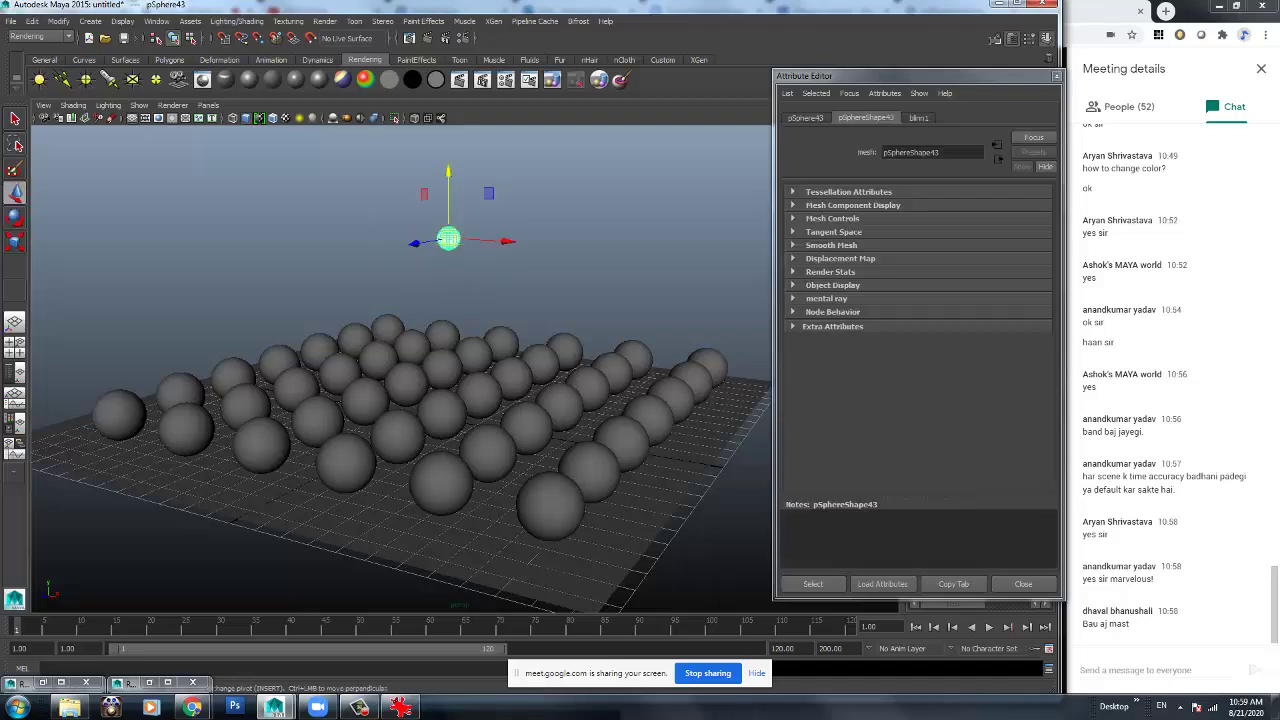
left_click_drag(449, 175, 449, 253)
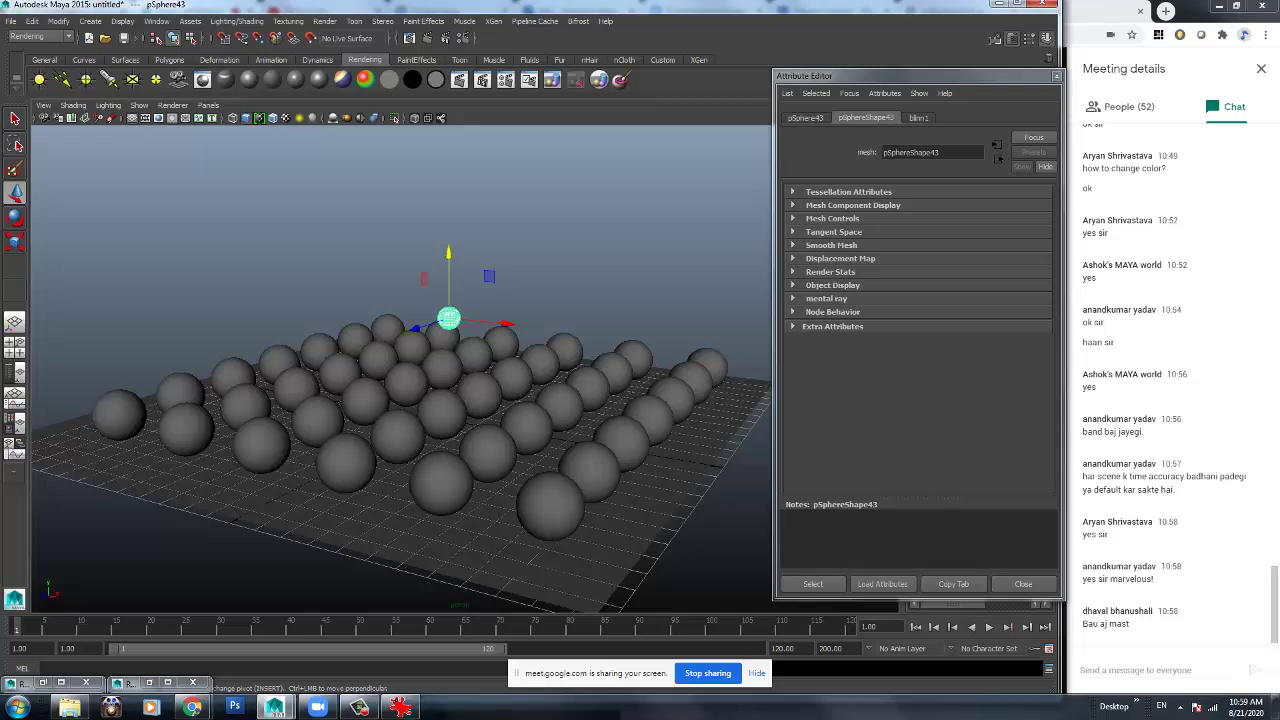
Select the cyan disc canopy and lower it toward the sphere grid.
scroll(400, 360, "down", 5)
left_click_drag(182, 186, 626, 286)
left_click_drag(615, 185, 615, 247)
Reframe the view and switch to the Channel Box to show transform values.
scroll(400, 360, "up", 5)
scroll(400, 360, "up", 5)
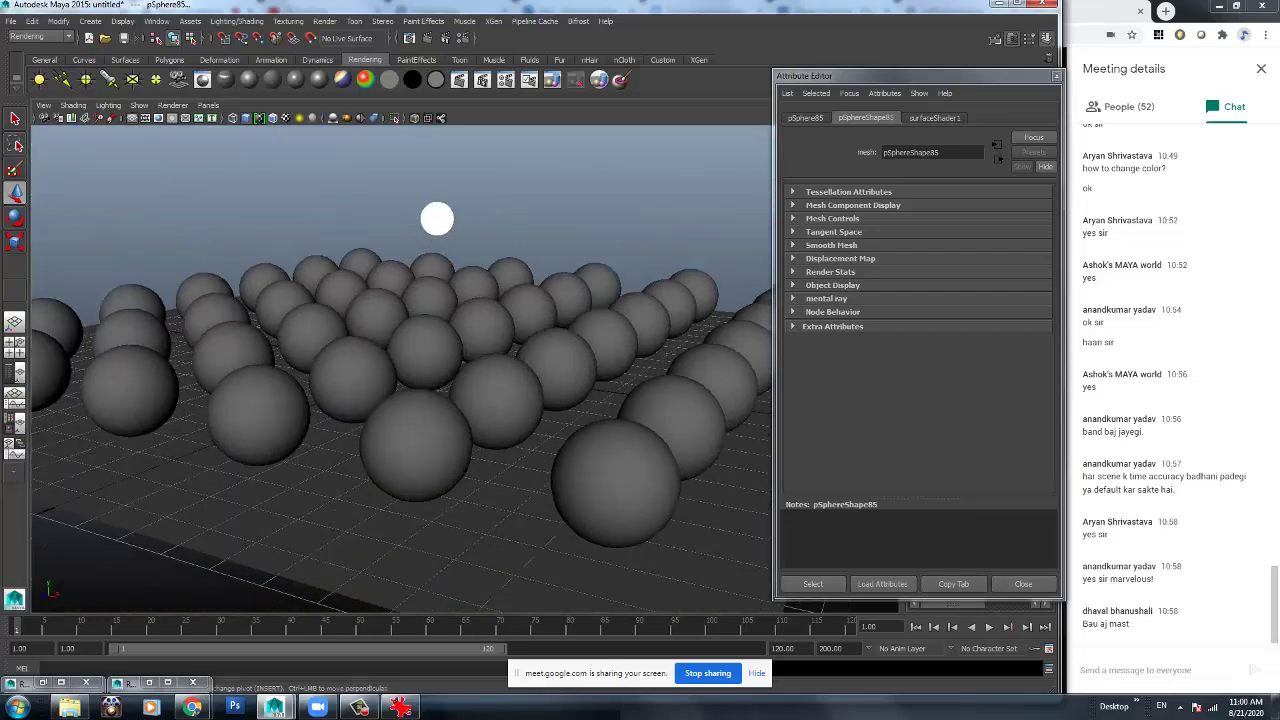
scroll(400, 360, "down", 5)
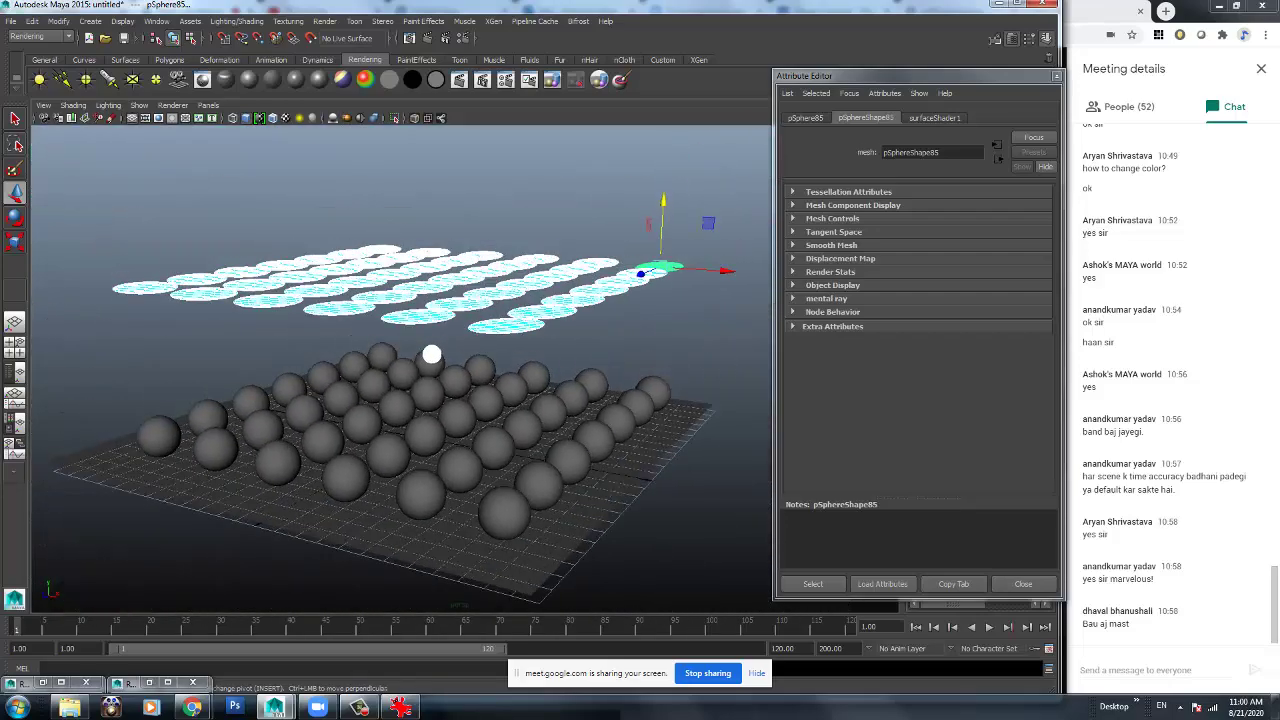
scroll(400, 360, "up", 5)
middle_click_drag(400, 360, 434, 281, "alt")
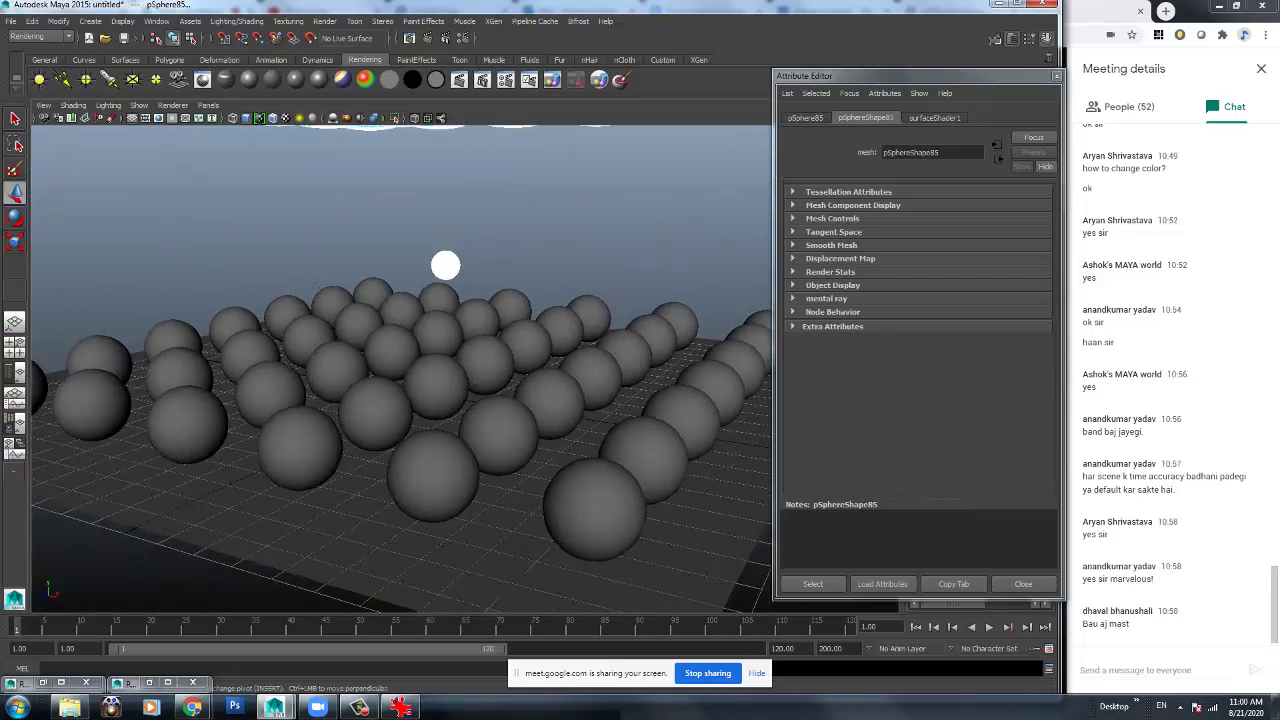
key("ctrl+a")
left_click_drag(443, 266, 528, 253, "alt")
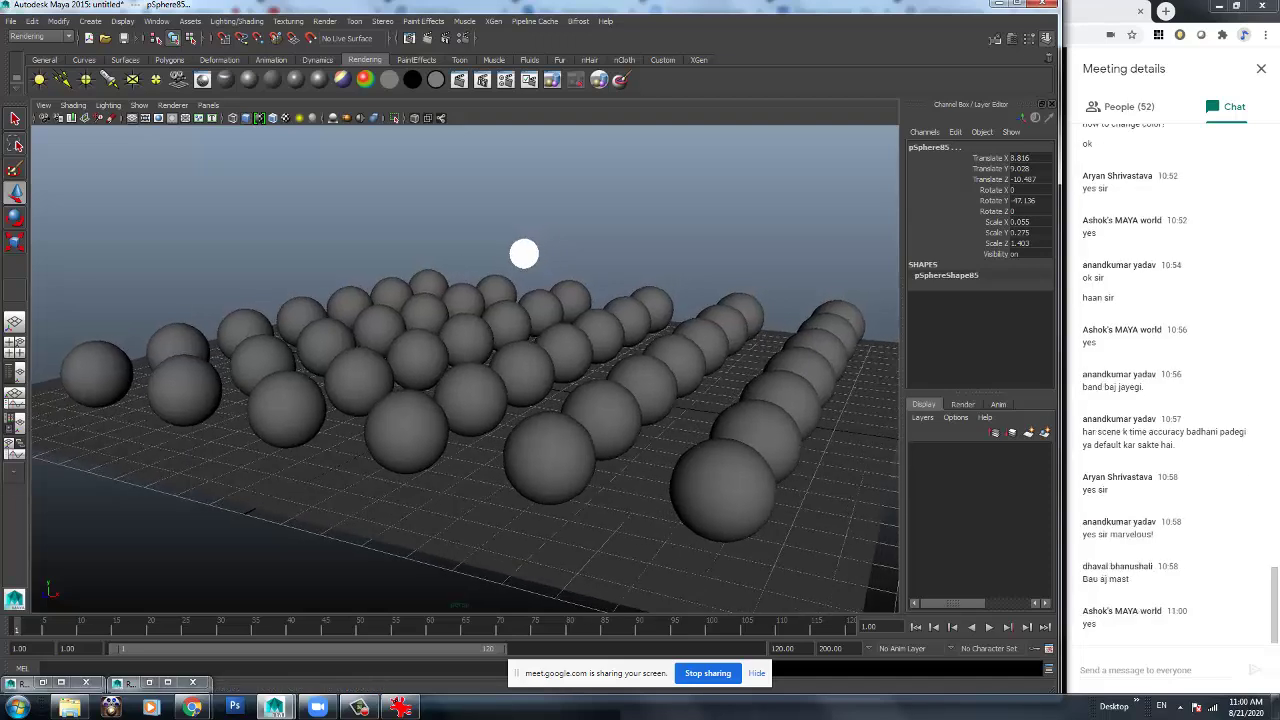
Render the current frame with mental ray, then bring Explorer forward.
left_click(427, 38)
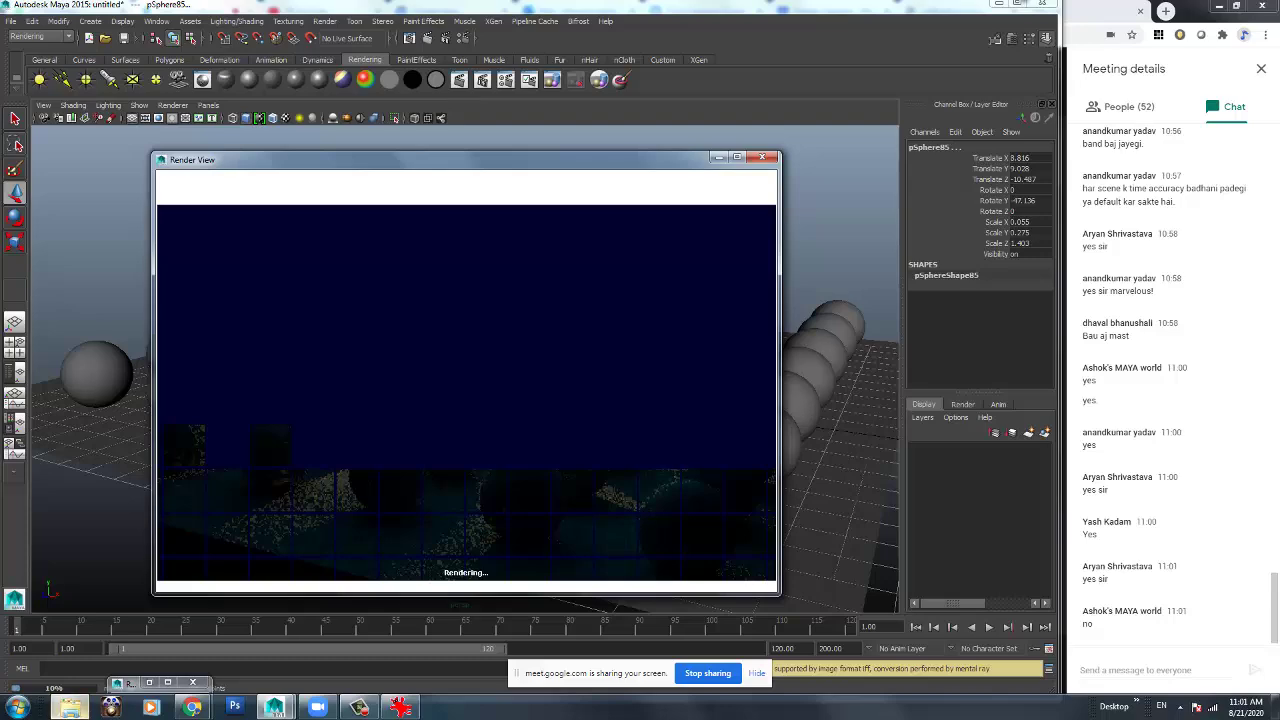
left_click(69, 707)
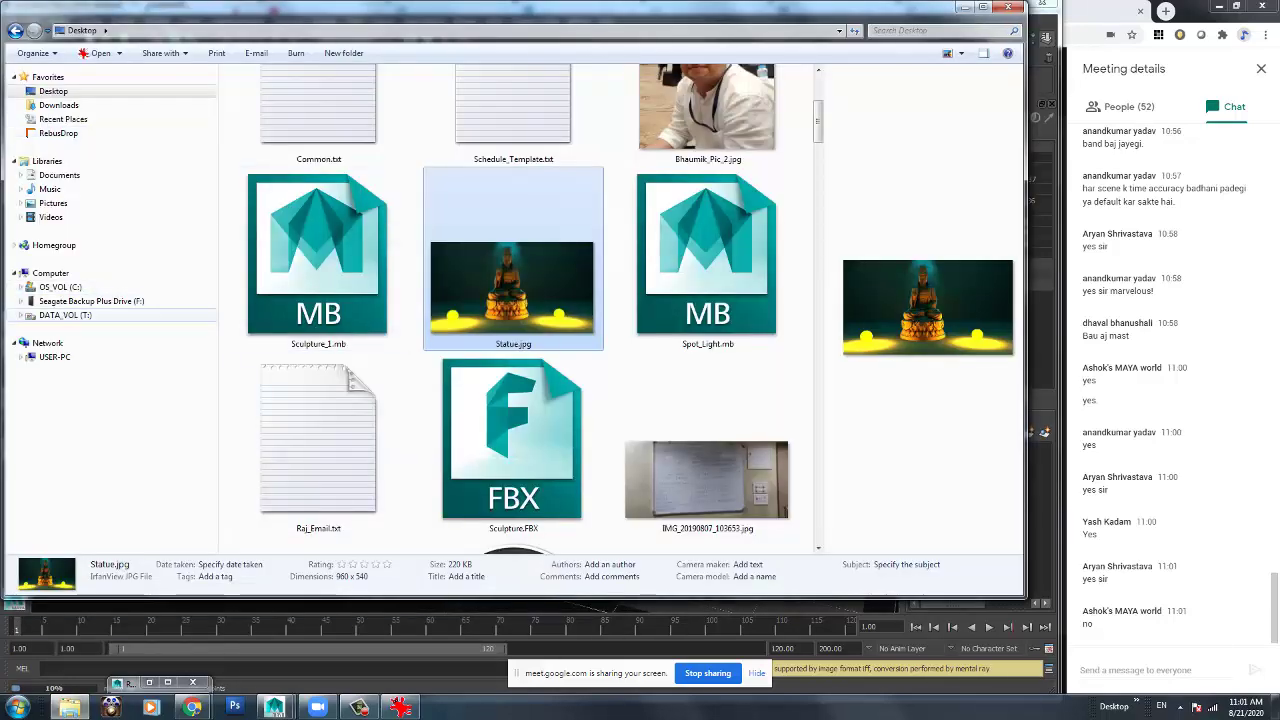
Browse DATA_VOL (T:) > Work and open the Toonskool folder.
left_click(65, 315)
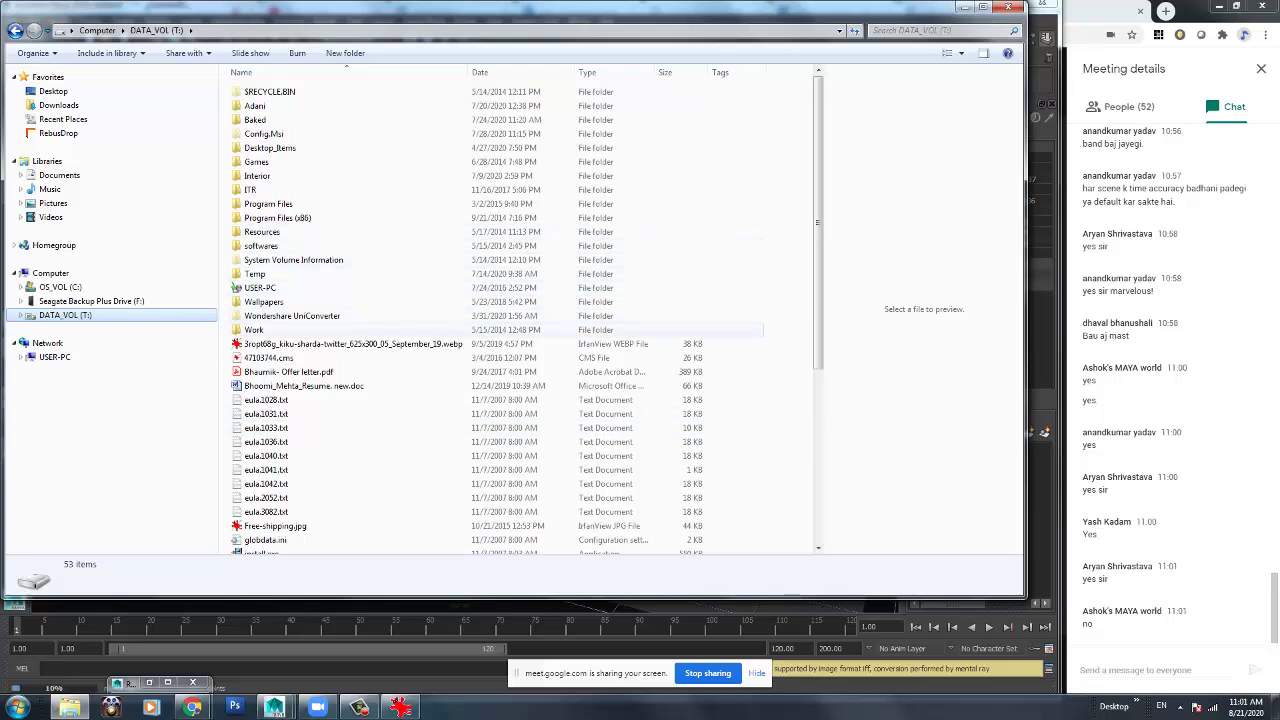
double_click(690, 329)
scroll(700, 130, "down", 5)
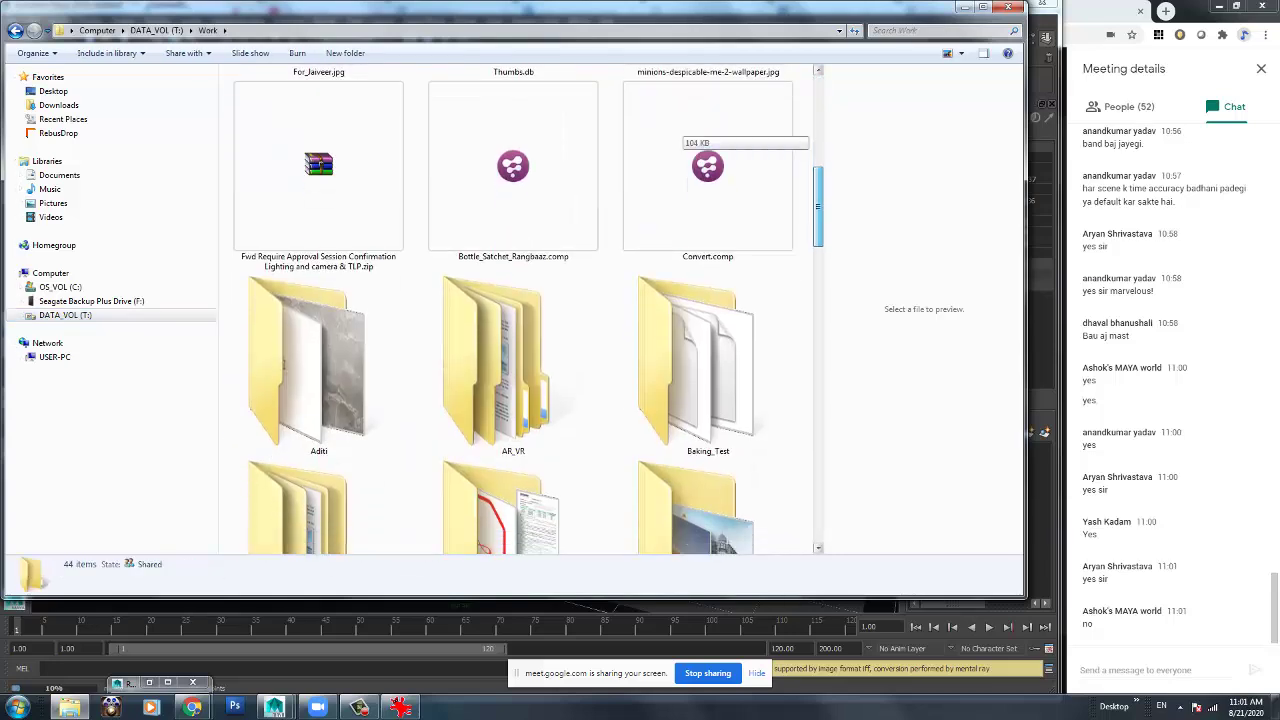
scroll(690, 125, "down", 10)
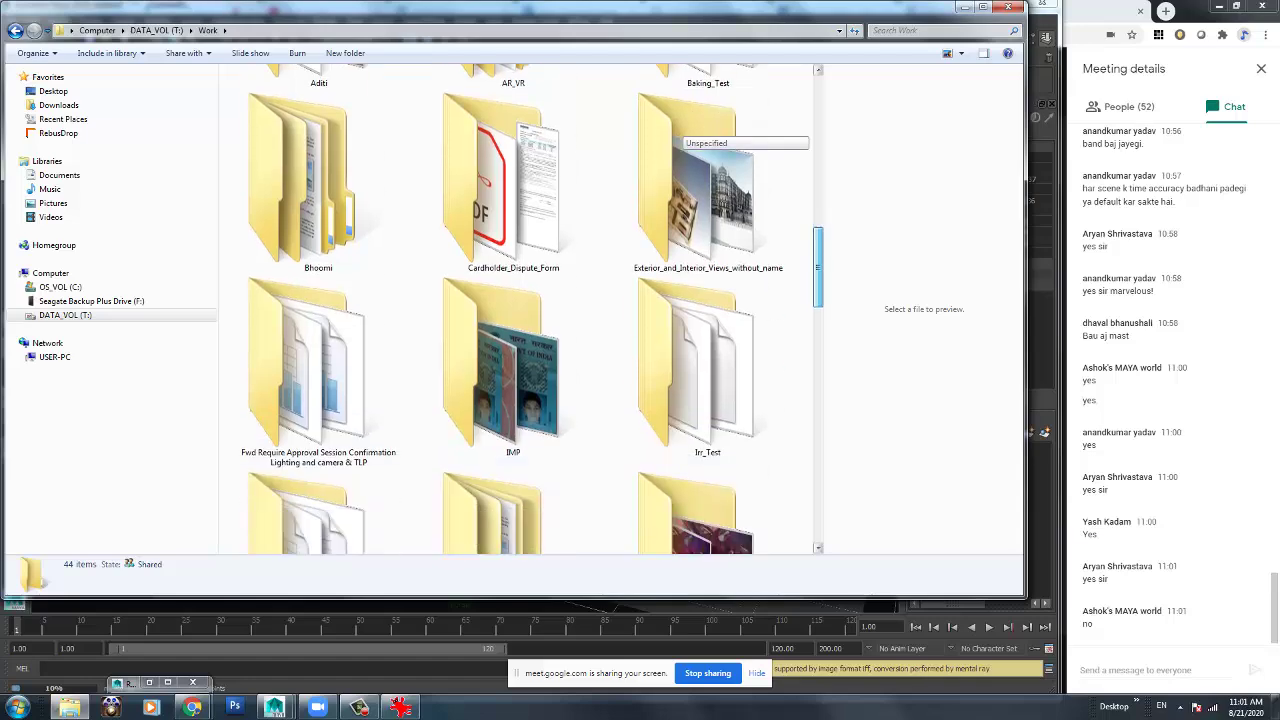
scroll(513, 230, "down", 1)
left_click(513, 230)
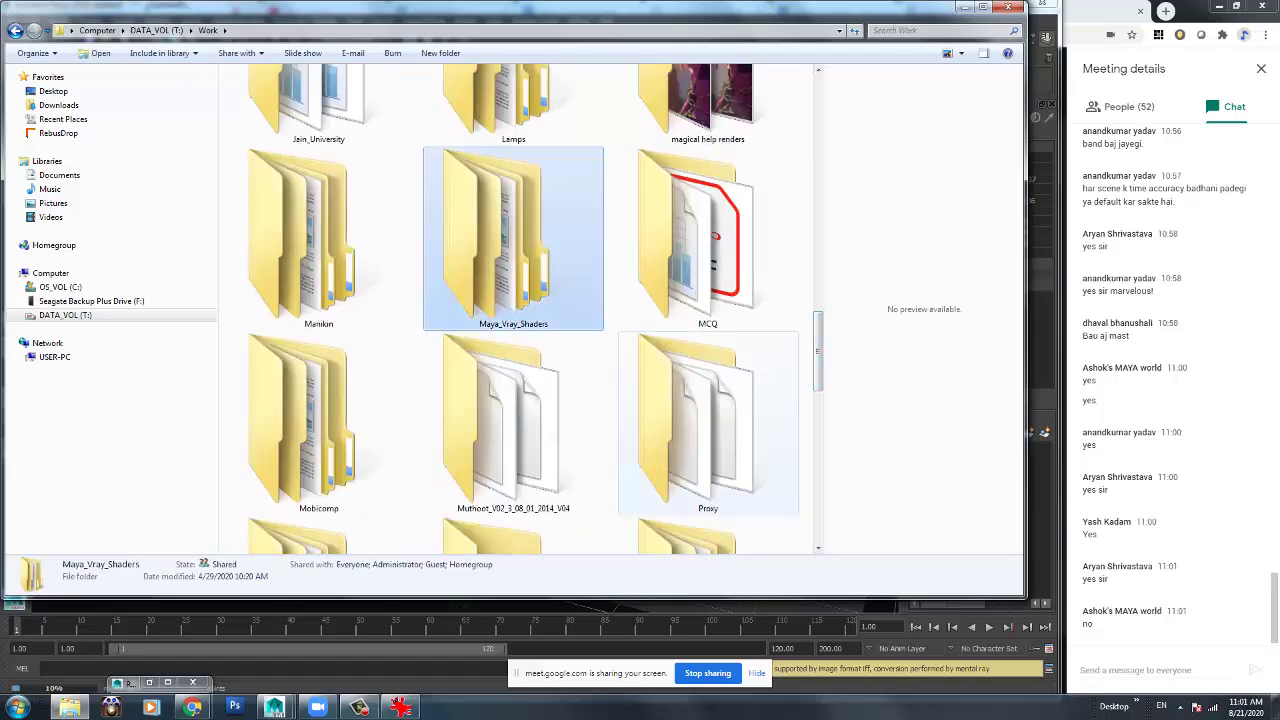
scroll(513, 230, "up", 3)
scroll(513, 260, "up", 3)
left_click(513, 268)
key("t")
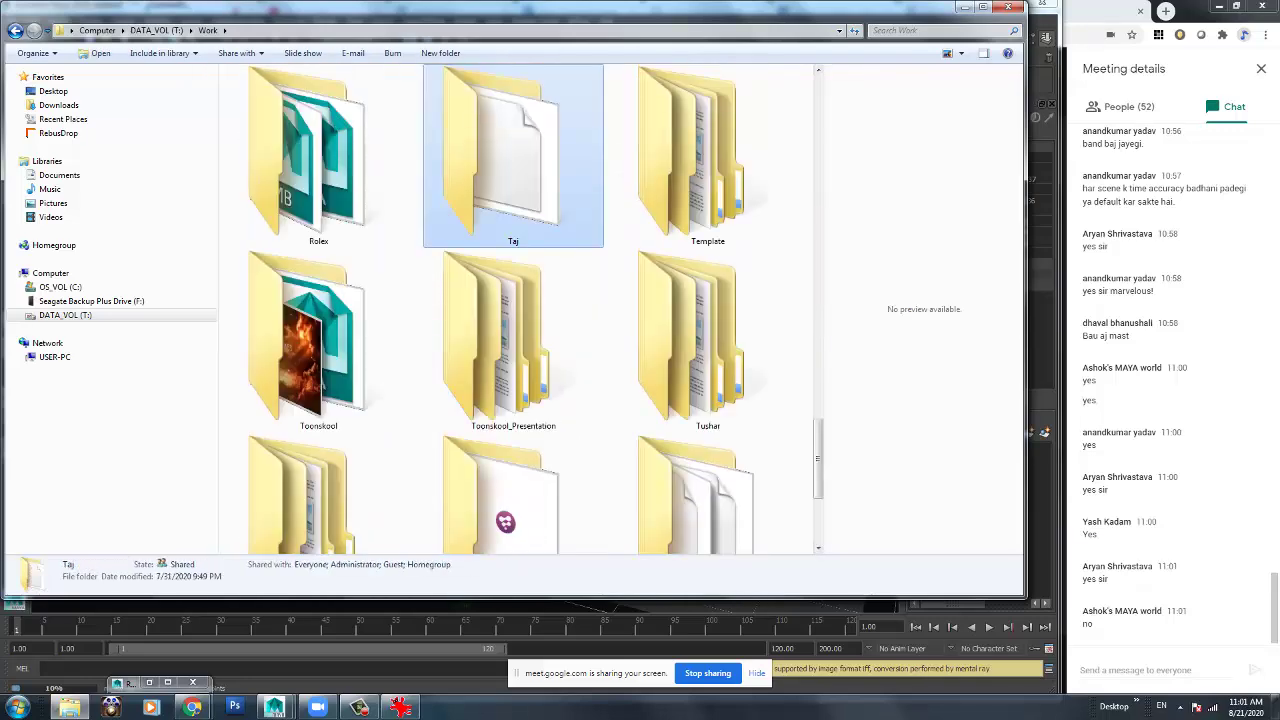
double_click(318, 340)
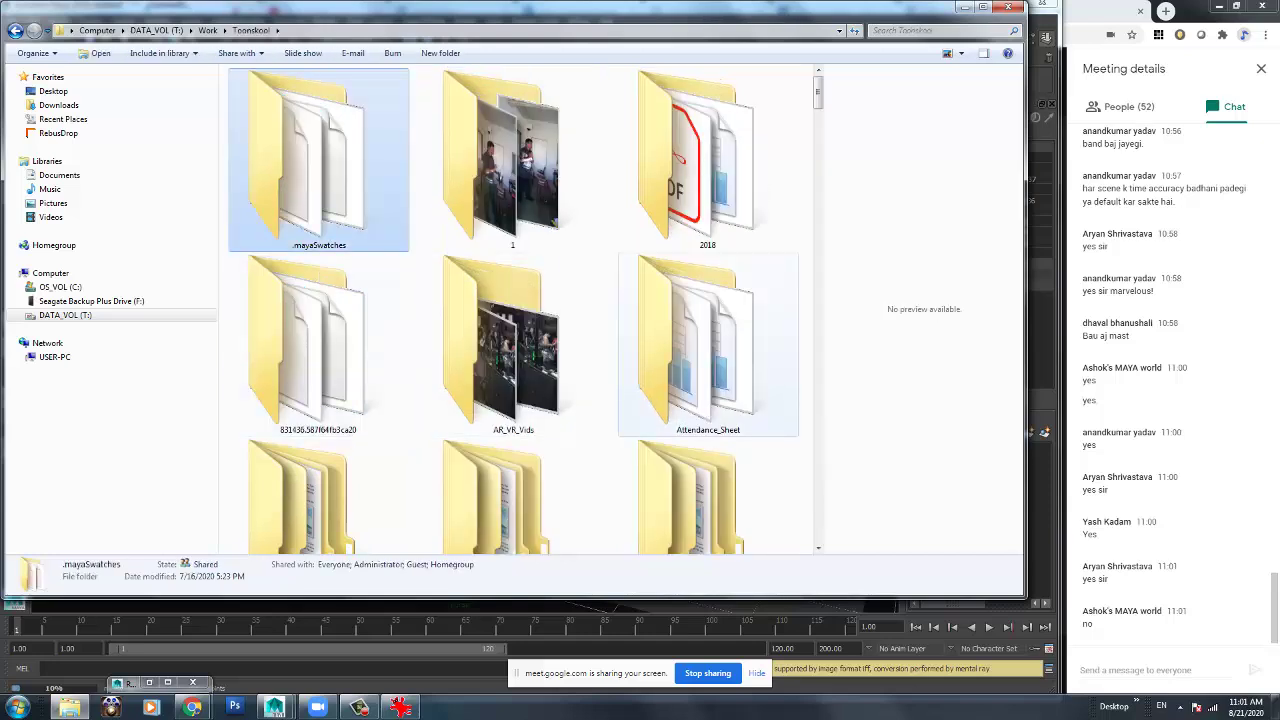
Open Session_1 > Reflection_Refraction > Interior and view the grey interior render.
key("s")
double_click(708, 160)
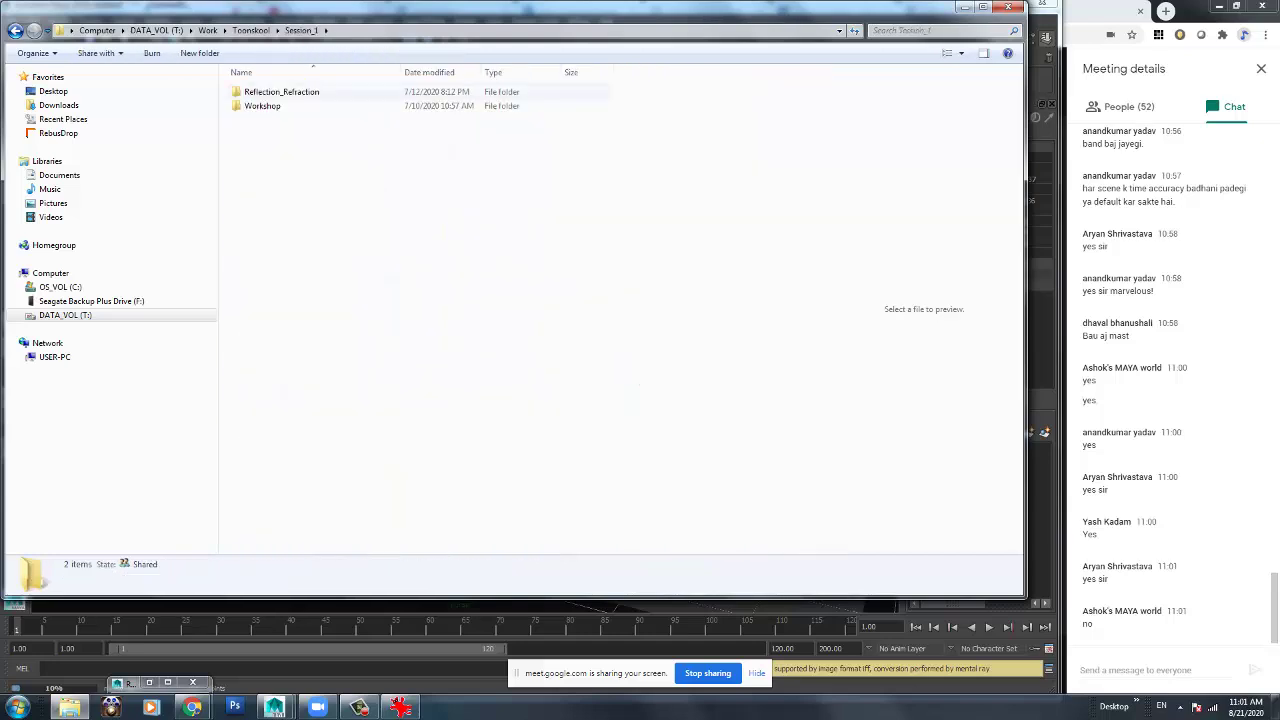
key("r")
key("Return")
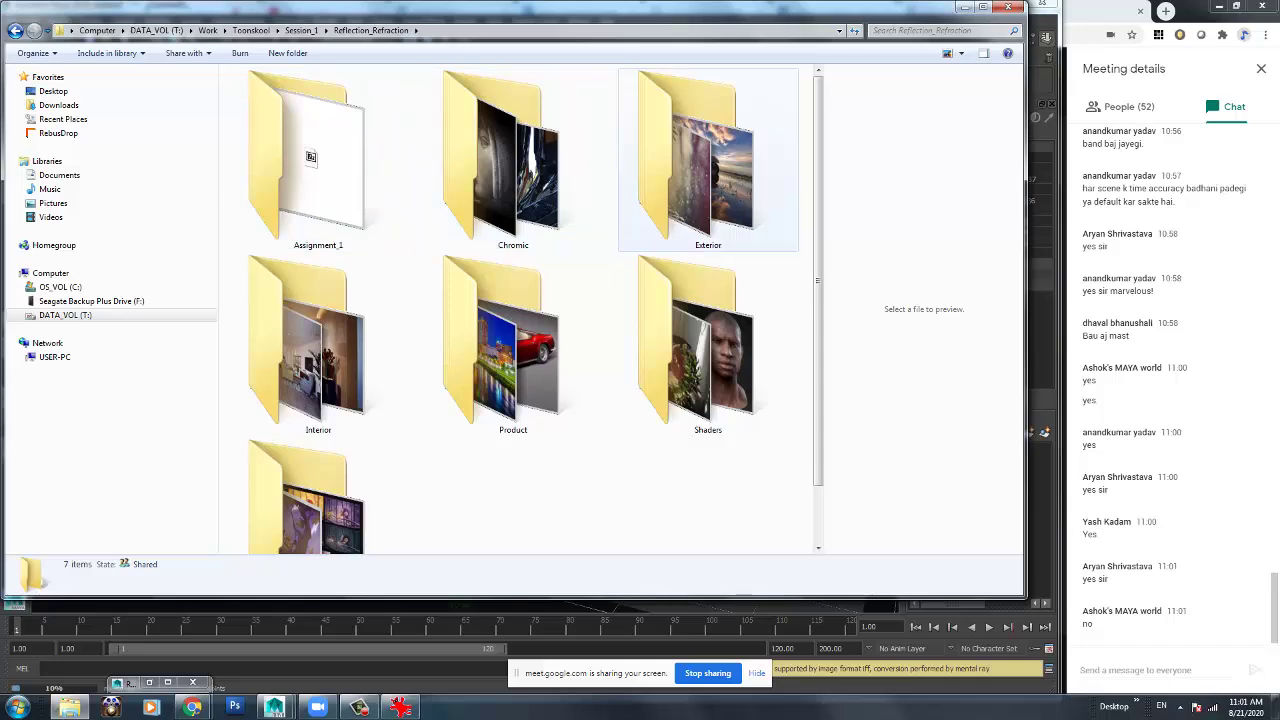
key("i")
key("Return")
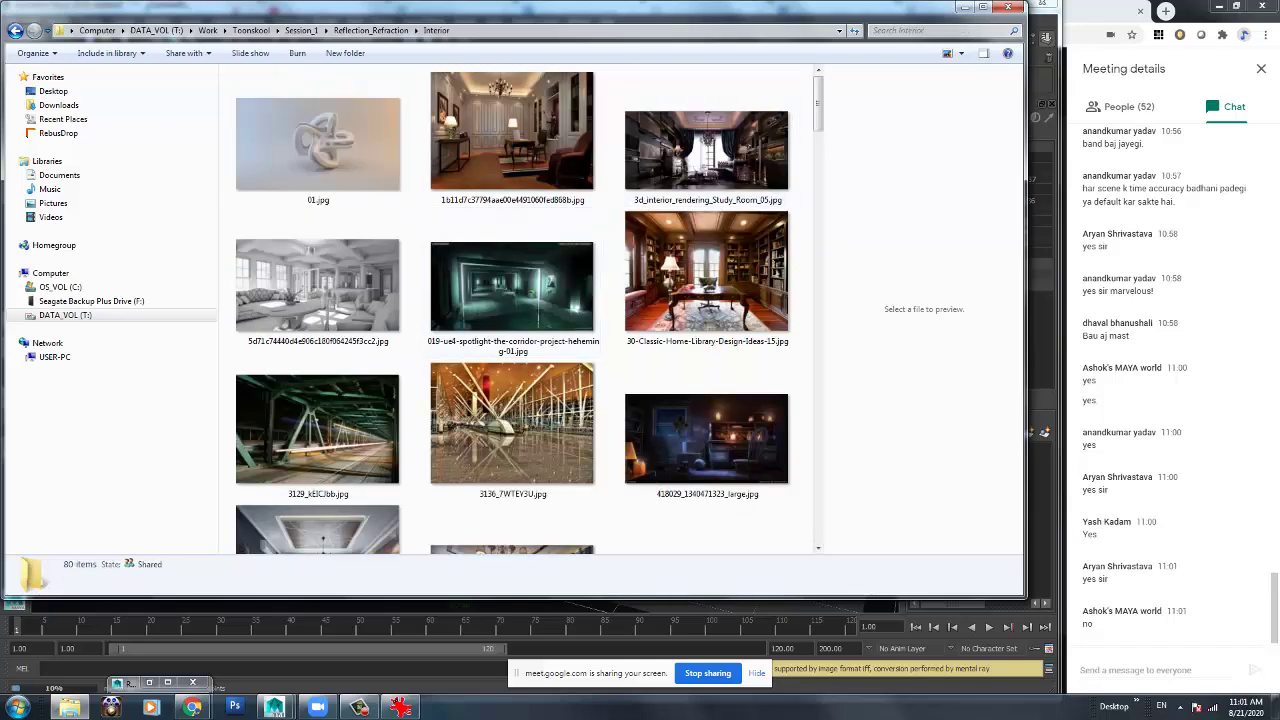
scroll(683, 90, "down", 5)
scroll(520, 310, "up", 5)
double_click(318, 200)
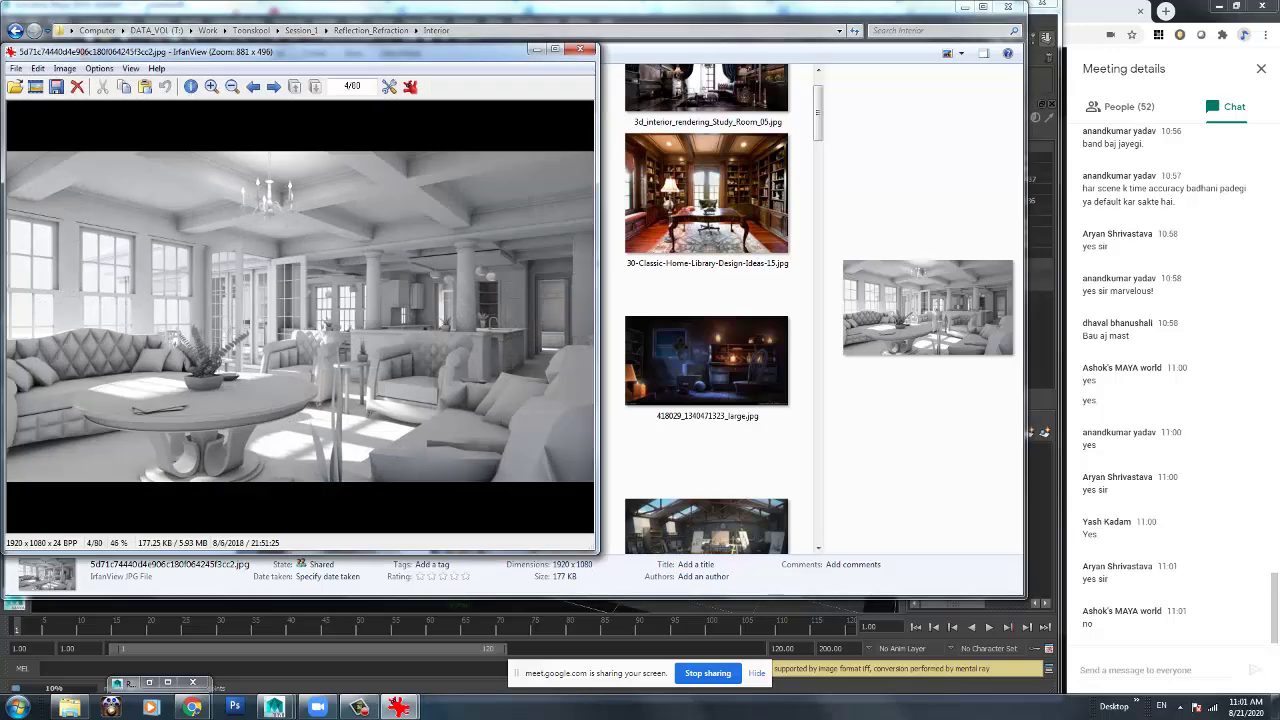
Preview the corona-vs-vray bedroom render, close it, and minimize the Interior folder.
left_click_drag(800, 8, 1045, 30)
scroll(860, 330, "down", 5)
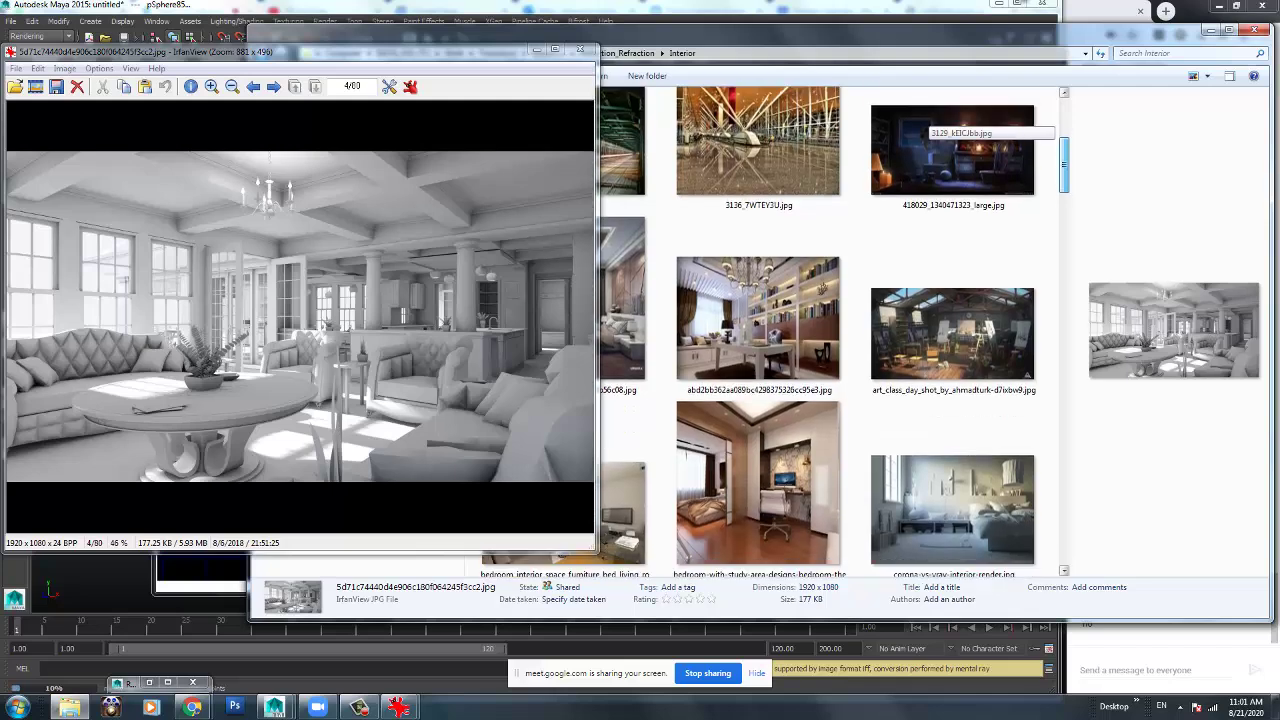
double_click(952, 410)
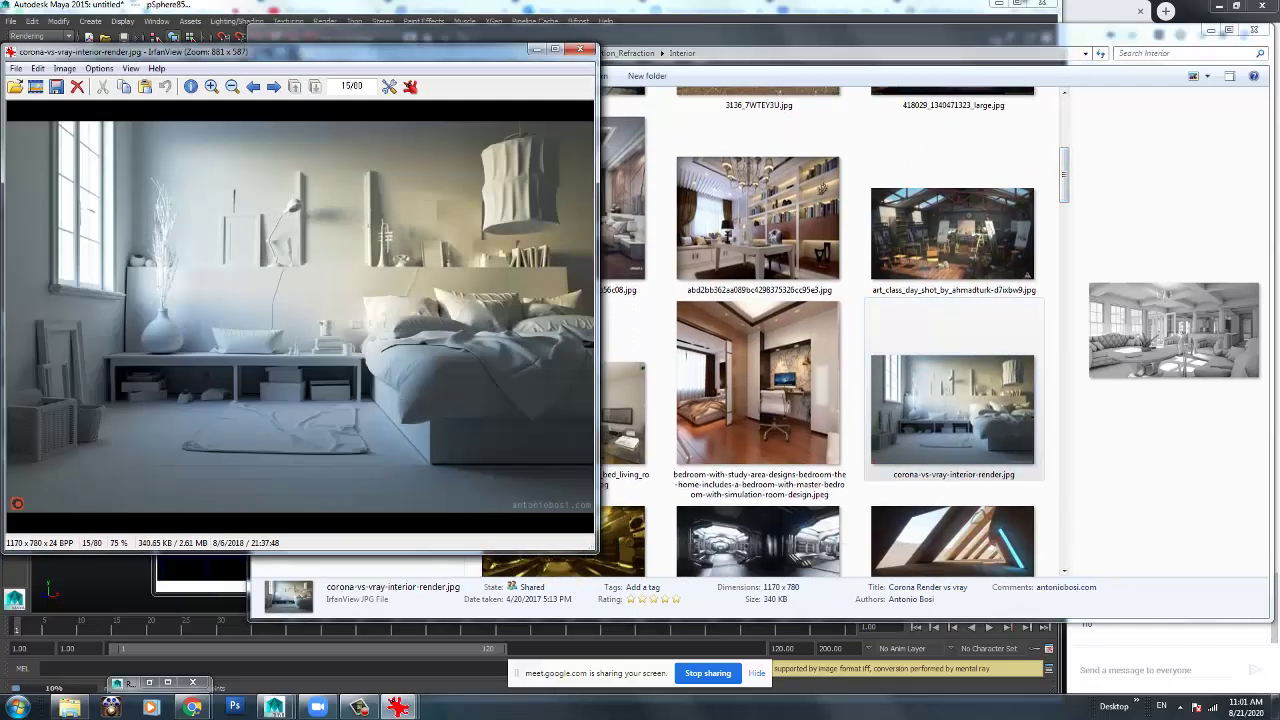
left_click(580, 49)
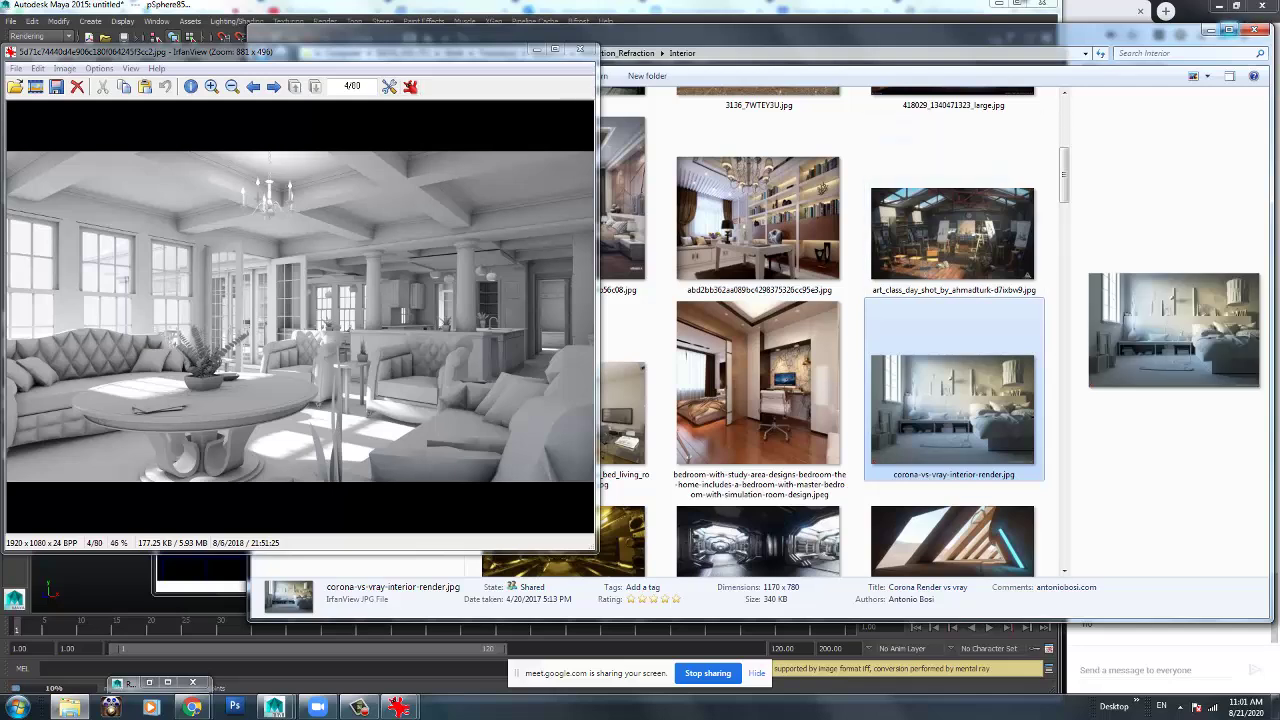
left_click(1256, 31)
Center and enlarge the living-room render viewer, then bring the Interior folder back.
left_click_drag(300, 51, 433, 55)
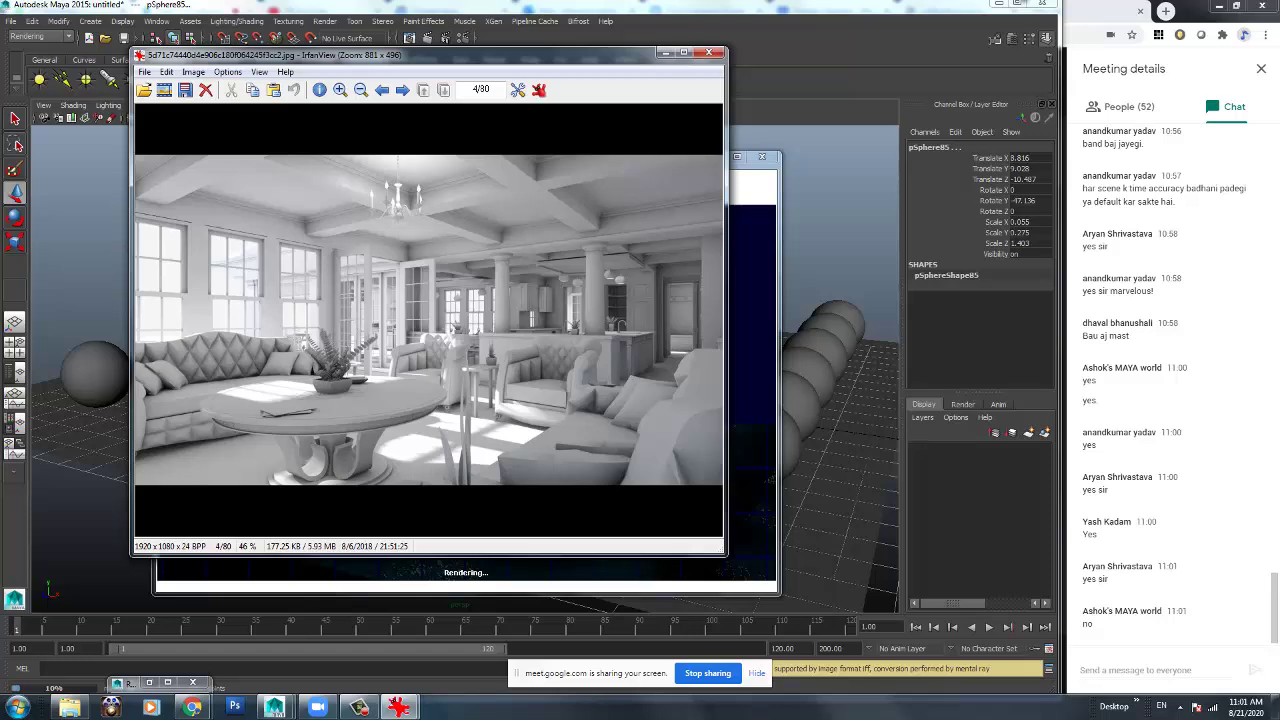
left_click_drag(726, 553, 1017, 637)
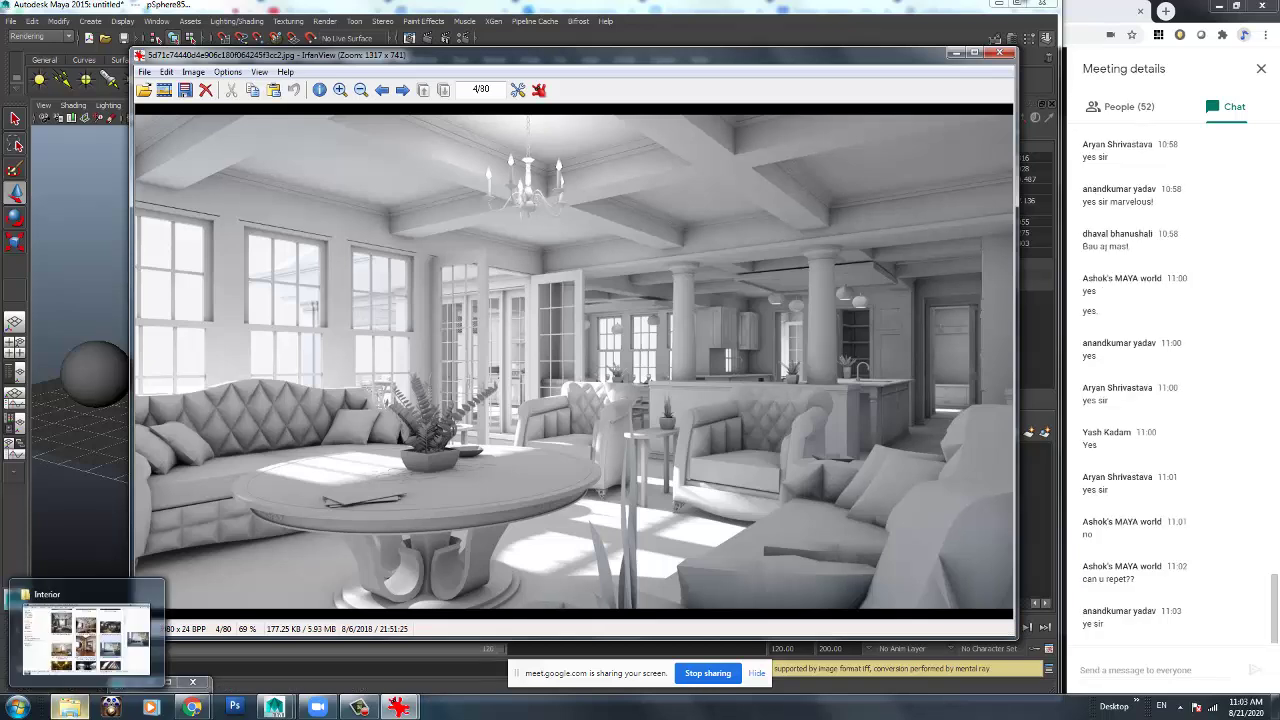
left_click(80, 640)
Close the living-room render viewer, move the folder window left, and browse its thumbnails.
key("Escape")
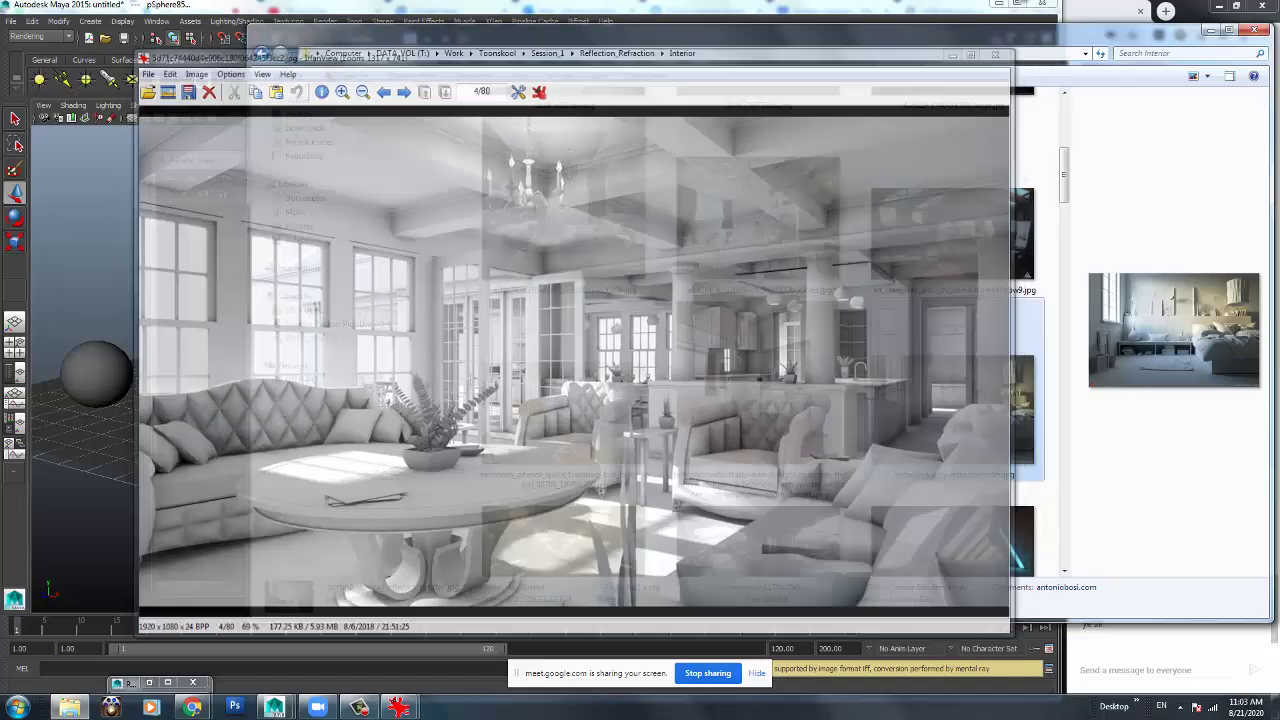
scroll(775, 330, "down", 3)
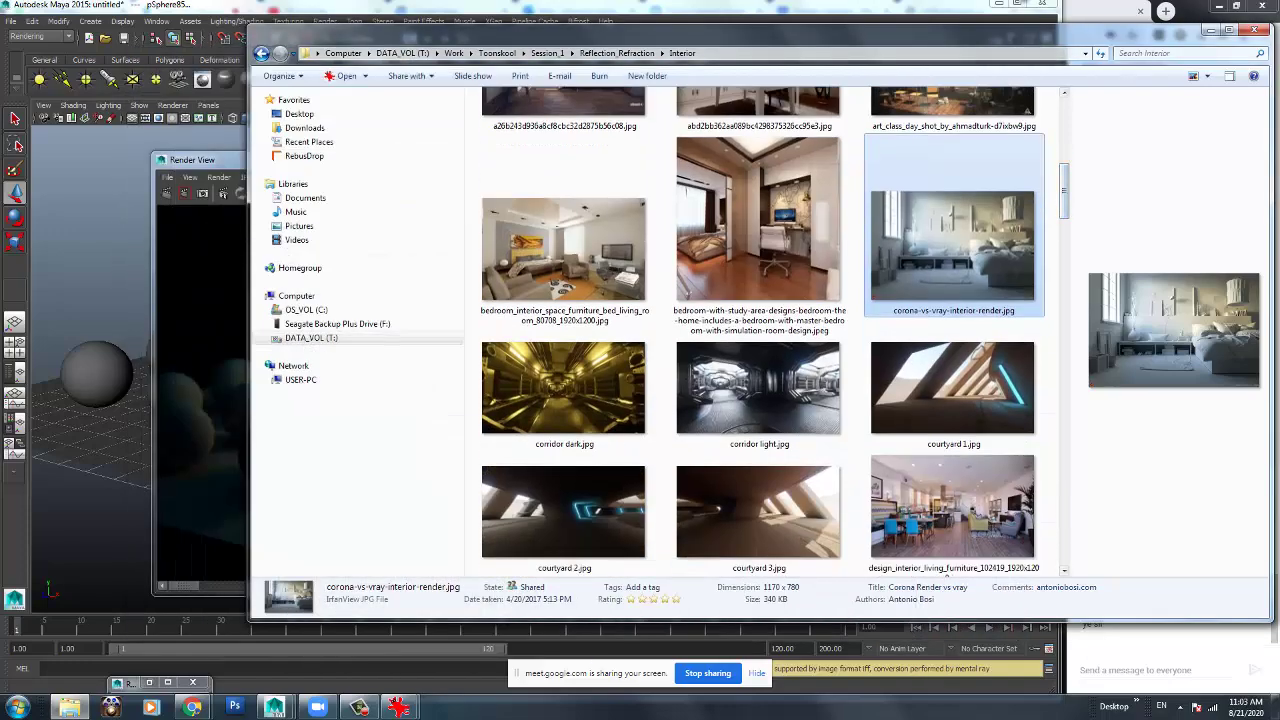
left_click_drag(700, 28, 452, 21)
scroll(686, 192, "down", 5)
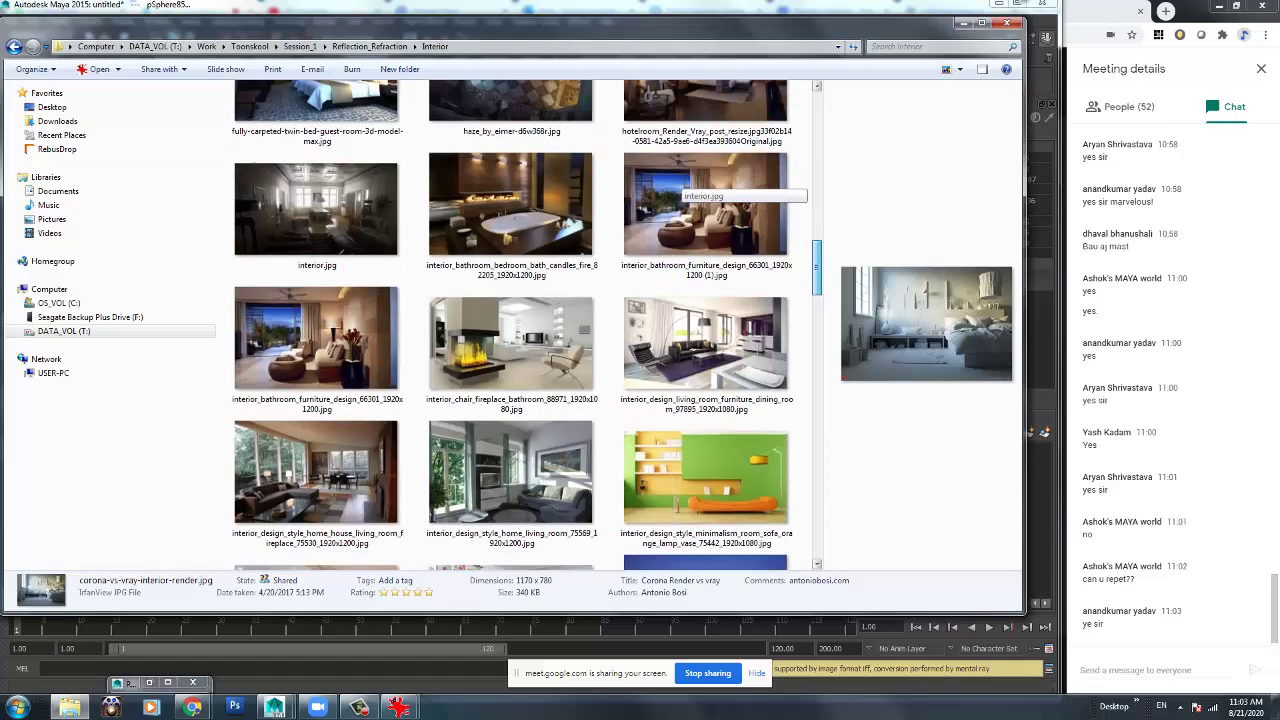
scroll(686, 192, "down", 5)
scroll(686, 192, "down", 10)
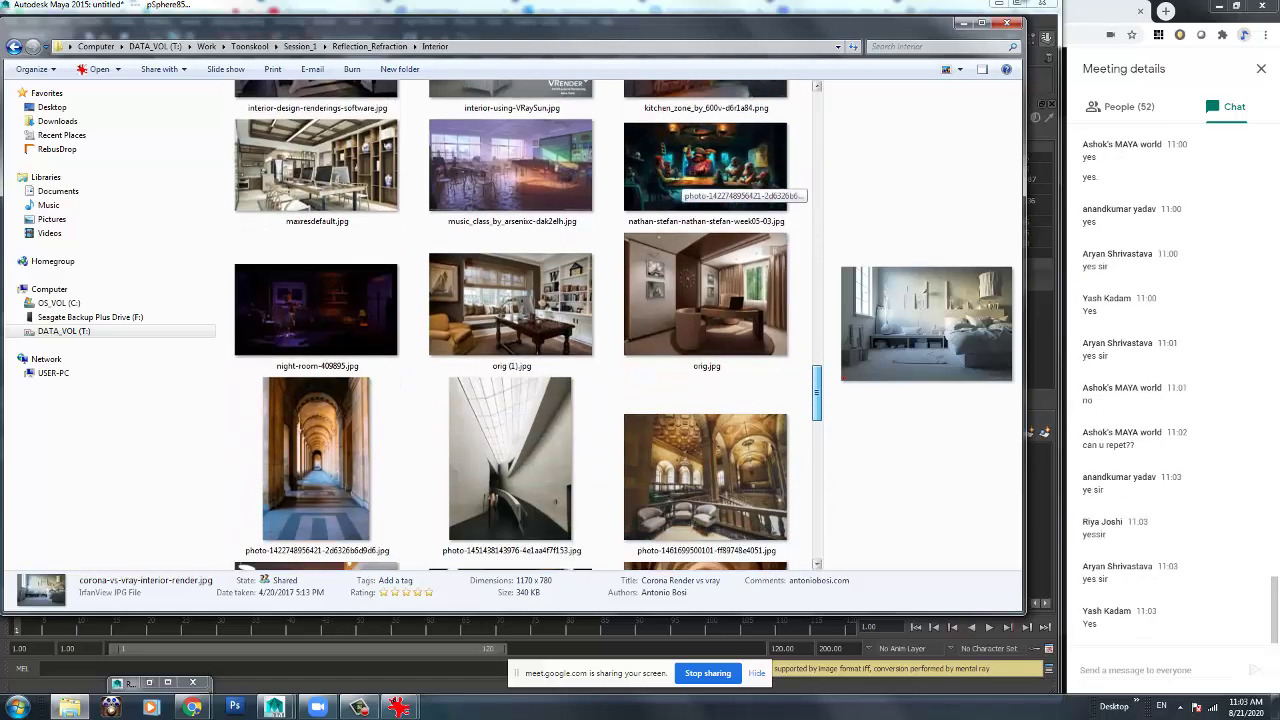
scroll(686, 192, "down", 3)
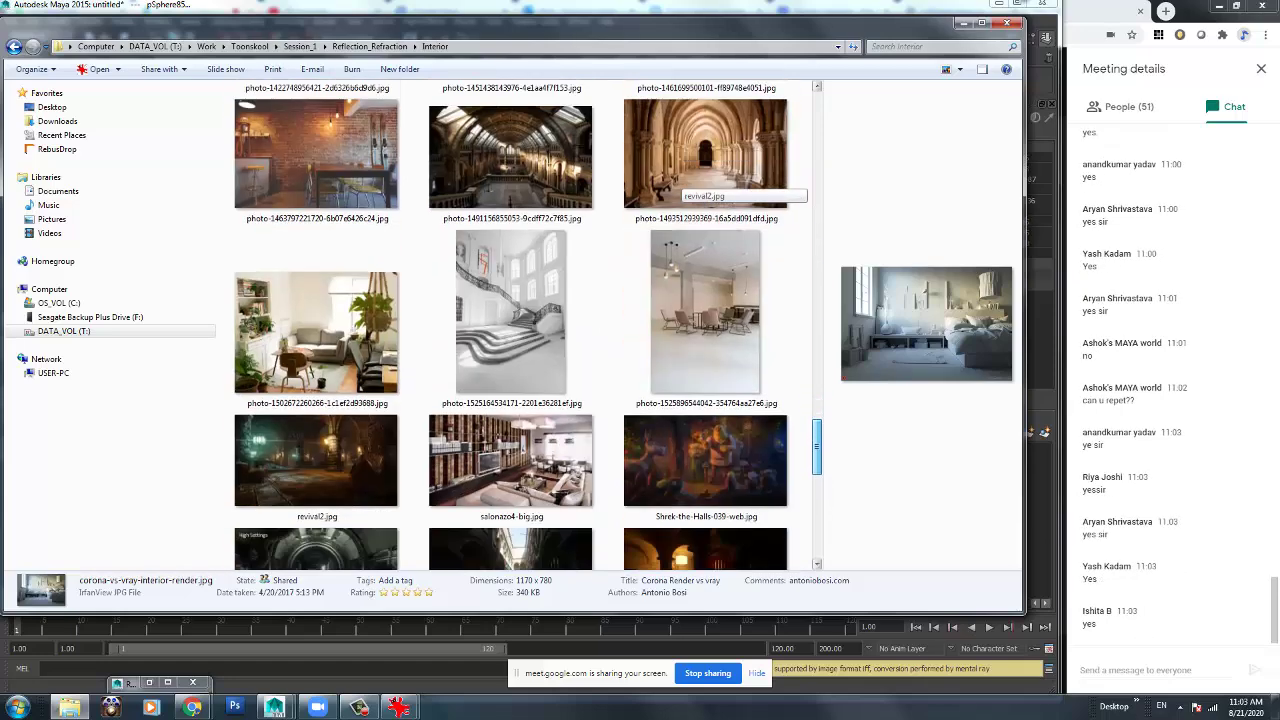
scroll(686, 192, "down", 5)
scroll(686, 192, "up", 15)
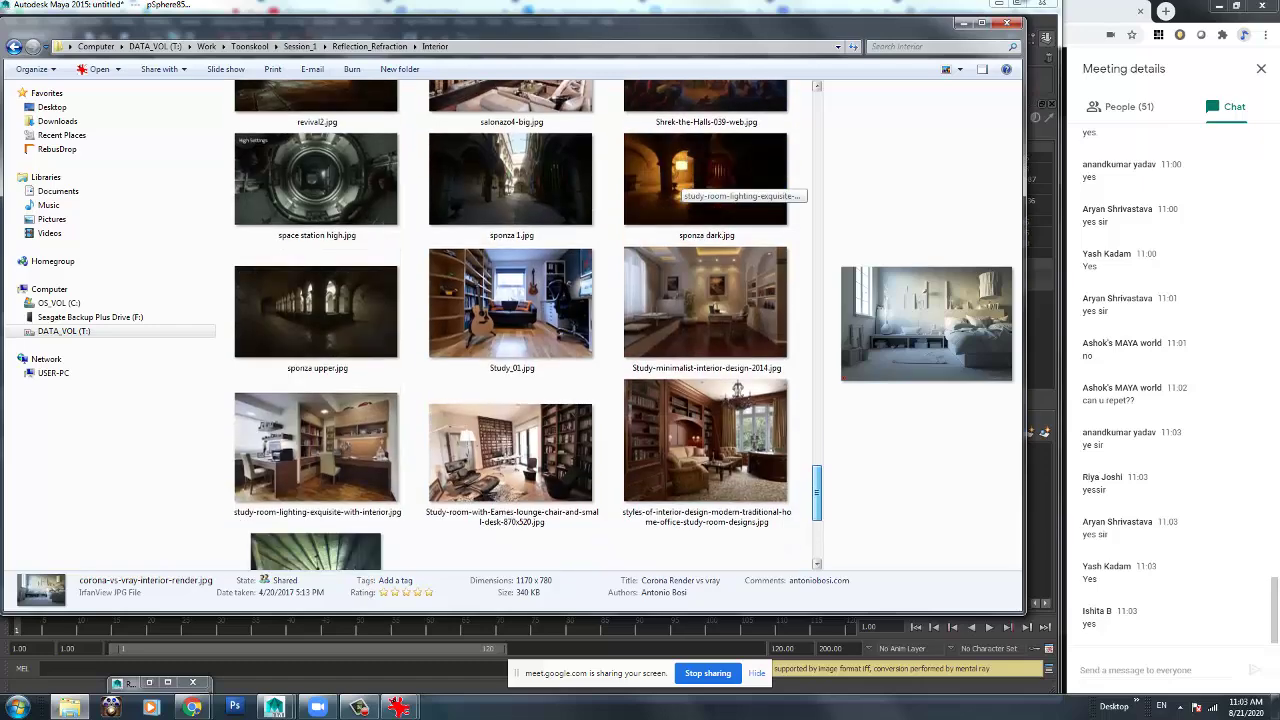
scroll(686, 192, "up", 10)
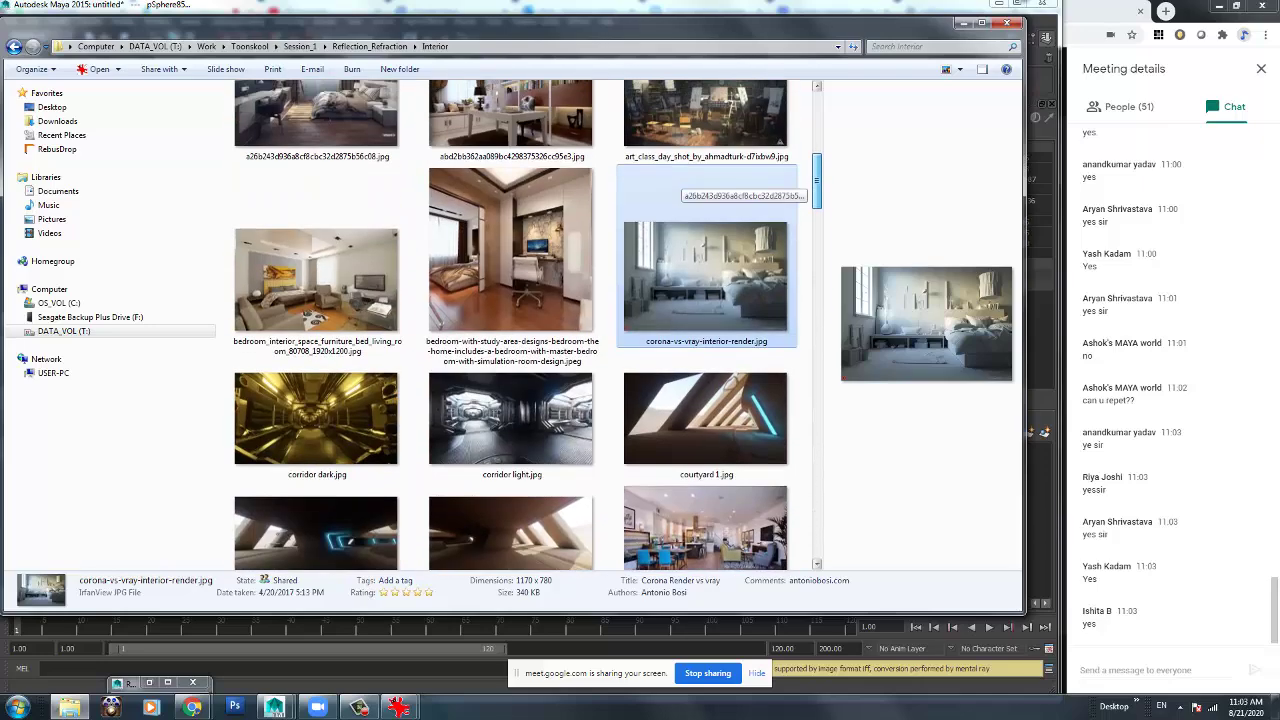
scroll(686, 192, "down", 15)
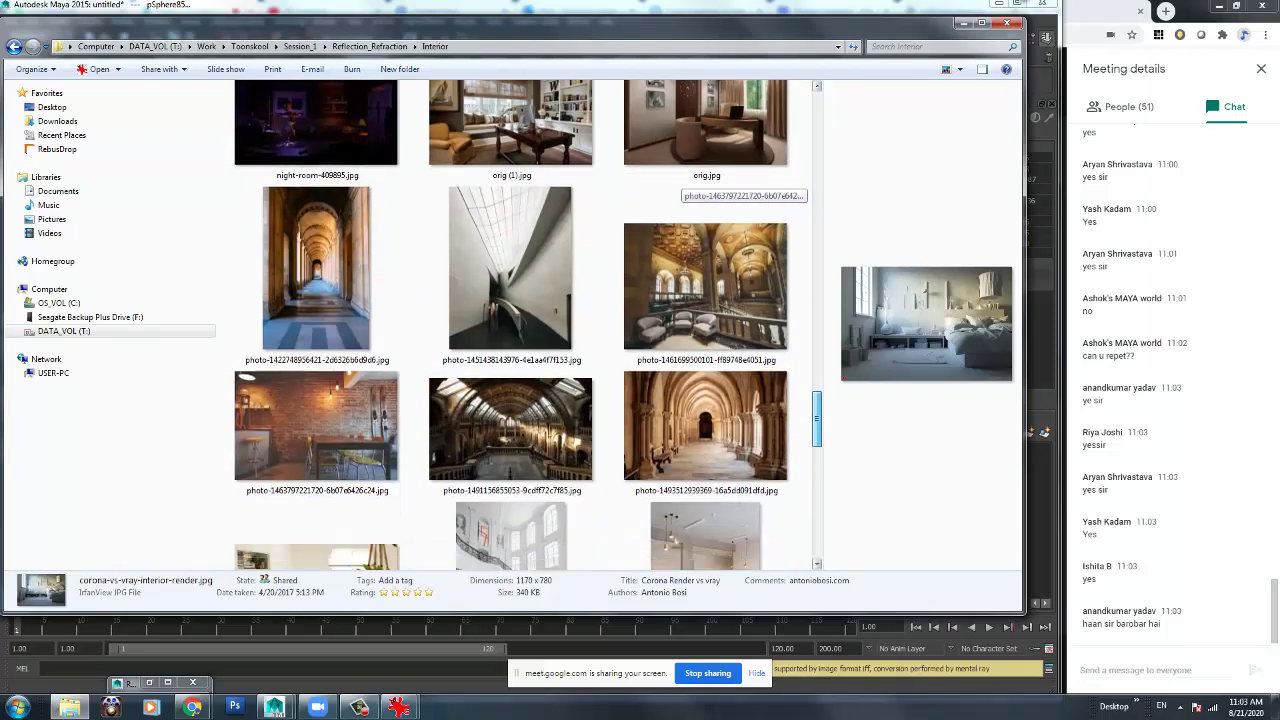
scroll(686, 192, "down", 10)
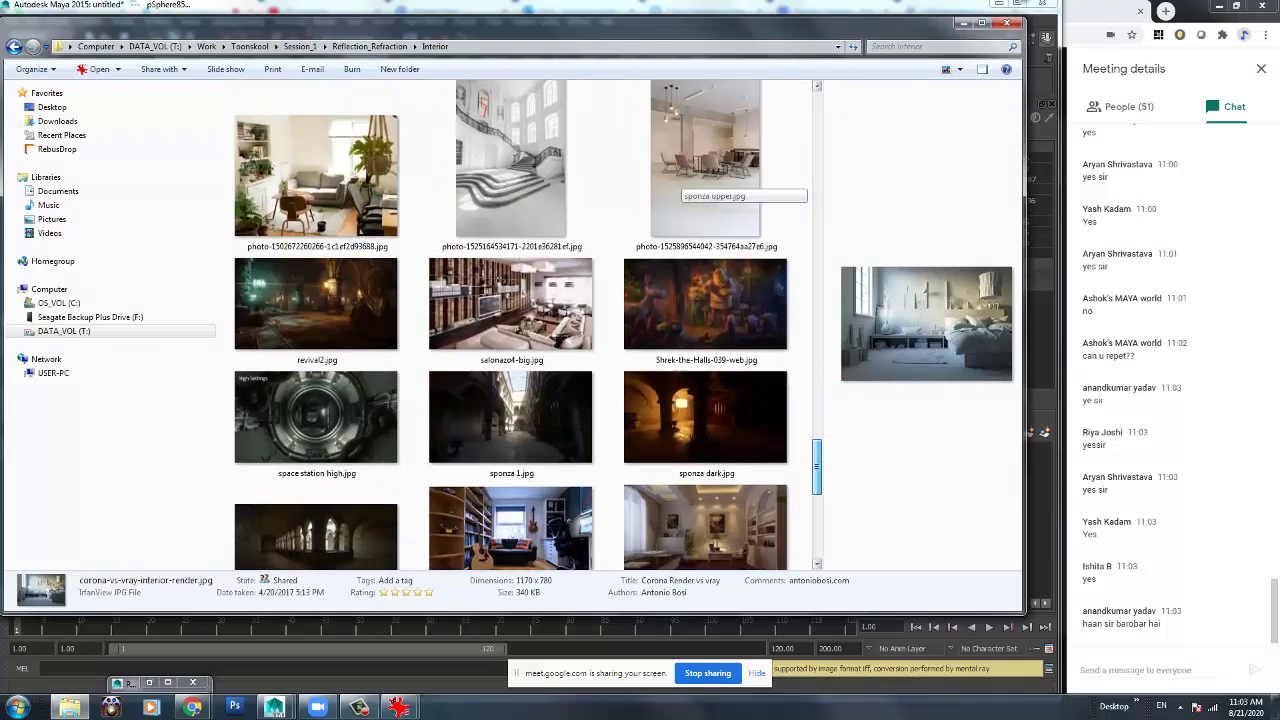
scroll(686, 190, "down", 3)
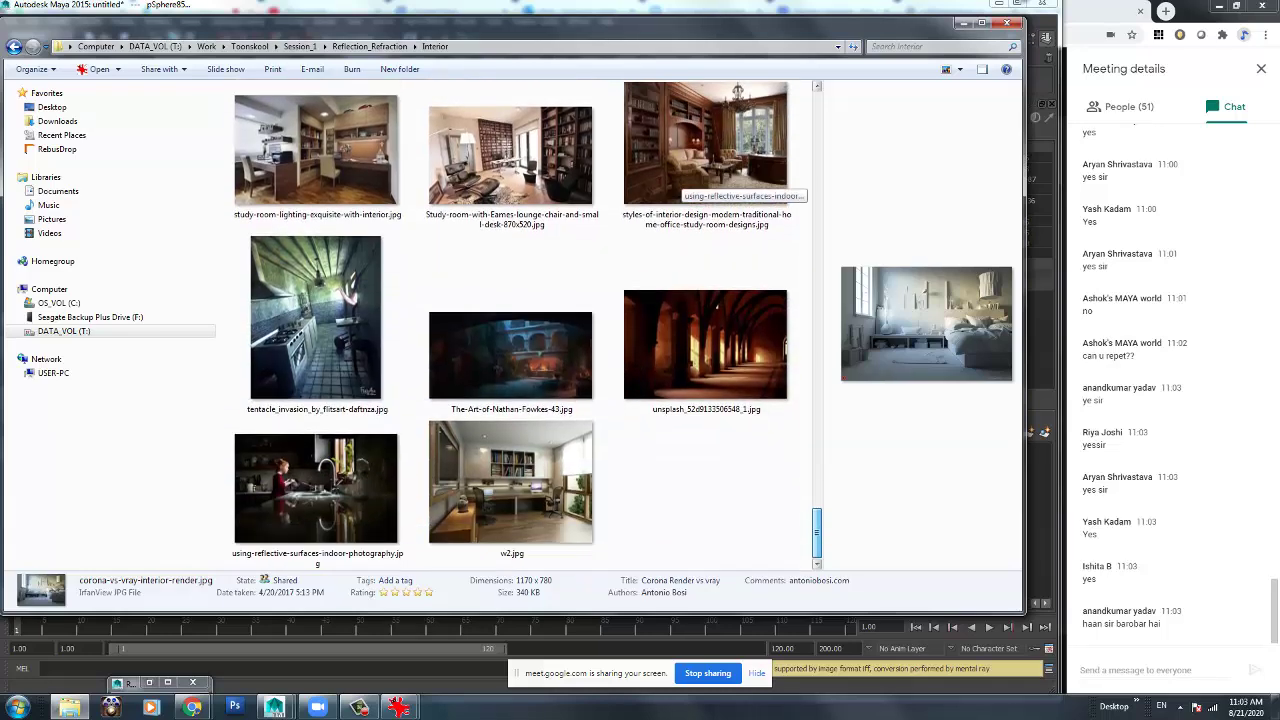
scroll(686, 190, "up", 2)
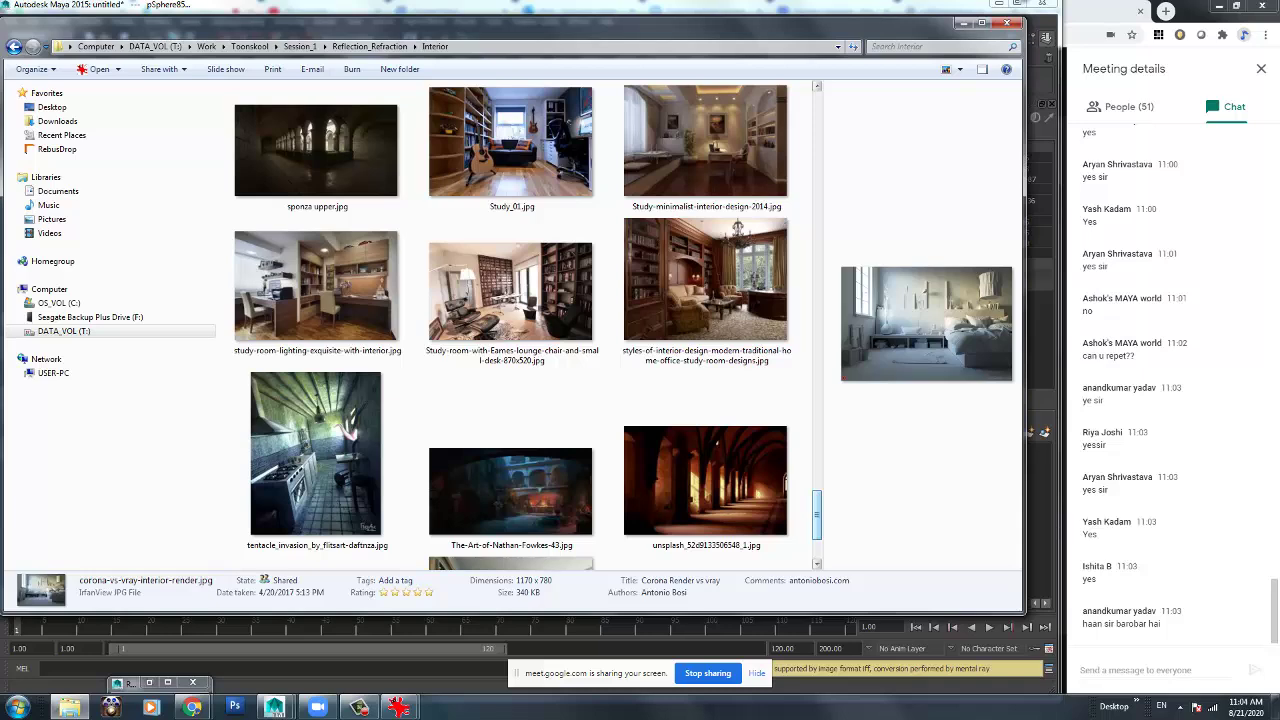
scroll(816, 512, "up", 2)
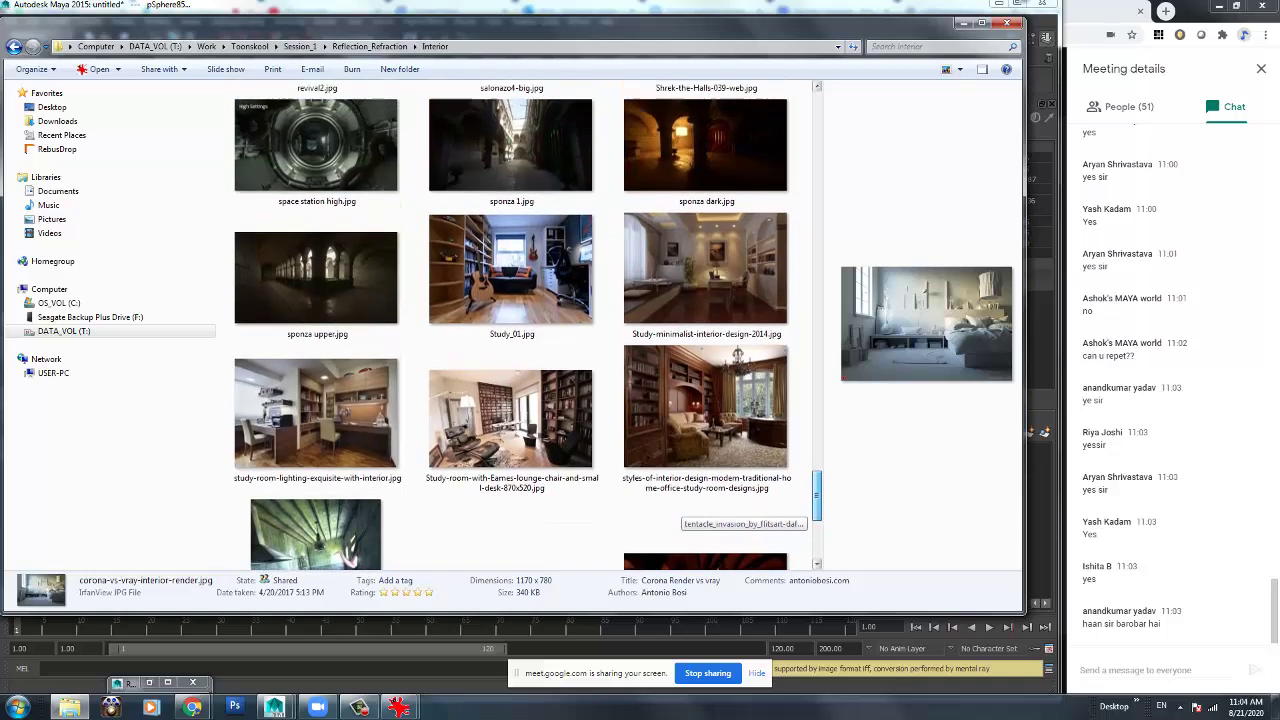
scroll(816, 510, "up", 1)
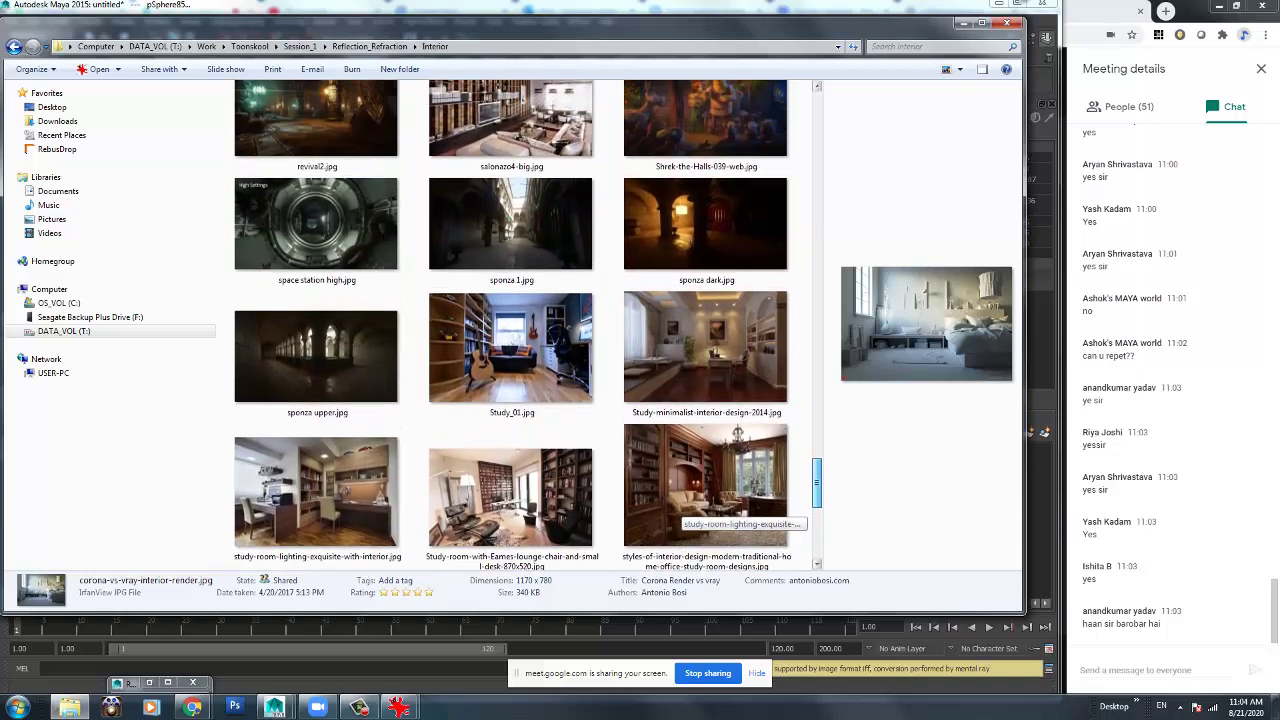
scroll(690, 508, "up", 3)
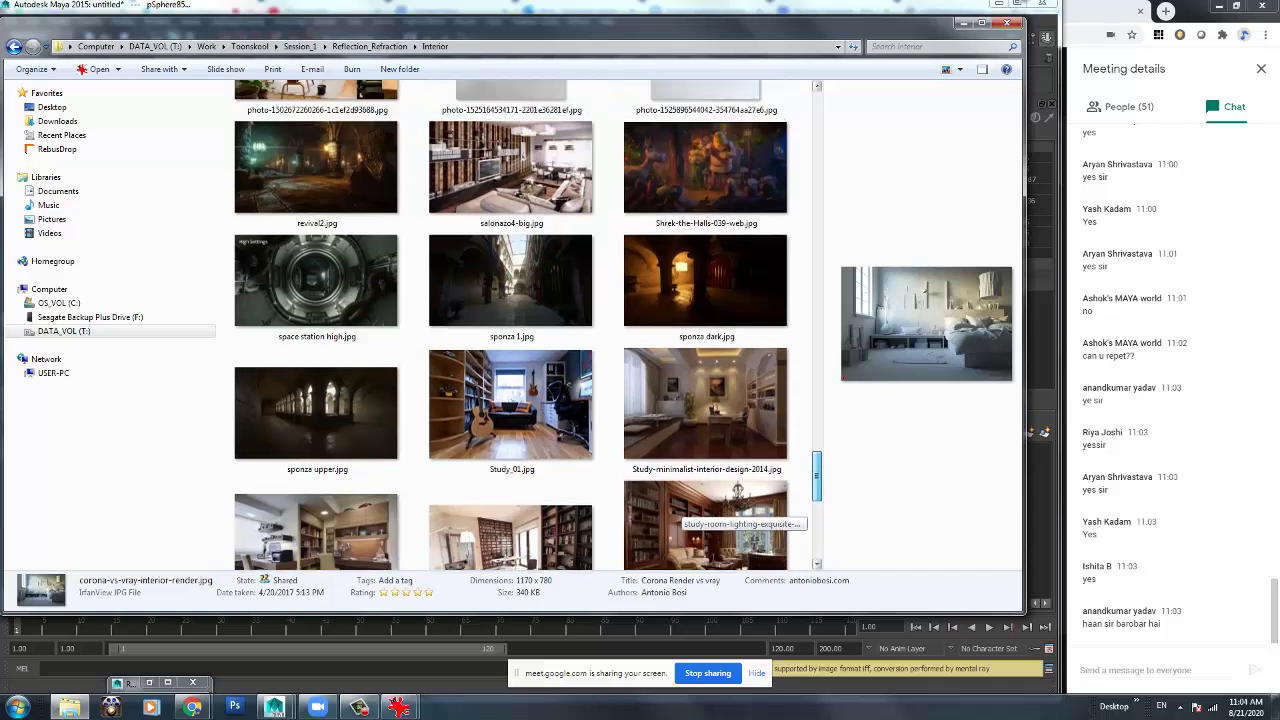
scroll(690, 510, "up", 5)
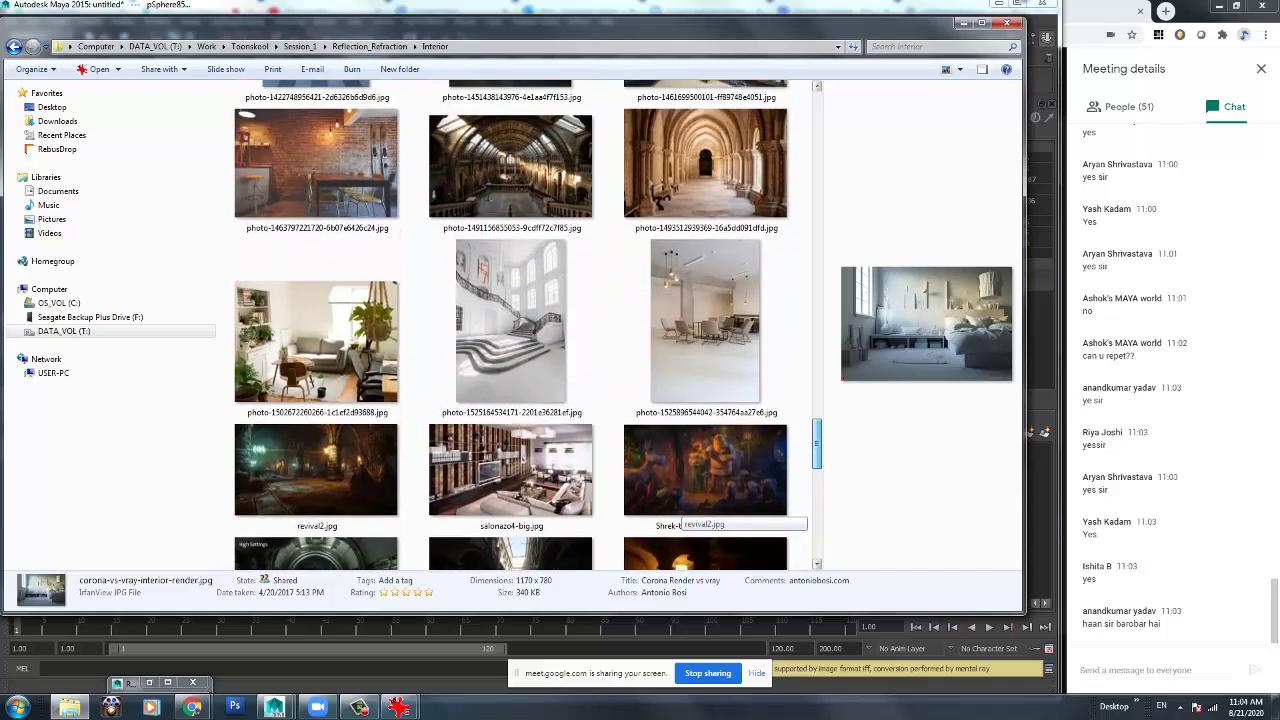
scroll(690, 510, "up", 1)
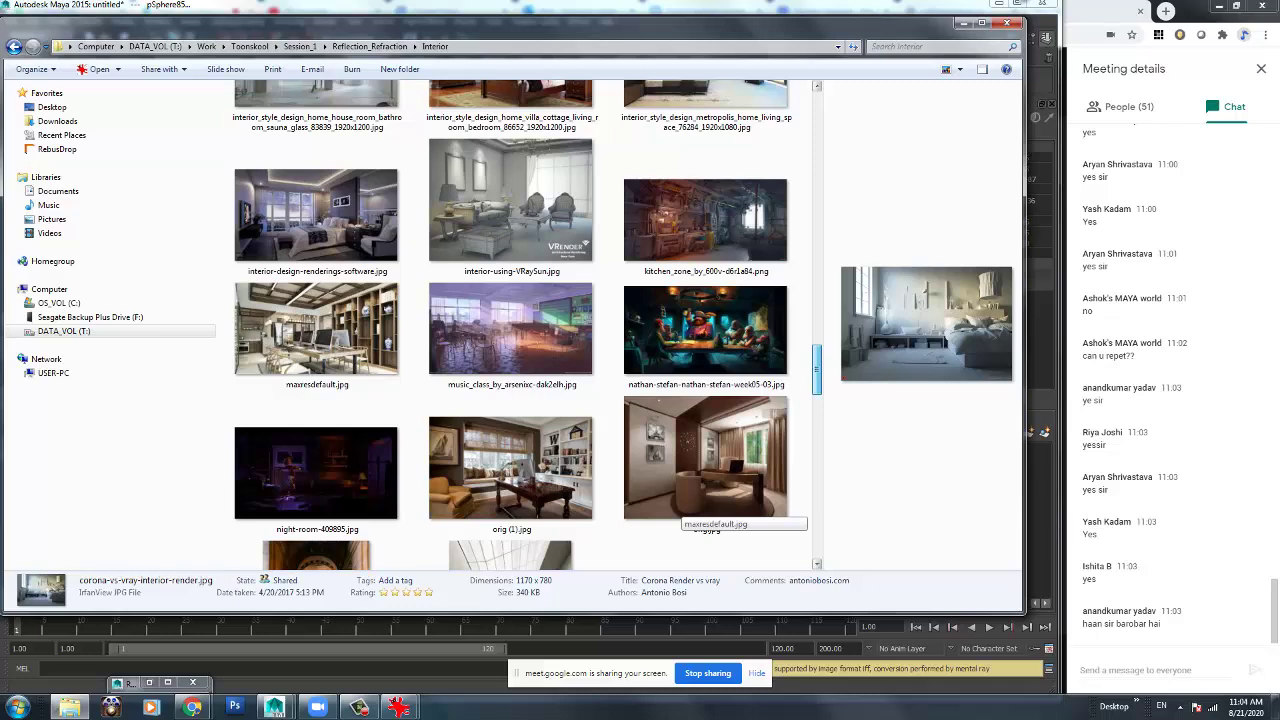
scroll(690, 510, "up", 1)
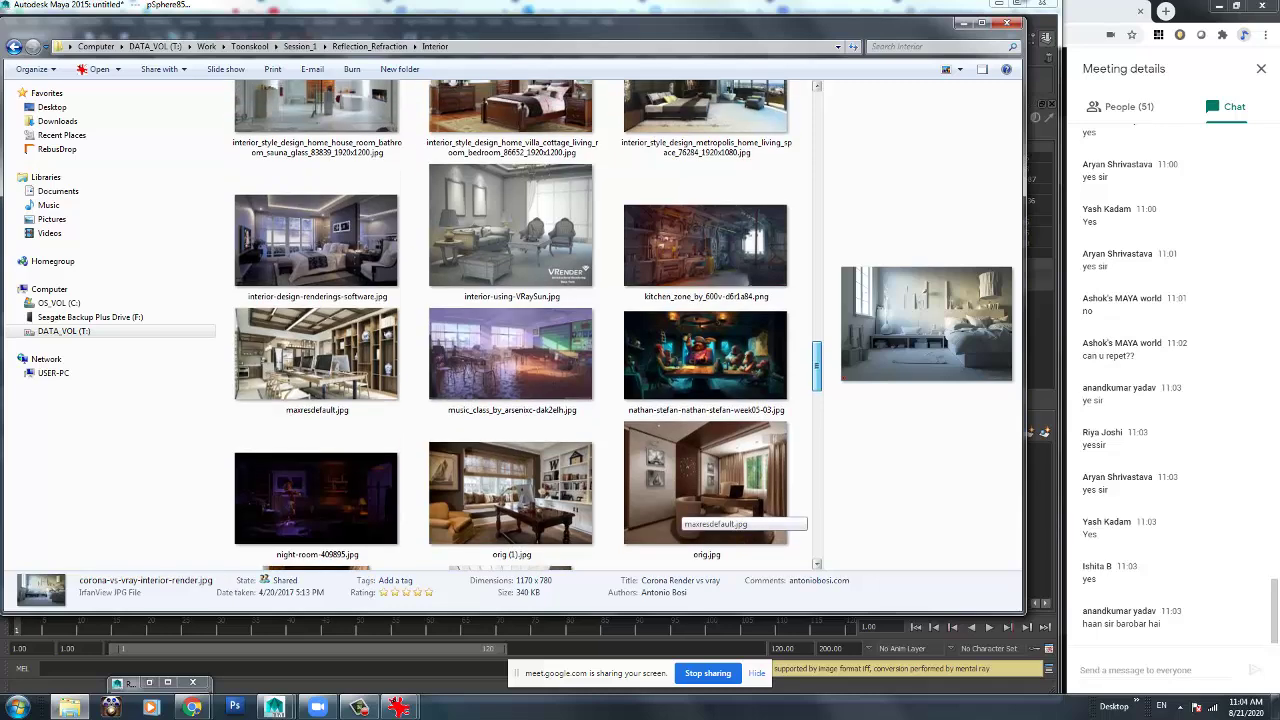
scroll(690, 510, "up", 1)
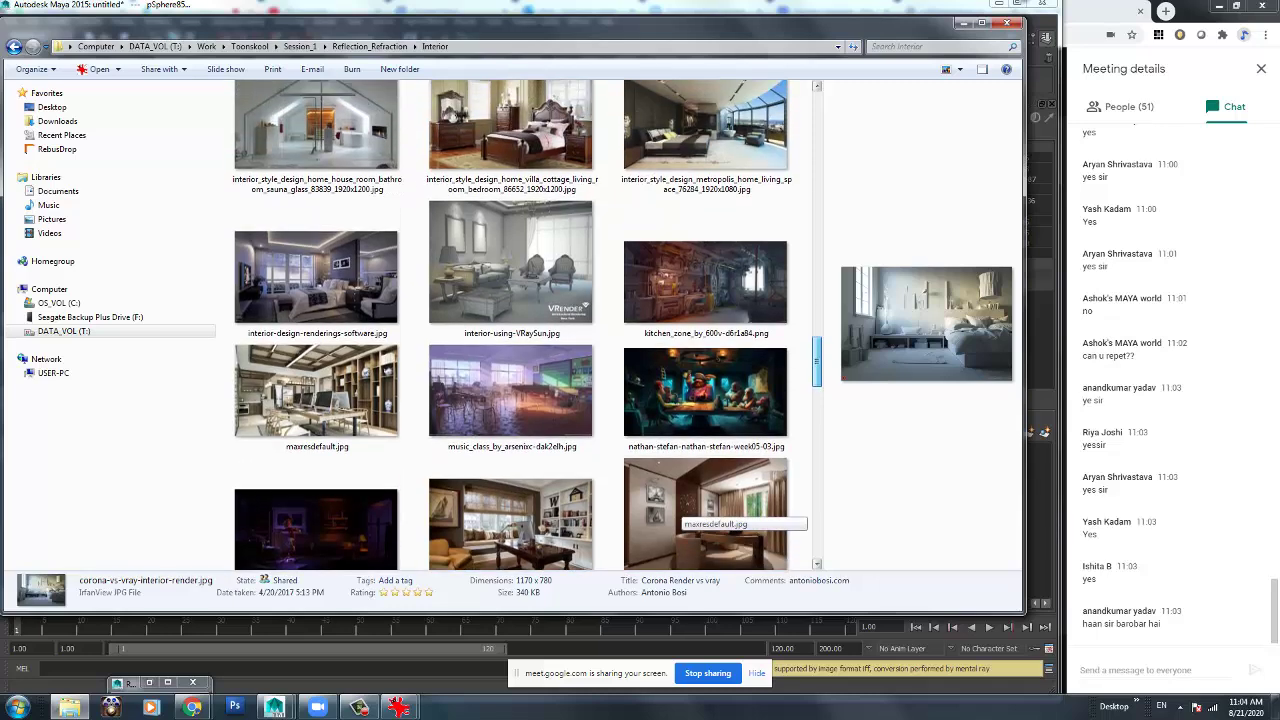
scroll(690, 510, "up", 2)
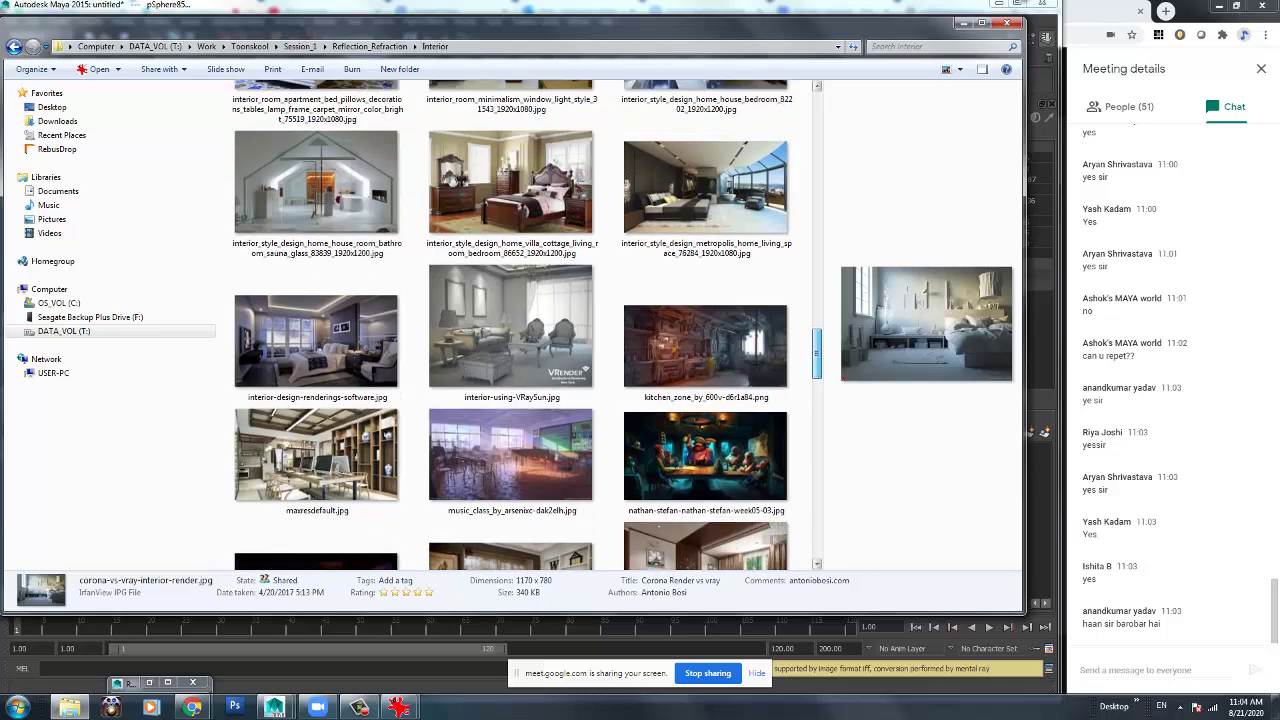
scroll(700, 350, "up", 3)
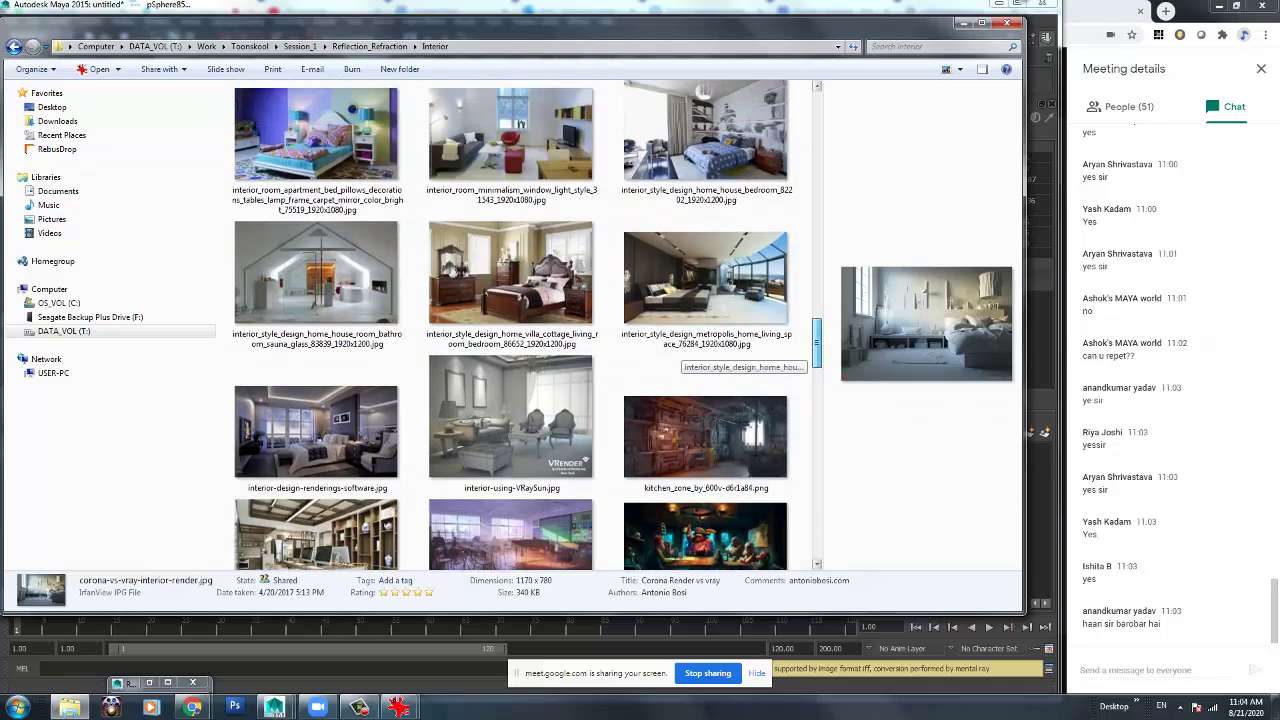
scroll(700, 350, "up", 3)
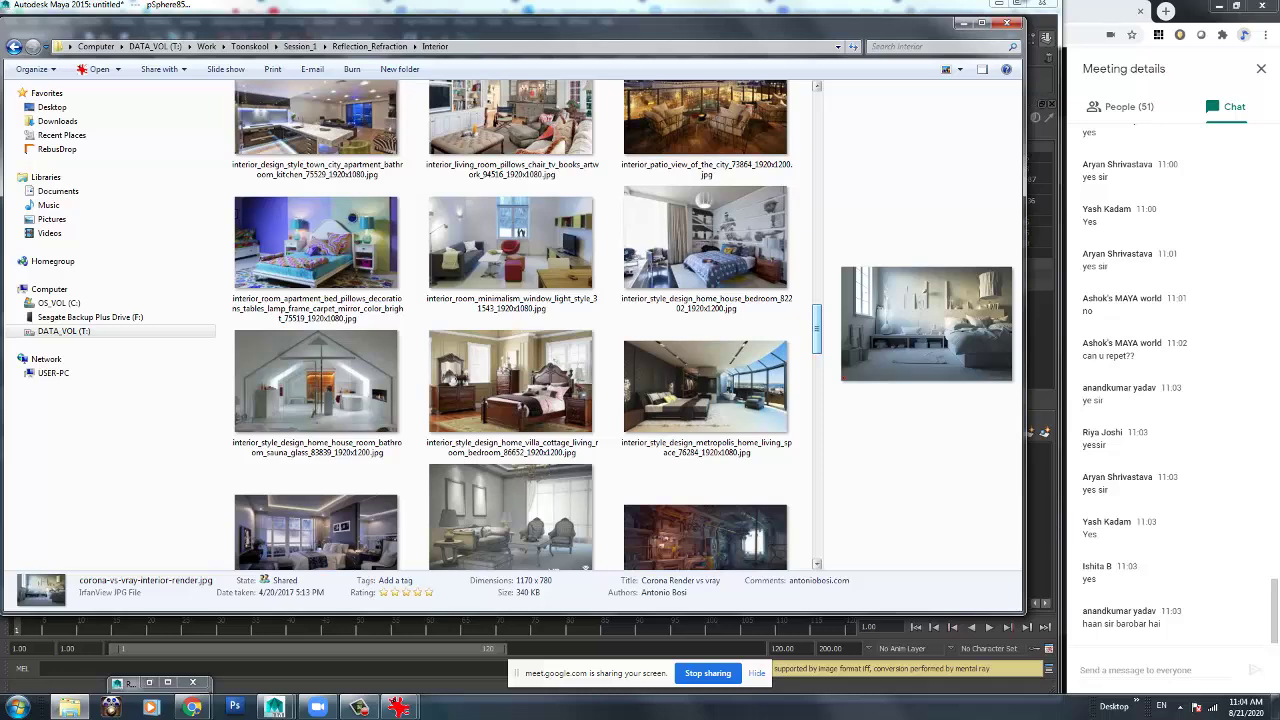
scroll(700, 330, "up", 3)
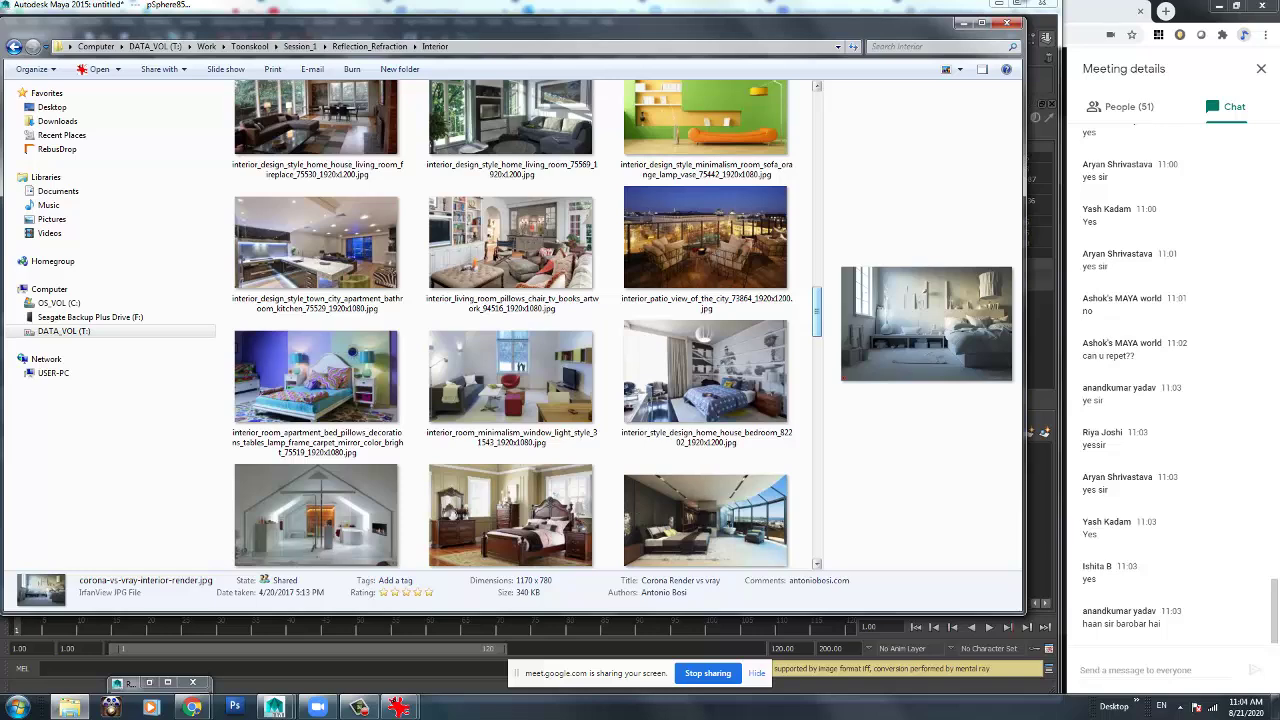
scroll(690, 312, "up", 5)
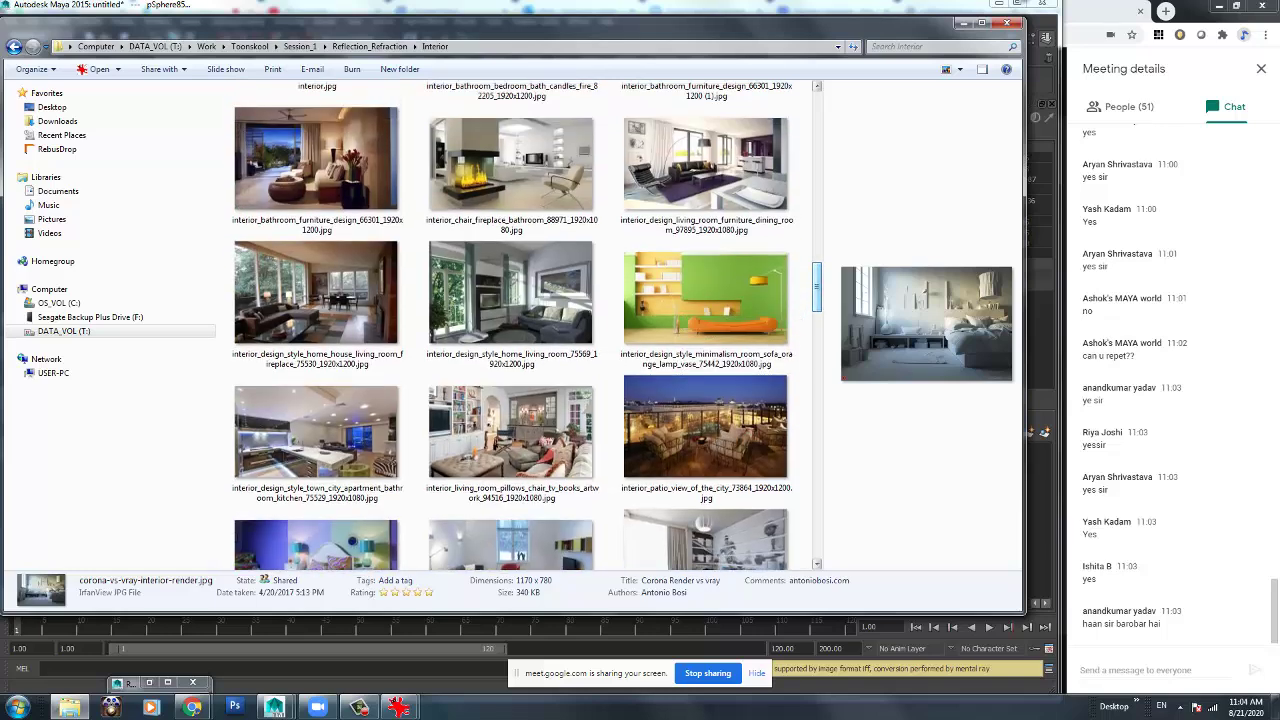
Switch Explorer to the Desktop folder and scroll its listing to find IMG_20190807_103653.jpg.
left_click(52, 107)
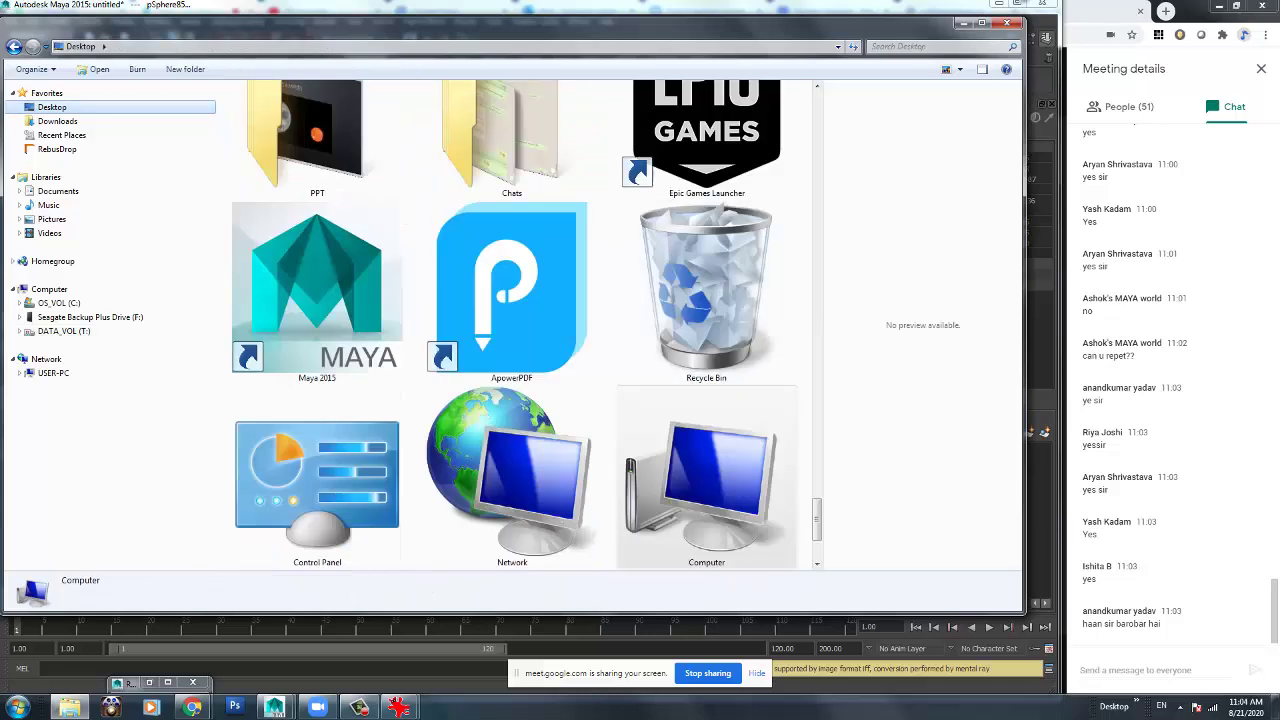
scroll(706, 320, "down", 3)
scroll(706, 480, "up", 10)
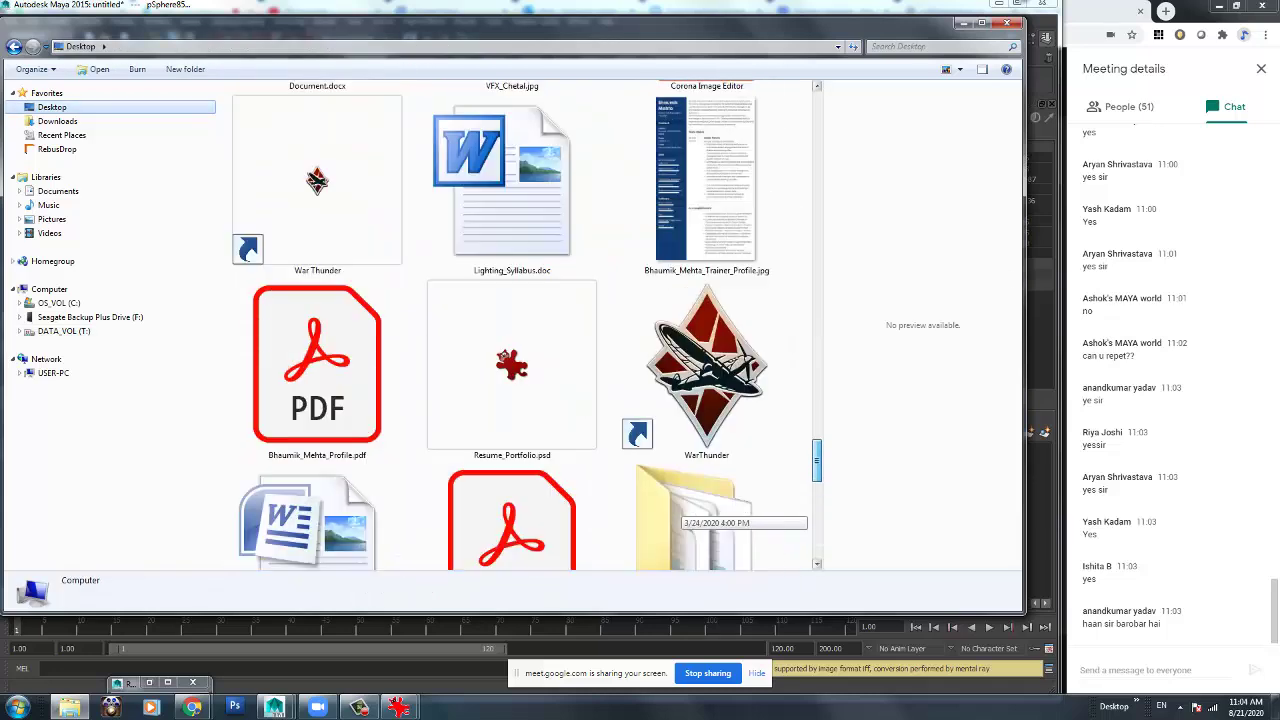
scroll(706, 480, "up", 5)
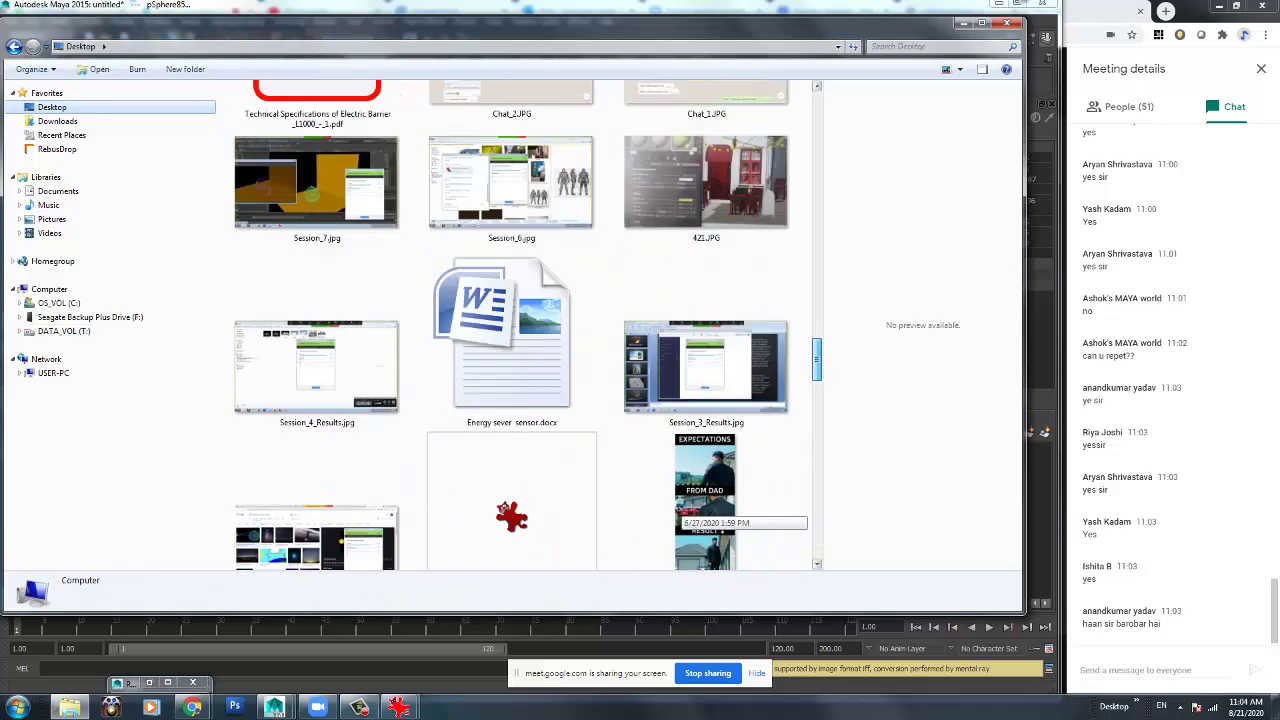
scroll(700, 500, "up", 10)
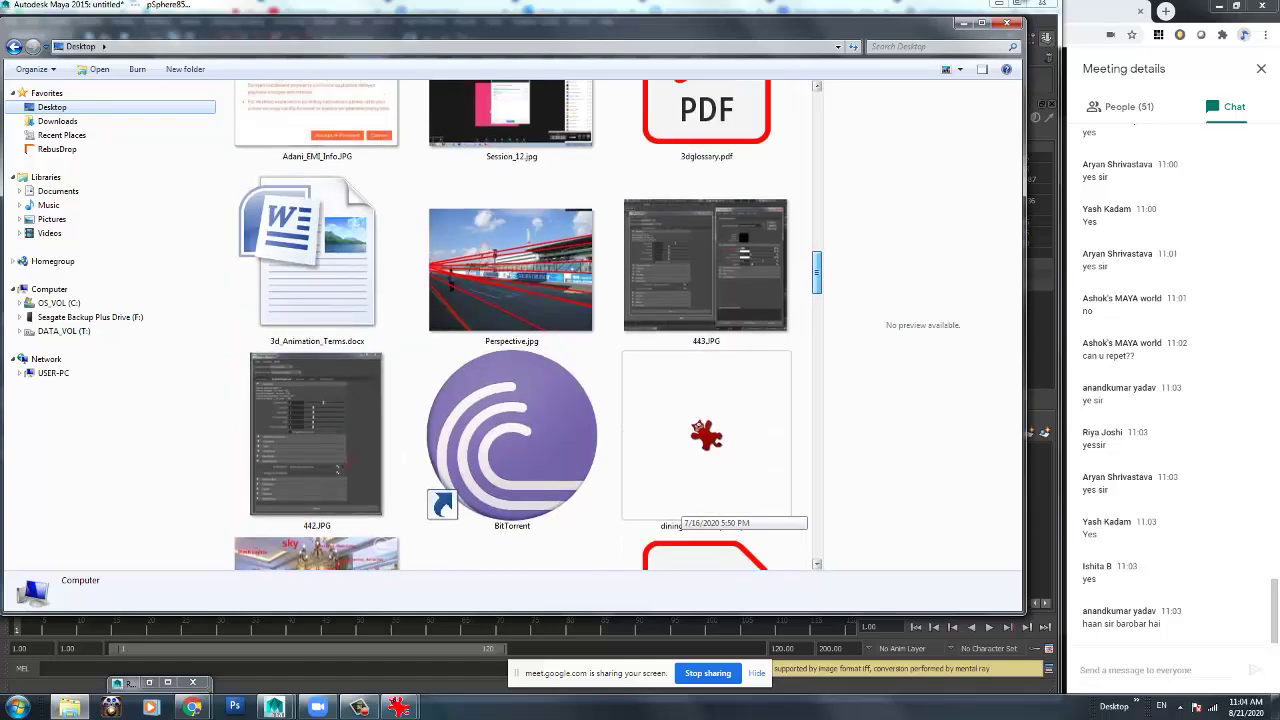
scroll(700, 500, "up", 10)
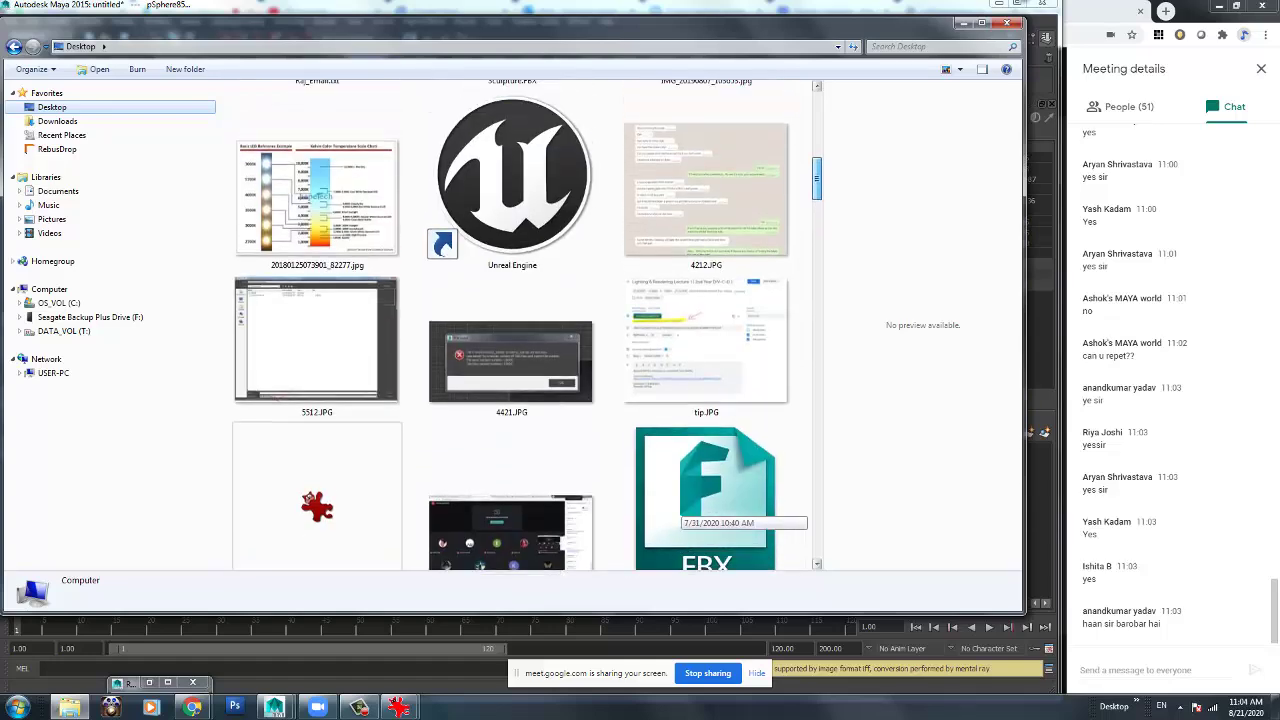
scroll(700, 505, "up", 5)
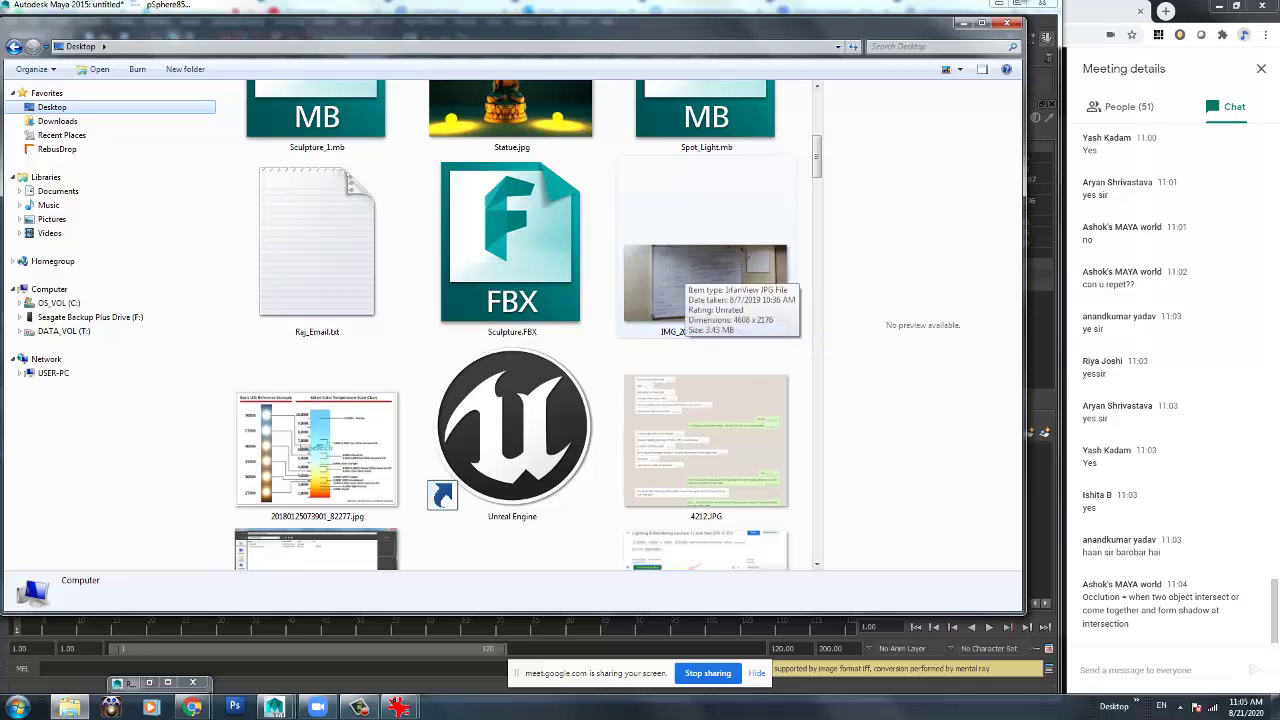
Open IMG_20190807_103653.jpg in IrfanView, enlarge the window to review the whiteboard notes, then close it.
double_click(690, 280)
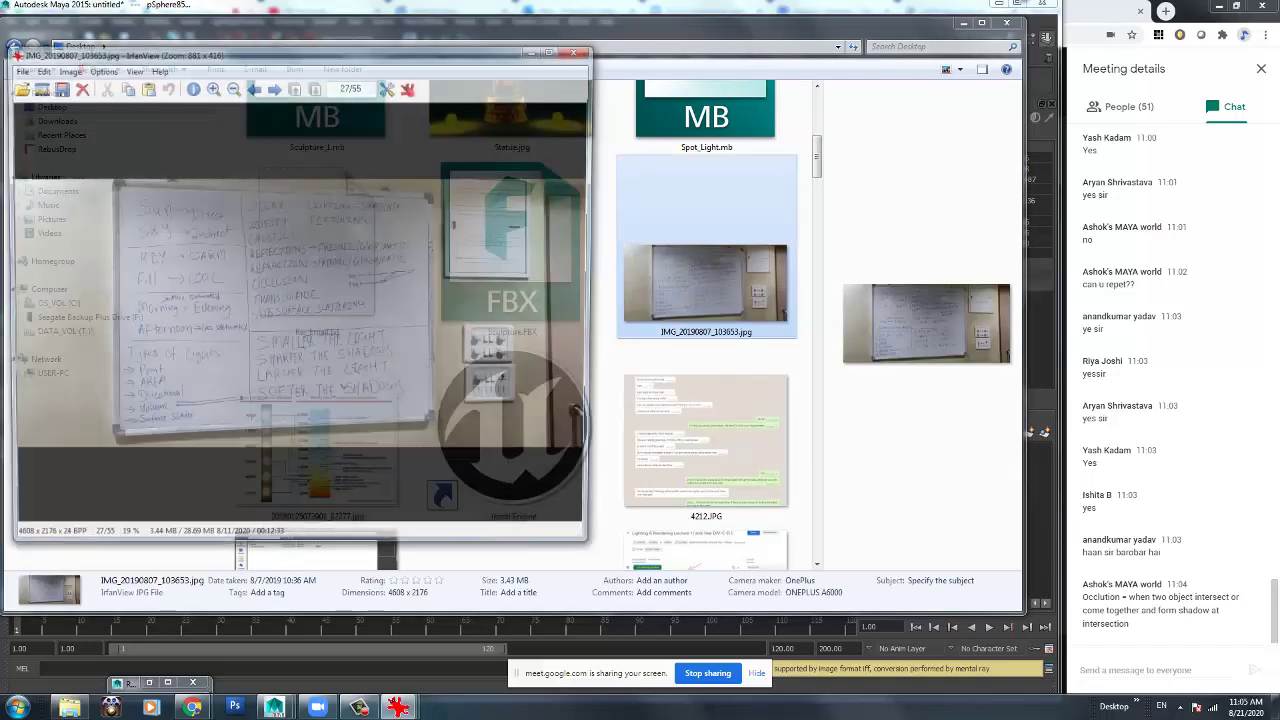
left_click_drag(598, 551, 1058, 692)
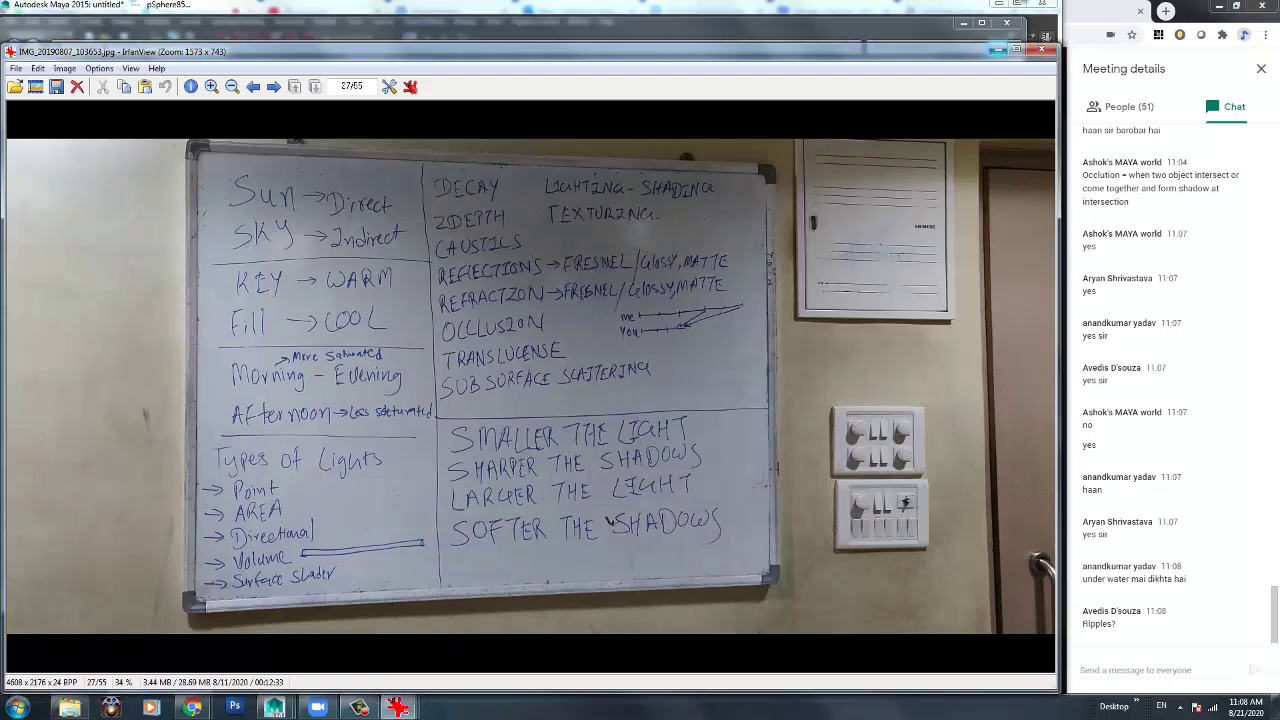
key("Escape")
Browse the Work folder on the DATA_VOL (T:) drive.
left_click(63, 331)
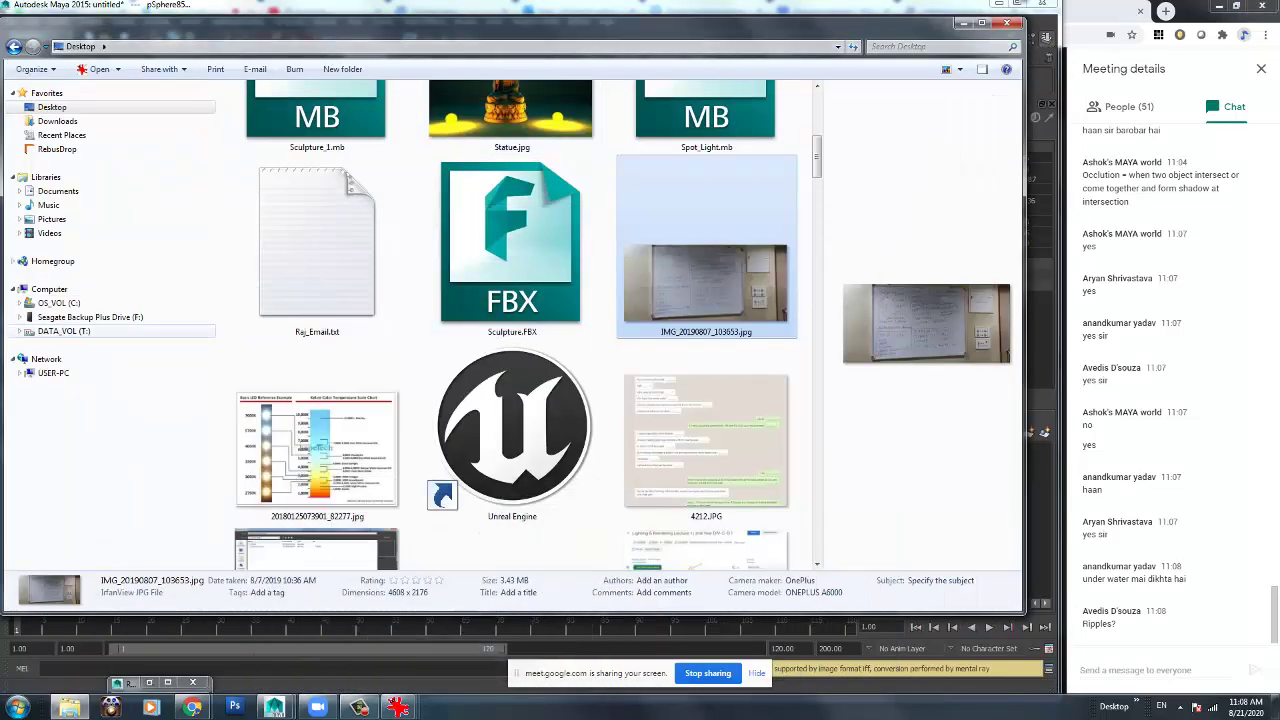
scroll(505, 310, "down", 1)
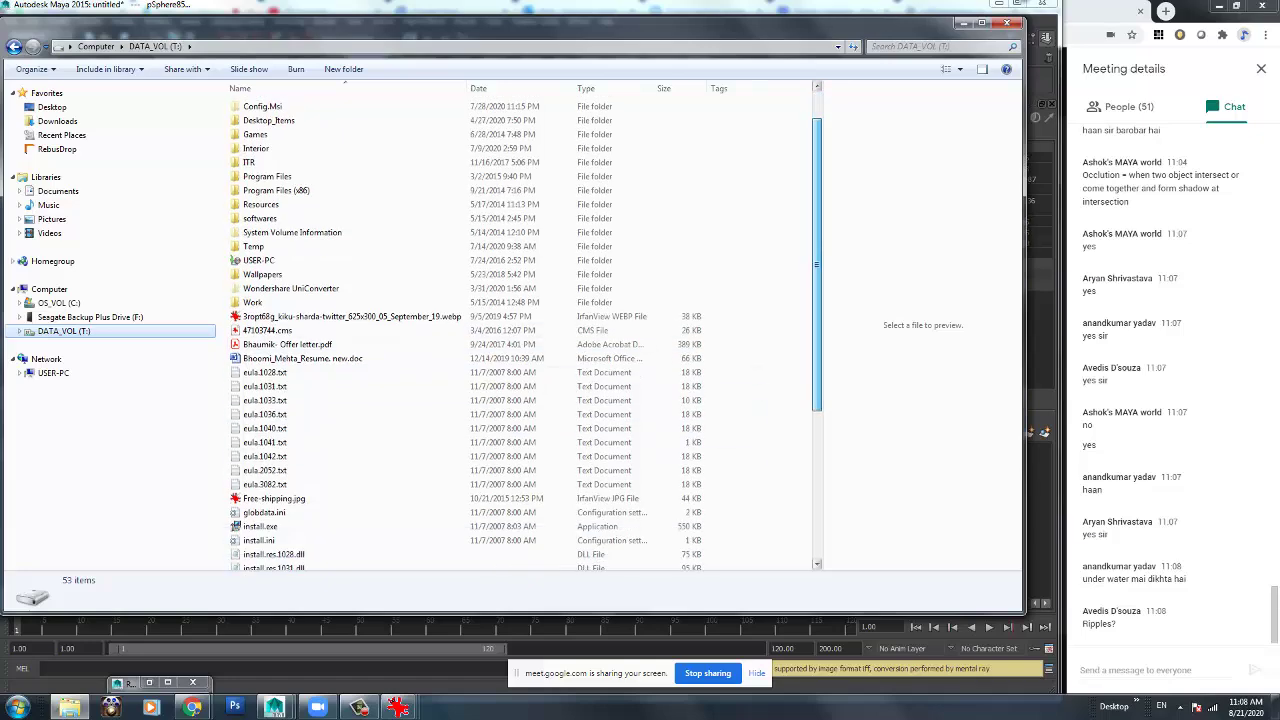
scroll(505, 310, "up", 1)
double_click(252, 345)
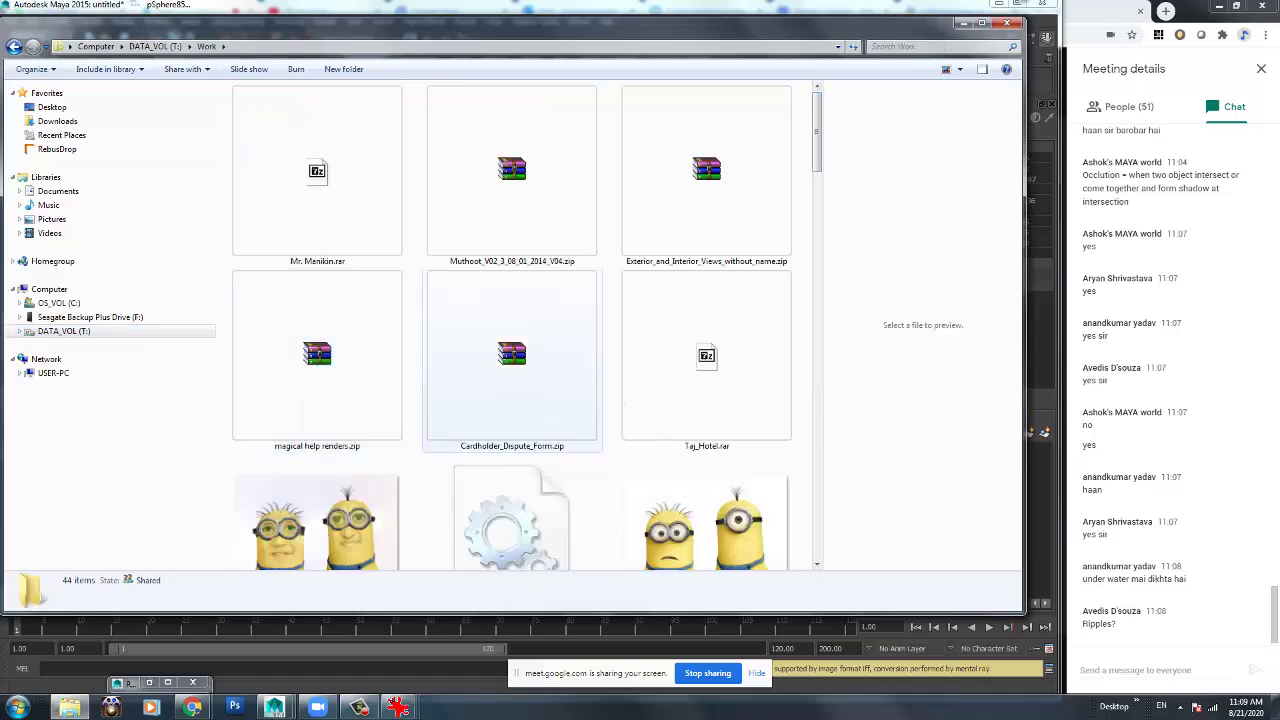
scroll(520, 330, "down", 5)
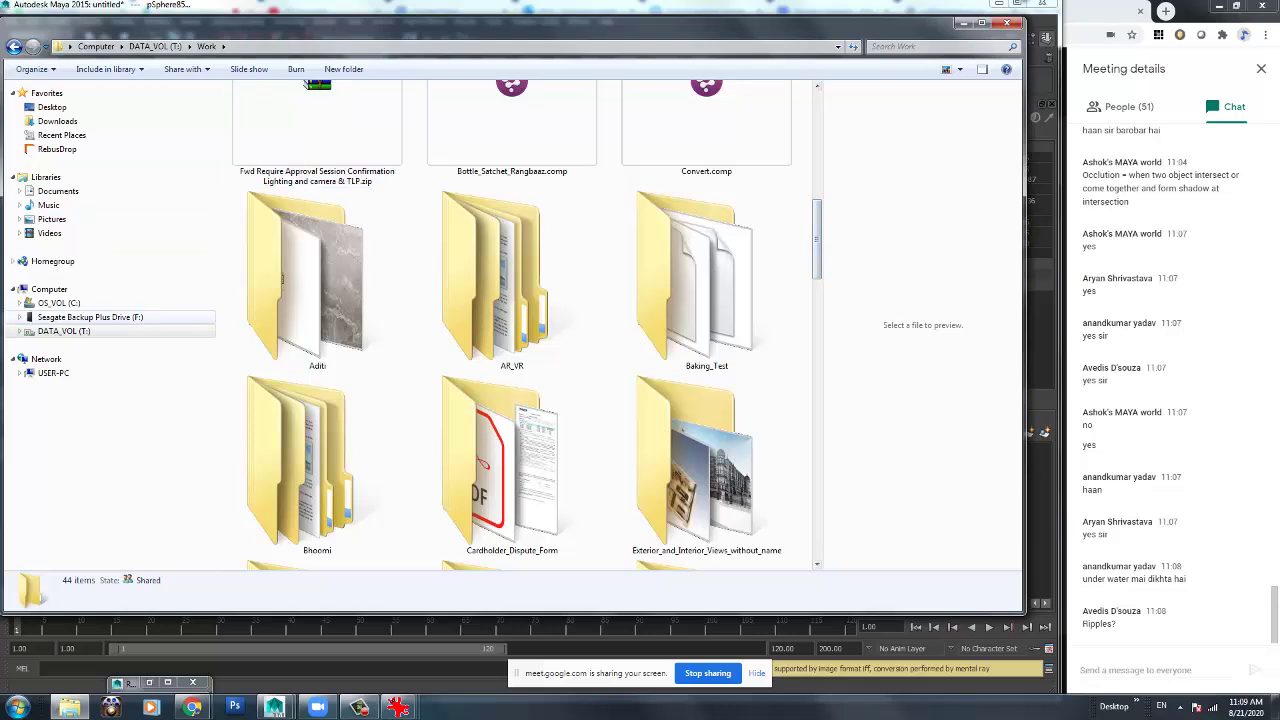
On Seagate drive F:, open Pc_T > Work > For Tutions > Session_1 > Reflection&Refraction.
left_click(90, 317)
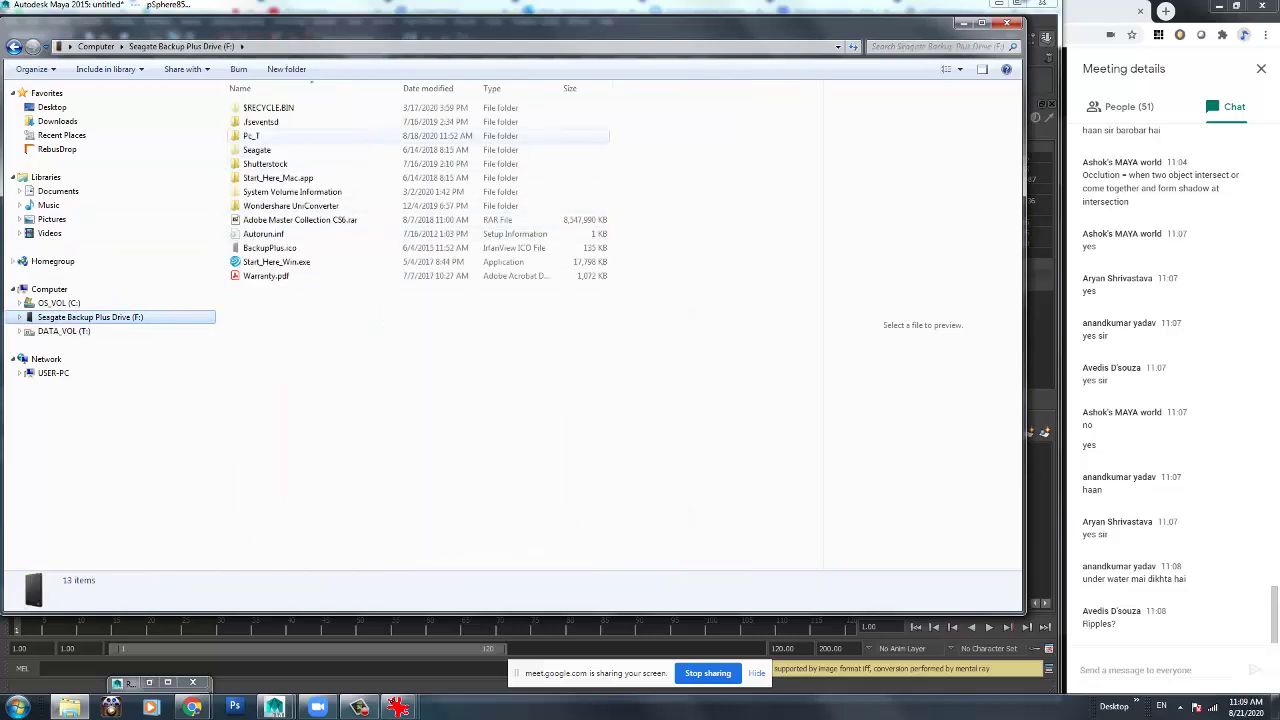
left_click(252, 136)
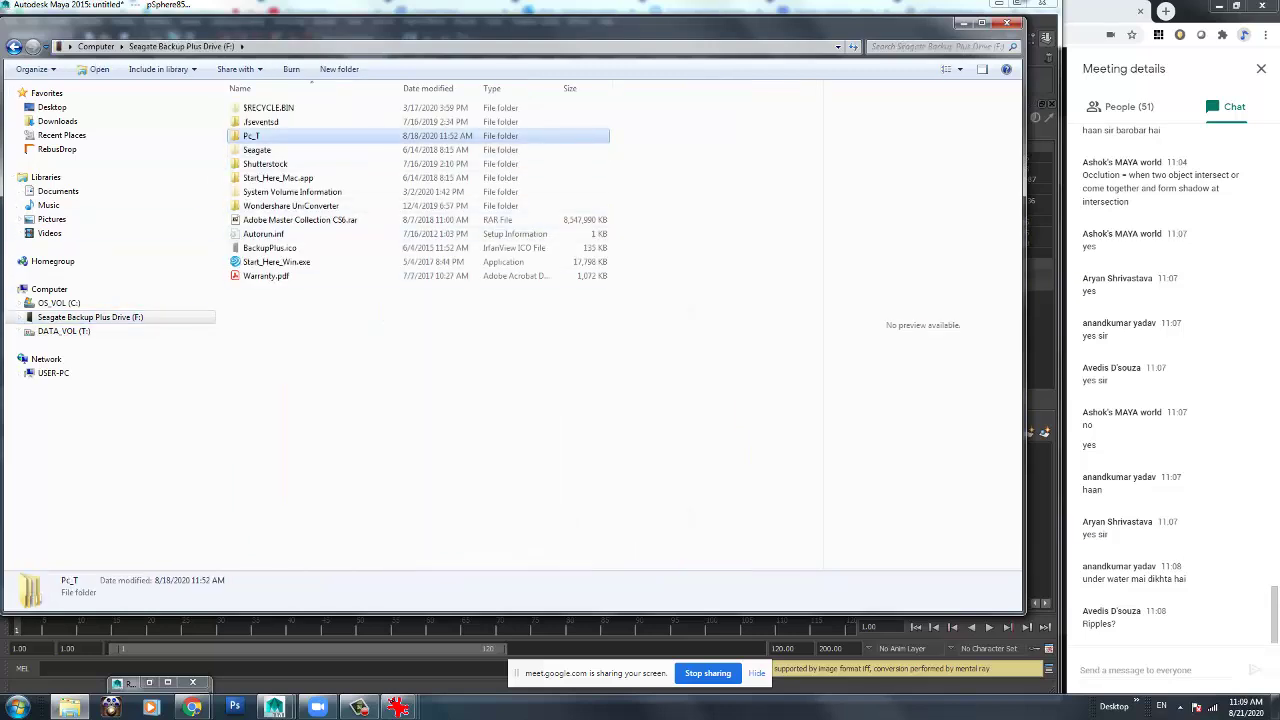
double_click(252, 136)
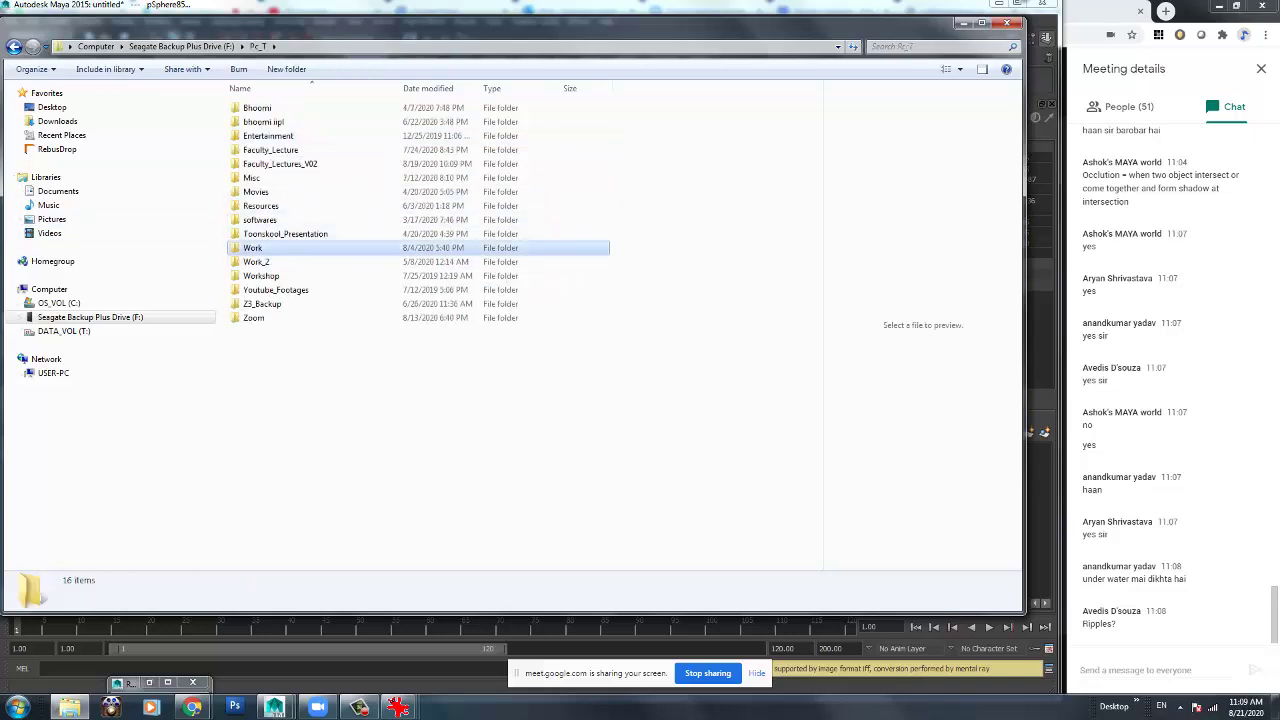
double_click(256, 248)
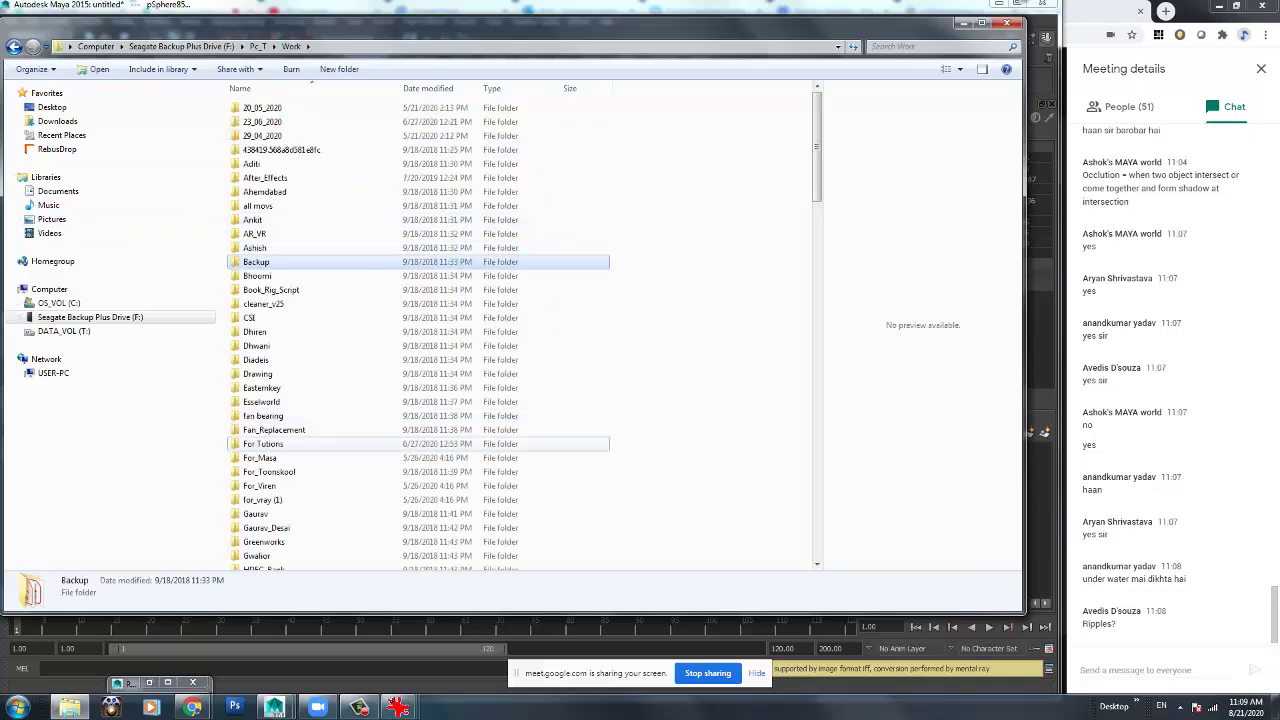
double_click(263, 443)
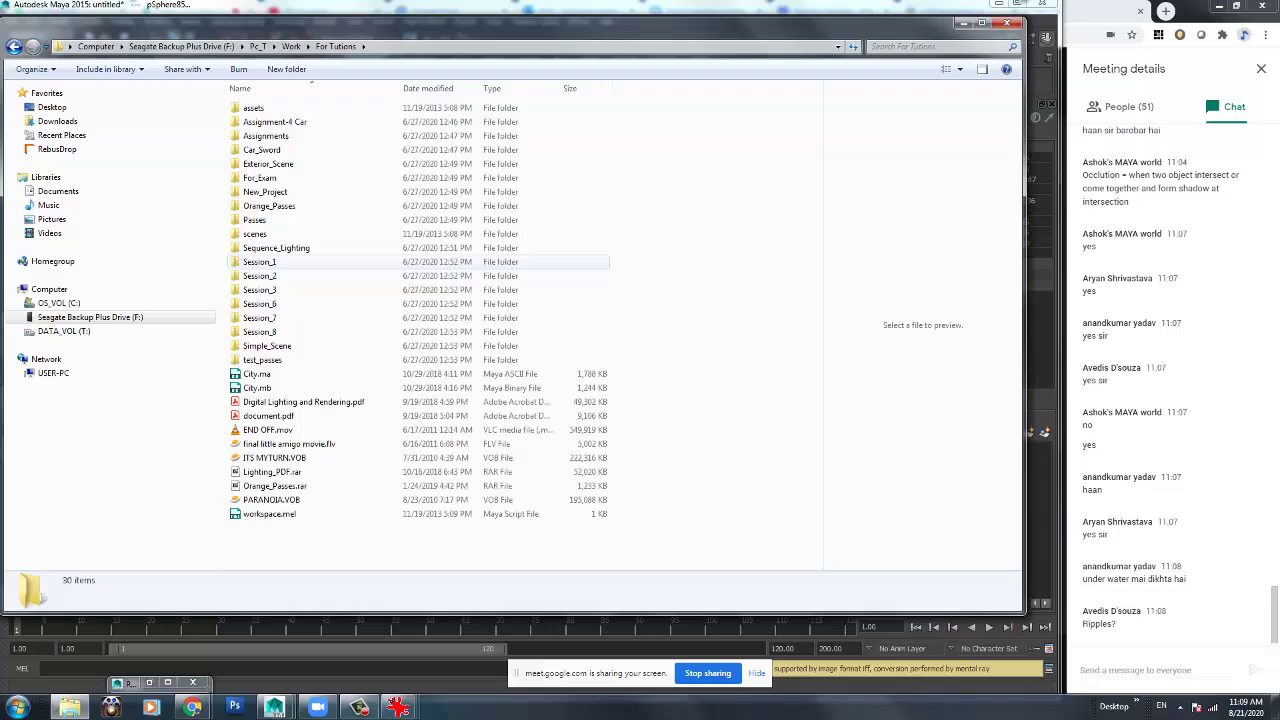
double_click(259, 262)
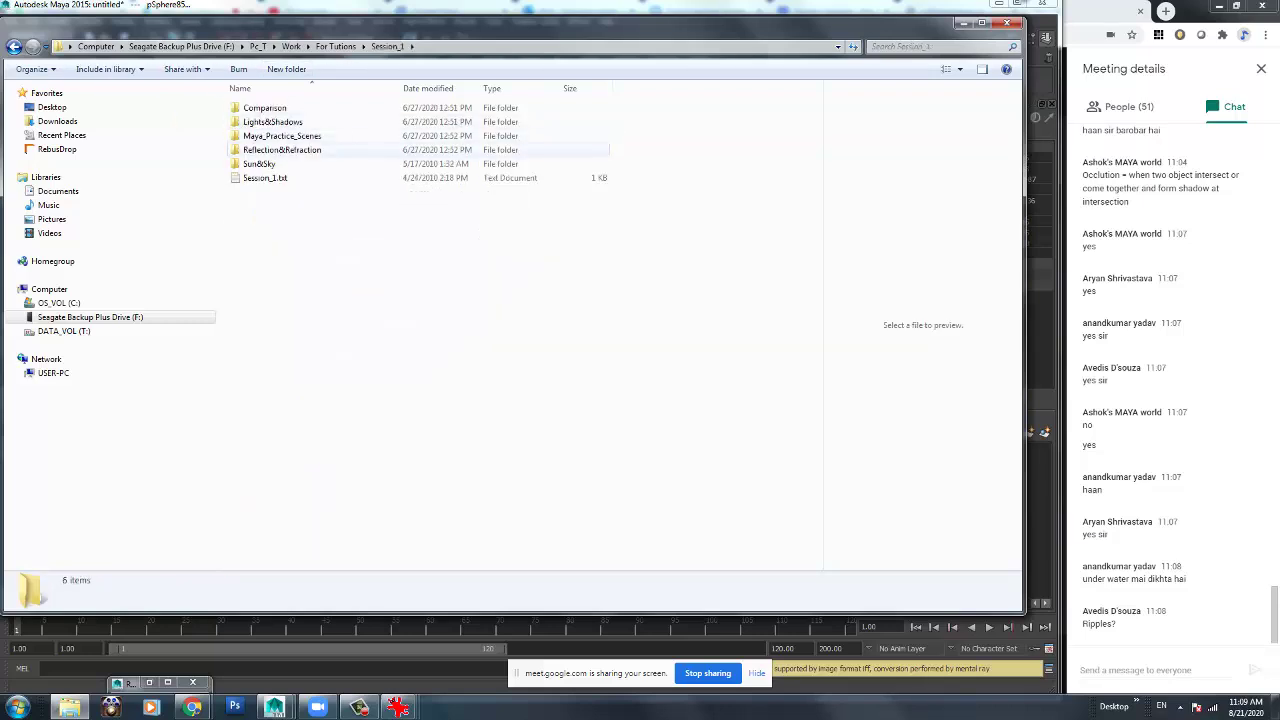
double_click(272, 121)
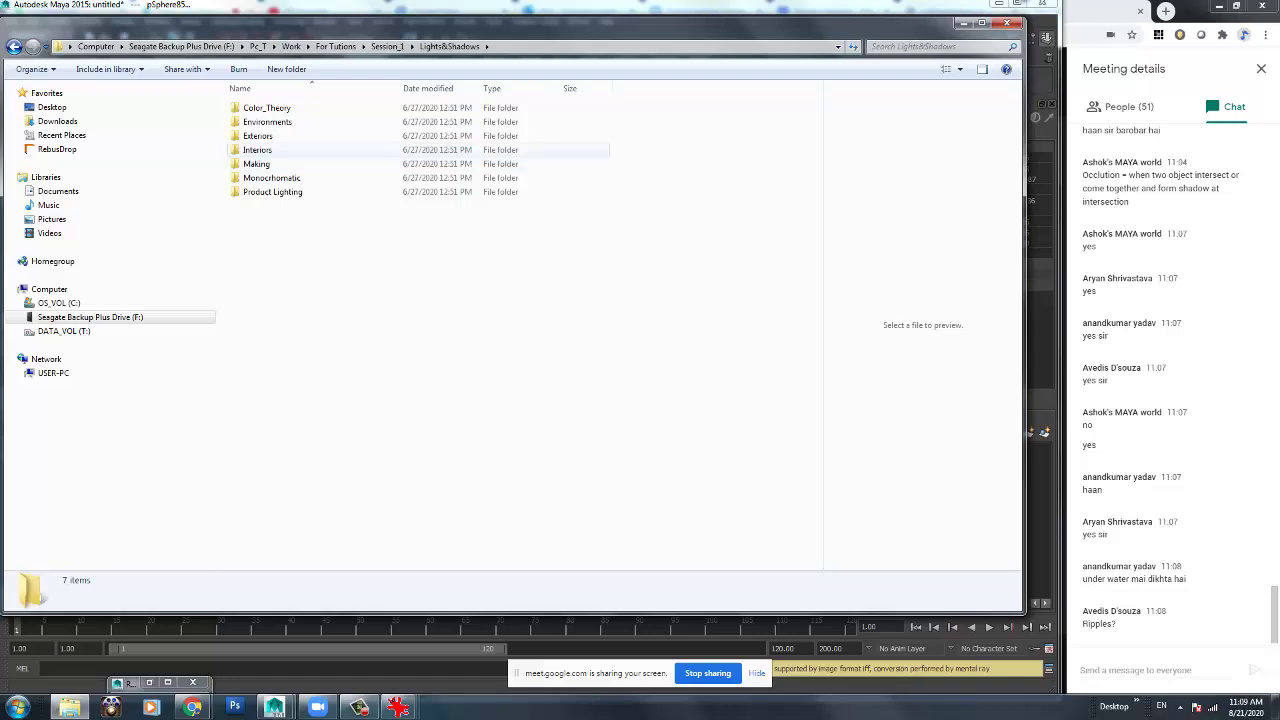
left_click(387, 46)
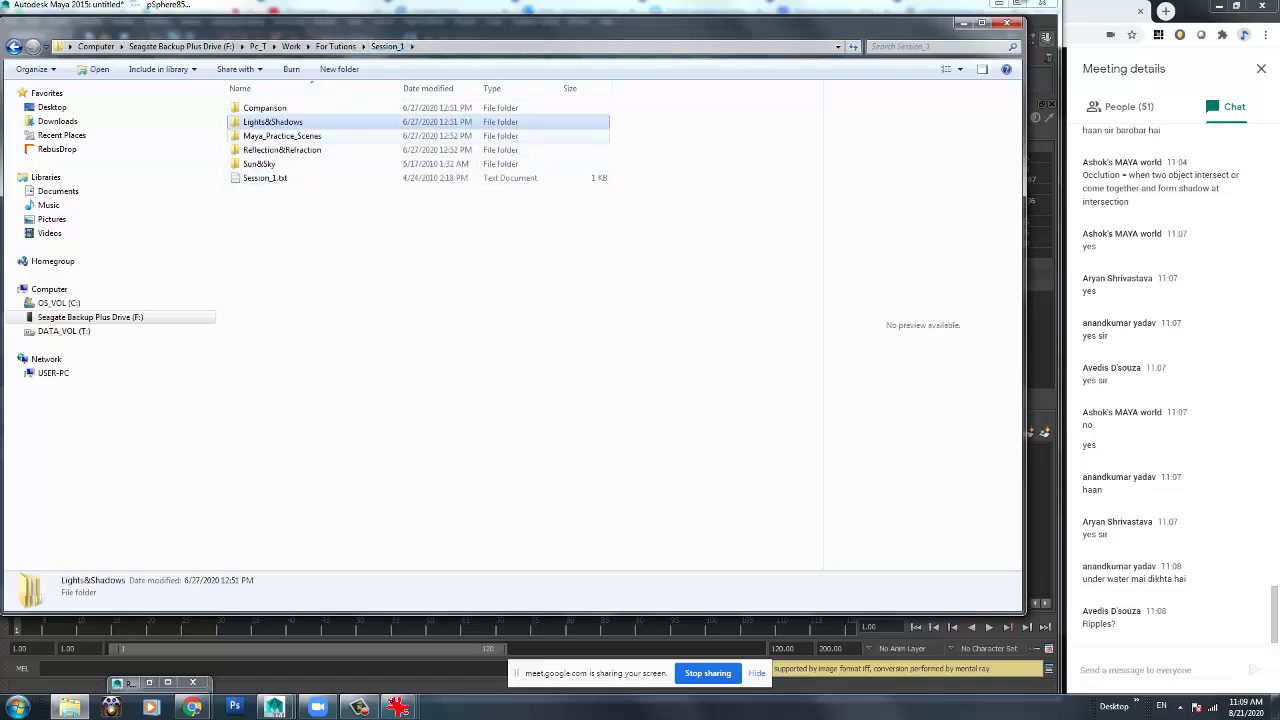
double_click(280, 150)
Open Diffuse_Refection6.jpg in IrfanView and compare it with Maya's mental ray render.
double_click(561, 335)
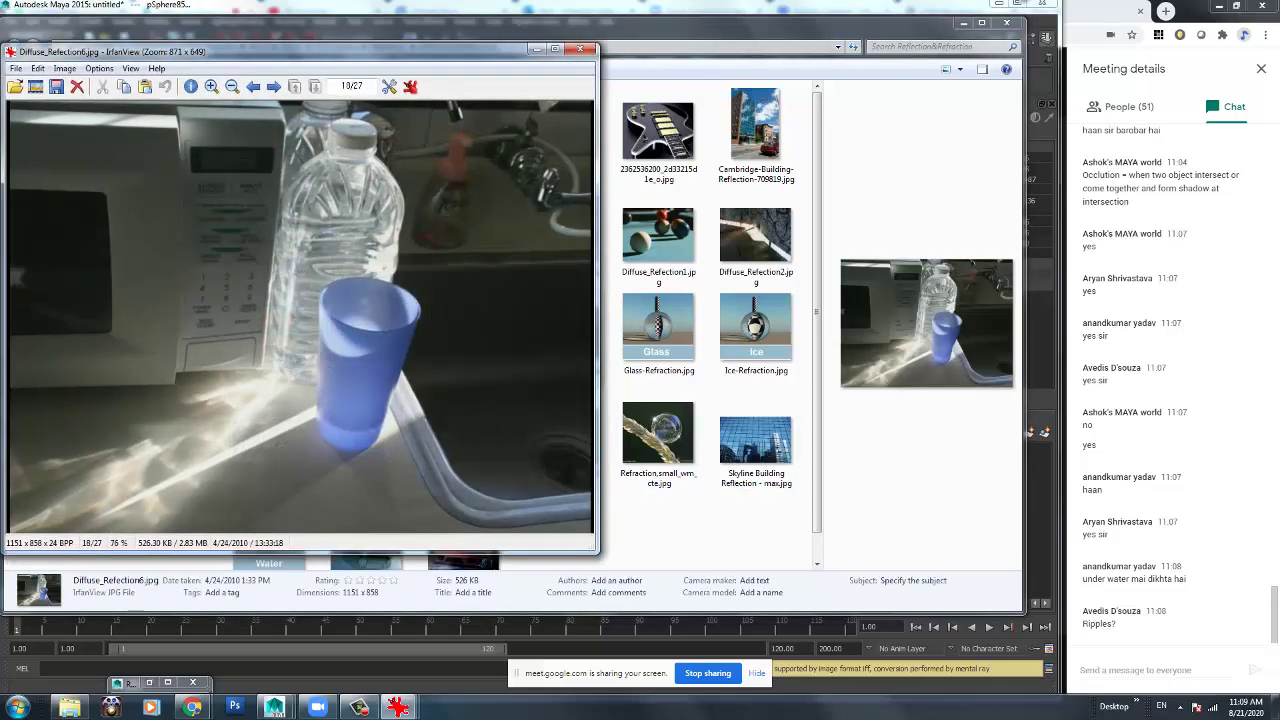
scroll(300, 310, "up", 3, "ctrl")
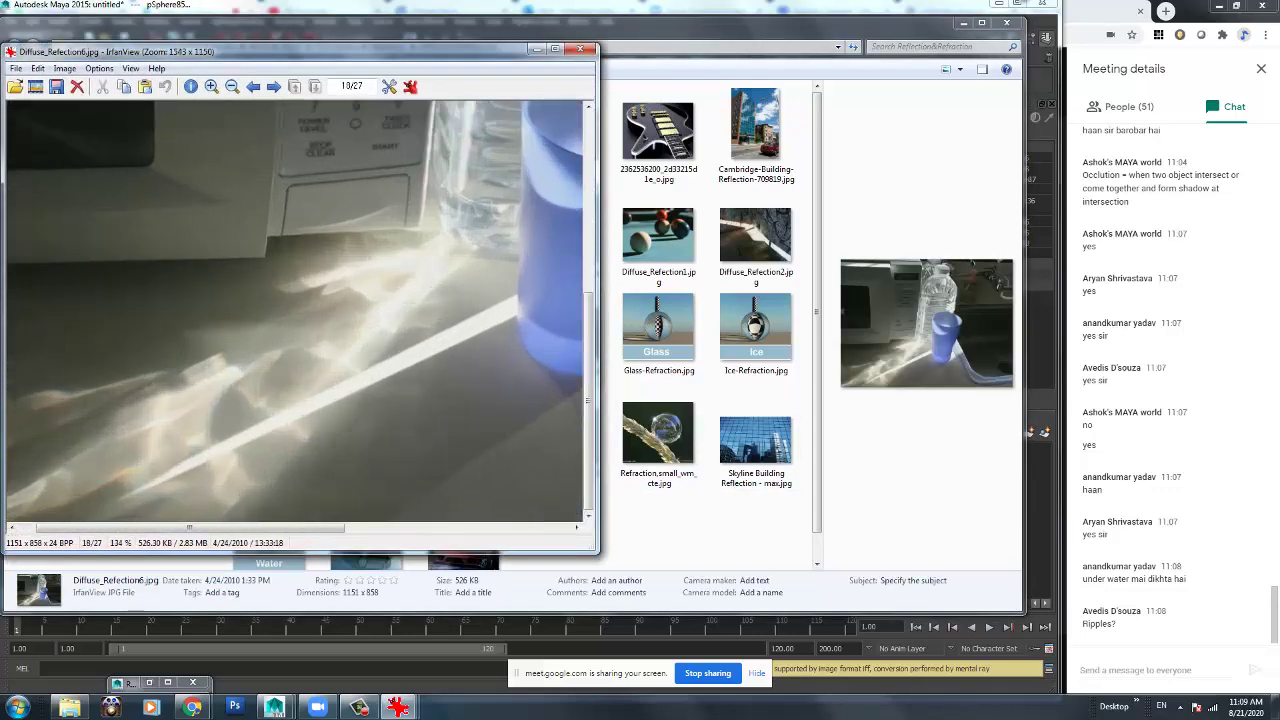
left_click(274, 707)
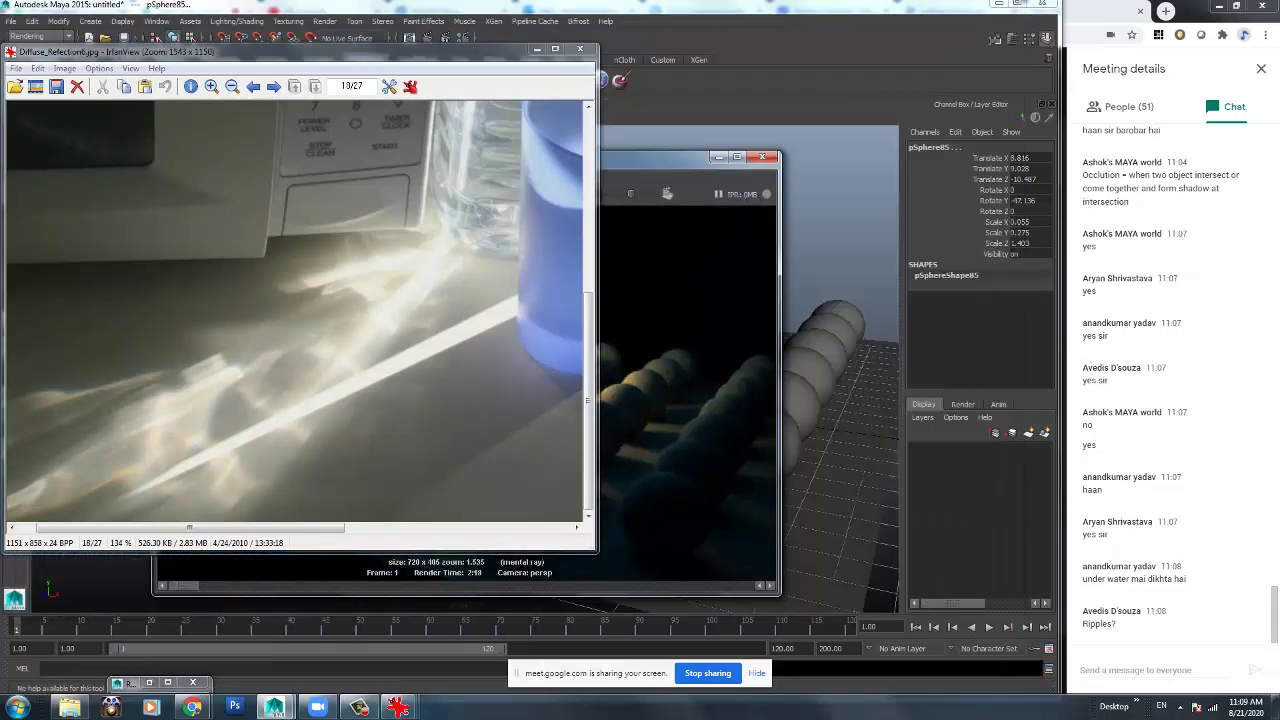
scroll(300, 310, "down", 1, "ctrl")
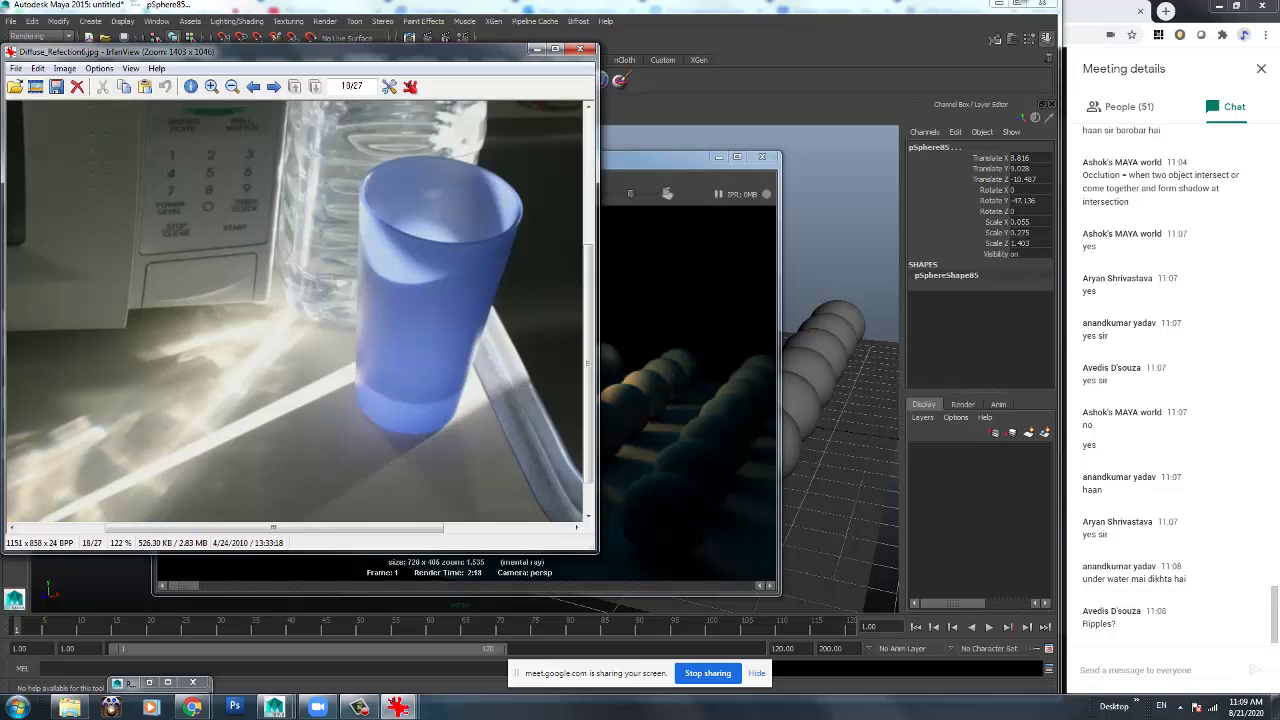
scroll(300, 310, "up", 3, "ctrl")
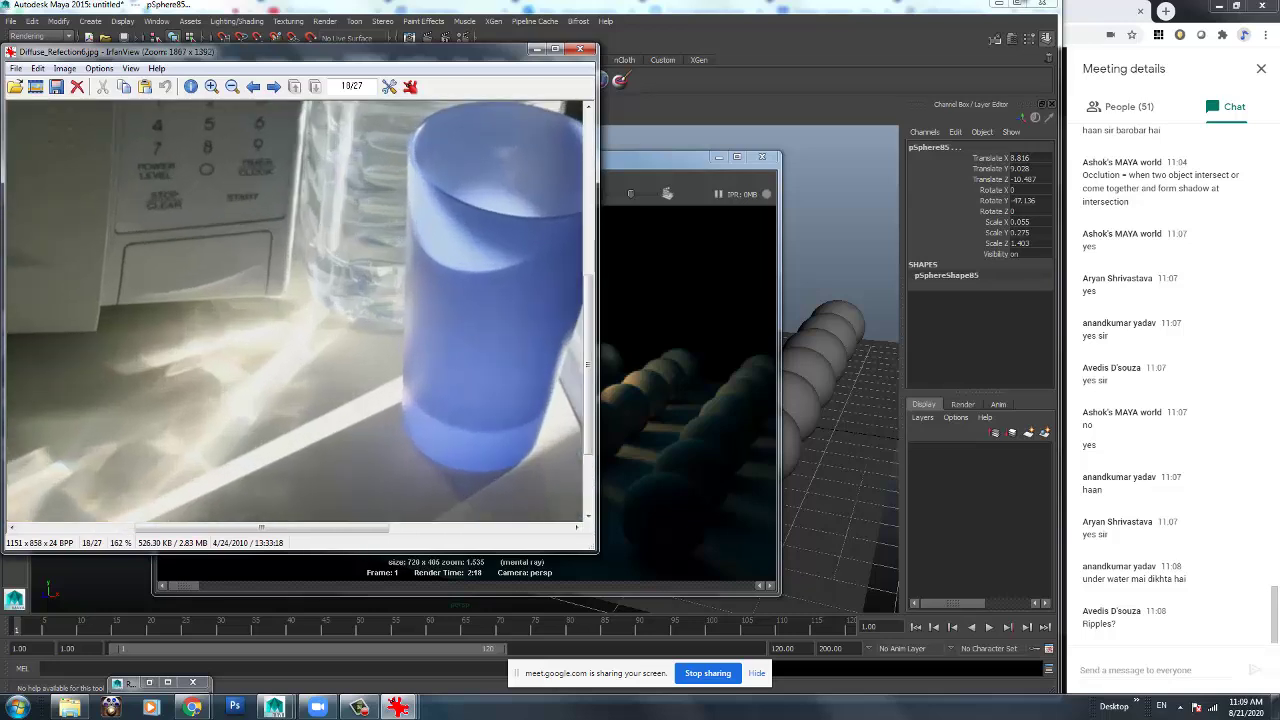
scroll(300, 310, "down", 2, "ctrl")
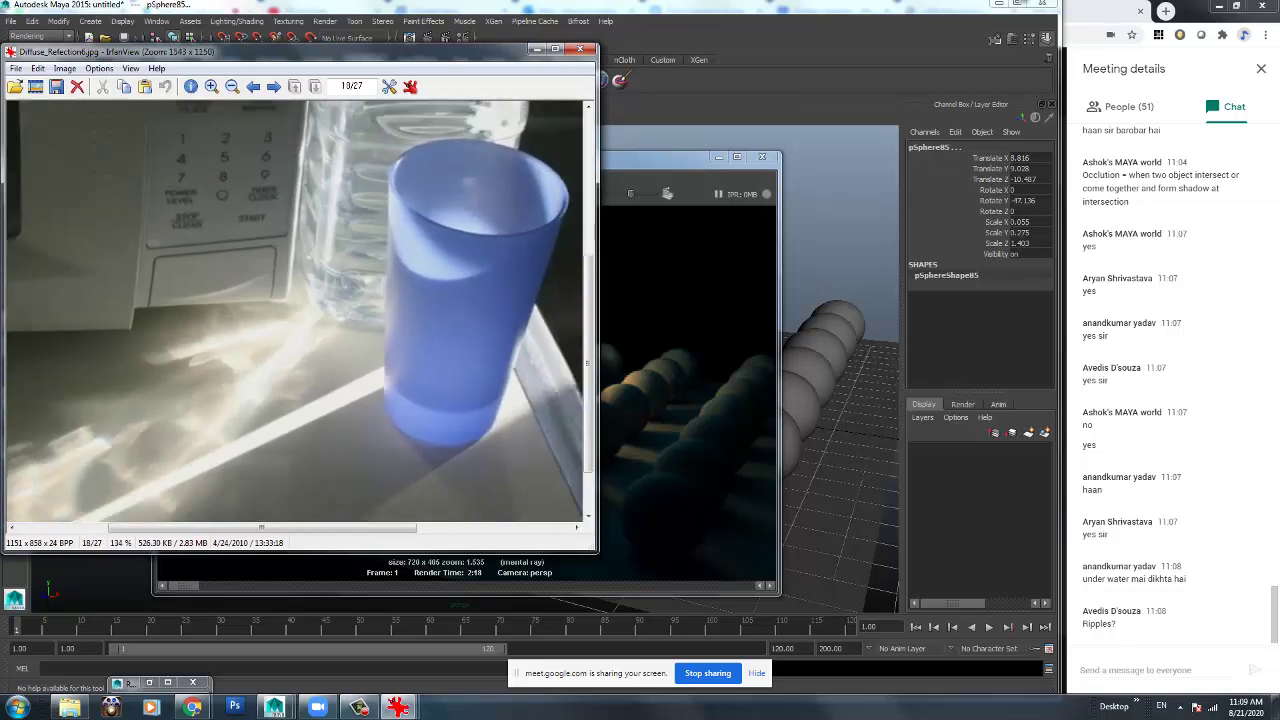
scroll(300, 310, "up", 2, "ctrl")
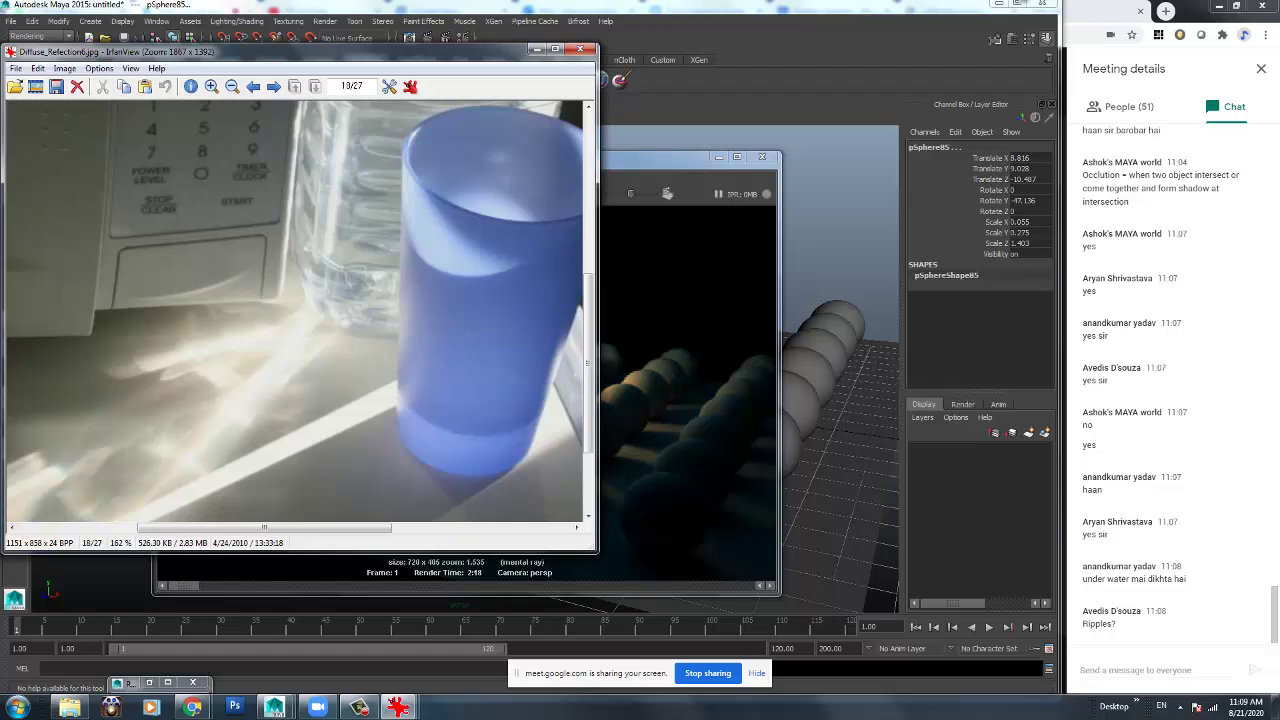
Zoom out four times to show the whole bottle-and-cup photo, then minimize IrfanView.
left_click(232, 86)
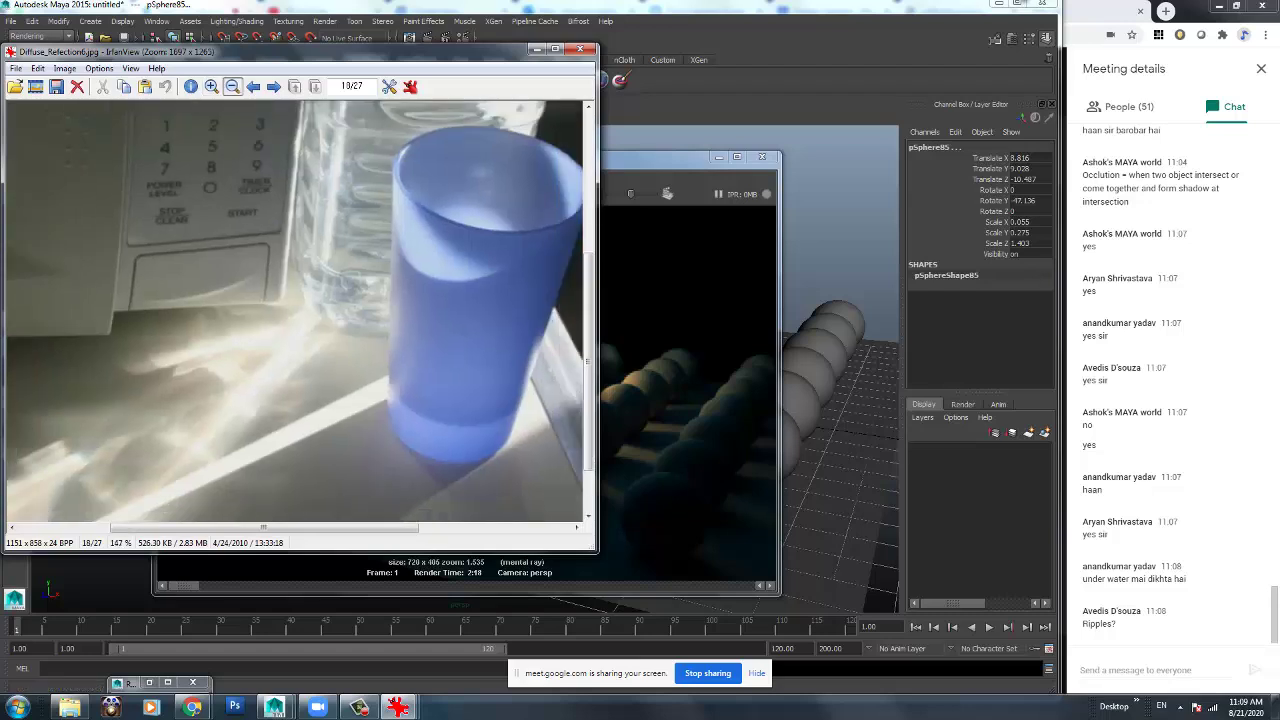
left_click(232, 86)
left_click(232, 86)
left_click(232, 86)
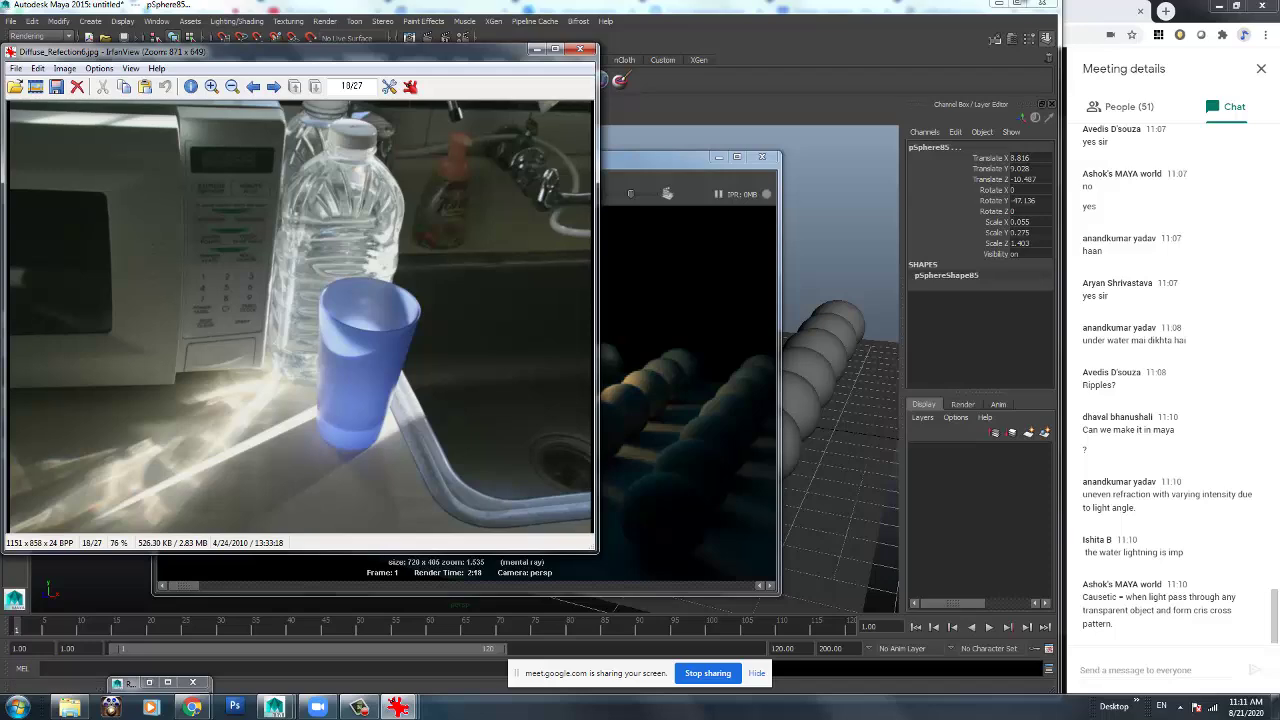
left_click(536, 49)
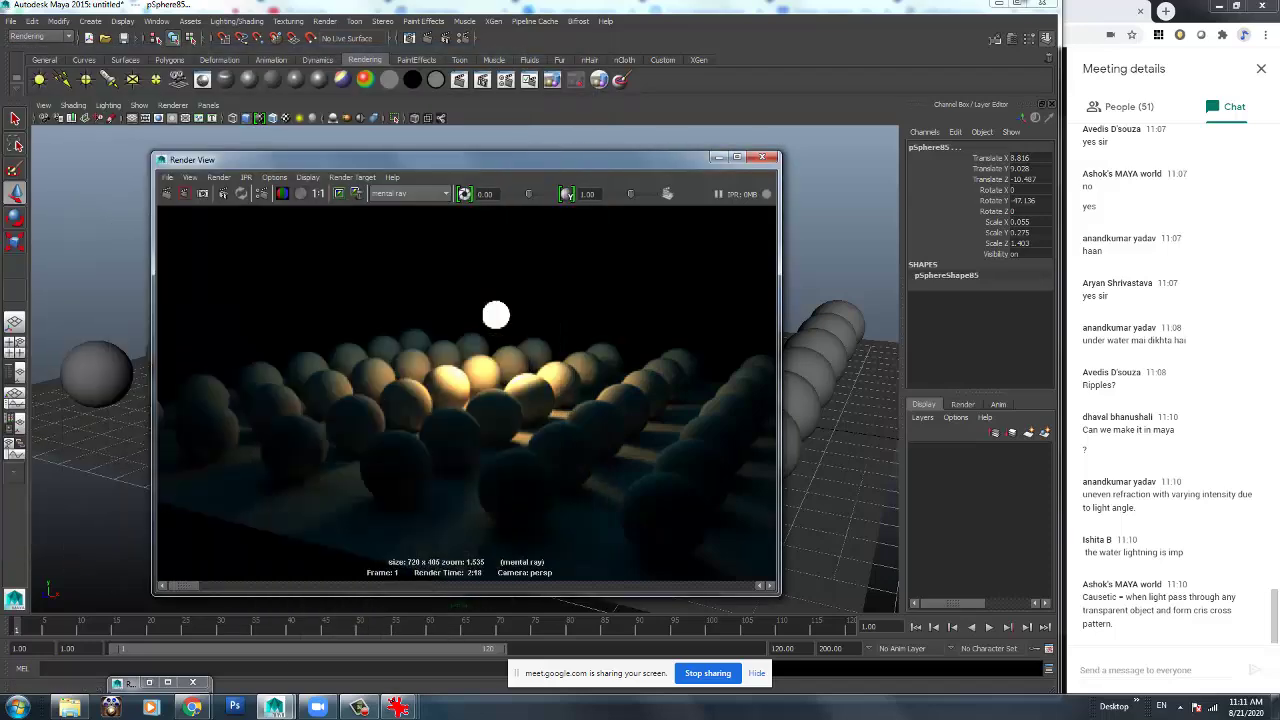
Search Google for 'ramanna effect', then correct the query to 'ramana effect'.
left_click(998, 3)
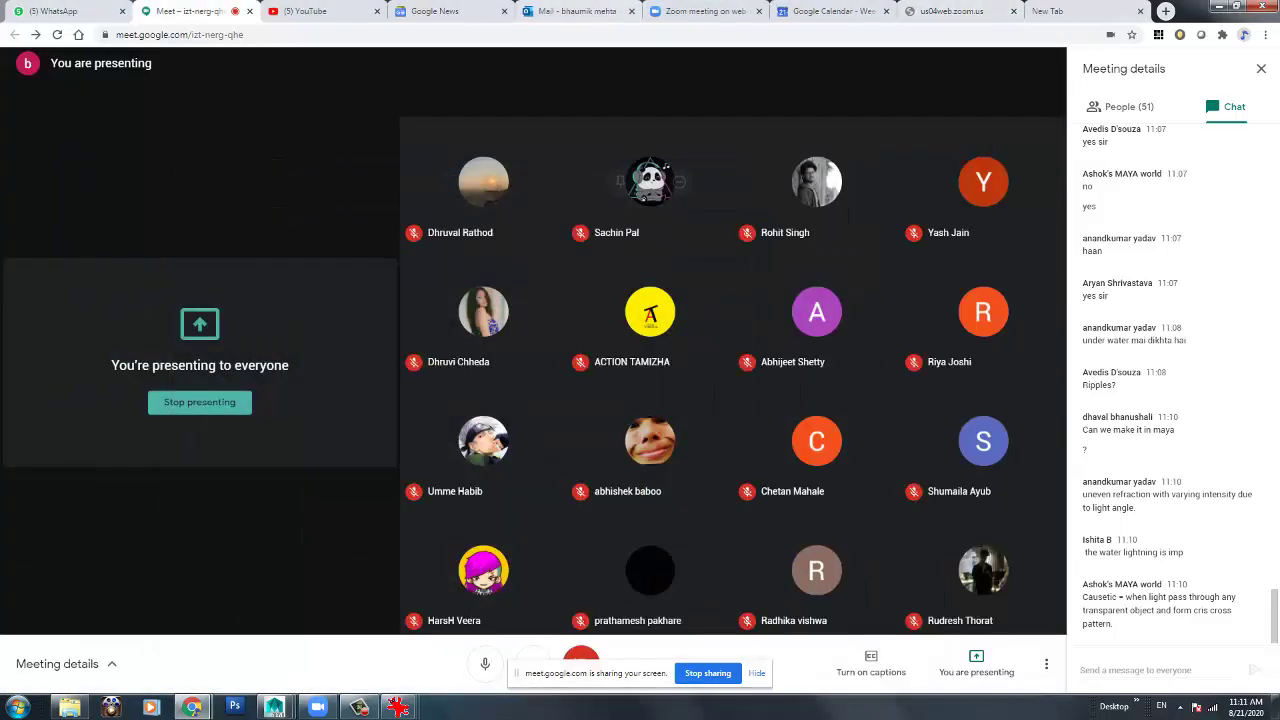
left_click(955, 11)
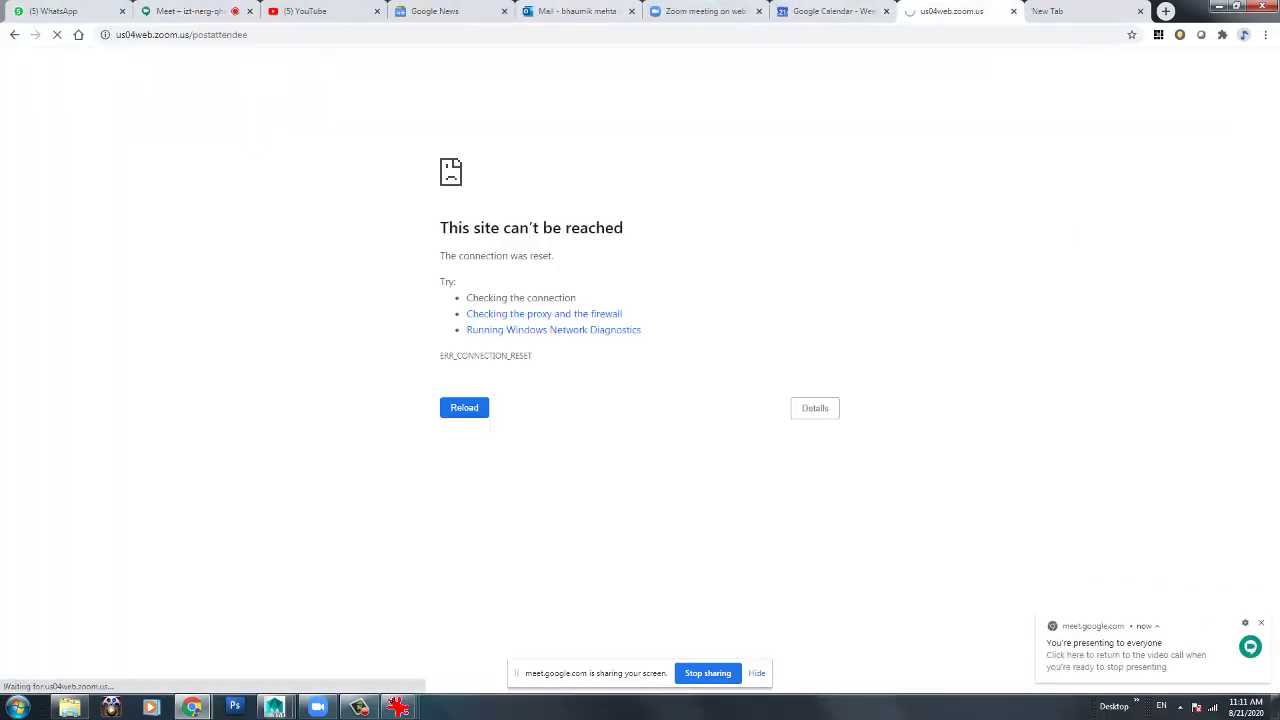
type("google.com")
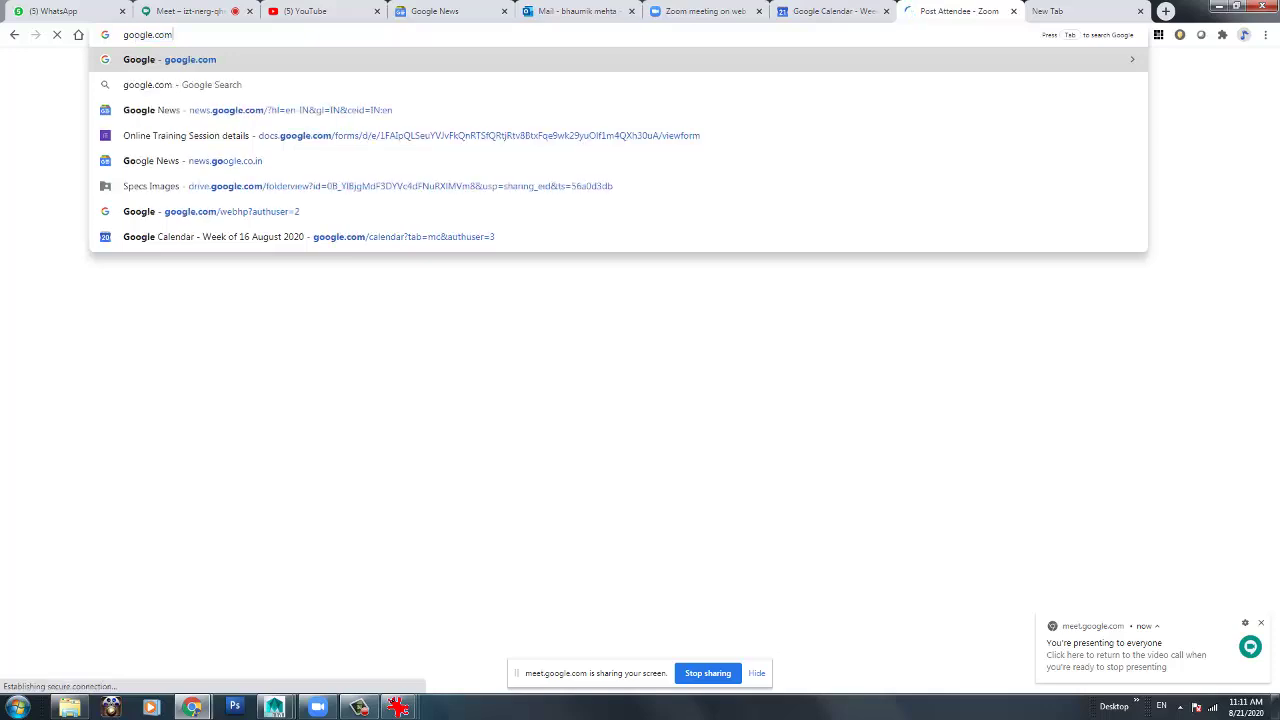
key("Return")
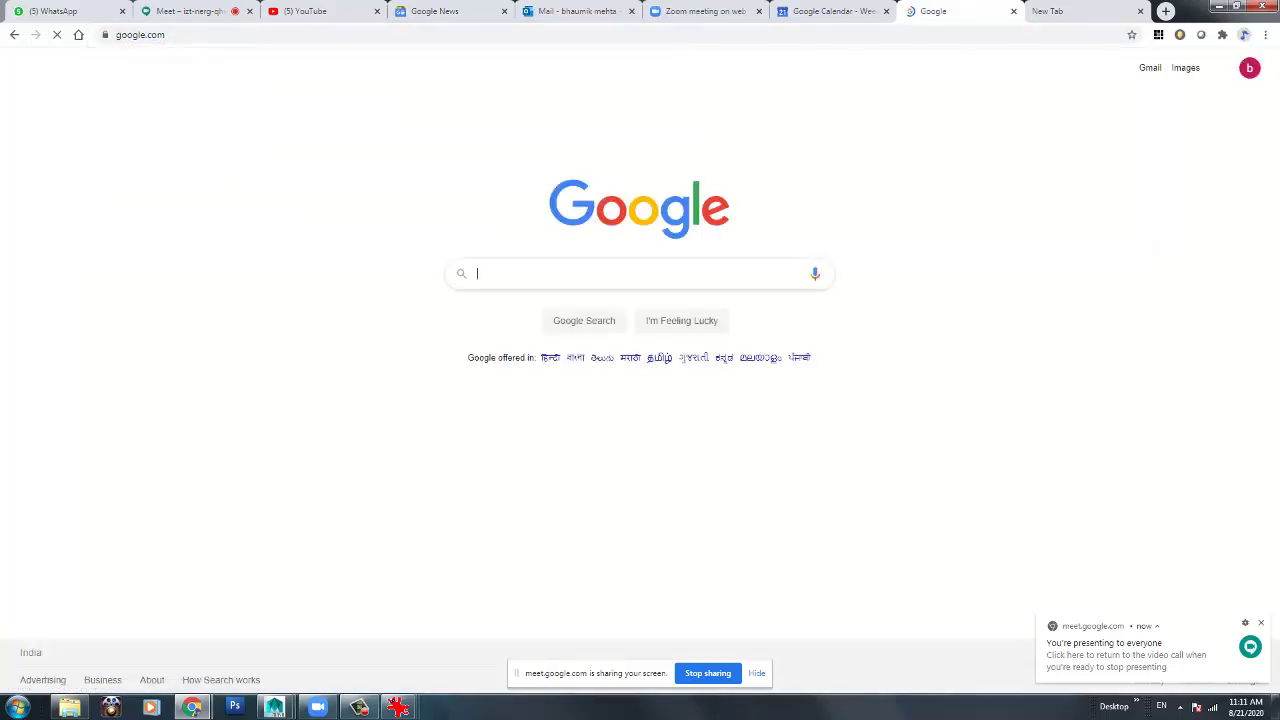
type("ramanna ")
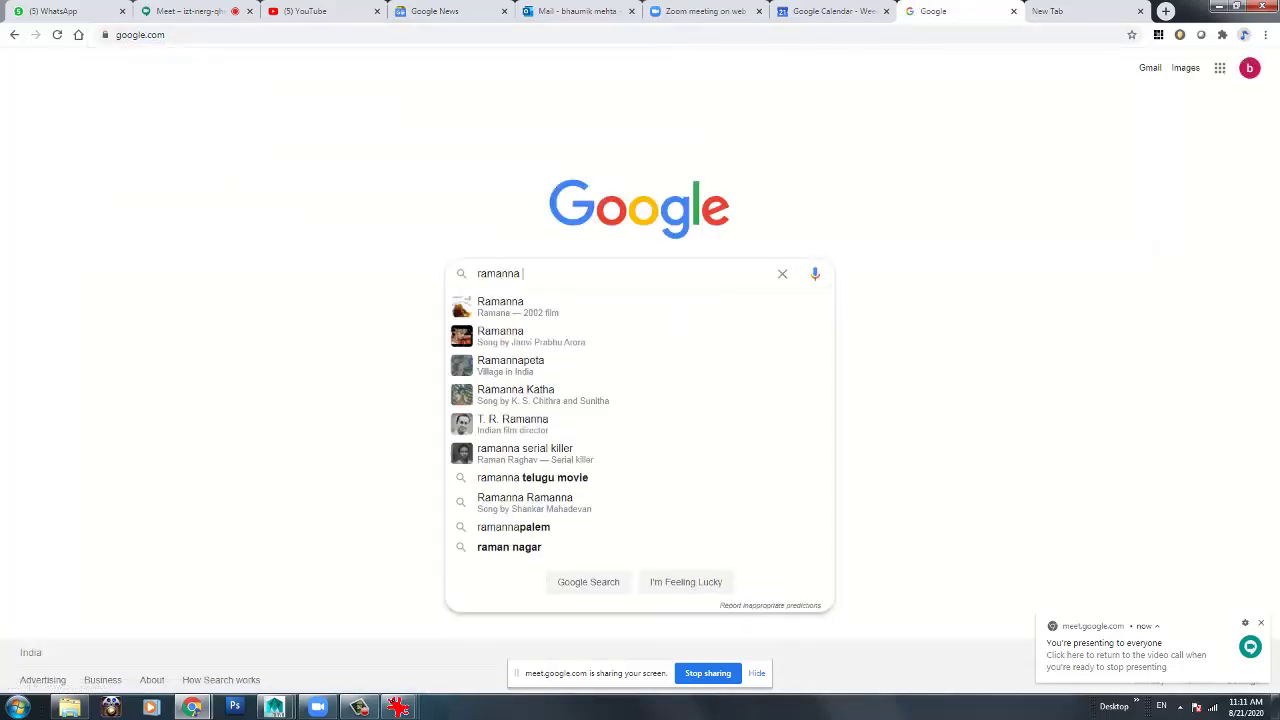
type("effect")
key("Return")
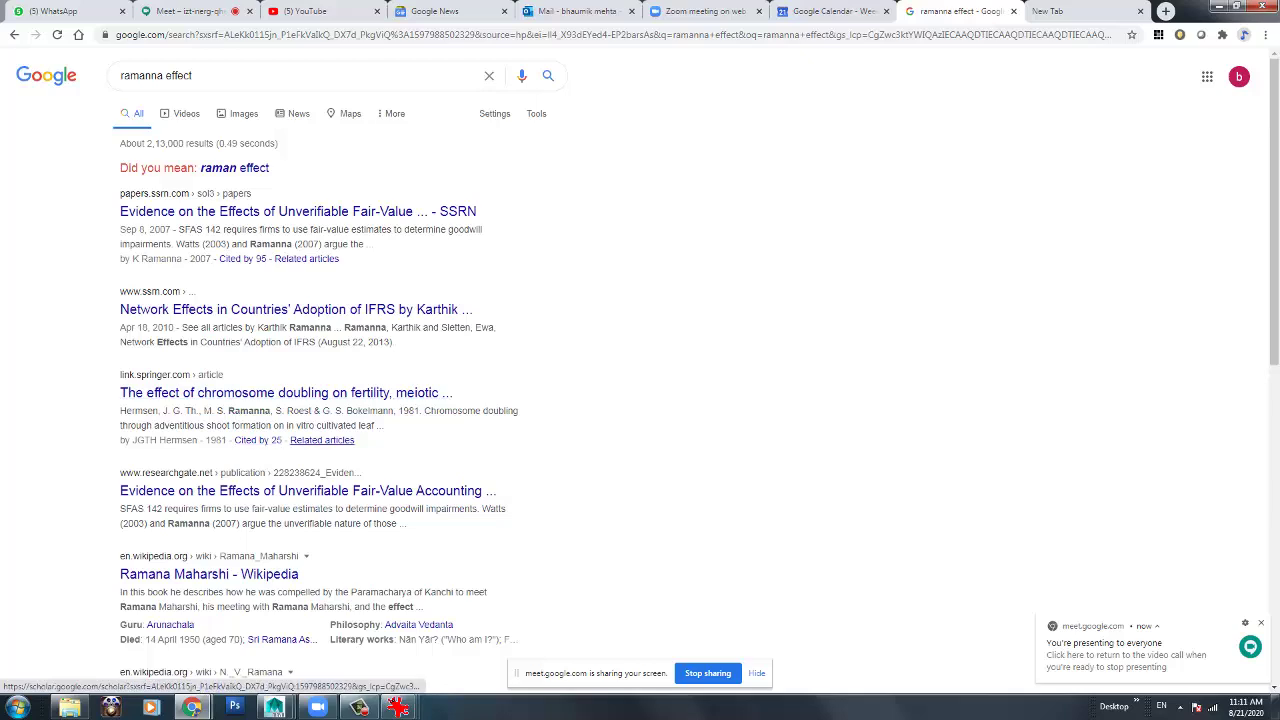
left_click(153, 75)
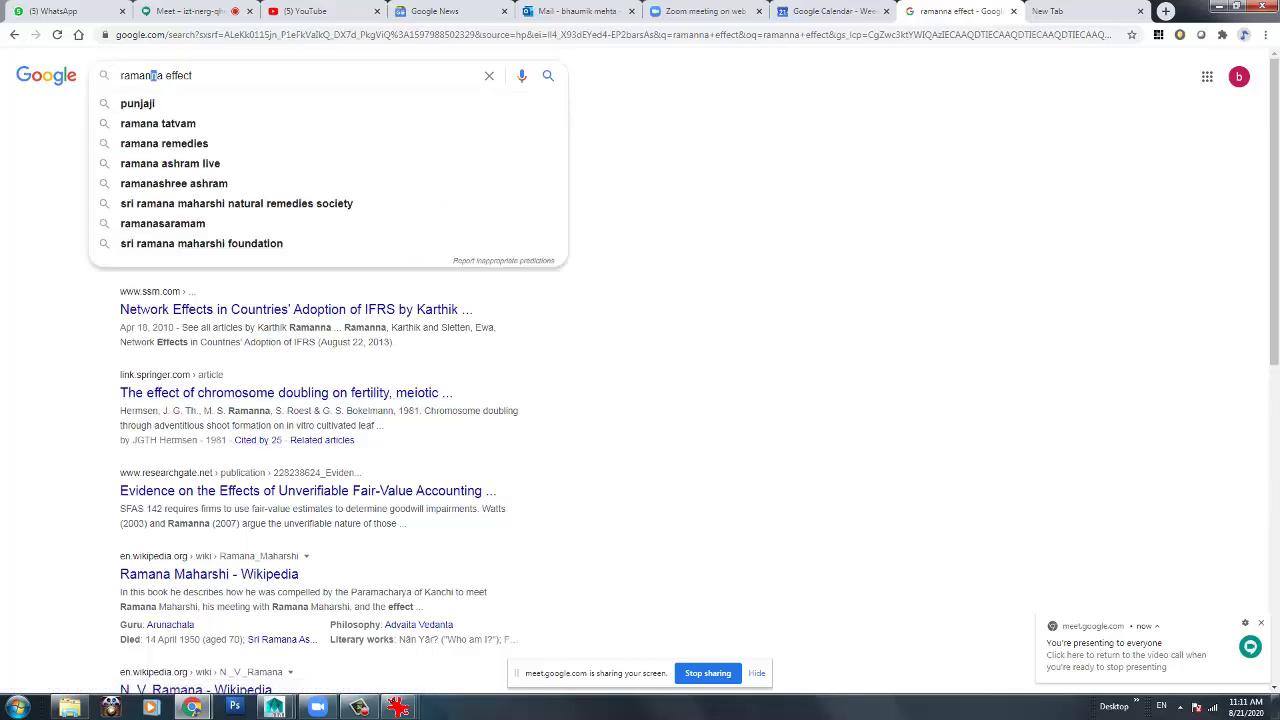
key("BackSpace")
key("Return")
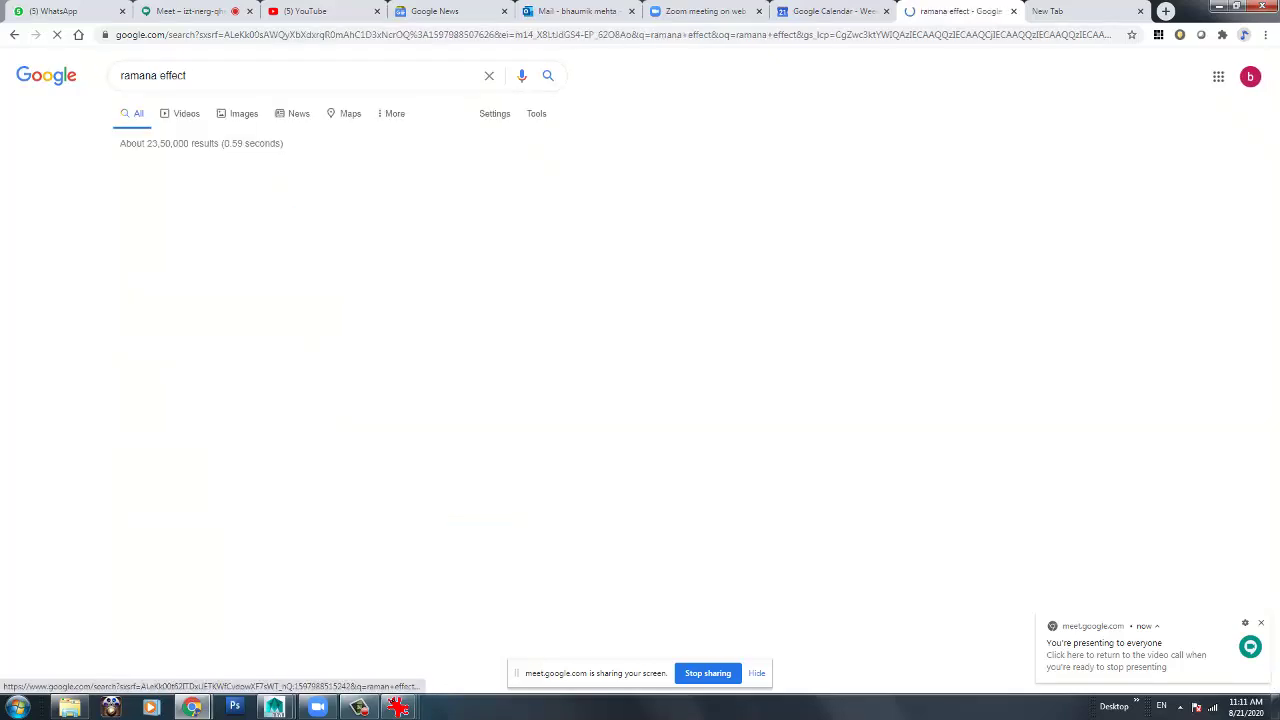
Open the Britannica and Raman scattering Wikipedia results in new tabs.
right_click(232, 210)
left_click(285, 218)
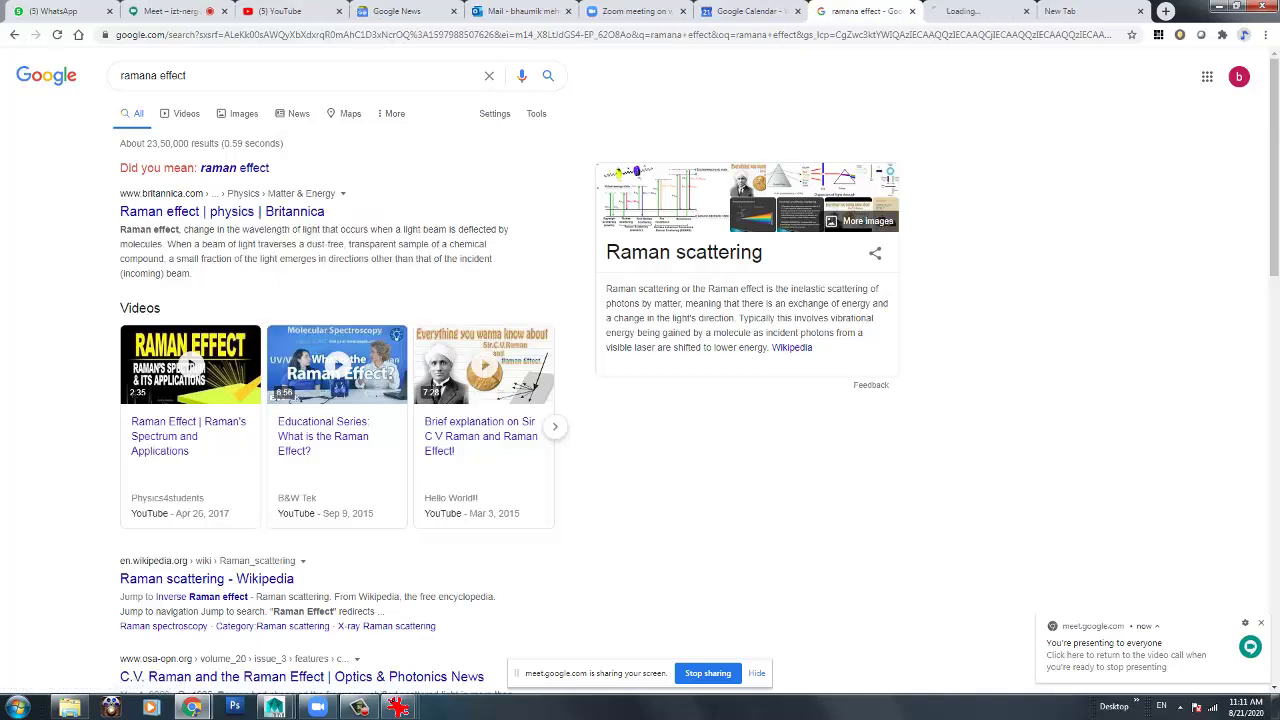
mouse_move(483, 365)
right_click(268, 445)
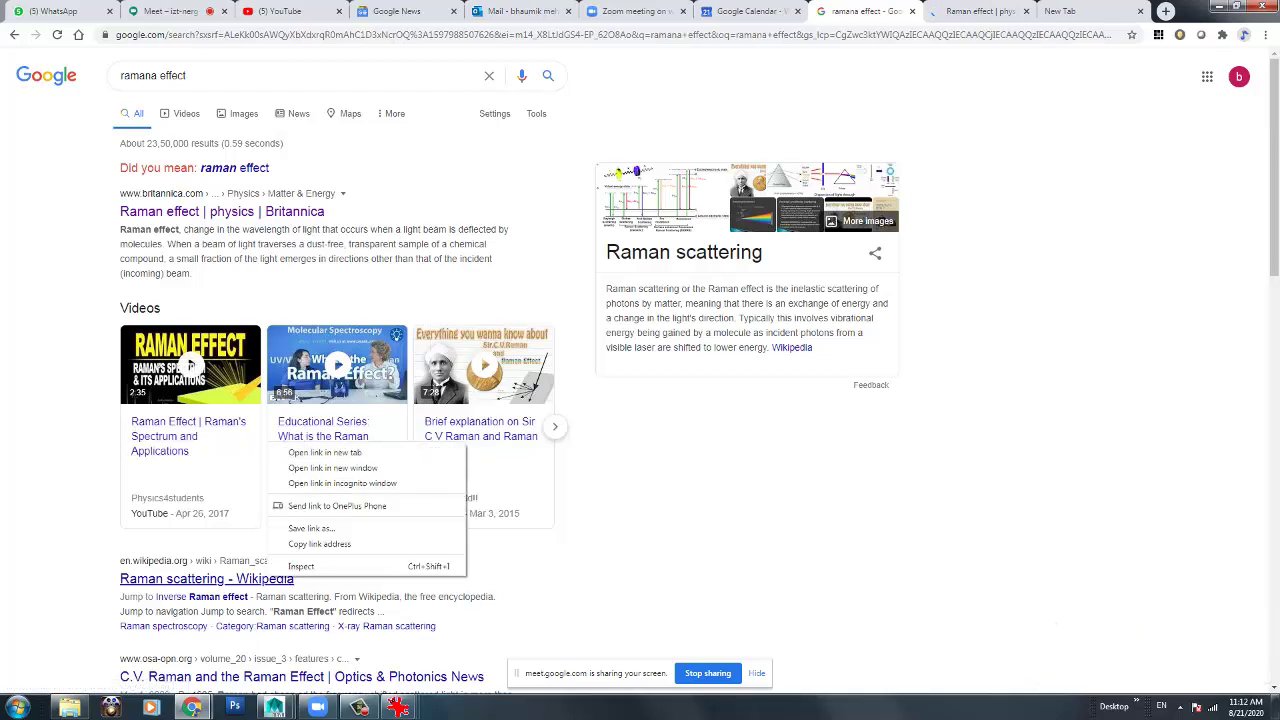
left_click(325, 452)
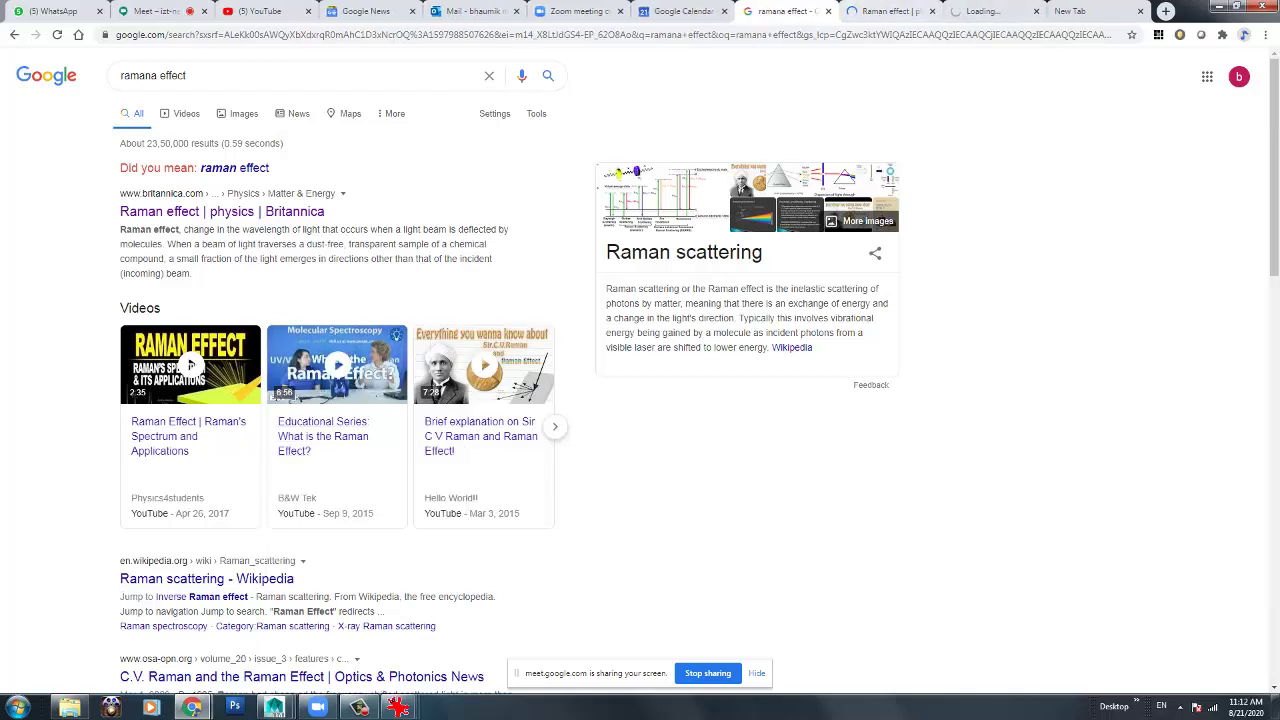
Detach the Britannica Raman effect article into its own window and highlight its Raman effect passage.
key("ctrl+Tab")
left_click_drag(888, 11, 880, 46)
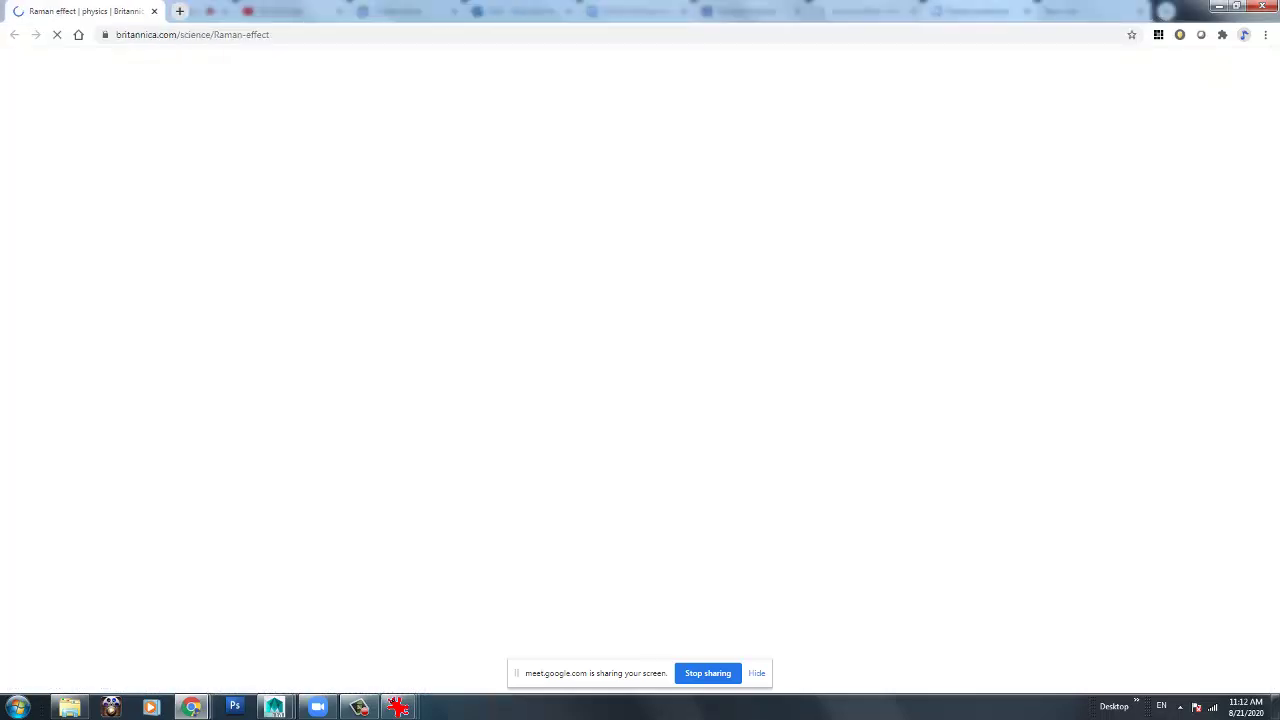
left_click(165, 11)
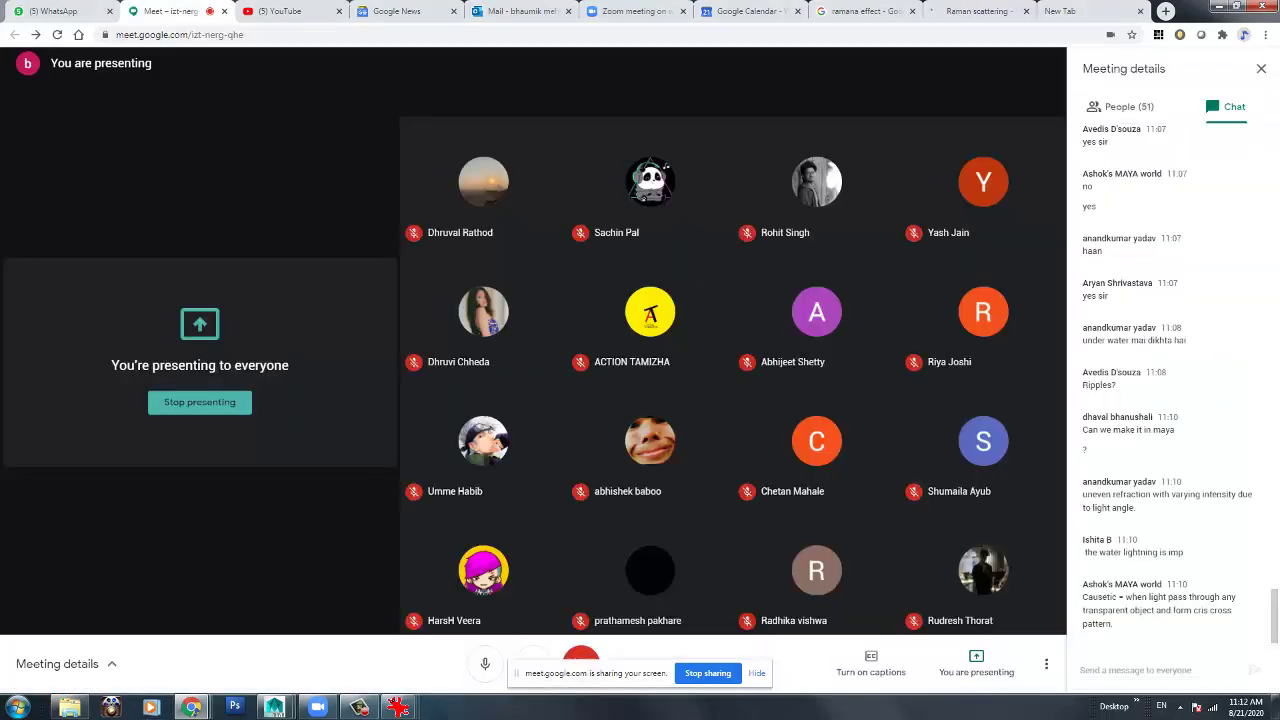
mouse_move(191, 707)
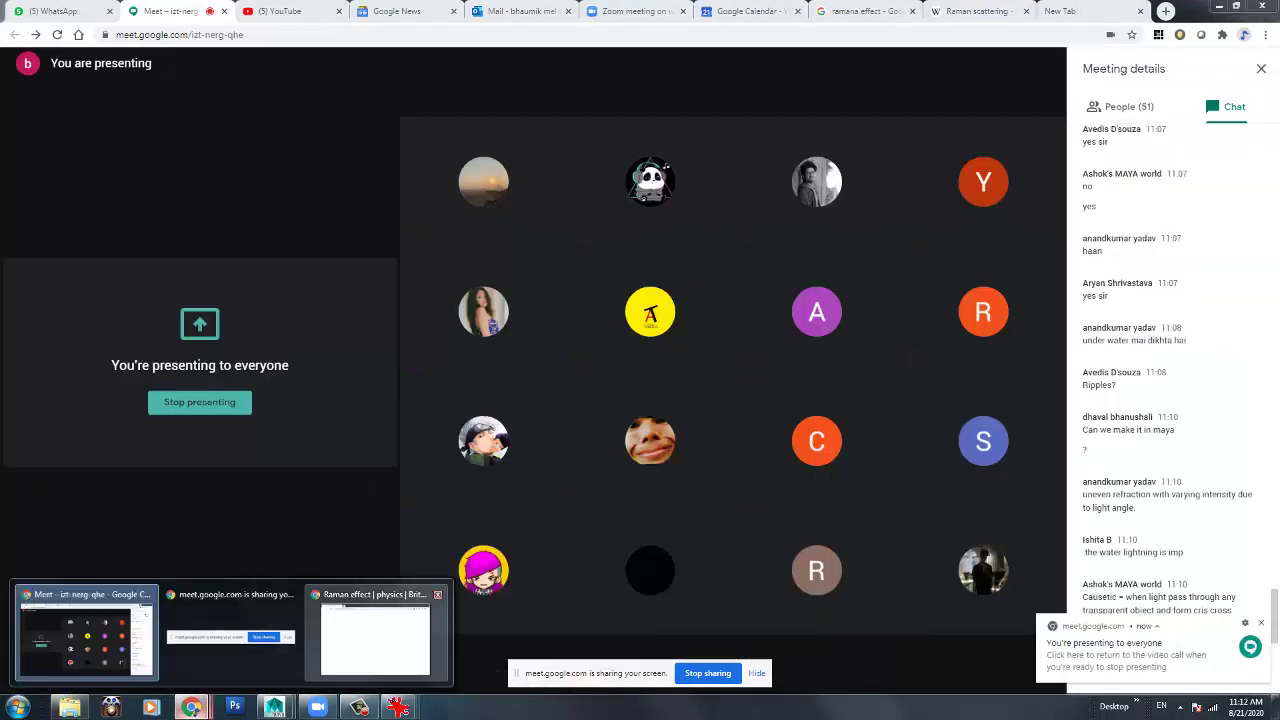
left_click(374, 634)
left_click_drag(600, 62, 495, 78)
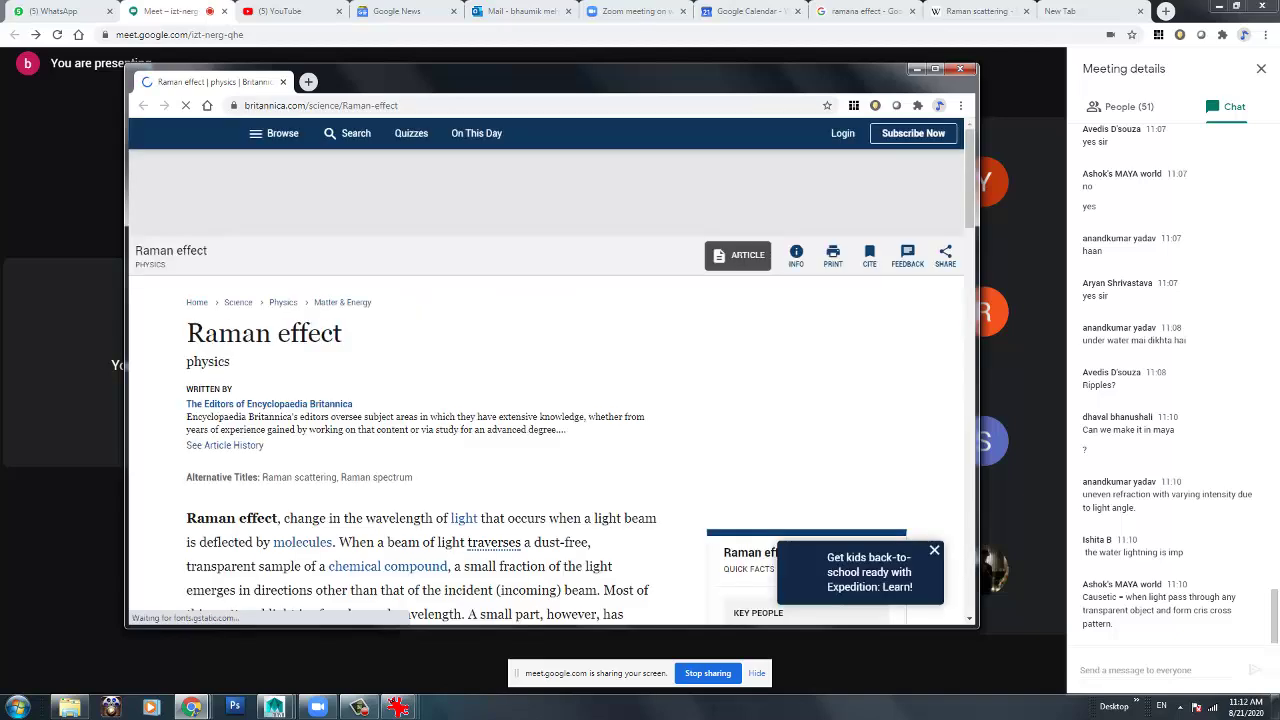
scroll(550, 400, "down", 2)
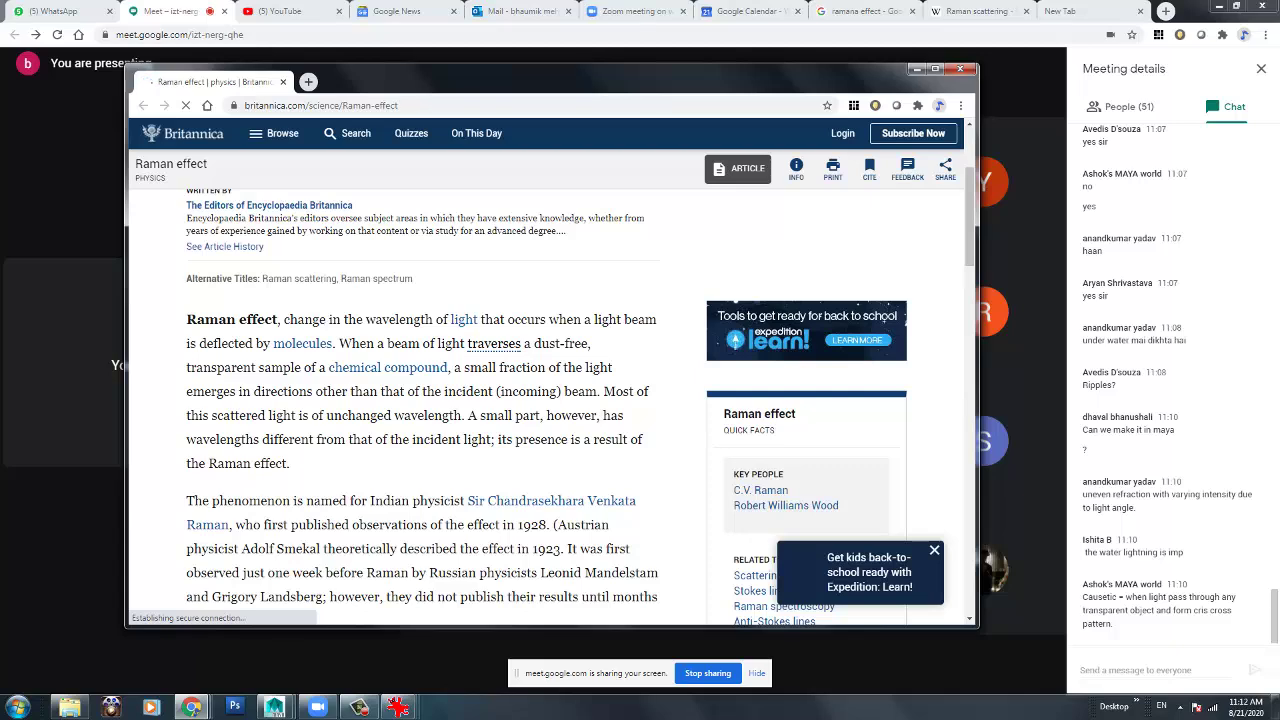
scroll(550, 400, "down", 1)
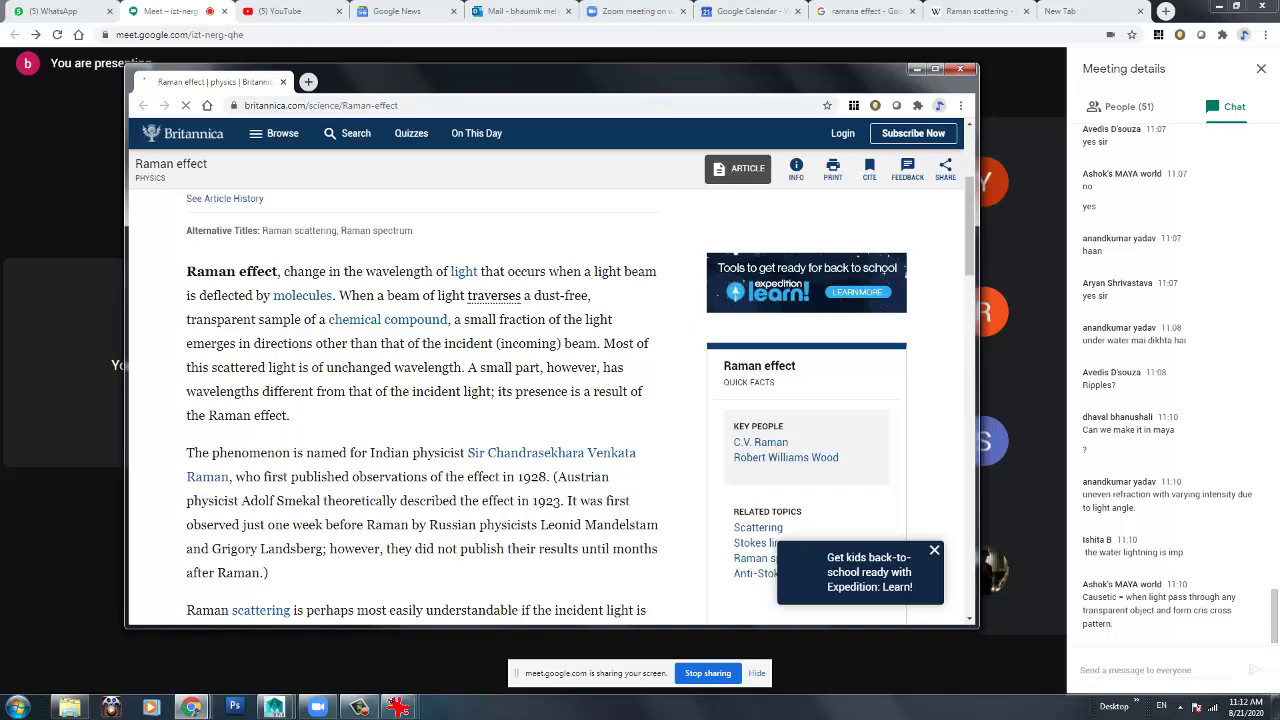
left_click_drag(498, 391, 643, 391)
left_click_drag(198, 415, 290, 415)
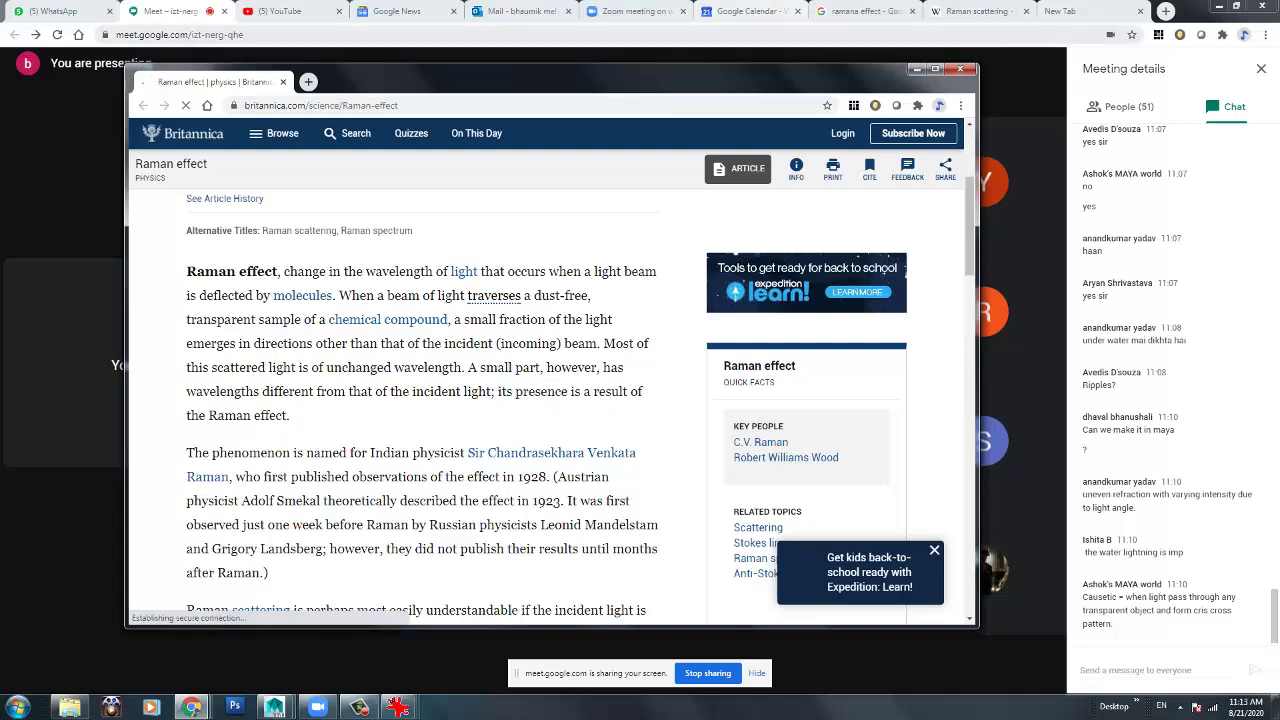
left_click(975, 11)
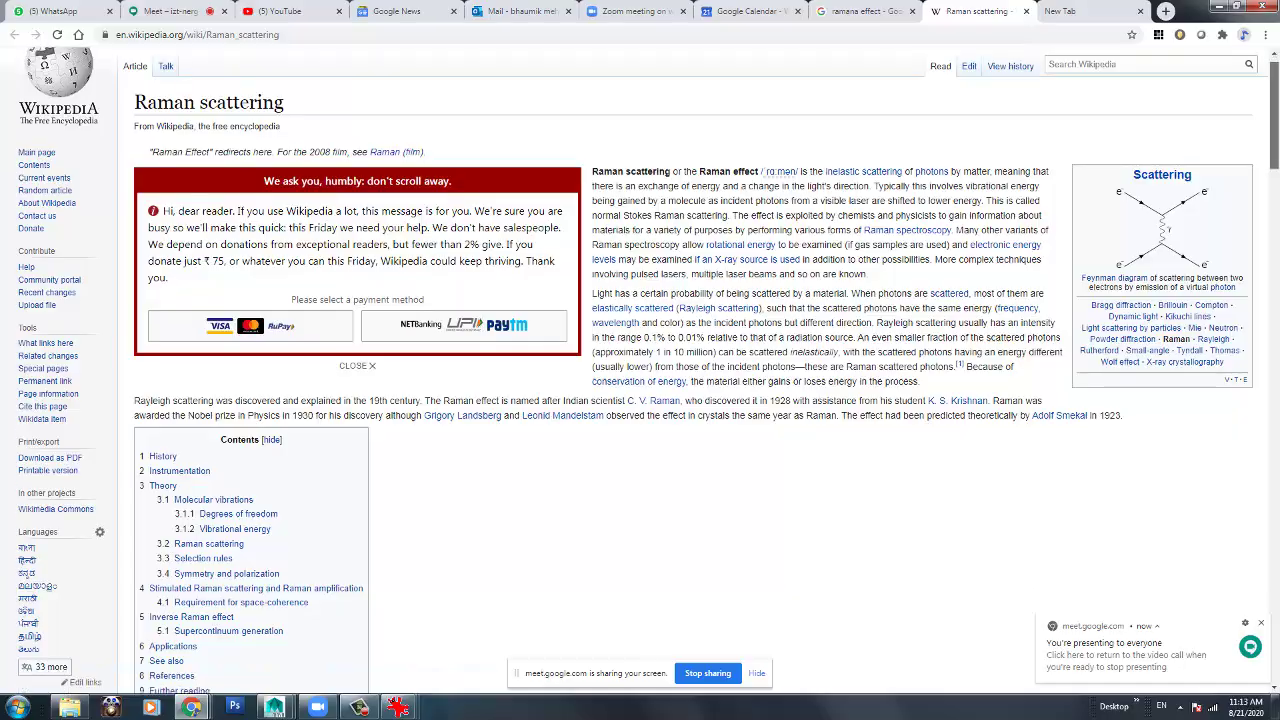
Close the Raman scattering Wikipedia tab and return to the 'ramana effect' search results.
scroll(640, 370, "down", 5)
scroll(640, 370, "down", 4)
scroll(640, 370, "down", 7)
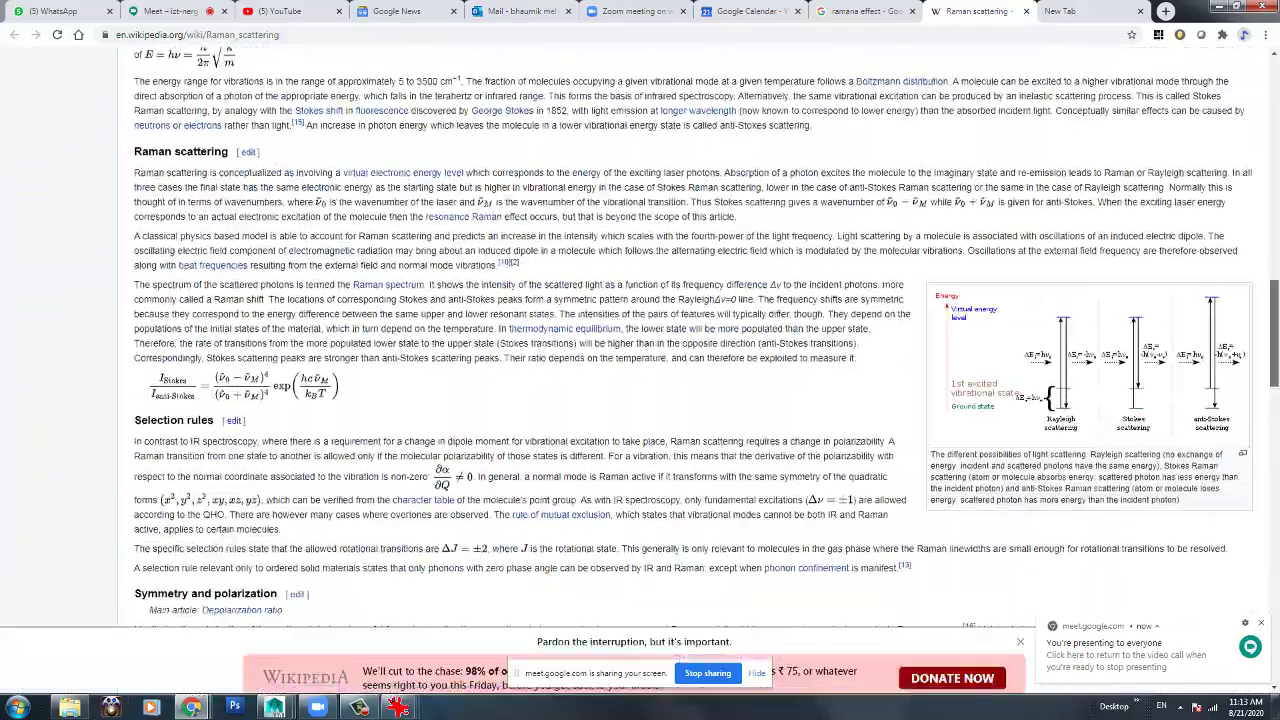
scroll(640, 370, "down", 7)
scroll(640, 370, "up", 15)
left_click(1025, 11)
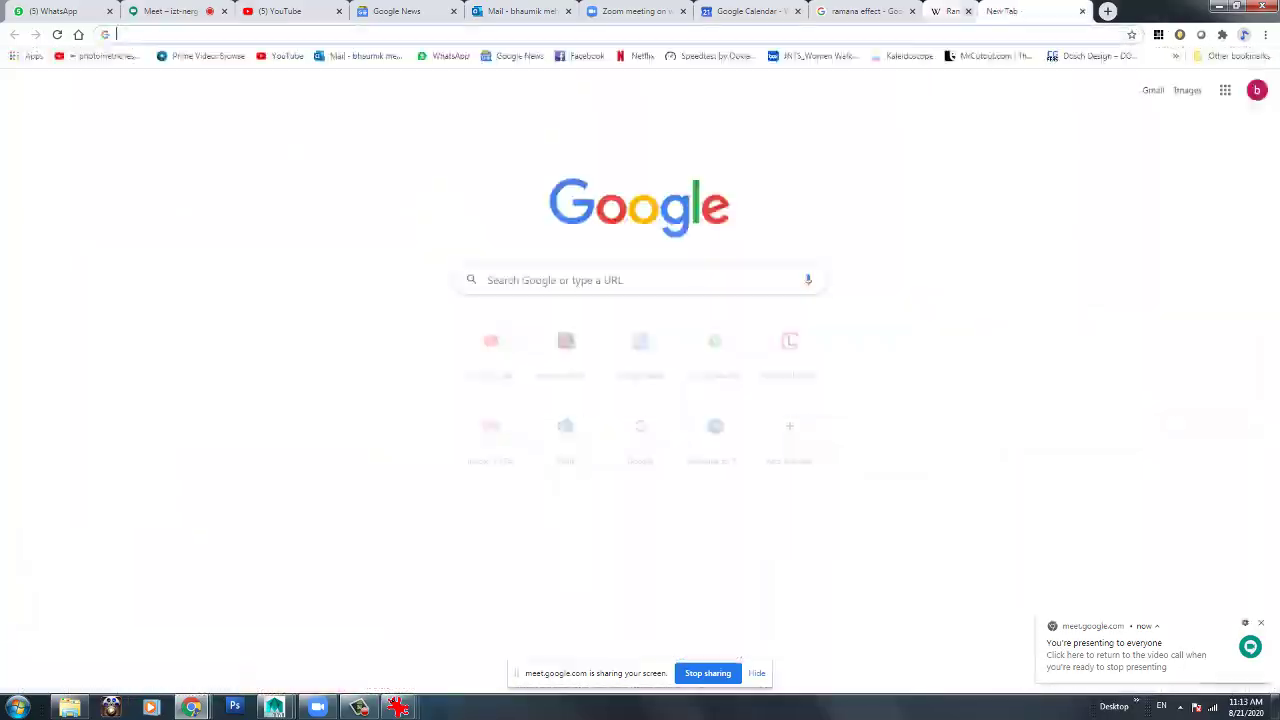
left_click(860, 11)
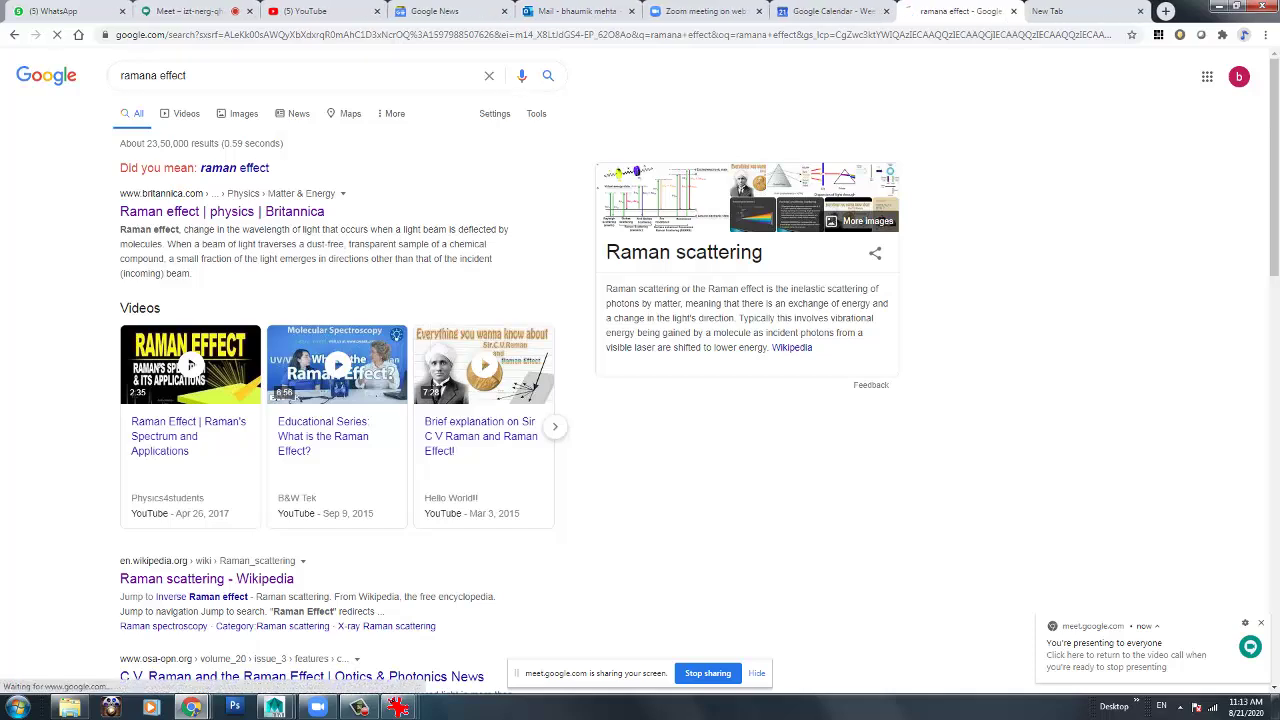
Show image results and open the Space and Sunlight image's Famous Scientists source page.
left_click(186, 113)
left_click(234, 113)
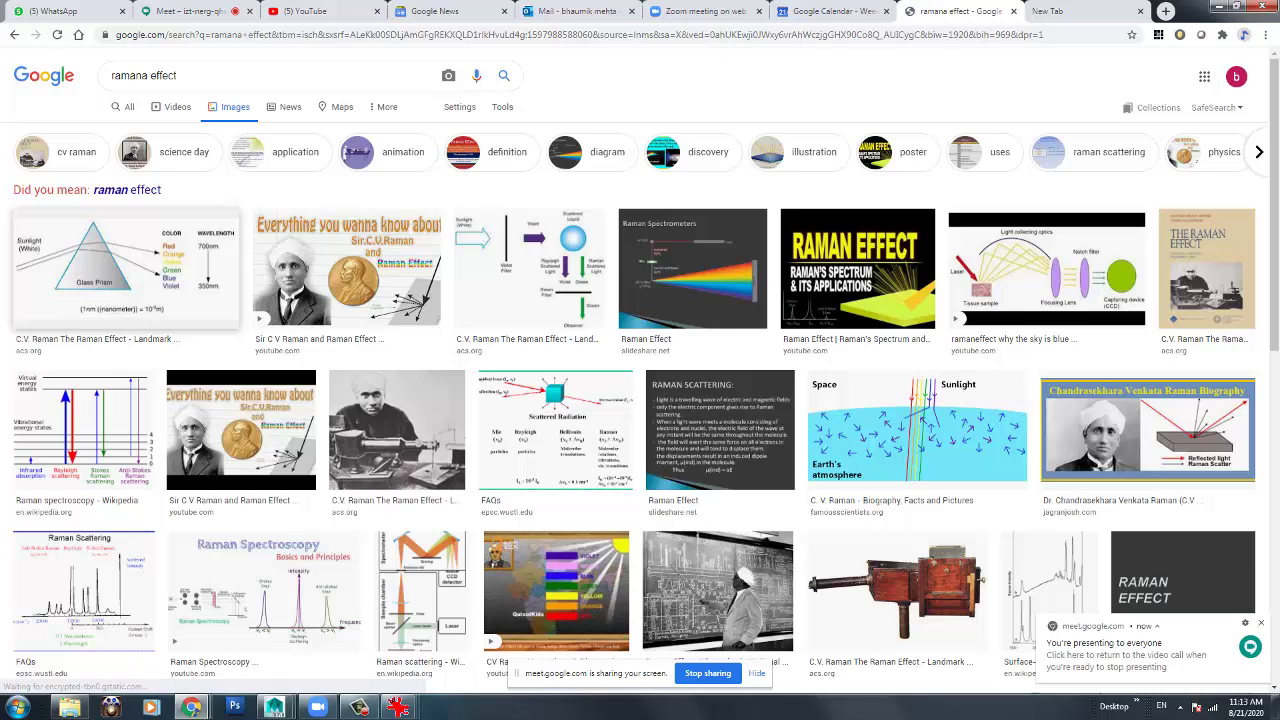
left_click(917, 430)
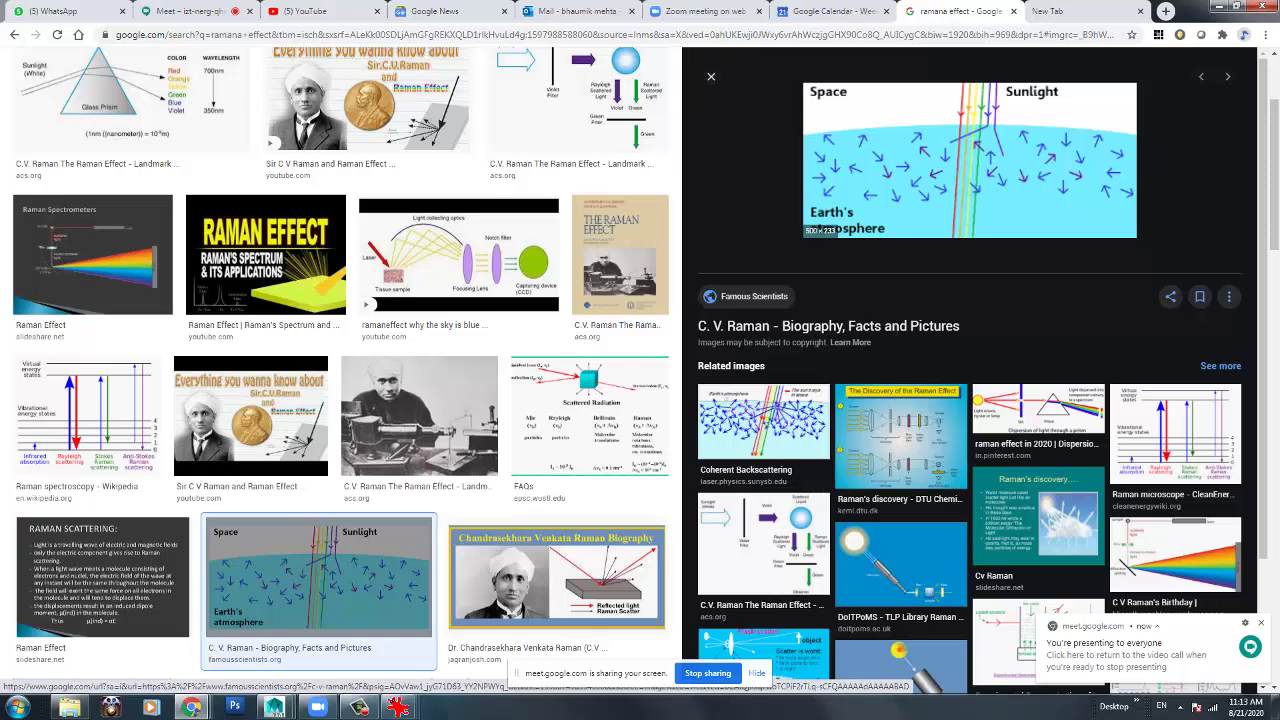
left_click(969, 160)
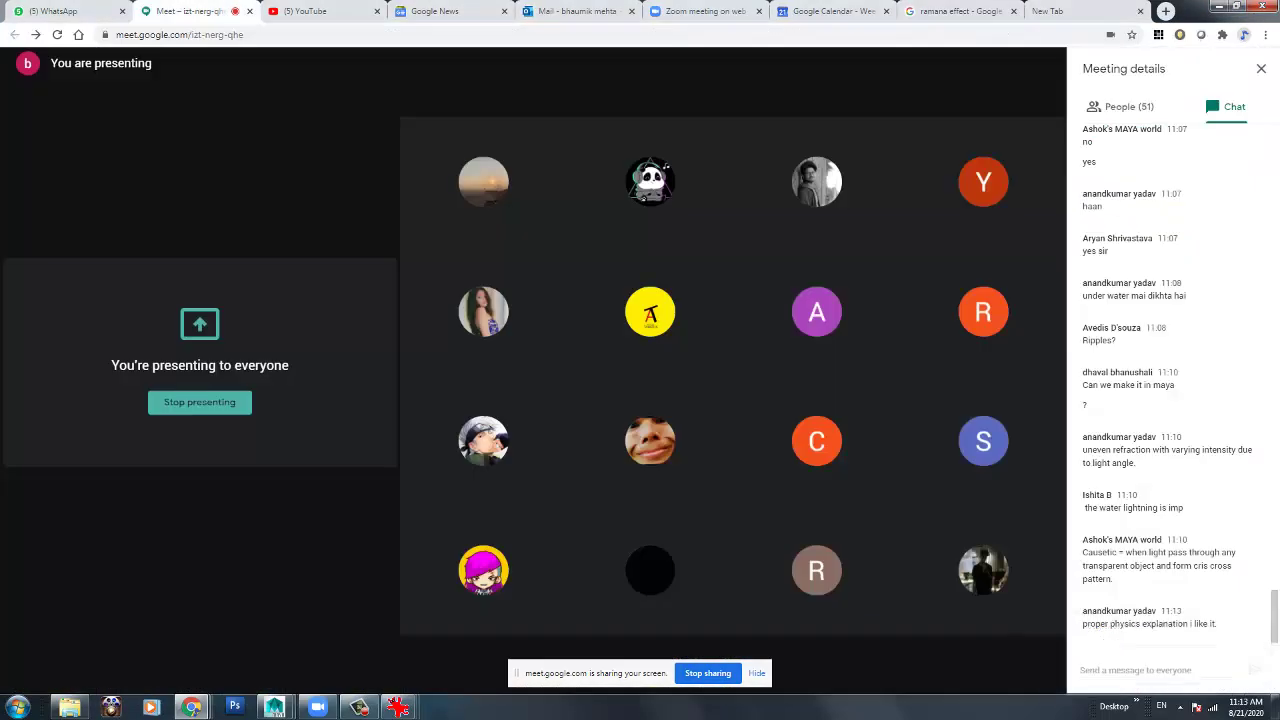
Bring the C. V. Raman page window in front of the Meet call and reposition it.
left_click(180, 11)
mouse_move(191, 707)
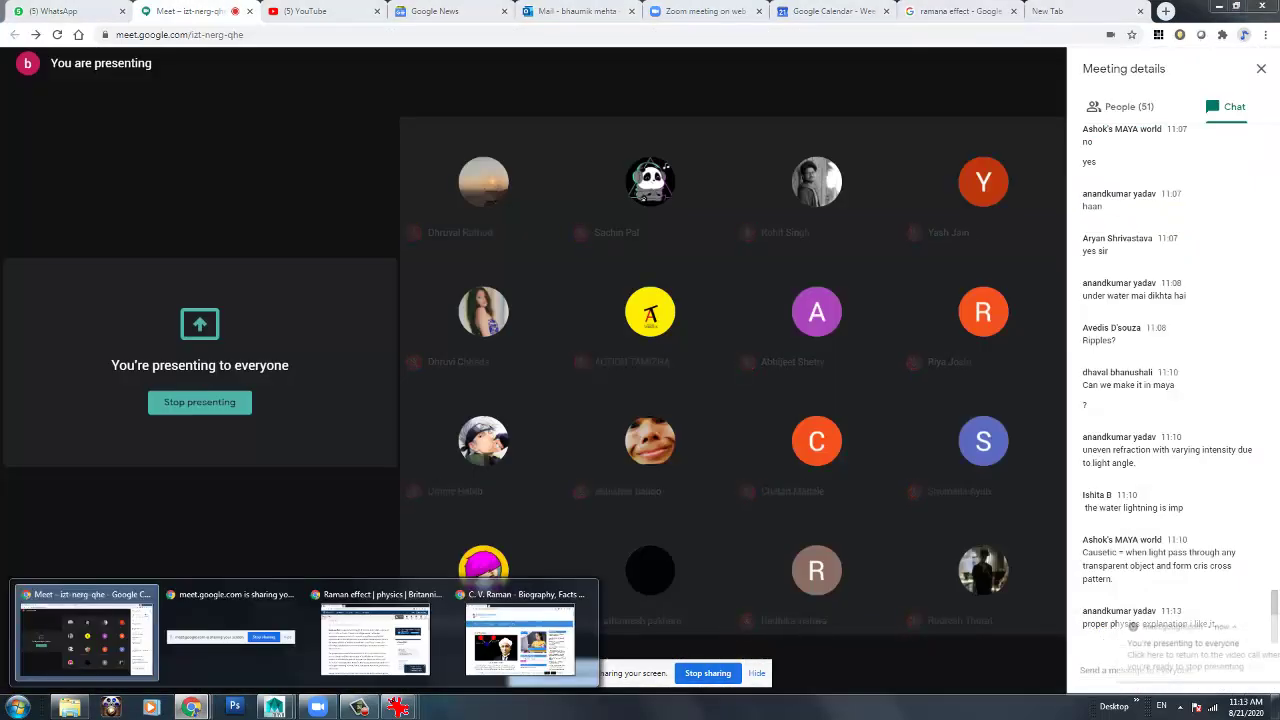
left_click(520, 635)
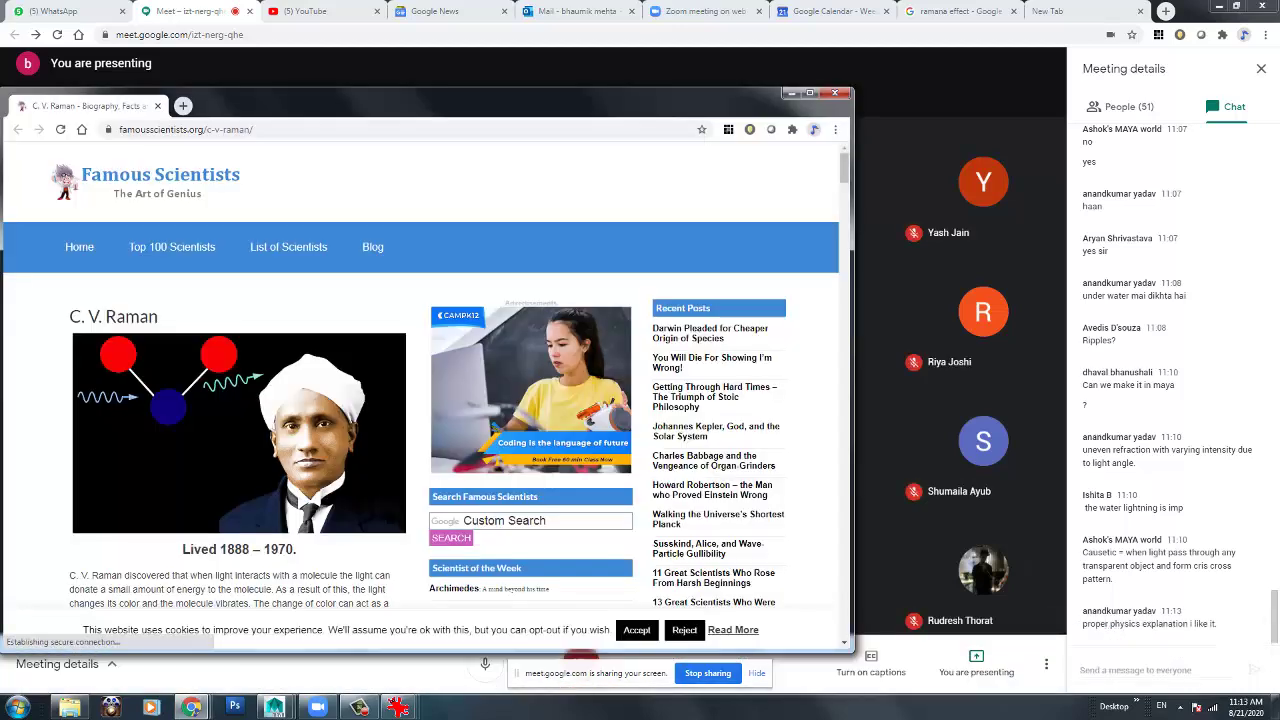
left_click_drag(450, 104, 473, 86)
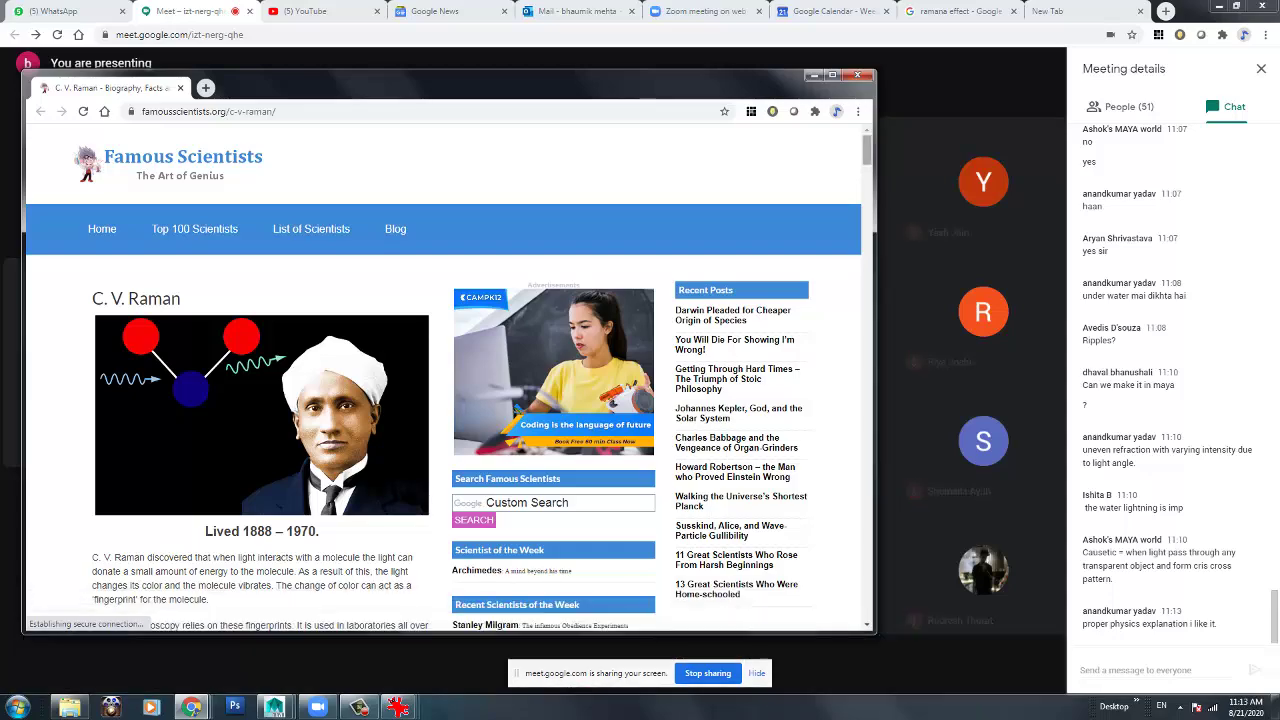
Scroll to the Raman and Rayleigh Scattering section and briefly highlight its heading.
scroll(443, 400, "down", 1)
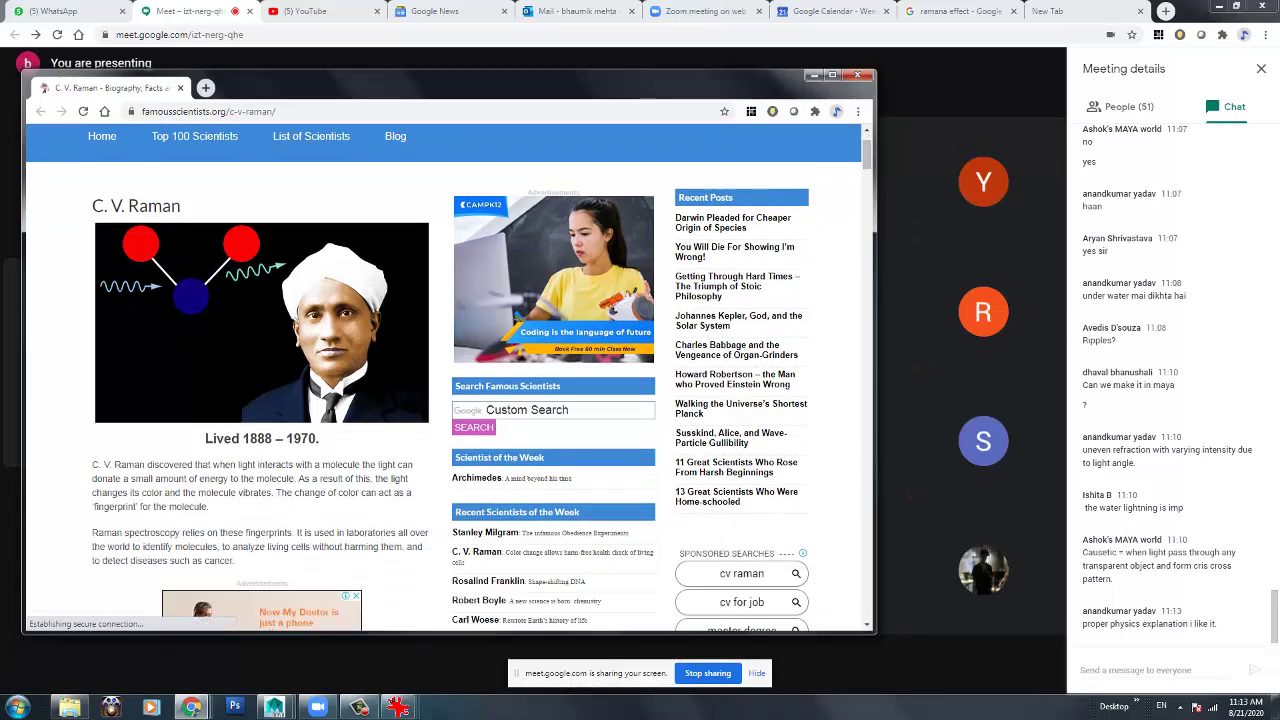
scroll(443, 400, "down", 8)
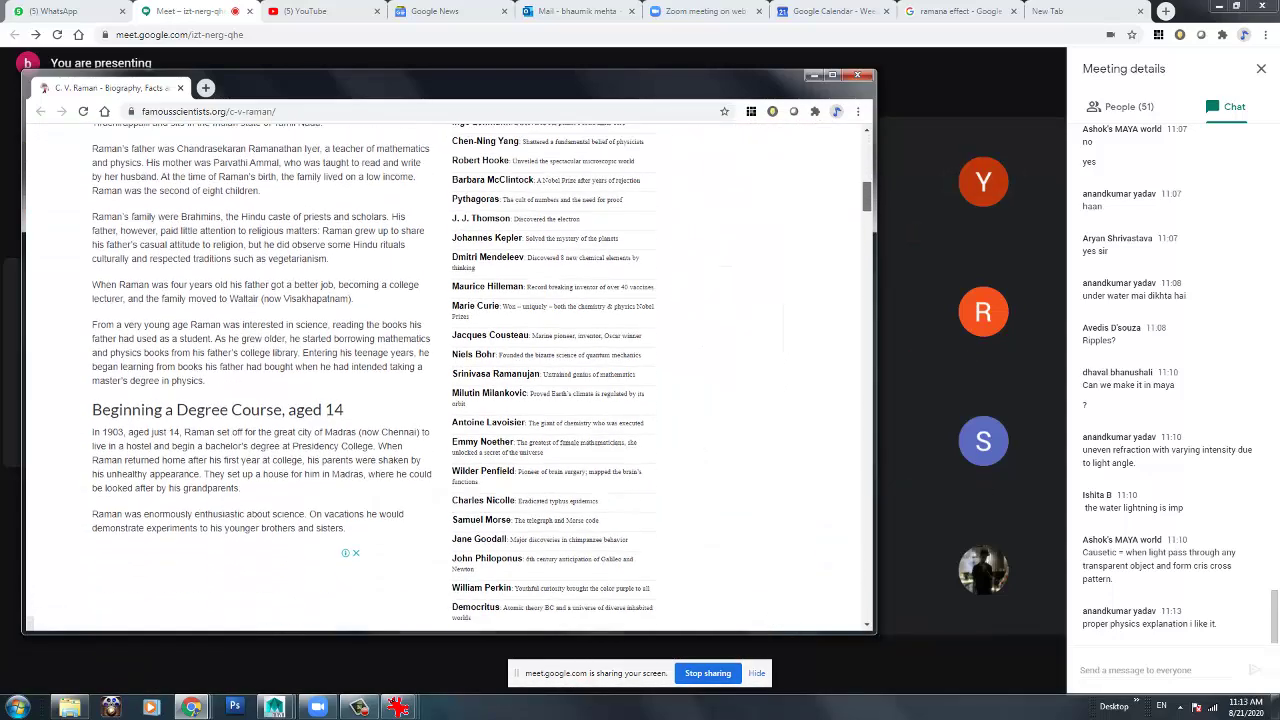
scroll(443, 400, "down", 7)
scroll(443, 400, "down", 8)
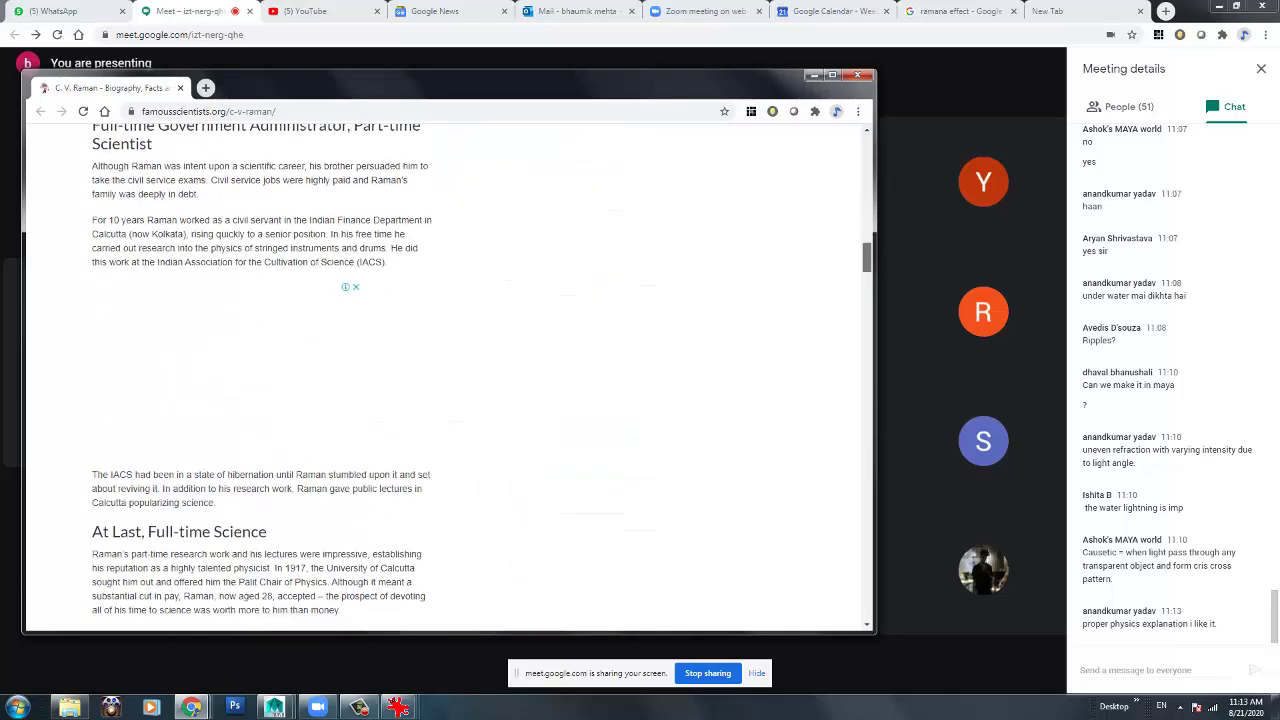
scroll(443, 400, "up", 8)
scroll(443, 400, "down", 8)
scroll(443, 400, "down", 2)
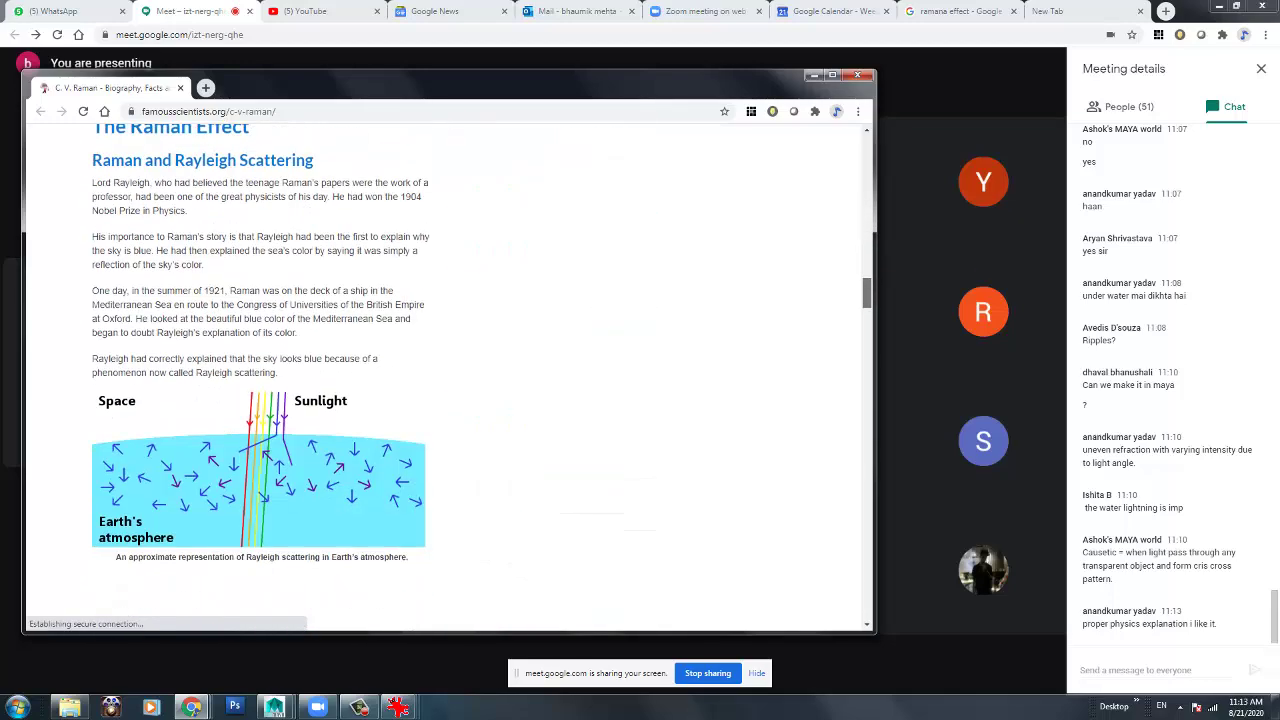
left_click_drag(92, 160, 314, 160)
left_click(200, 160)
Minimize the C. V. Raman article window to reveal the Meet participant grid and chat.
left_click(813, 75)
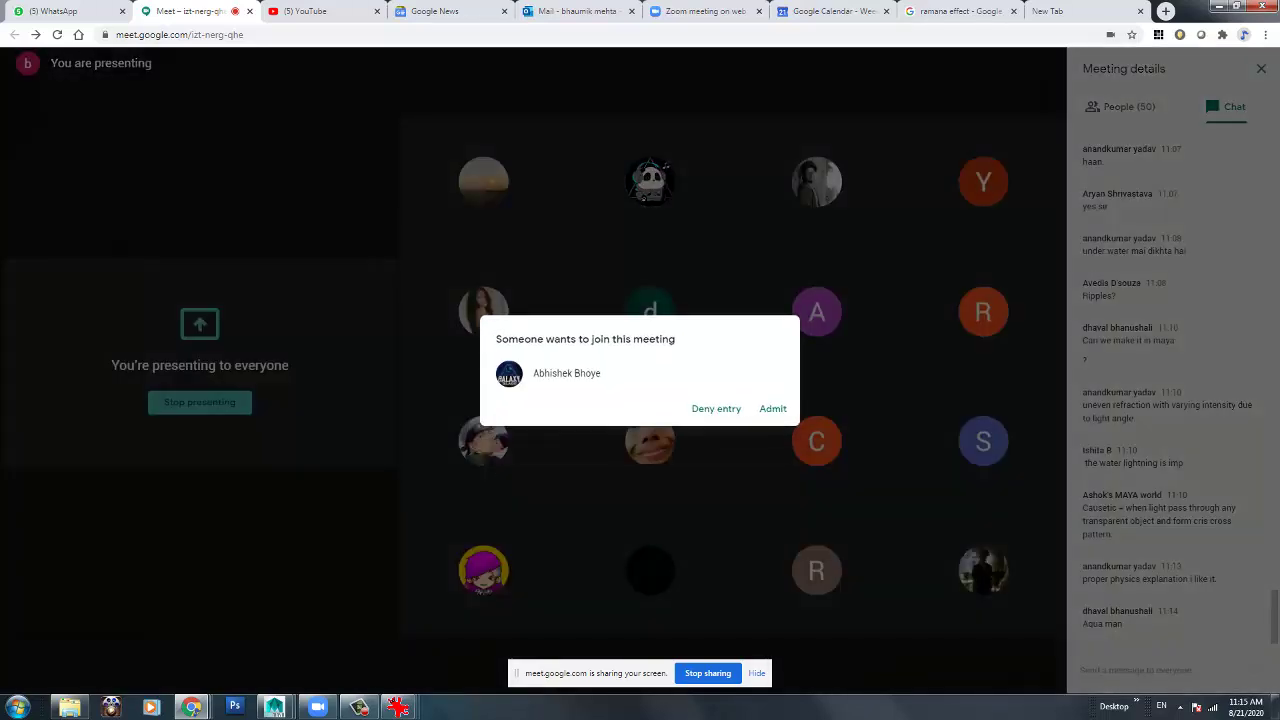
Admit both people asking to join, raising the participant count to 53.
left_click(773, 408)
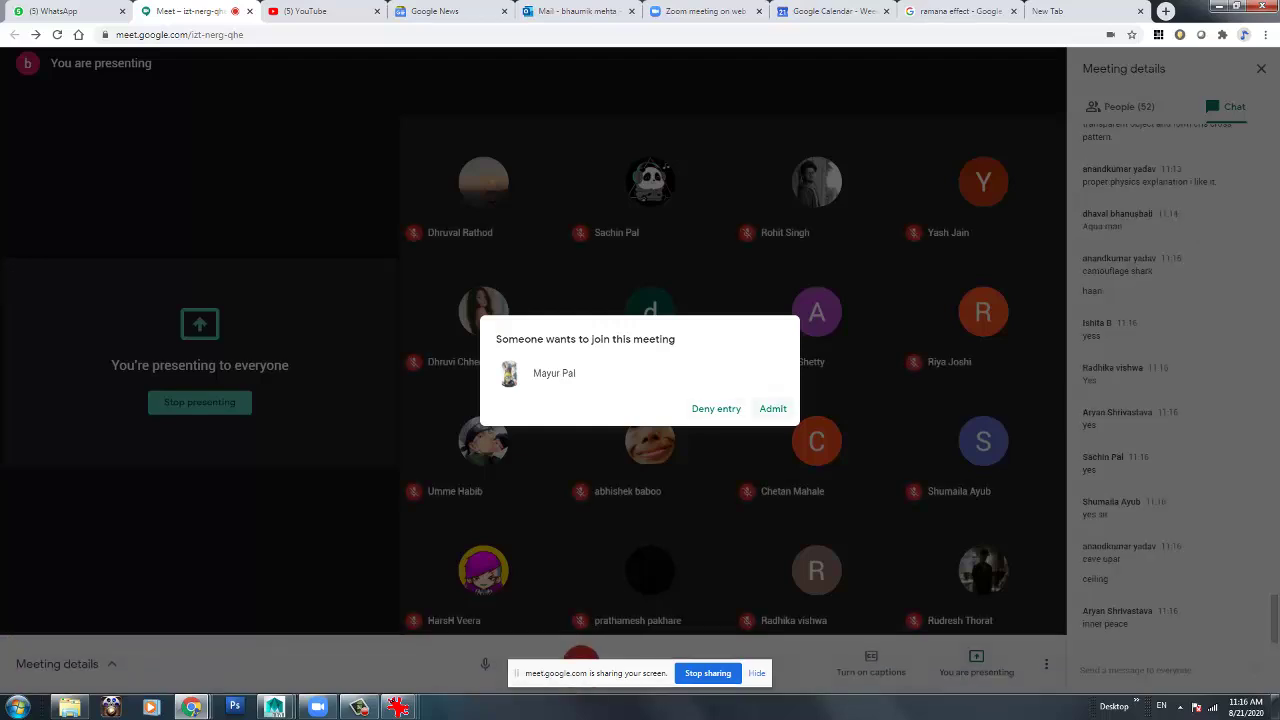
left_click(773, 408)
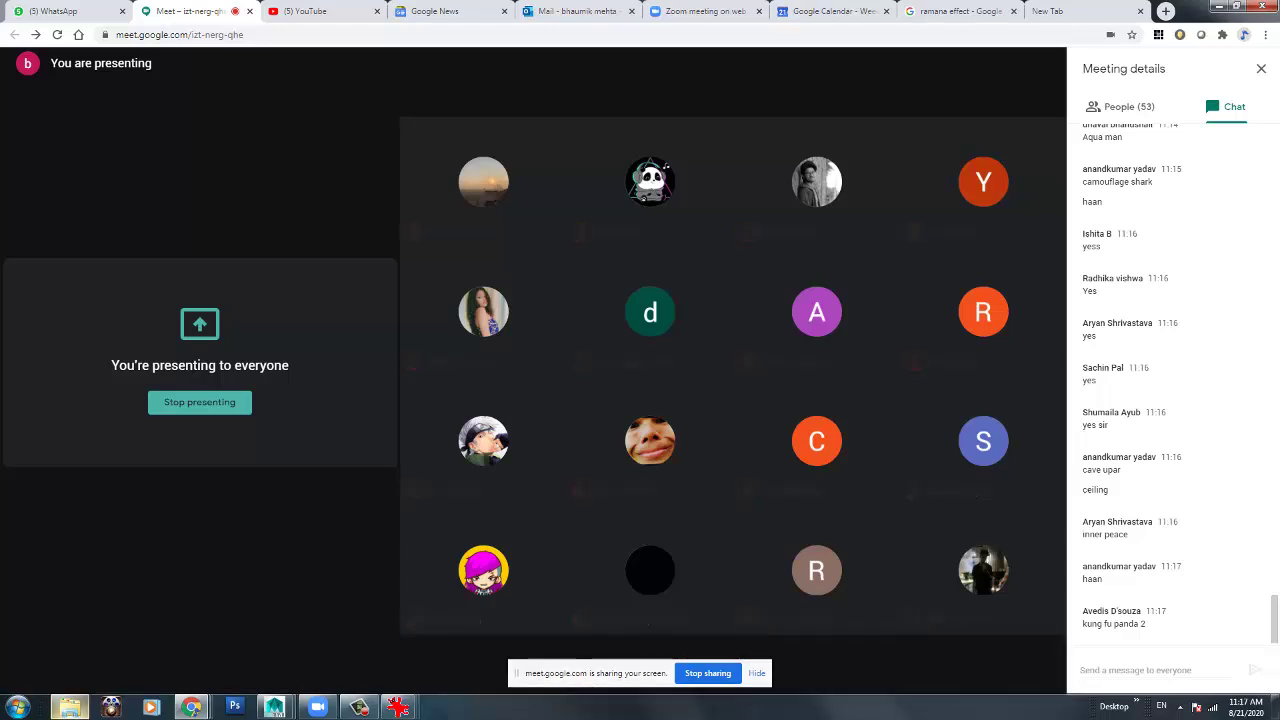
Open Pc_T on the Seagate drive and try a 'kung' search there before cancelling it.
key("alt+Tab")
left_click(90, 317)
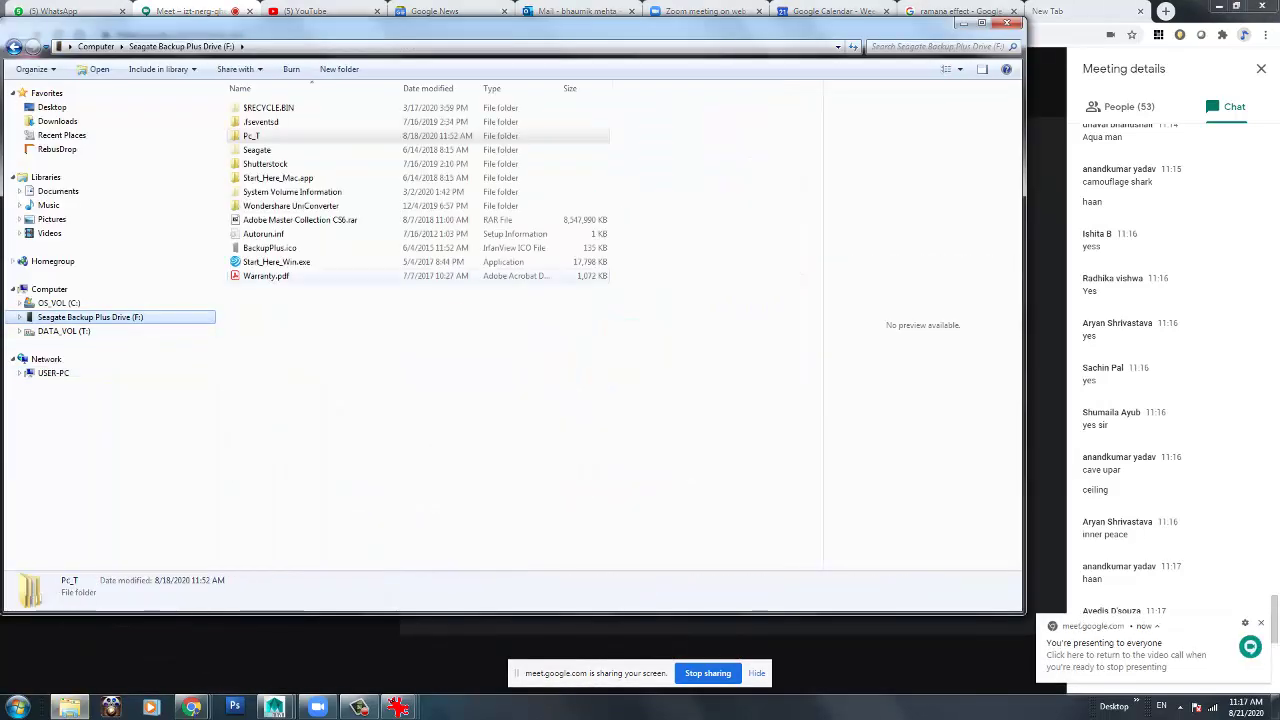
double_click(250, 135)
key("ctrl+f")
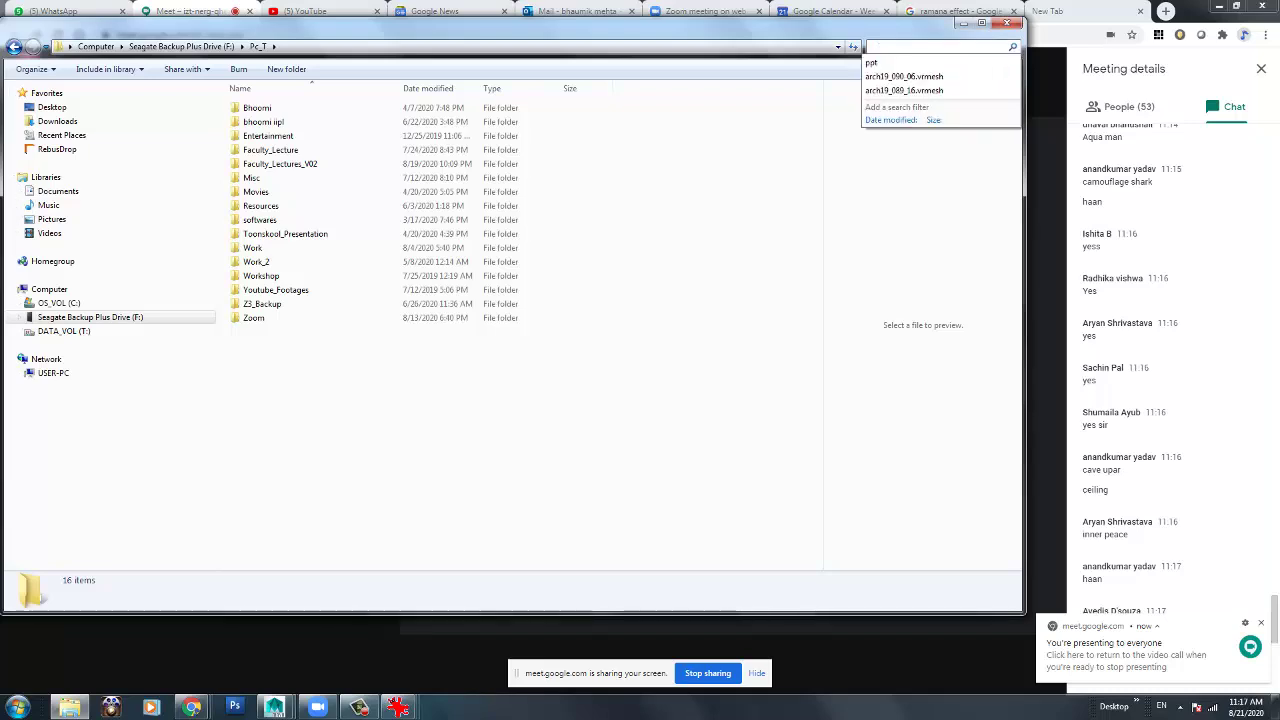
type("kung")
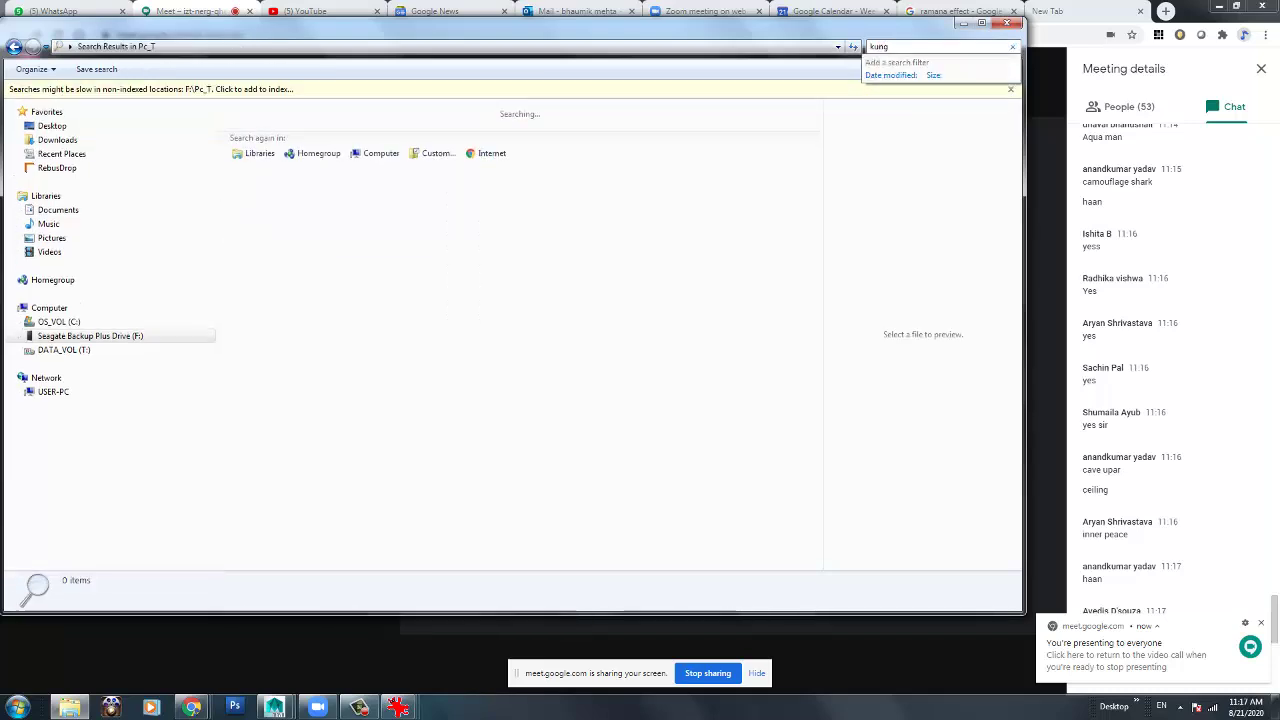
key("Escape")
Search the Entertainment folder for 'kung' and play mhd-kfp2-720p.mkv from the Kung Fu Panda 2 folder.
key("Return")
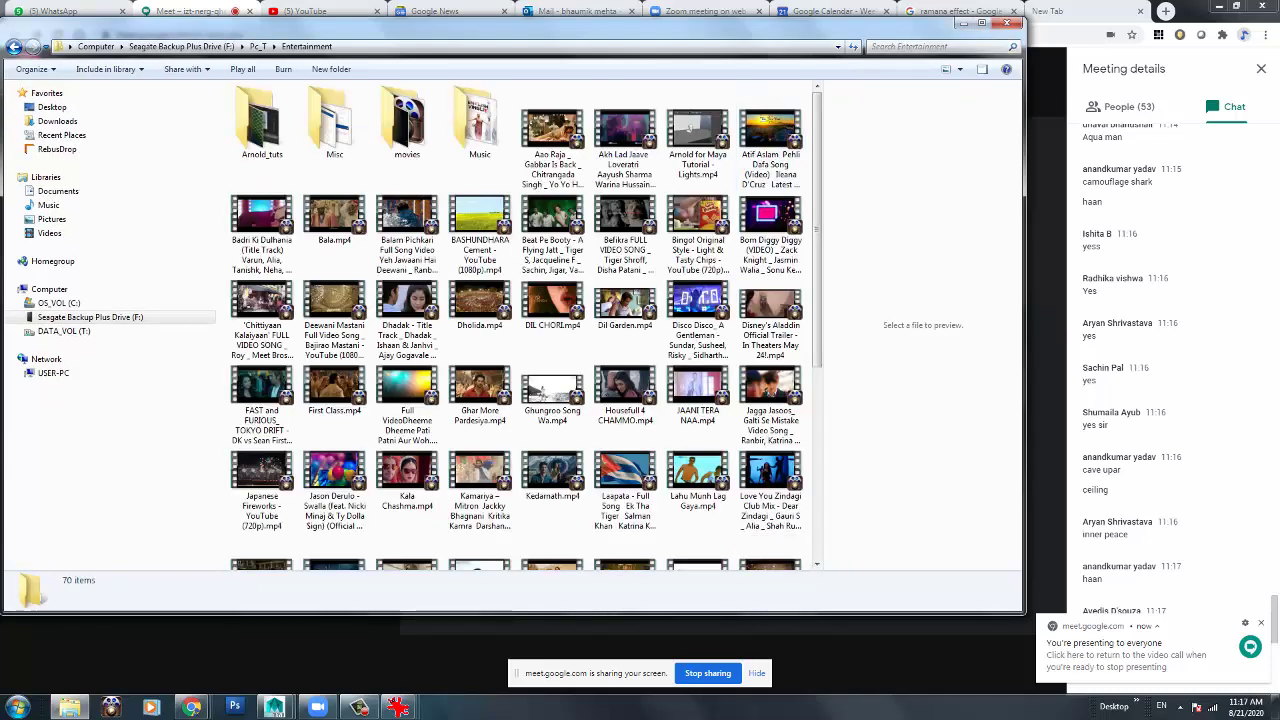
key("ctrl+e")
type("kung")
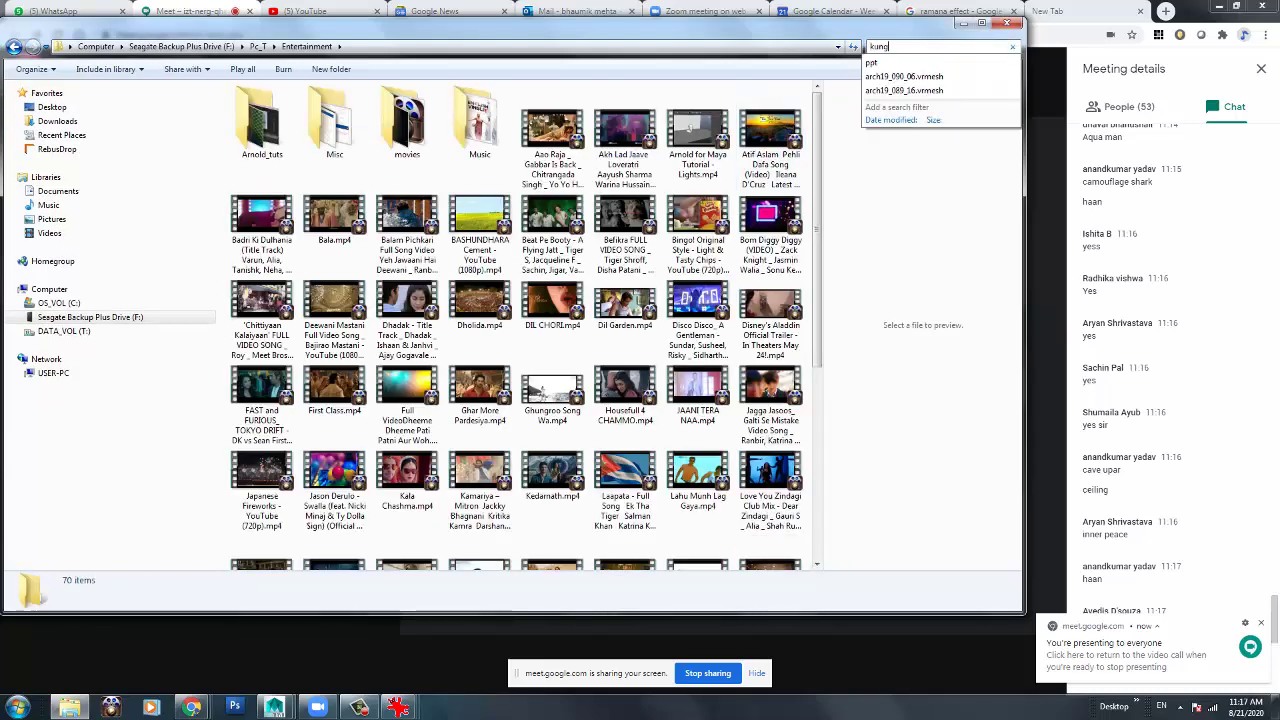
key("Down")
key("Return")
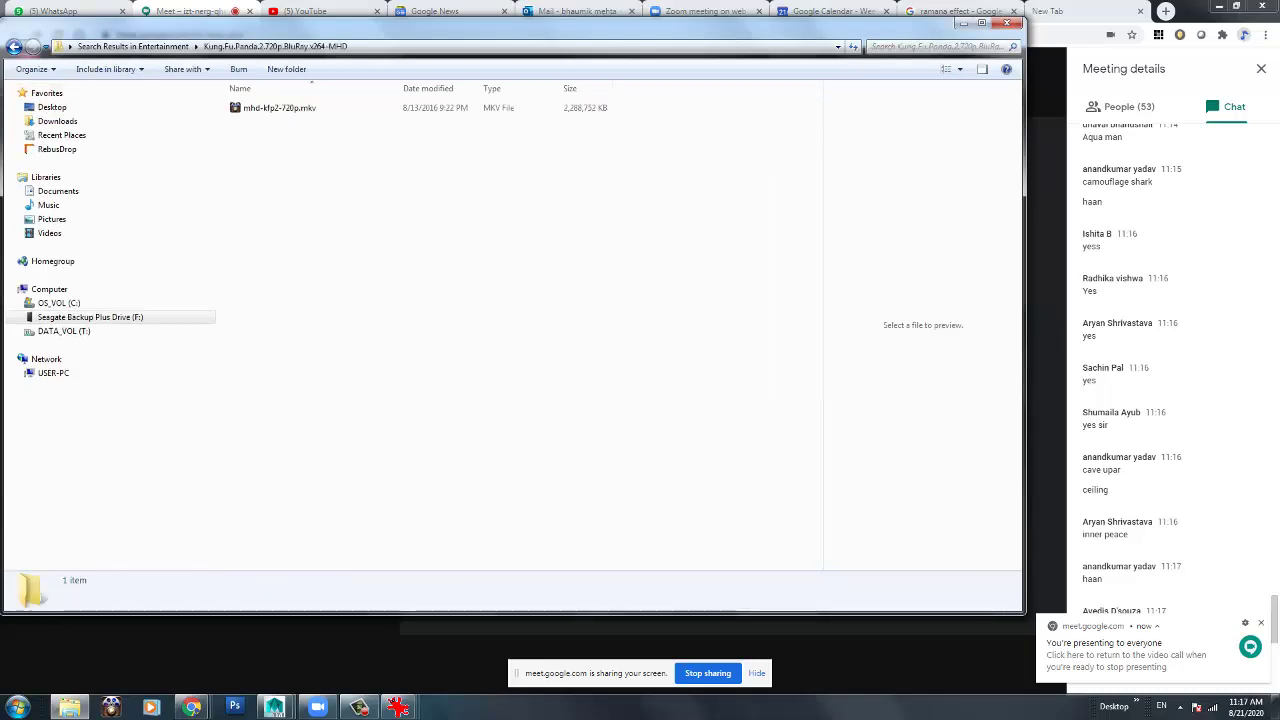
key("Down")
key("Return")
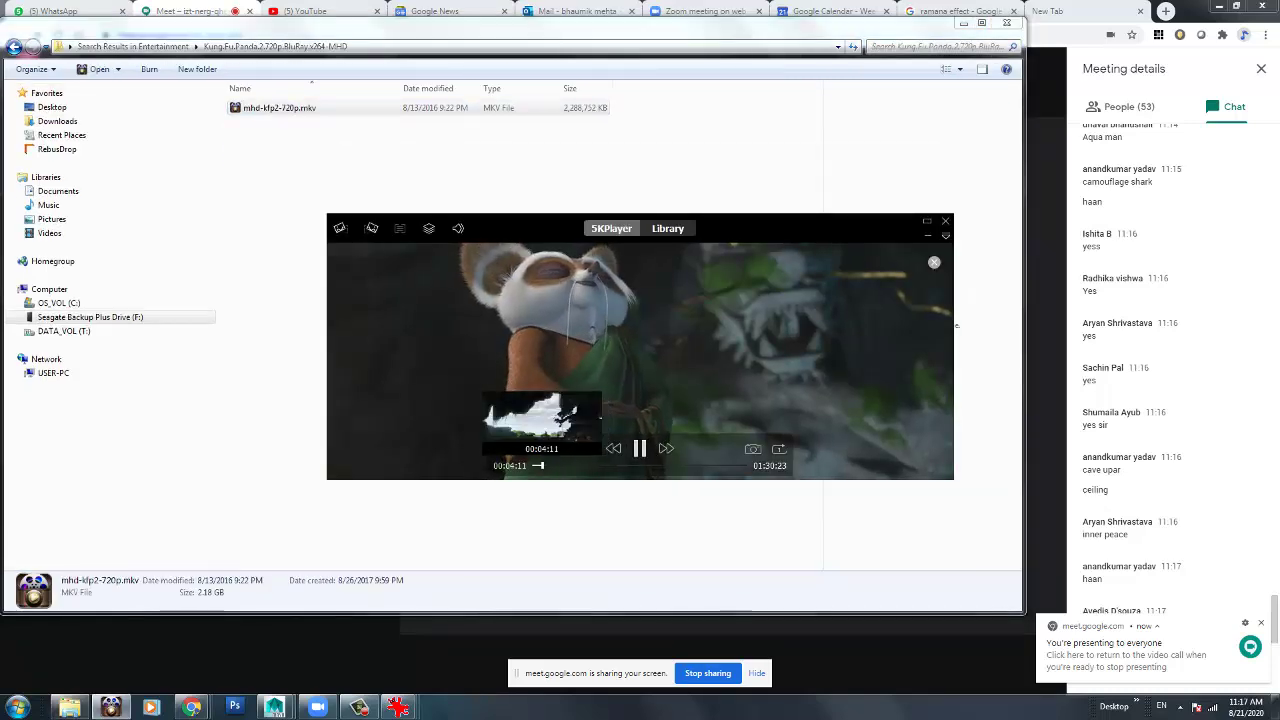
Seek the movie to about 00:04:12 and pause it there.
left_click(541, 465)
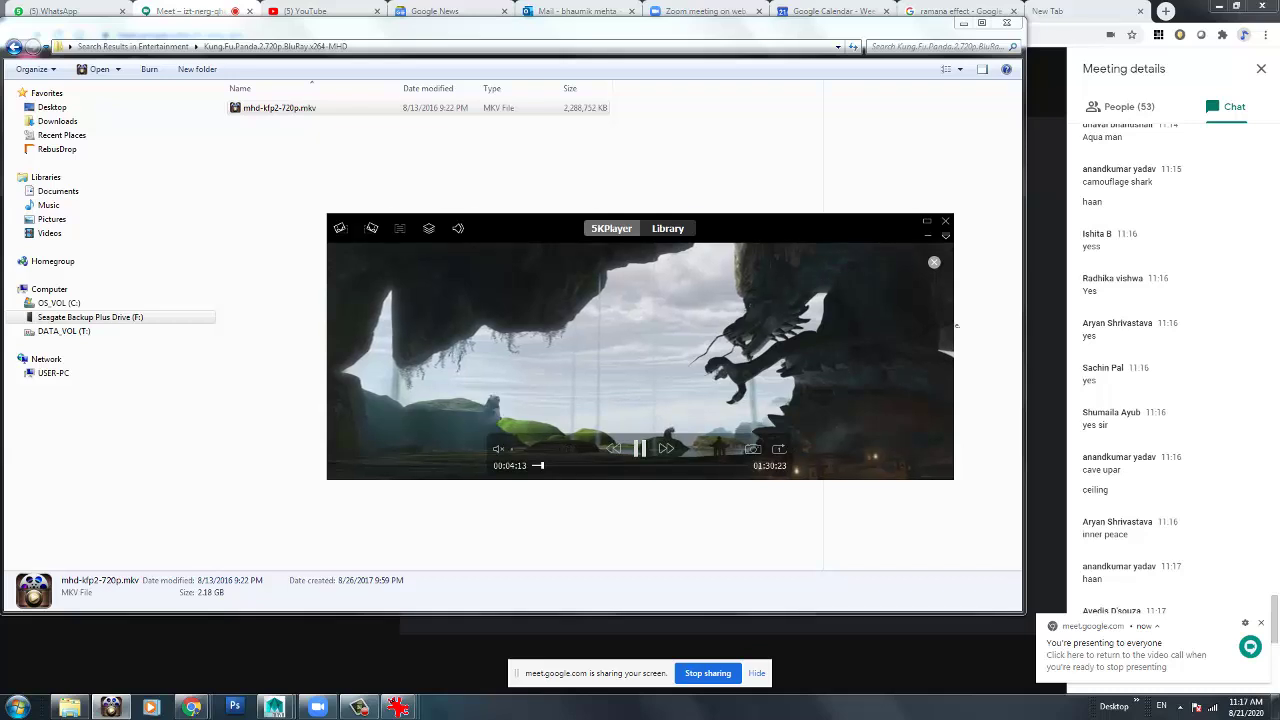
key("space")
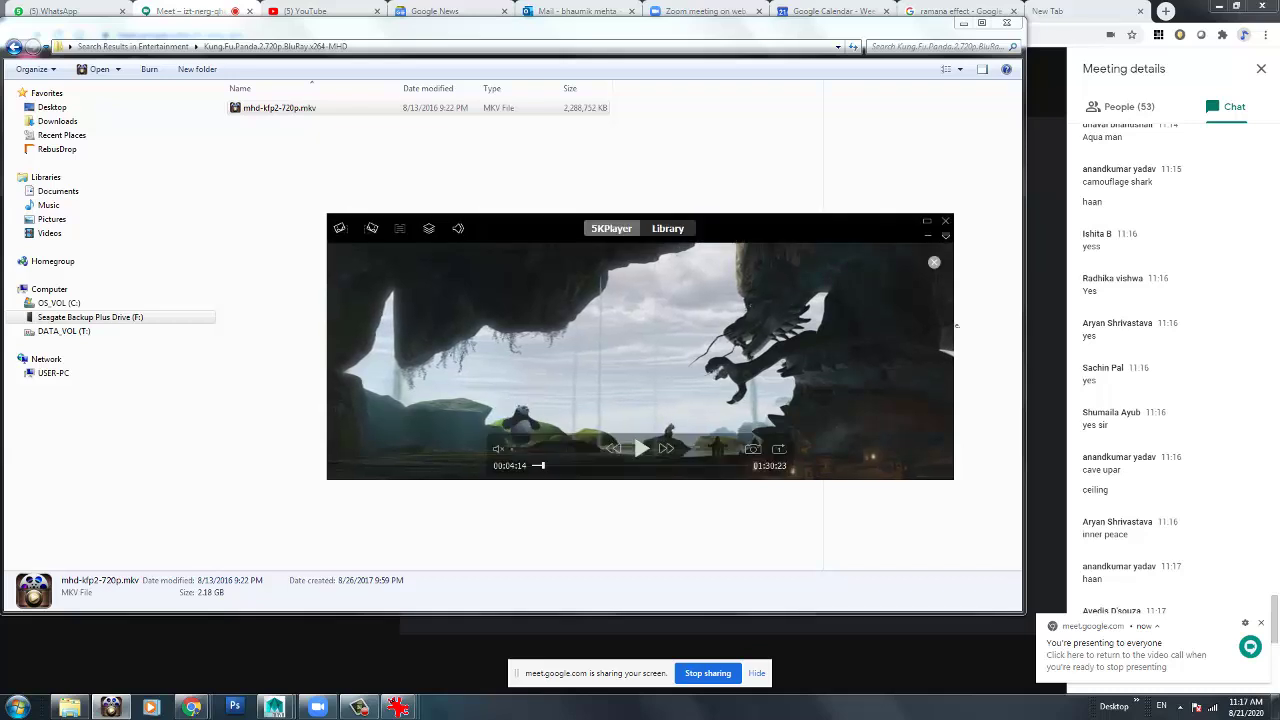
key("alt+F4")
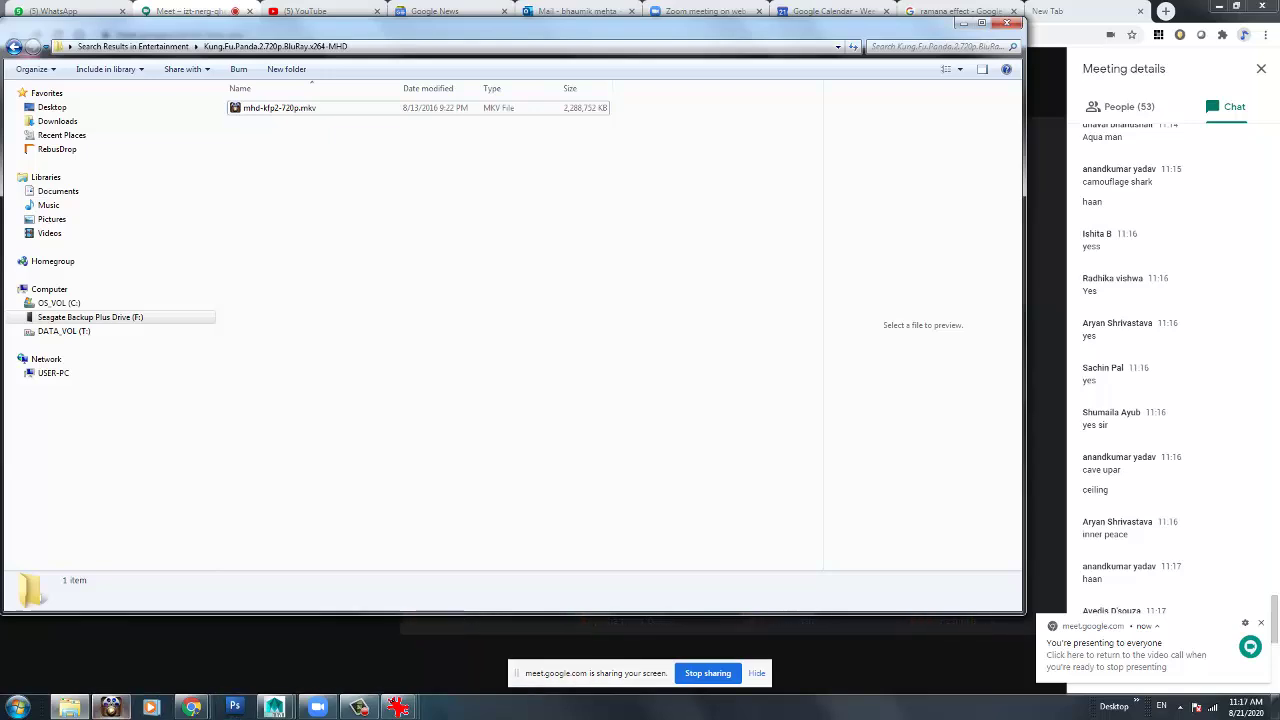
key("Return")
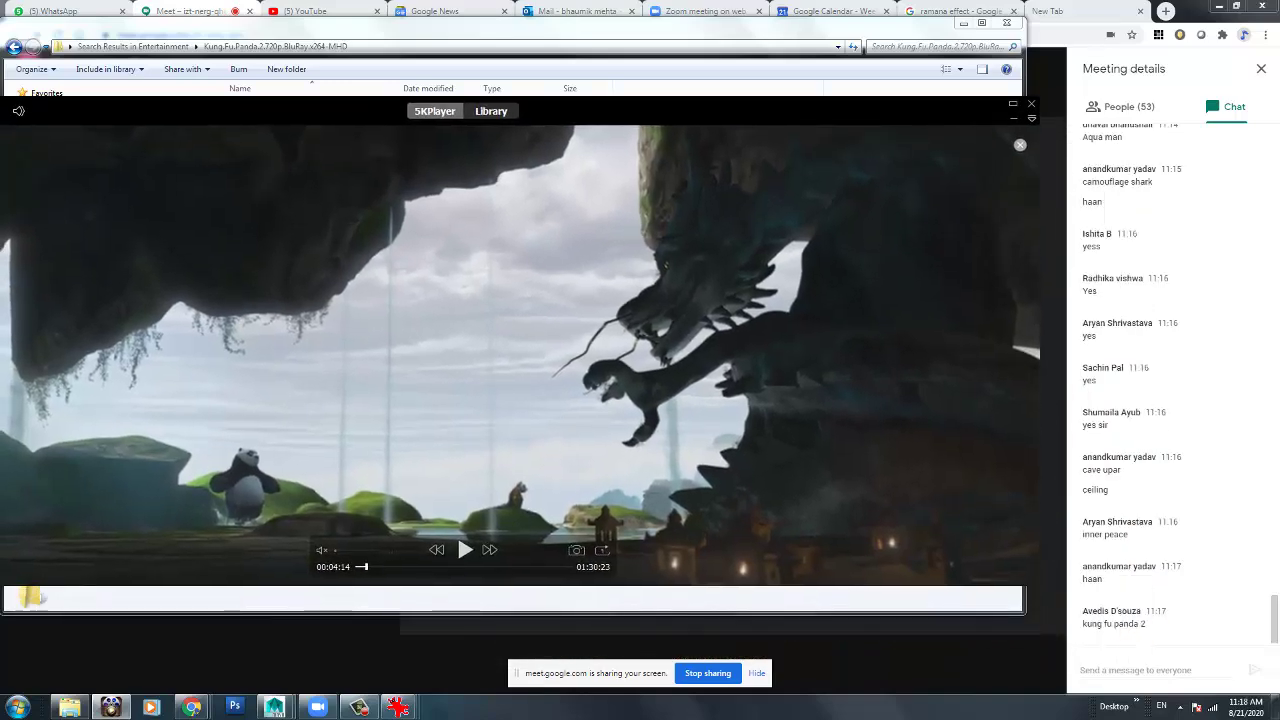
Jump to the 00:04:27 scene, play it, then rewind in steps to about 00:04:07.
left_click(366, 566)
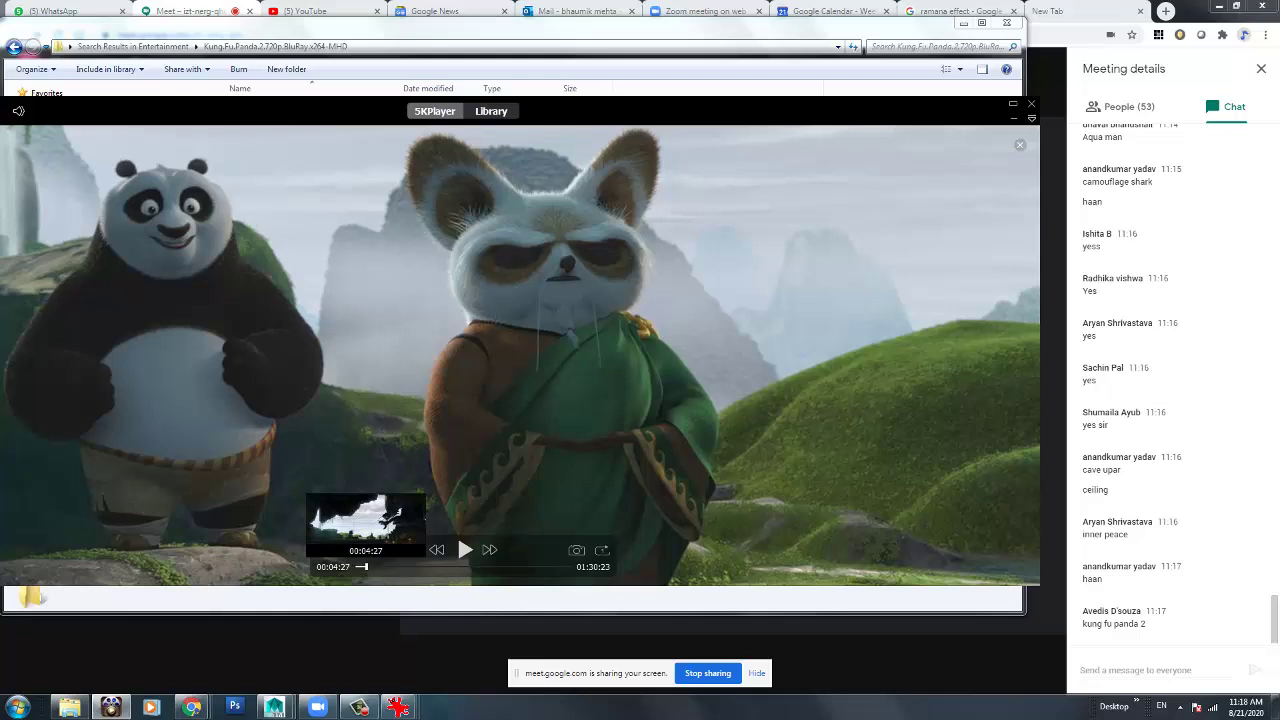
left_click(465, 549)
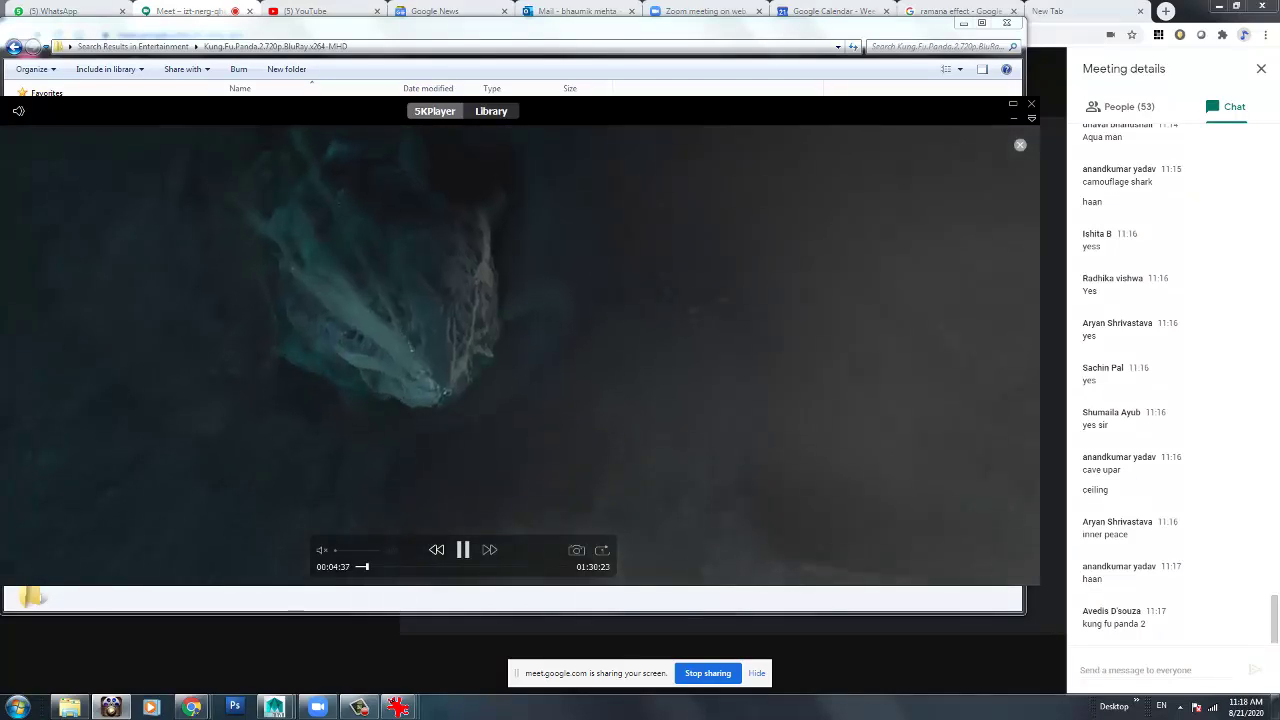
left_click(366, 566)
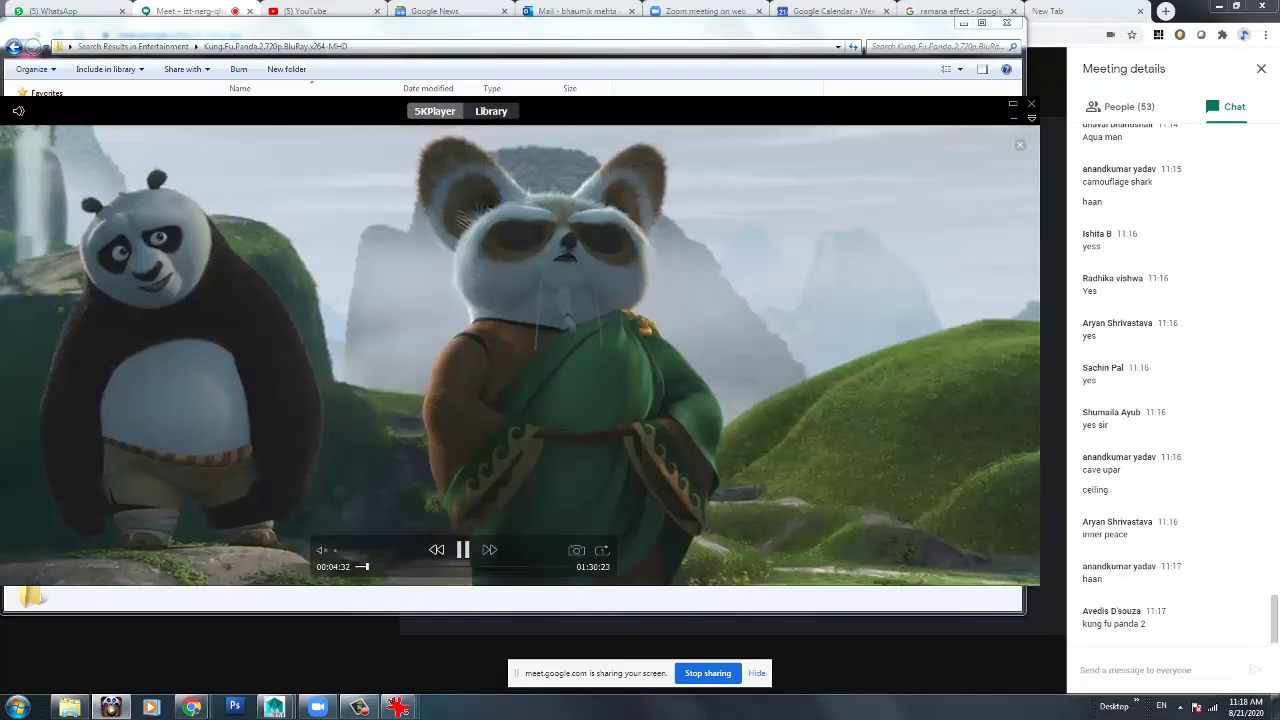
left_click(361, 566)
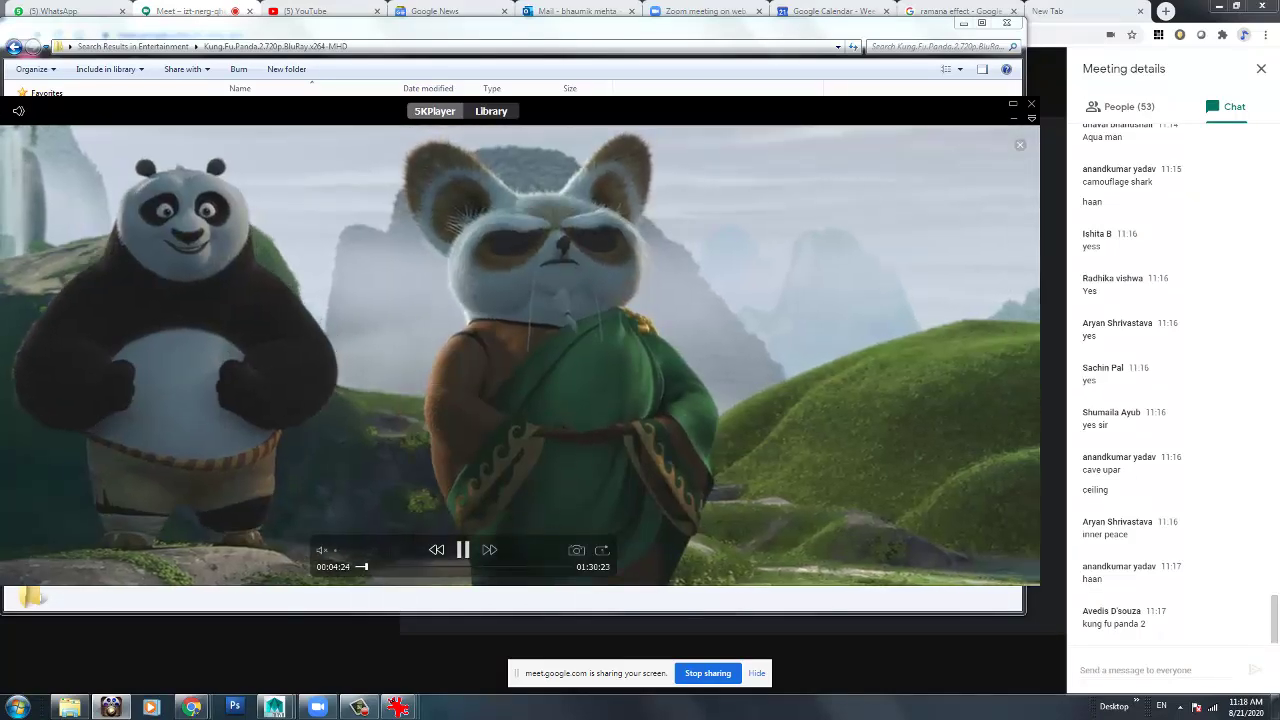
left_click(361, 566)
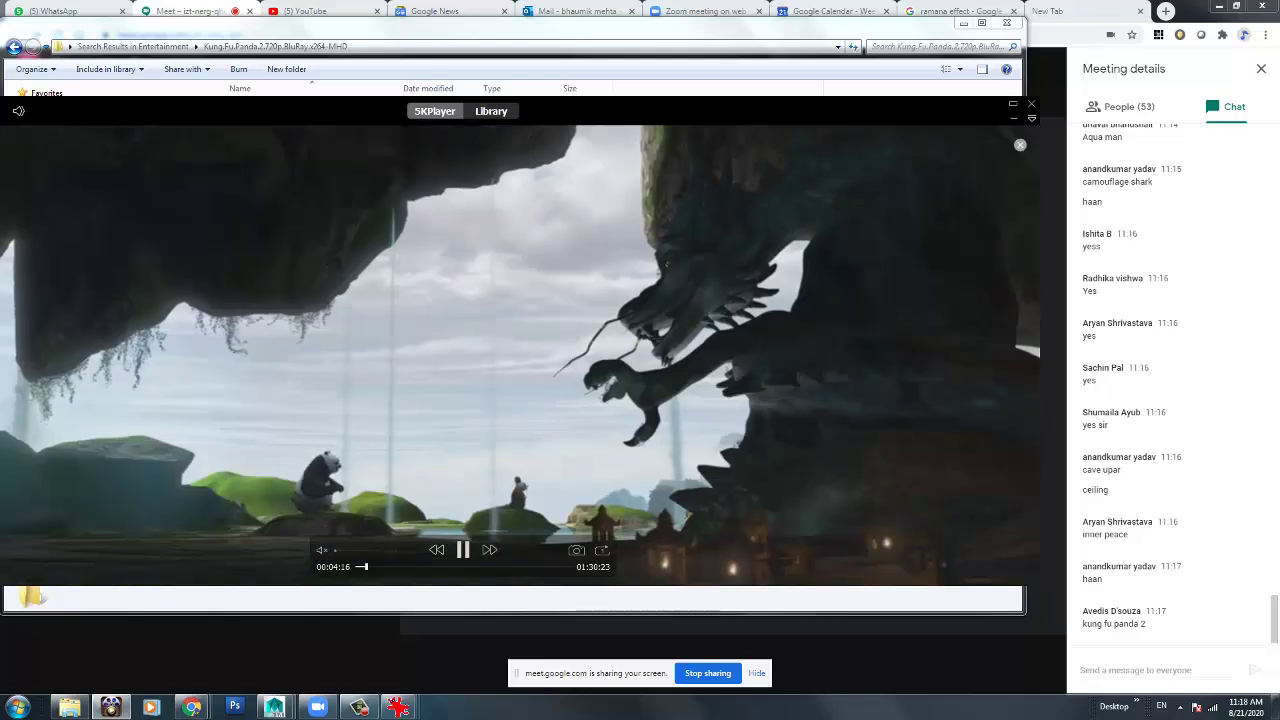
left_click(359, 566)
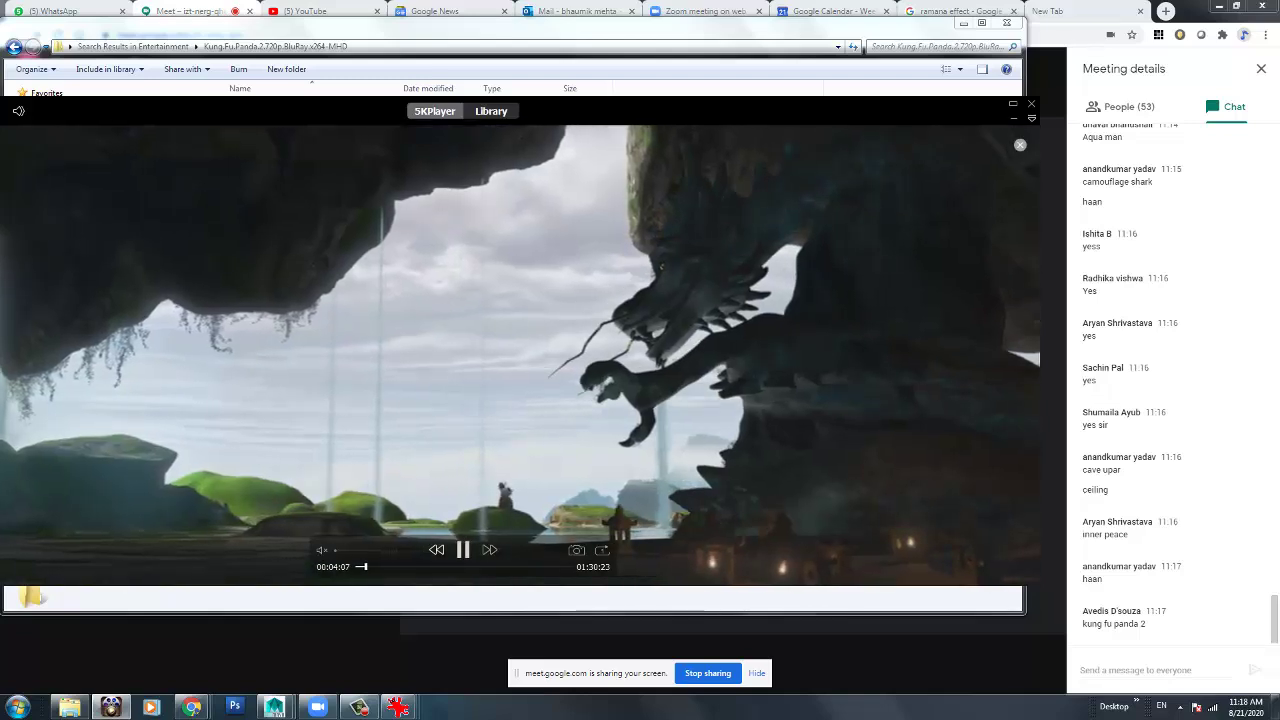
left_click(360, 566)
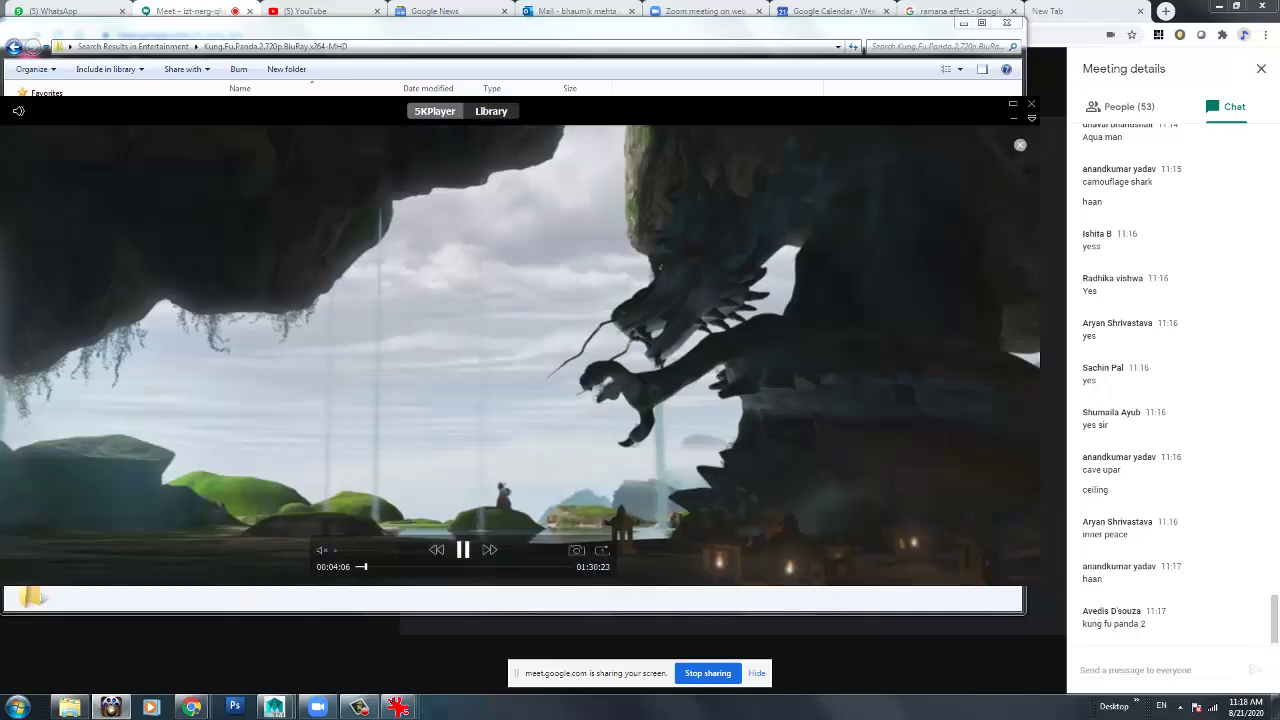
Pause and resume the movie with Space several times, stopping at 00:04:12.
key("space")
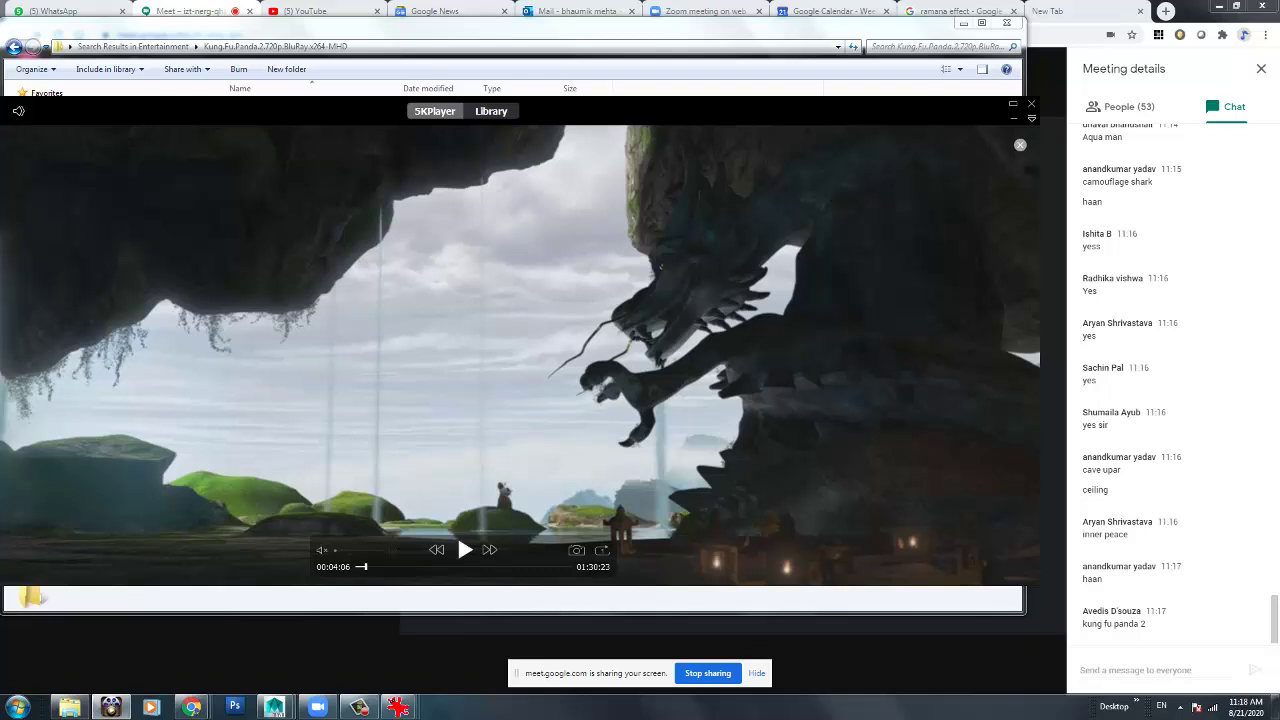
key("space")
key("space")
key("space")
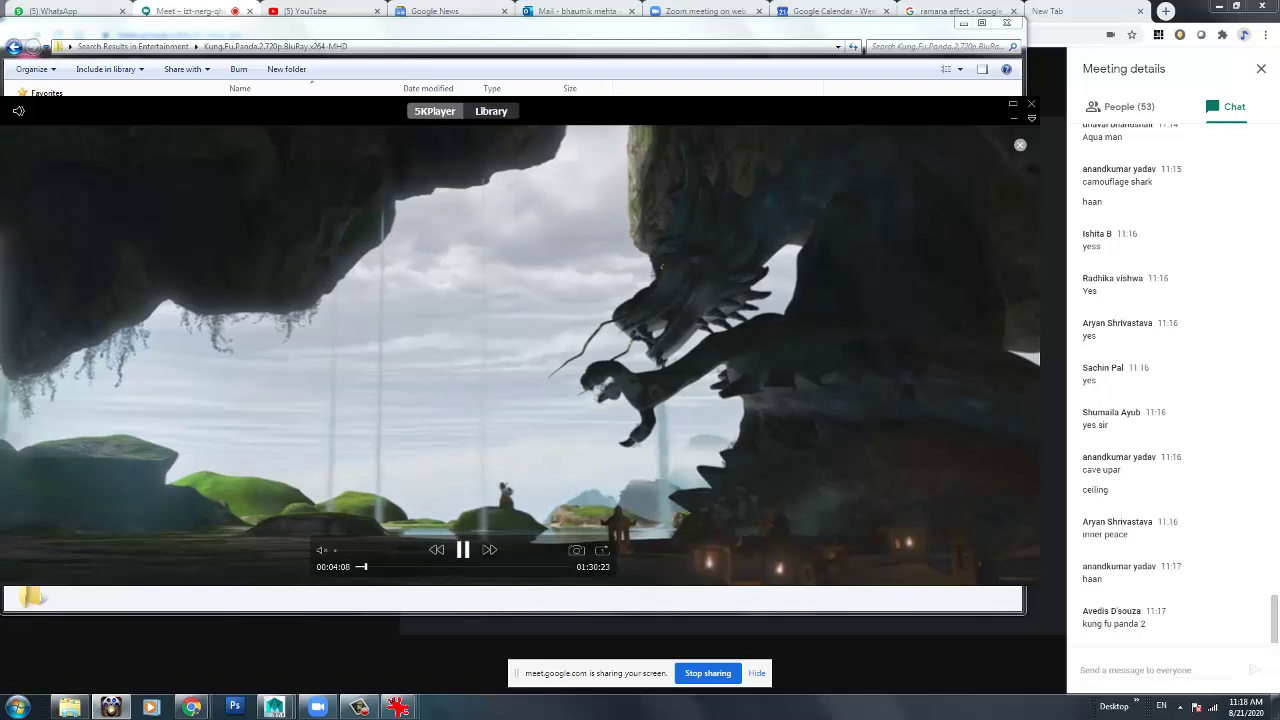
key("space")
key("space")
key("space")
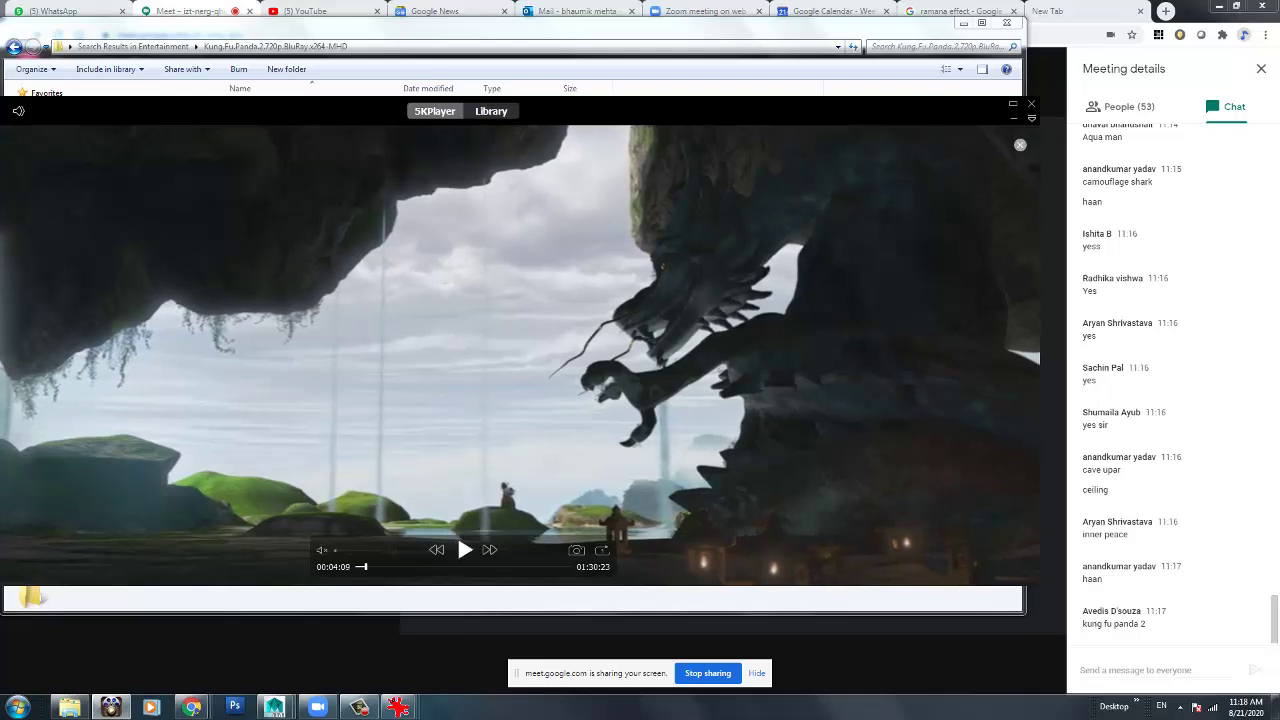
key("space")
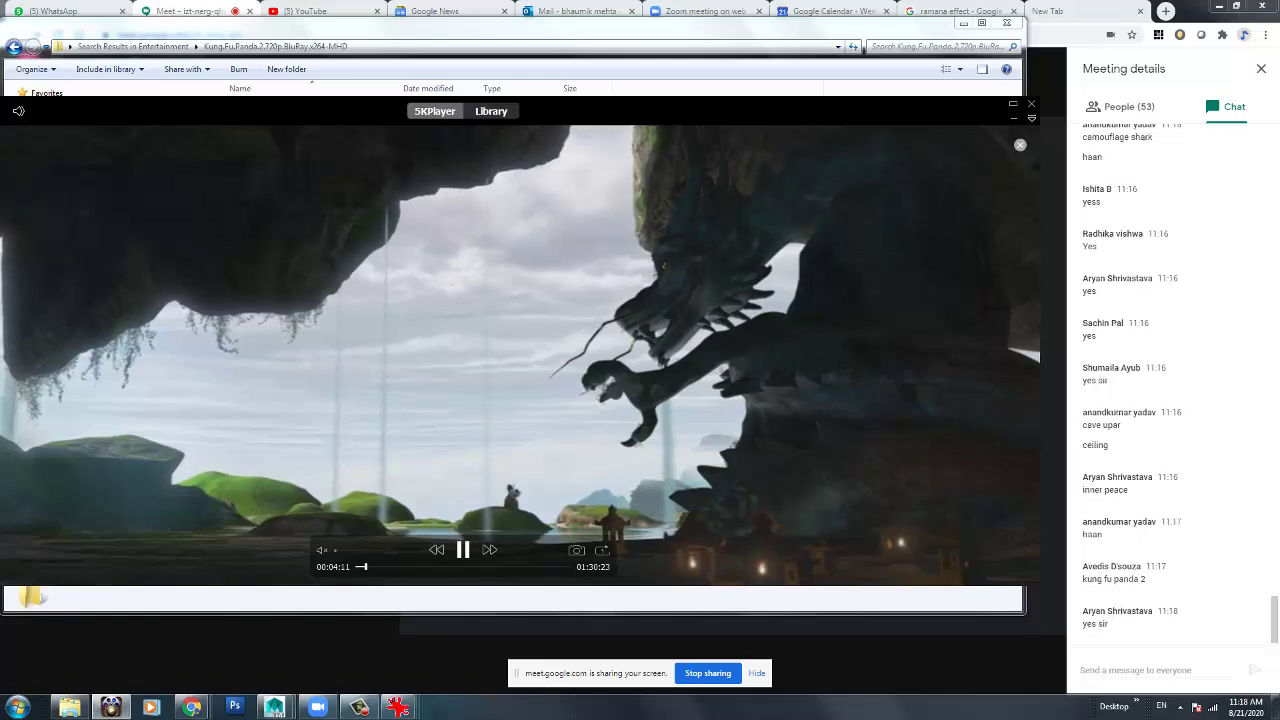
key("space")
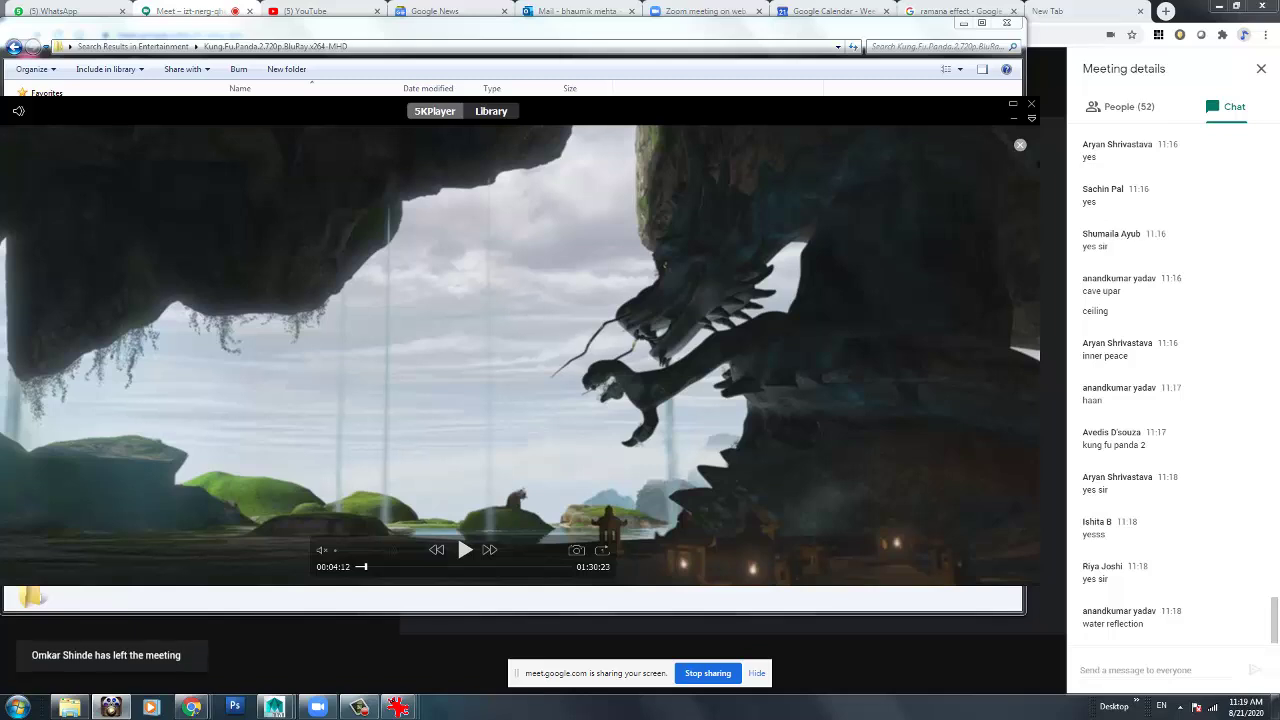
Play briefly, pause at 00:04:16, resume to about 4:23, then close 5KPlayer.
left_click(465, 549)
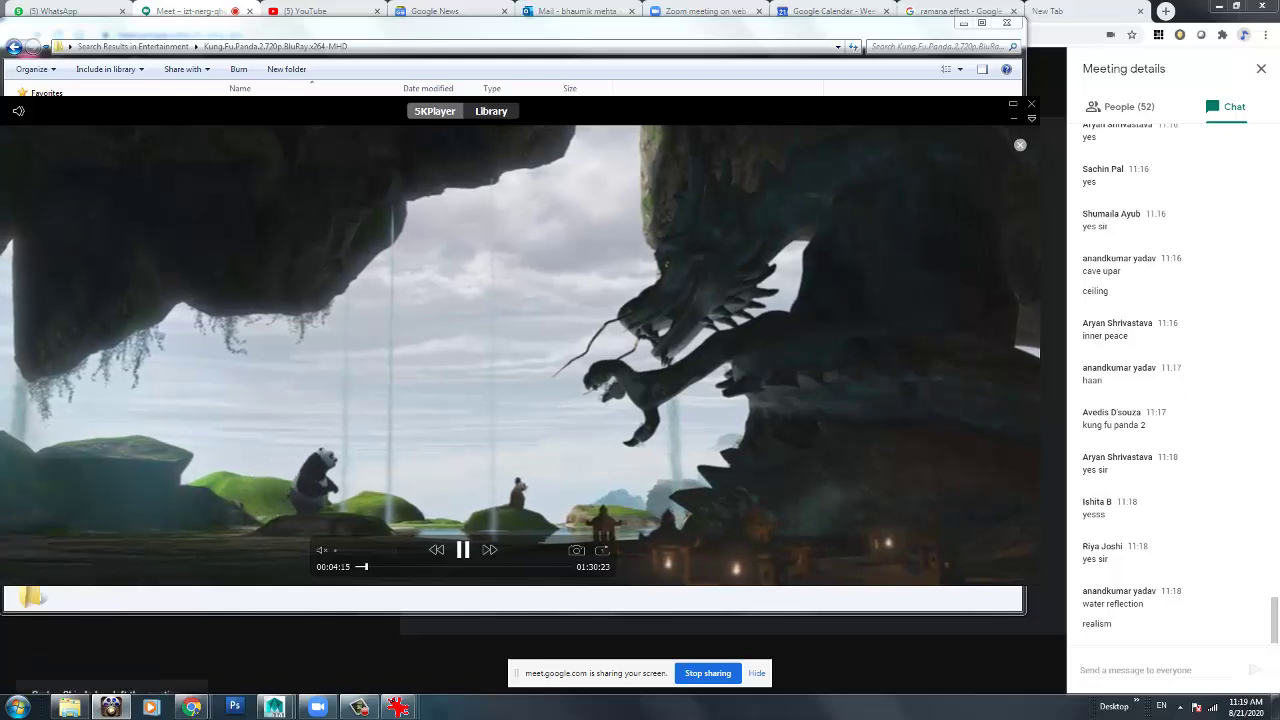
left_click(465, 549)
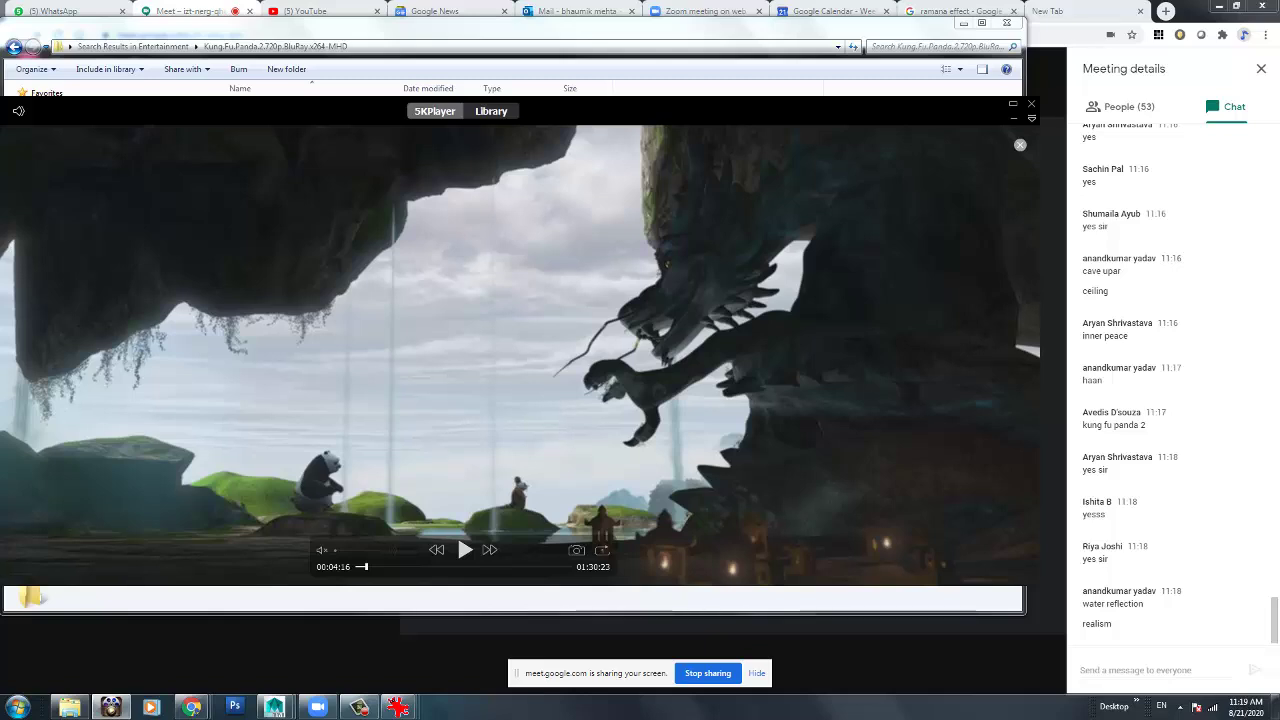
key("space")
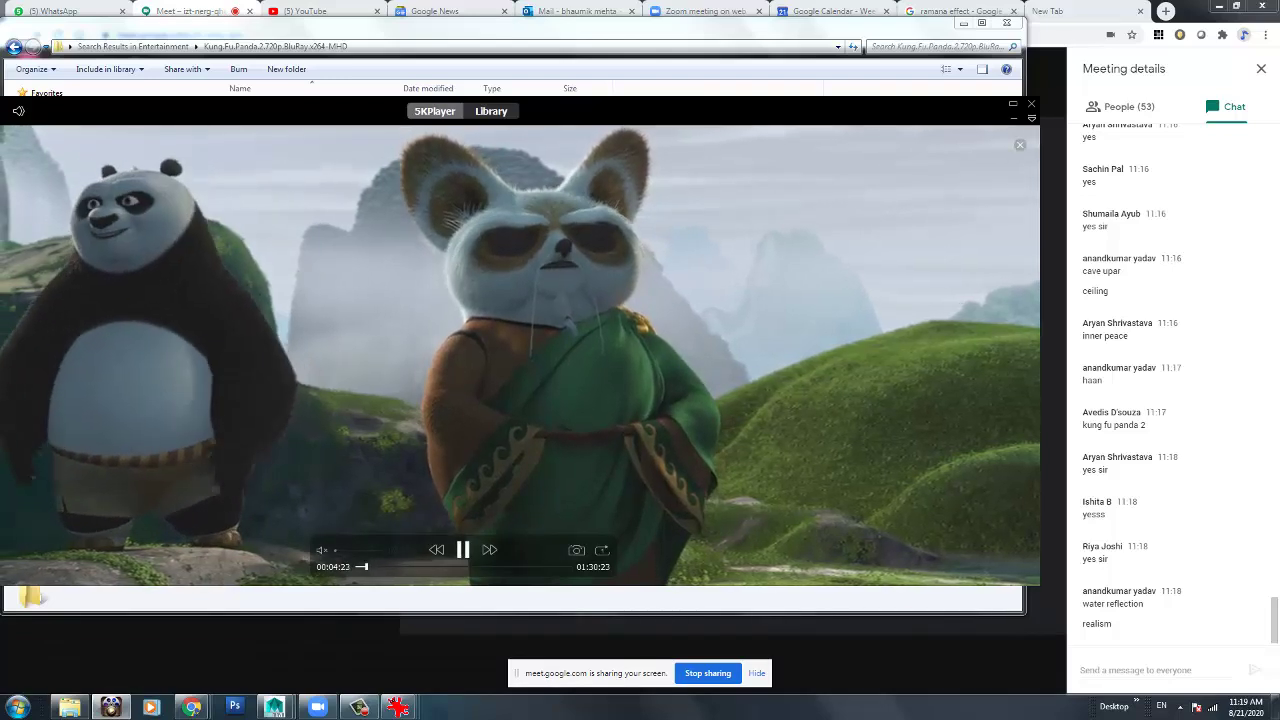
left_click(1030, 111)
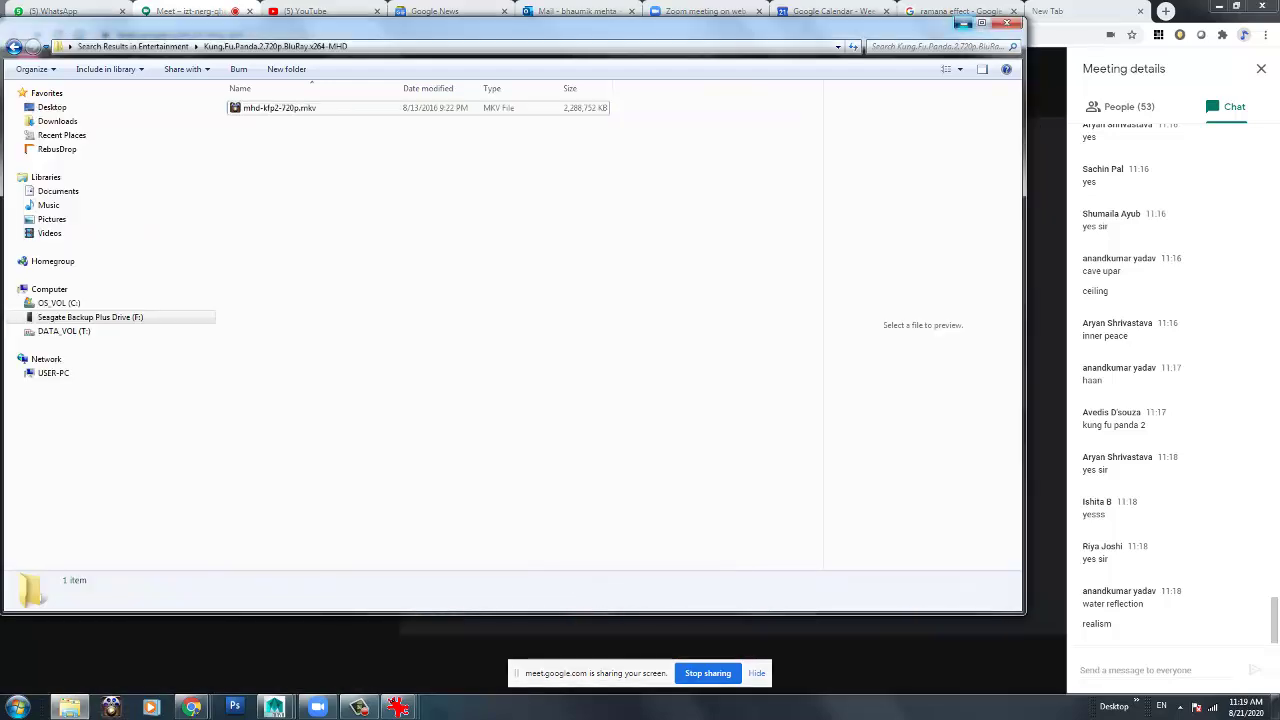
Return to Maya and minimize the Render View to reveal the viewport.
left_click(963, 22)
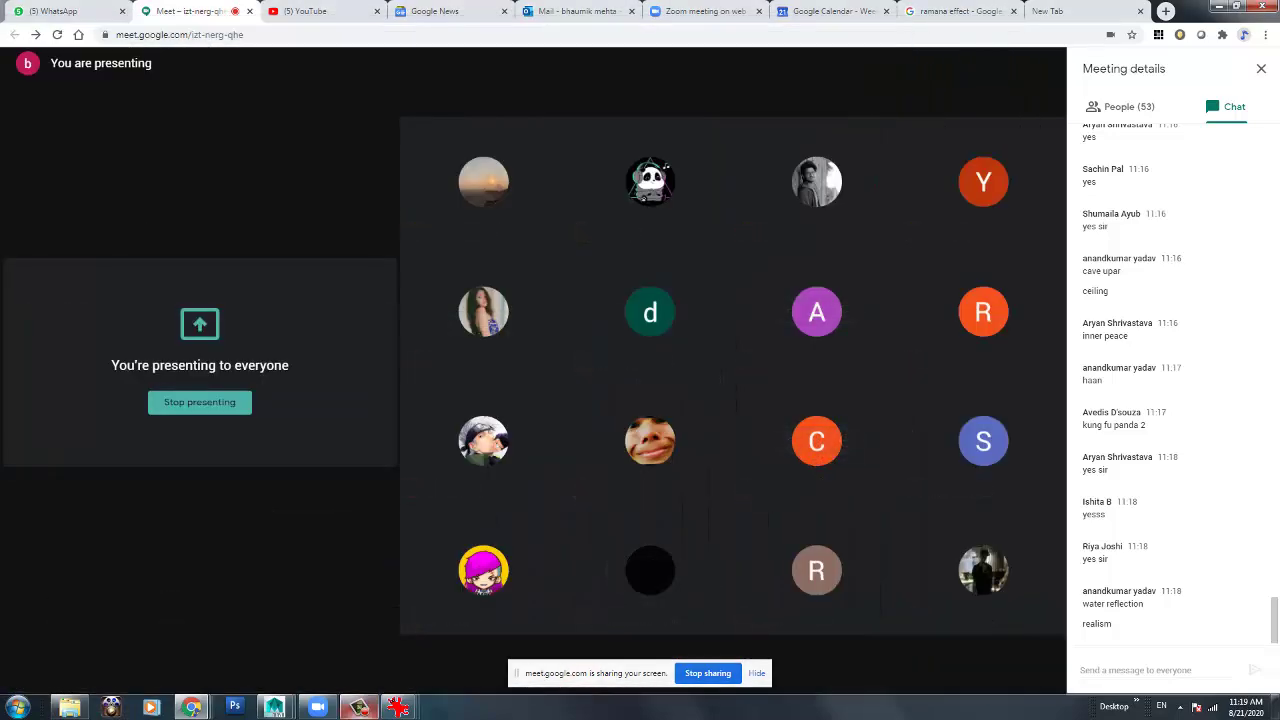
mouse_move(277, 708)
left_click(348, 638)
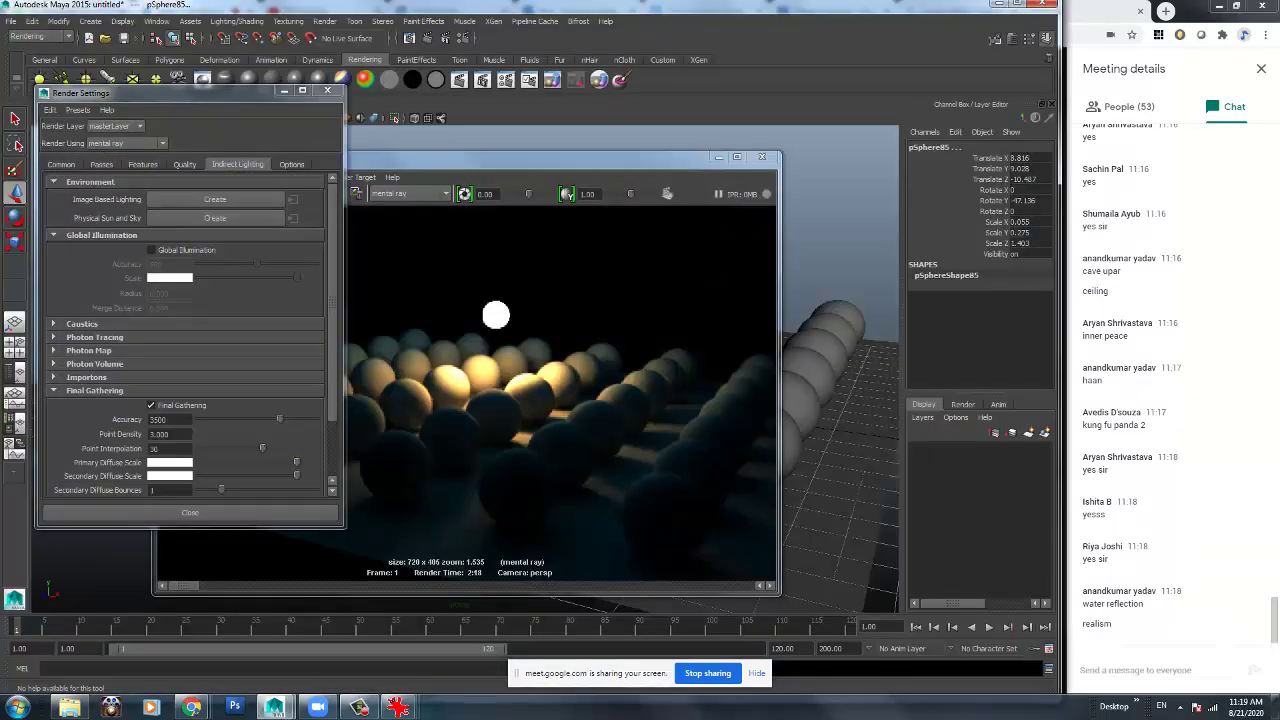
left_click_drag(500, 158, 561, 111)
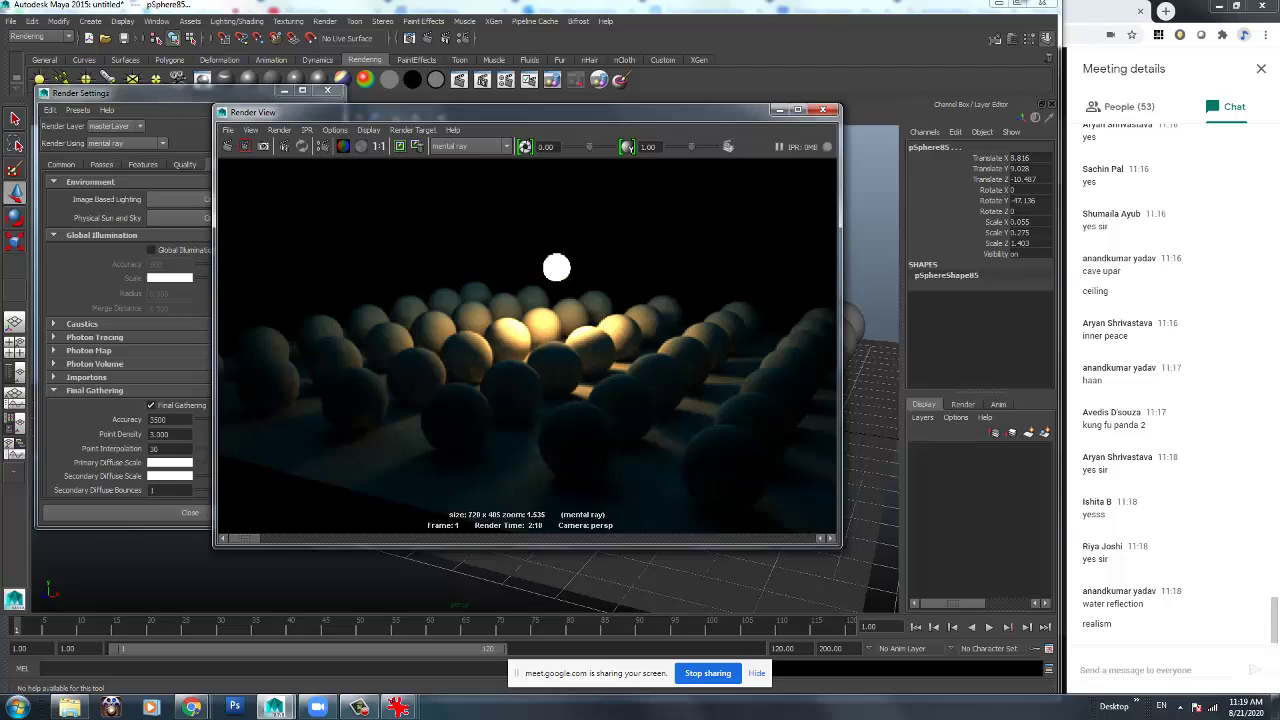
scroll(528, 350, "down", 3)
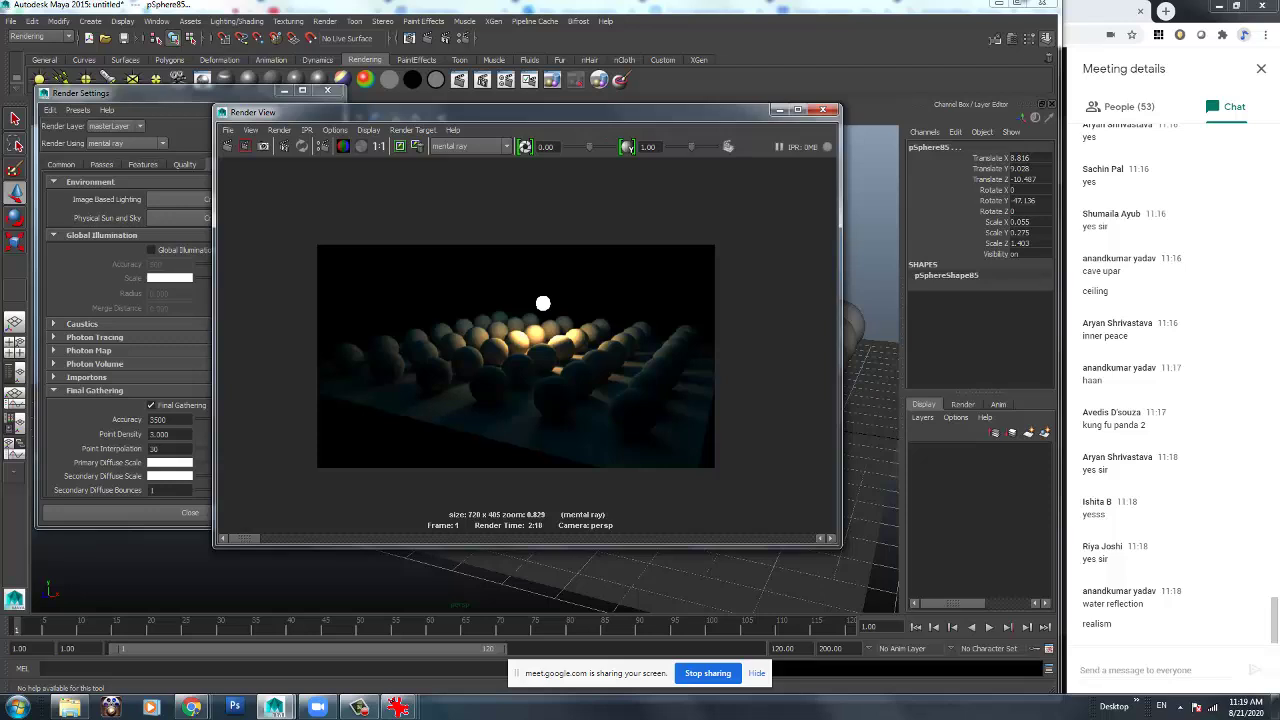
left_click(781, 110)
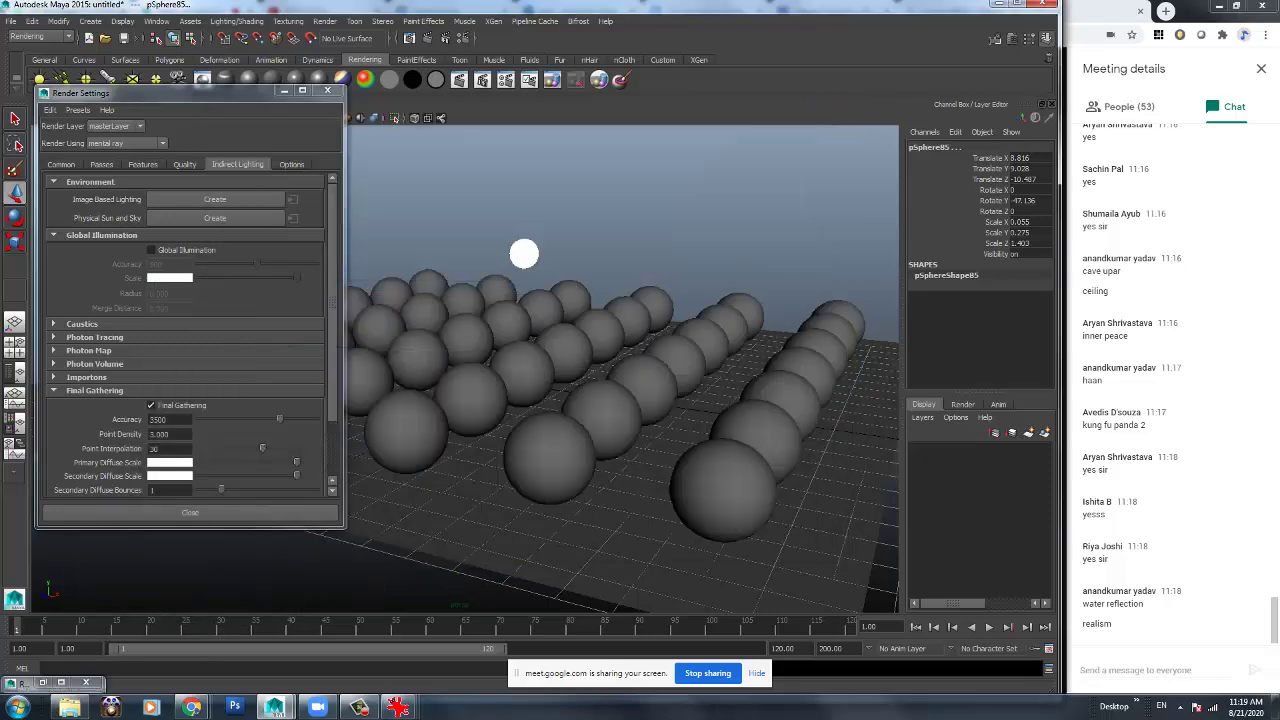
Delete the small white glowing sphere and minimize the Render Settings window.
key("w")
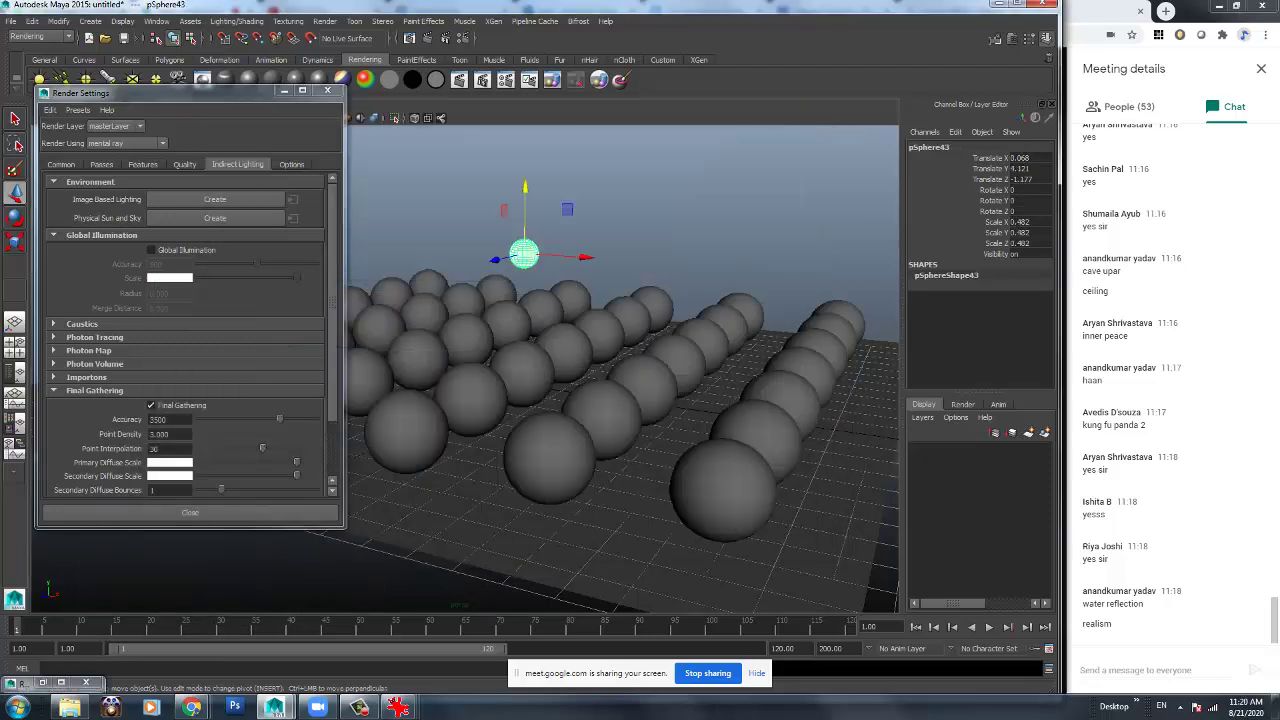
key("Delete")
left_click(284, 90)
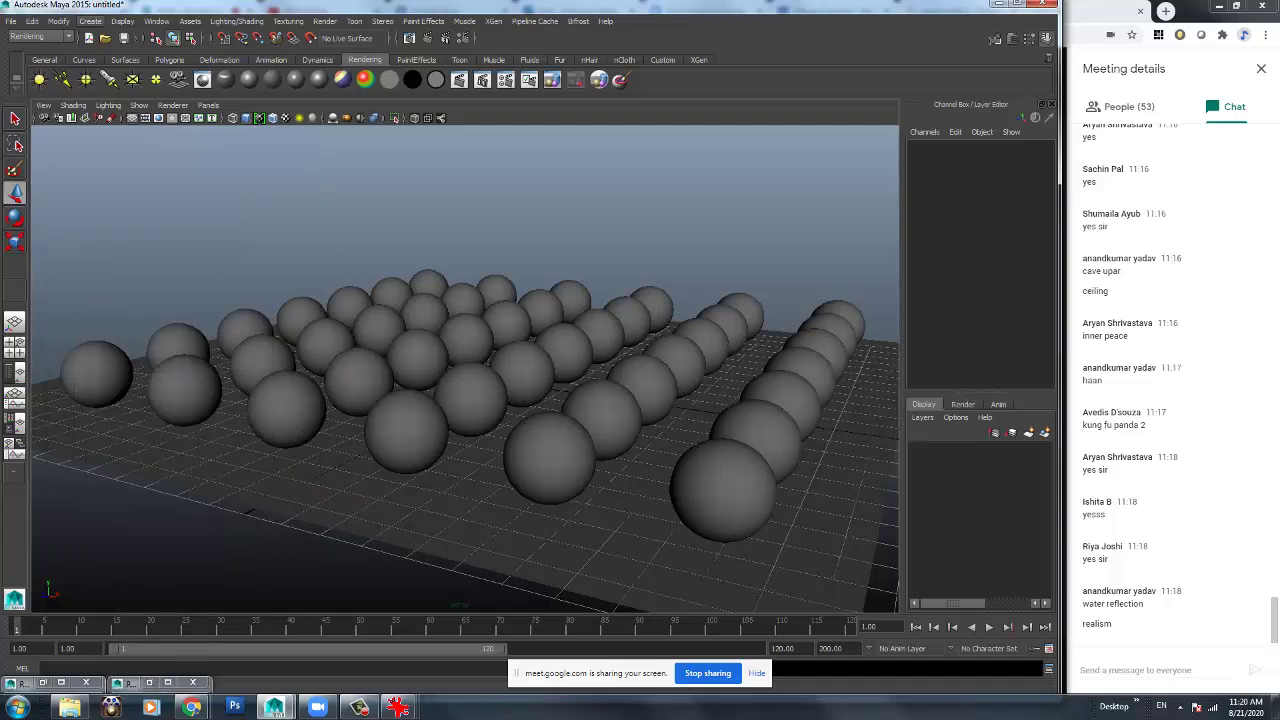
Create 3D text reading 'Bhaumik' with Type set to Poly.
left_click(90, 21)
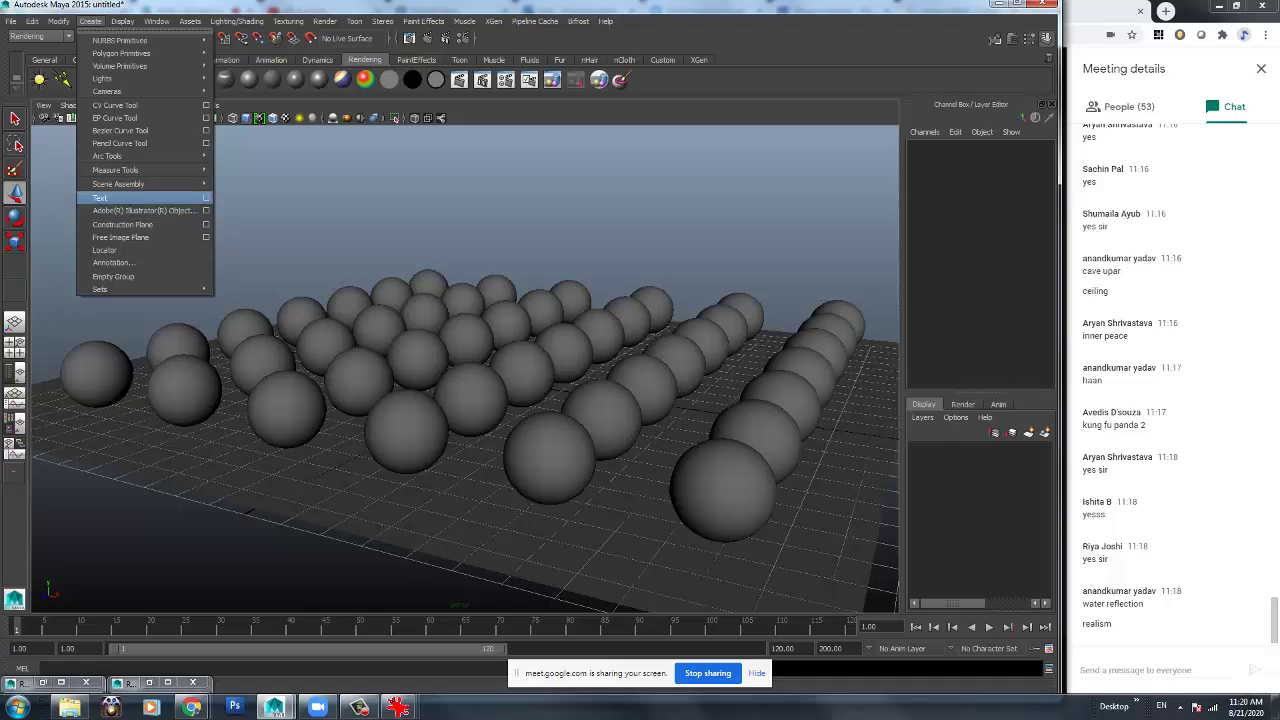
left_click(206, 198)
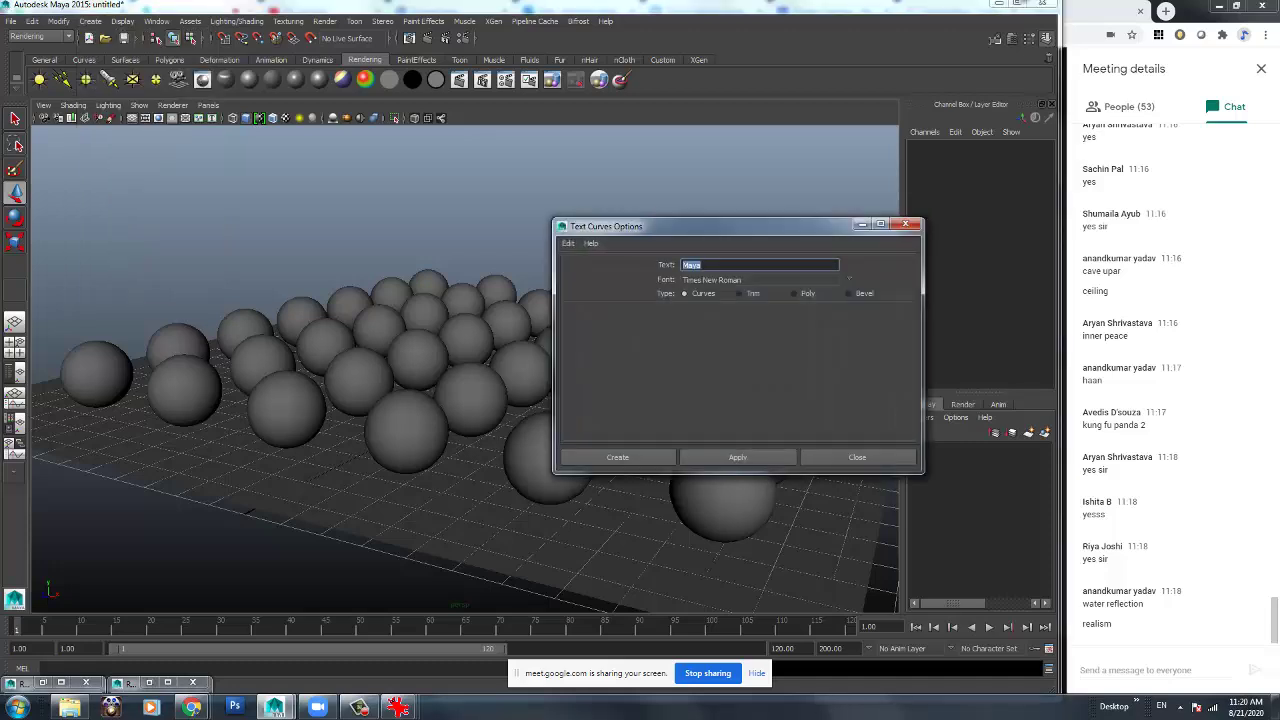
type("Bhai")
type("umik")
left_click(794, 293)
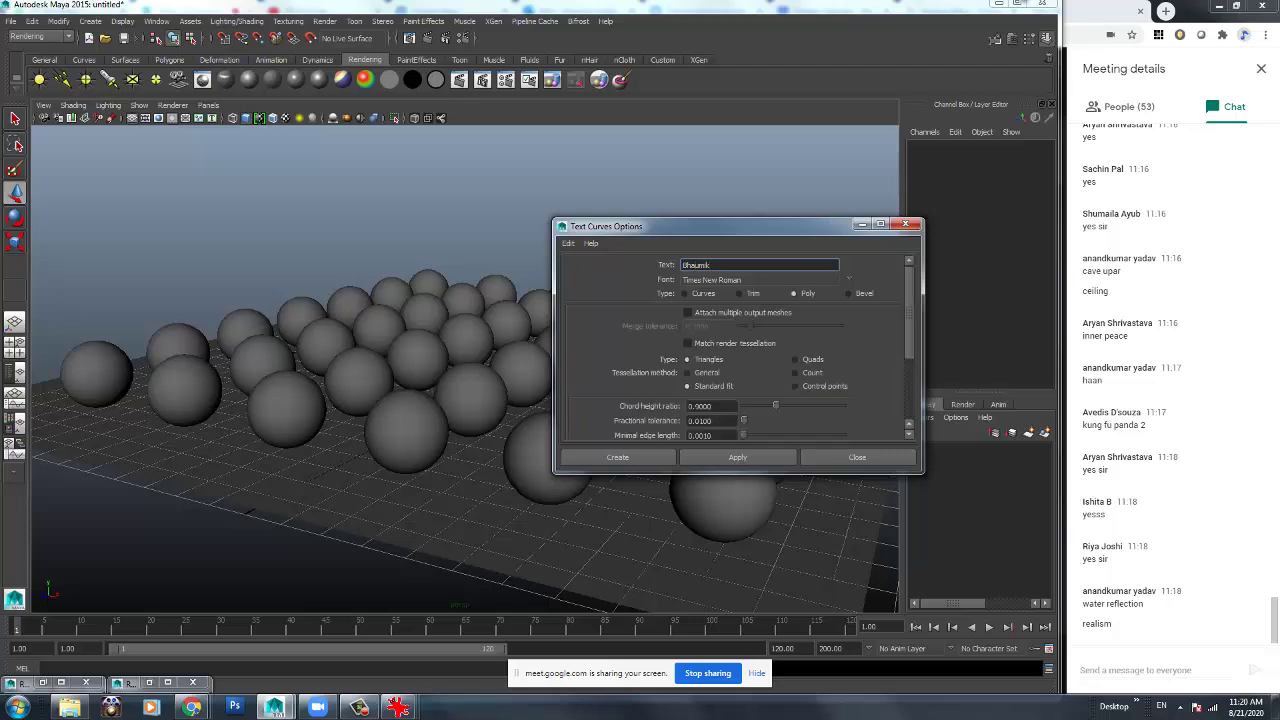
scroll(740, 348, "down", 1)
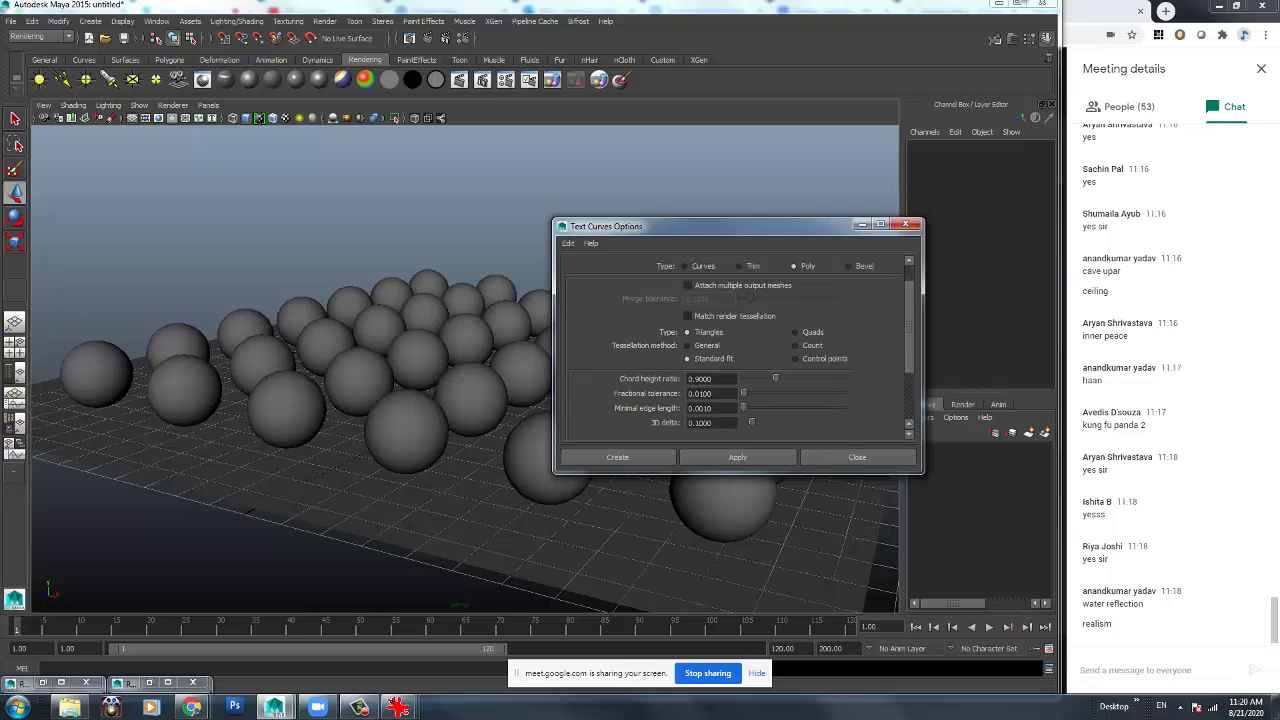
left_click(737, 457)
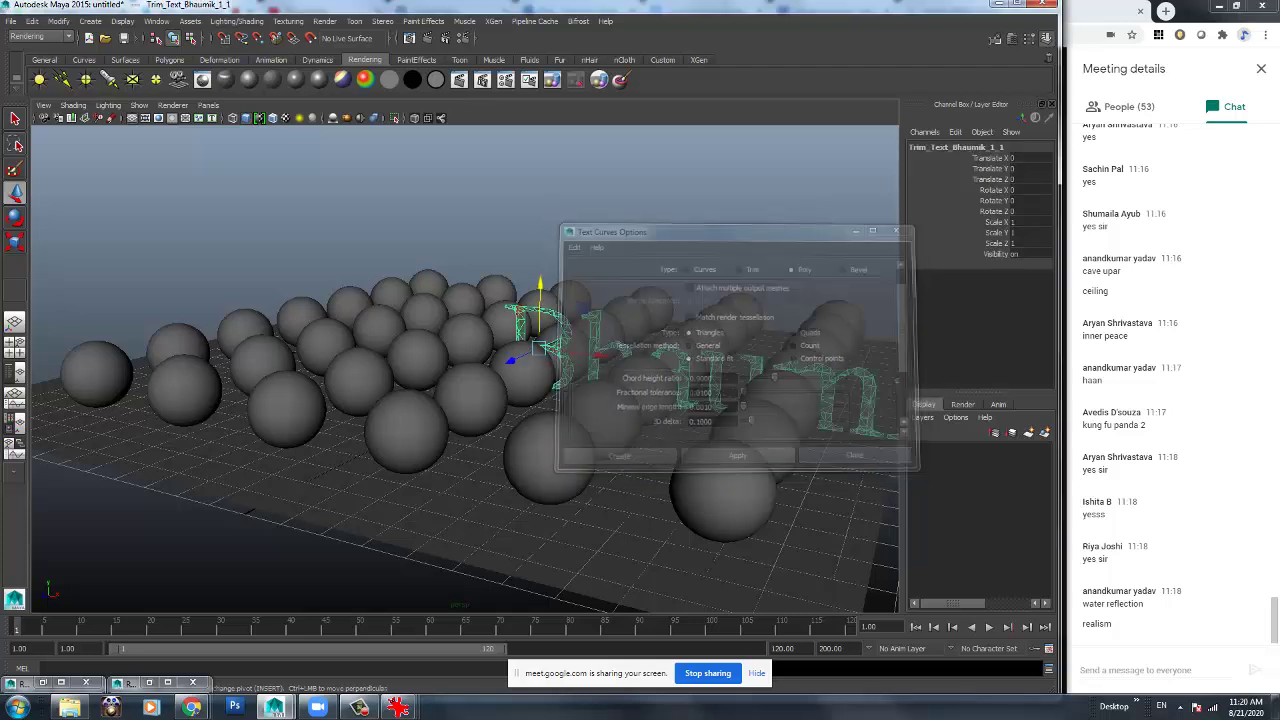
Raise the Bhaumik text above the spheres and shift it left.
left_click_drag(539, 300, 530, 175)
scroll(465, 360, "up", 3)
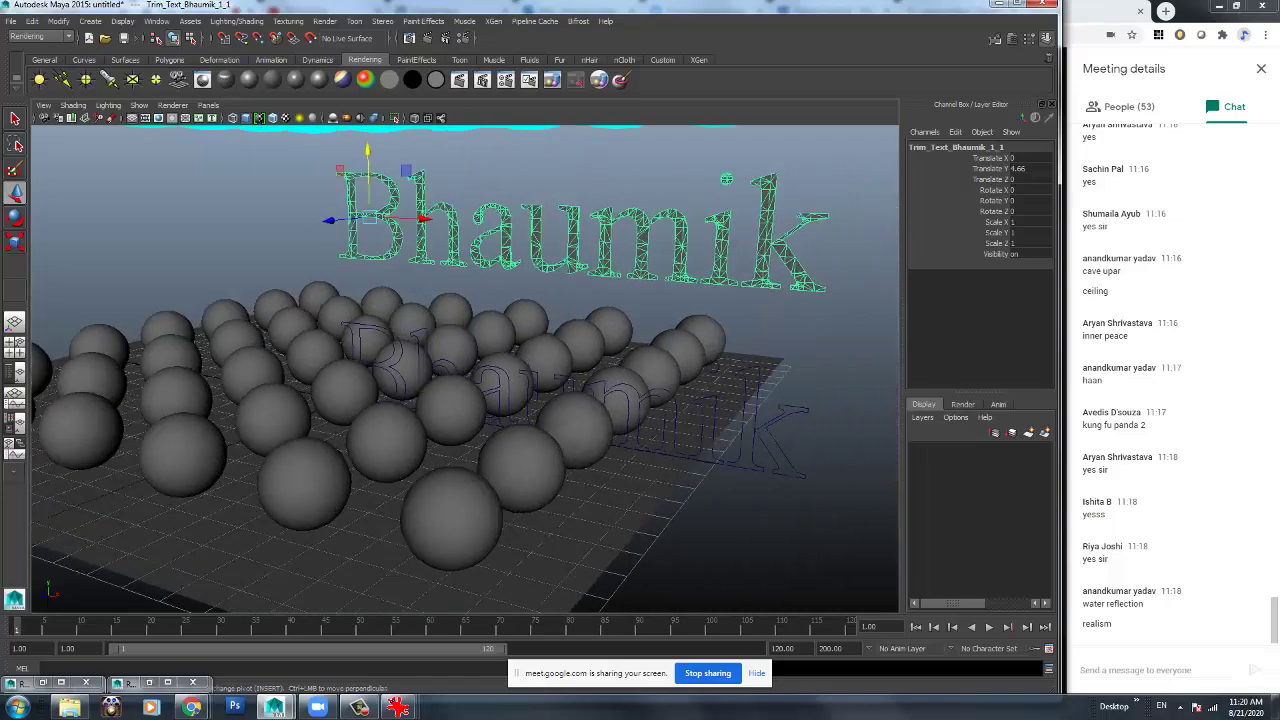
scroll(465, 360, "down", 3)
left_click_drag(440, 261, 467, 298)
Combine the Bhaumik letters into one mesh using the Polygons menu set.
right_click(467, 298)
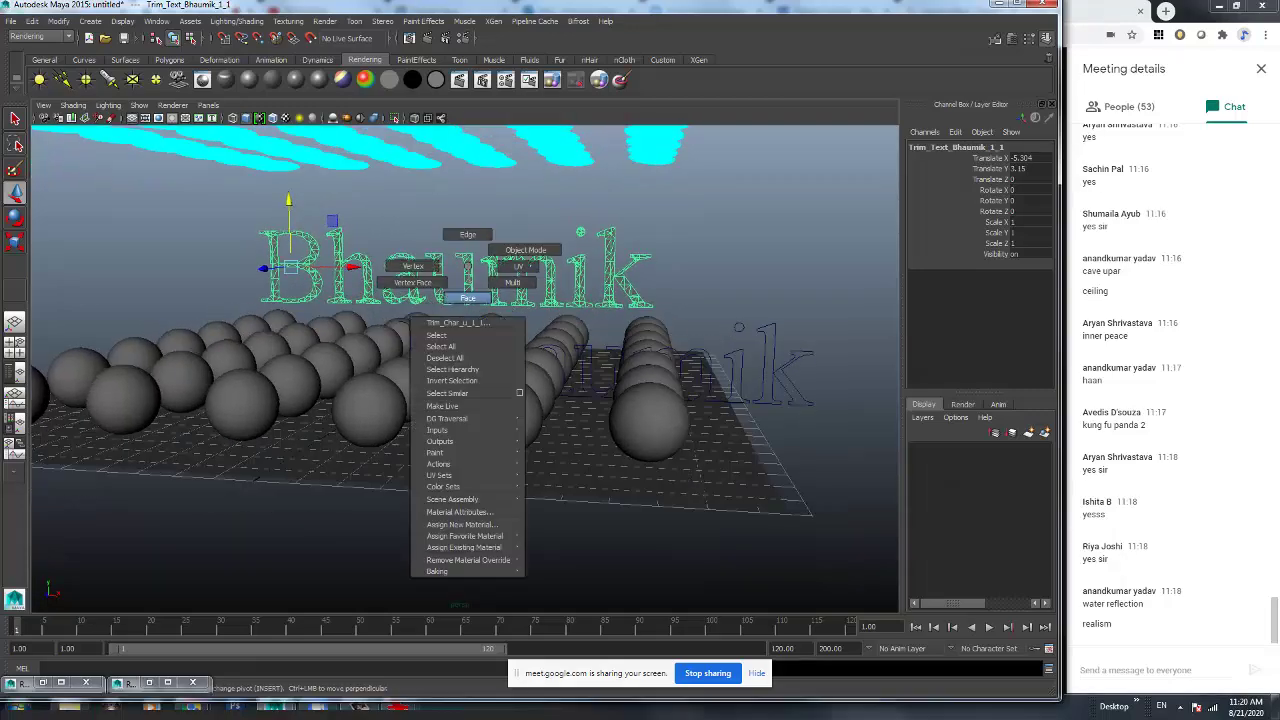
left_click(455, 270)
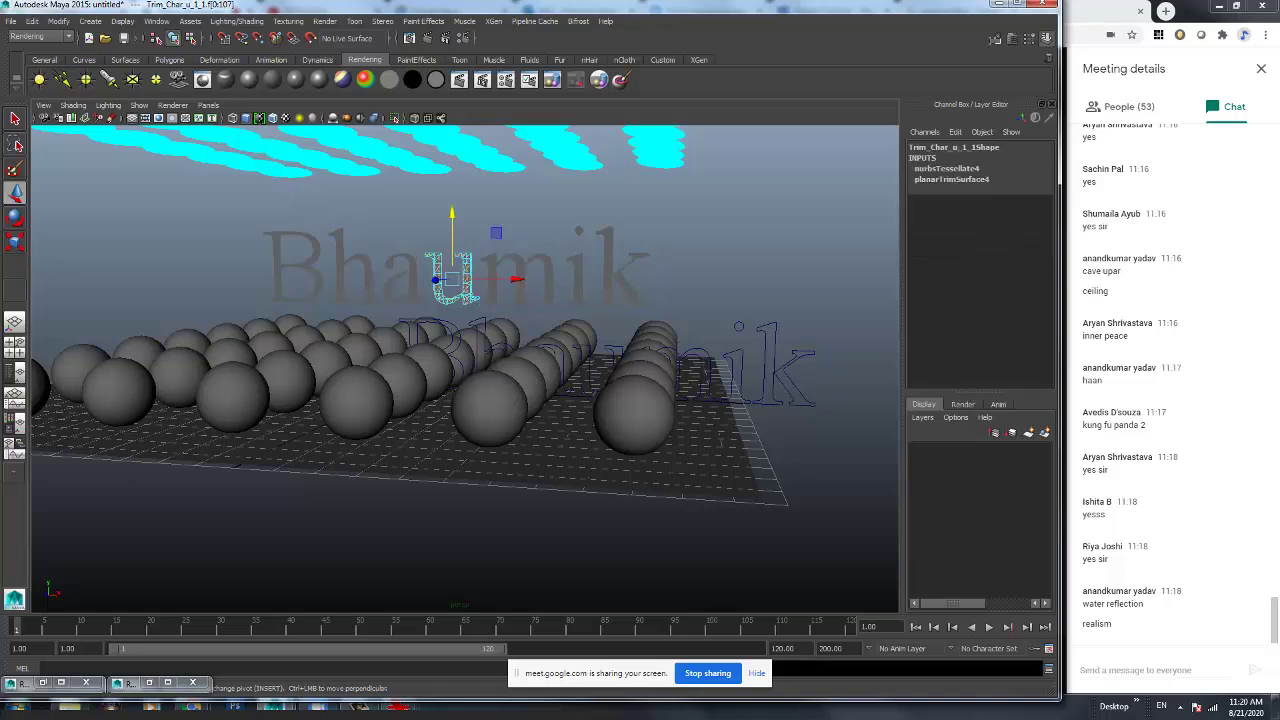
key("F8")
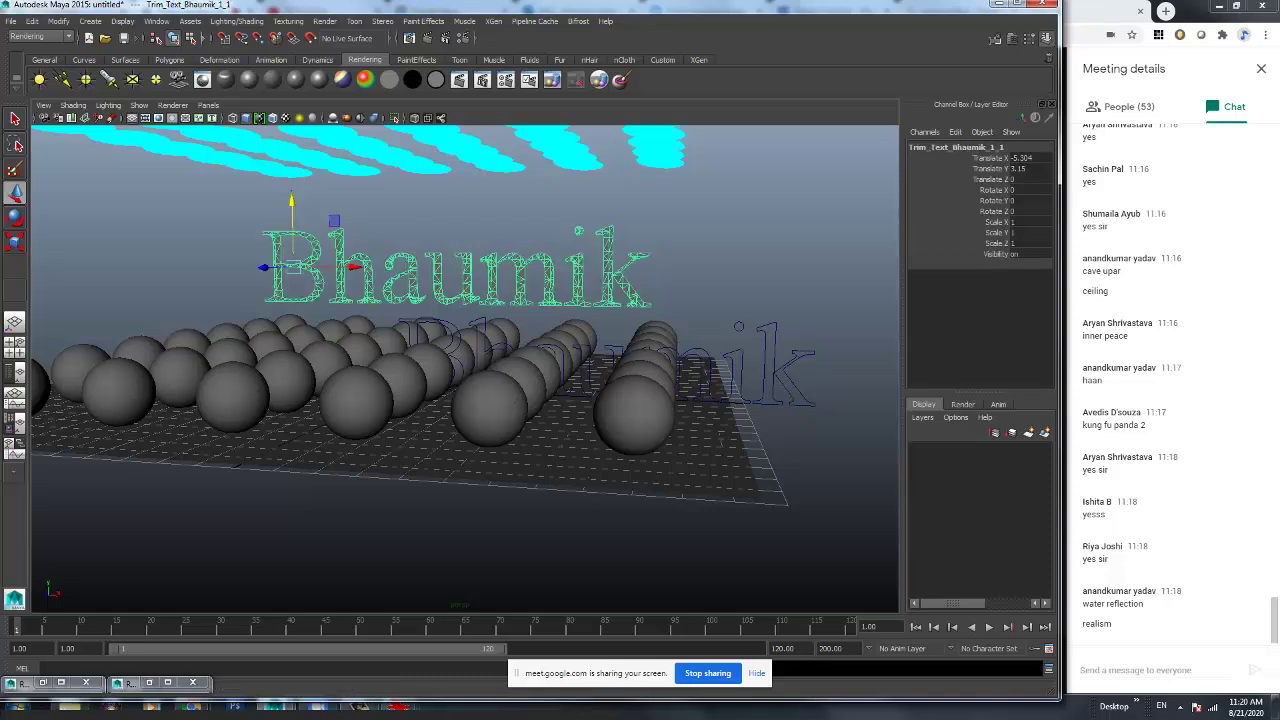
left_click(38, 36)
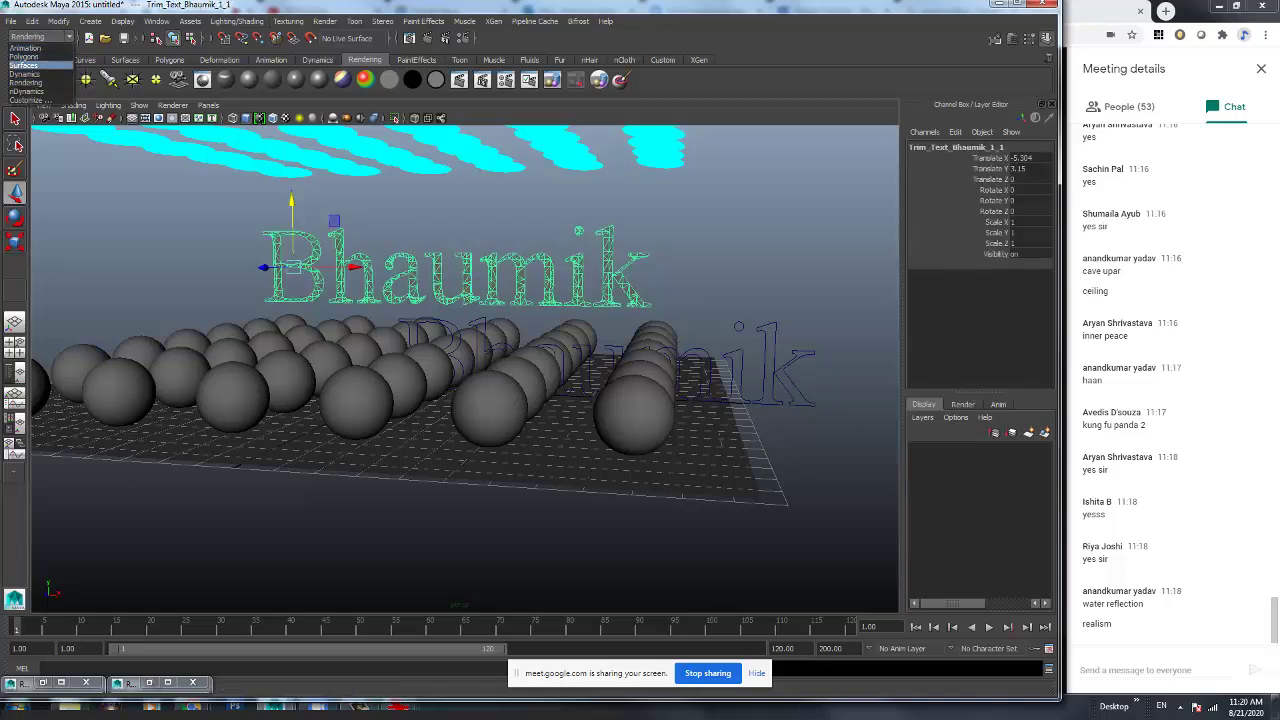
left_click(40, 63)
left_click(248, 21)
left_click(267, 62)
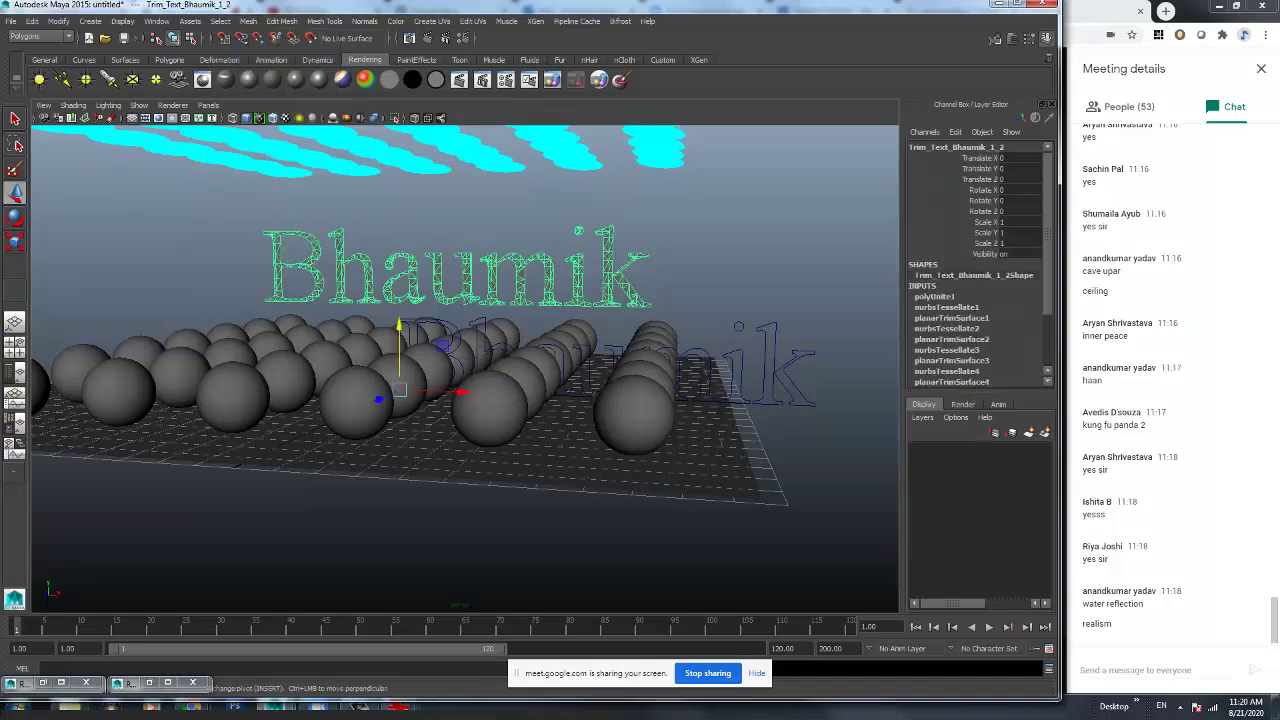
Extrude the text's faces to give the letters thickness.
right_click_drag(451, 271, 571, 302)
left_click_drag(571, 302, 500, 335, "alt")
middle_click_drag(573, 265, 578, 268)
left_click_drag(578, 268, 590, 263, "alt")
left_click(590, 230)
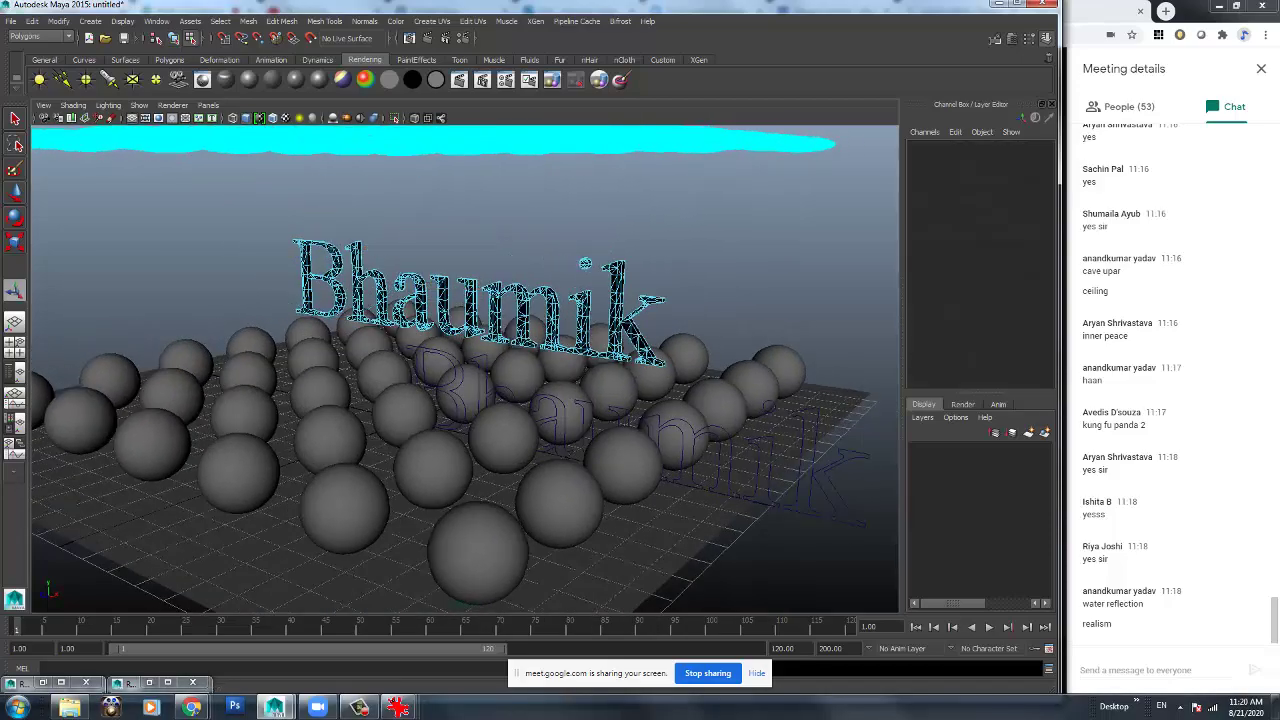
key("F8")
key("F8")
key("F8")
Set the text shader's Out Color to bright yellow, with value 5.
left_click(600, 222)
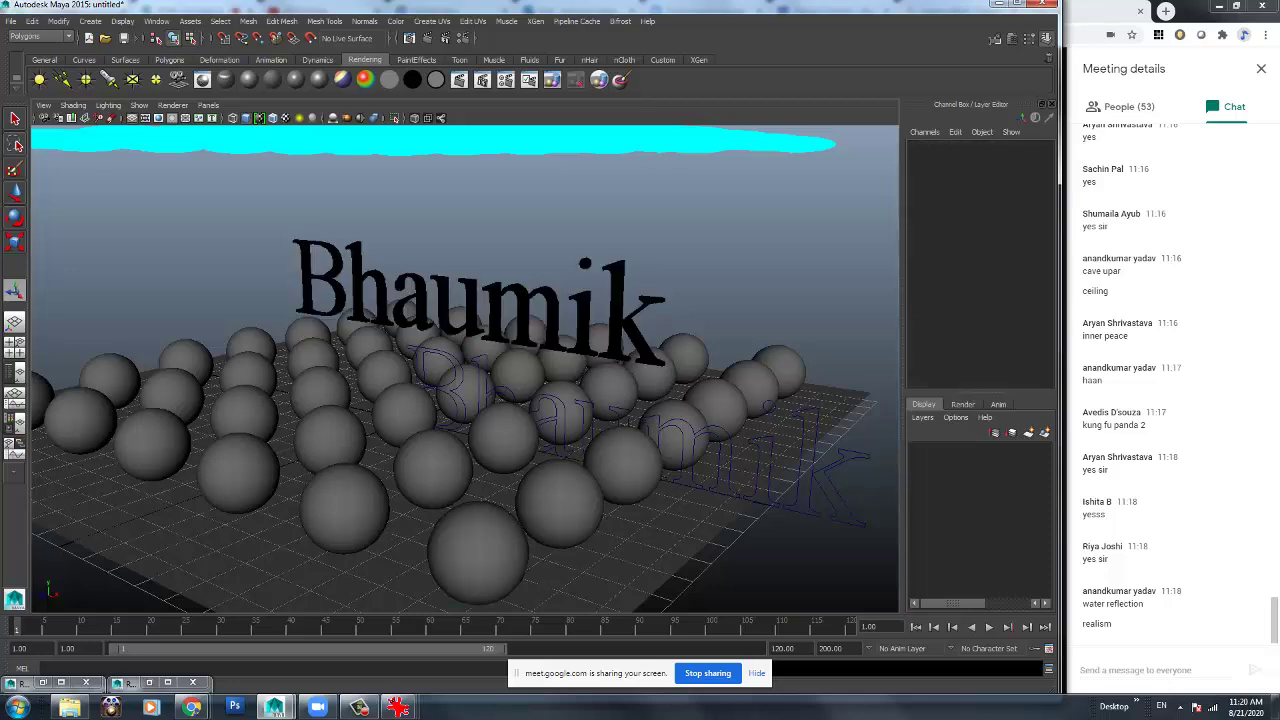
left_click(612, 305)
key("ctrl+a")
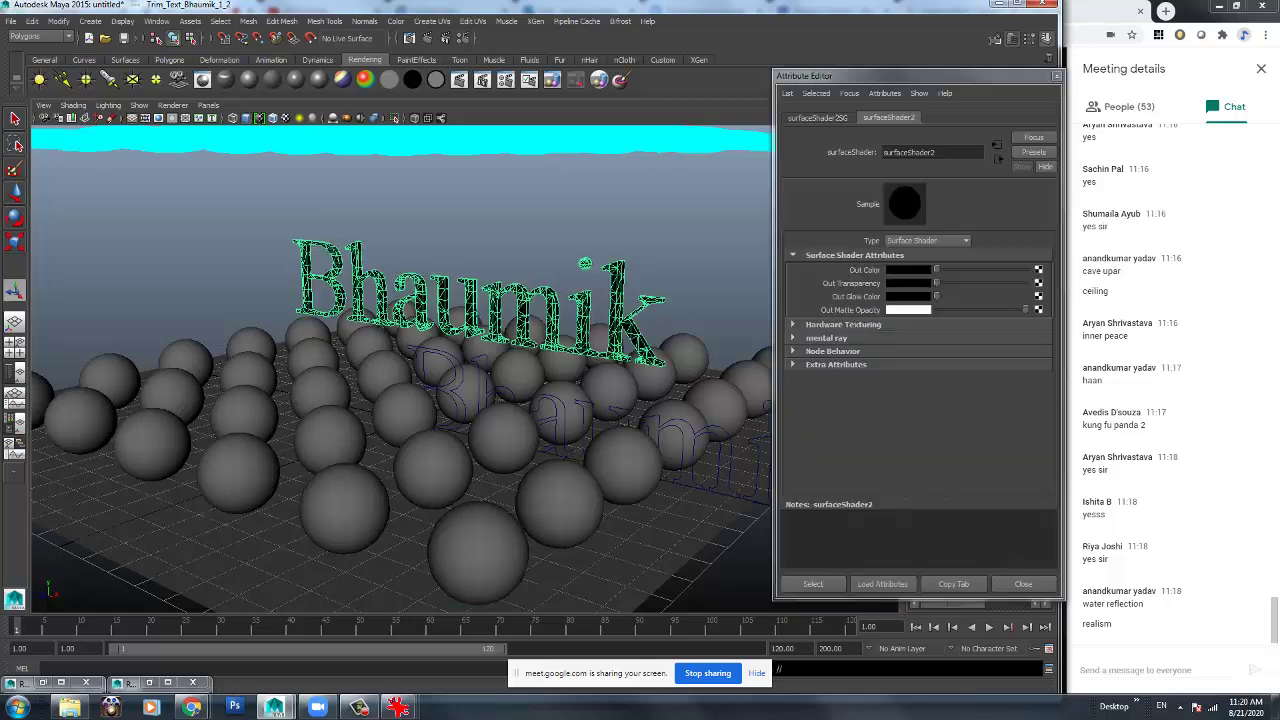
left_click(908, 270)
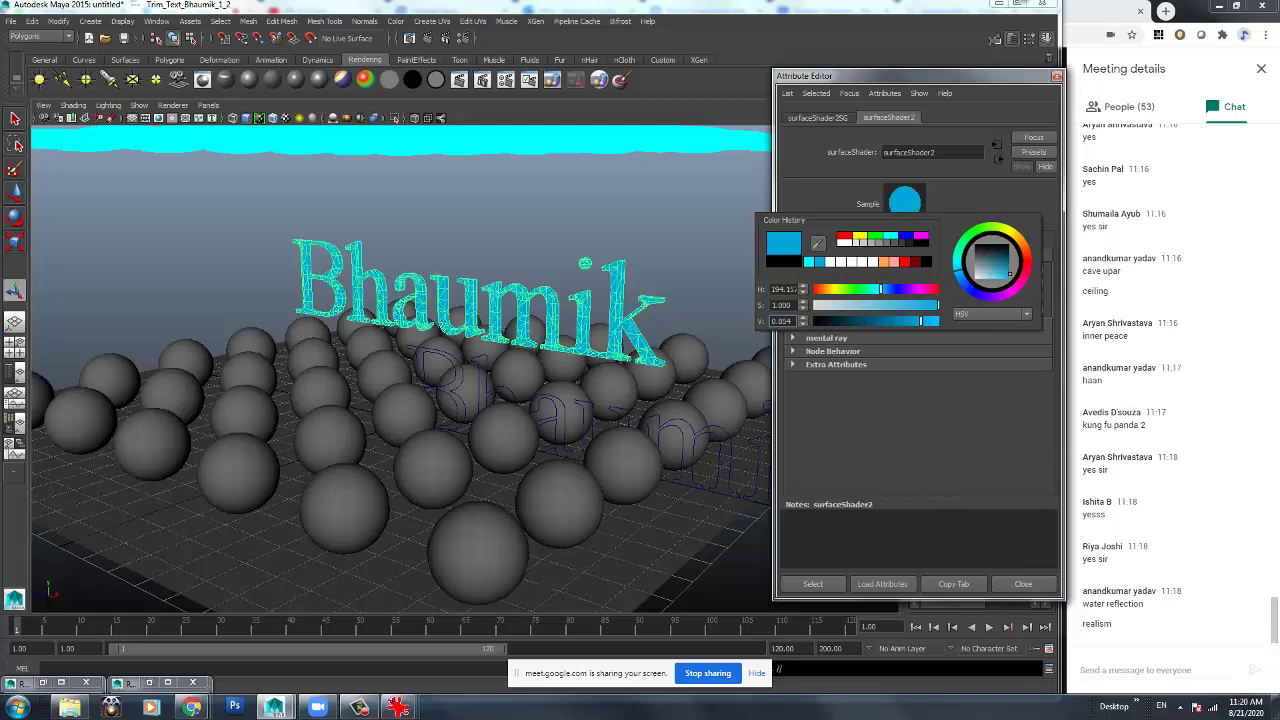
left_click_drag(881, 289, 824, 289)
mouse_move(937, 305)
left_mouse_down()
mouse_move(905, 305)
mouse_move(938, 305)
left_mouse_up()
left_click_drag(921, 321, 938, 321)
double_click(781, 321)
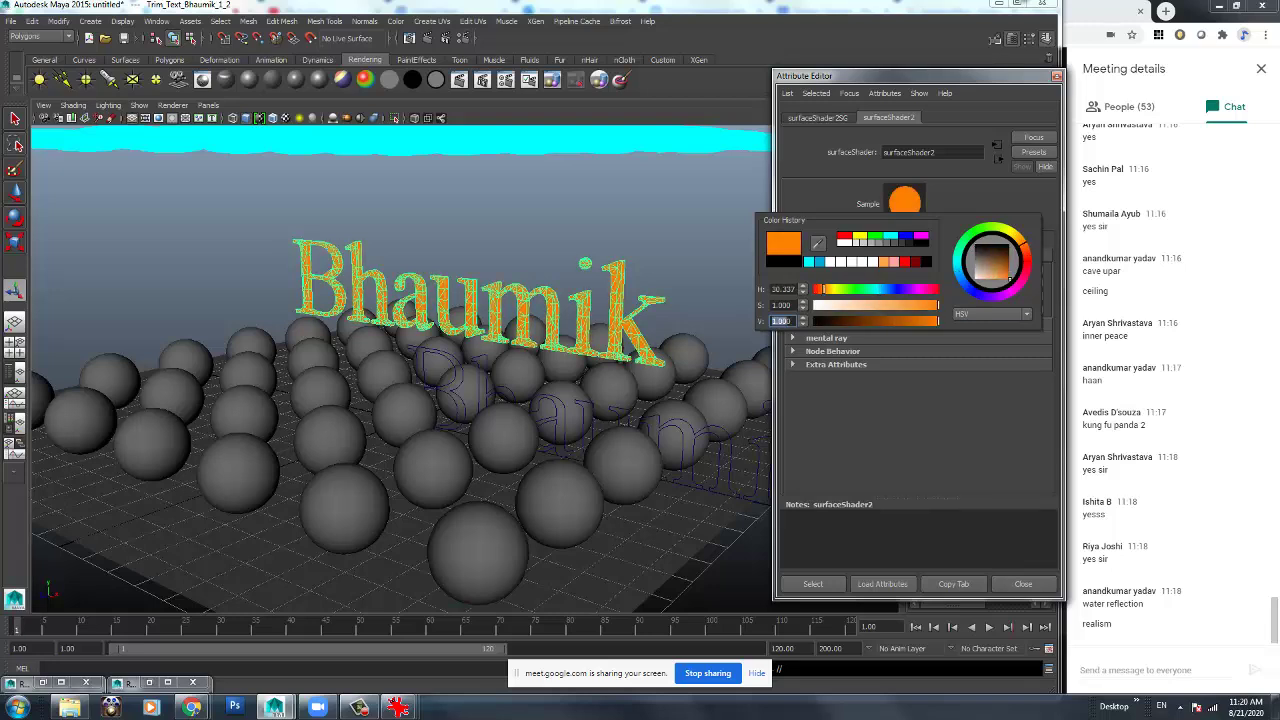
type("5")
key("Return")
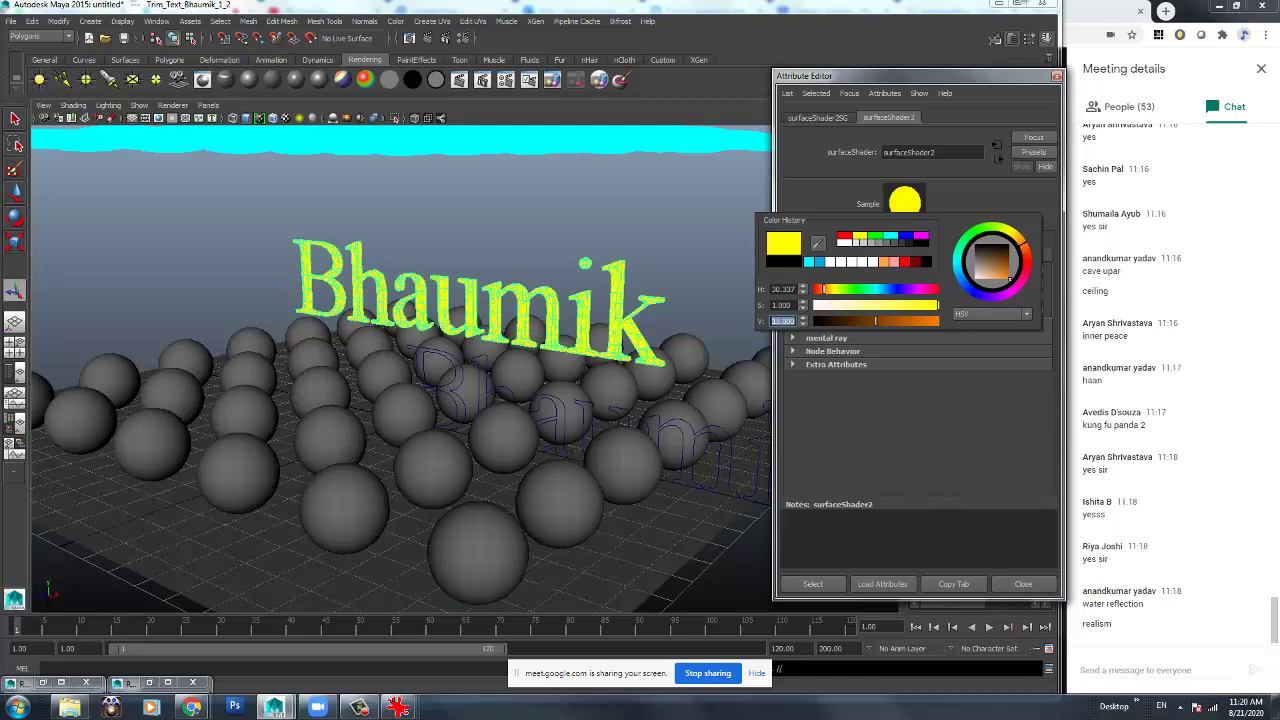
left_click(400, 450)
Scale the text to 0.694 and place it at X -0.942, Y 0.76 above the spheres.
left_click_drag(400, 450, 460, 390, "alt")
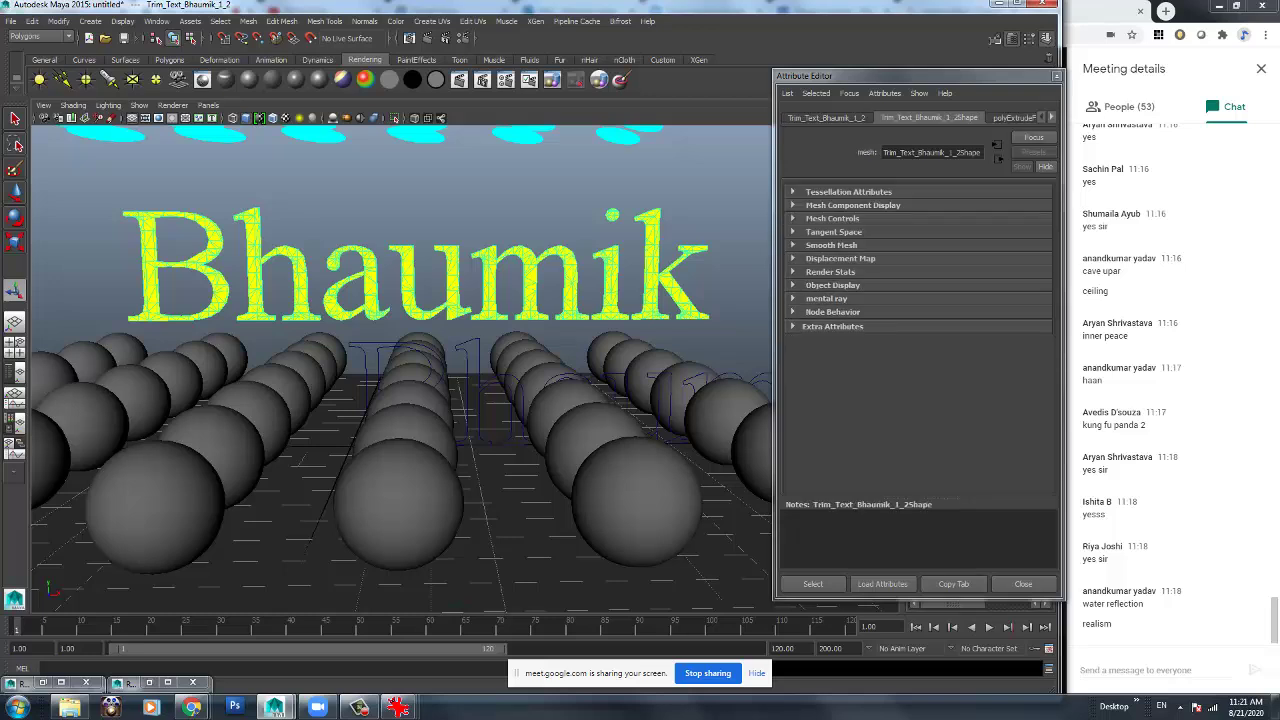
key("w")
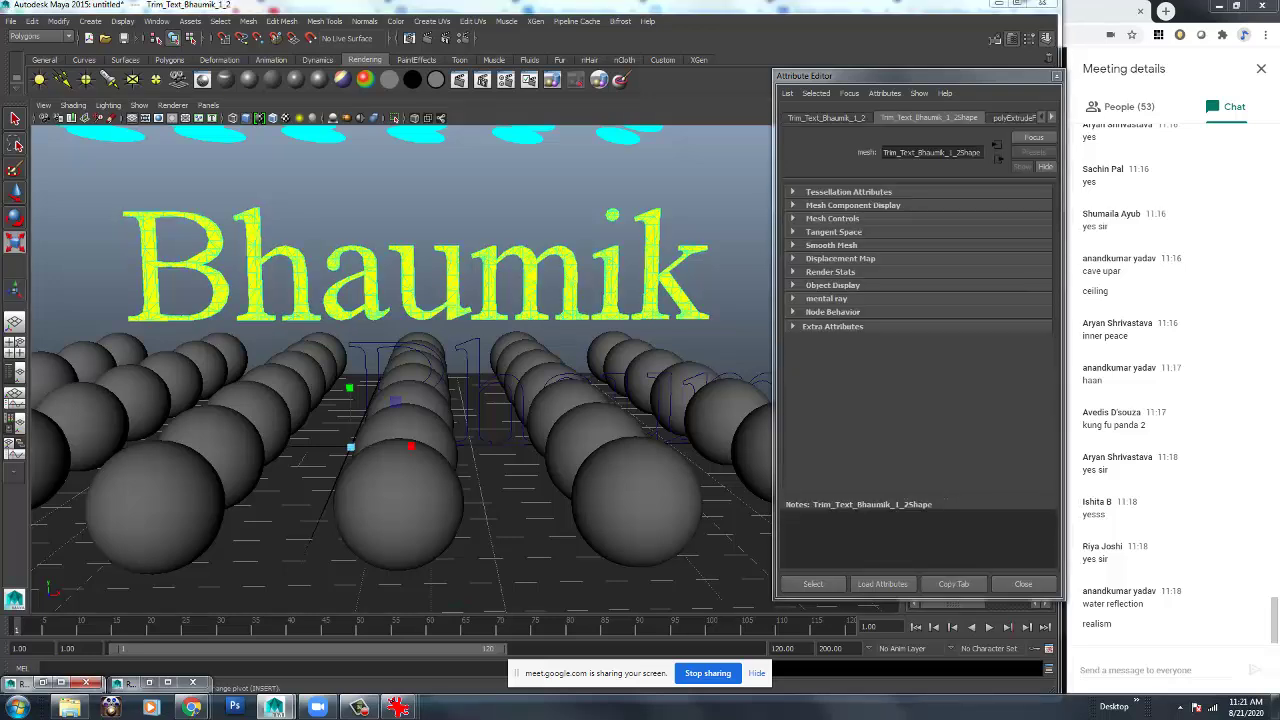
left_click_drag(346, 447, 328, 447)
key("w")
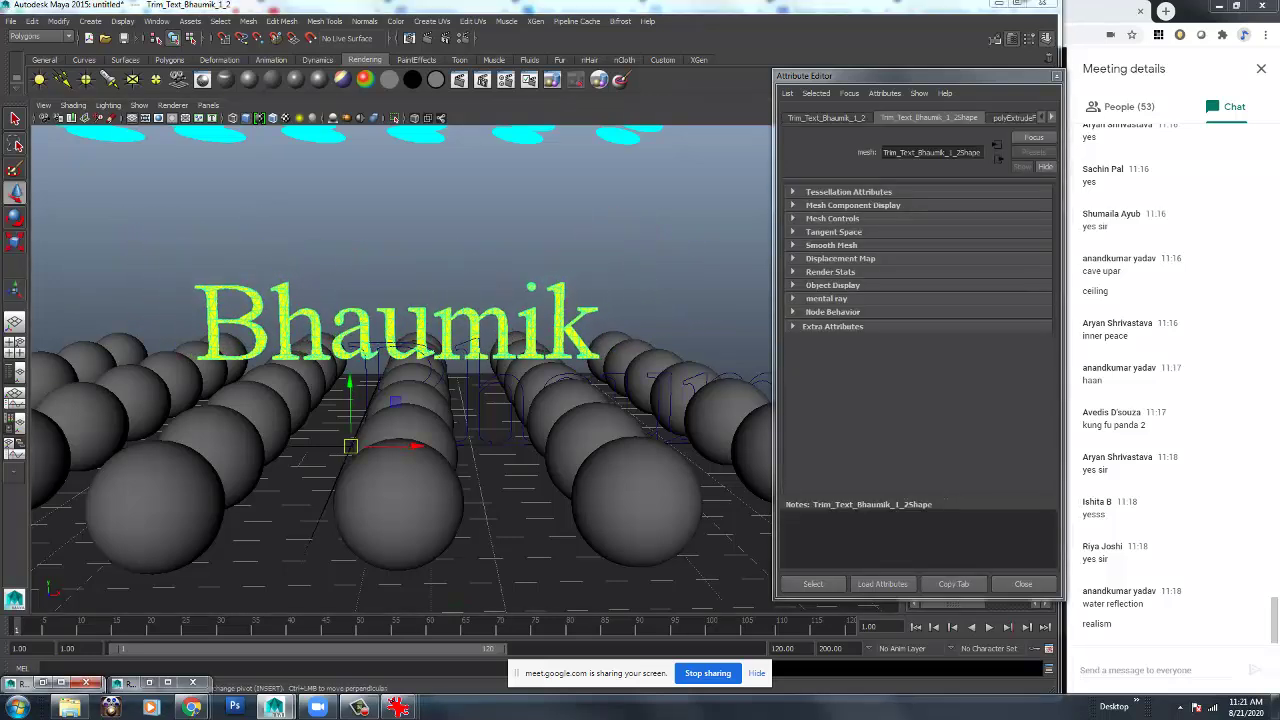
left_click_drag(349, 384, 349, 354)
middle_click_drag(380, 400, 440, 362, "alt")
left_click_drag(455, 387, 404, 387)
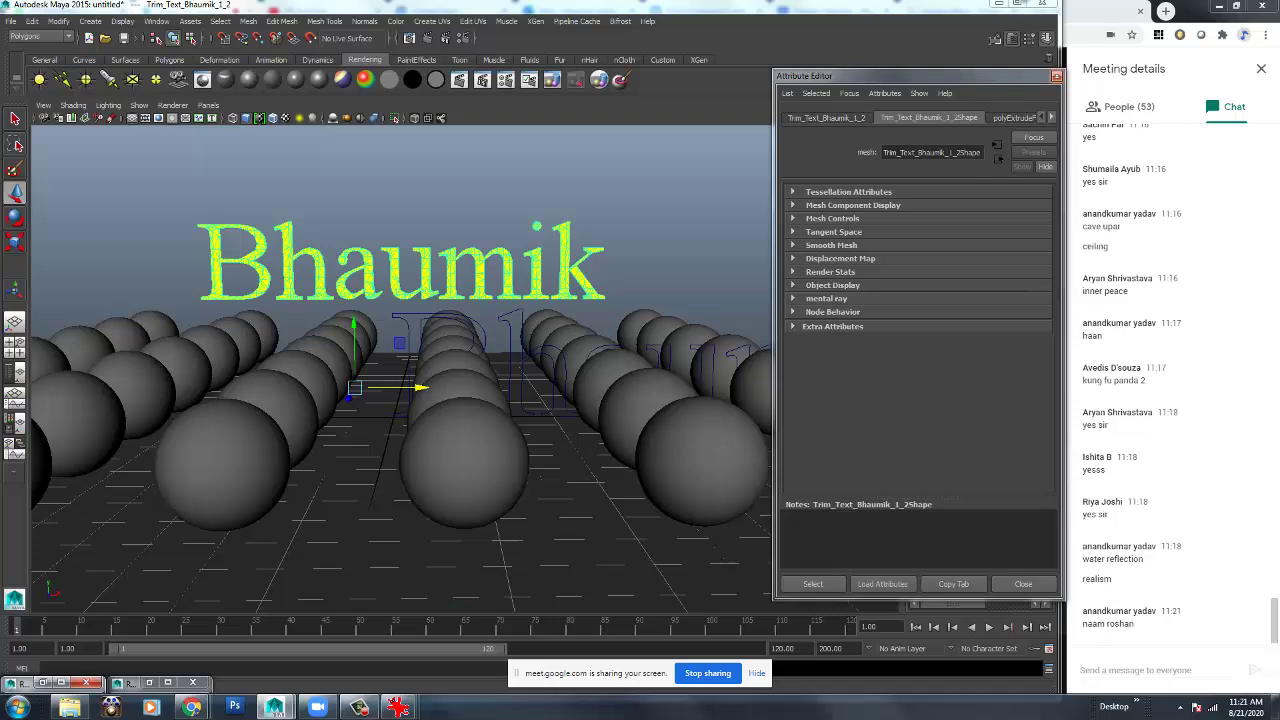
left_click(1056, 76)
left_click_drag(400, 400, 520, 440, "alt")
scroll(465, 380, "up", 3)
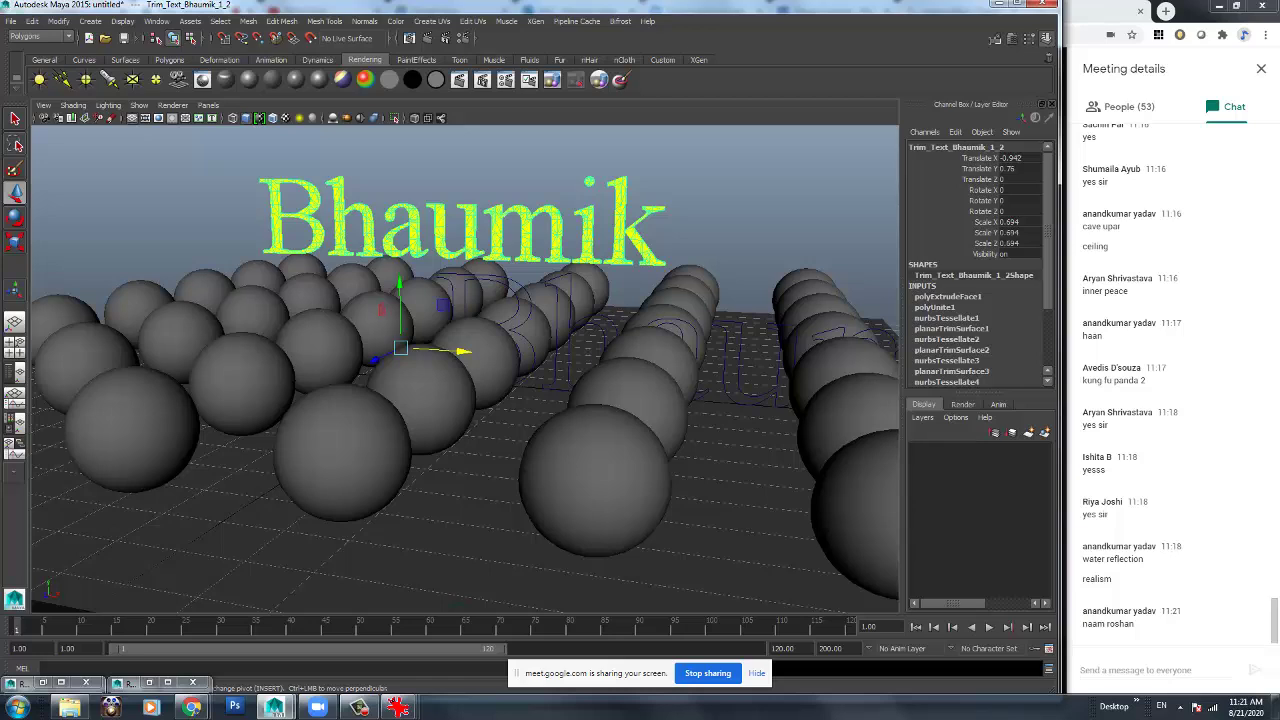
Render the current frame with mental ray, then redo the previous render.
left_click(409, 38)
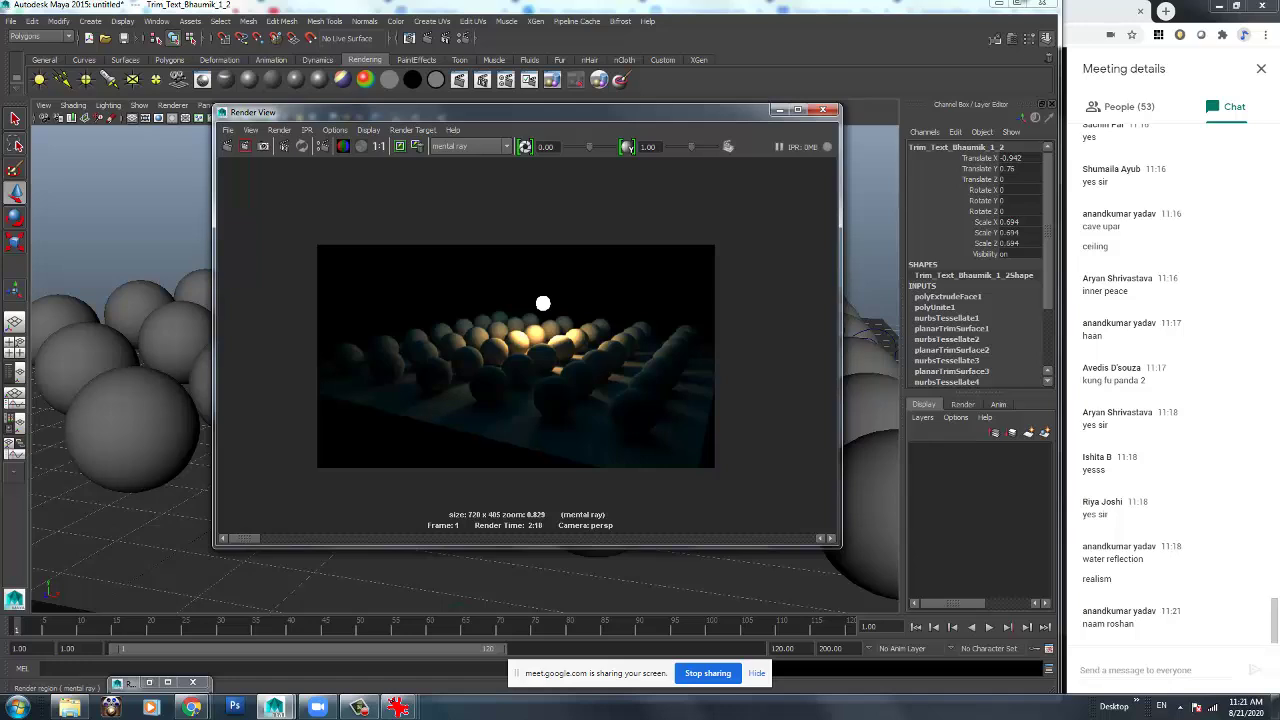
left_click(244, 146)
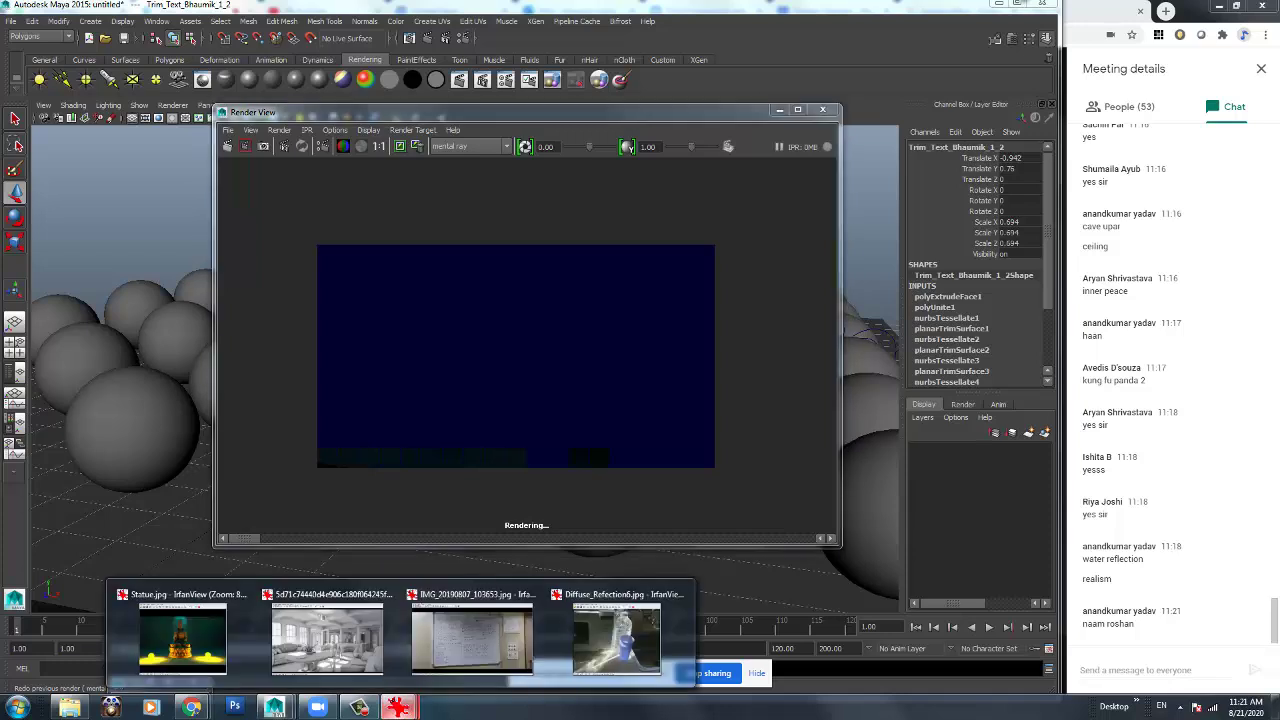
Show the whiteboard lighting-notes photo (image 27 of 55) and send a short self-introduction reply in the meeting chat.
left_click(398, 706)
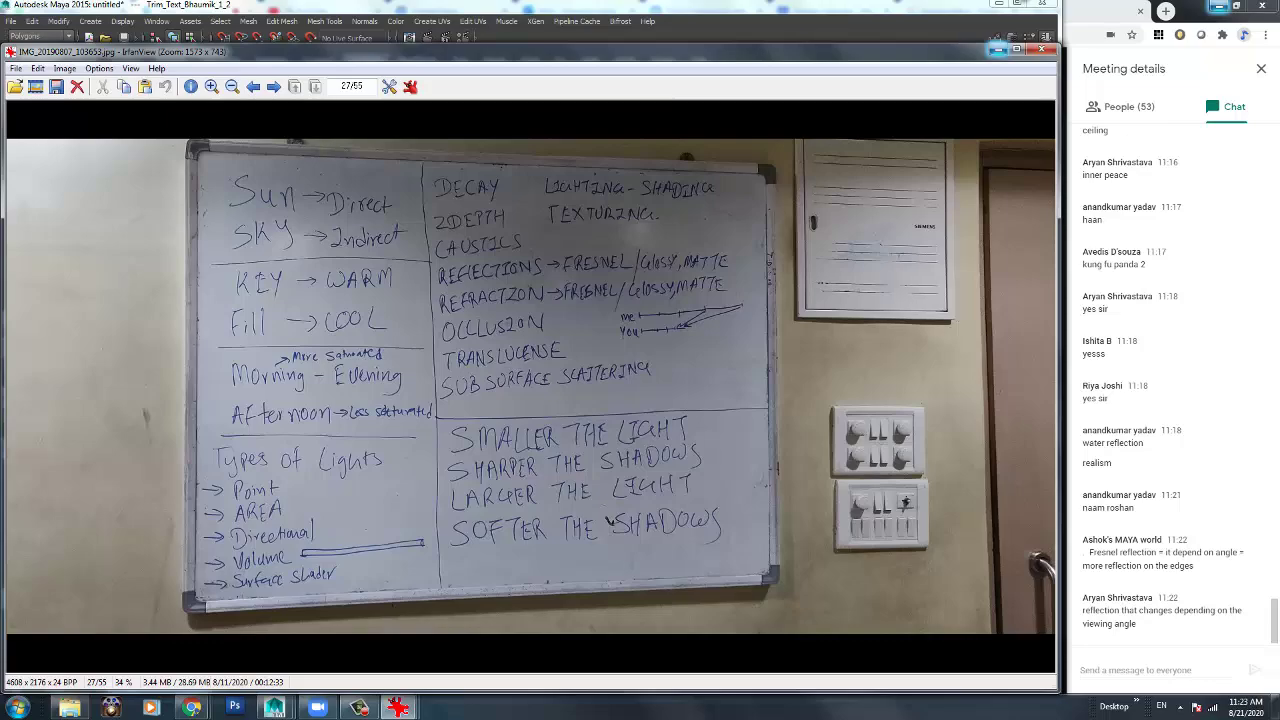
mouse_move(900, 51)
left_mouse_down()
mouse_move(905, 327)
mouse_move(931, 60)
mouse_move(900, 52)
left_mouse_up()
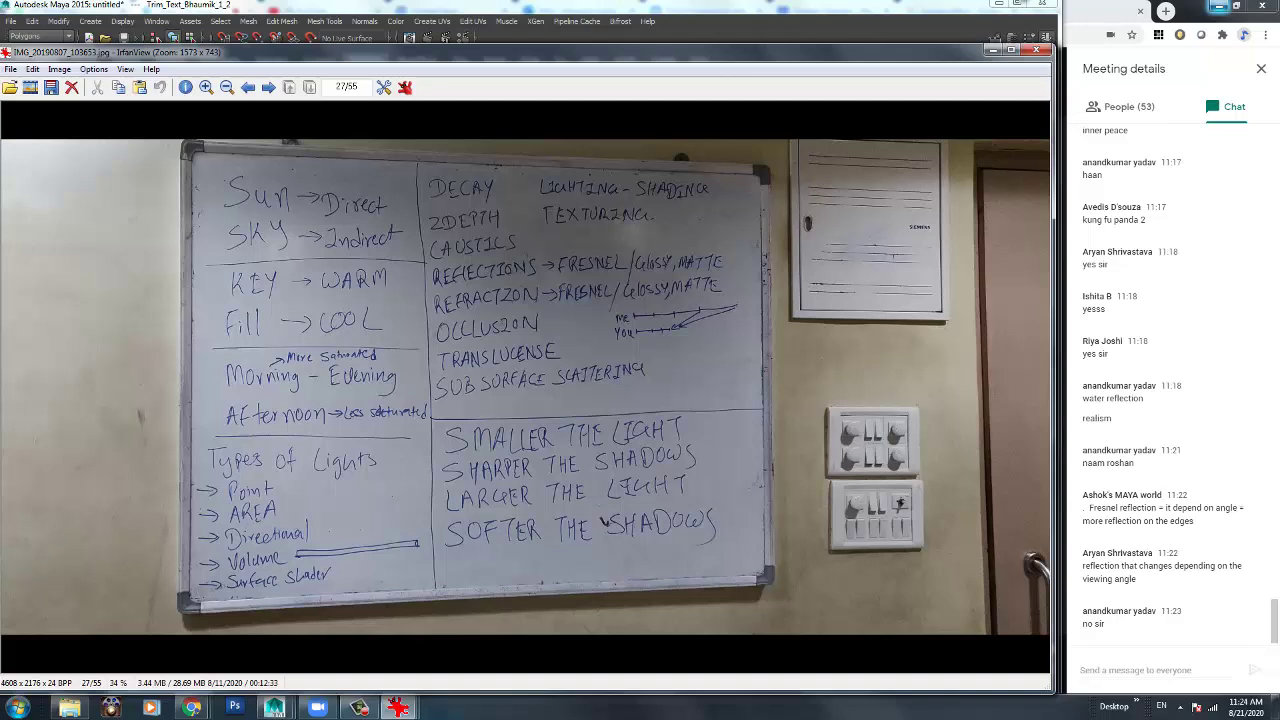
left_click(1140, 670)
type("SAmir Hoon")
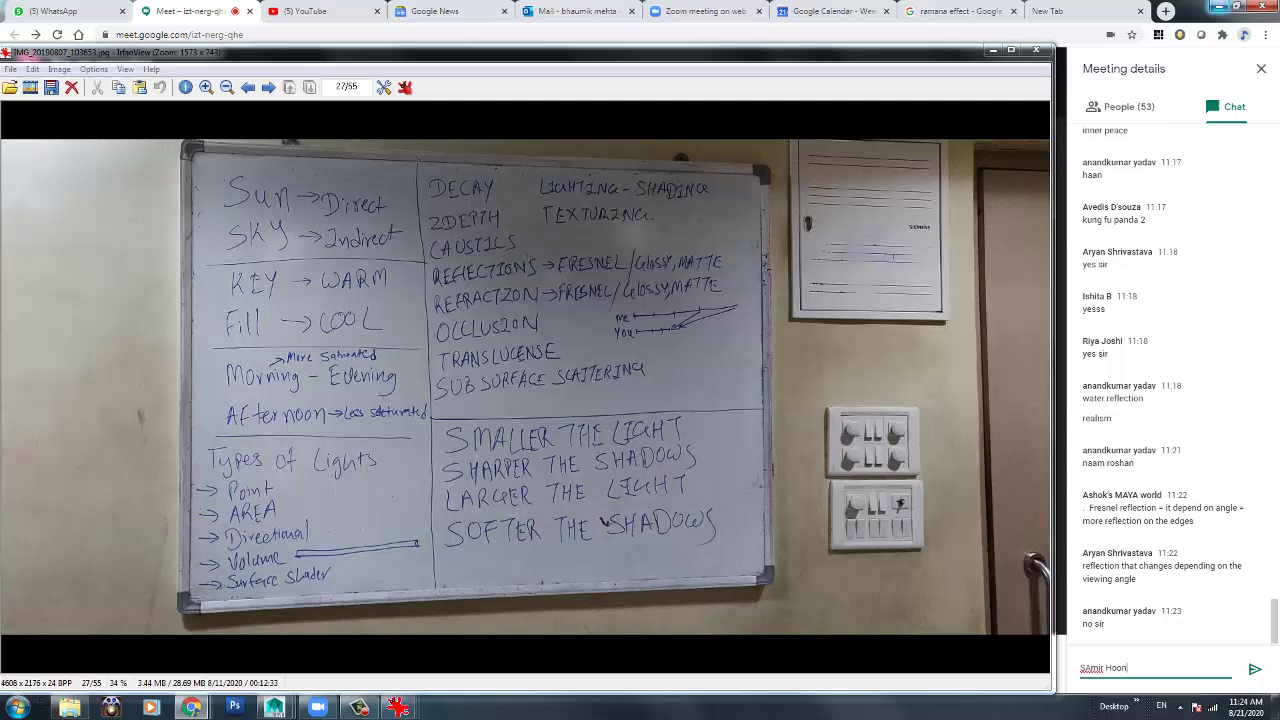
key("Return")
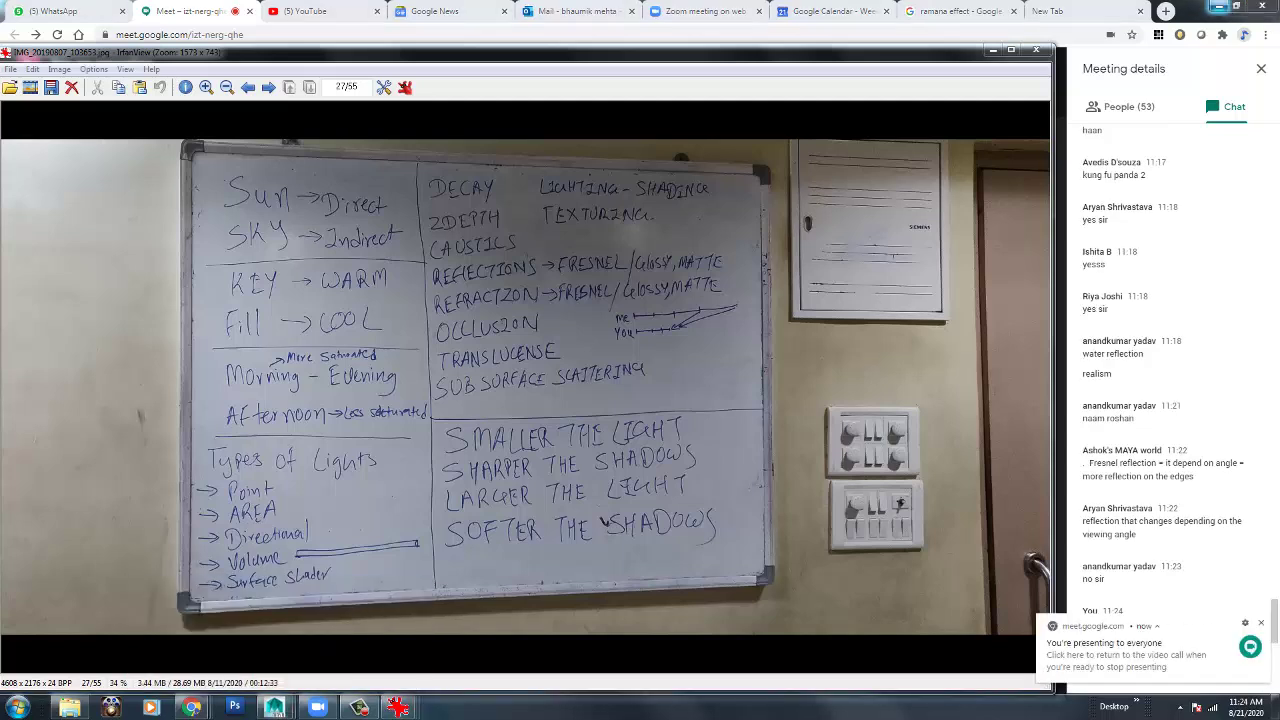
key("alt+Tab")
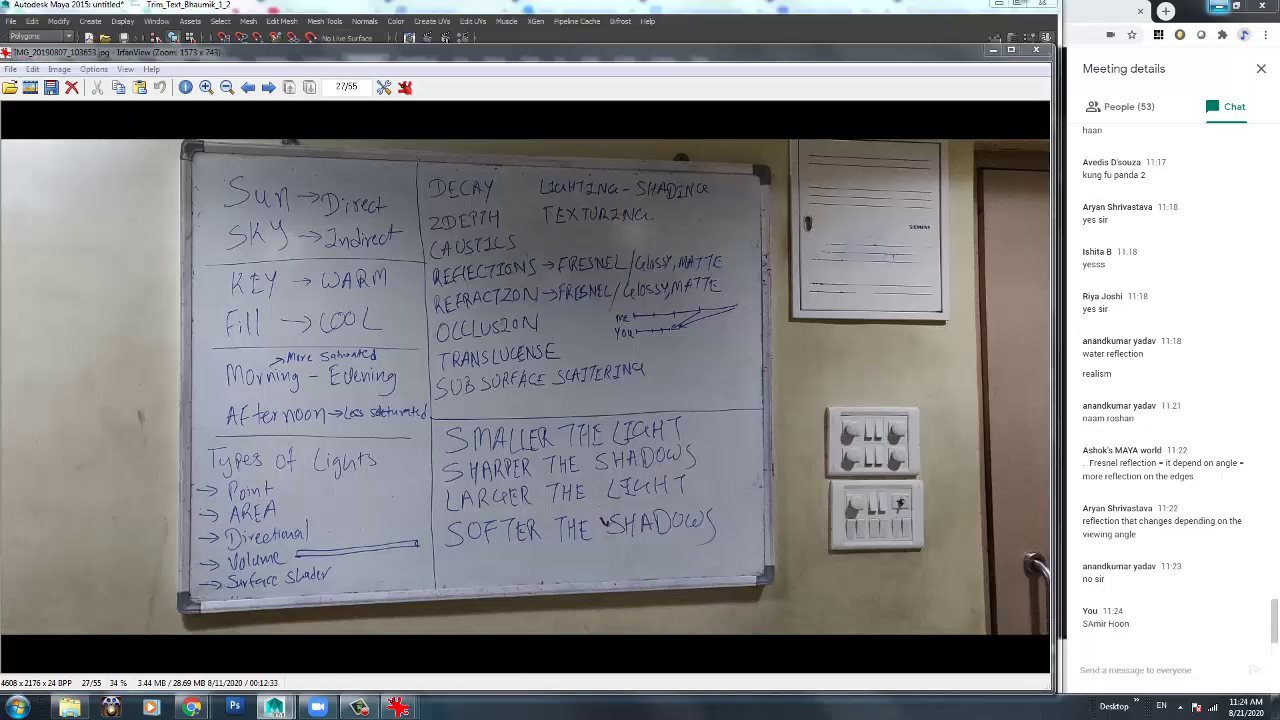
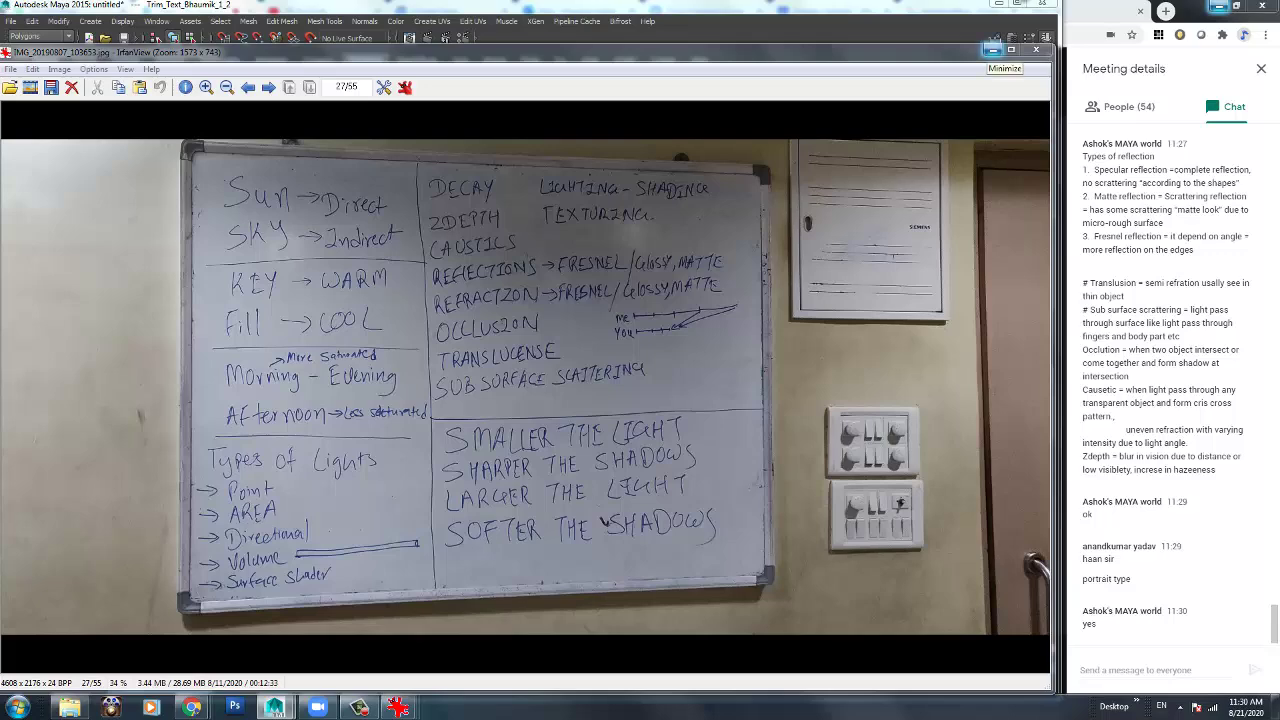
Minimize the IrfanView whiteboard photo so Maya's Bhaumik render window shows again.
left_click(991, 50)
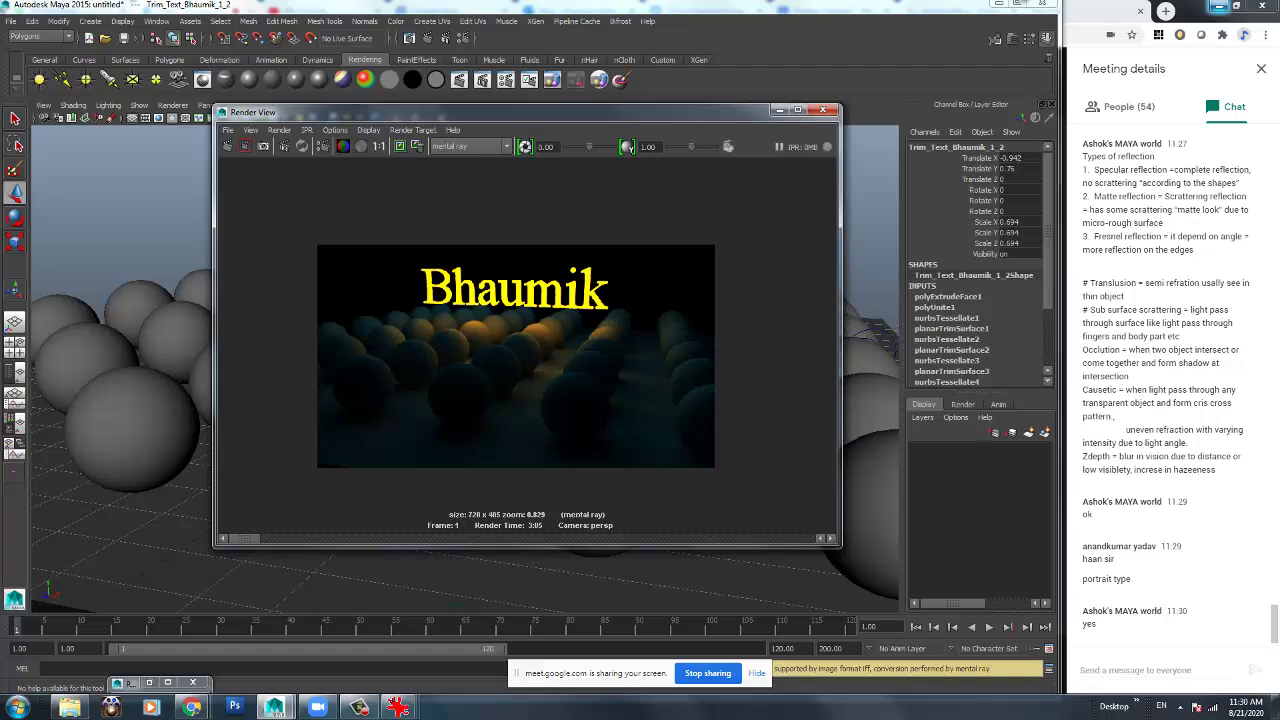
Zoom the Bhaumik render image in and out, then slide the render window to the right.
scroll(505, 298, "up", 2)
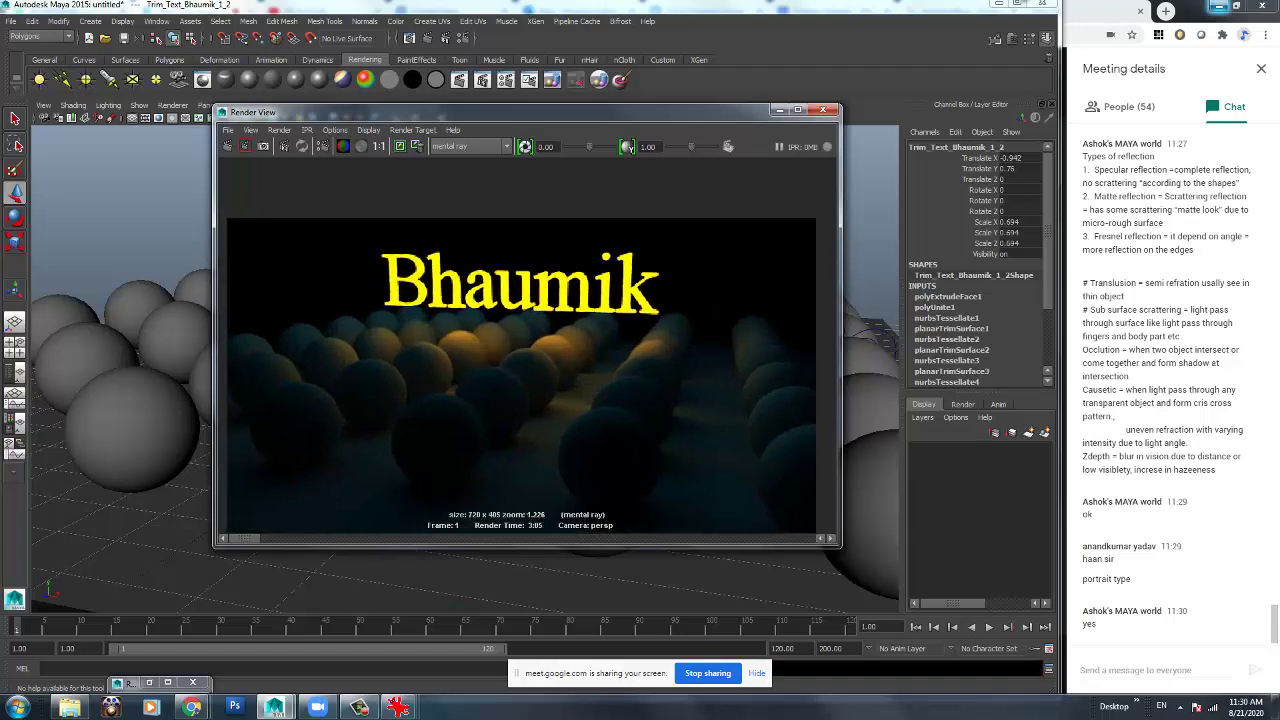
scroll(523, 374, "down", 2)
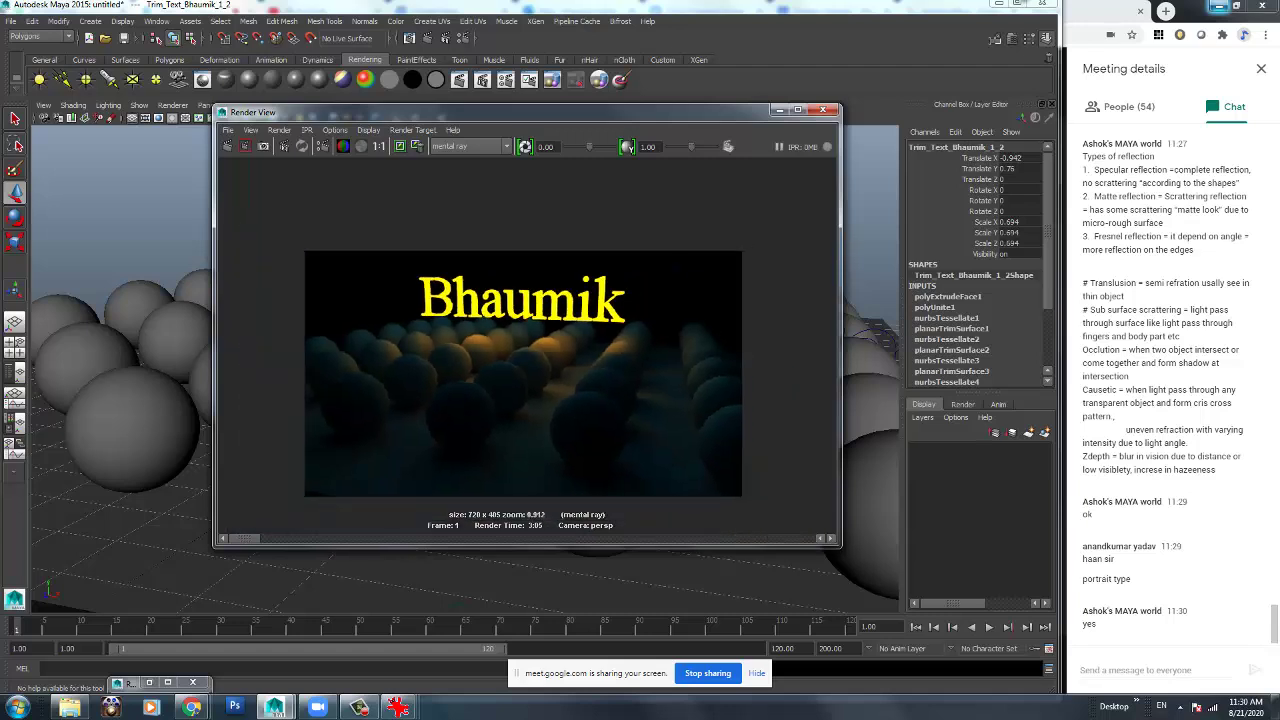
scroll(522, 378, "up", 1)
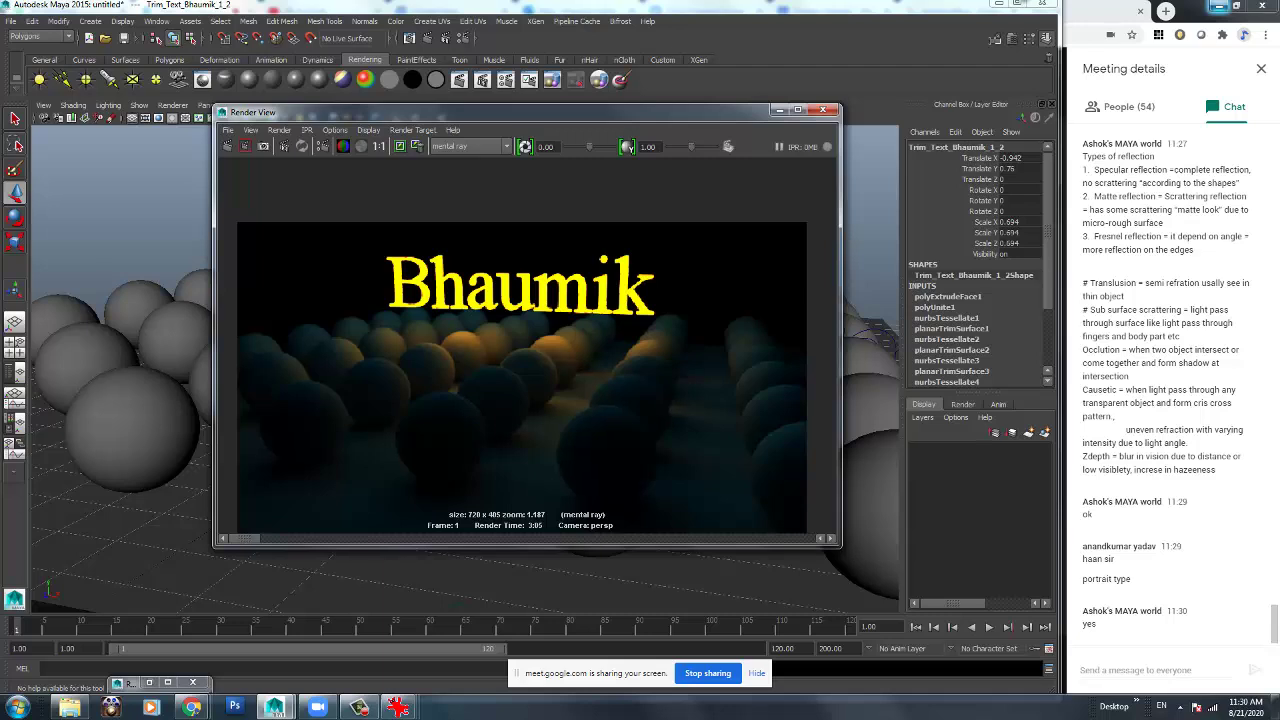
scroll(522, 378, "down", 1)
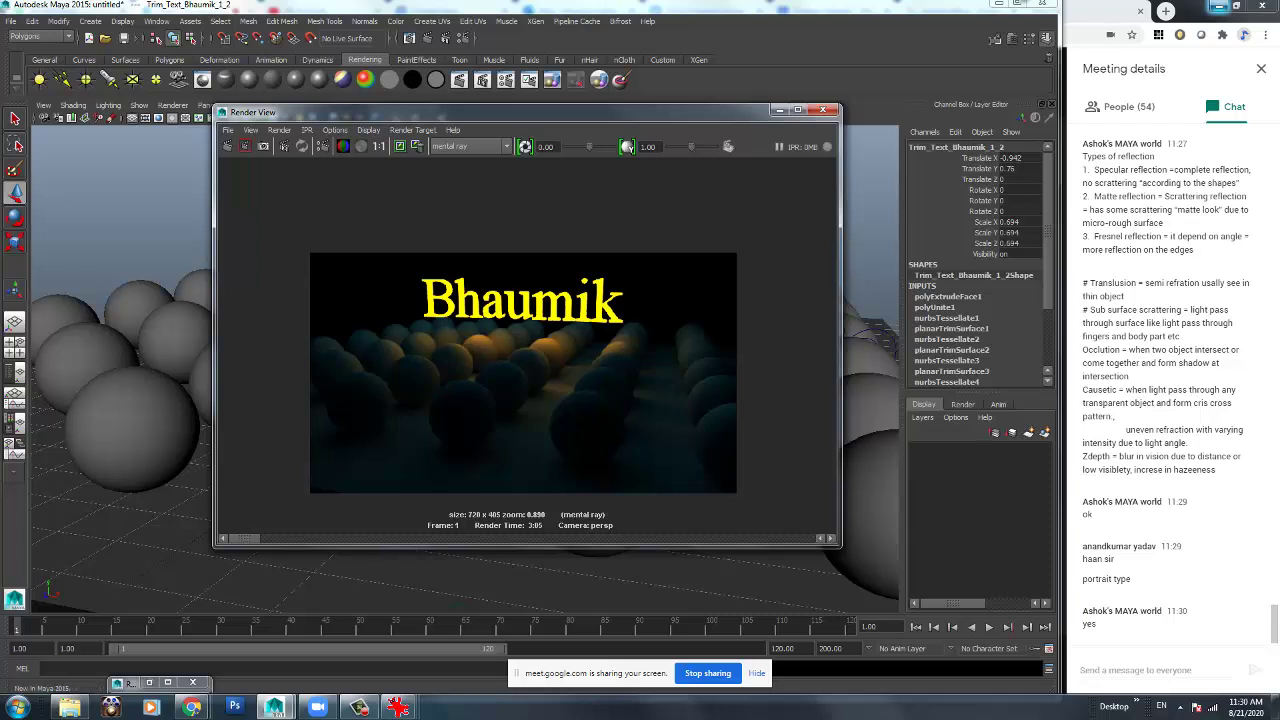
left_click_drag(500, 111, 724, 118)
Minimize the render window, orbit the view, and lower the Bhaumik text toward the spheres.
left_click(140, 175)
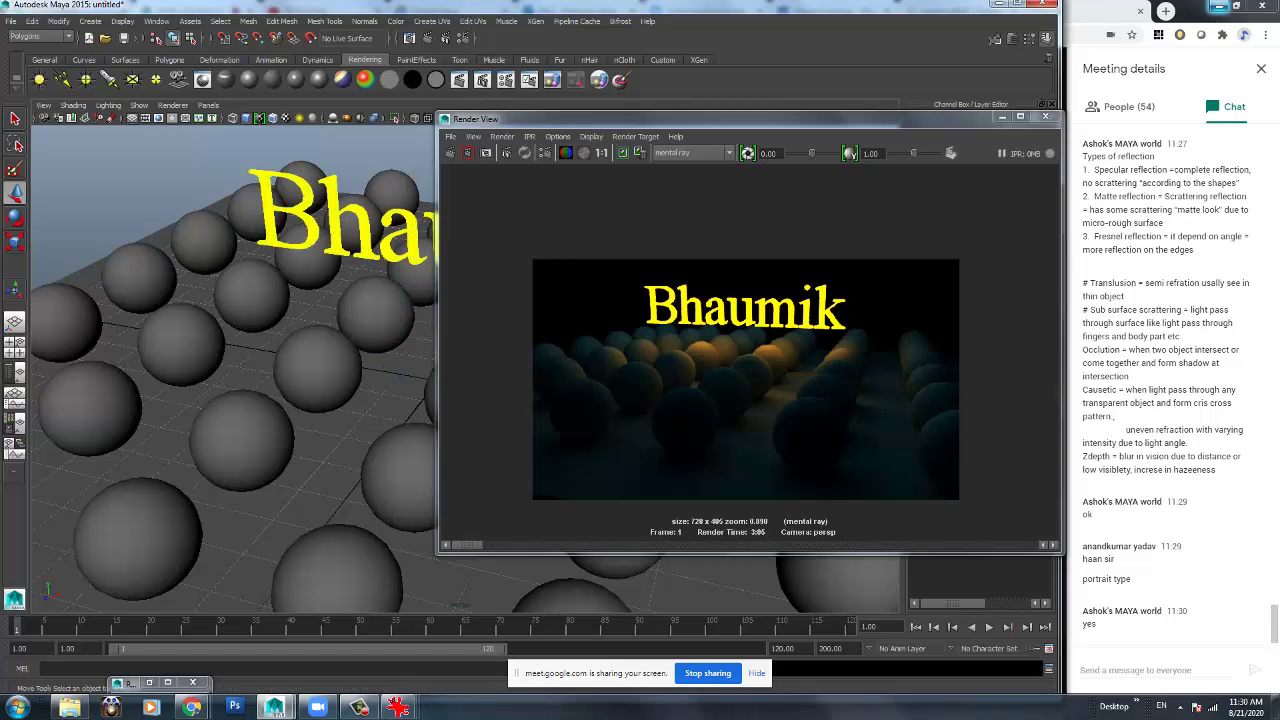
left_click_drag(250, 400, 256, 335, "alt")
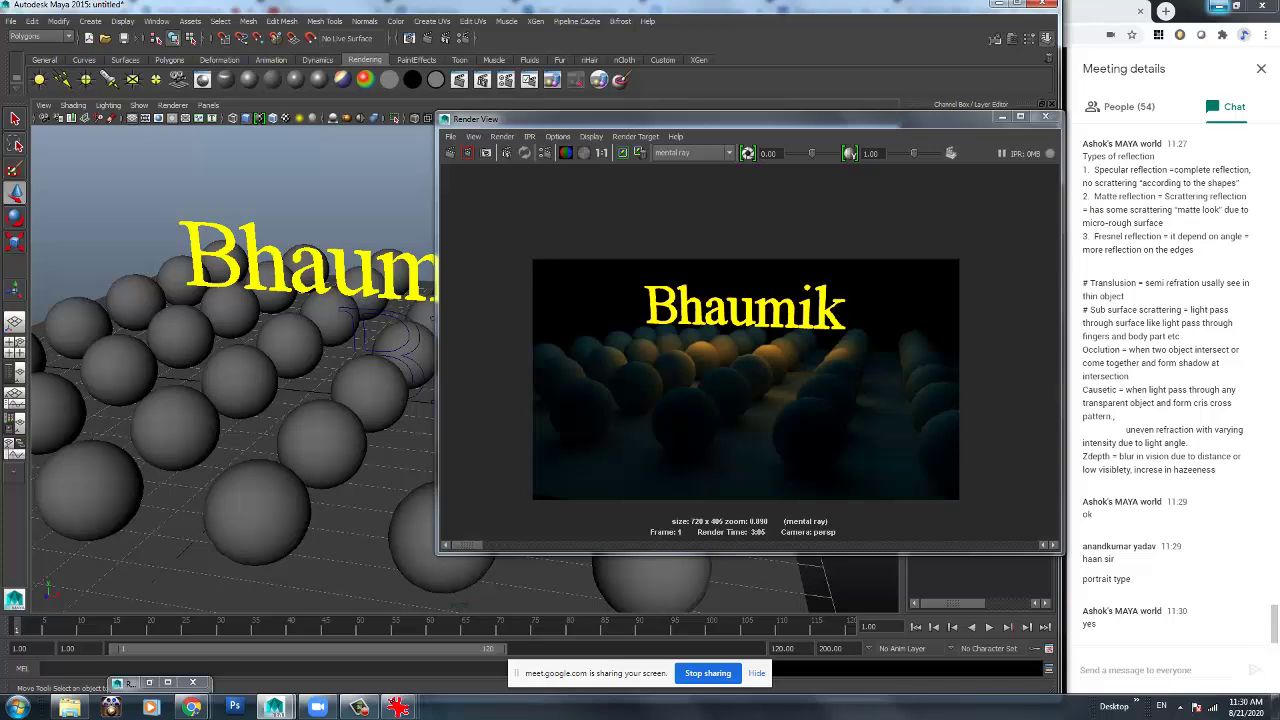
left_click_drag(256, 335, 285, 300, "alt")
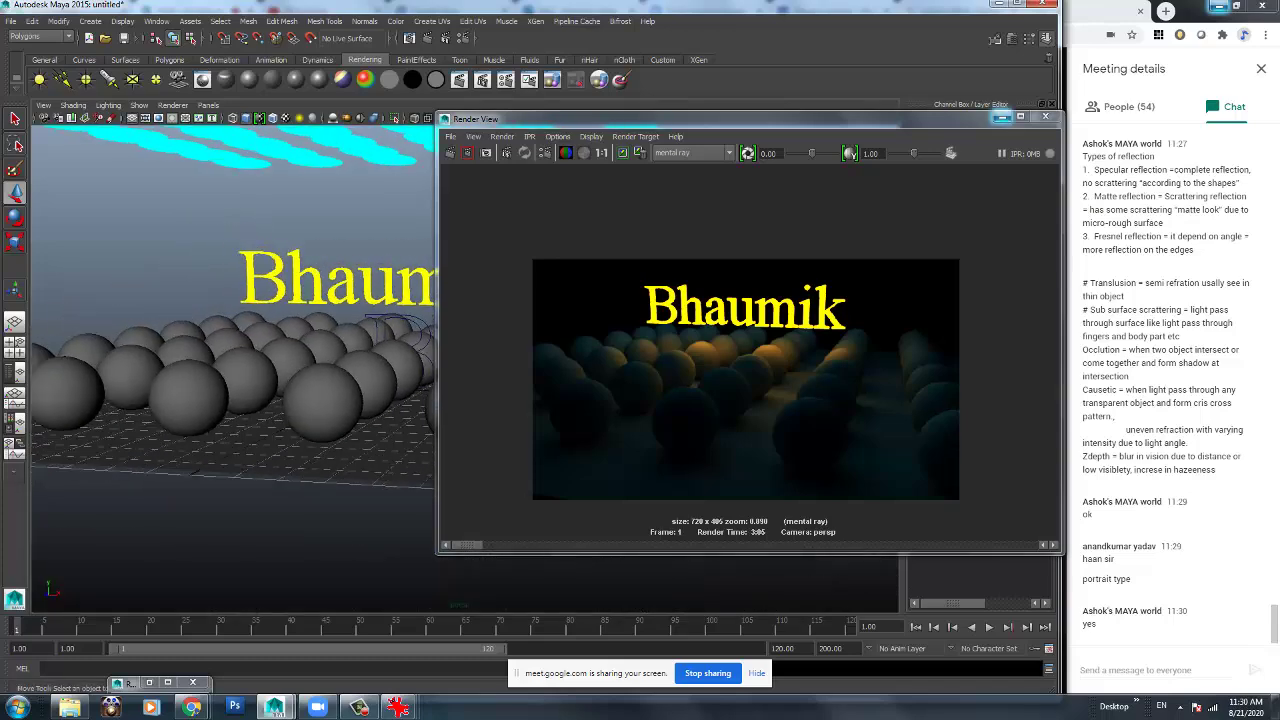
left_click(1002, 117)
scroll(465, 365, "down", 2)
left_click(420, 300)
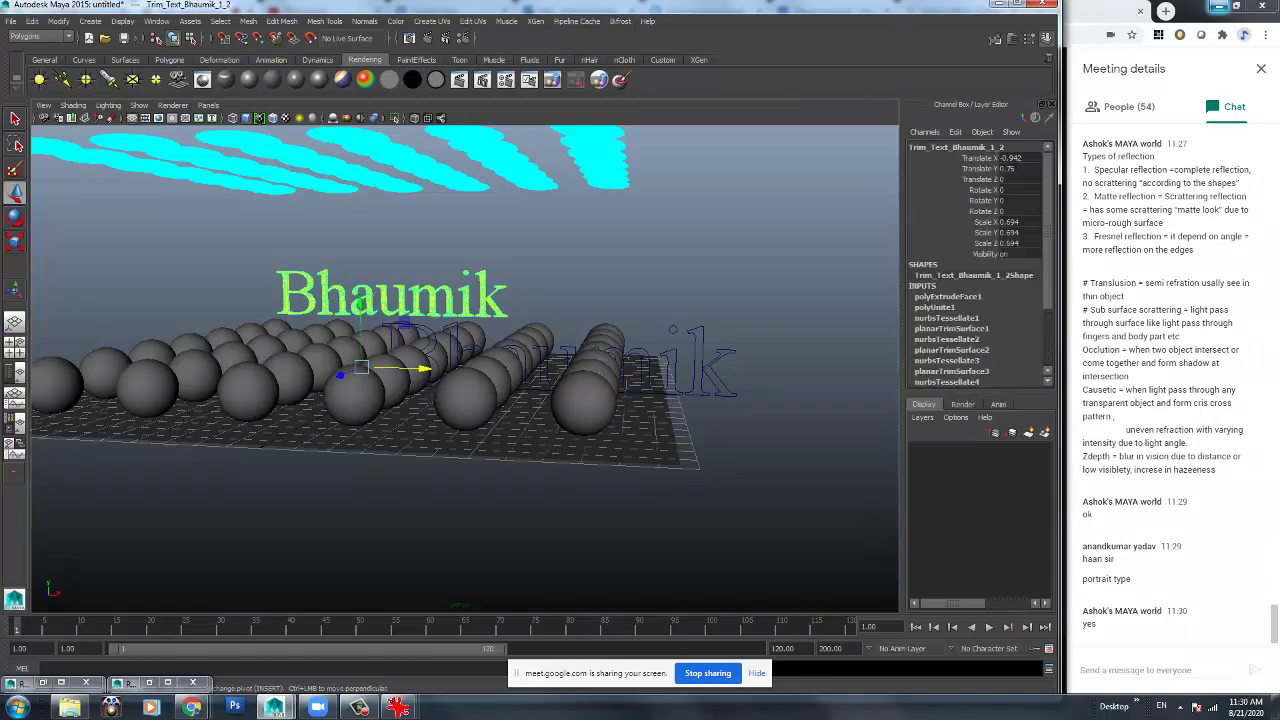
left_click_drag(360, 335, 362, 362)
scroll(362, 362, "down", 2)
scroll(362, 362, "up", 5)
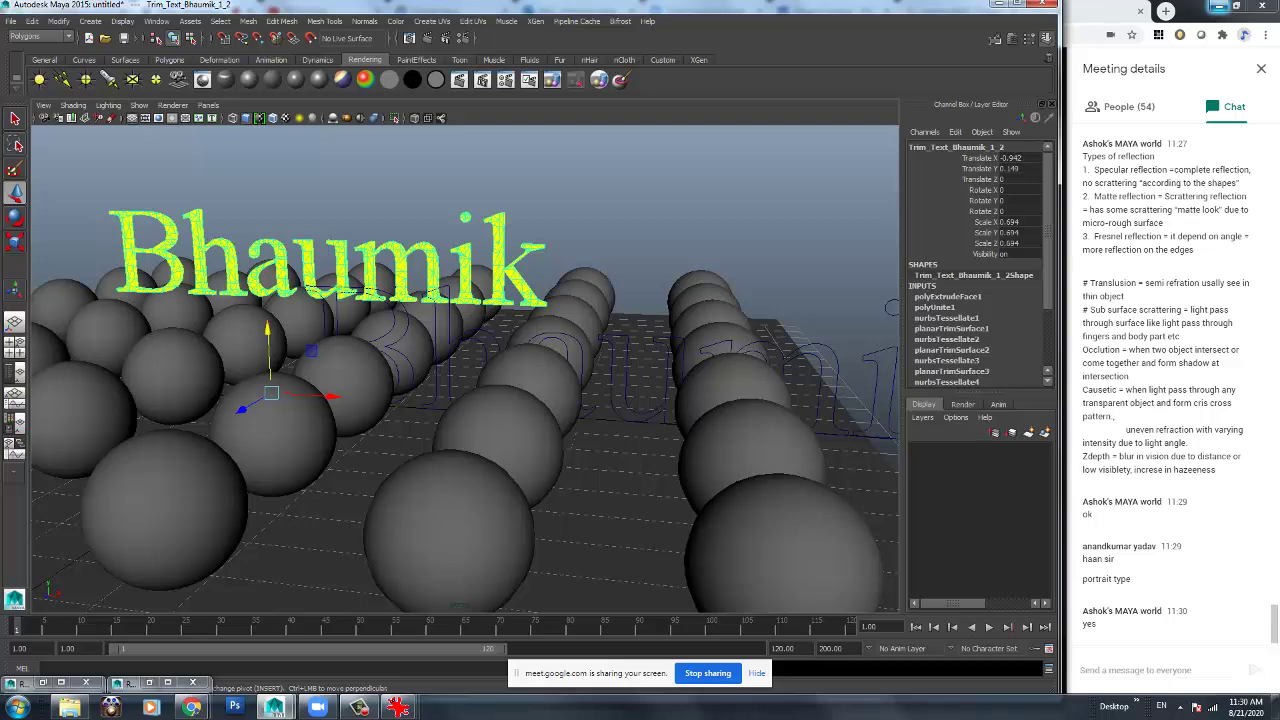
scroll(465, 400, "down", 2)
Select the Bhaumik outline curve, then choose New Scene from the File menu.
left_click(782, 323)
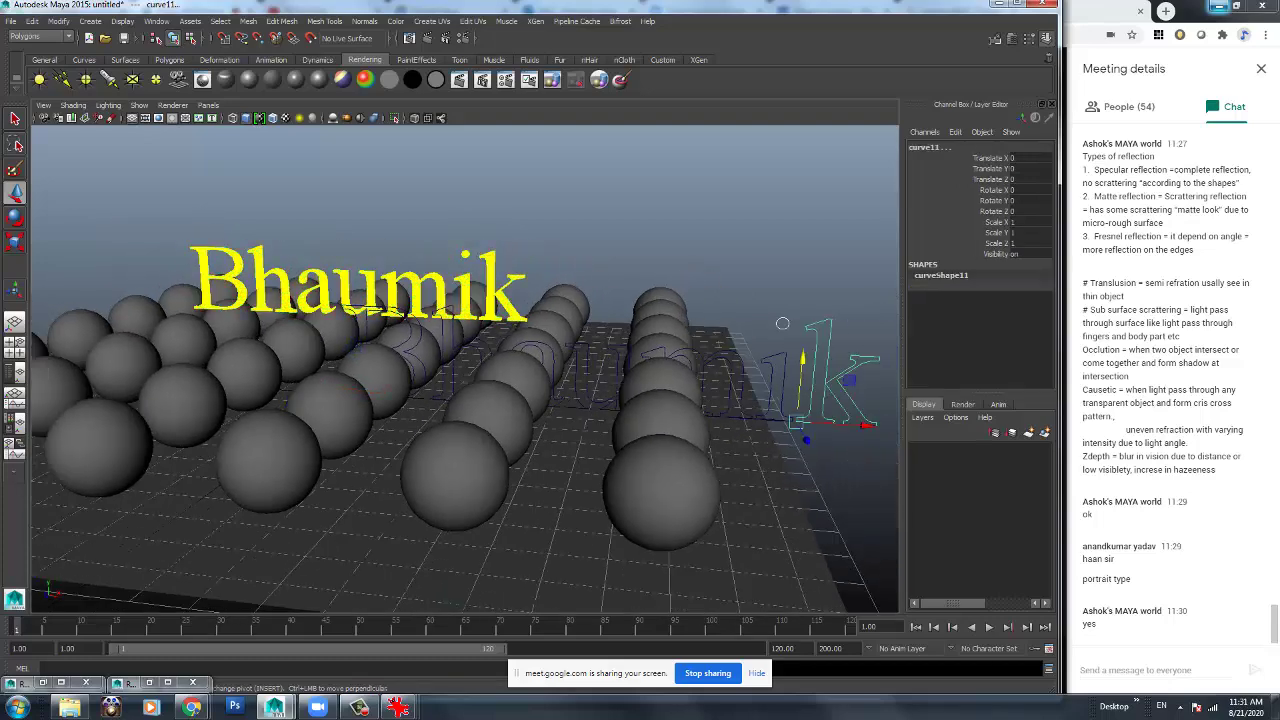
scroll(782, 323, "down", 3)
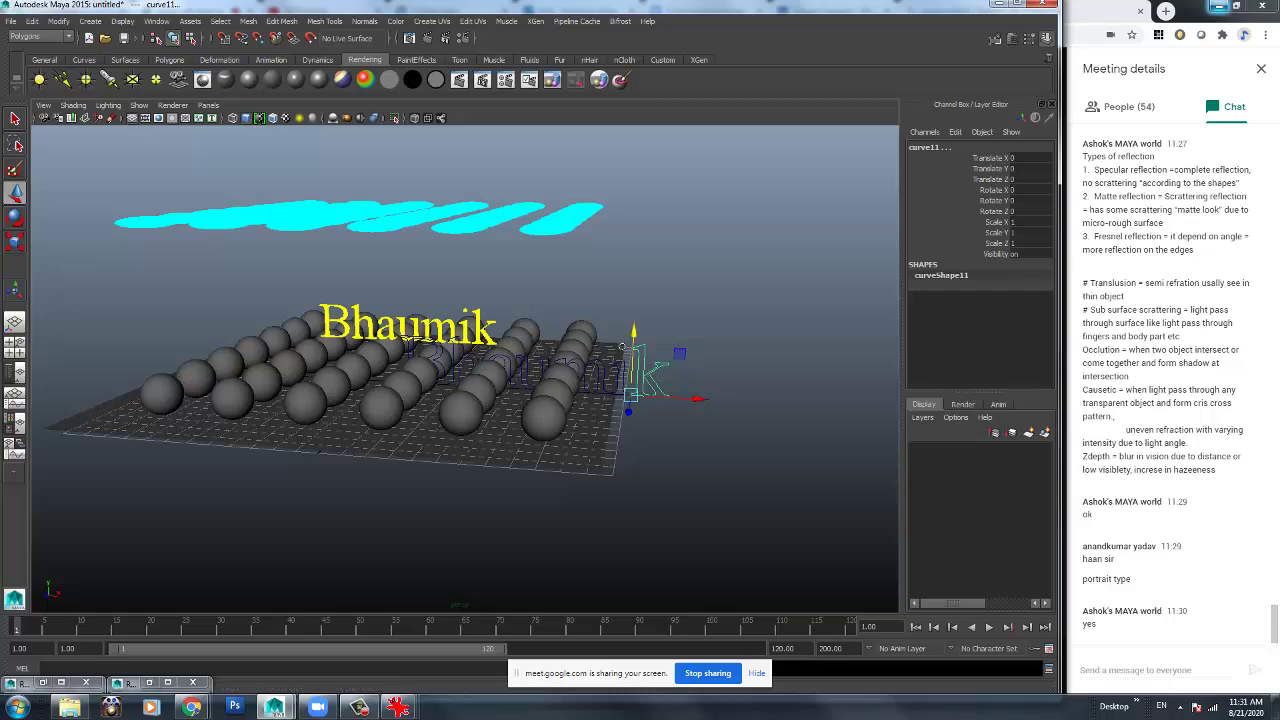
left_click(621, 347)
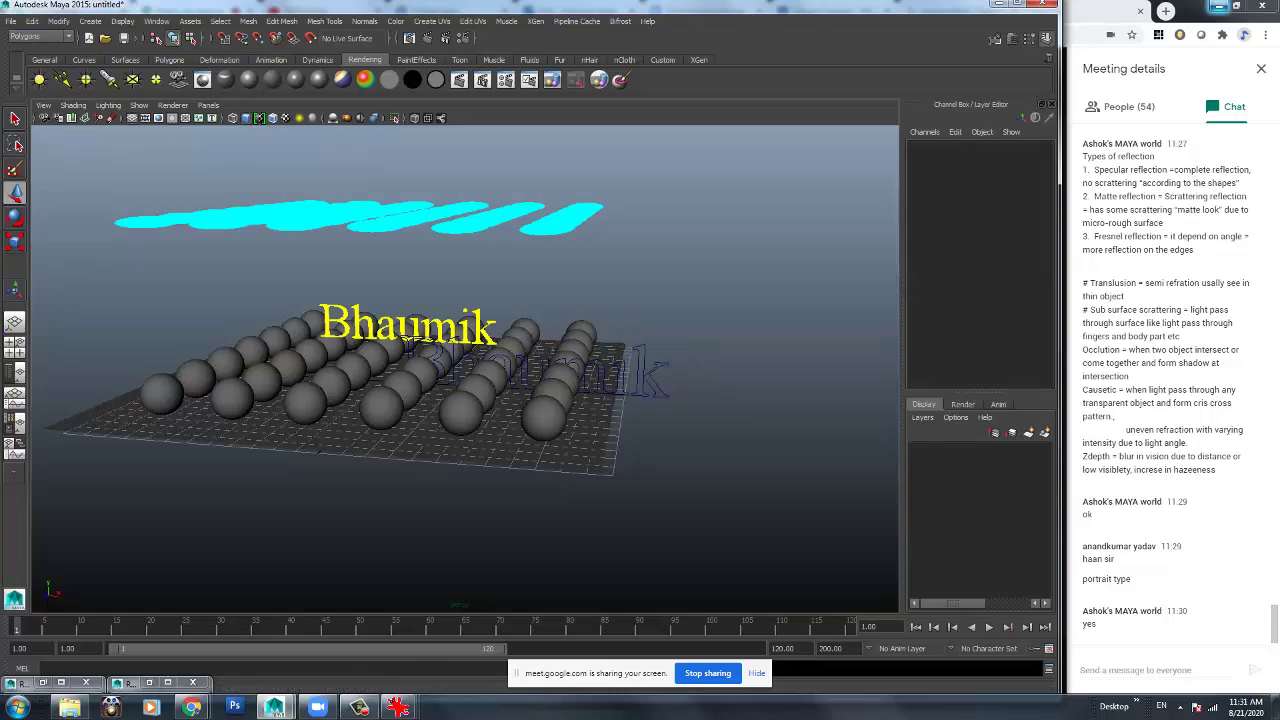
key("q")
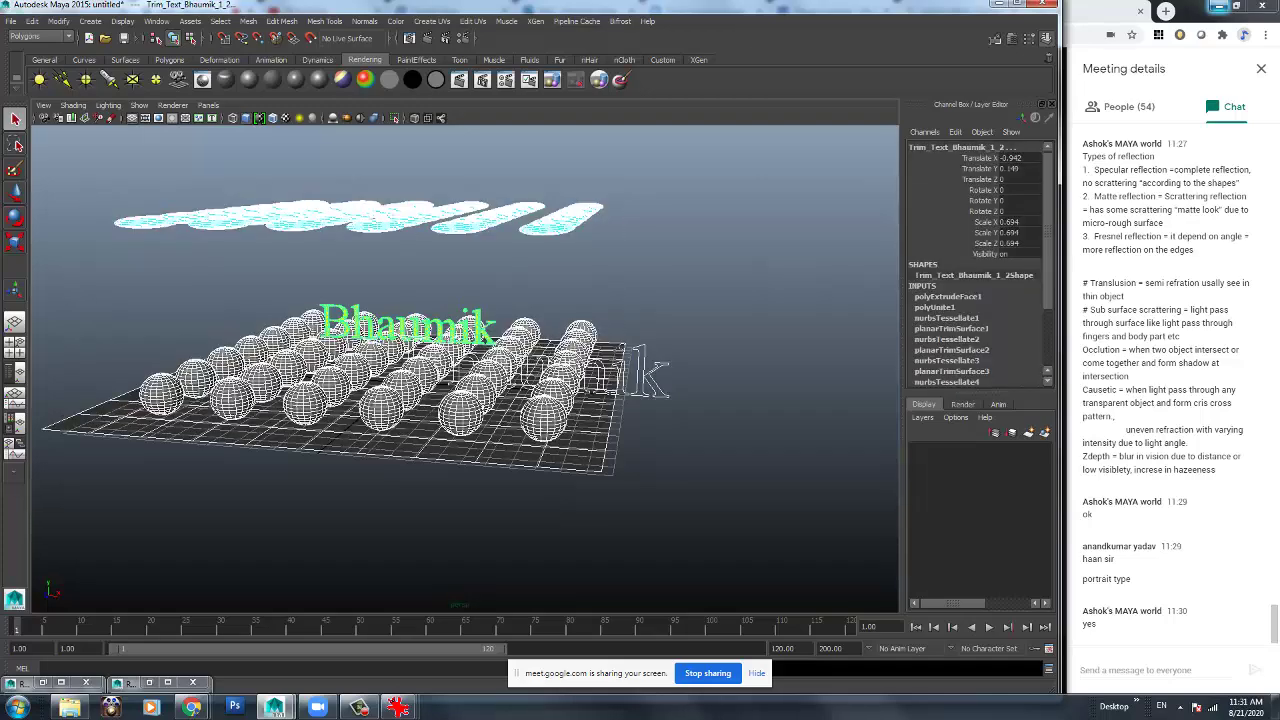
left_click_drag(450, 360, 600, 360, "alt")
left_click(765, 350)
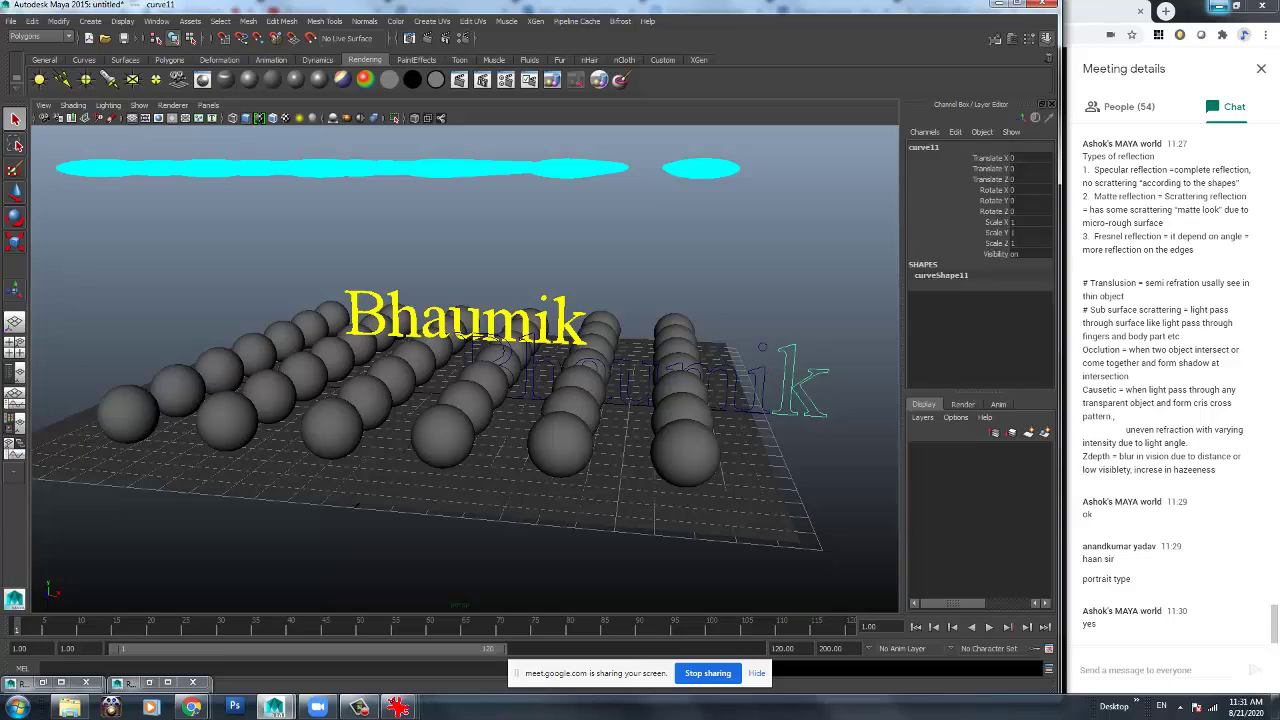
left_click(10, 21)
left_click(40, 41)
Discard the unsaved Bhaumik scene and close all IrfanView windows from the taskbar.
left_click(638, 356)
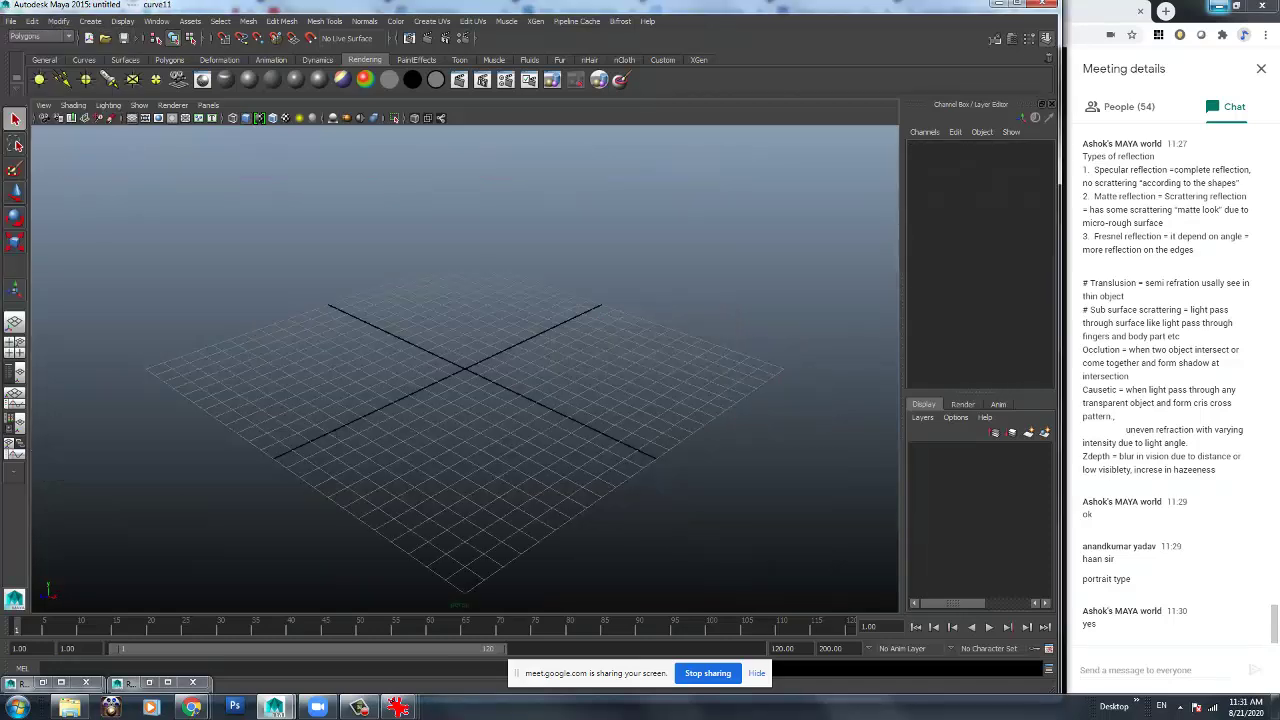
mouse_move(460, 380)
left_mouse_down("alt")
mouse_move(460, 425)
mouse_move(460, 380)
left_mouse_up("alt")
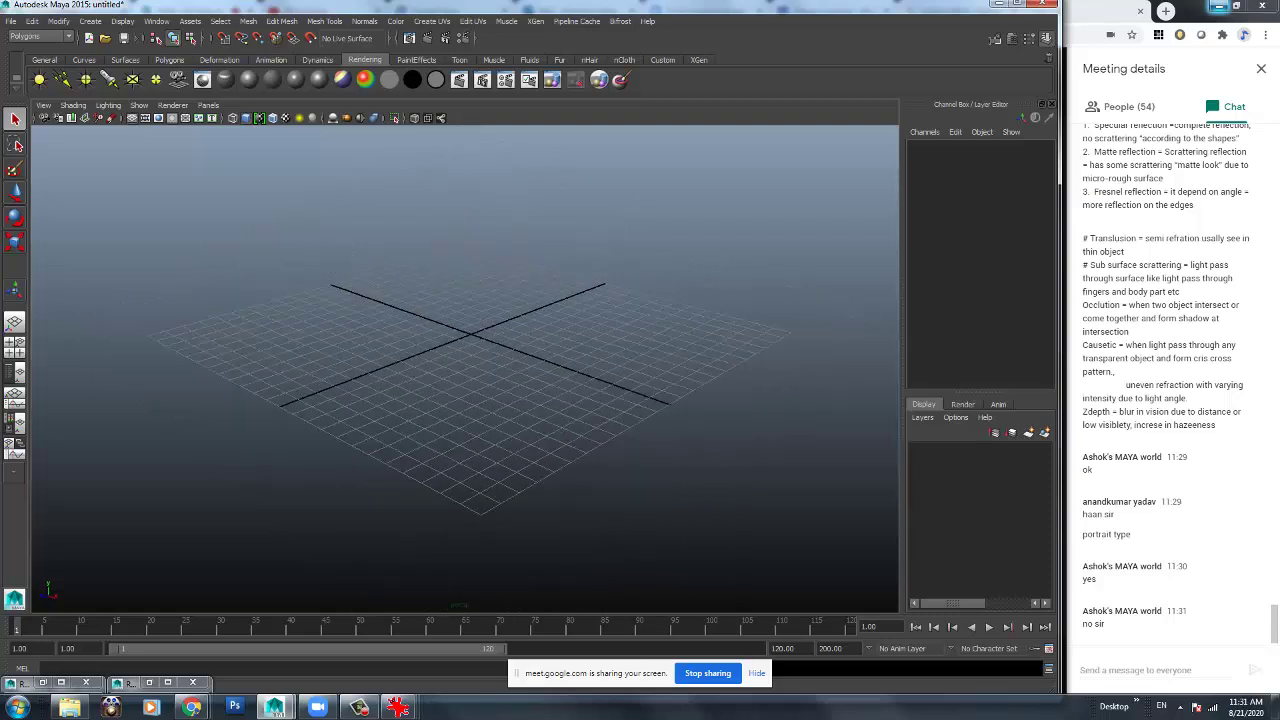
scroll(470, 340, "down", 1)
mouse_move(397, 707)
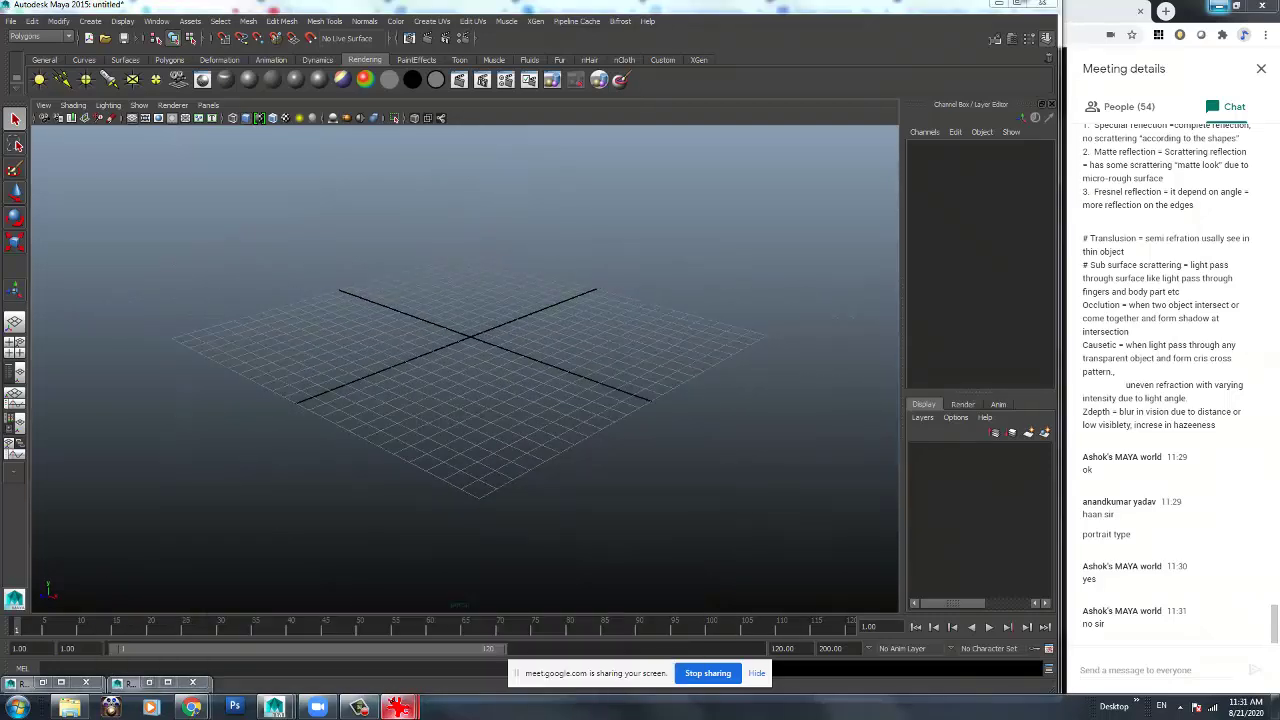
right_click(397, 707)
left_click(400, 670)
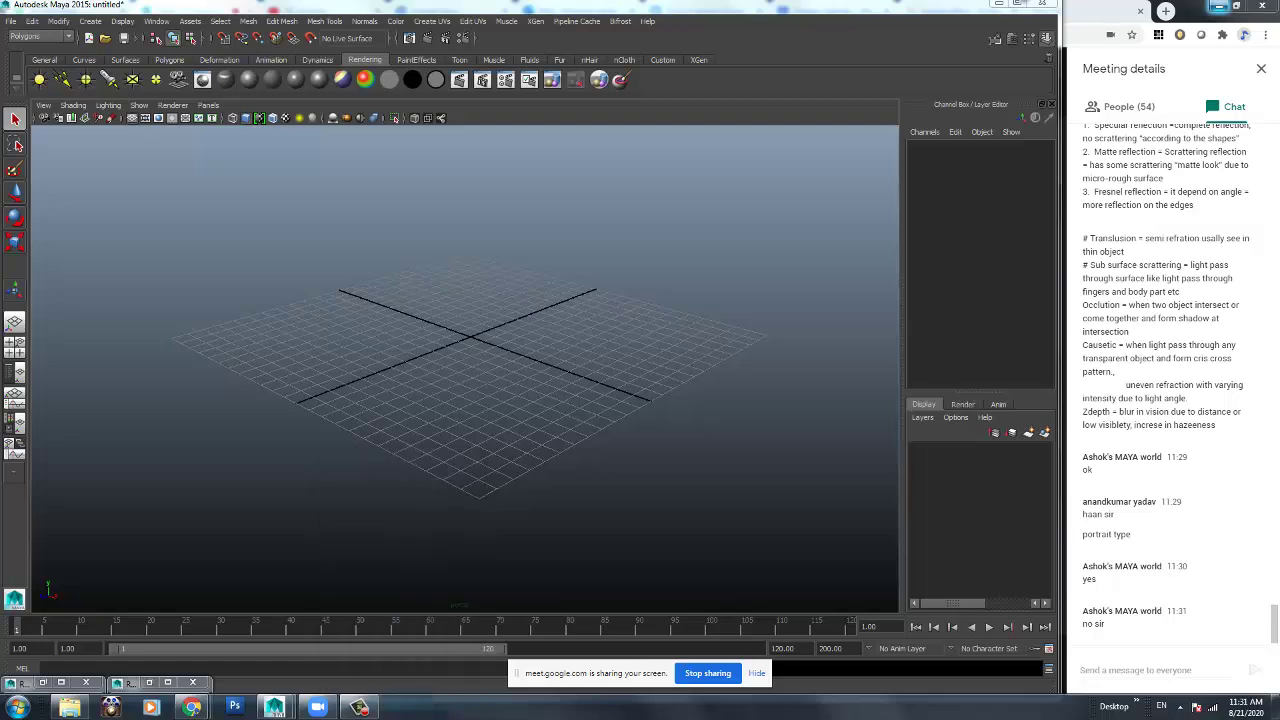
Orbit around the empty grid and create a polygon plane at the origin.
scroll(470, 340, "up", 2)
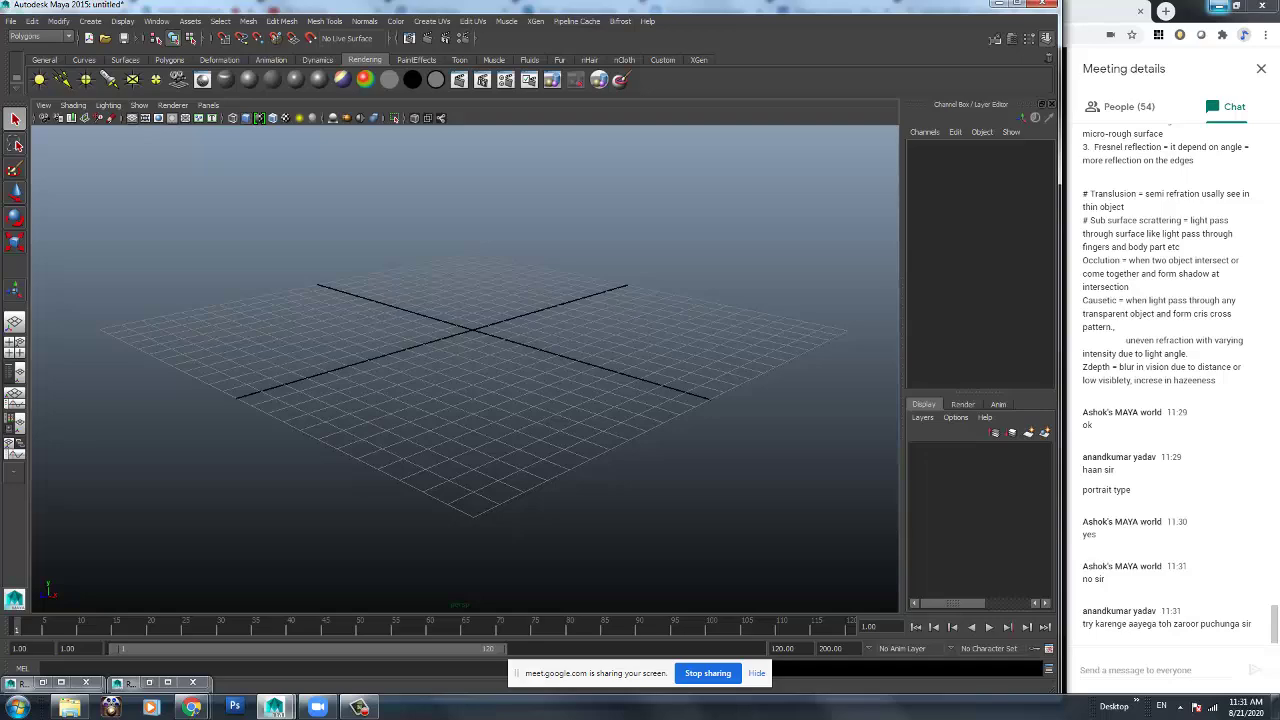
mouse_move(470, 350)
left_mouse_down("alt")
mouse_move(470, 380)
mouse_move(470, 365)
left_mouse_up("alt")
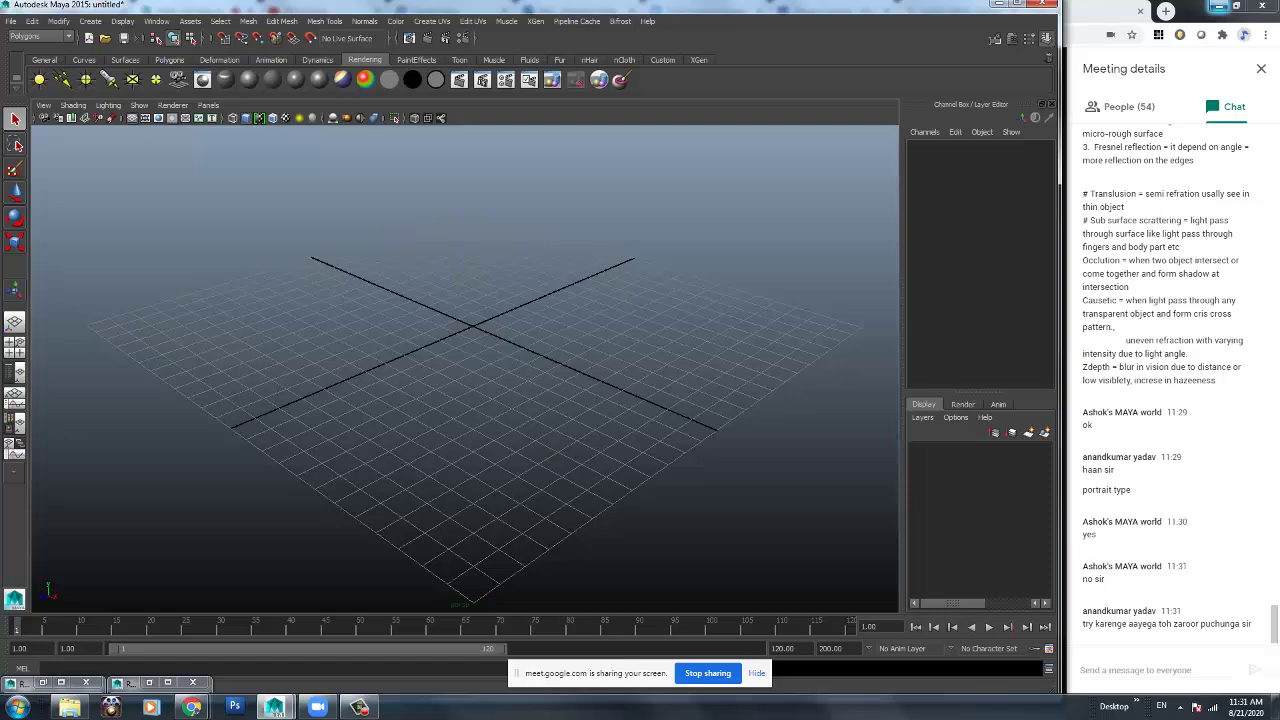
mouse_move(470, 365)
left_mouse_down("alt")
mouse_move(415, 363)
mouse_move(480, 362)
left_mouse_up("alt")
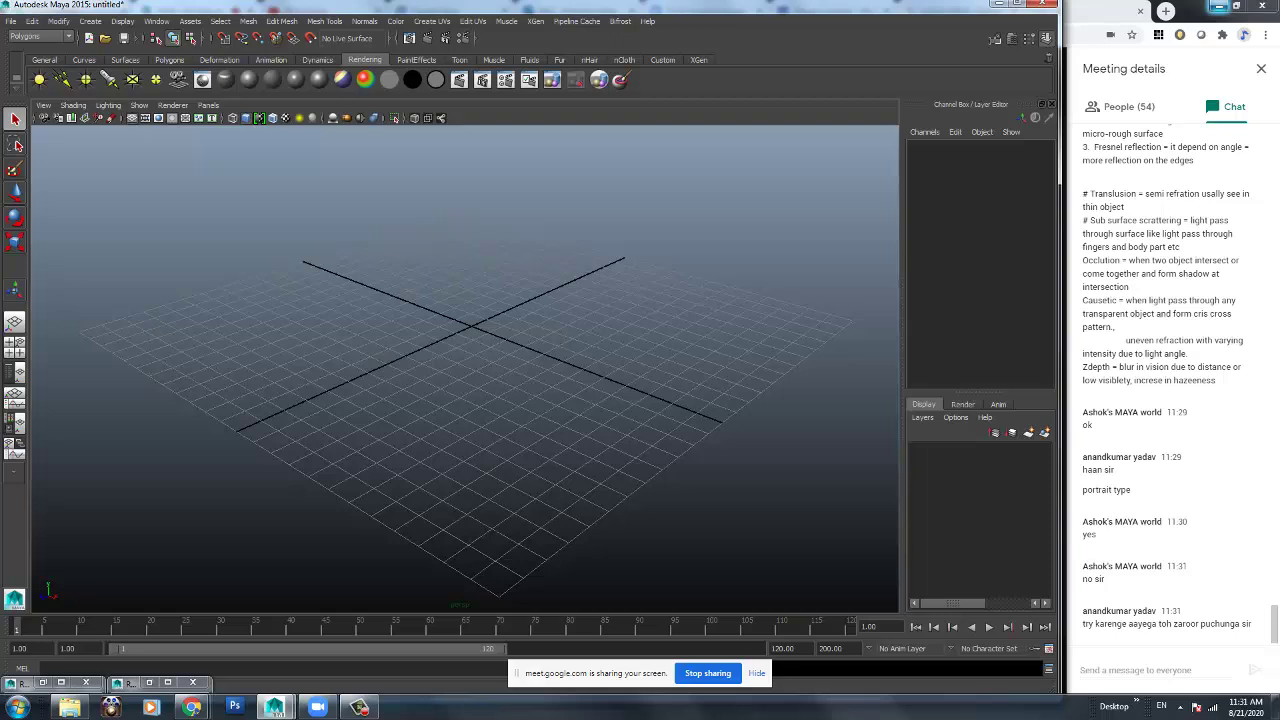
left_click_drag(480, 362, 462, 346, "alt")
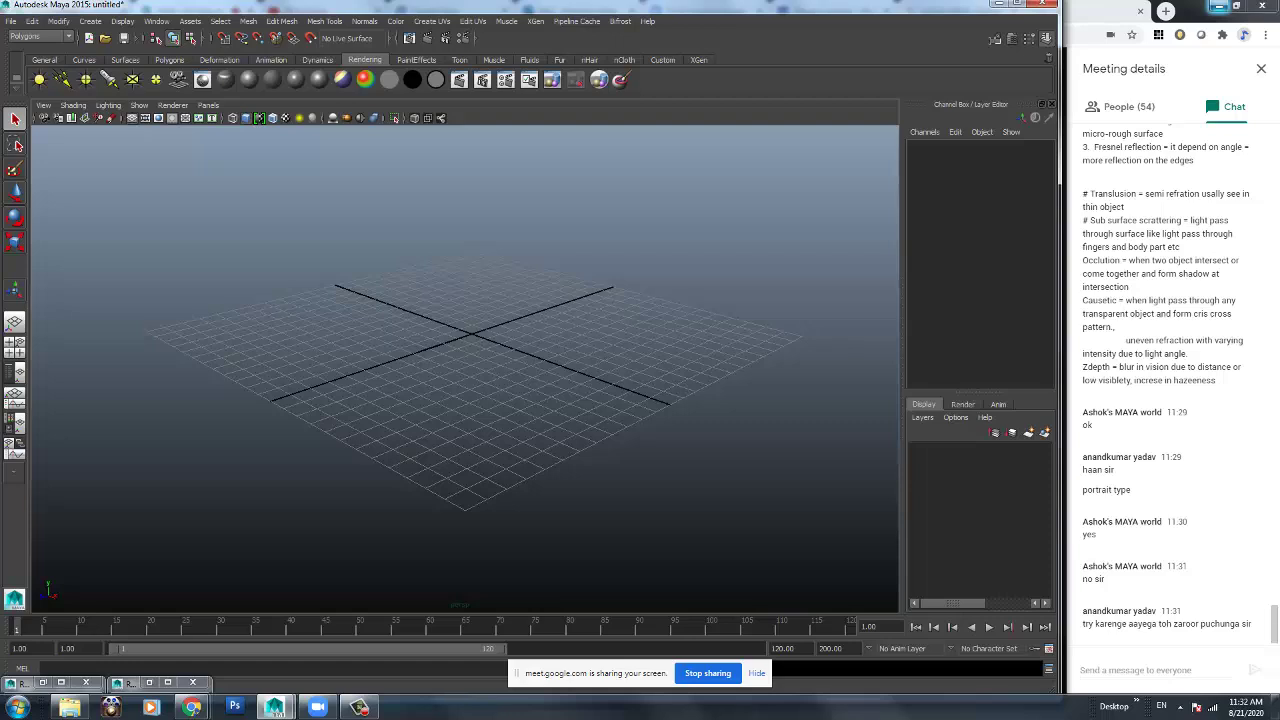
left_click_drag(480, 370, 430, 376, "alt")
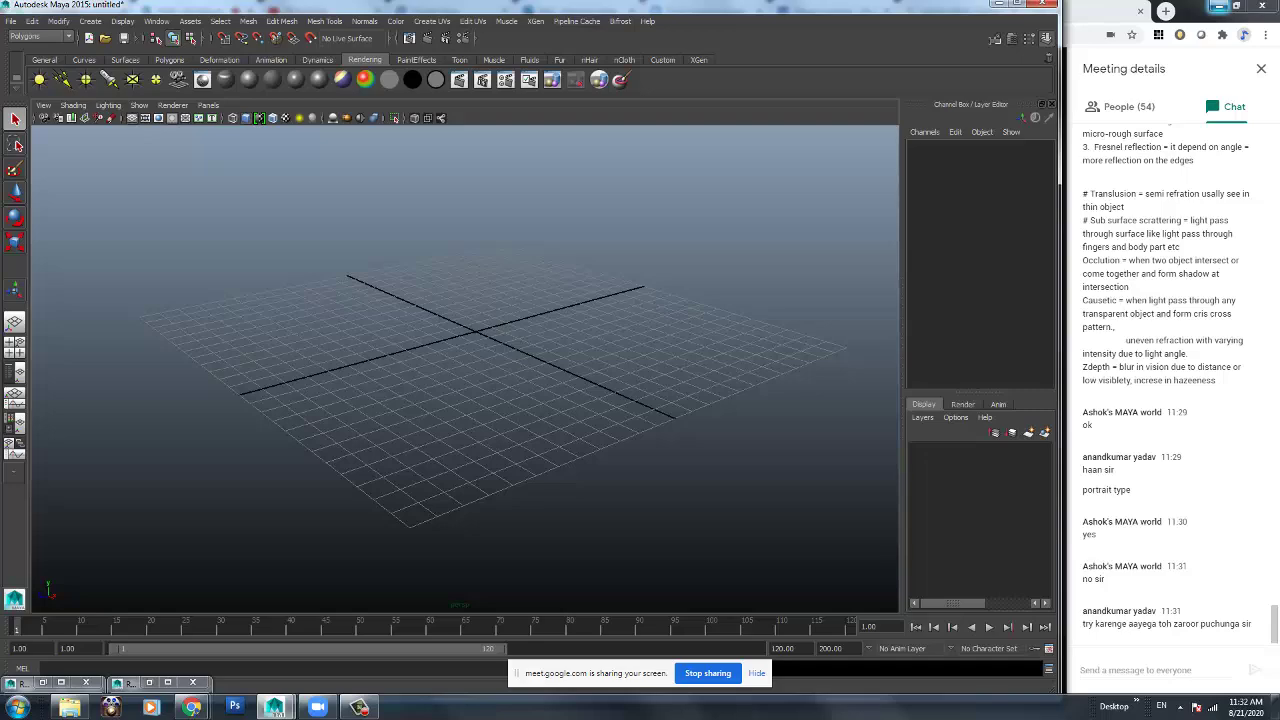
right_click_drag(500, 337, 455, 326, "shift")
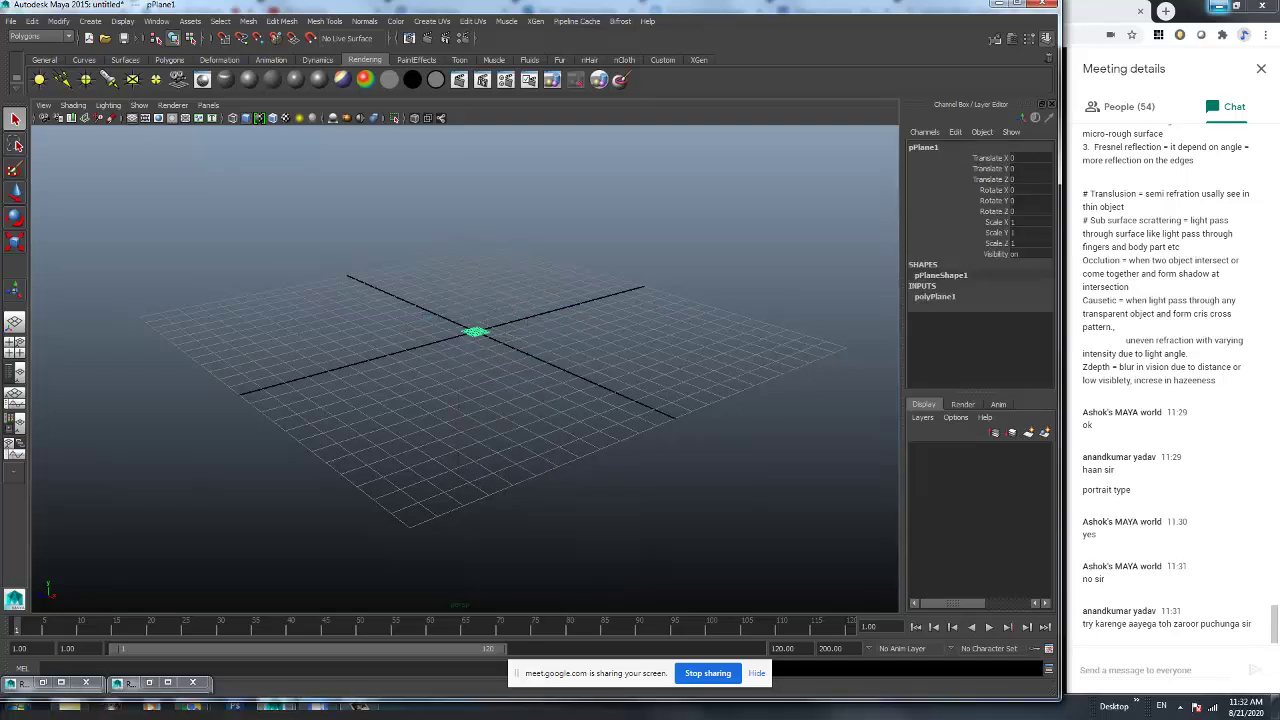
Scale the plane up to cover the grid.
key("r")
left_click_drag(475, 332, 672, 332)
left_click(640, 205)
left_click_drag(610, 235, 590, 229, "alt")
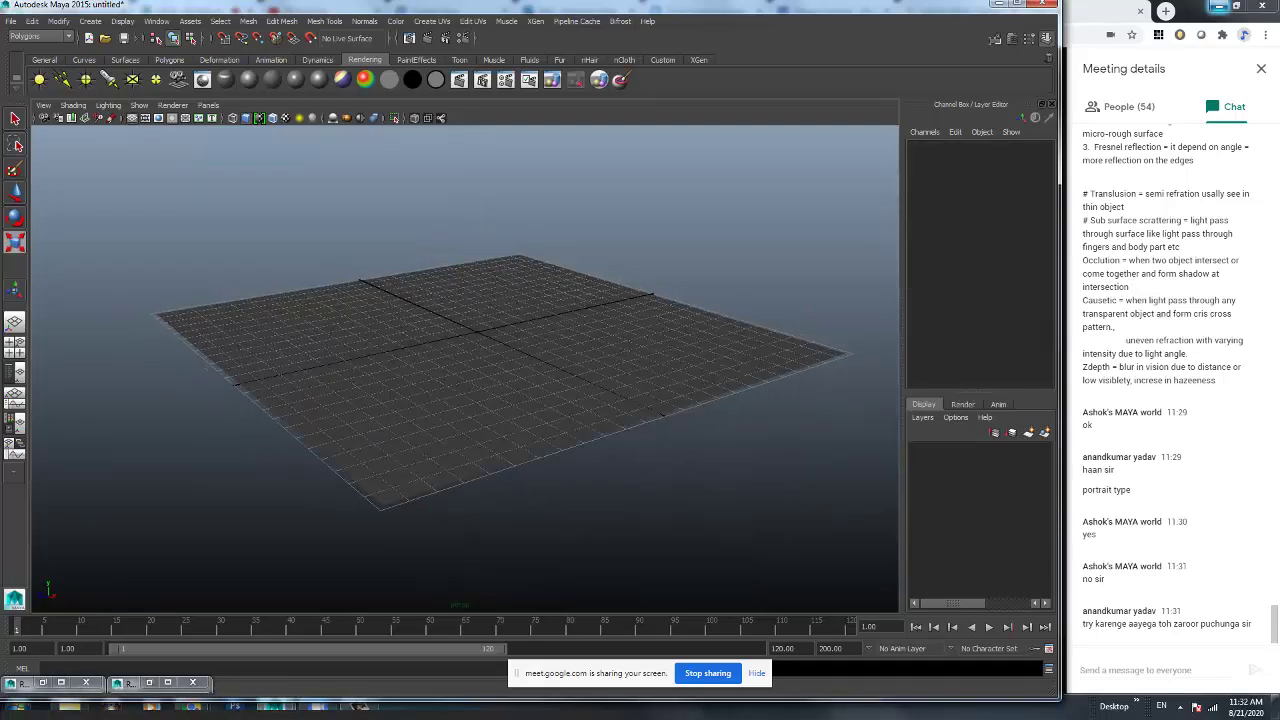
left_click_drag(560, 276, 573, 273, "alt")
Add a polygon sphere scaled uniformly to 1.63 and raised above the plane.
right_click_drag(573, 273, 640, 273, "shift")
left_click_drag(477, 330, 518, 330)
key("w")
mouse_move(477, 266)
left_mouse_down()
mouse_move(477, 205)
mouse_move(479, 275)
left_mouse_up()
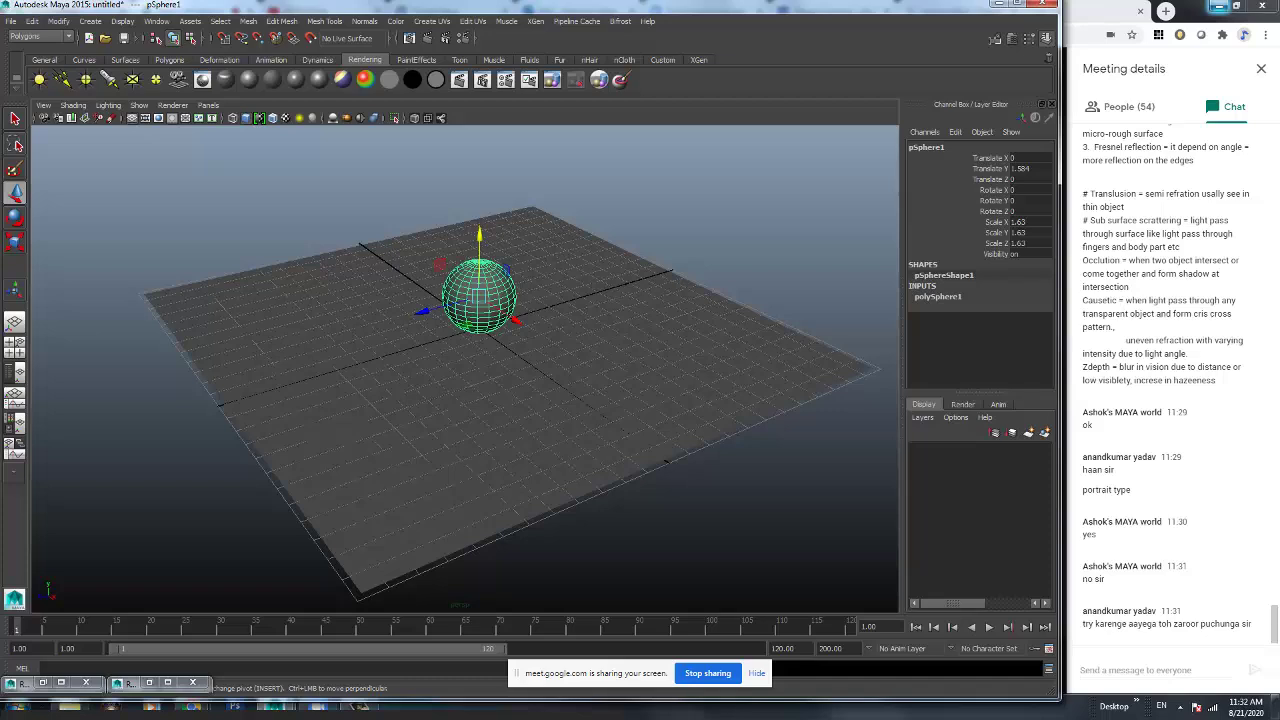
left_click(738, 261)
Add a polygon cube, size its base and height, and move it up and right.
right_click_drag(738, 261, 737, 293, "shift")
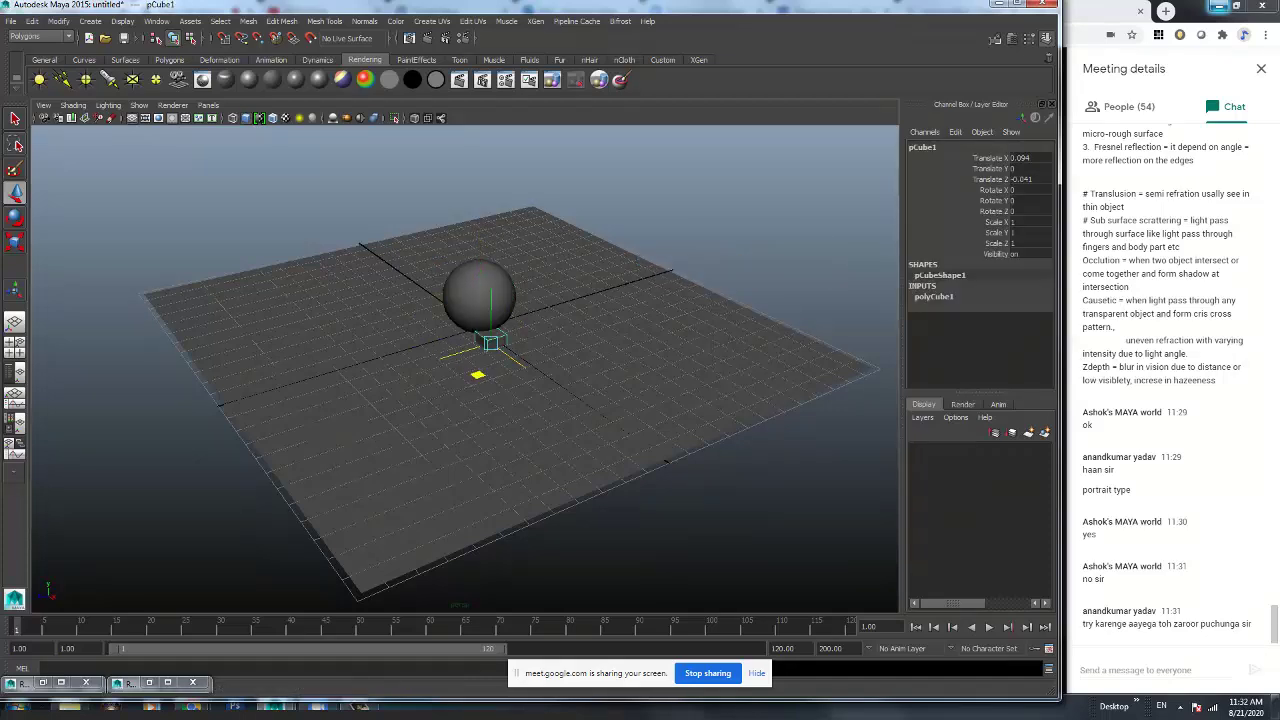
left_click_drag(492, 343, 572, 354)
left_click_drag(533, 357, 557, 270)
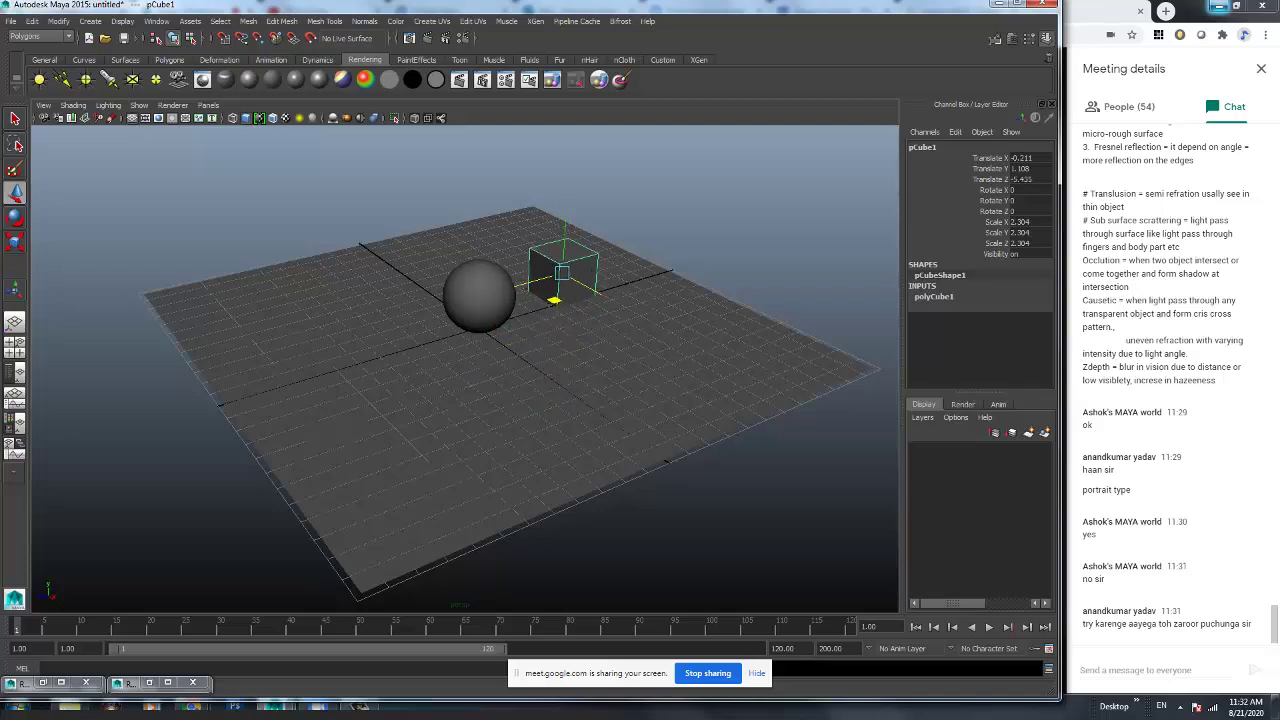
left_click(740, 254)
Add a polygon cone with a widened base, raised to sit on the plane.
right_click(740, 254, "shift")
right_click_drag(790, 268, 700, 270, "shift")
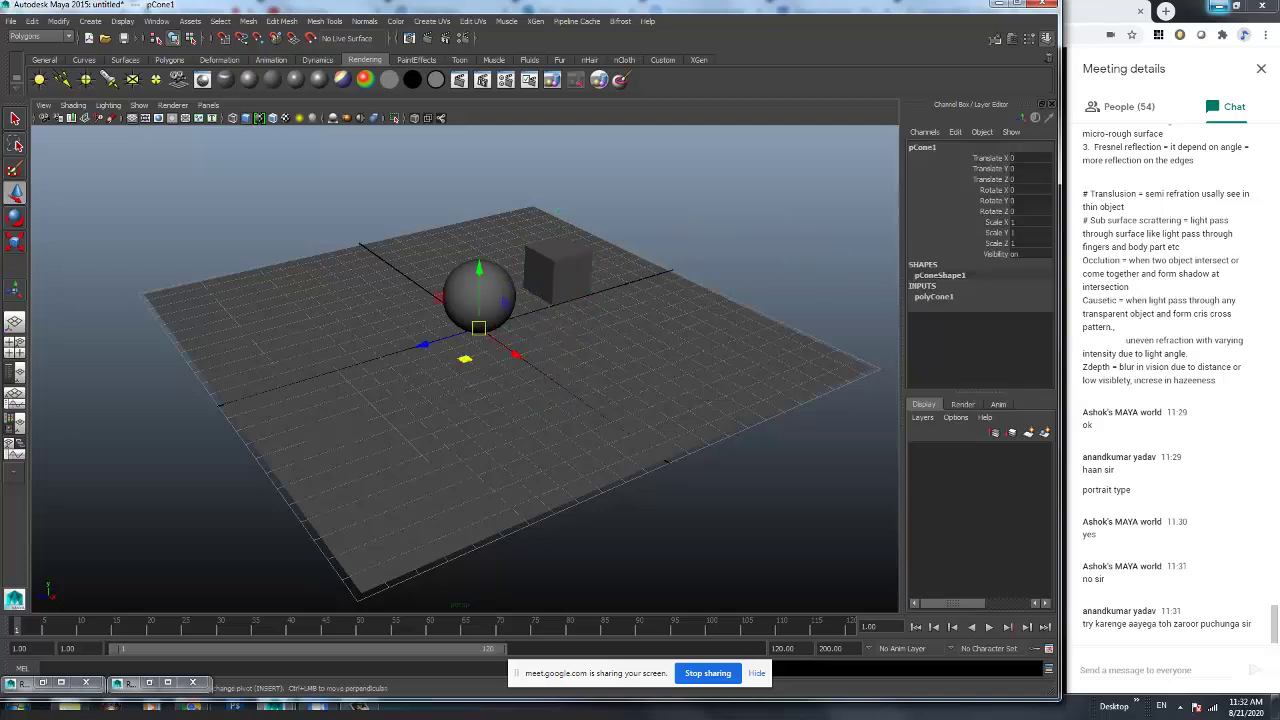
key("r")
left_click_drag(464, 359, 386, 392)
key("w")
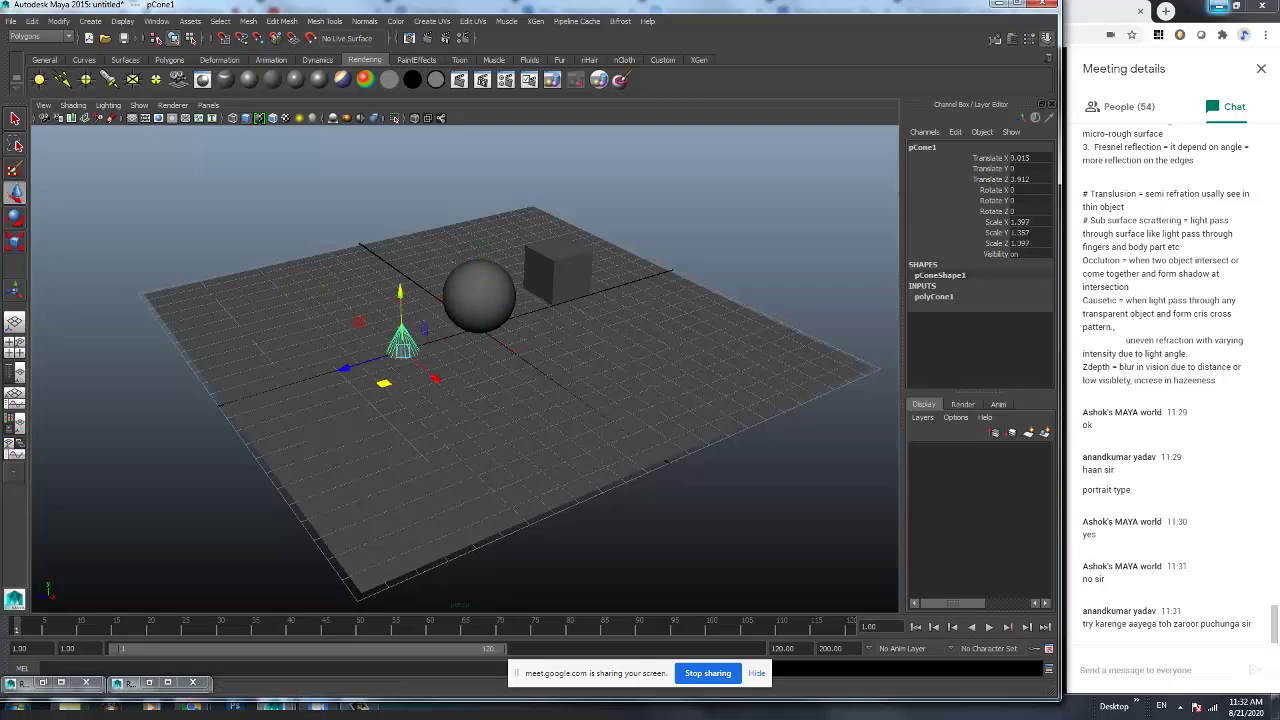
left_click_drag(400, 300, 355, 212)
left_click(355, 210)
Show the cone's attributes in the Attribute Editor, then switch to the sphere's.
left_click(400, 315)
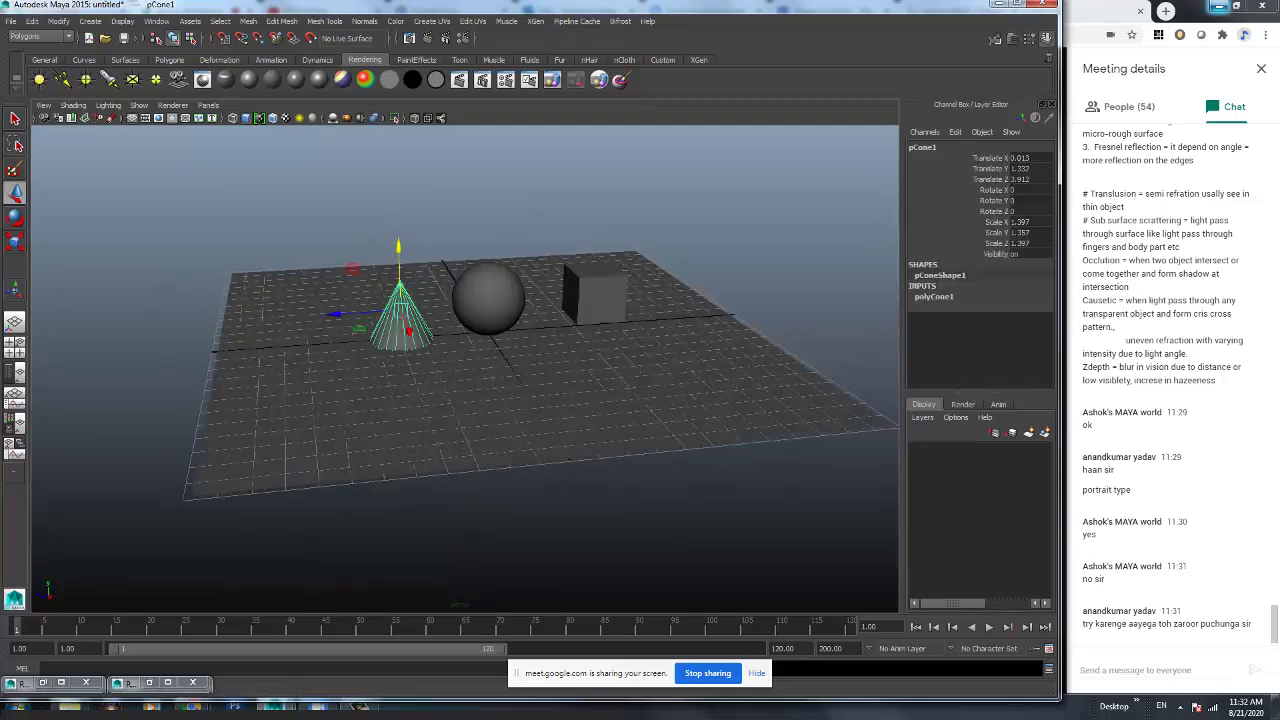
key("ctrl+a")
left_click(488, 297)
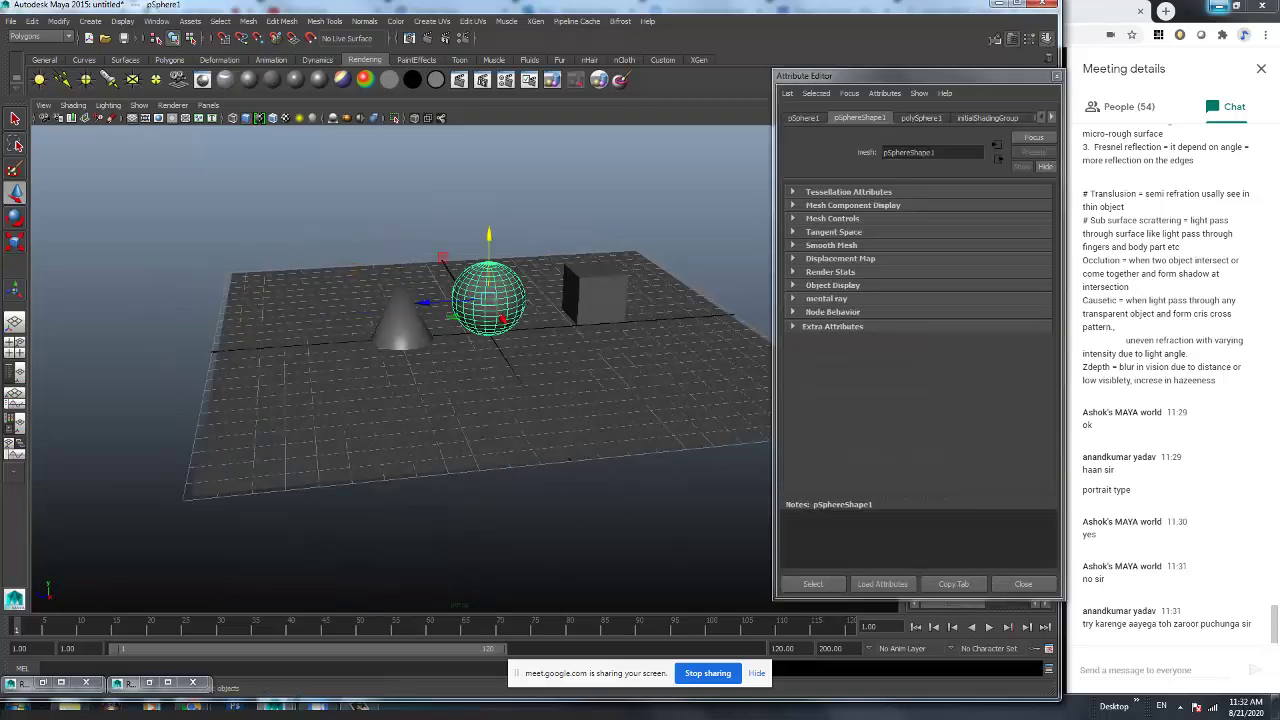
Inspect the cube's attributes and the plane's blinn4 material settings.
left_click(595, 292)
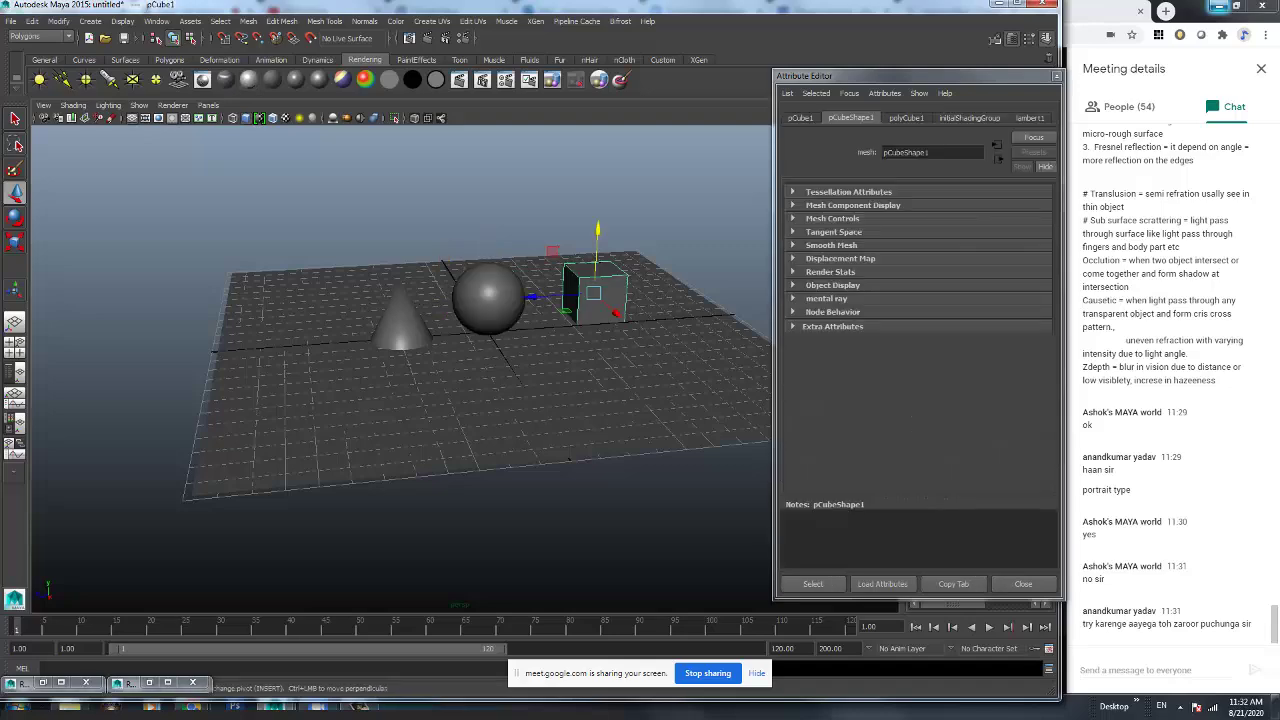
left_click(572, 495)
left_click(565, 420)
left_click(1032, 117)
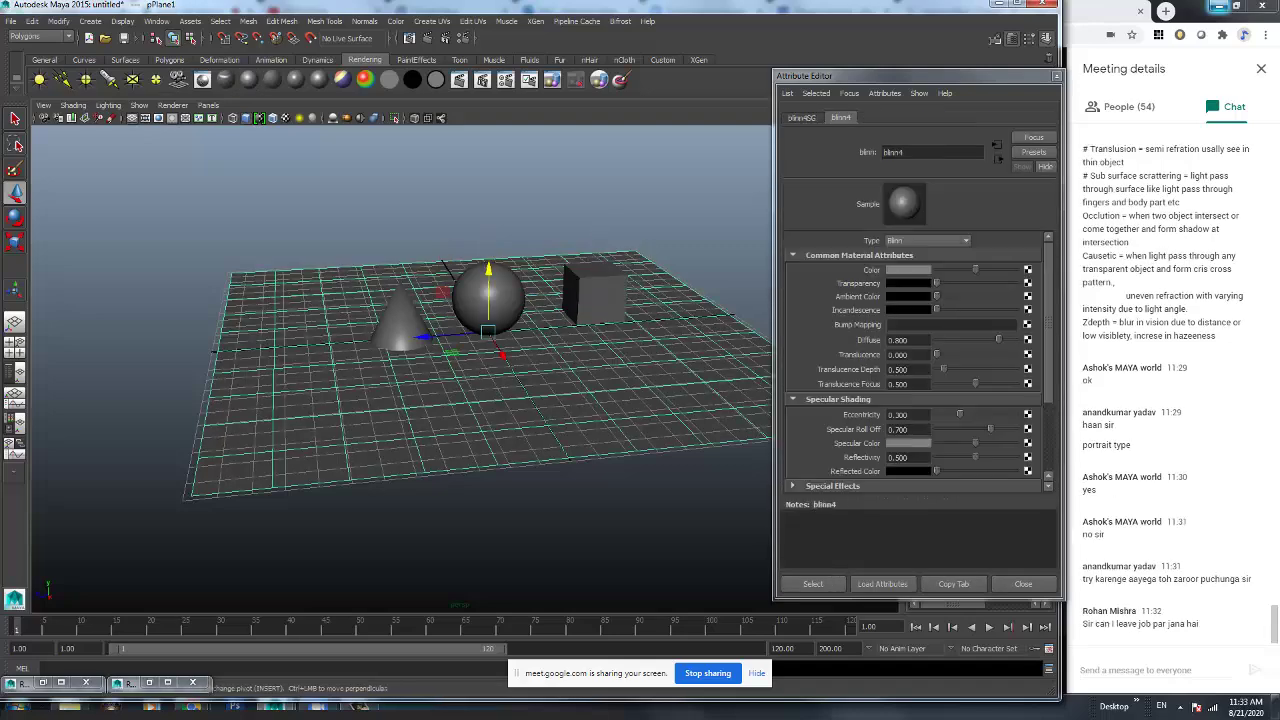
left_click(400, 550)
scroll(400, 360, "up", 3)
left_click_drag(400, 360, 540, 370, "alt")
Return to the Channel Box and adjust the sphere's height.
key("ctrl+a")
left_click(462, 320)
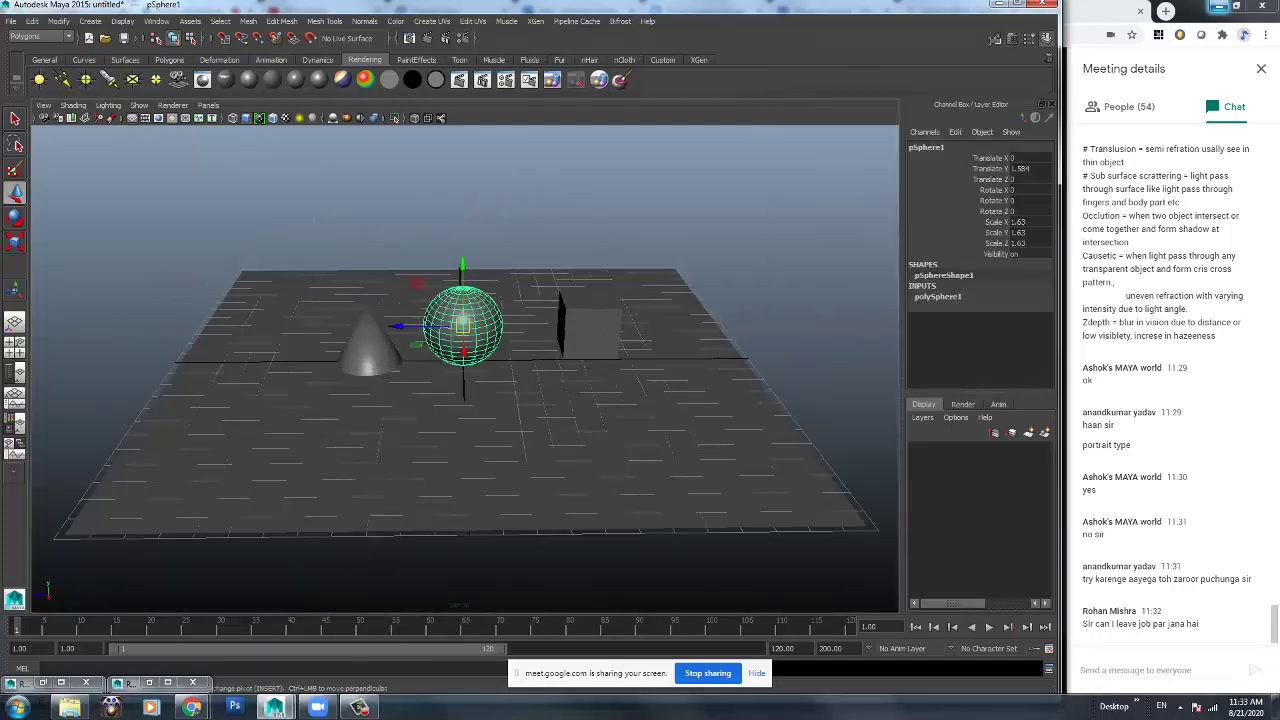
mouse_move(400, 326)
left_mouse_down()
mouse_move(420, 326)
mouse_move(420, 338)
left_mouse_up()
left_click(420, 326)
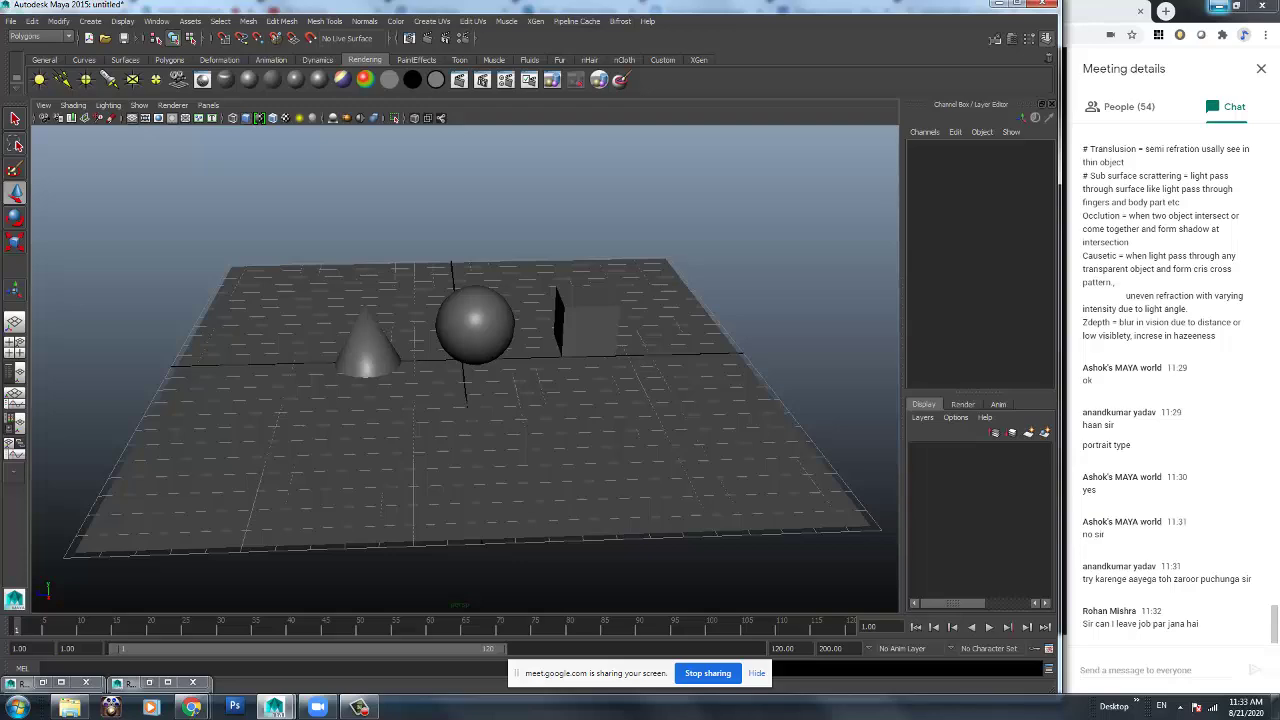
Move the cube nearer the sphere, to about translate X 1.153, Z -3.87.
left_click_drag(420, 338, 395, 325, "alt")
left_click(437, 340)
left_click(526, 318)
left_click_drag(555, 316, 559, 344)
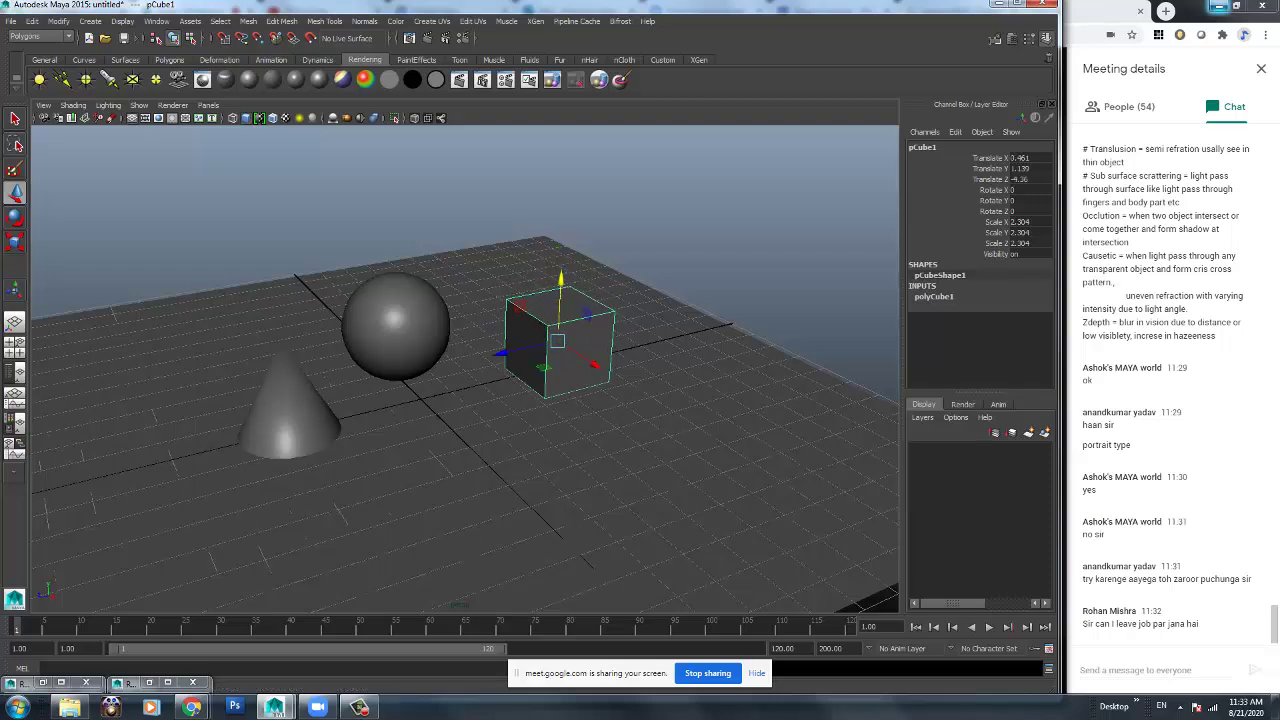
Shift the cone to the right on the plane and adjust its height.
left_click(287, 400)
left_click_drag(285, 386, 302, 392)
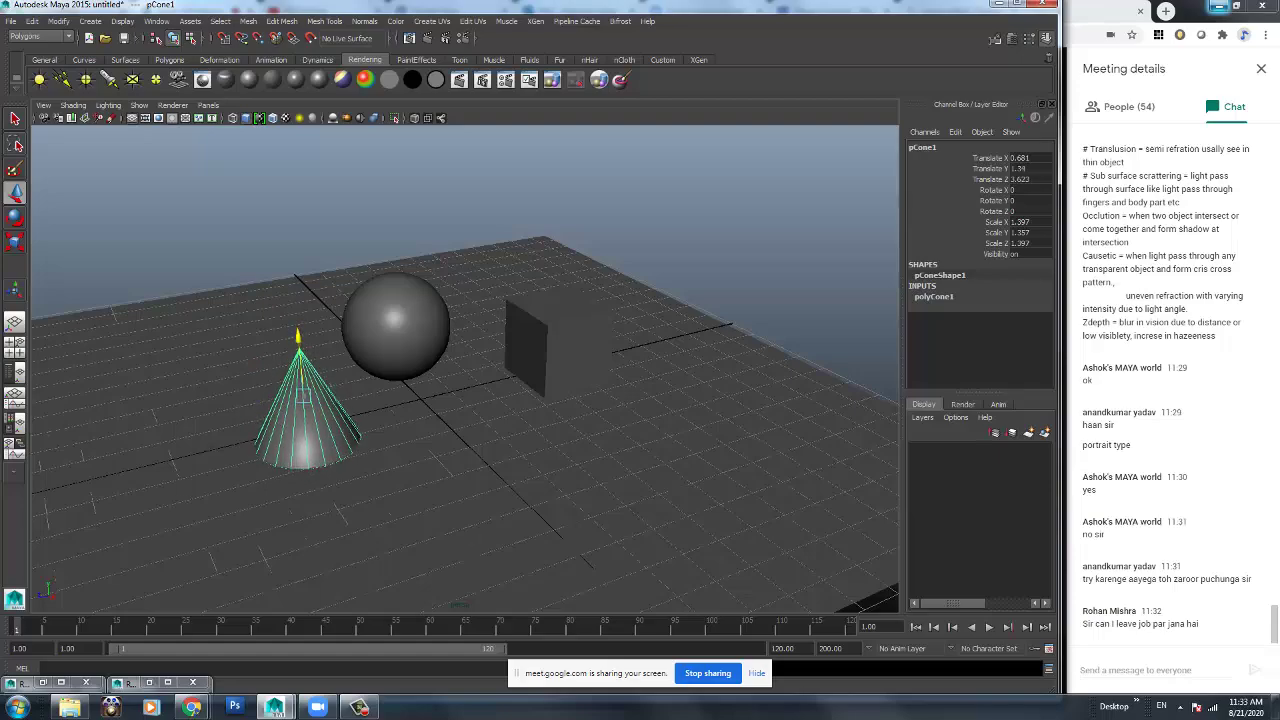
left_click_drag(450, 450, 400, 440, "alt")
left_click_drag(250, 425, 318, 433, "alt")
left_click_drag(343, 390, 360, 404)
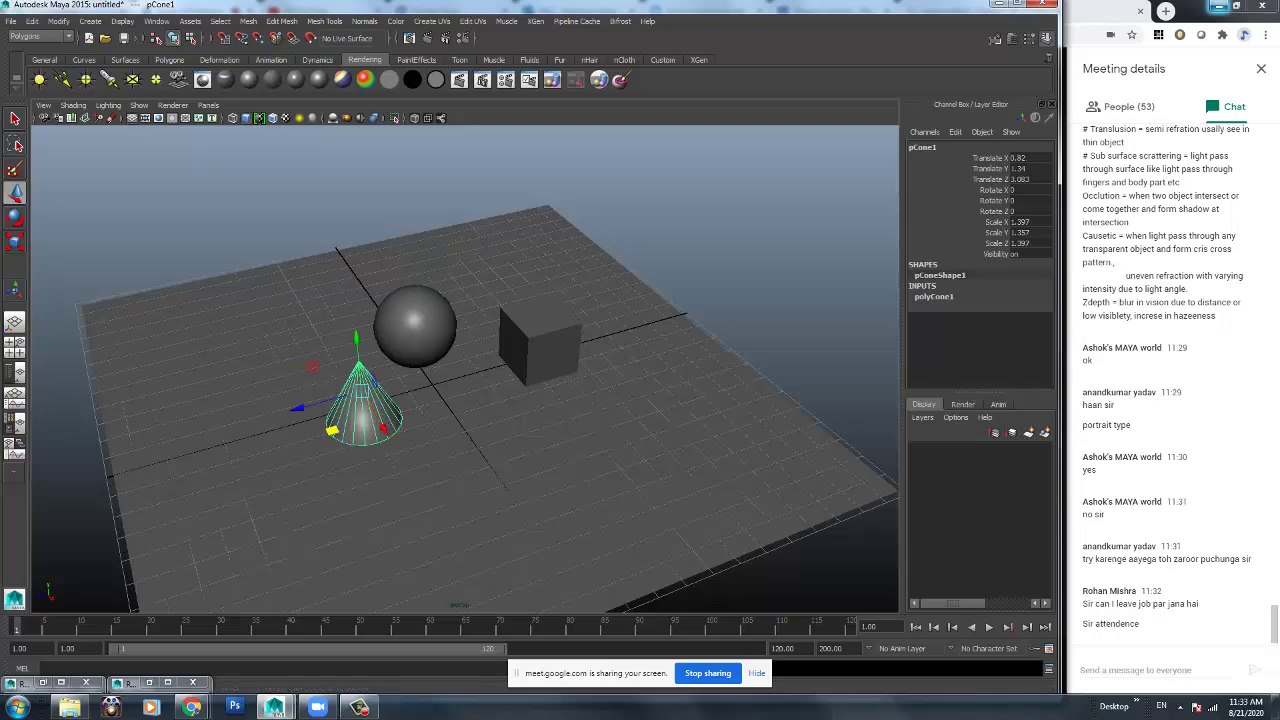
left_click_drag(313, 367, 450, 340, "alt")
Check the cube's placement from lower and higher view angles.
left_click(530, 360)
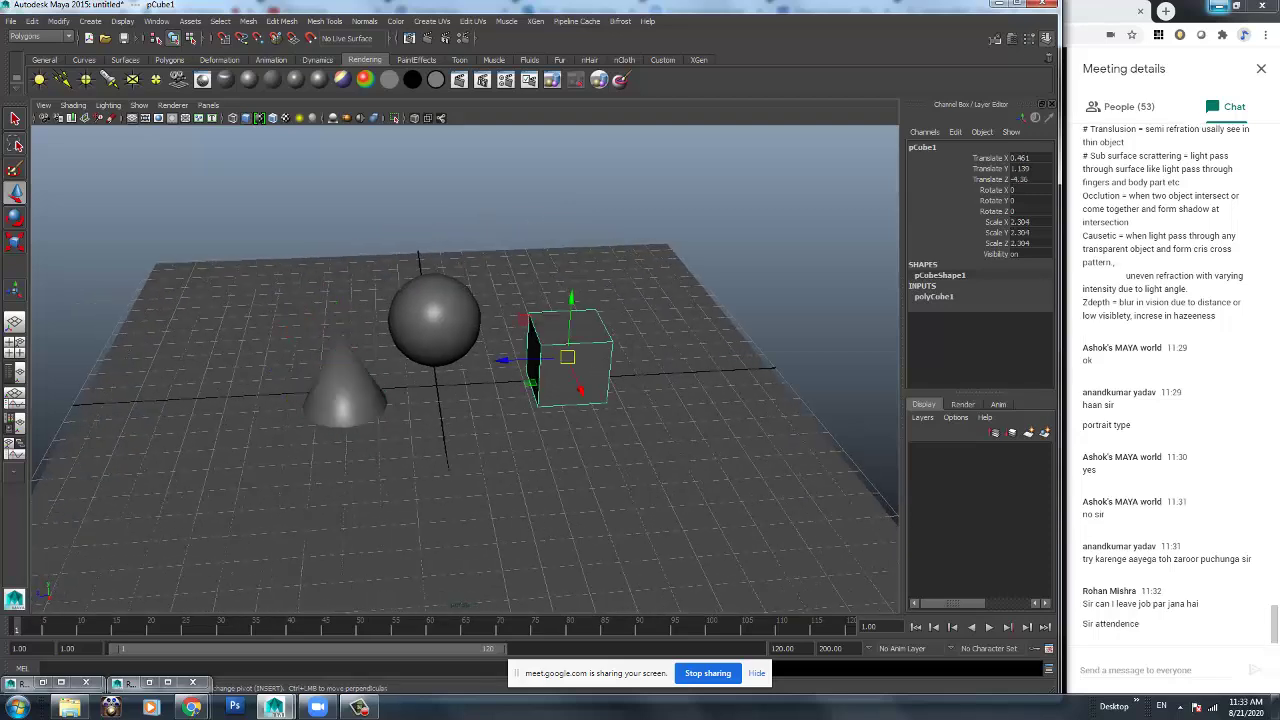
left_click(600, 460)
left_click_drag(600, 460, 427, 540, "alt")
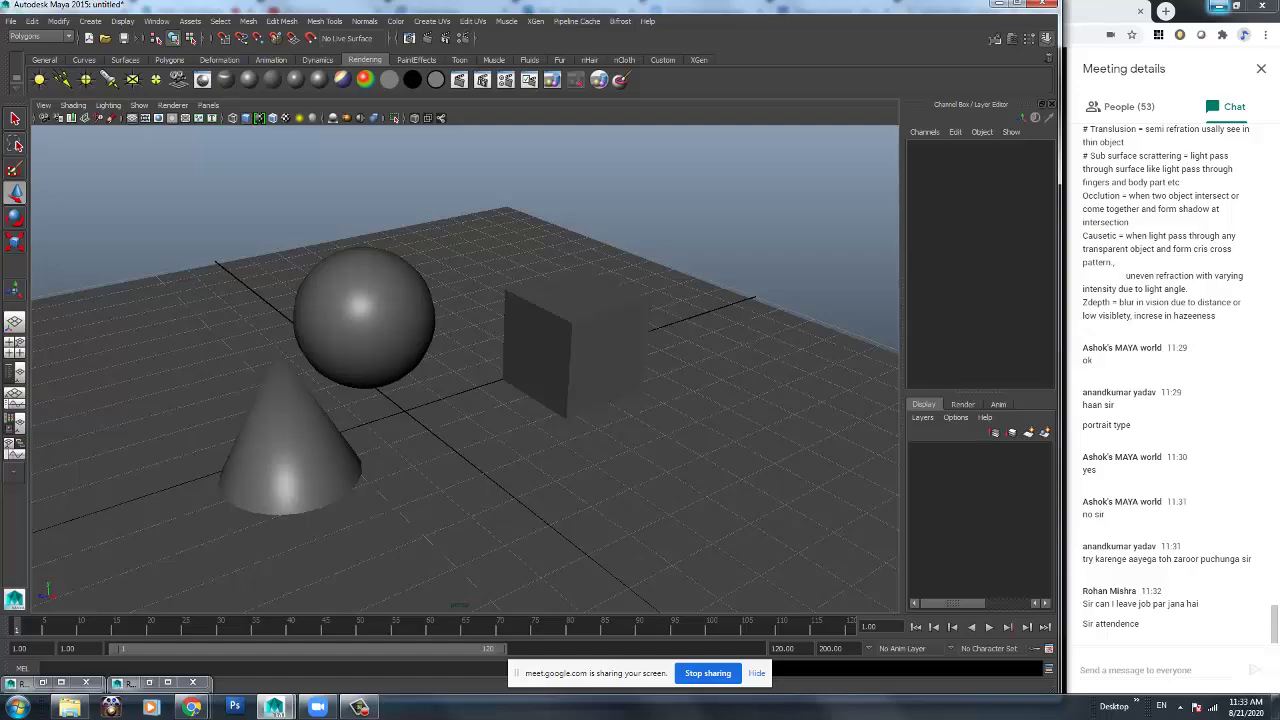
left_click_drag(427, 540, 520, 520, "alt")
left_click(615, 400)
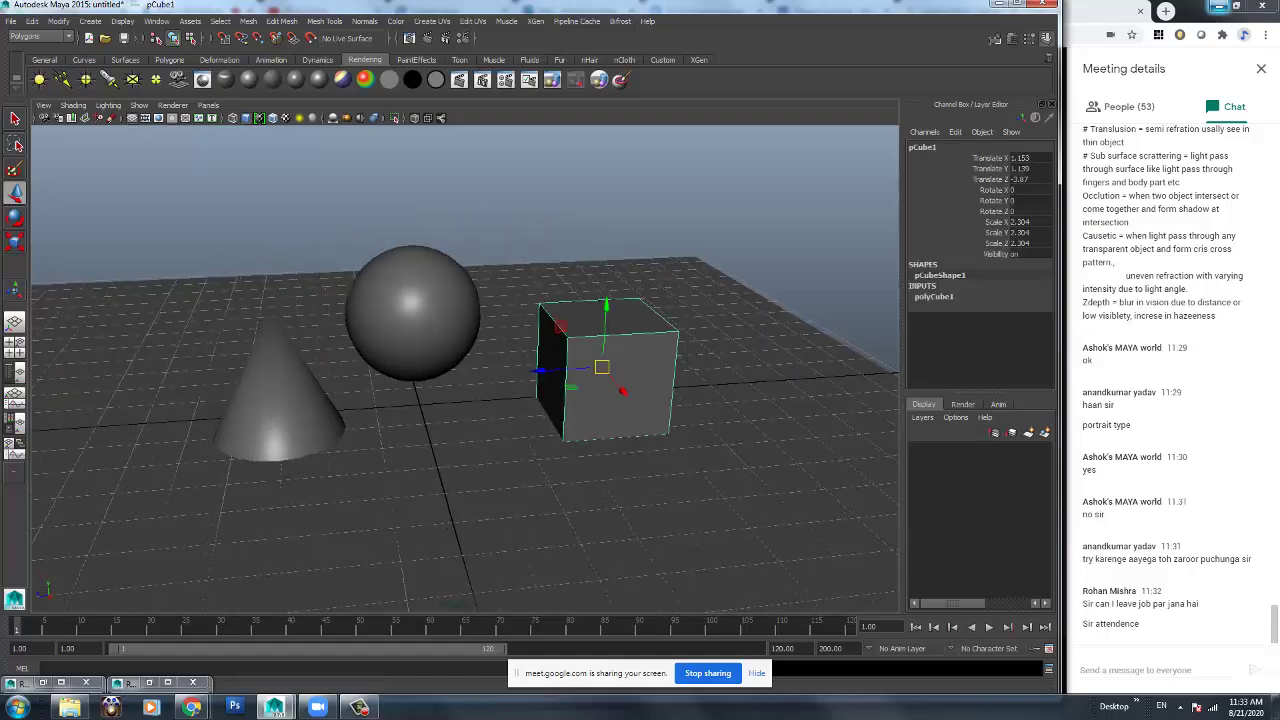
left_click_drag(615, 400, 470, 445, "alt")
left_click(525, 470)
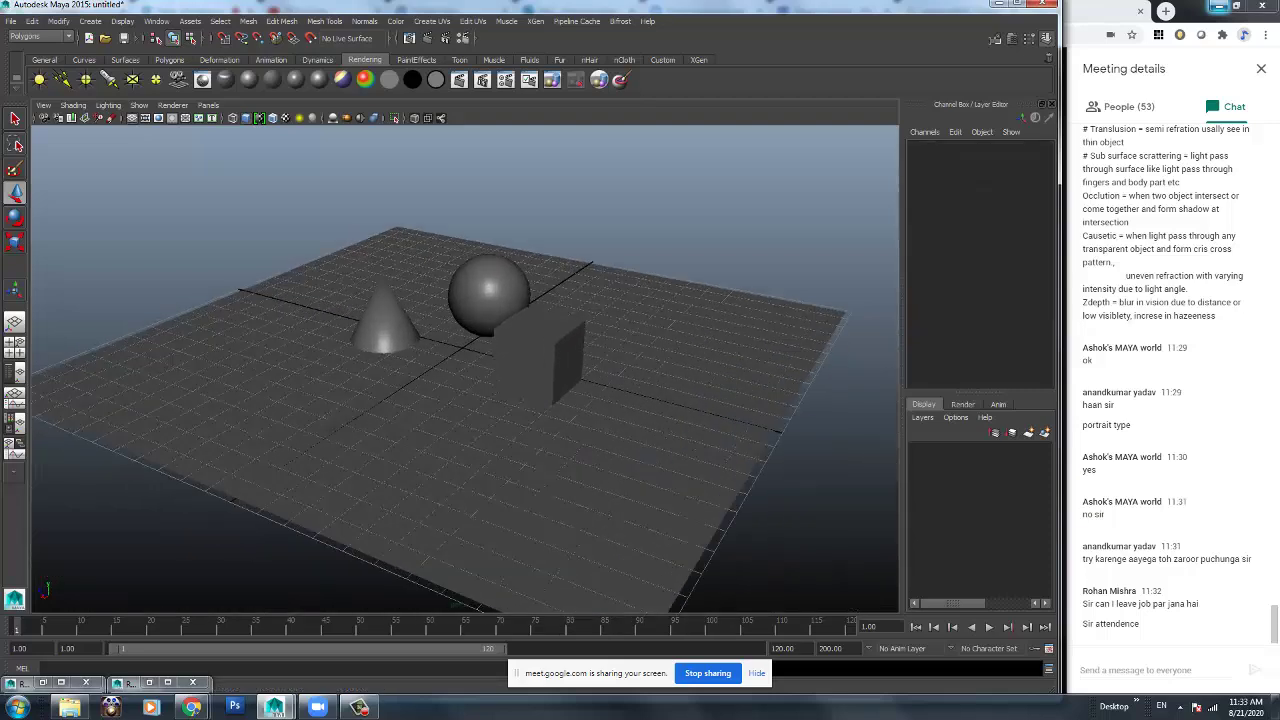
Set the renderer to mental ray and show its Indirect Lighting options.
left_click(463, 38)
left_click(125, 143)
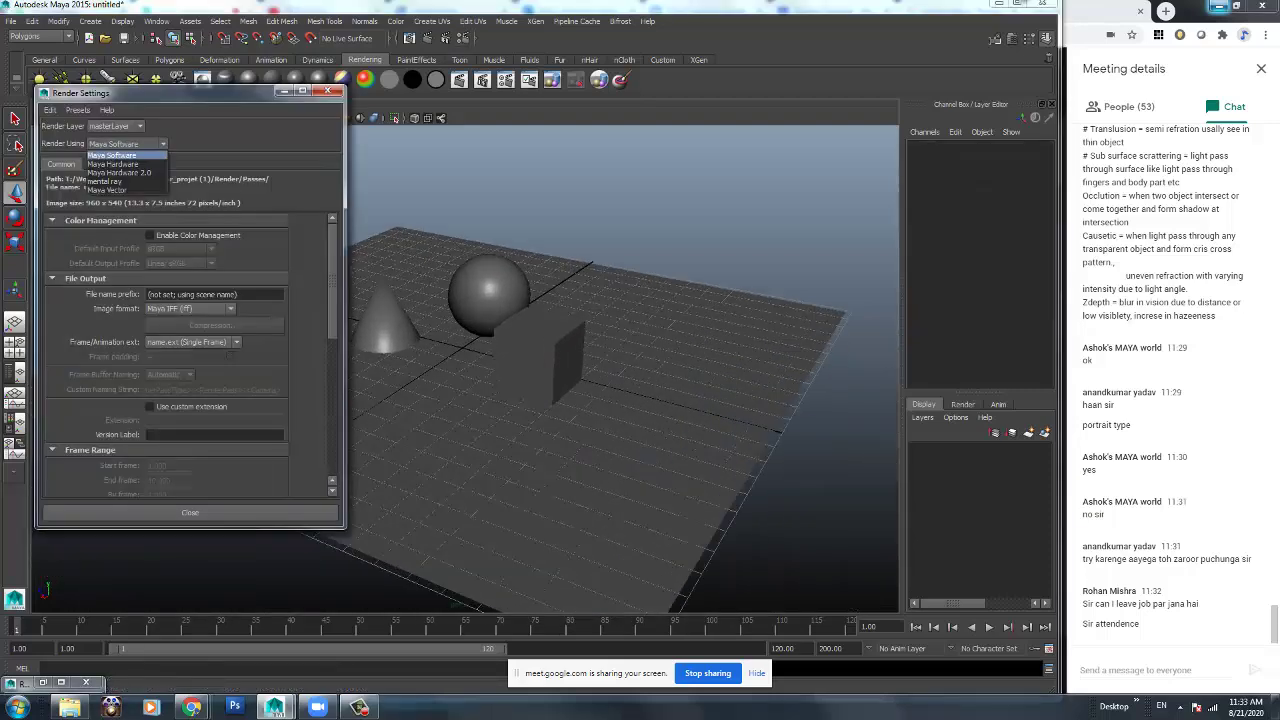
left_click(110, 192)
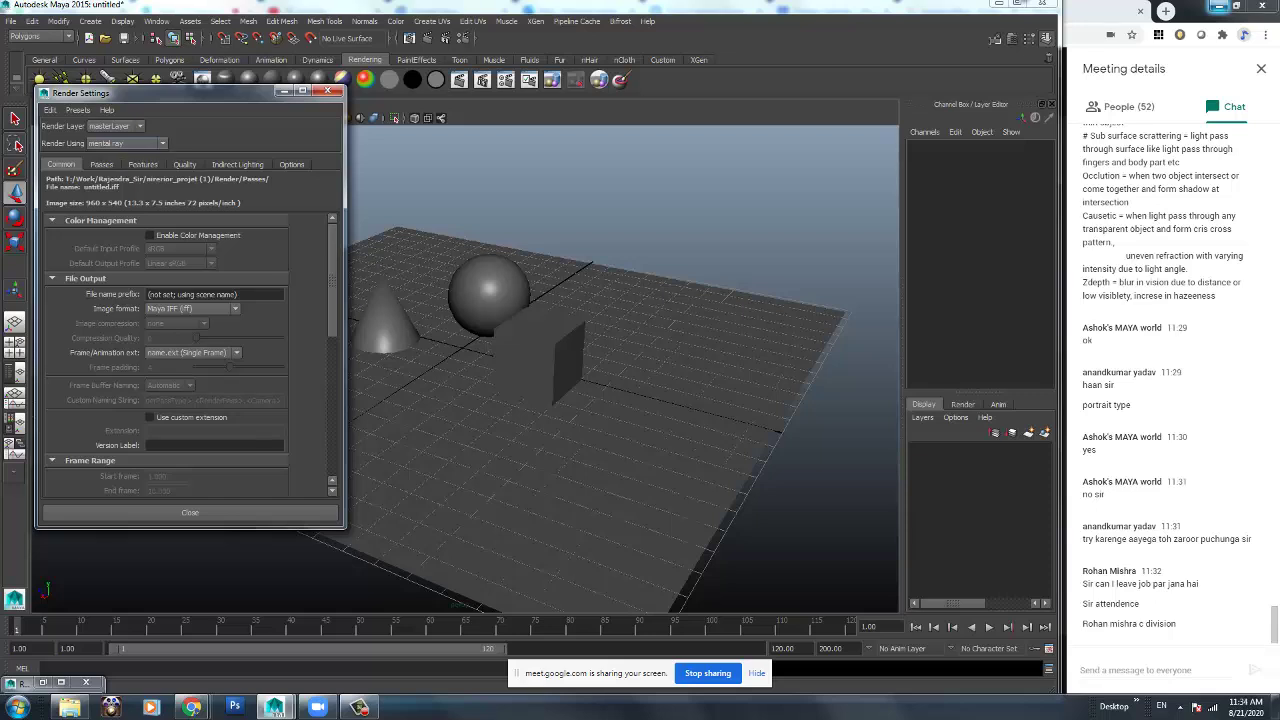
left_click(237, 164)
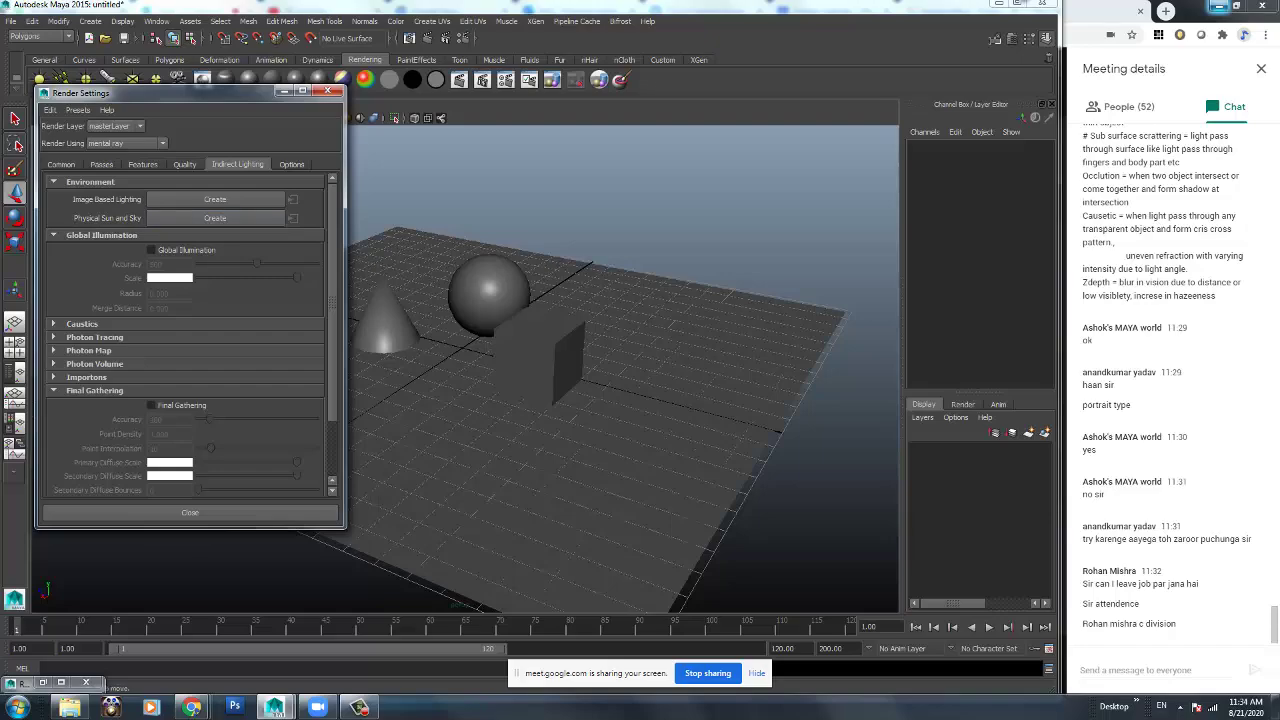
Zoom the viewport and display the scene as wireframe.
left_click_drag(600, 380, 648, 428, "alt")
scroll(620, 370, "up", 5)
key("4")
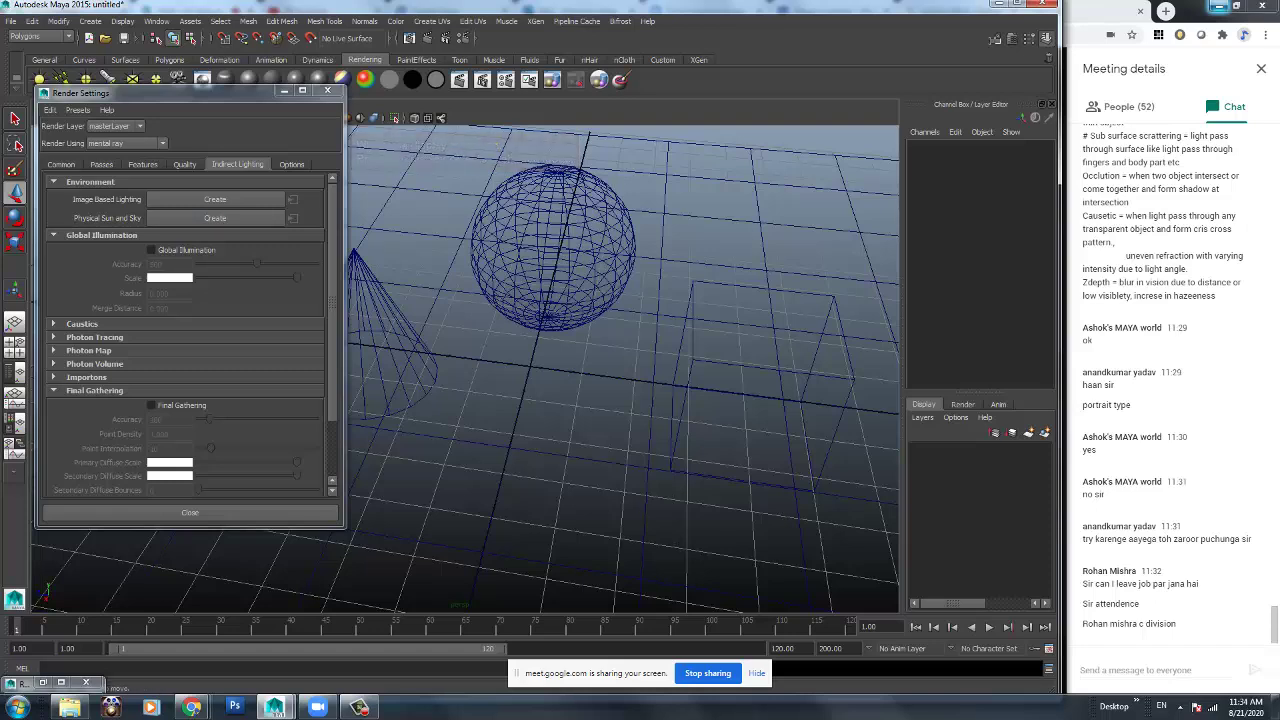
Create a Physical Sun and Sky, raise the sunDirection light, and float its Attribute Editor.
left_click(215, 218)
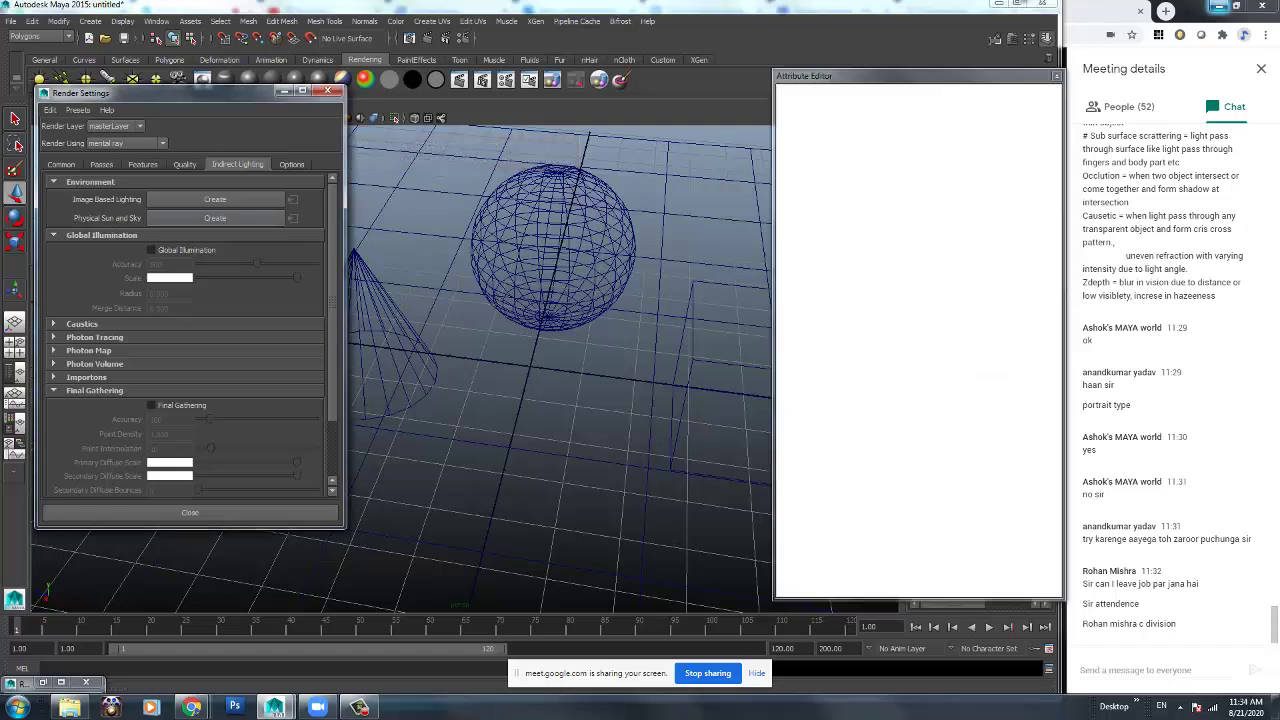
left_click_drag(560, 420, 520, 145, "alt")
left_click(520, 415)
left_click_drag(560, 400, 590, 370, "alt")
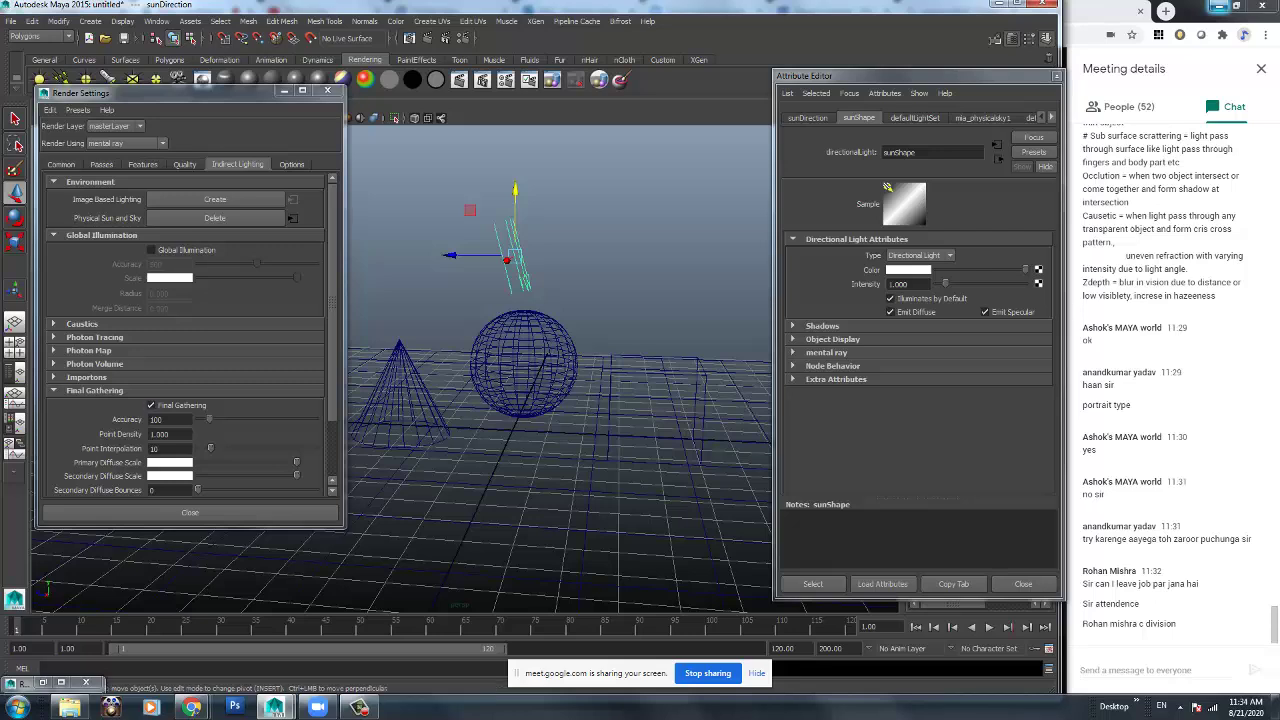
left_click_drag(805, 76, 511, 418)
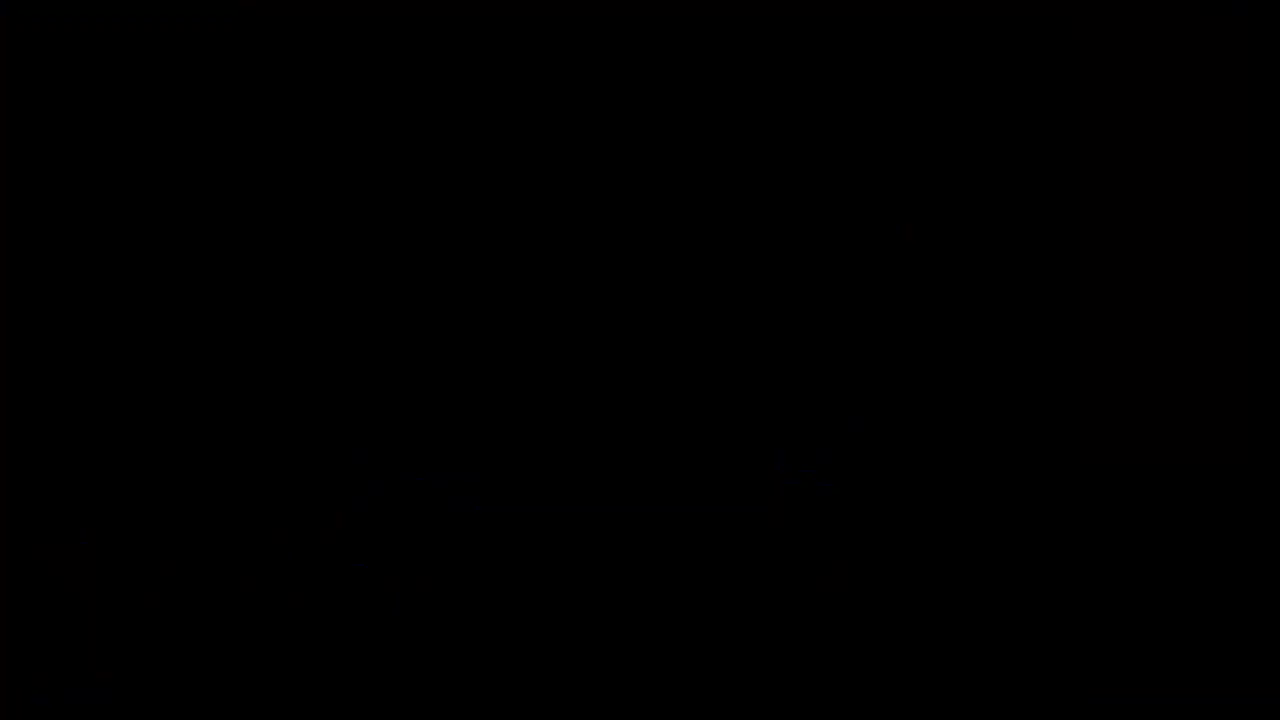